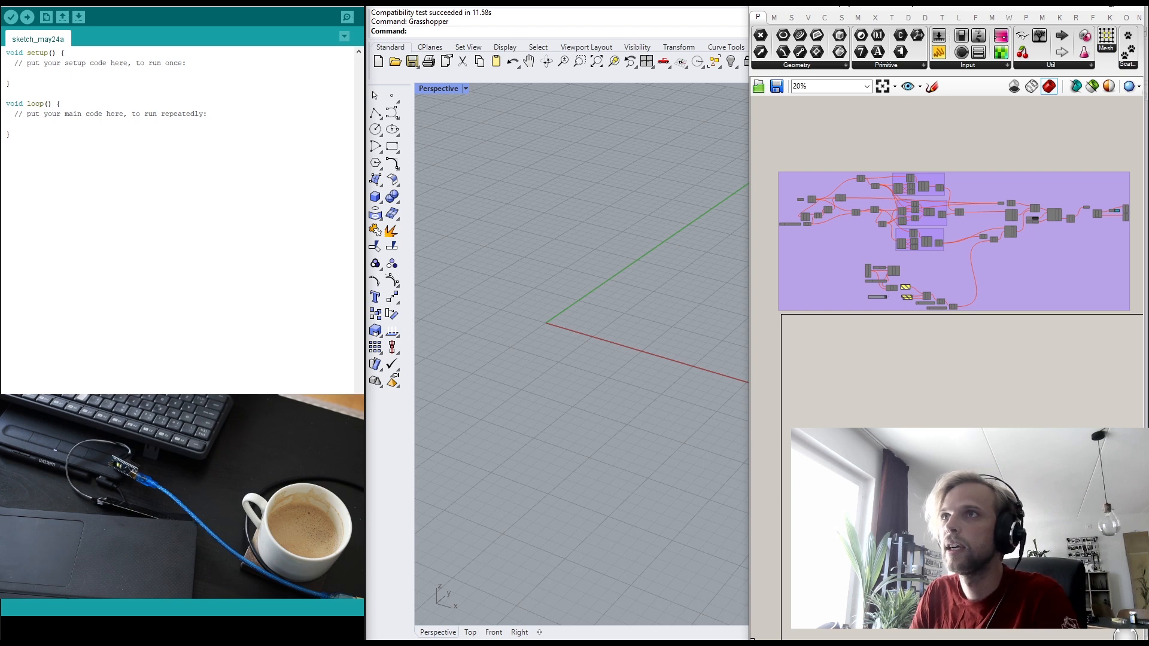
Step: Review the Arduino board, processor and port options set for the sketch
drag(76, 0, 75, 63)
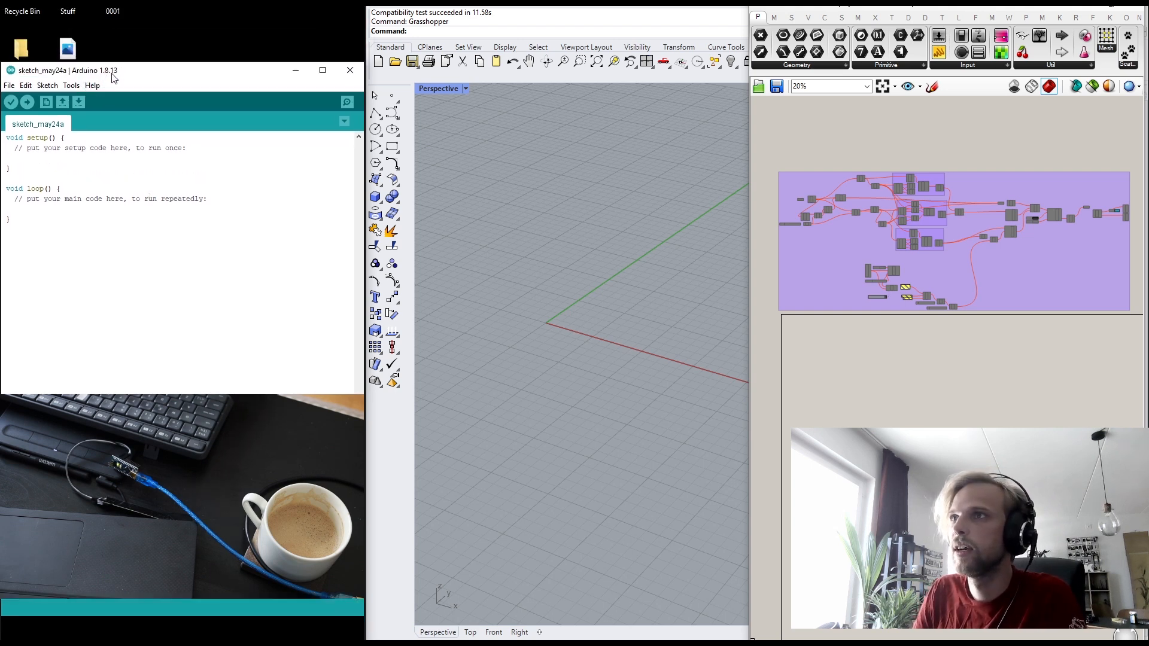
drag(137, 62, 138, 0)
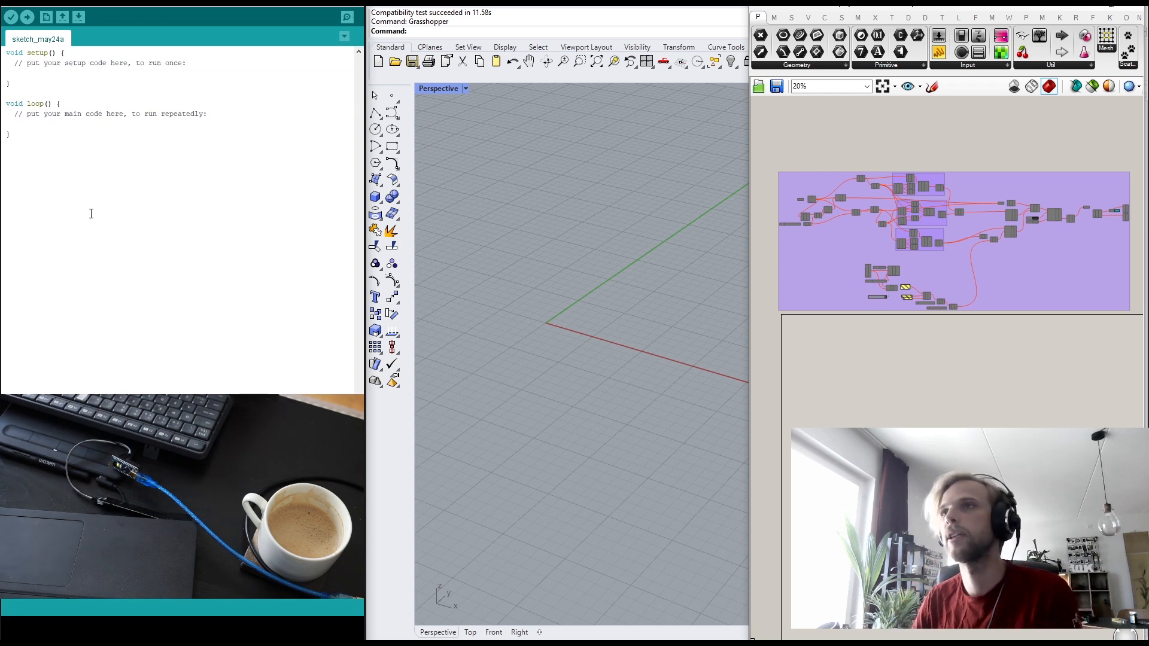
click(66, 7)
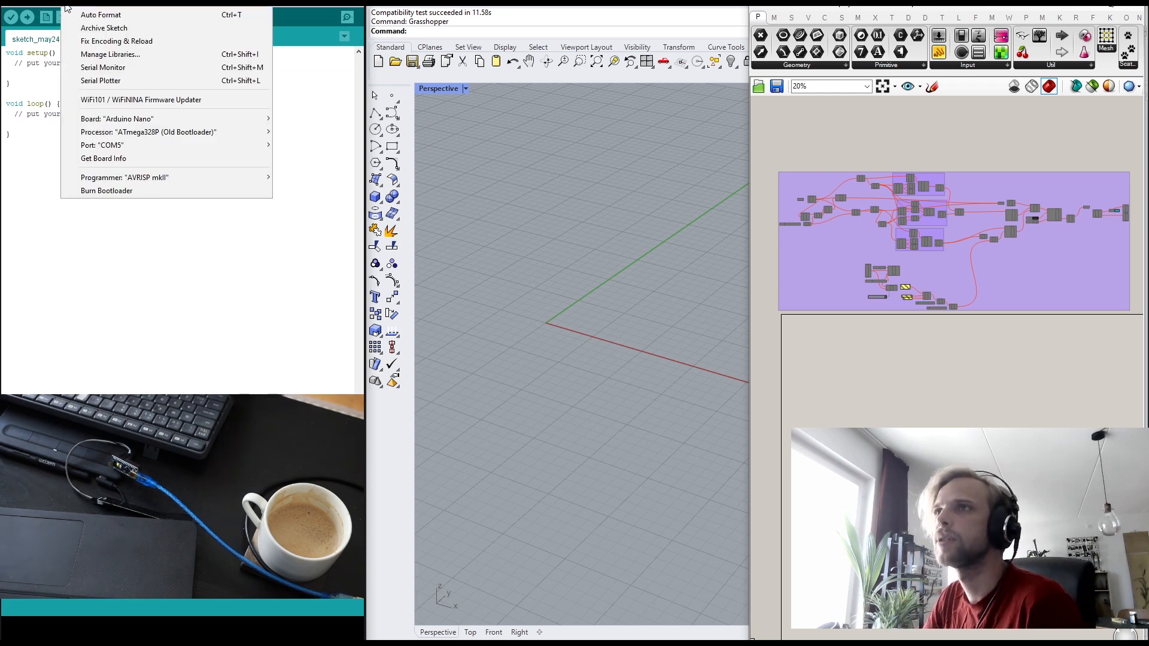
mouse_move(86, 125)
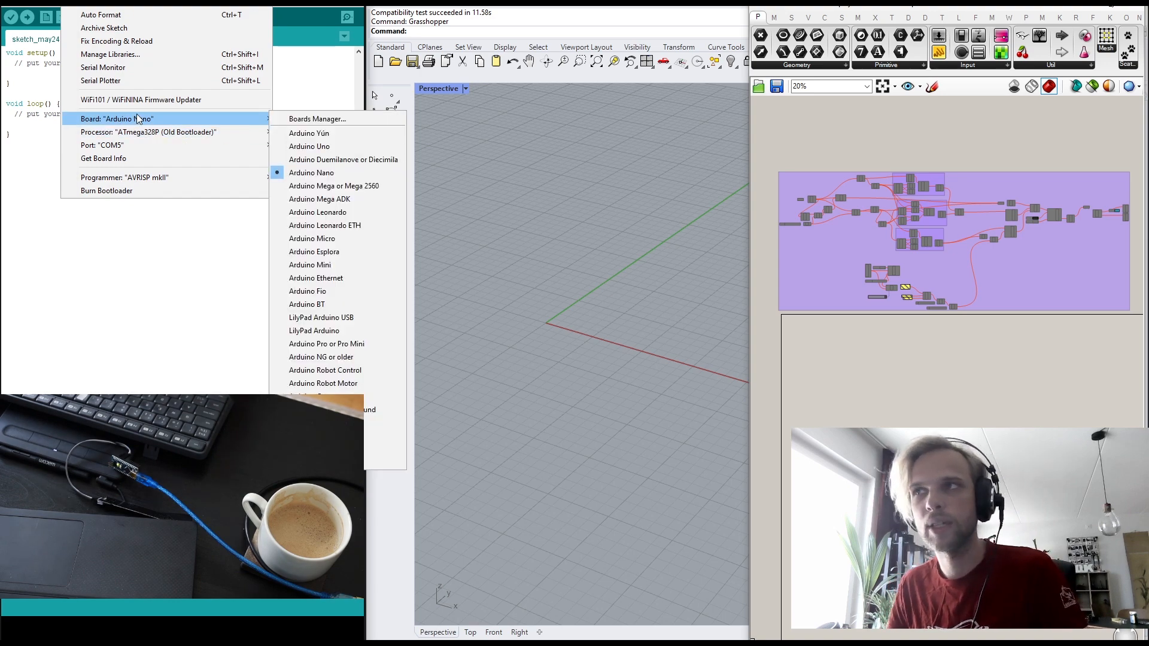
mouse_move(126, 137)
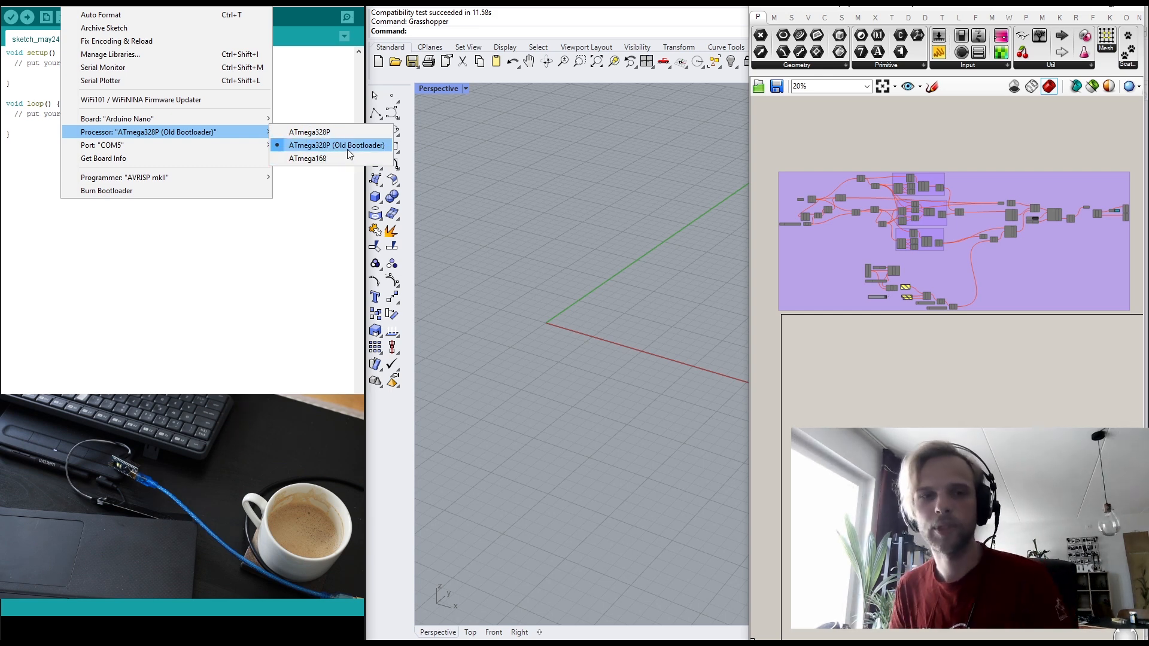
mouse_move(88, 149)
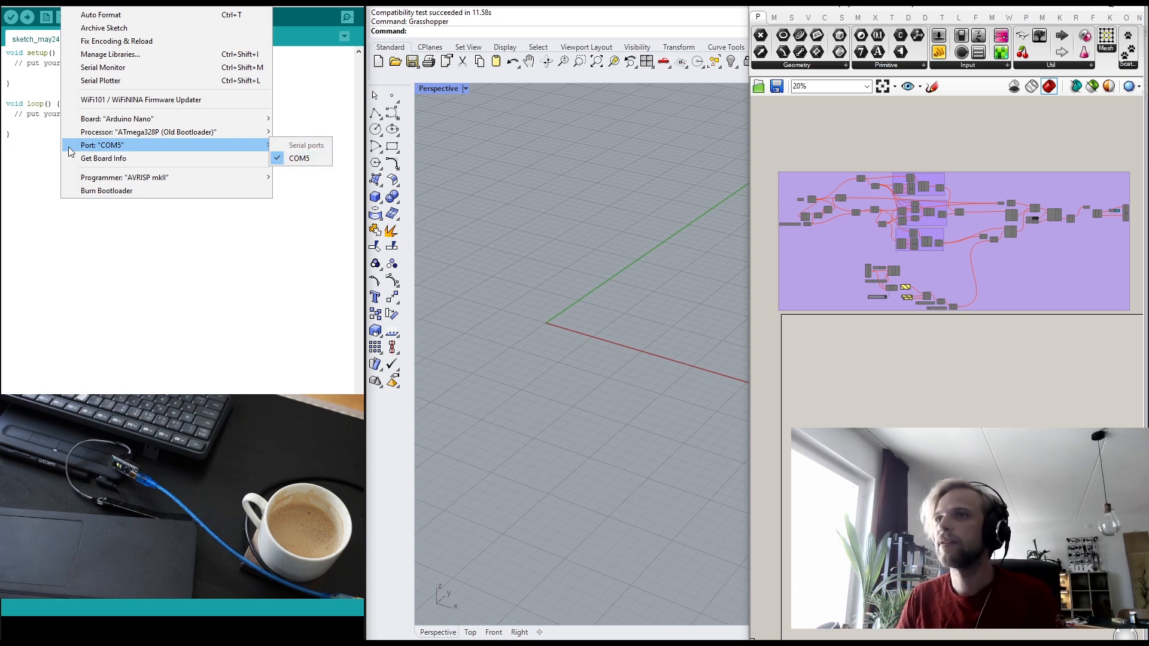
click(134, 269)
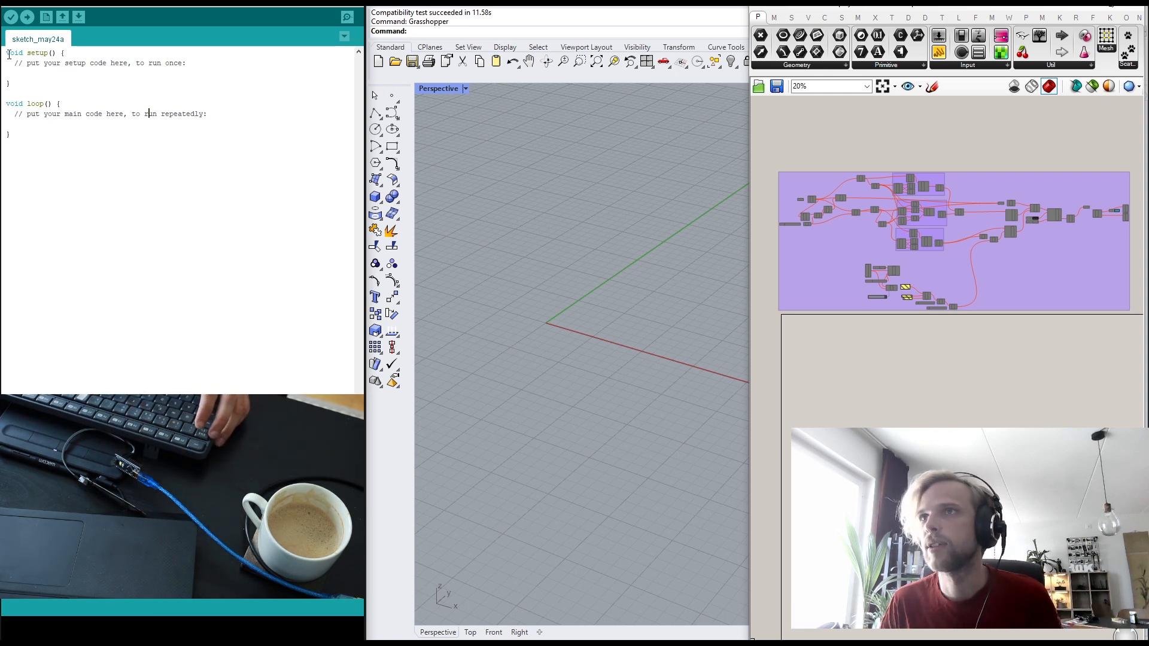
Step: Declare a global integer variable with "int output_value;" above the setup function
key(Return)
key(Return)
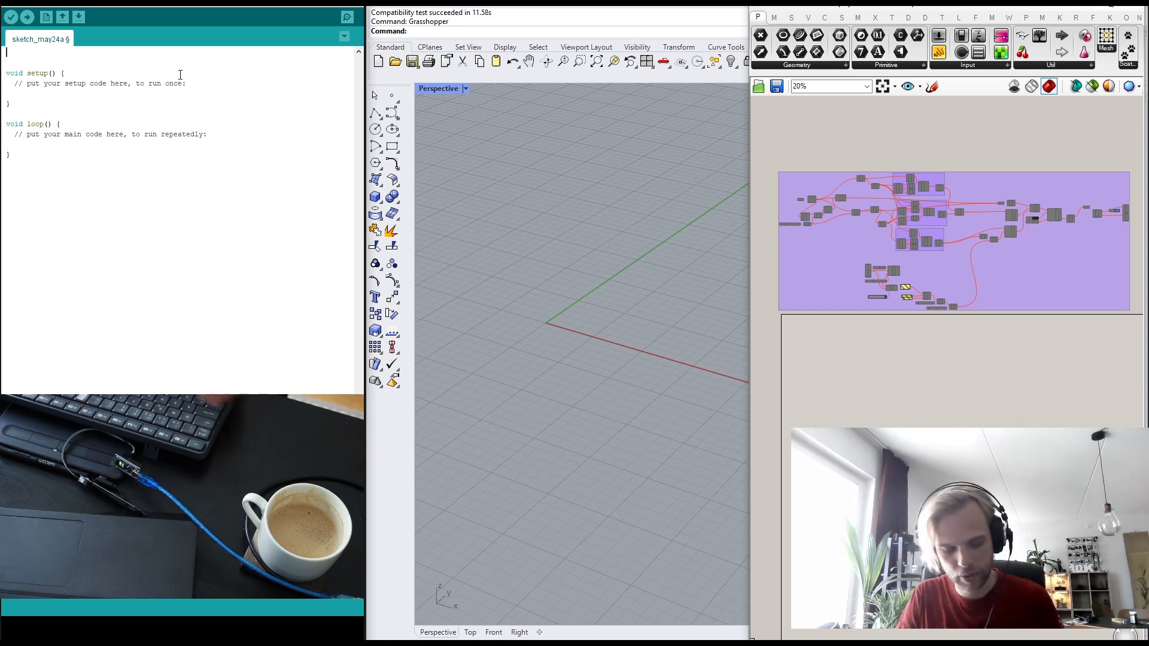
text(int)
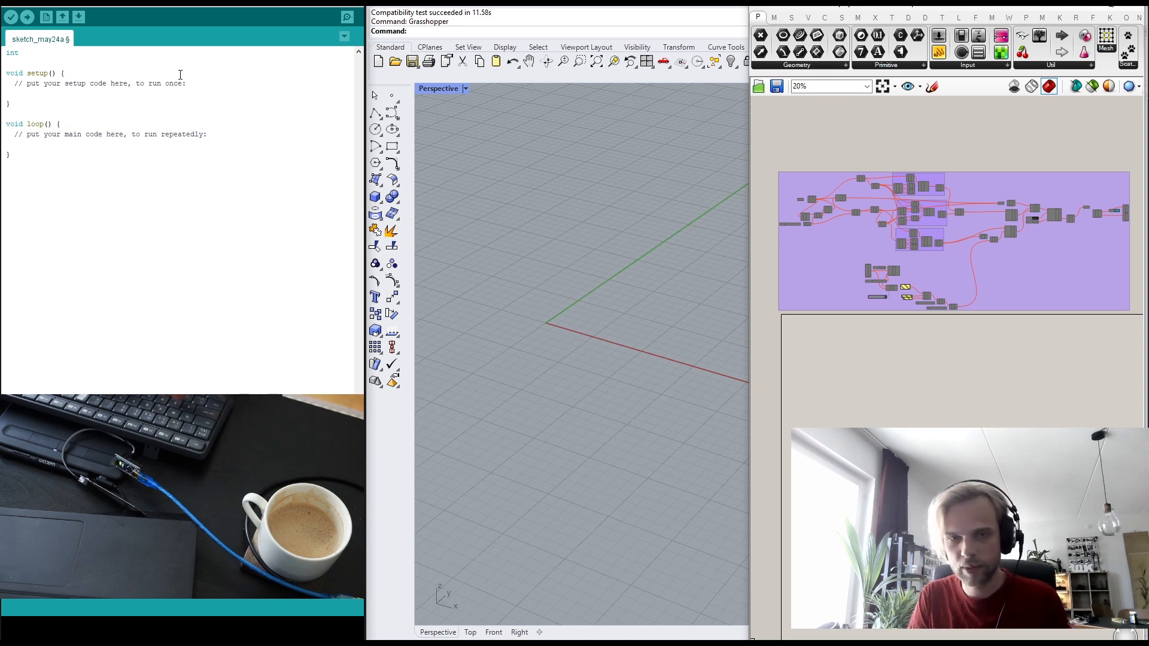
text( outpu)
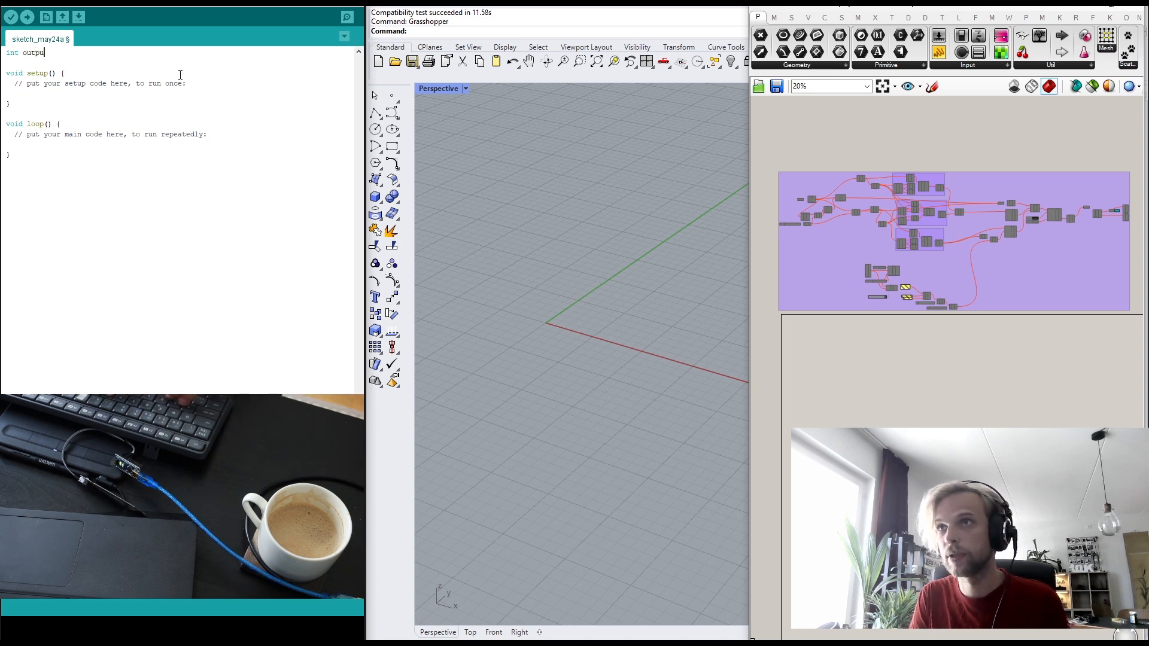
text(t_)
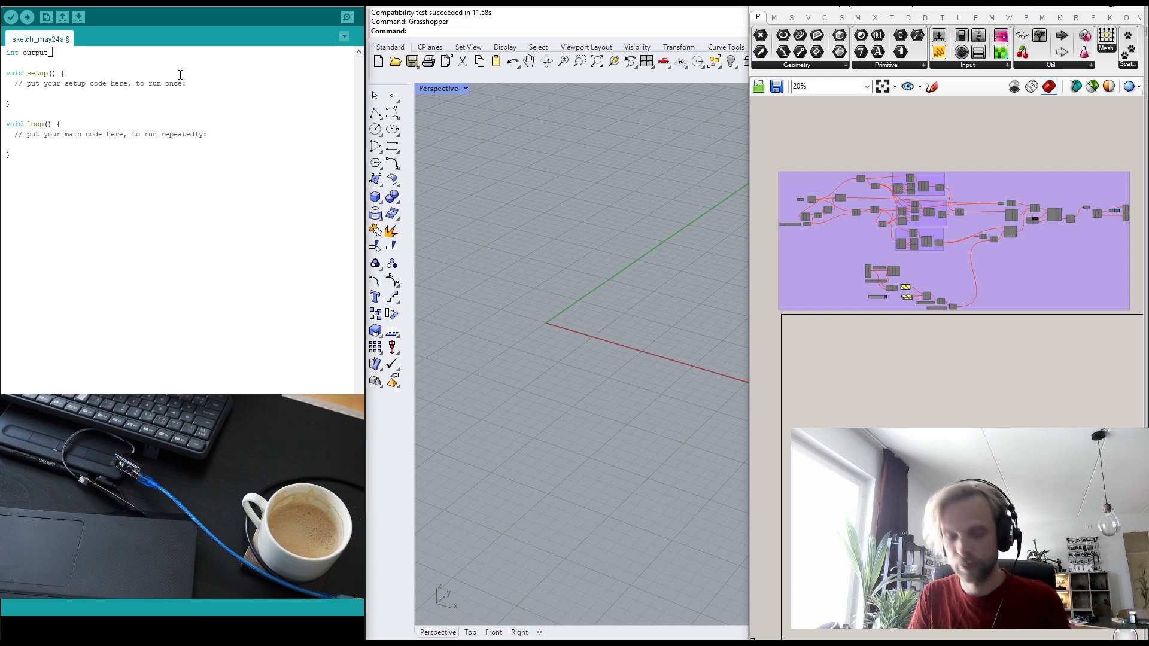
text(valu)
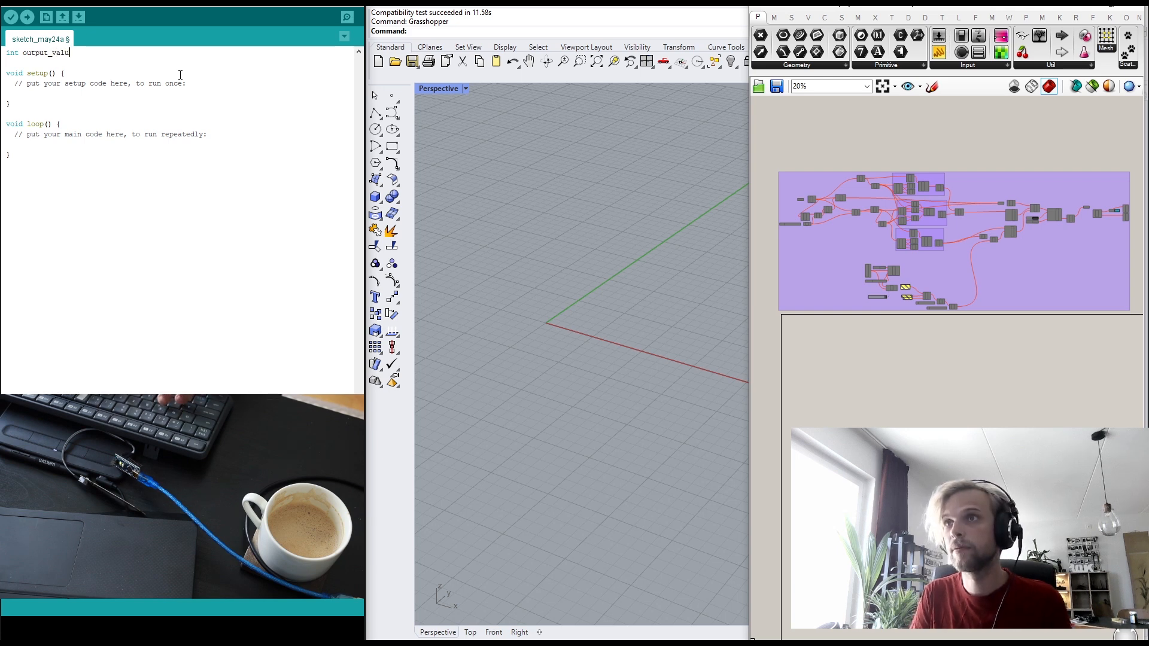
text(e;)
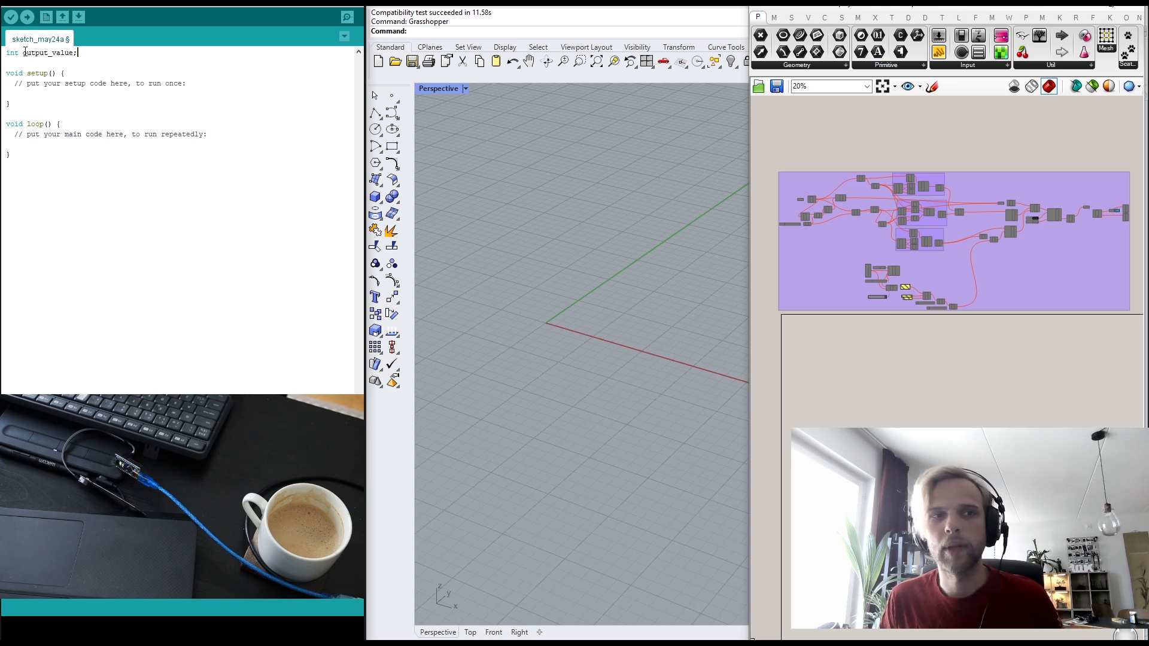
drag(23, 52, 54, 52)
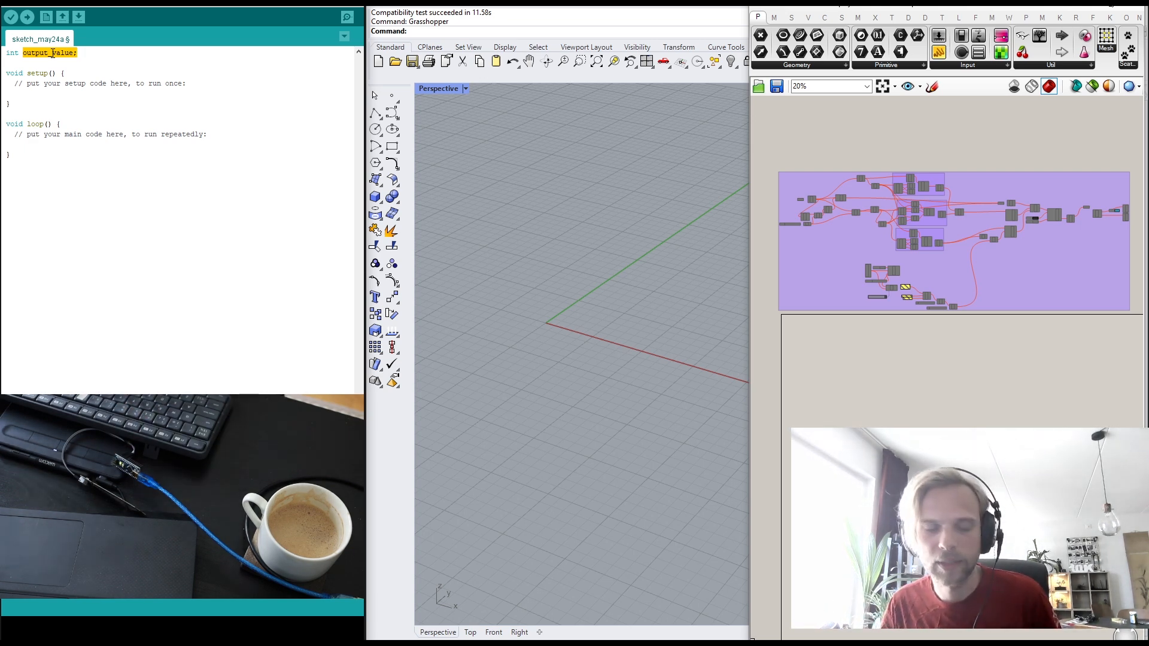
Step: Start serial communication in the setup function by adding the line "Serial.begin(9600);"
click(13, 95)
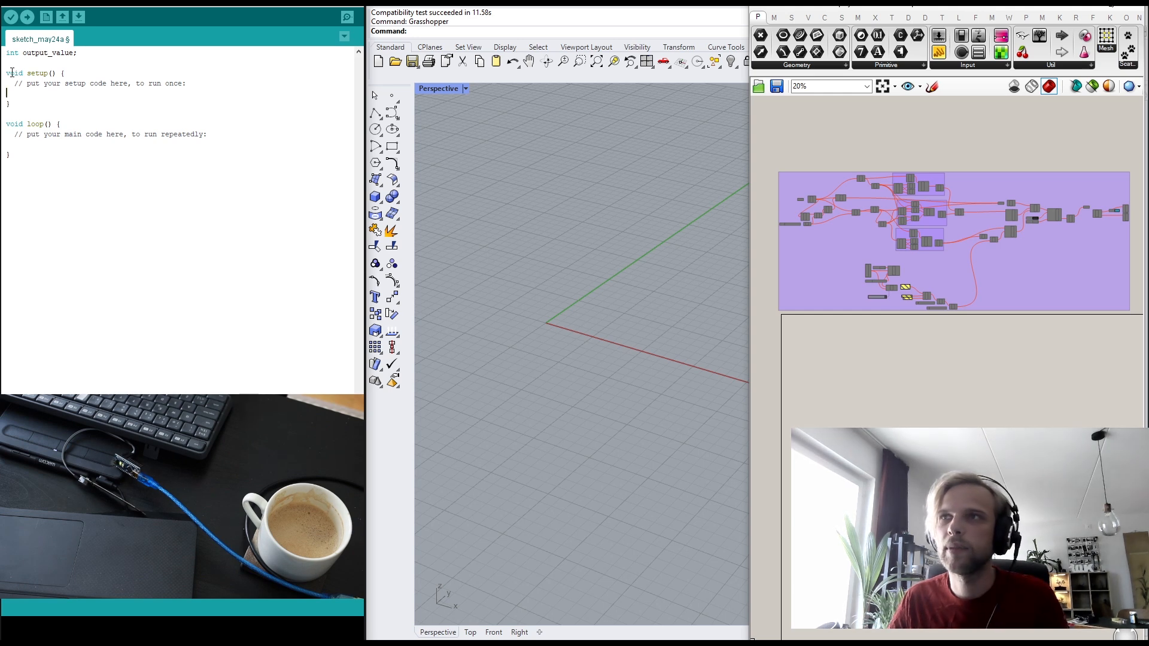
drag(6, 73, 87, 77)
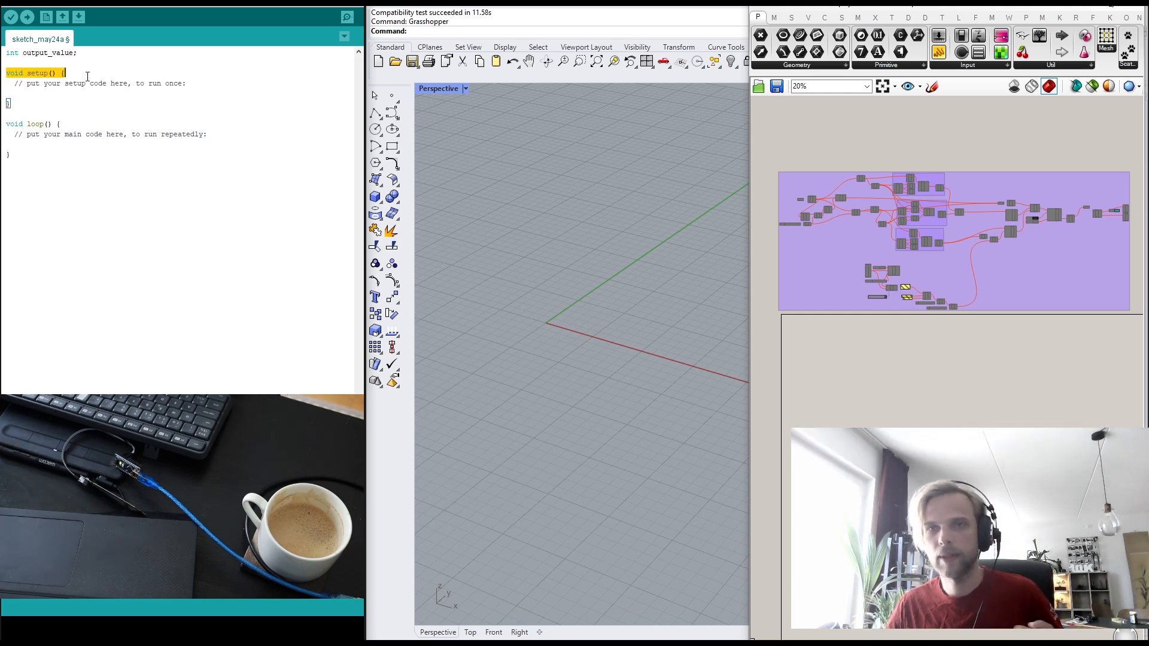
click(20, 142)
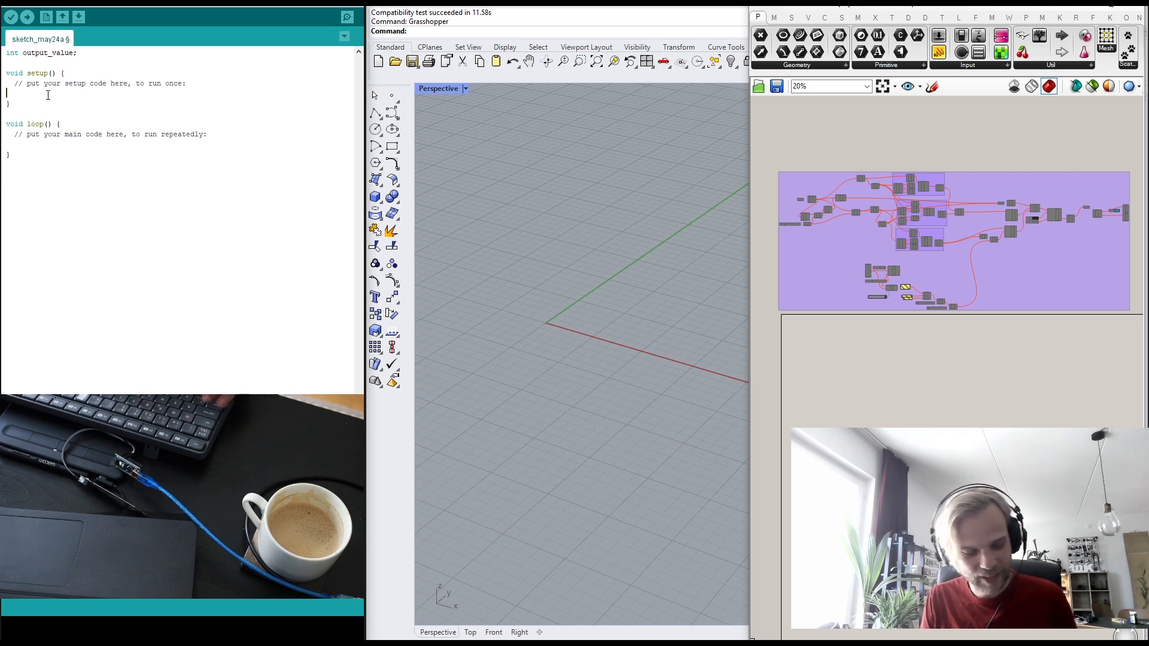
text(Seria)
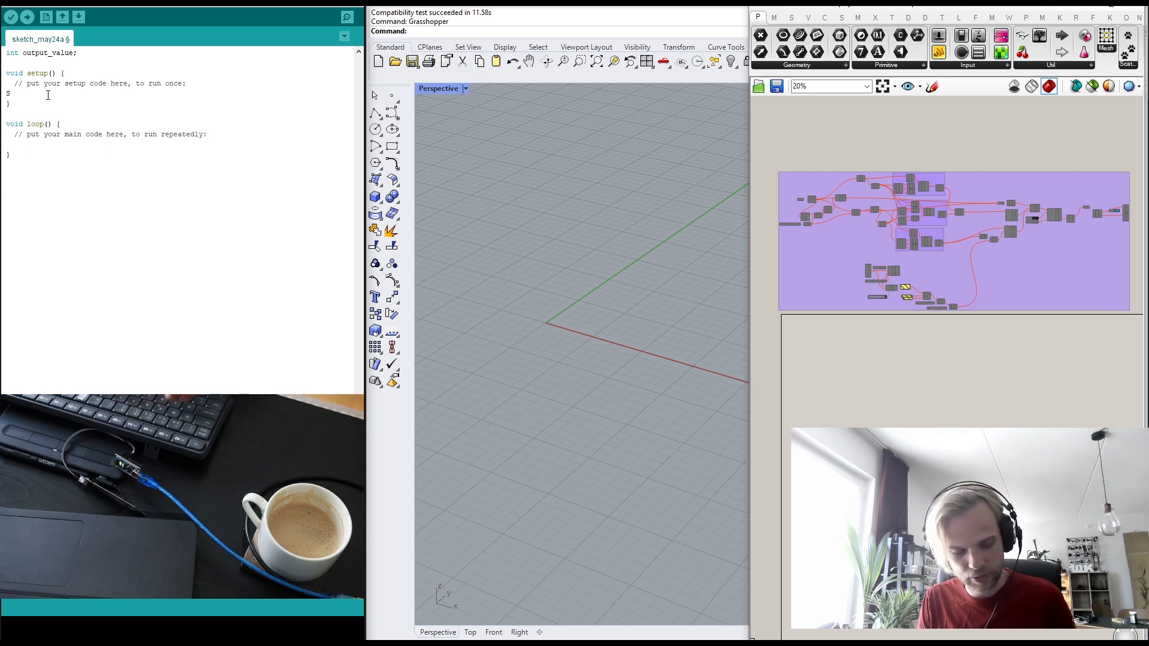
text(l.begin)
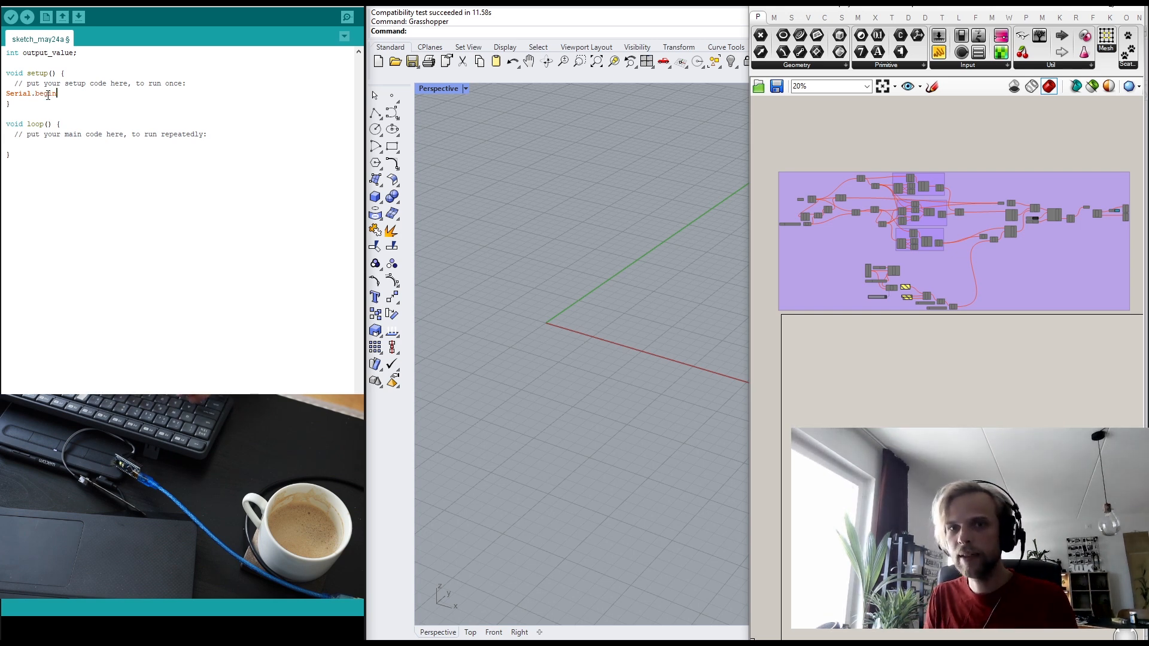
text(())
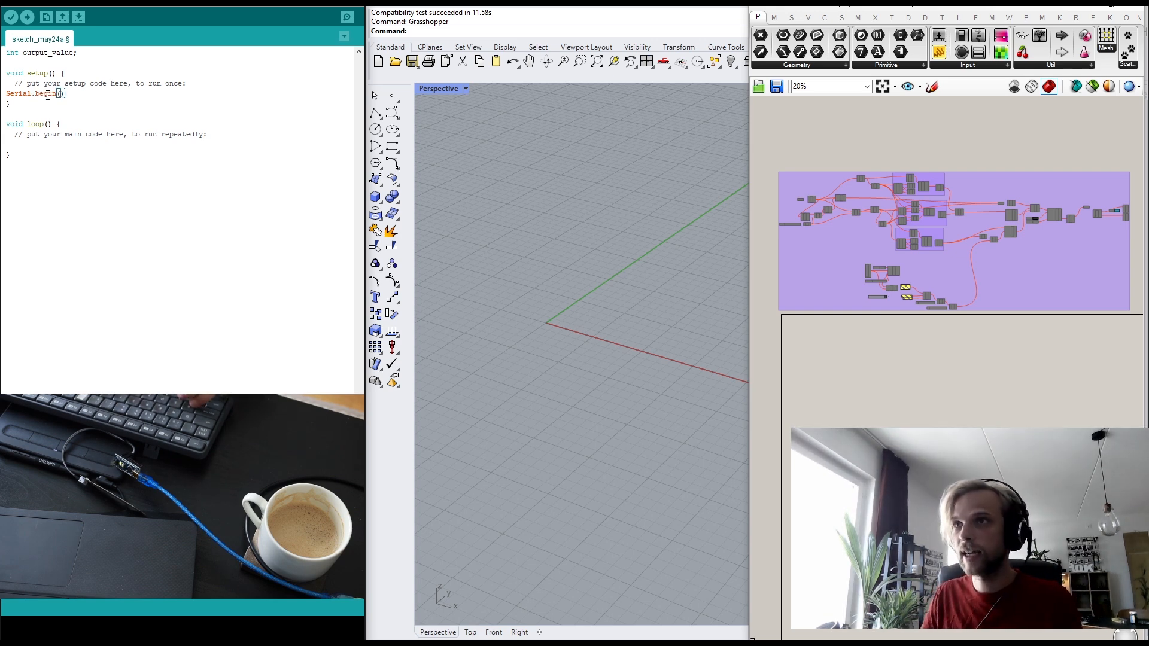
key(Left)
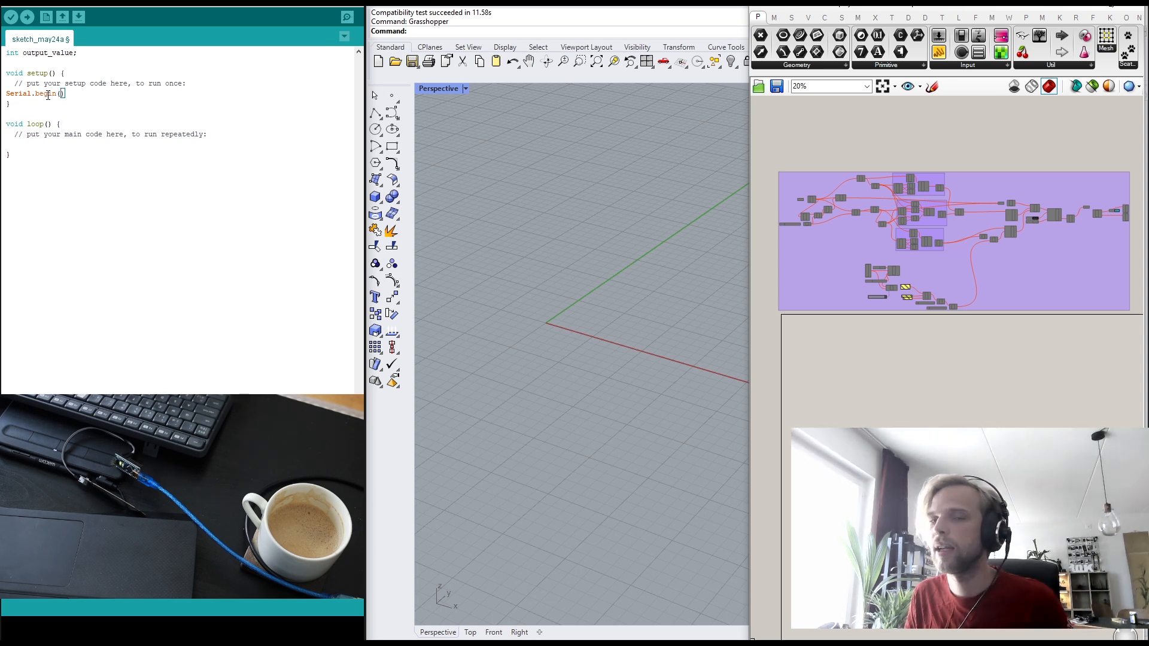
text(9600))
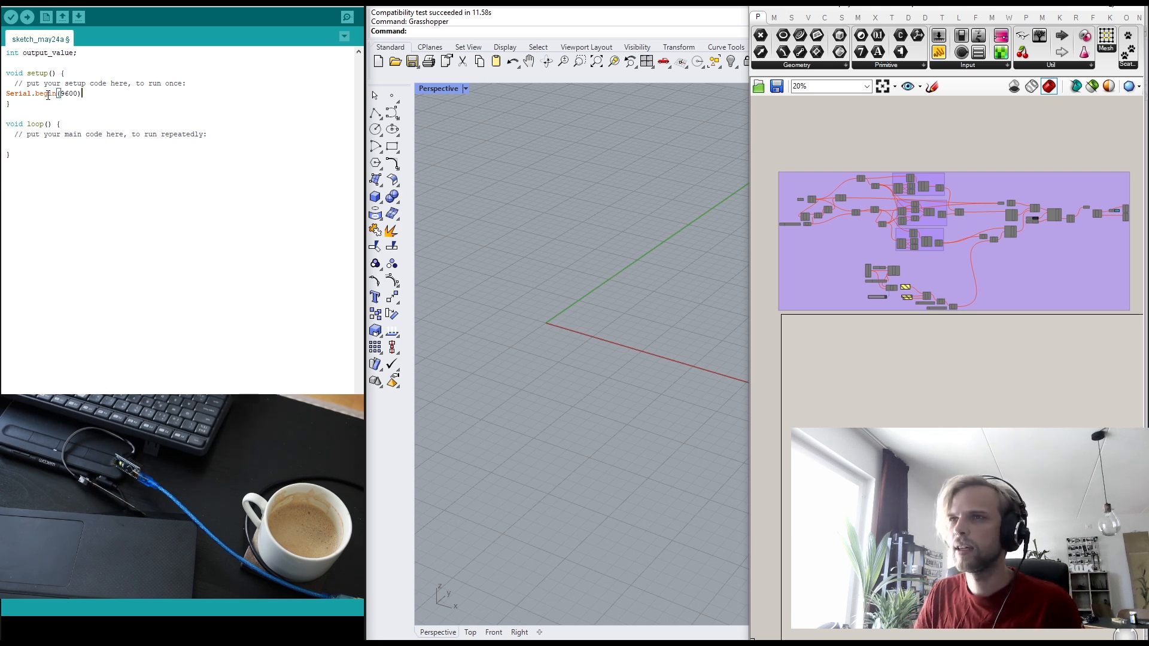
text(;)
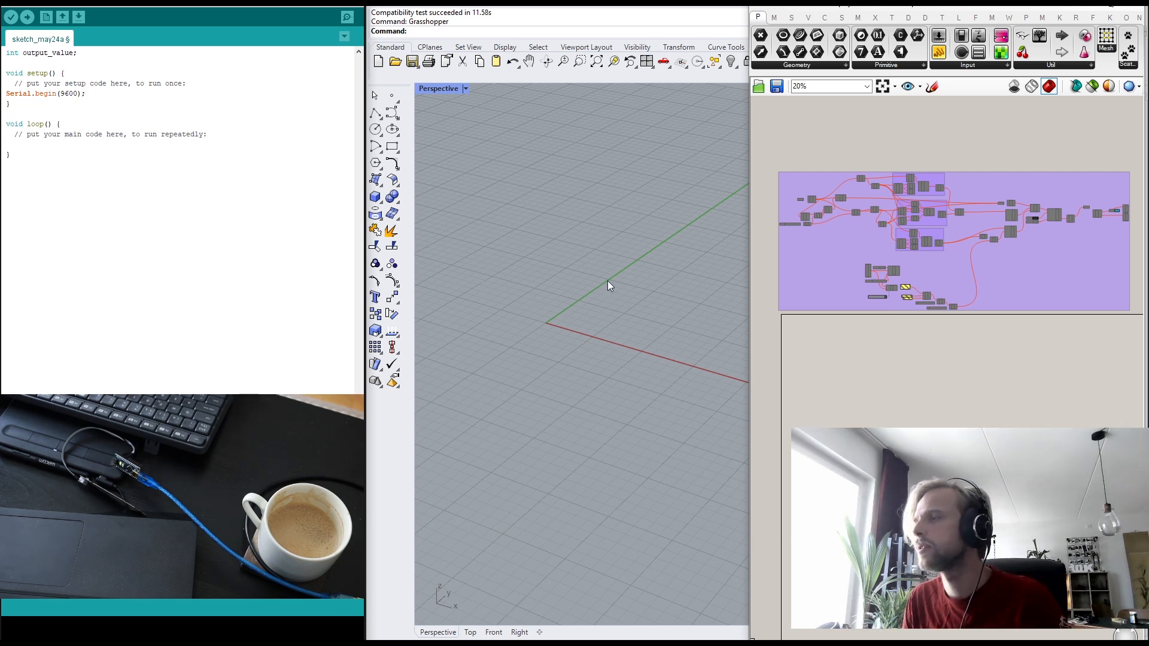
Step: Switch to Grasshopper, inspect the Open Port component's BaudRate input, and compare it with the sketch's Serial.begin line
right_click(862, 269)
scroll(856, 263, up, 6)
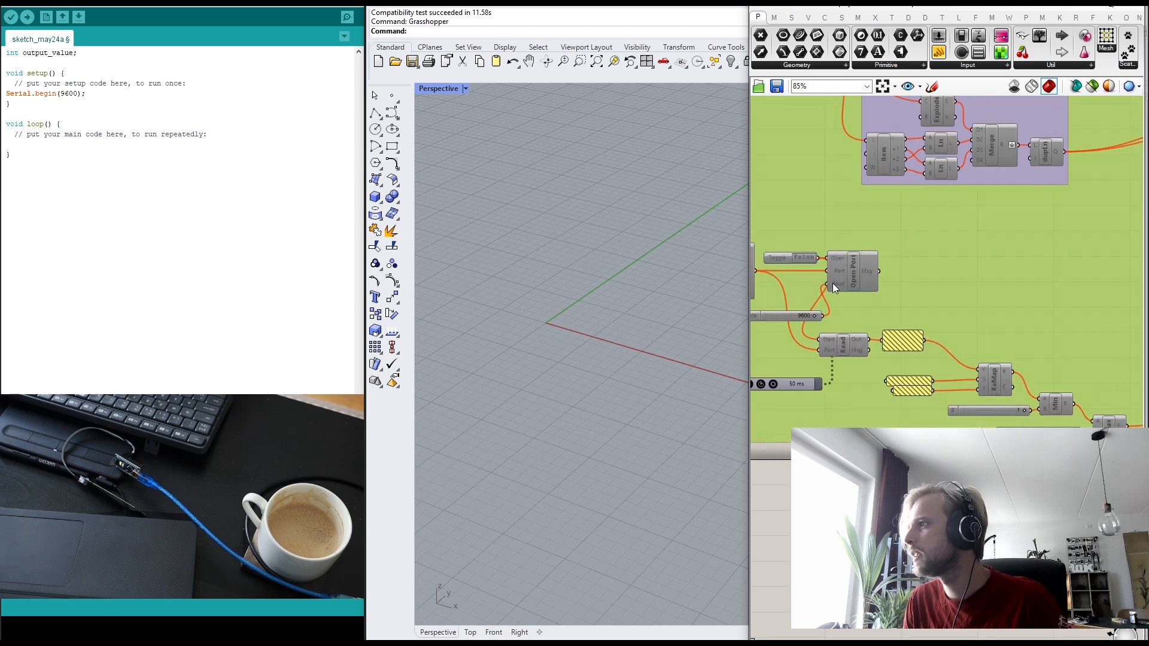
mouse_move(832, 283)
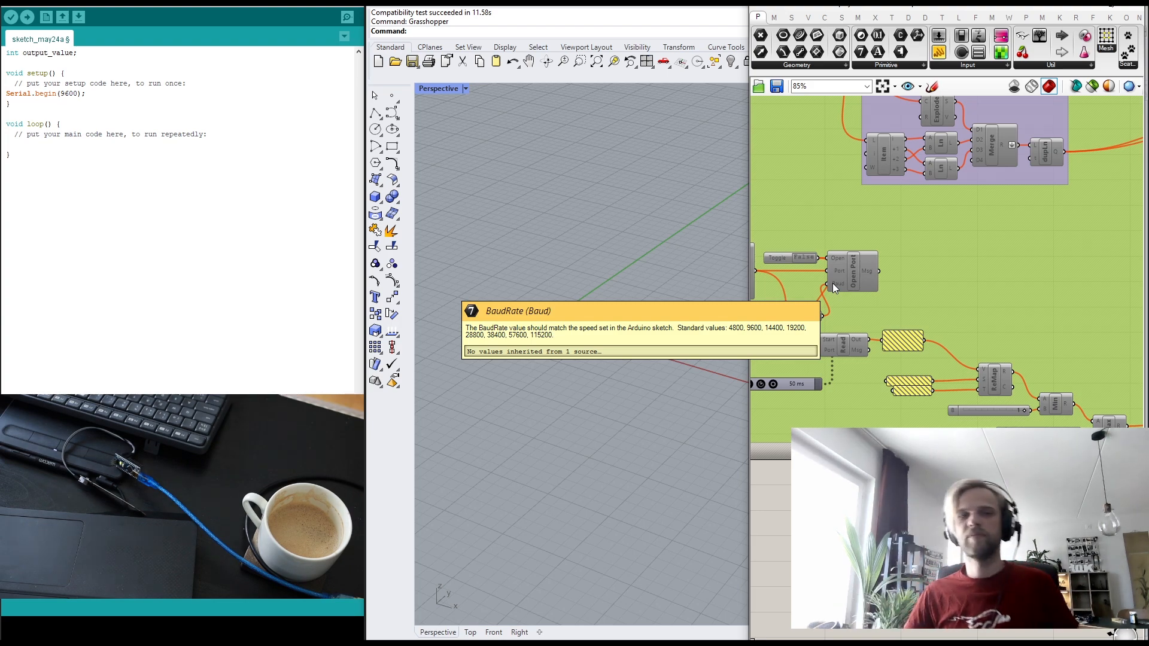
right_drag(818, 382, 880, 370)
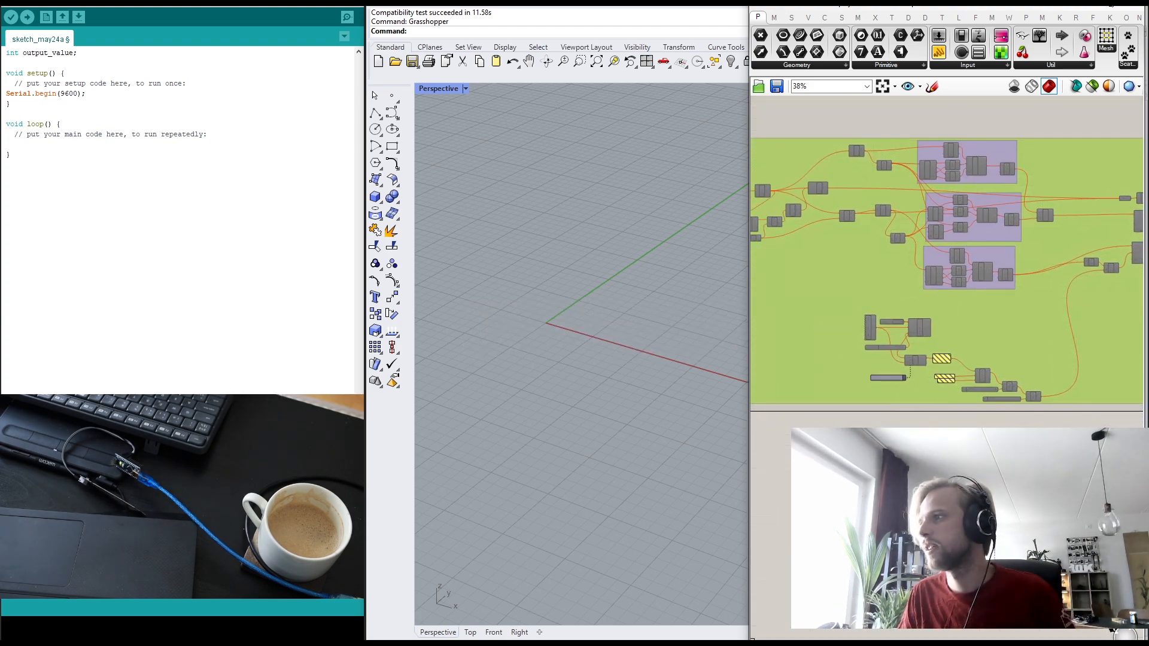
right_drag(814, 418, 878, 395)
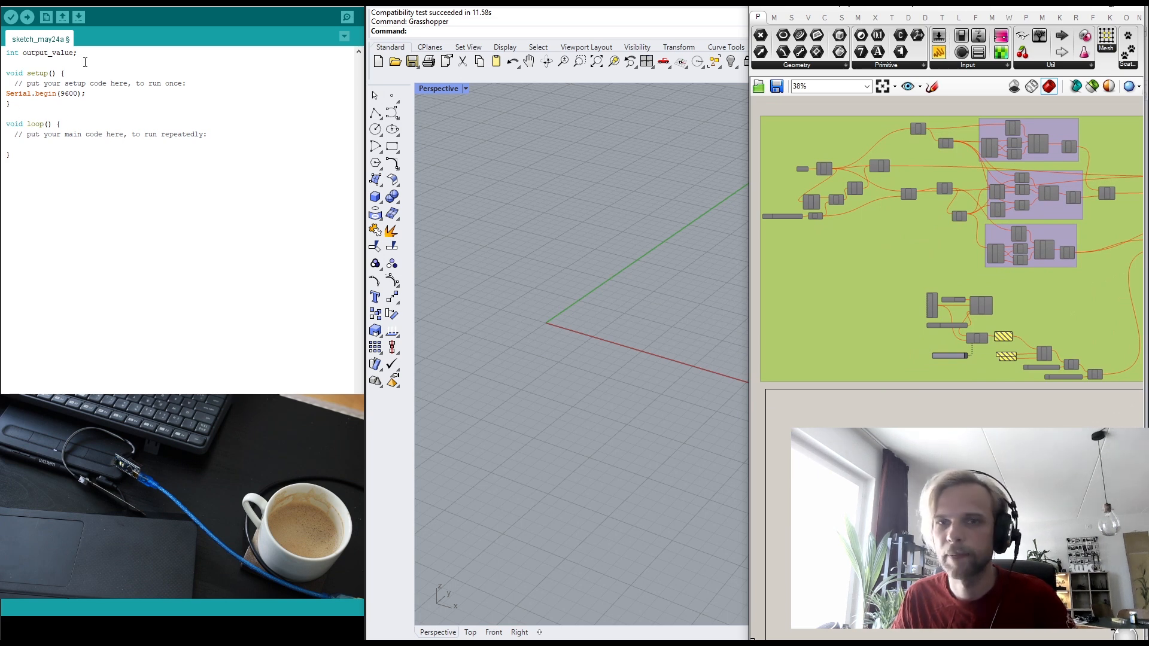
click(11, 94)
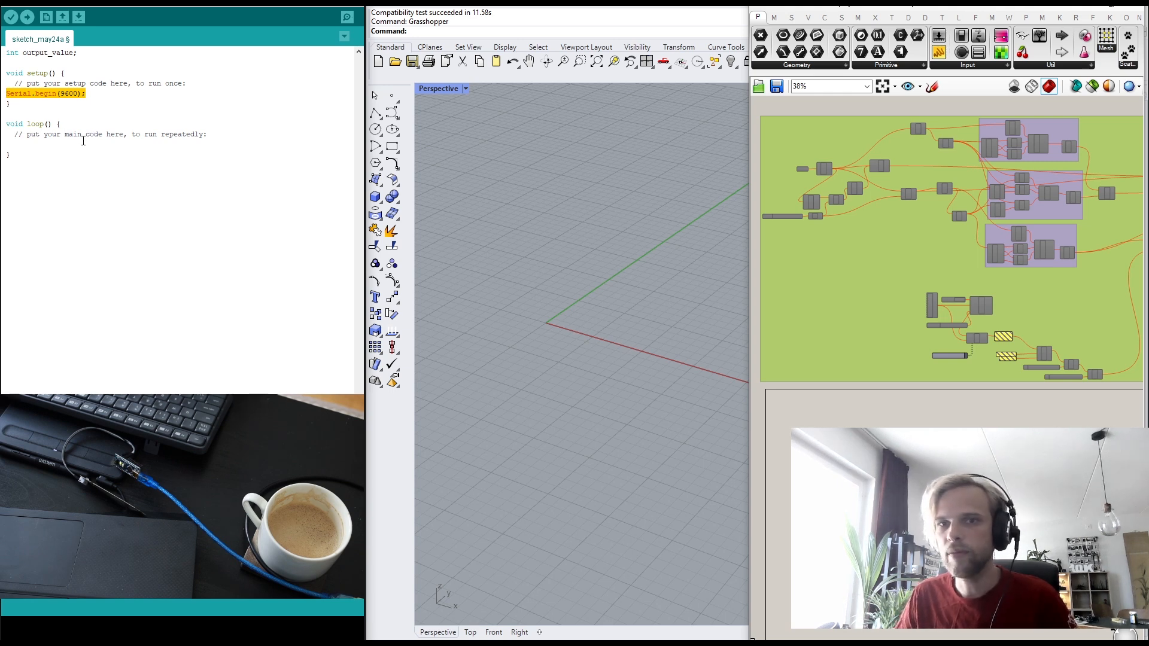
Step: In the loop function, assign the analog pin reading to the variable with "output_value = analogRead(A7)"
click(53, 142)
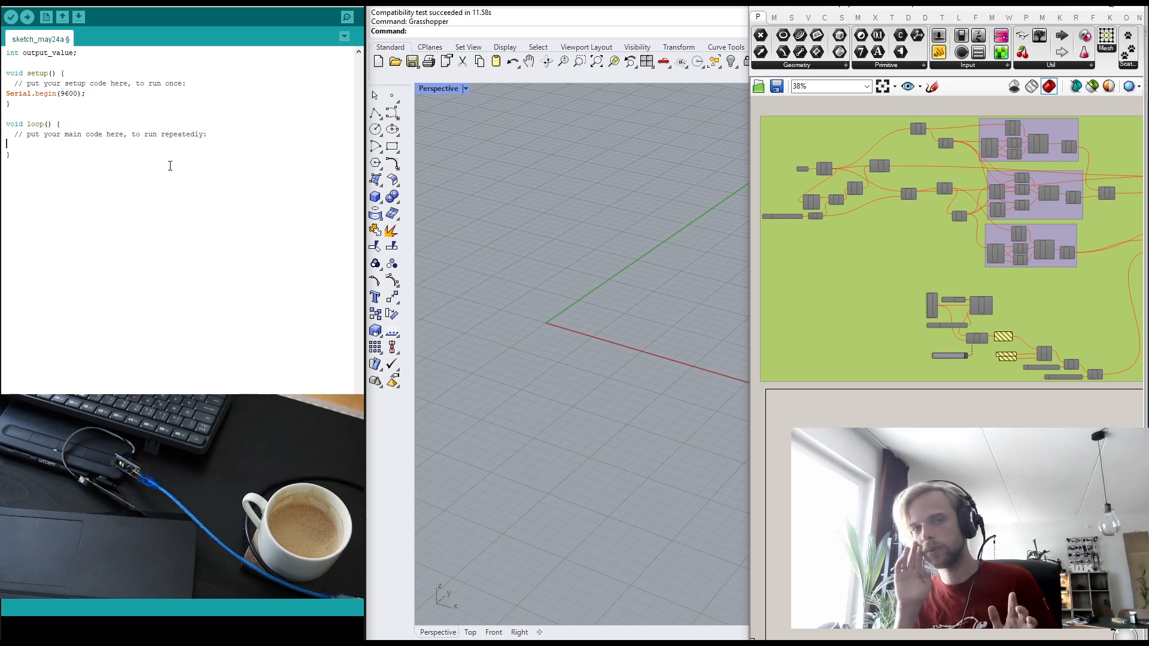
text(oputp)
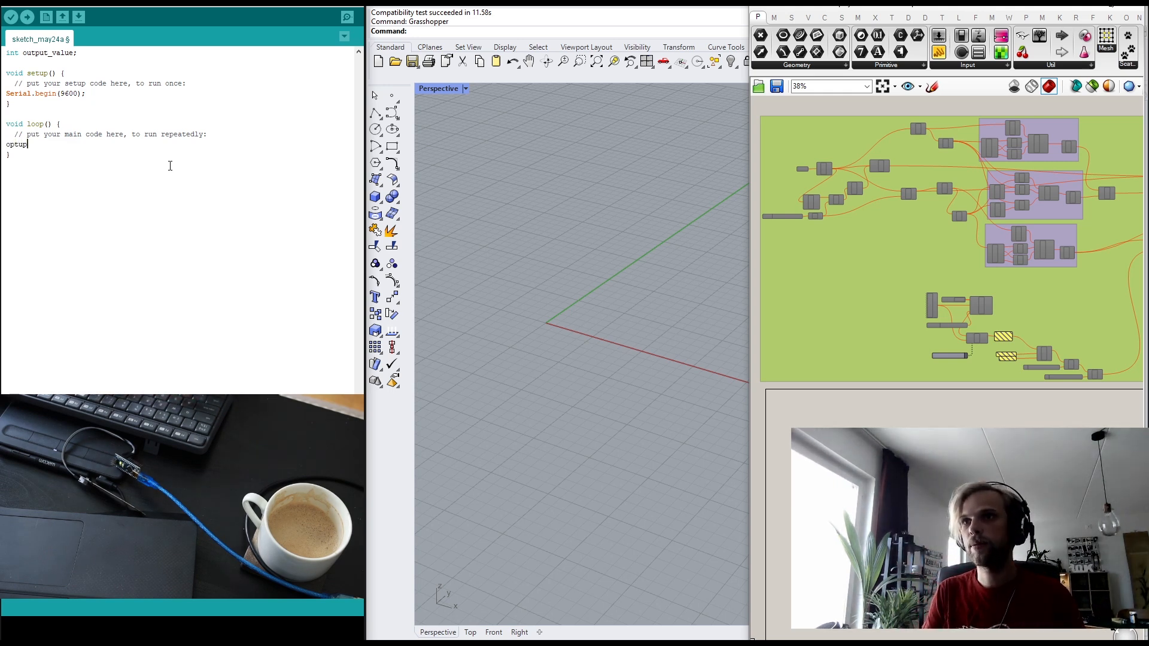
key(BackSpace)
key(BackSpace)
key(BackSpace)
key(BackSpace)
text(t)
key(BackSpace)
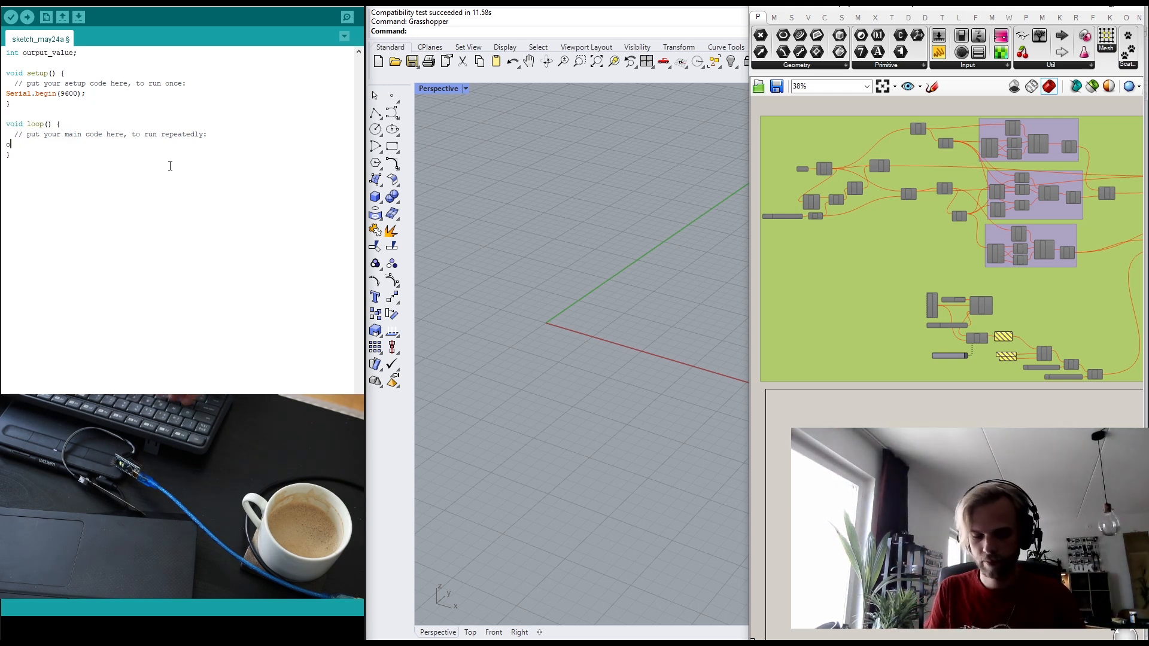
text(utput)
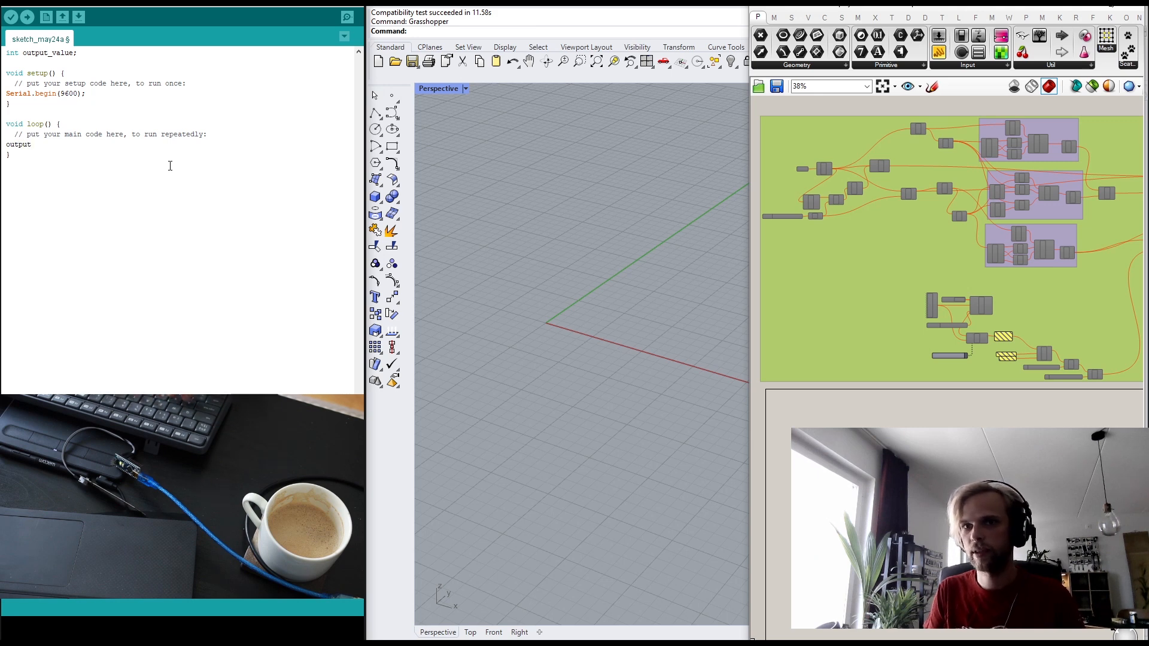
text(_value)
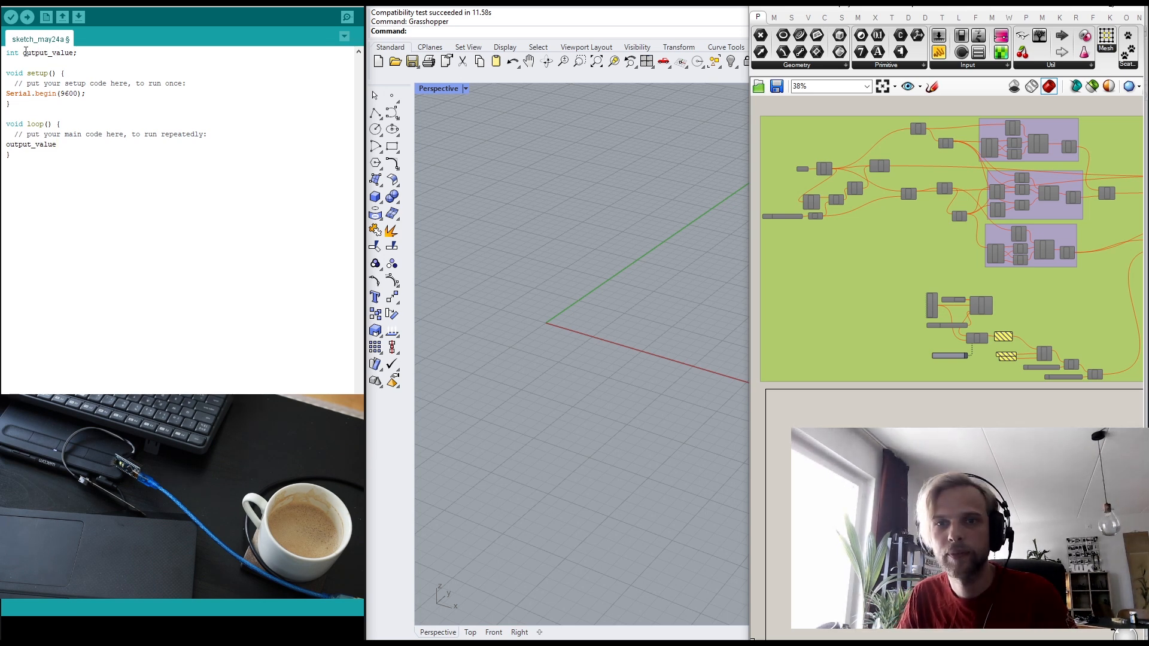
text(= analogRead)
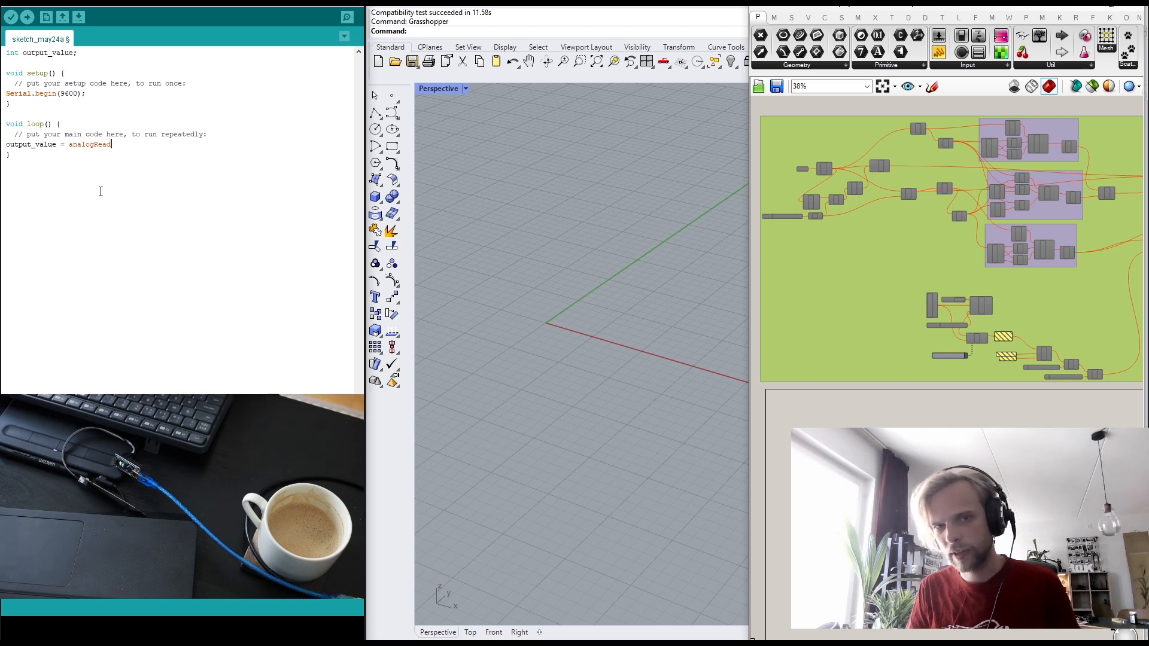
text(())
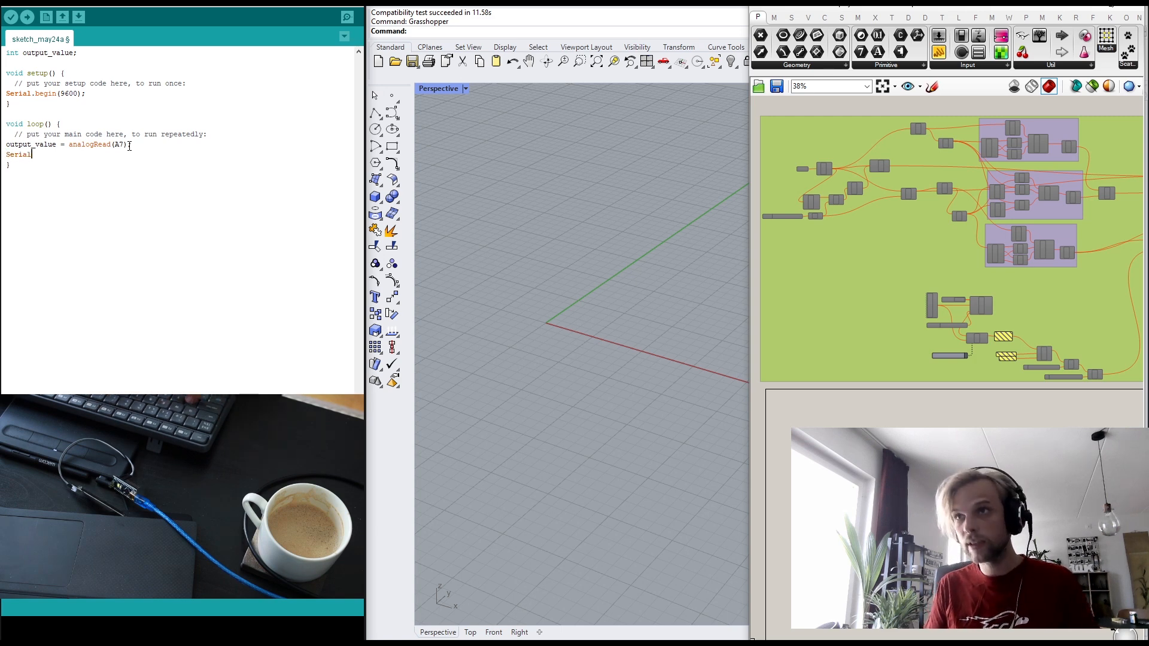
Step: Complete the loop function with the lines "Serial.println(output_value);" and "delay(50);" below the analog reading
text(.pr)
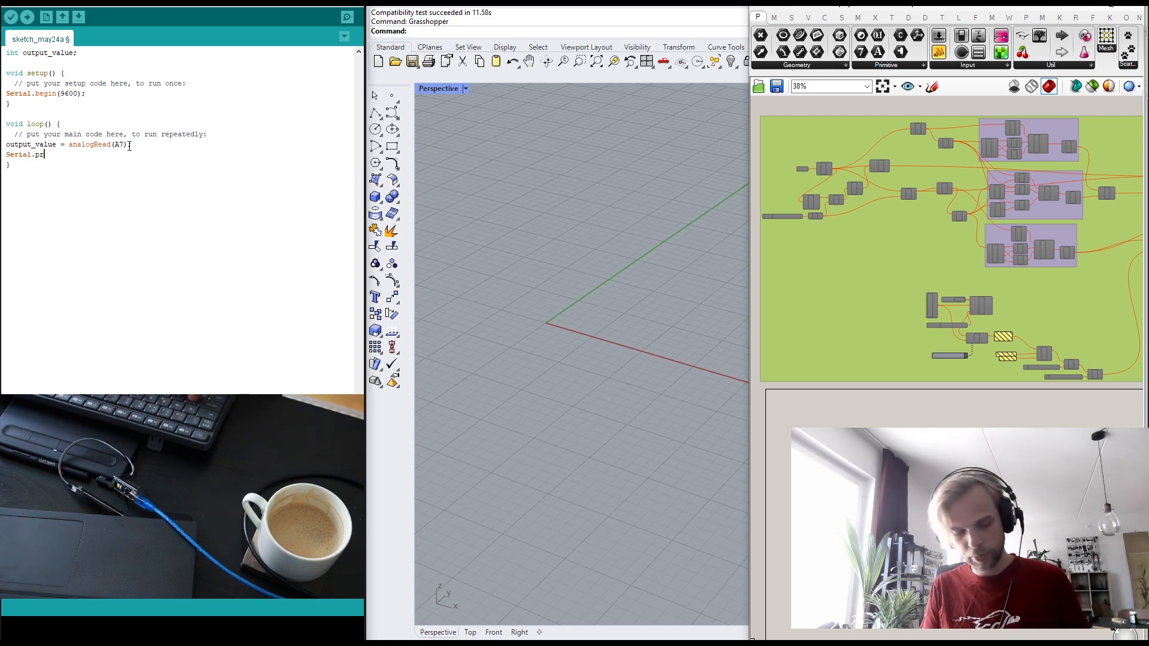
text(intln()
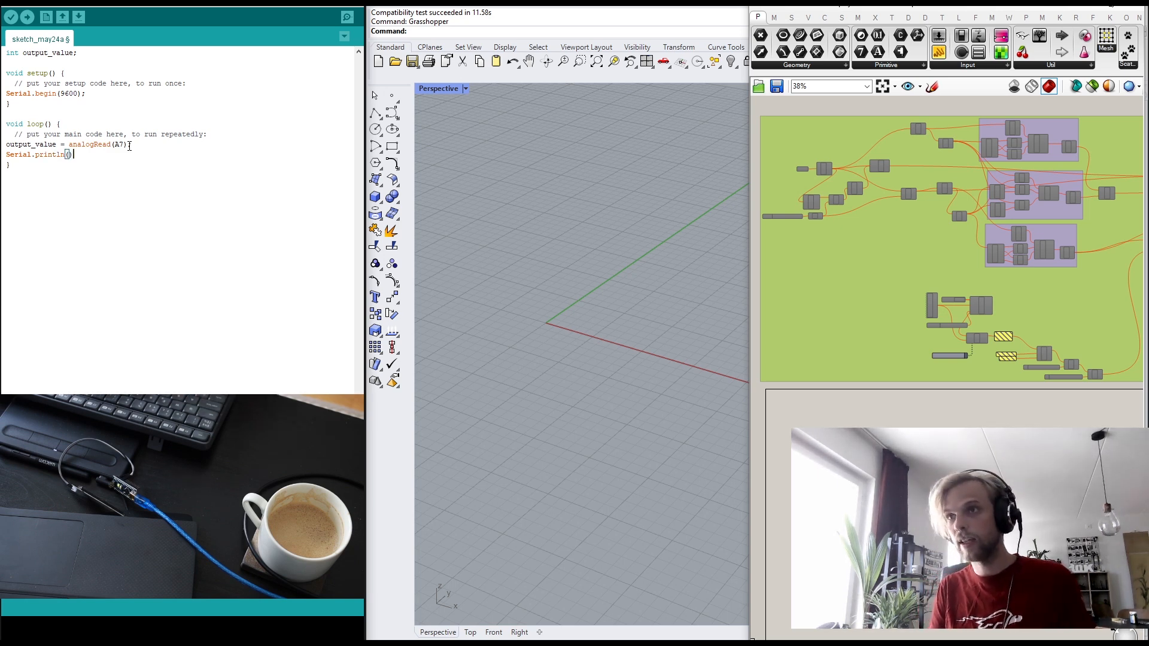
key(Left)
text(output)
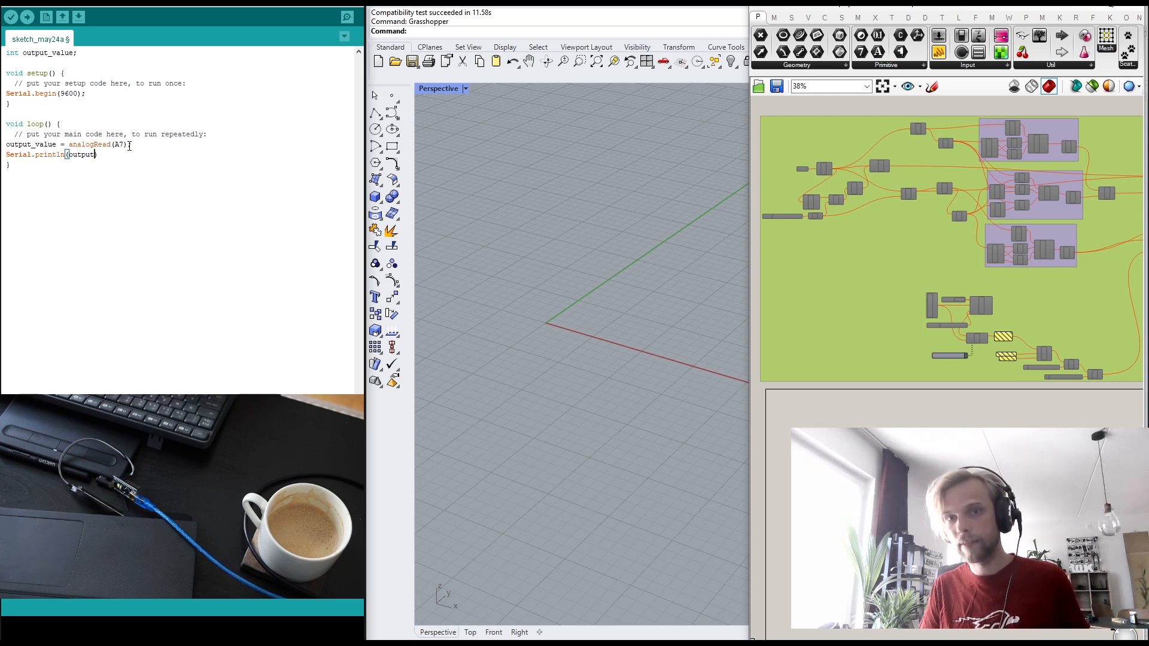
text(_value)
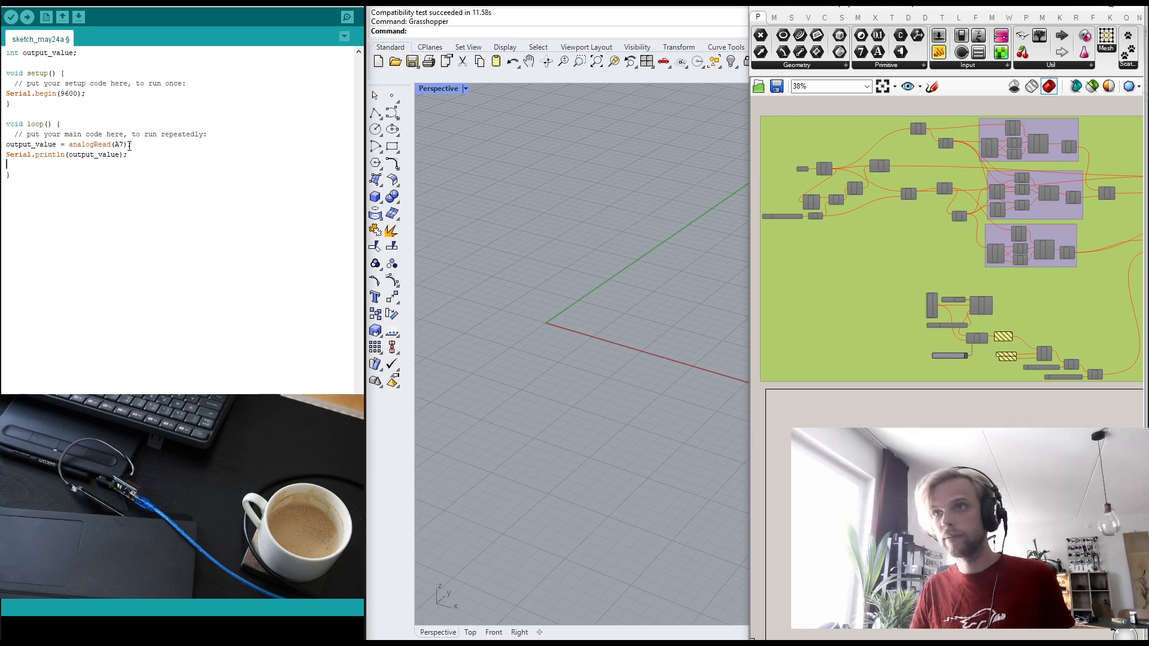
key(Return)
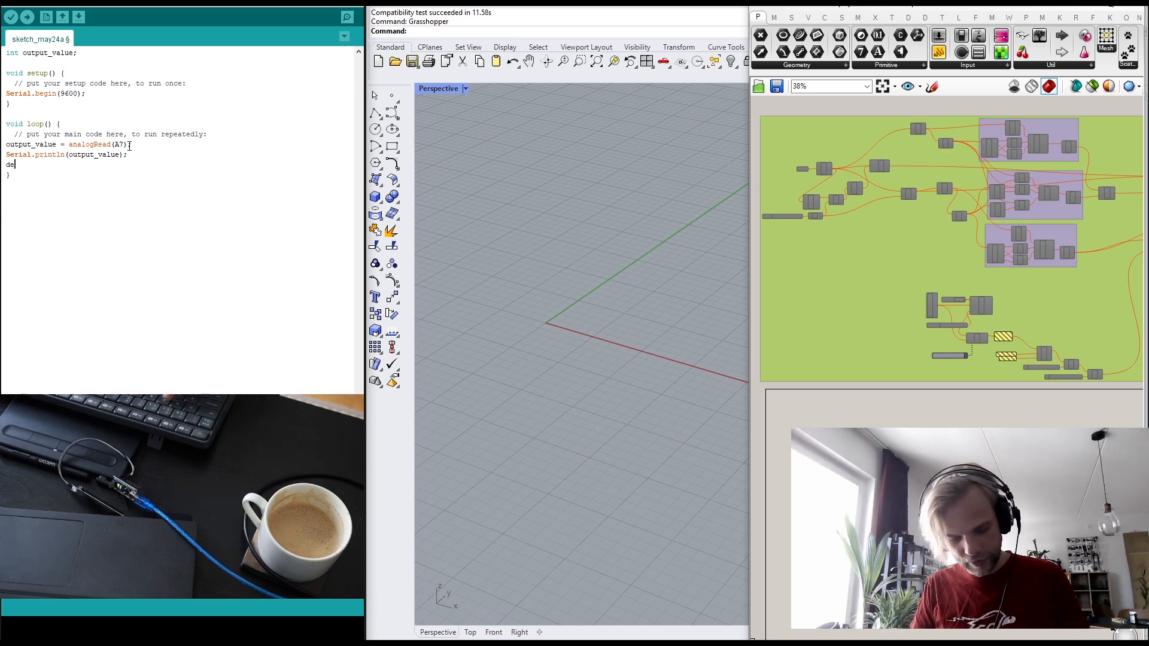
text(delay(50);)
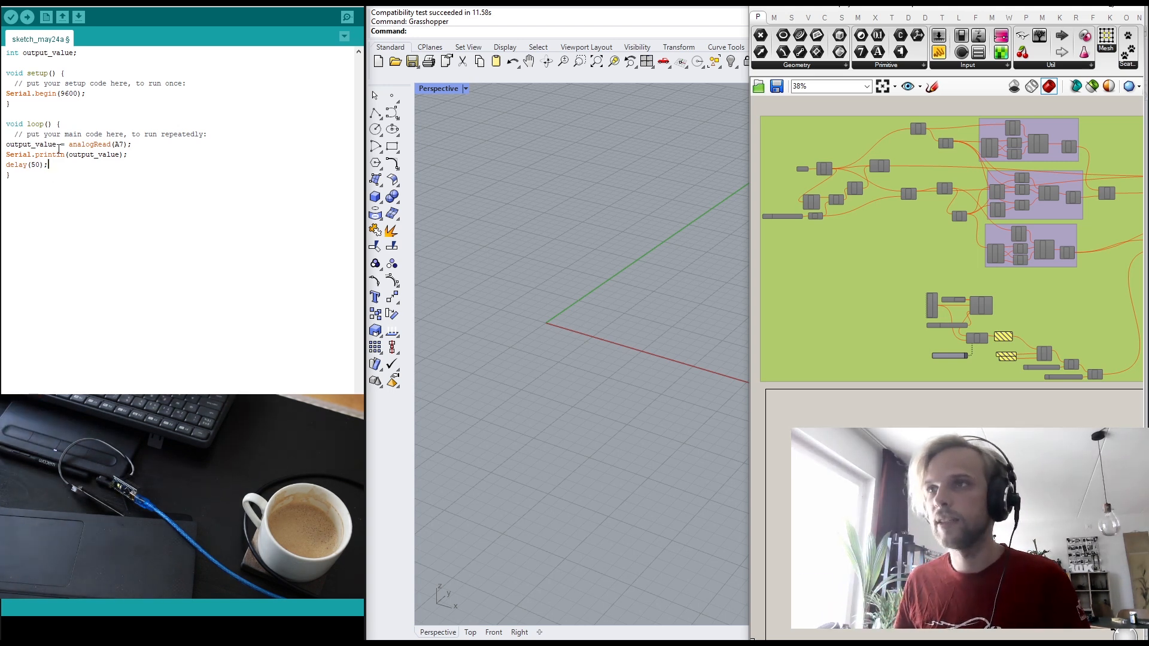
Step: Upload the sketch to the board, saving it under the name youtube_arduino_gh in the Arduino folder
click(26, 18)
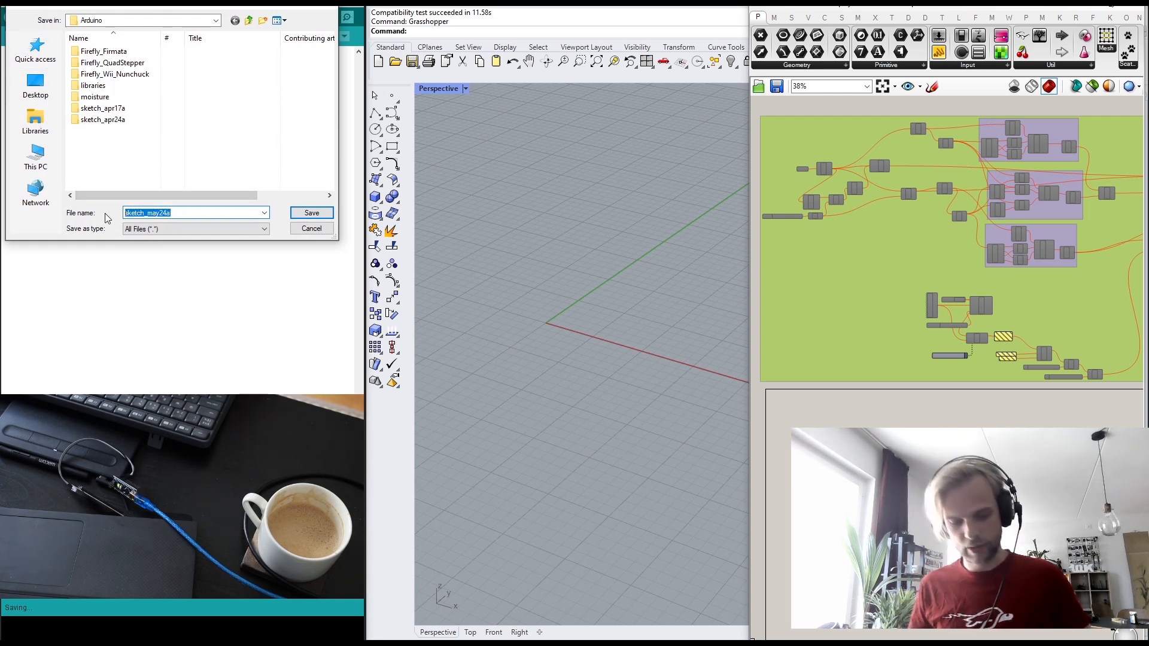
text(youtube)
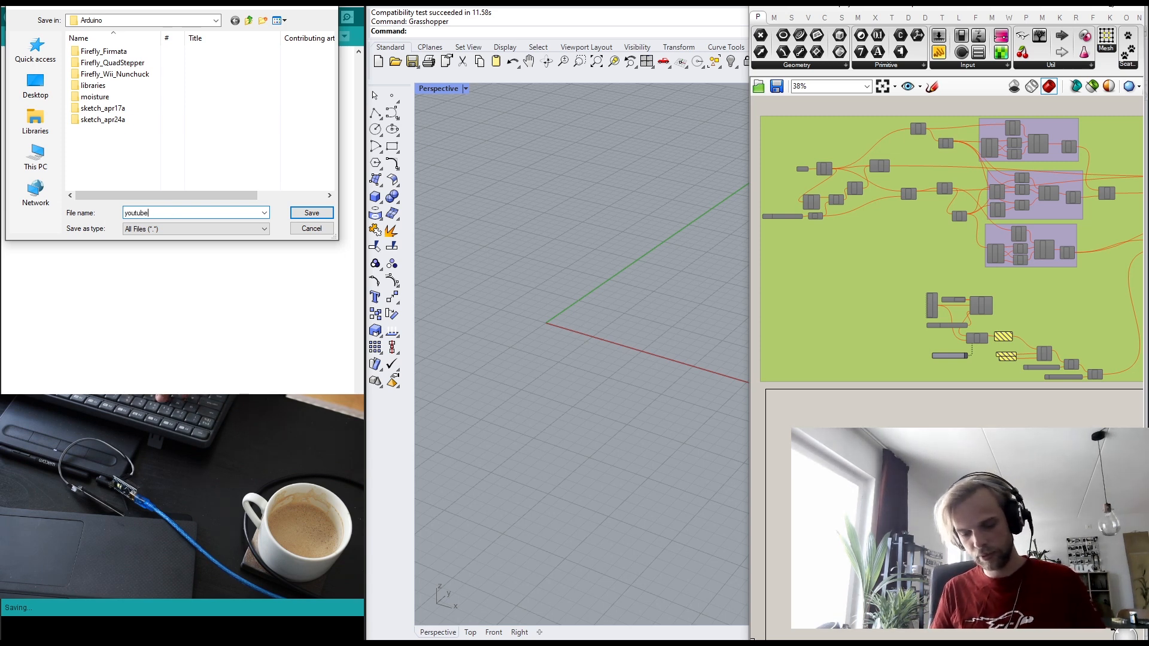
text(_arduino)
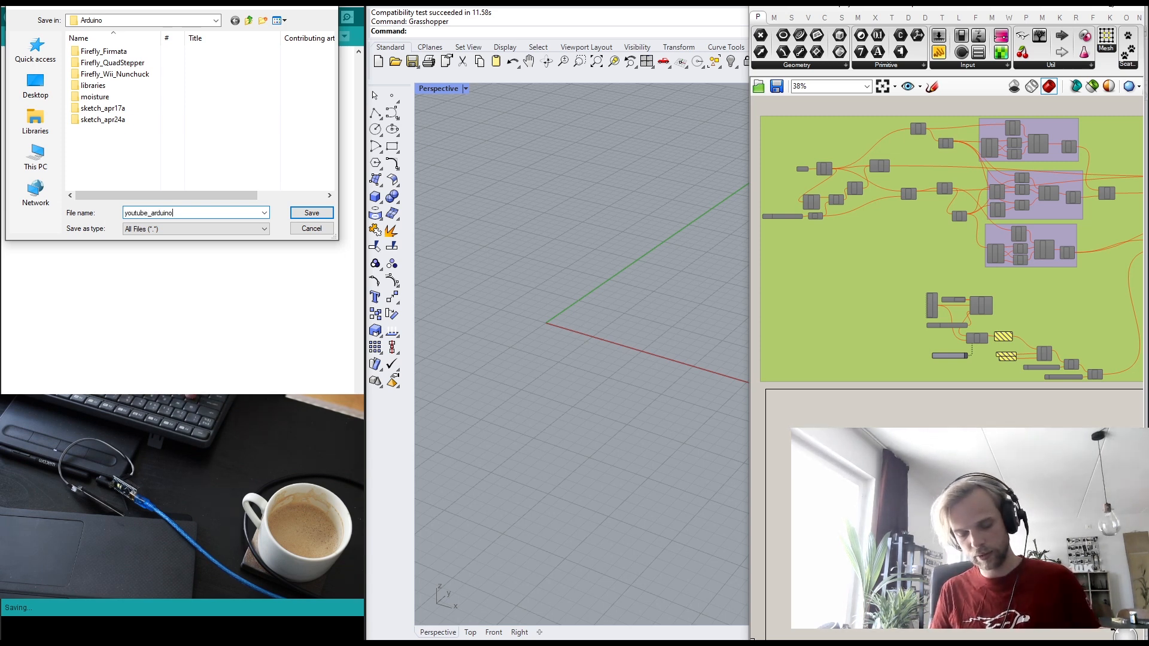
text(_gh)
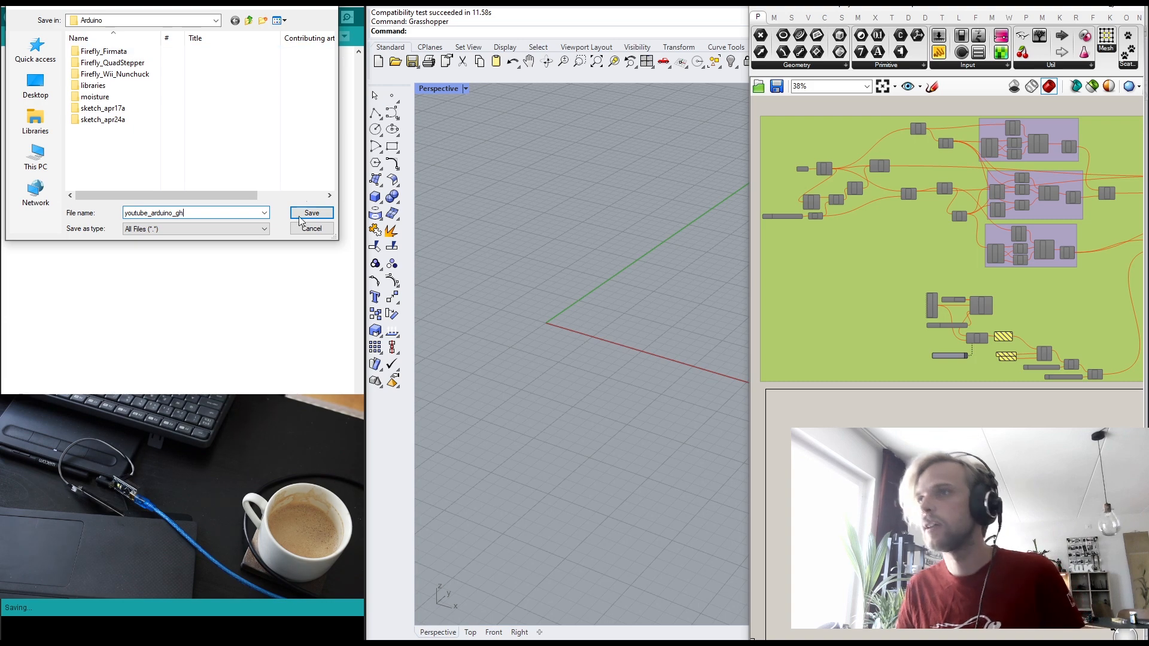
click(332, 209)
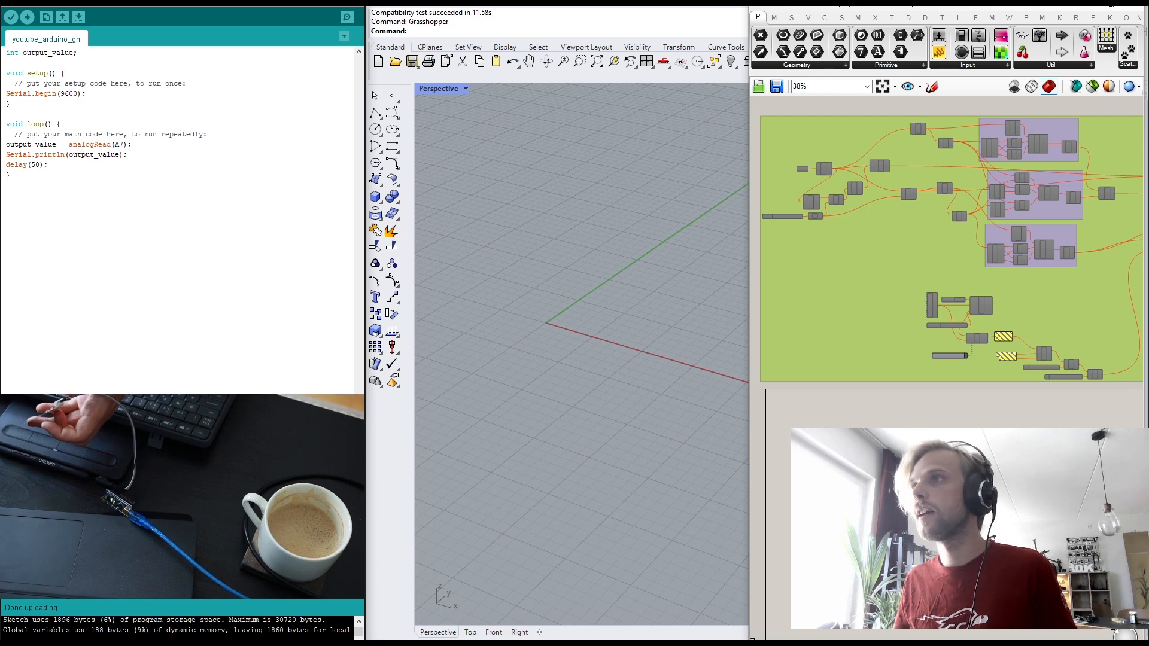
Step: Check the incoming analog readings in the Serial Monitor, moving its window clear of the code, and close it
click(347, 19)
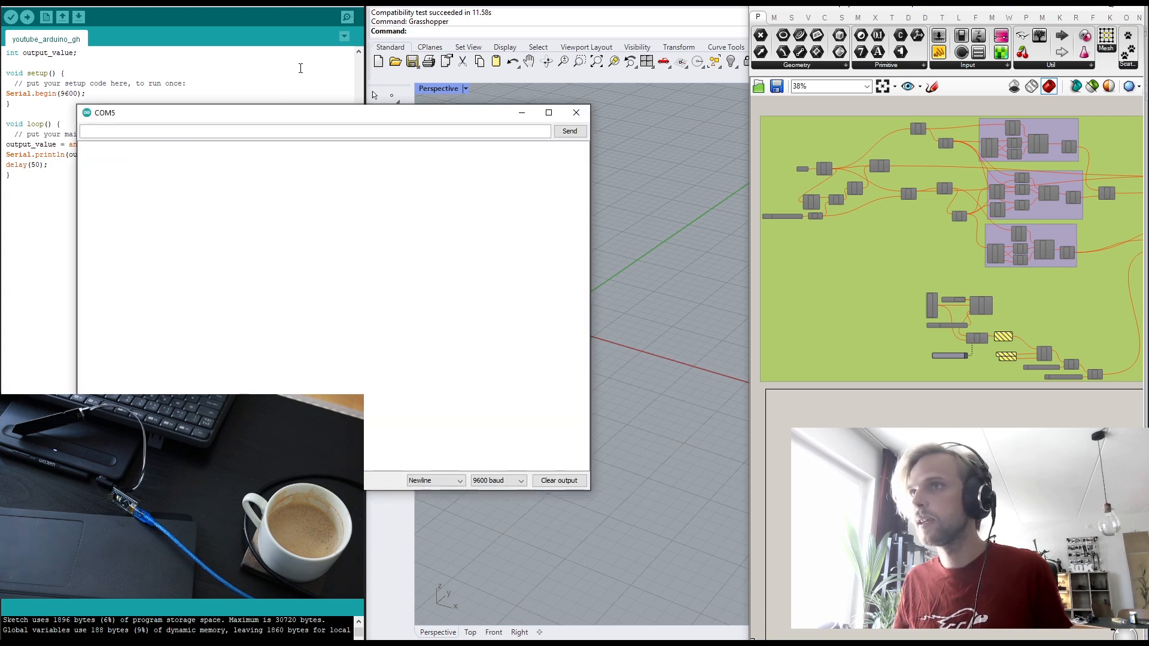
drag(231, 120, 241, 108)
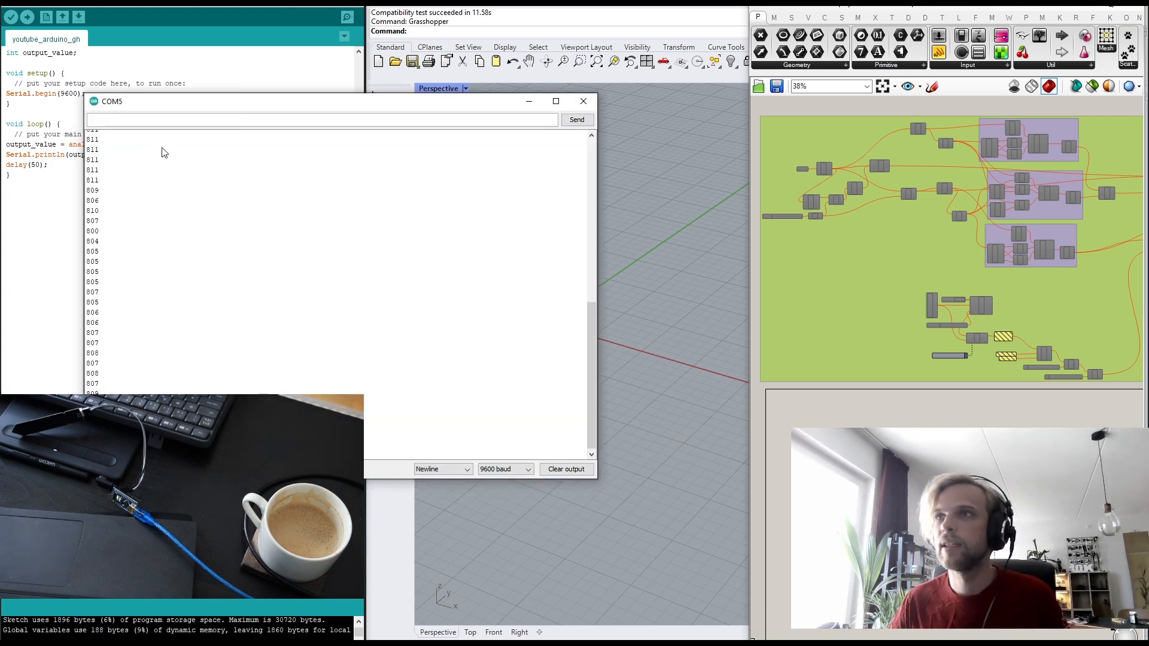
drag(169, 102, 524, 67)
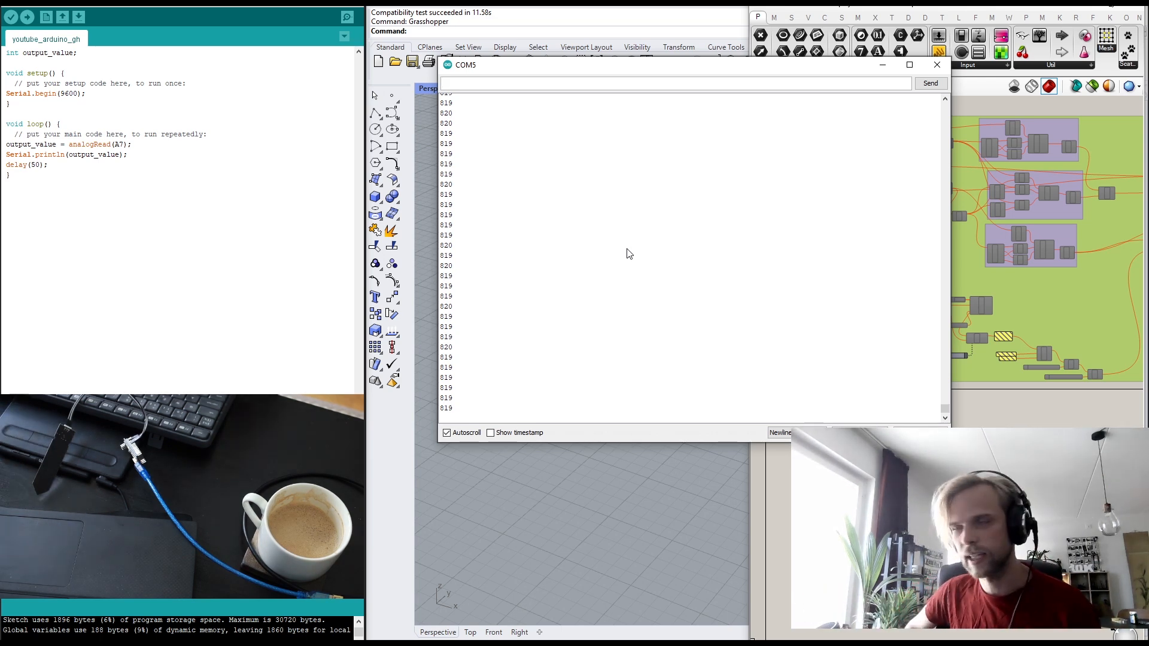
click(937, 66)
click(96, 123)
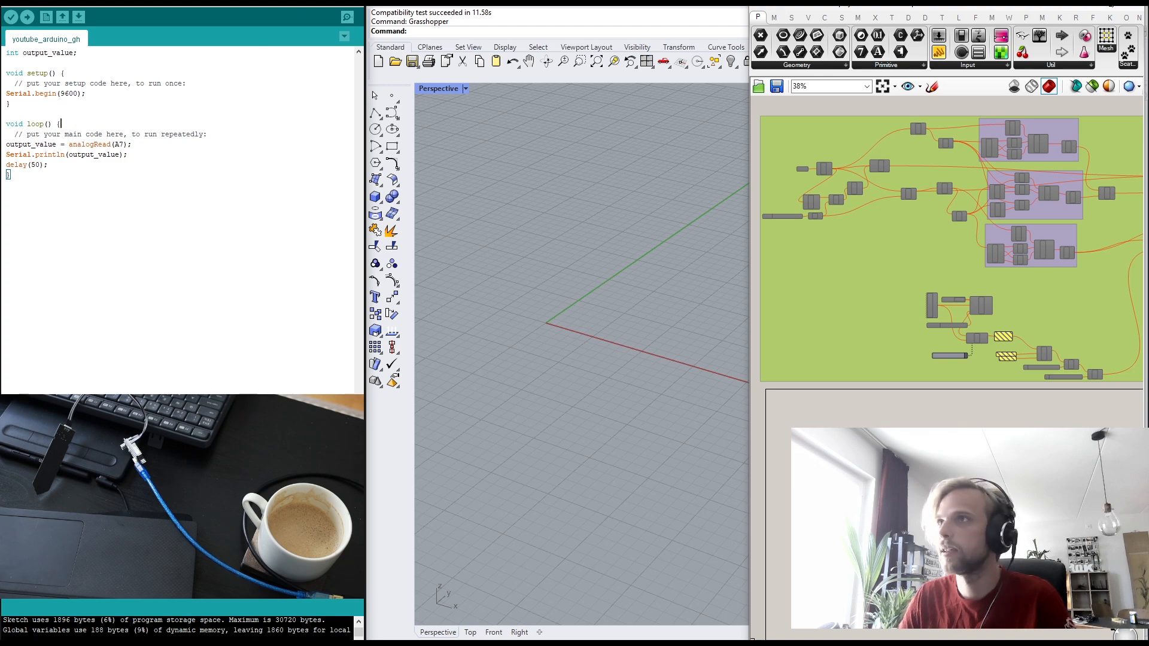
Step: Minimize the Arduino IDE, expand Rhino over the freed area, and widen the Grasshopper window
click(352, 5)
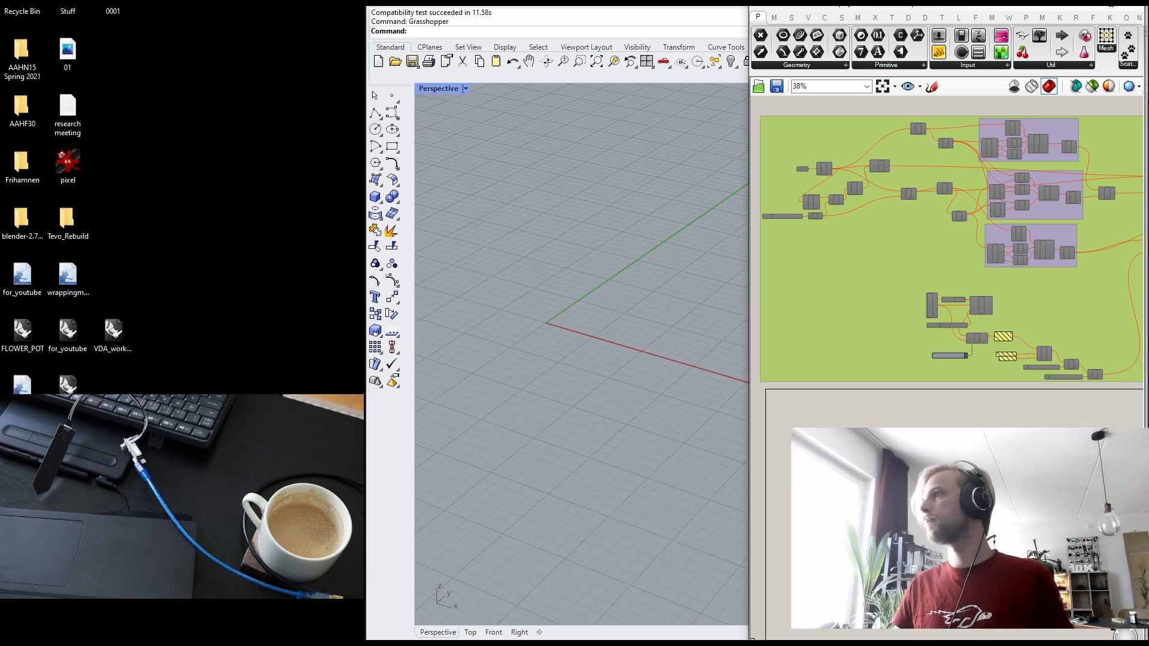
drag(478, 3, 202, 0)
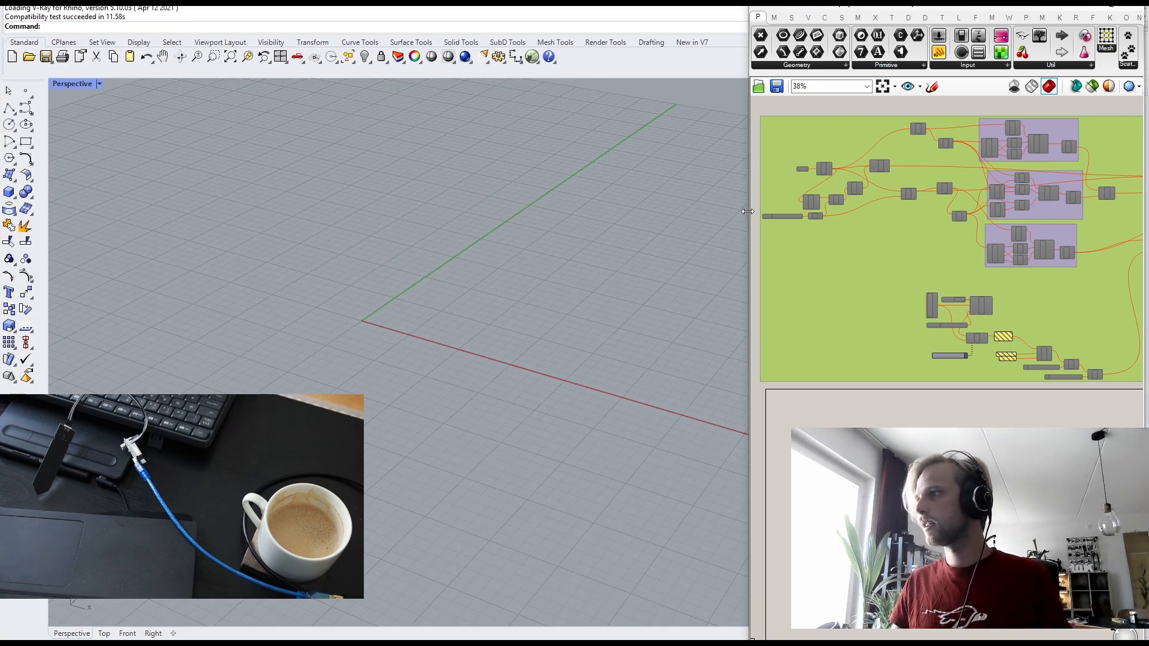
drag(750, 211, 612, 218)
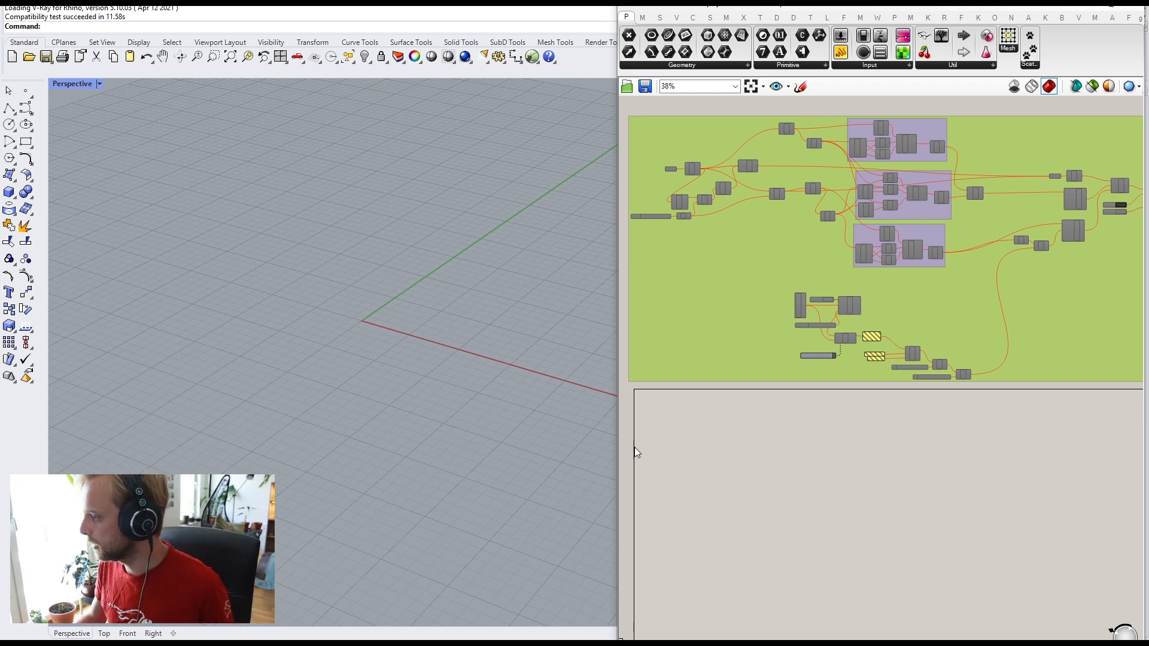
Step: Place Firefly's COM Ports Available component on the empty canvas below the existing definition
click(695, 440)
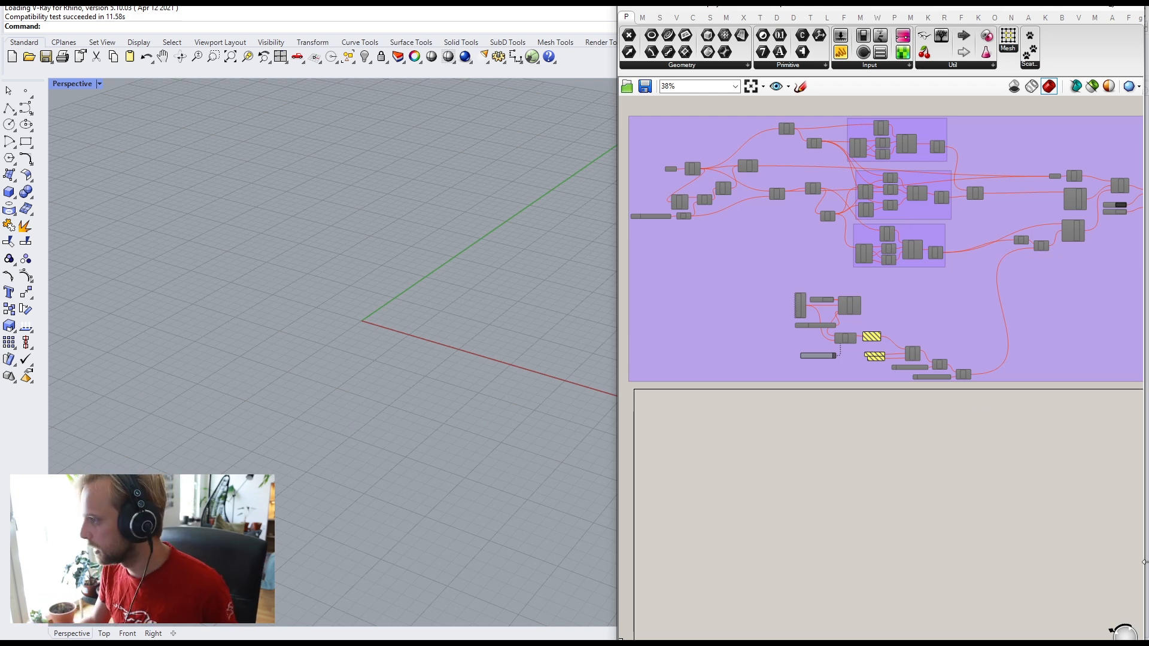
right_drag(714, 465, 729, 393)
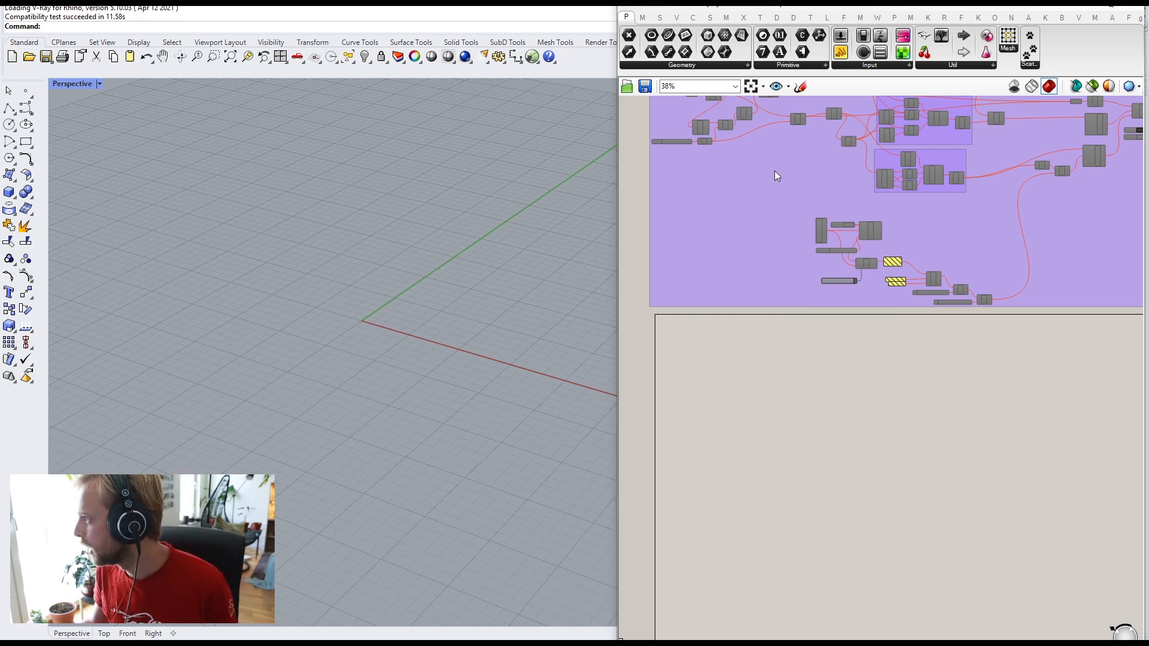
click(844, 18)
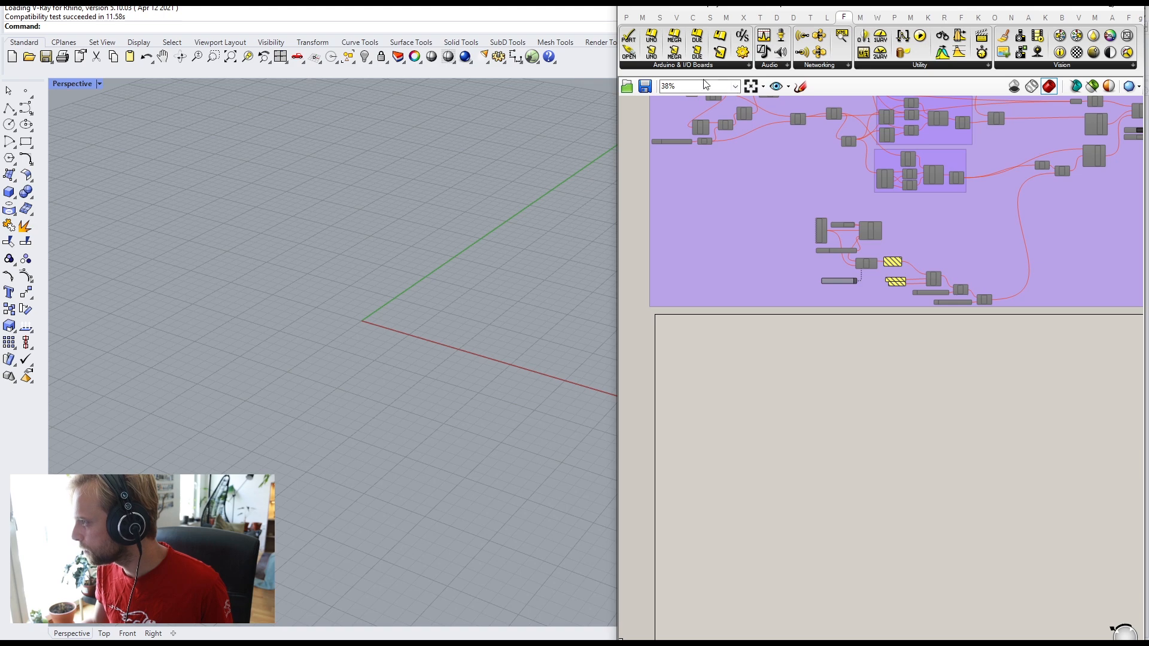
click(674, 66)
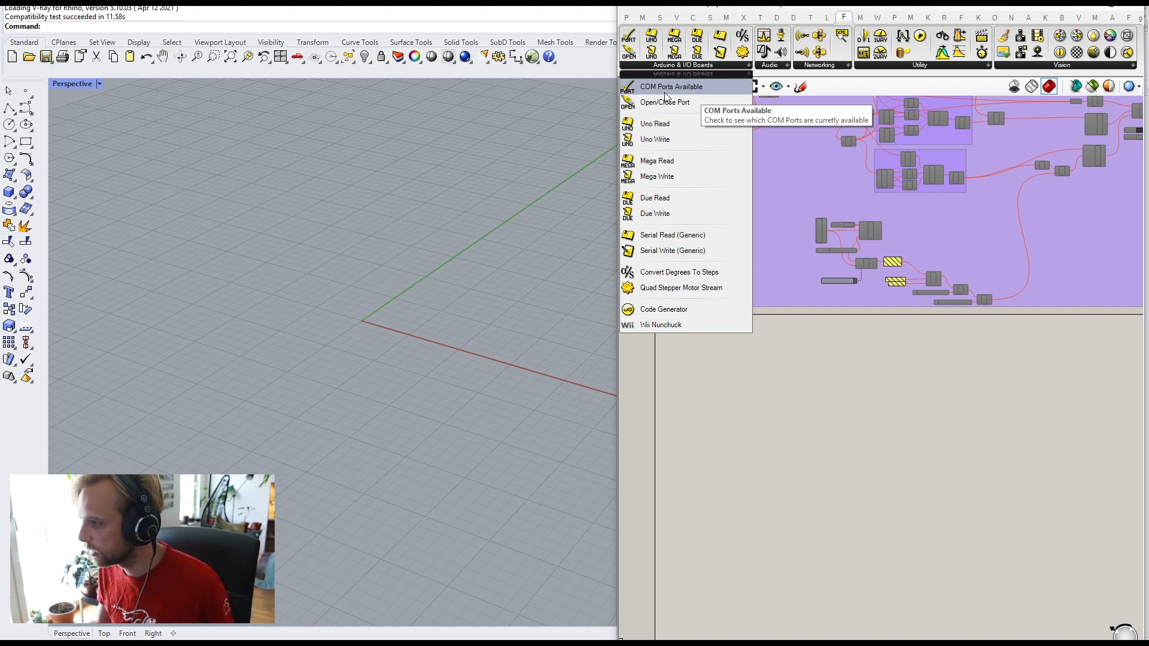
drag(665, 96, 725, 413)
scroll(738, 395, up, 3)
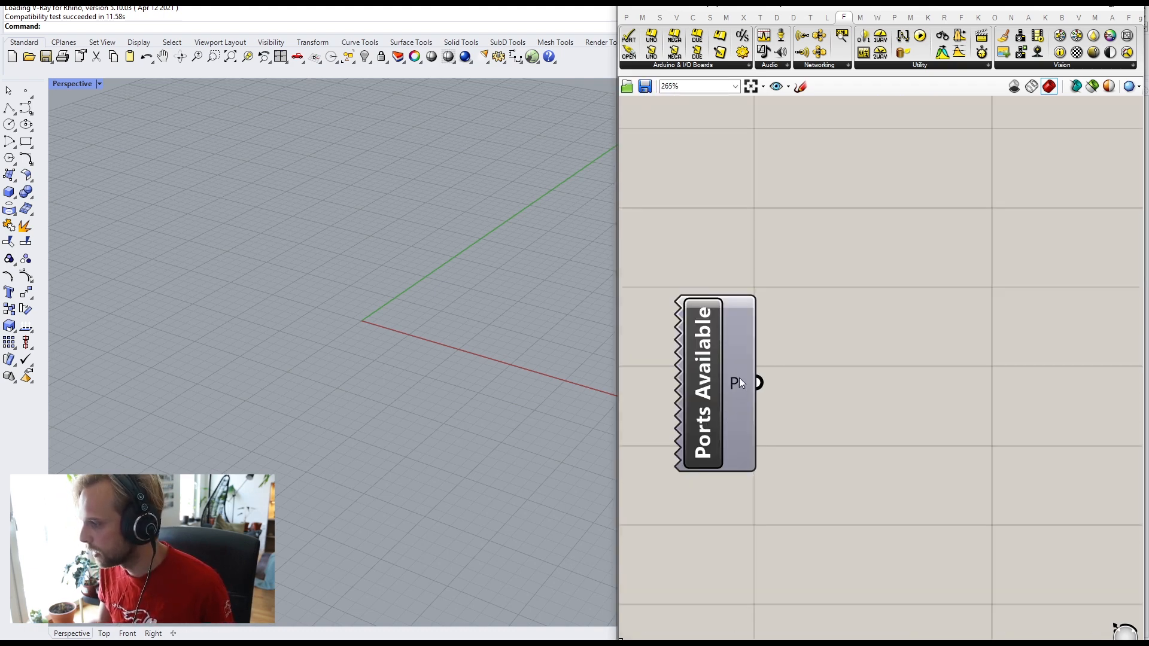
Step: Read the available port number through a temporary panel wired to the Ports Available output, and delete the panel
double_click(838, 383)
text(panel)
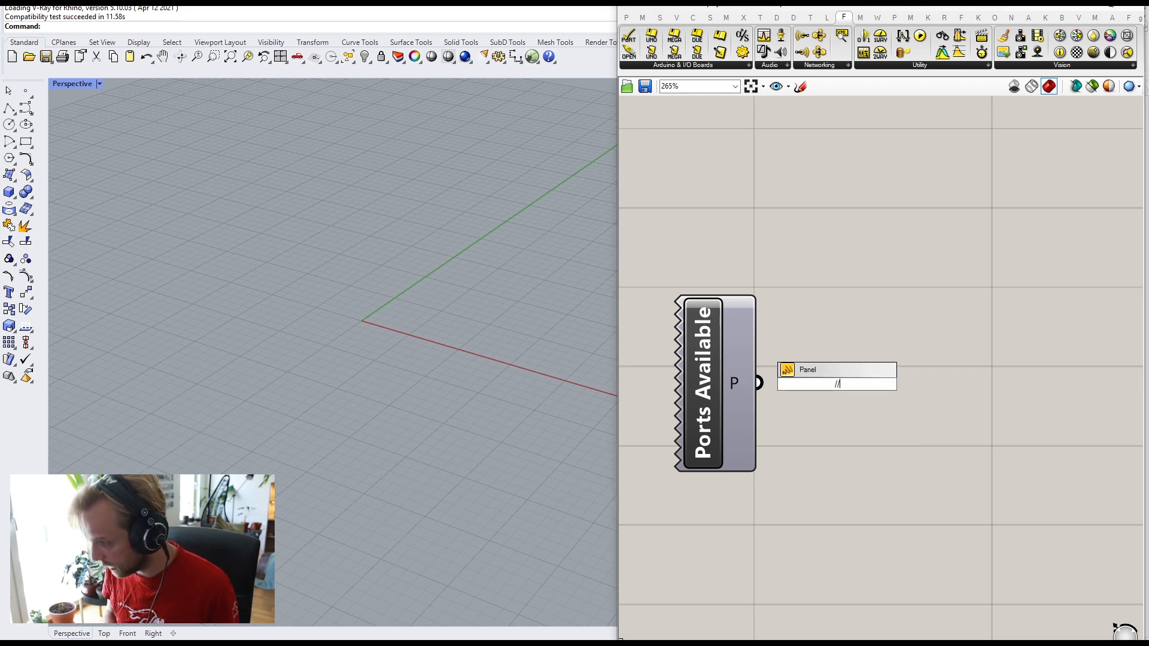
key(Return)
drag(759, 383, 822, 394)
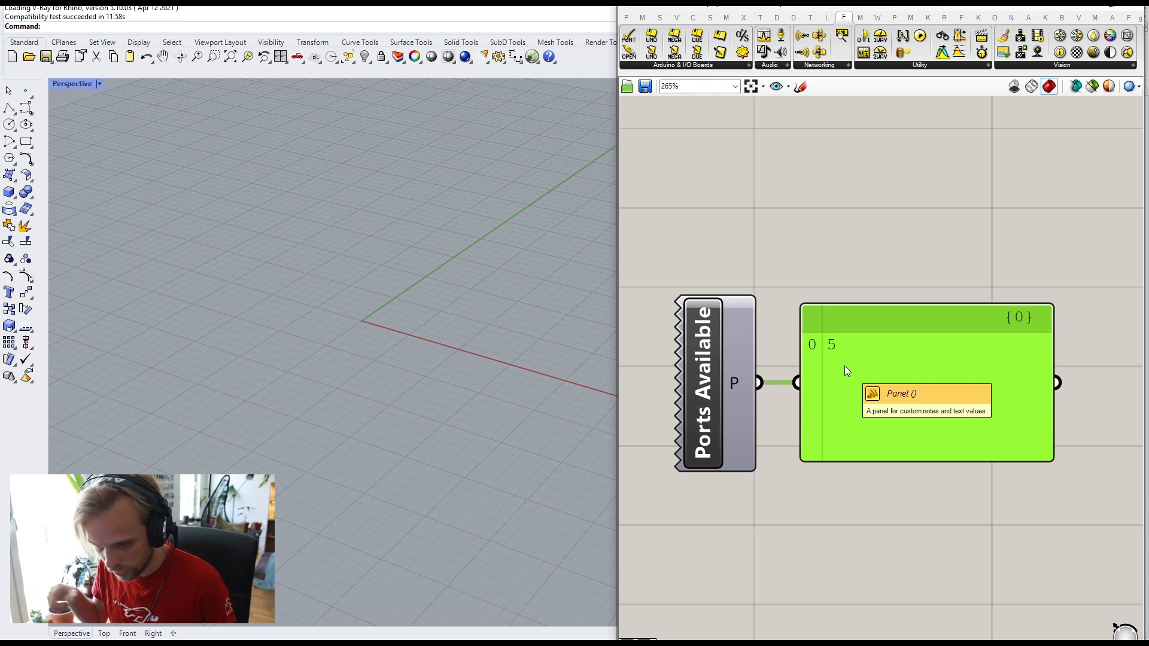
key(Delete)
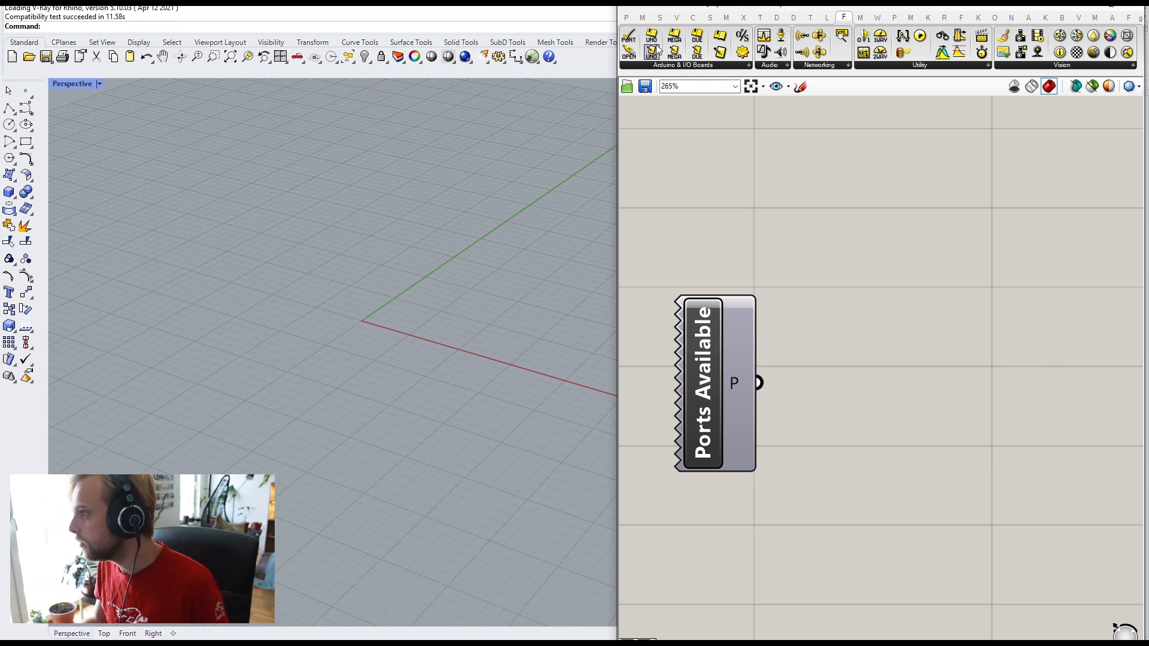
Step: Place Firefly's Open/Close Port component beside Ports Available, leaving free space between the two
click(678, 67)
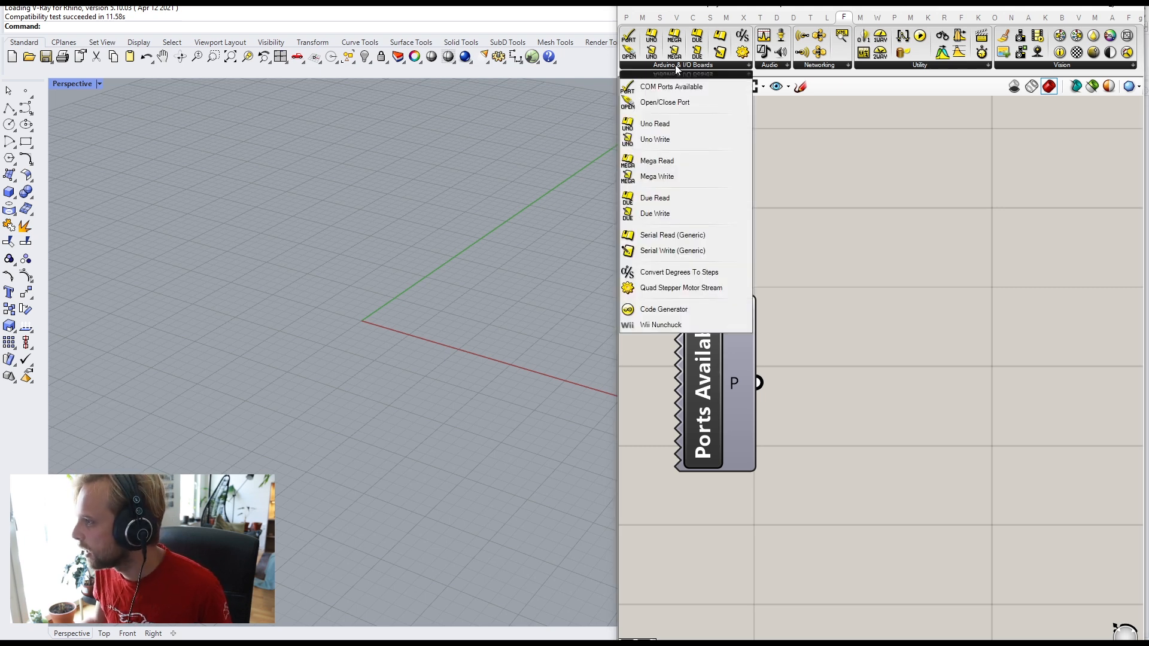
click(659, 103)
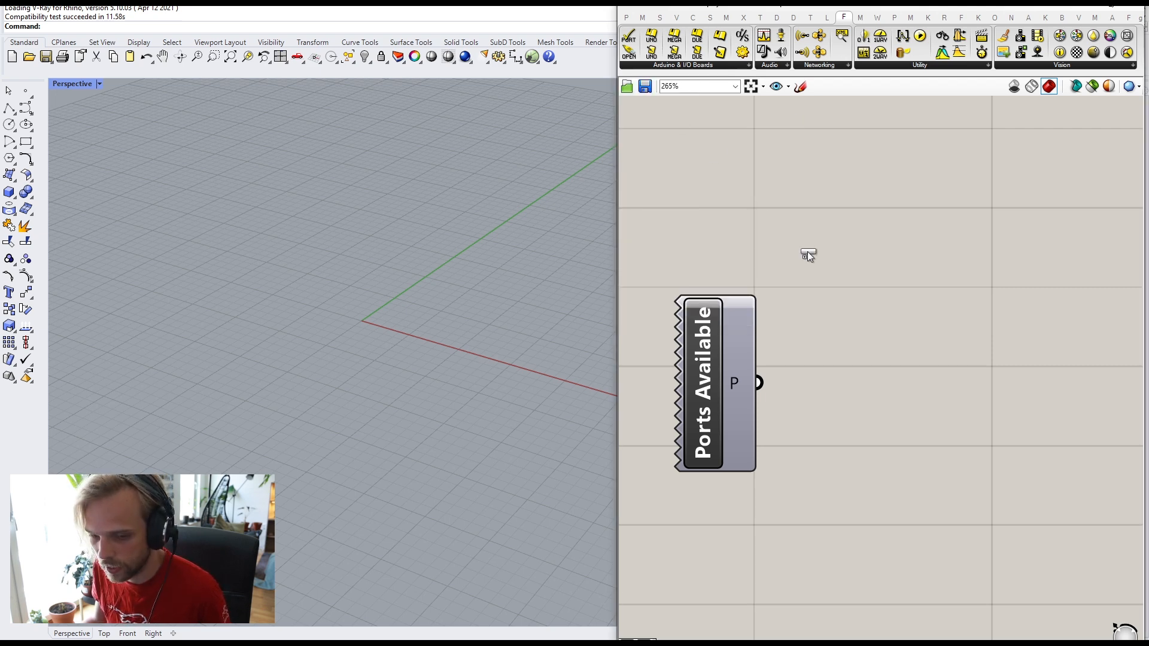
click(883, 336)
drag(886, 336, 952, 409)
right_drag(952, 408, 910, 327)
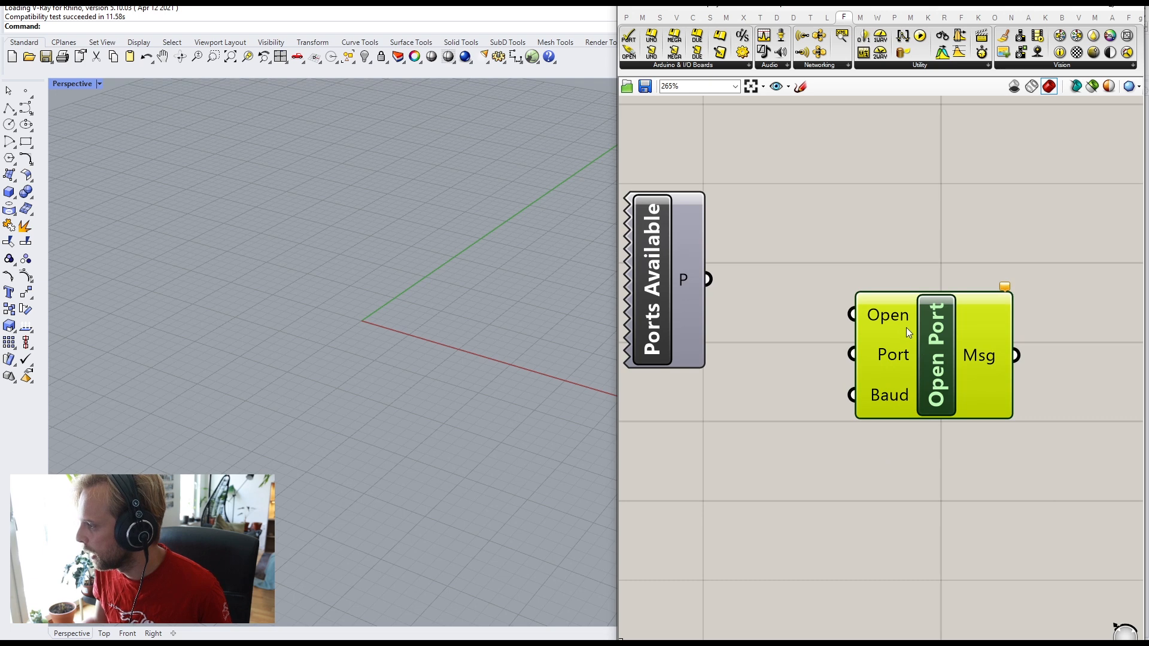
drag(909, 327, 951, 283)
click(871, 228)
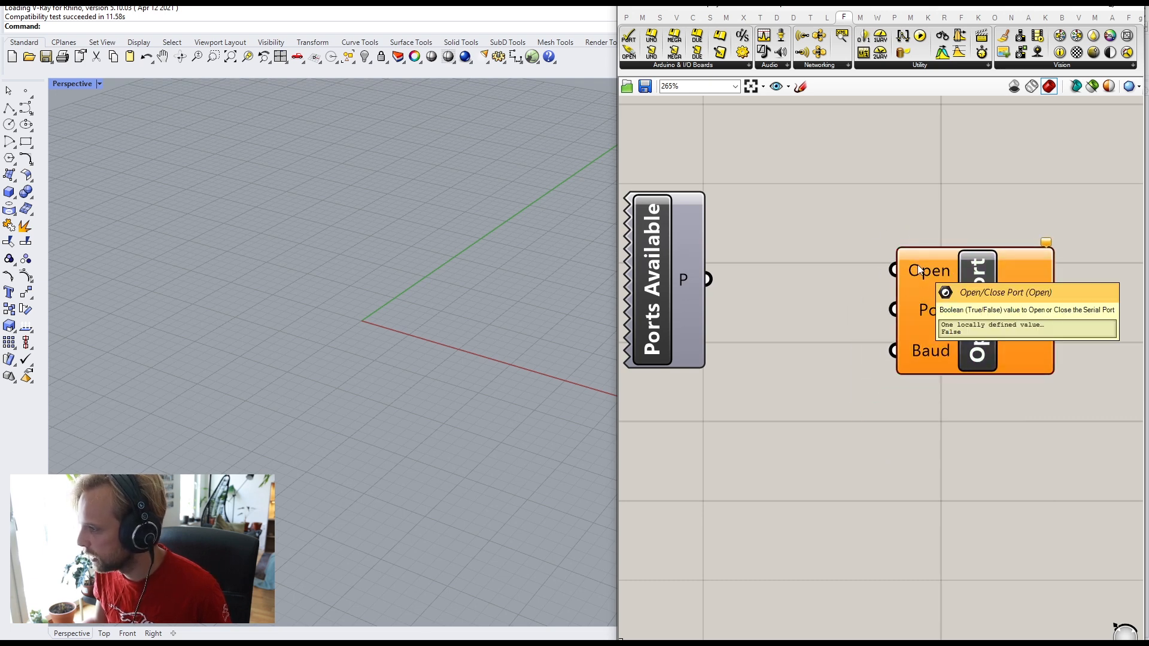
Step: Add a Boolean Toggle, connect it to the Open input of Open Port, and space the two components apart
double_click(839, 176)
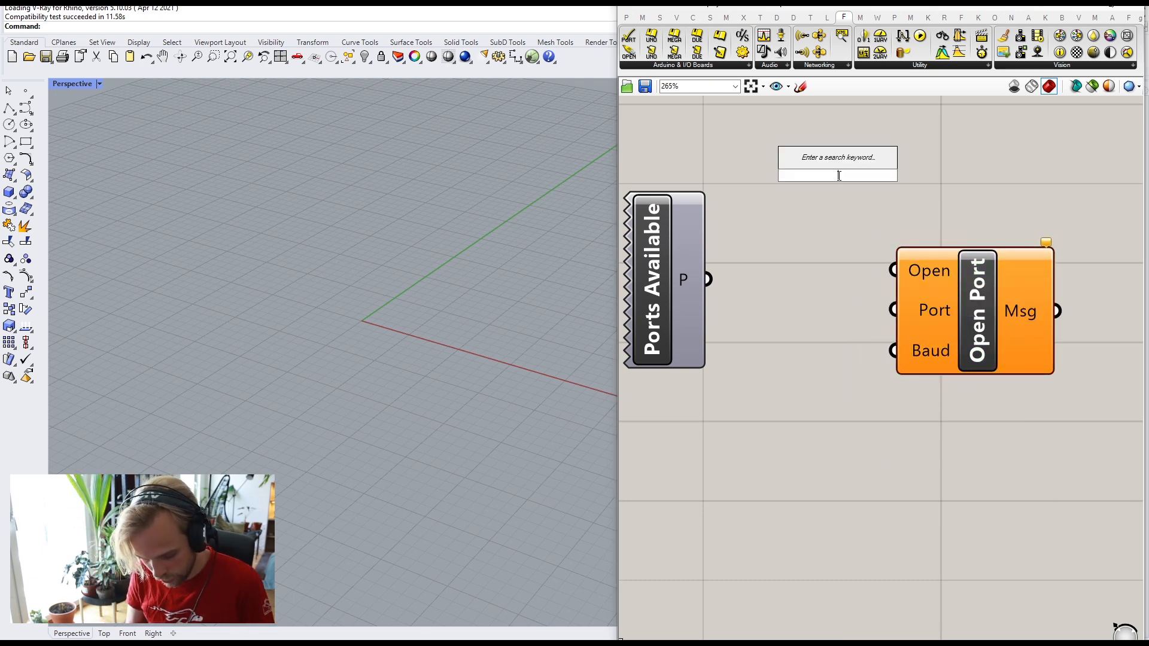
text(toggle)
key(Return)
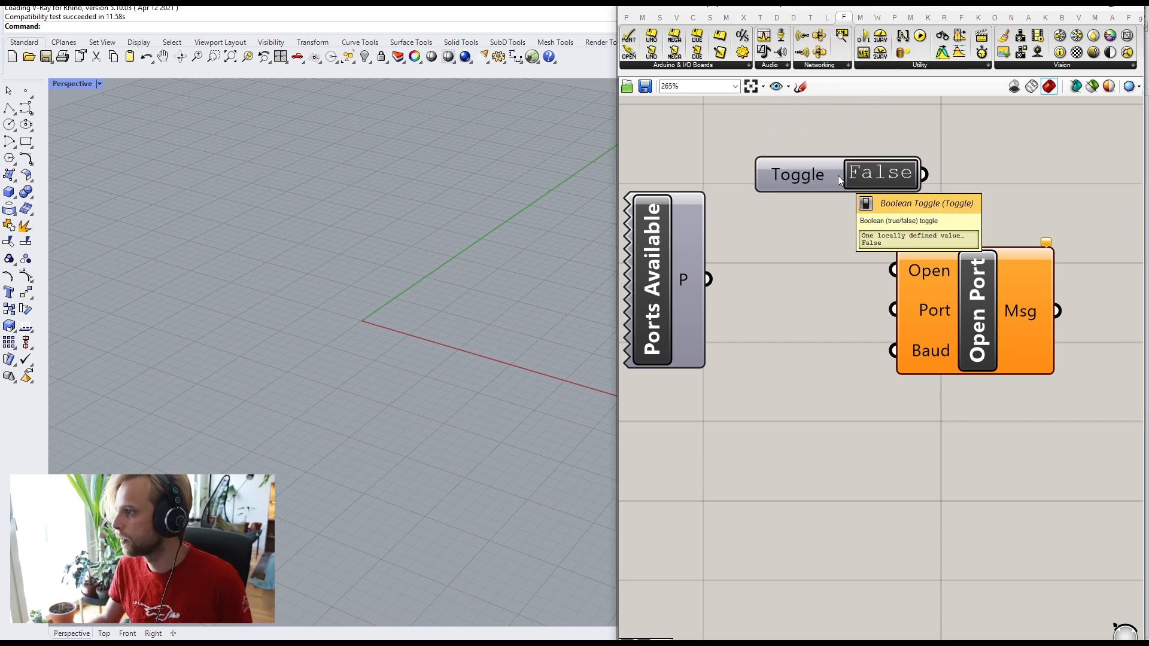
drag(924, 175, 893, 271)
drag(939, 307, 1008, 261)
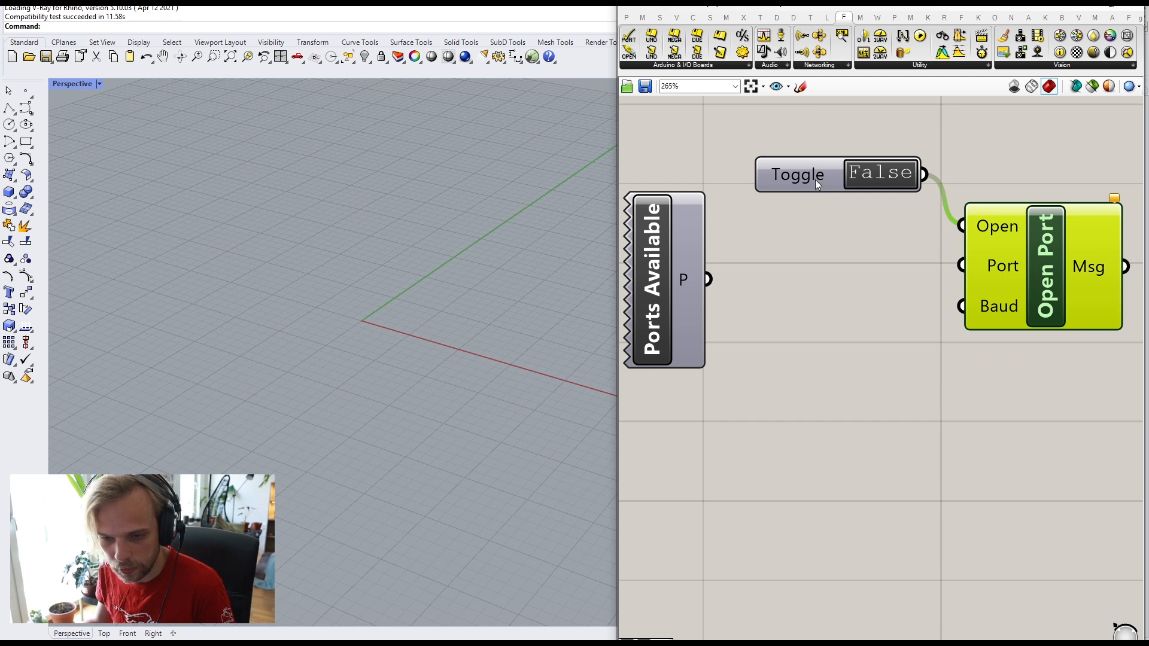
drag(815, 180, 815, 163)
click(830, 232)
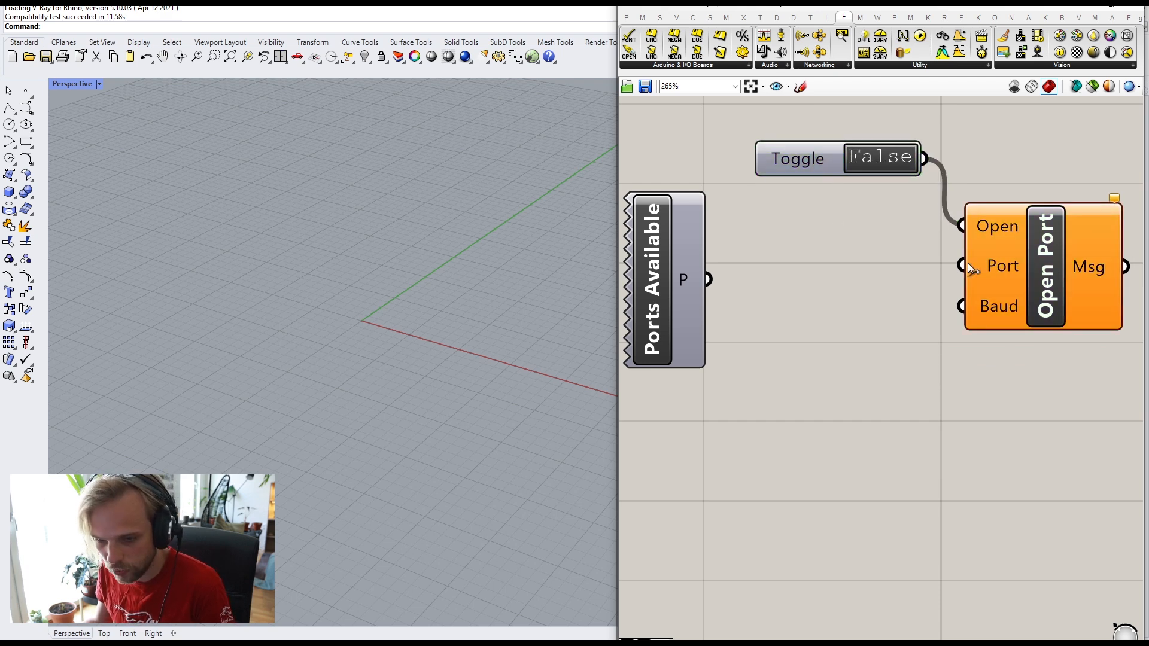
right_drag(731, 277, 789, 264)
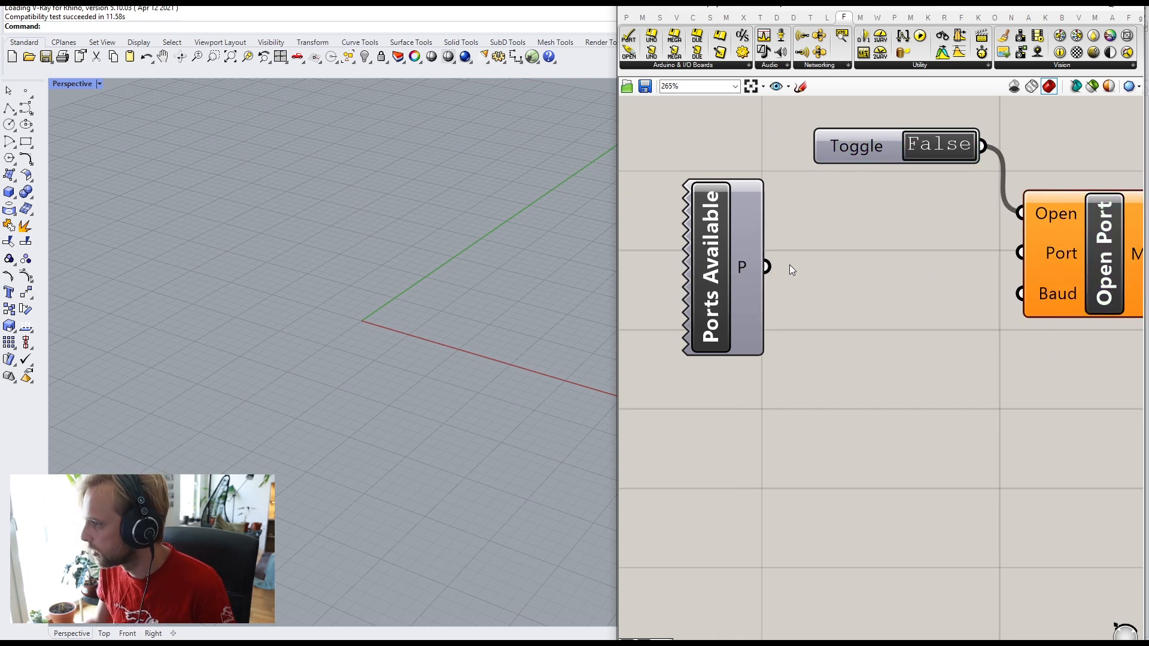
Step: Connect the Ports Available output to the Port input of Open Port and line the two components up
drag(744, 269, 998, 264)
mouse_move(748, 260)
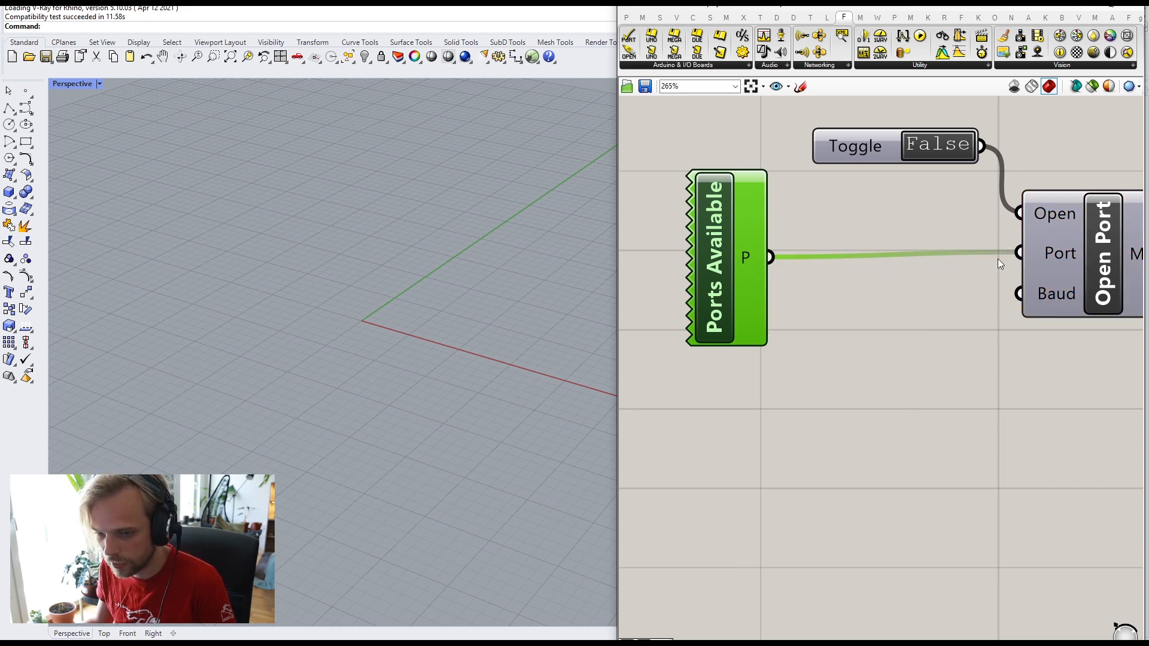
drag(750, 272, 761, 267)
click(862, 335)
Step: Add a number slider set to 9600, connect it to the Baud input of Open Port, and place it just below Ports Available
right_drag(918, 346, 869, 304)
mouse_move(1007, 249)
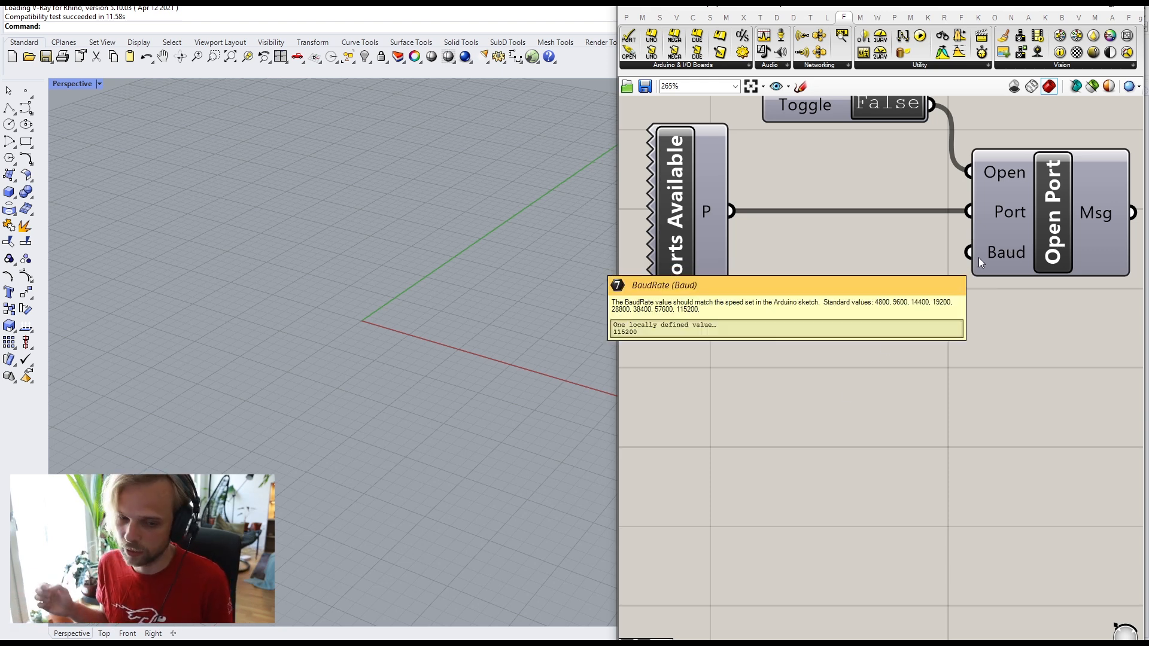
double_click(835, 394)
text(9600)
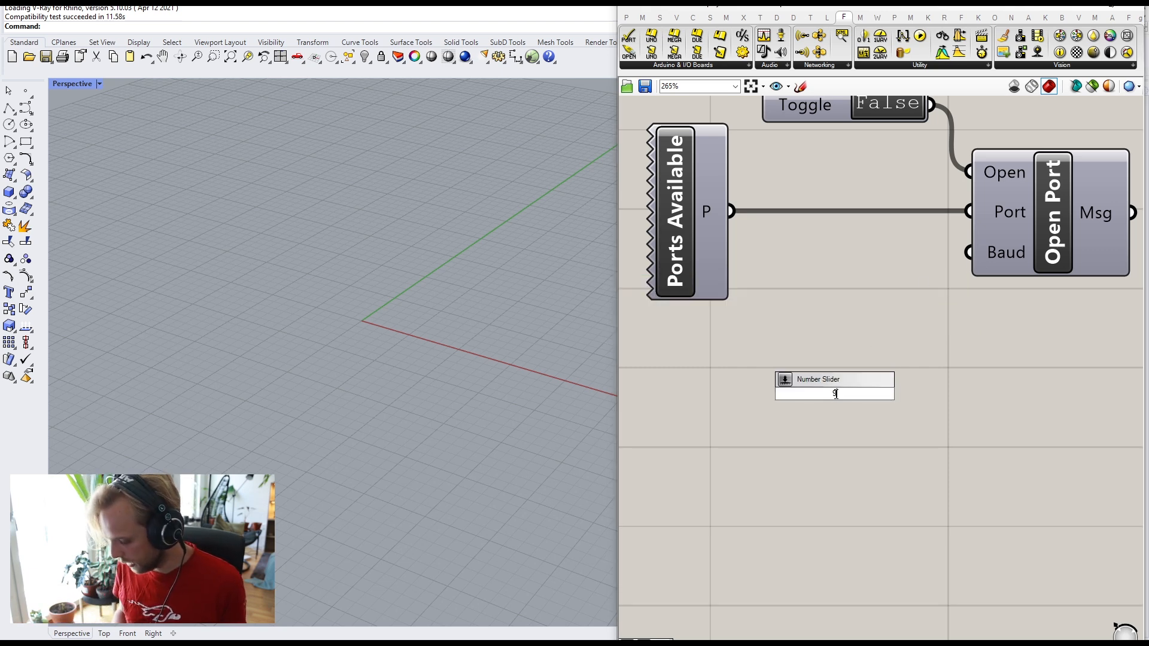
key(Return)
drag(836, 398, 754, 352)
drag(883, 348, 958, 258)
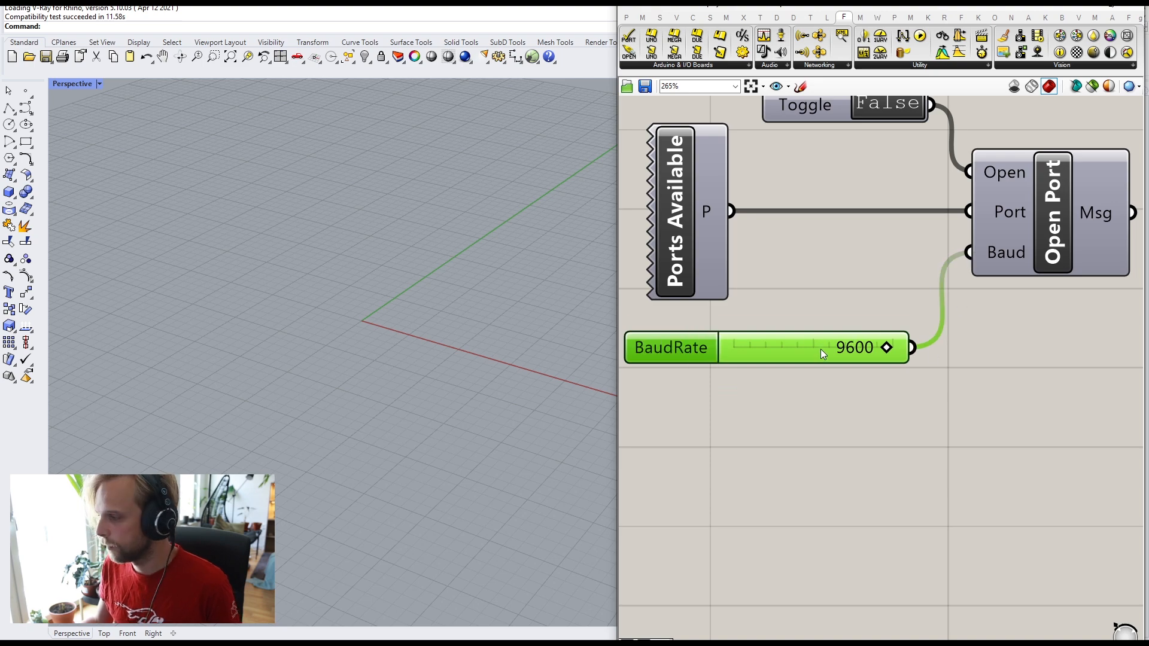
drag(820, 350, 832, 331)
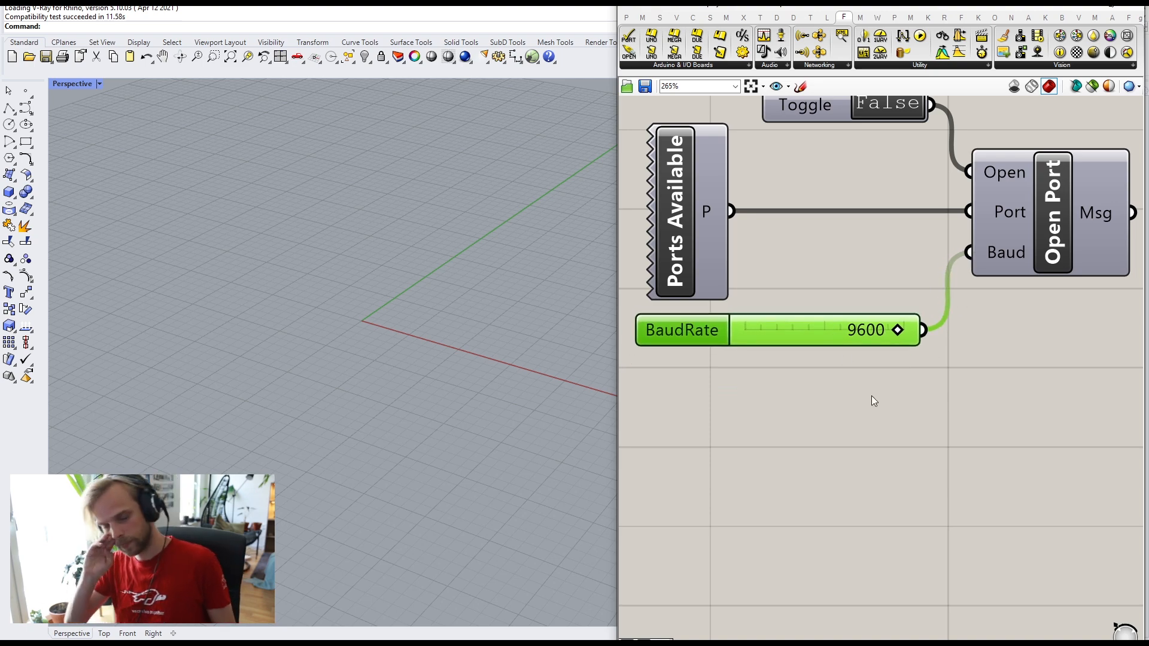
Step: Add a panel beside Open Port and connect it to the Msg output
right_drag(949, 227, 932, 324)
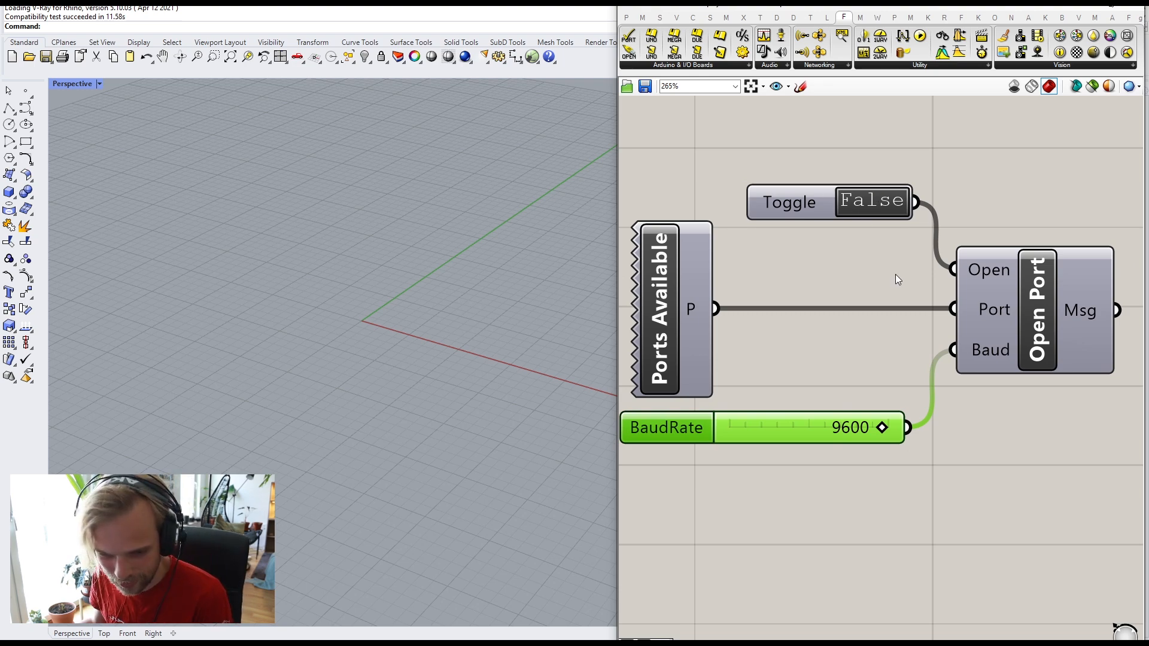
scroll(895, 274, down, 3)
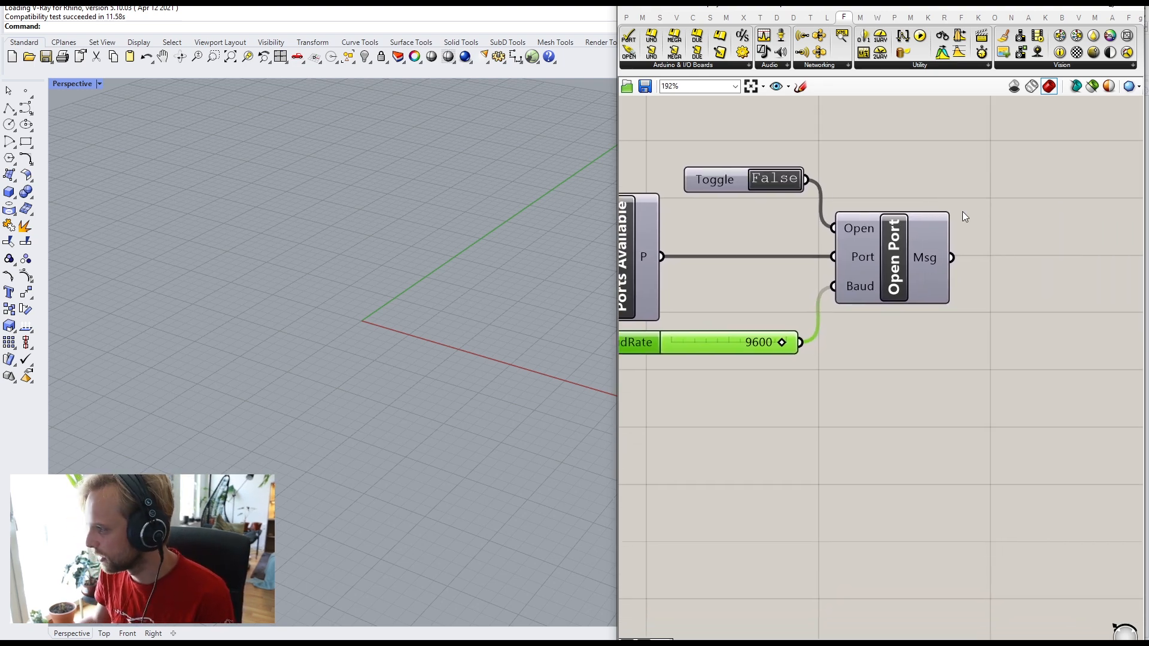
double_click(1019, 218)
text(//)
key(Return)
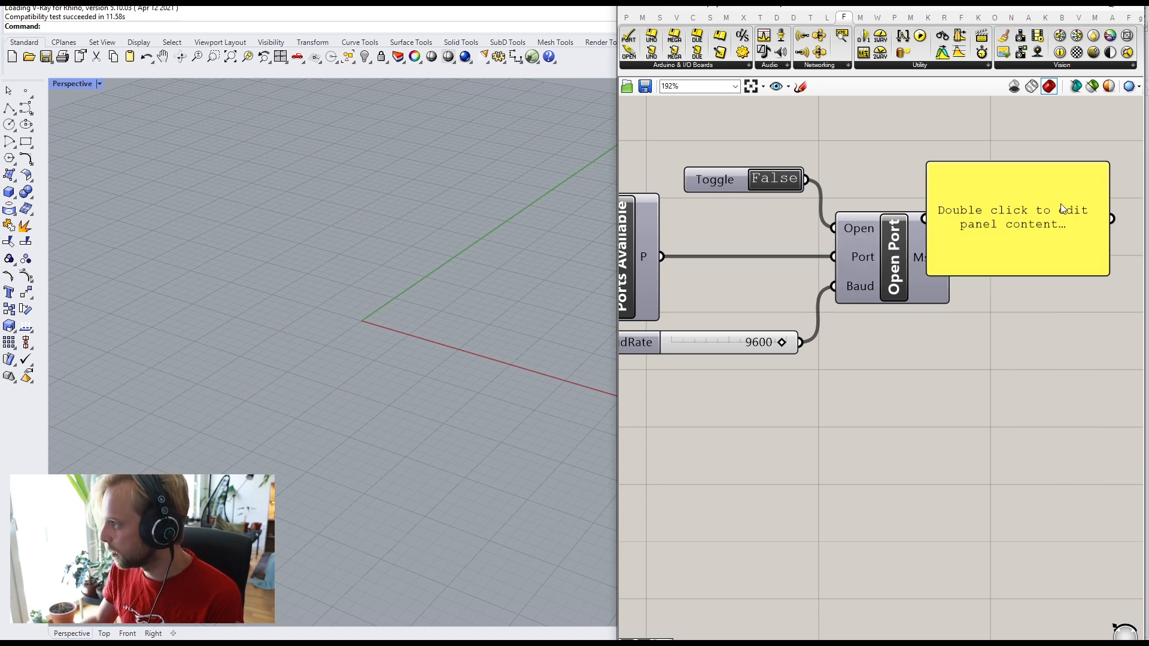
drag(963, 228, 1000, 240)
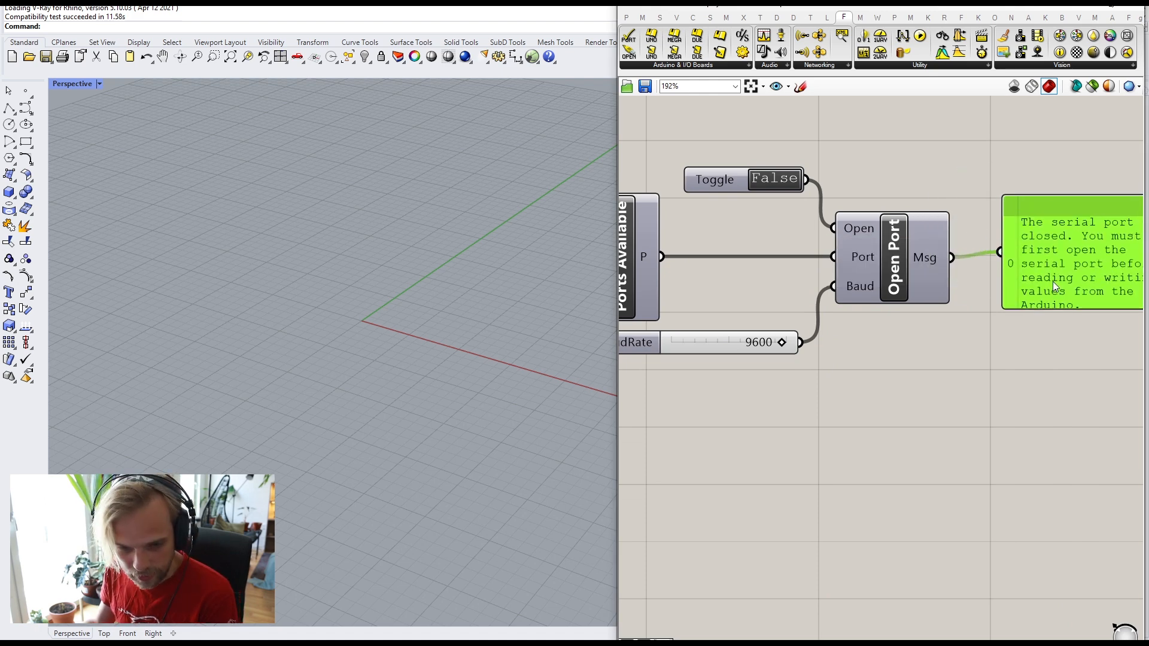
click(950, 408)
double_click(950, 408)
text(Panel)
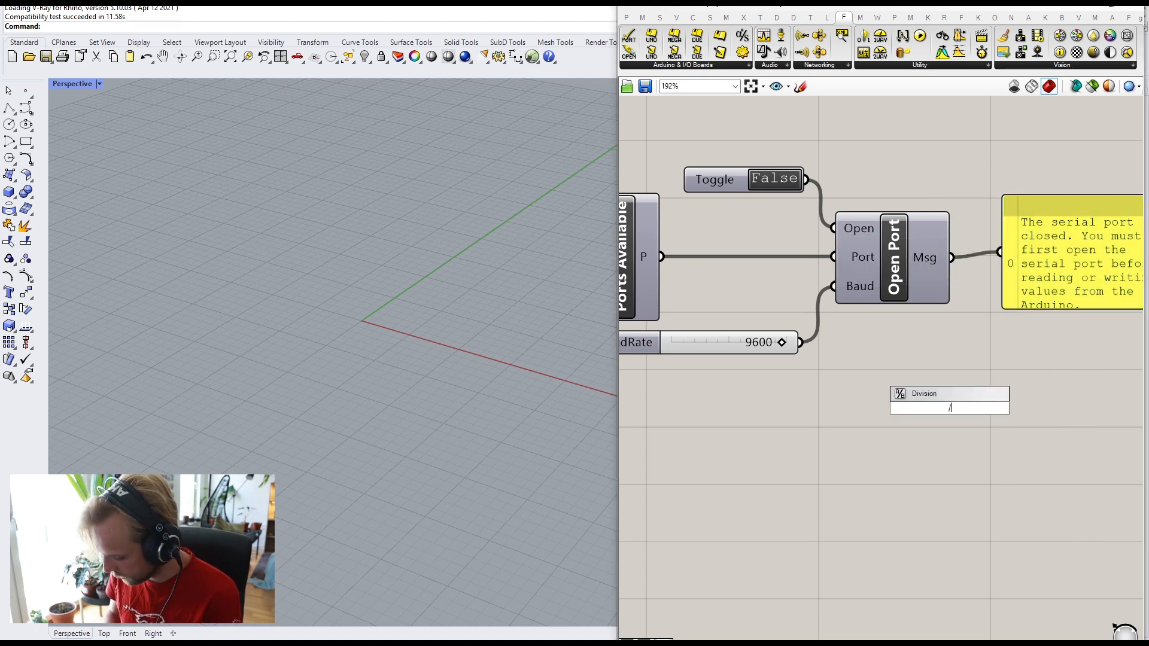
click(967, 380)
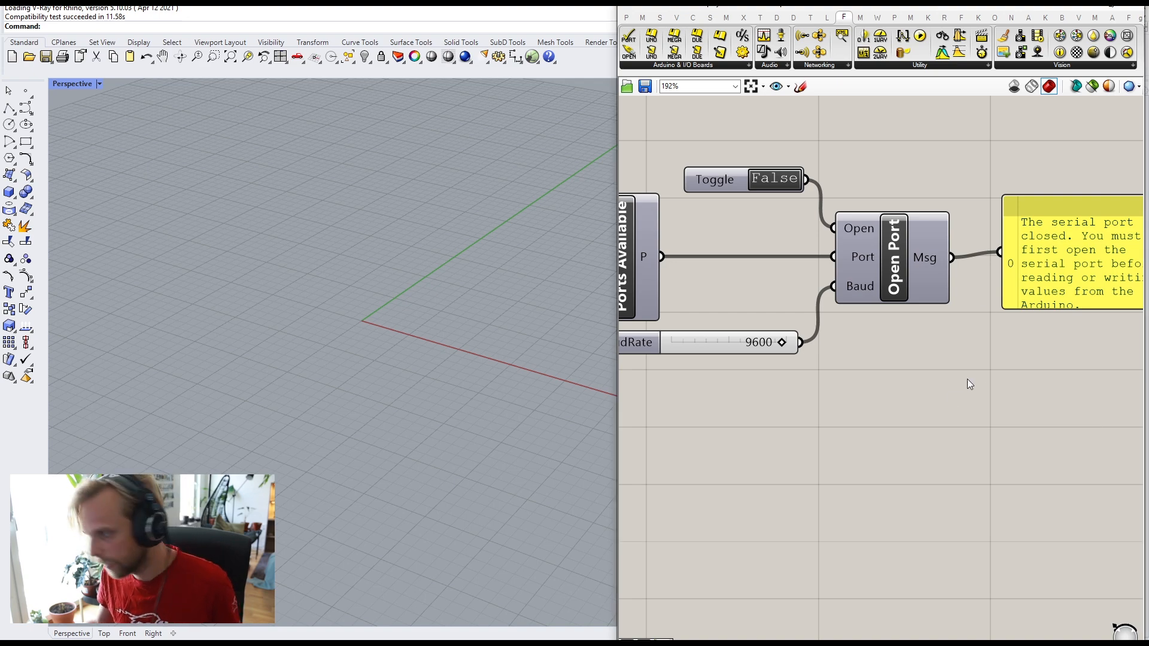
Step: Enlarge the message panel beside Open Port so its whole text fits
right_drag(951, 279, 783, 270)
scroll(785, 270, down, 3)
scroll(863, 241, up, 3)
scroll(863, 239, up, 1)
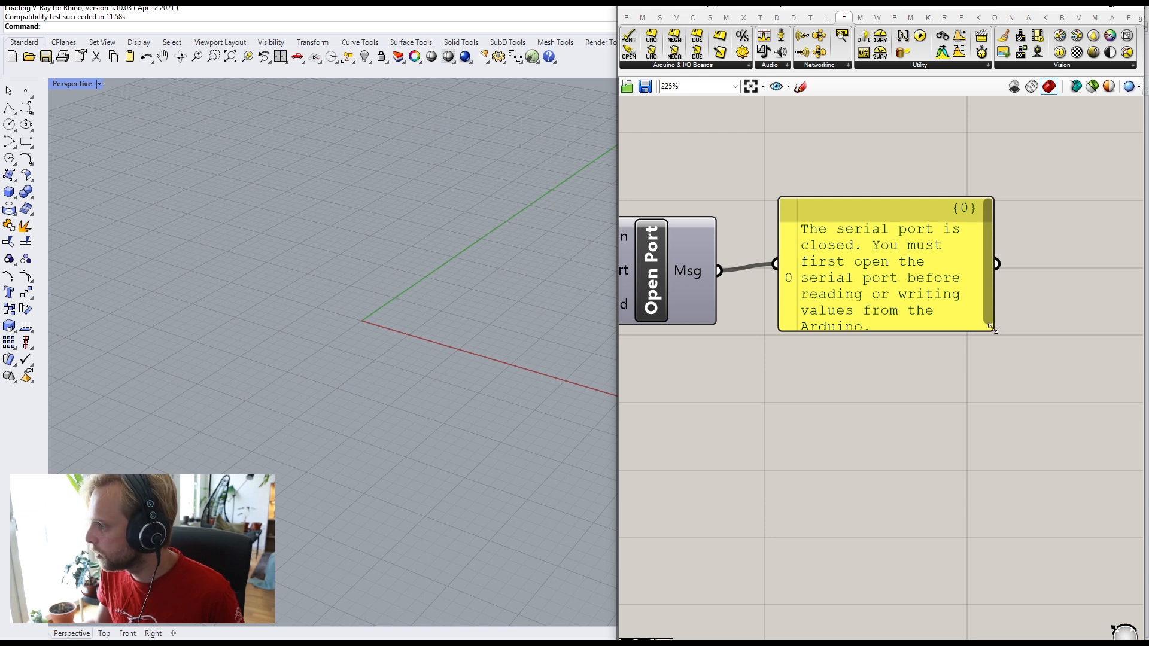
drag(992, 329, 1064, 385)
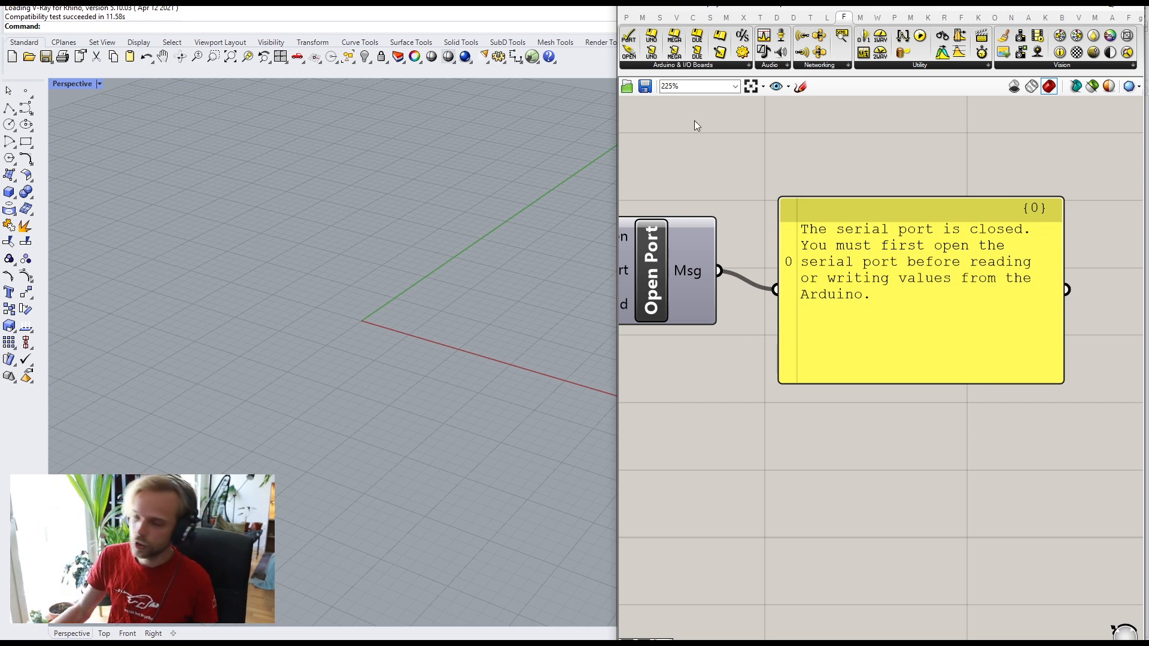
Step: Switch the toggle feeding the Open input of Open Port to True
scroll(756, 164, down, 5)
right_drag(743, 174, 883, 247)
scroll(793, 251, up, 4)
double_click(806, 225)
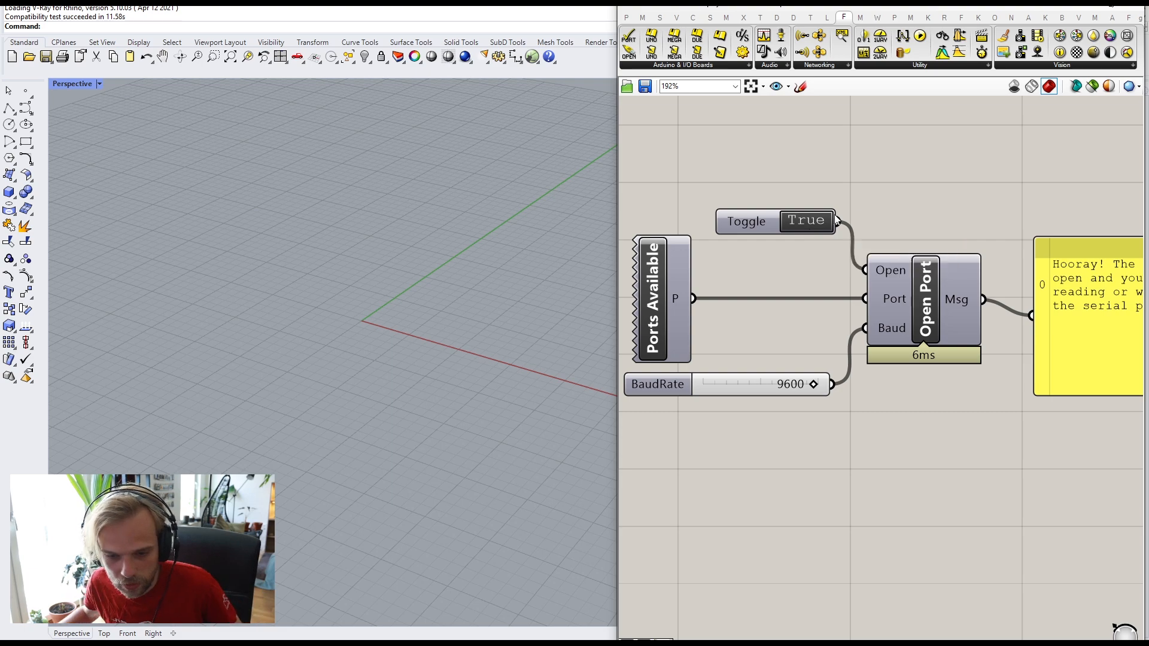
Step: Reduce the message panel's height to fit its text and line it up with the Msg output of Open Port
scroll(896, 212, down, 3)
right_drag(1030, 243, 892, 252)
scroll(895, 256, up, 3)
drag(929, 309, 917, 299)
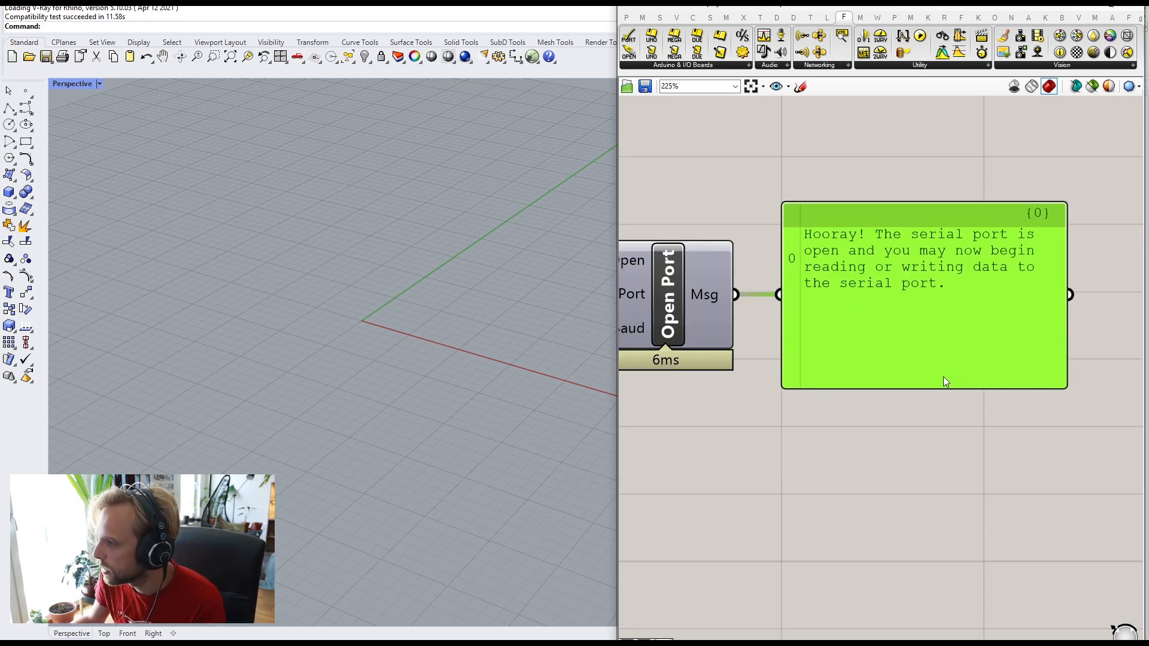
drag(943, 388, 947, 301)
drag(933, 275, 926, 308)
Step: Place Firefly's Serial Read (Generic) component on the empty canvas below Open Port
scroll(904, 307, down, 3)
right_drag(663, 286, 767, 264)
scroll(769, 267, down, 1)
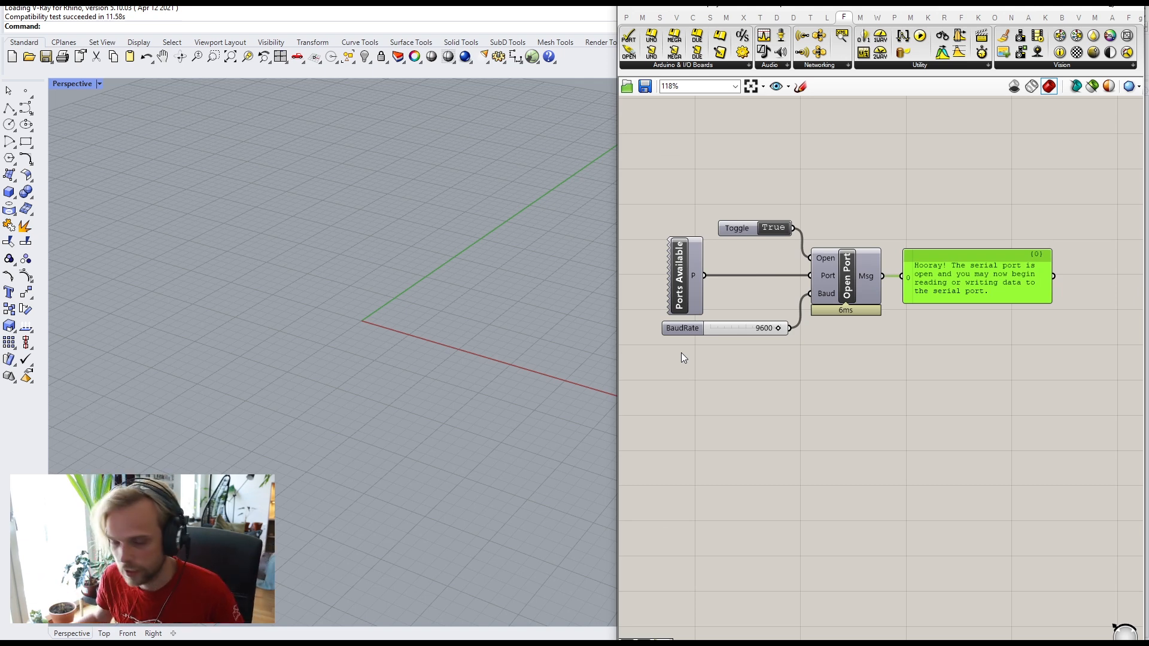
click(687, 66)
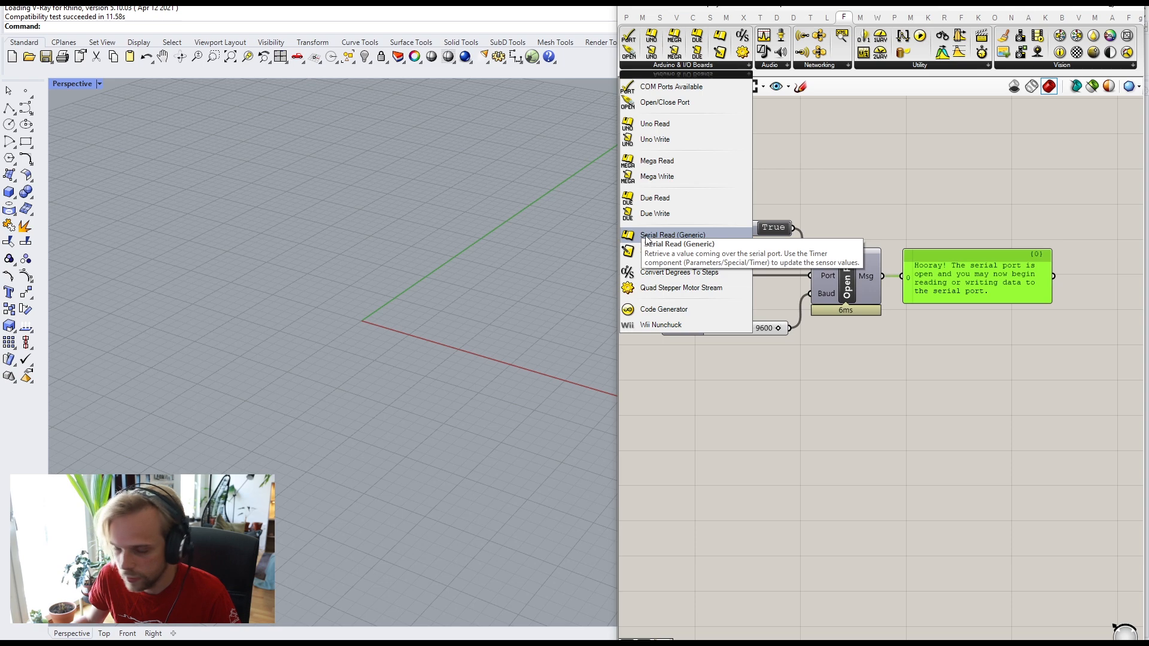
click(691, 239)
click(783, 430)
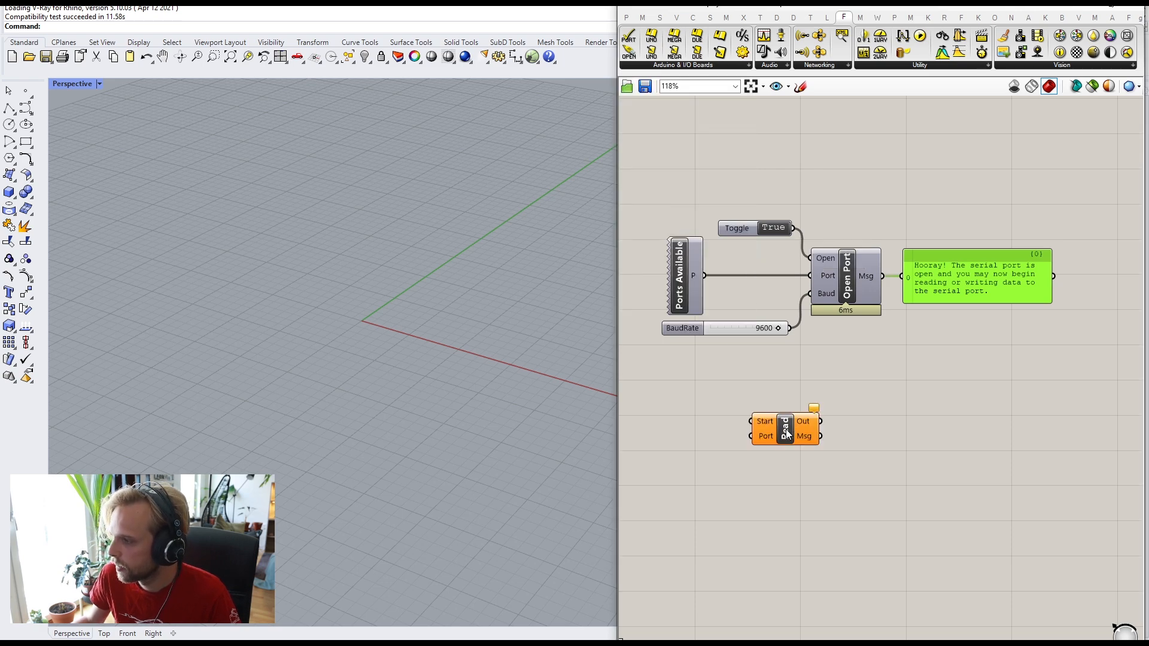
drag(783, 430, 794, 405)
Step: Reposition the Read component below Open Port and connect the Ports Available output to its Port input
scroll(784, 377, up, 3)
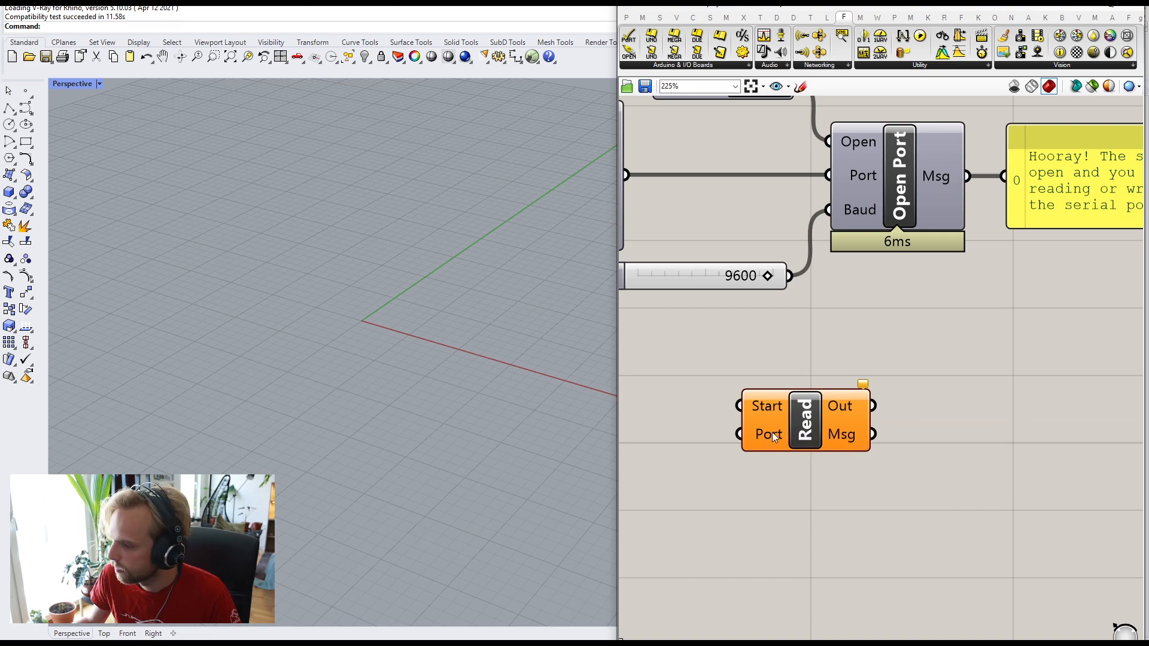
right_drag(795, 434, 873, 411)
scroll(872, 410, down, 1)
drag(883, 413, 930, 415)
click(903, 357)
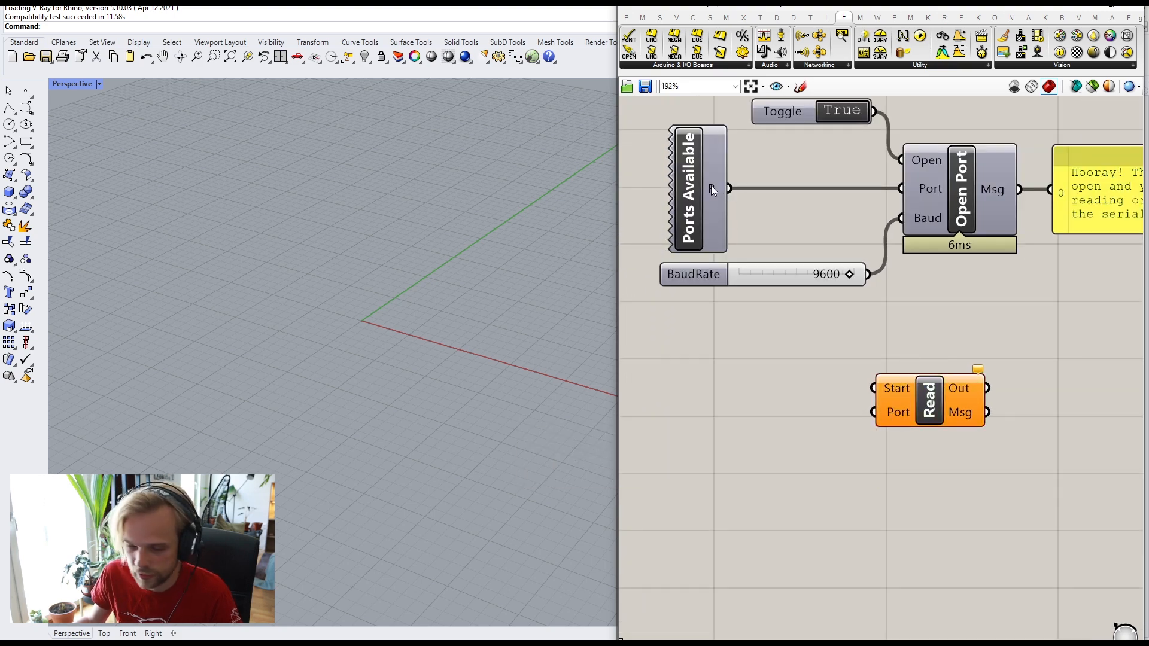
drag(740, 205, 874, 412)
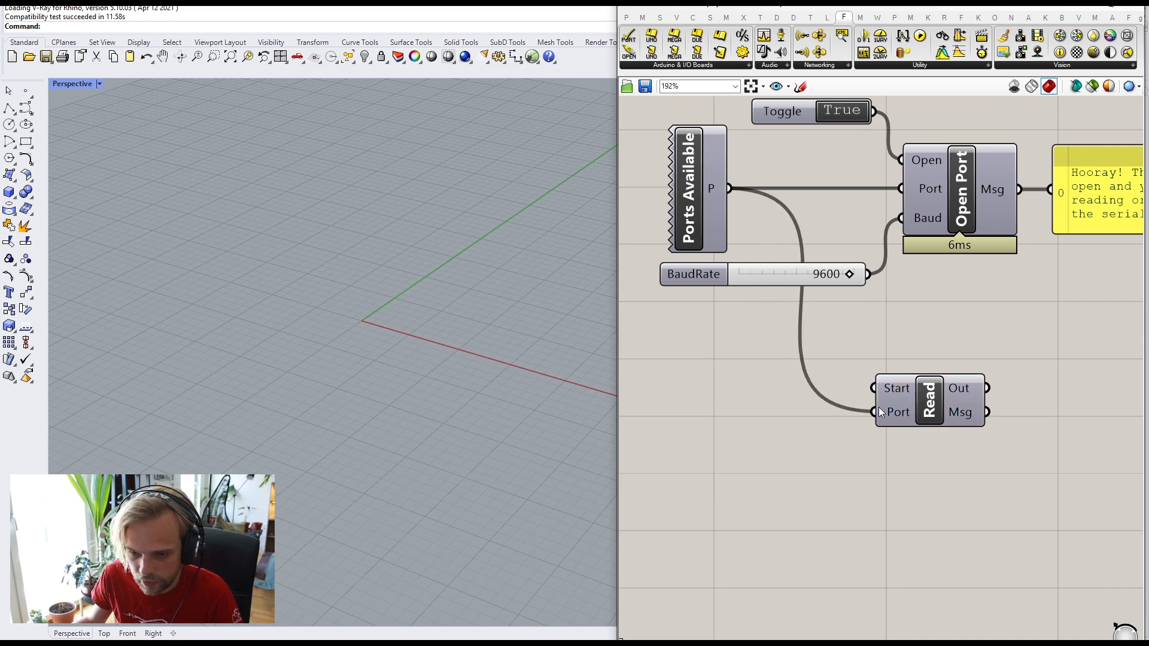
Step: Add a Boolean Toggle, connect it to the Start input of Read, and align it with that input
double_click(760, 410)
text(toggle)
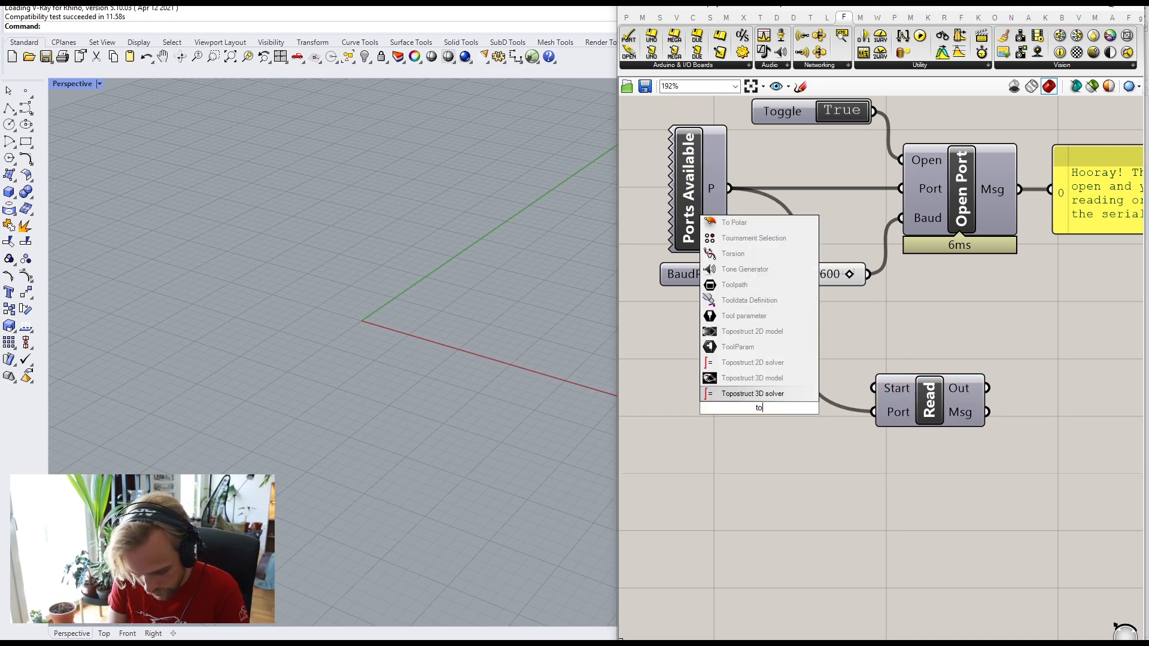
key(Return)
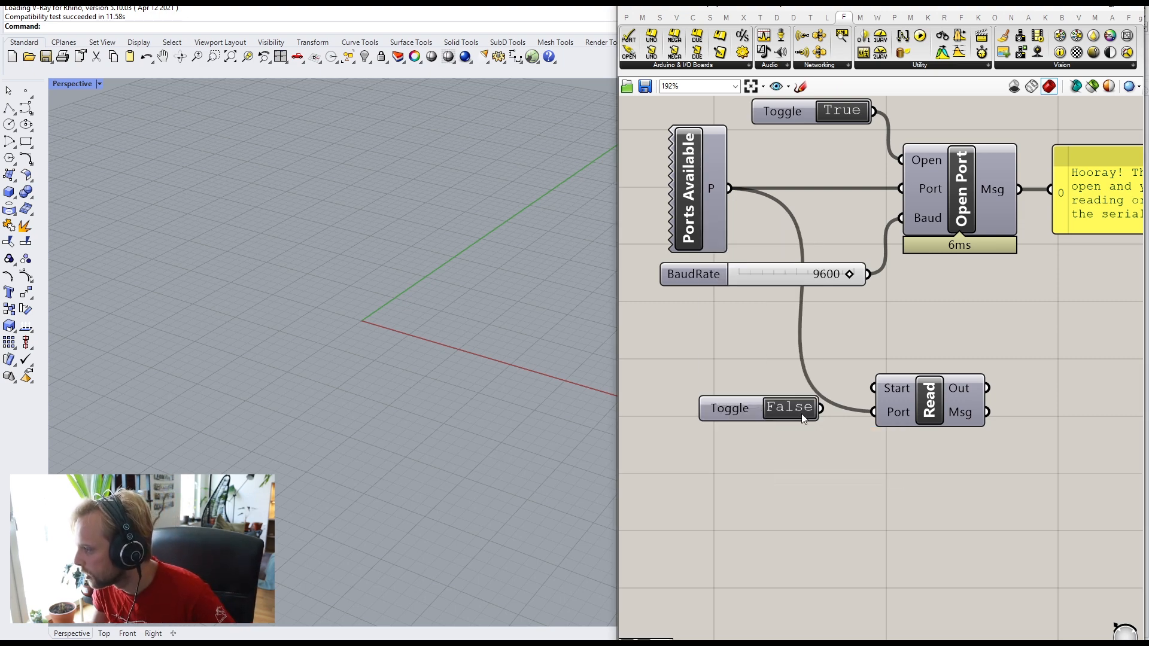
drag(824, 412, 872, 392)
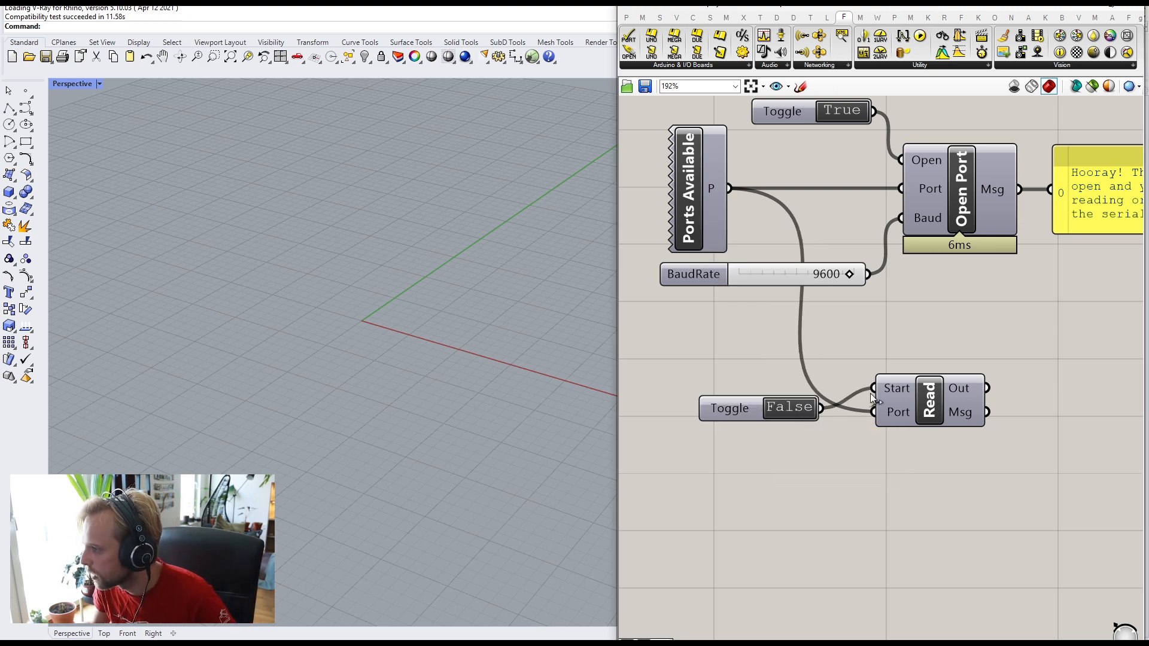
drag(753, 410, 776, 388)
Step: Switch the toggle feeding the Start input of Read to True
right_drag(843, 370, 739, 361)
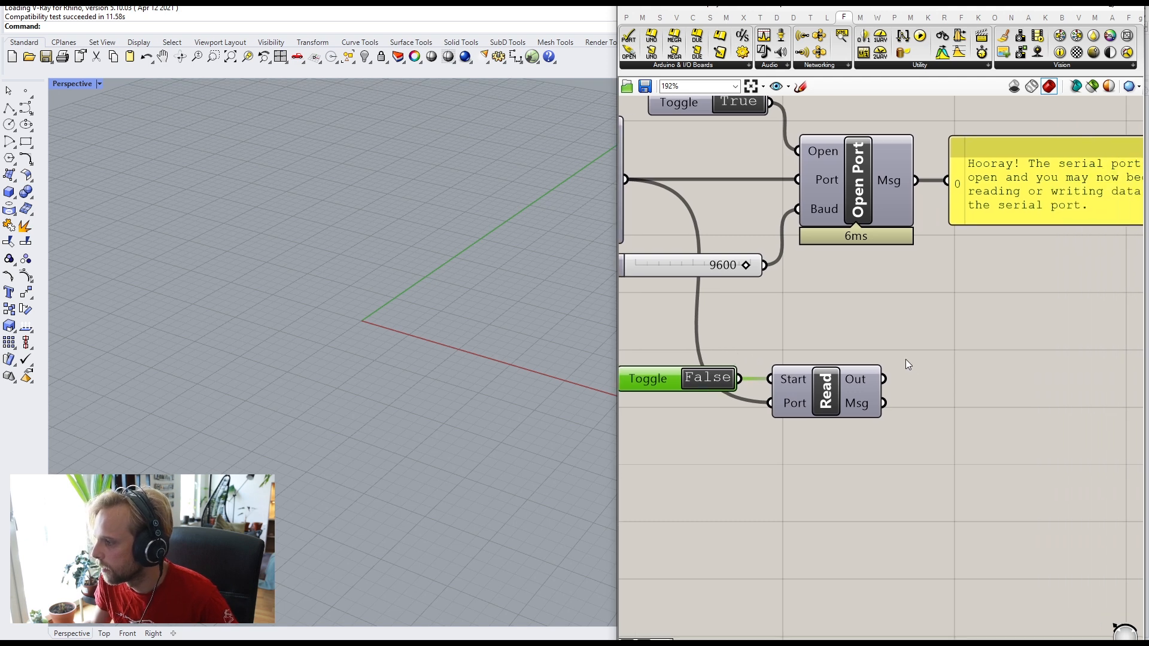
click(713, 379)
click(769, 329)
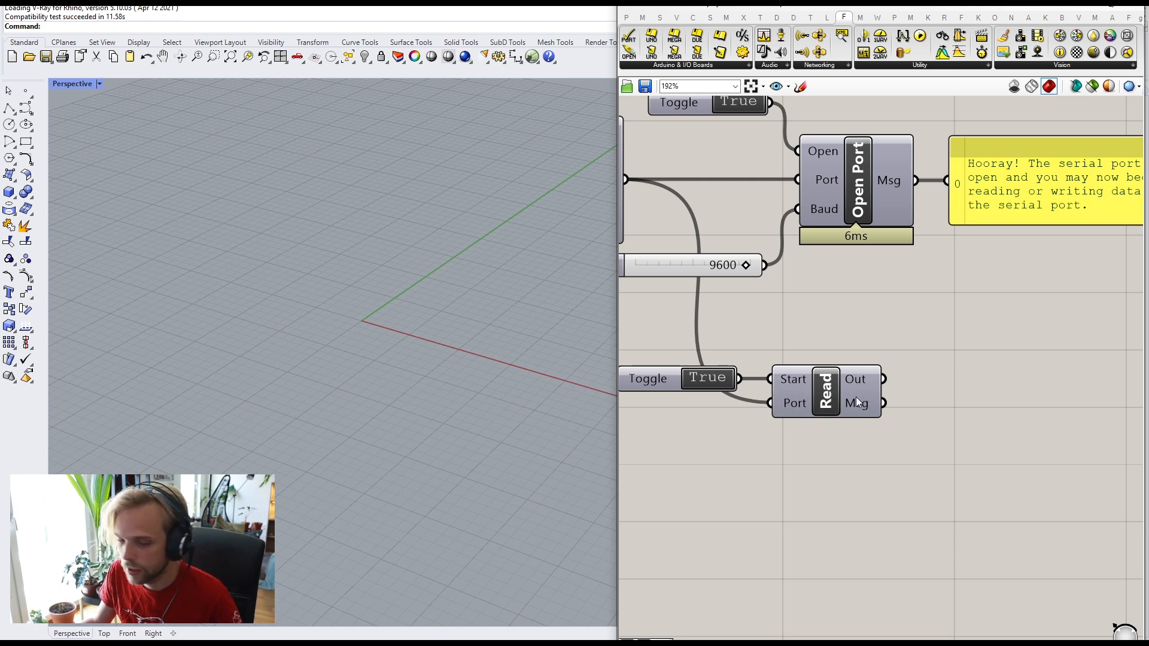
Step: Add a panel beside Read, connect it to the Out output, and shrink it to a compact size level with that output
right_drag(856, 397, 738, 355)
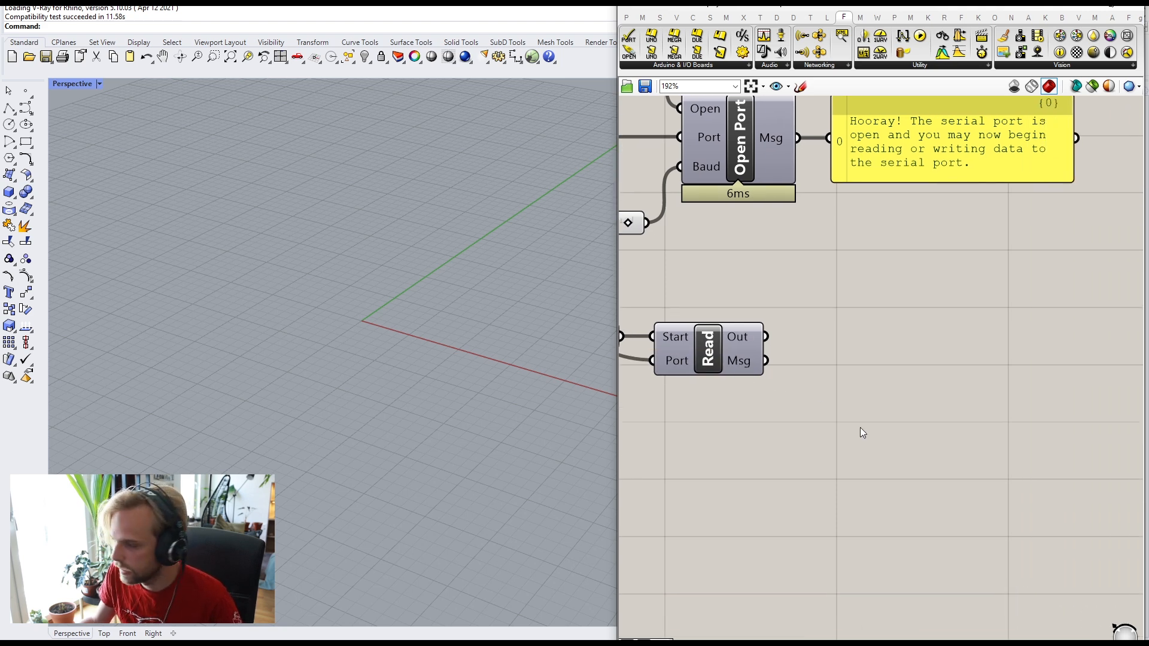
double_click(861, 336)
text(//)
key(Return)
drag(874, 348, 929, 418)
drag(766, 337, 825, 402)
drag(890, 444, 885, 377)
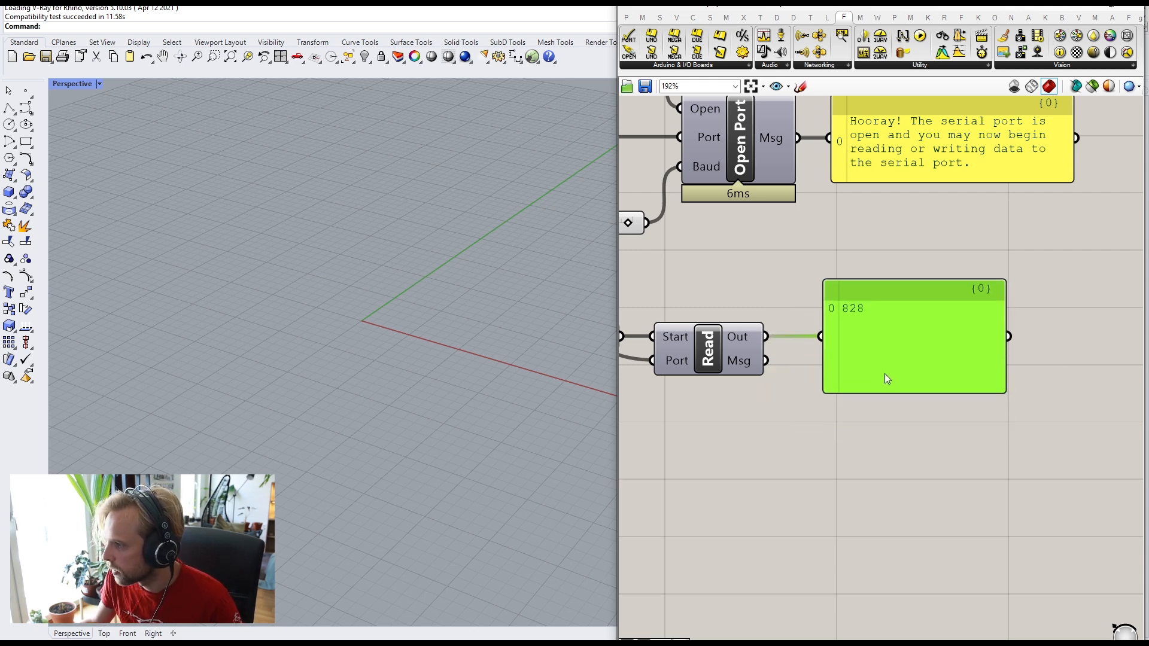
click(909, 404)
drag(1001, 388, 864, 343)
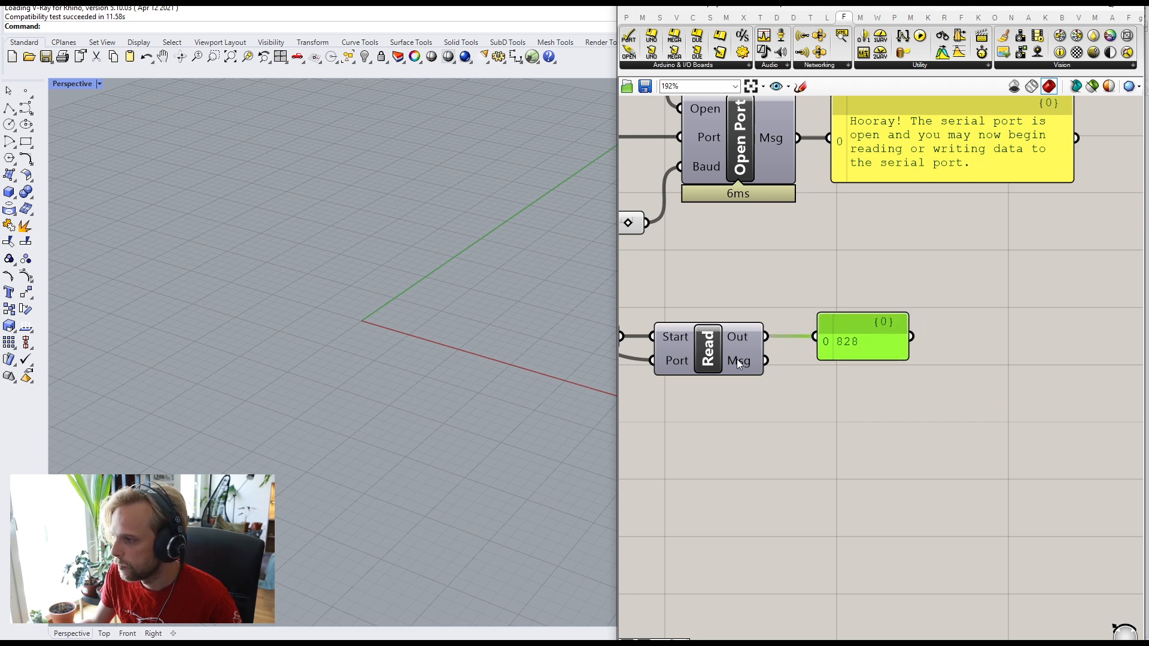
Step: Read the Msg output of Read through the enlarged panel, and return the panel to the Out output at a compact size
drag(766, 361, 815, 337)
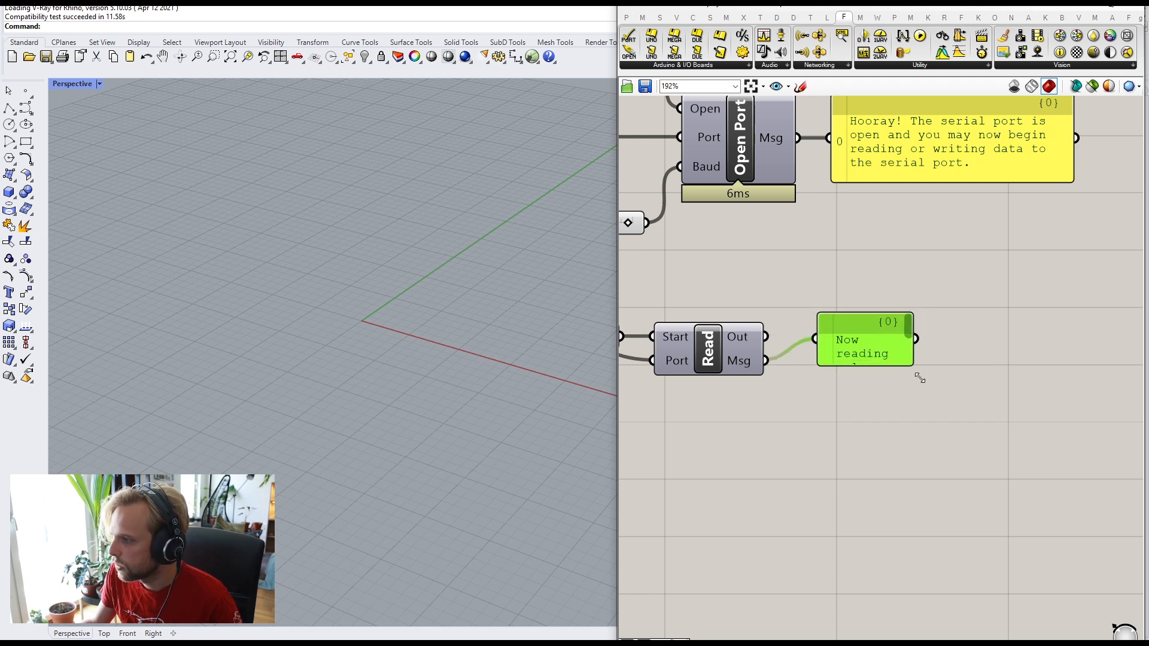
drag(908, 359, 1024, 476)
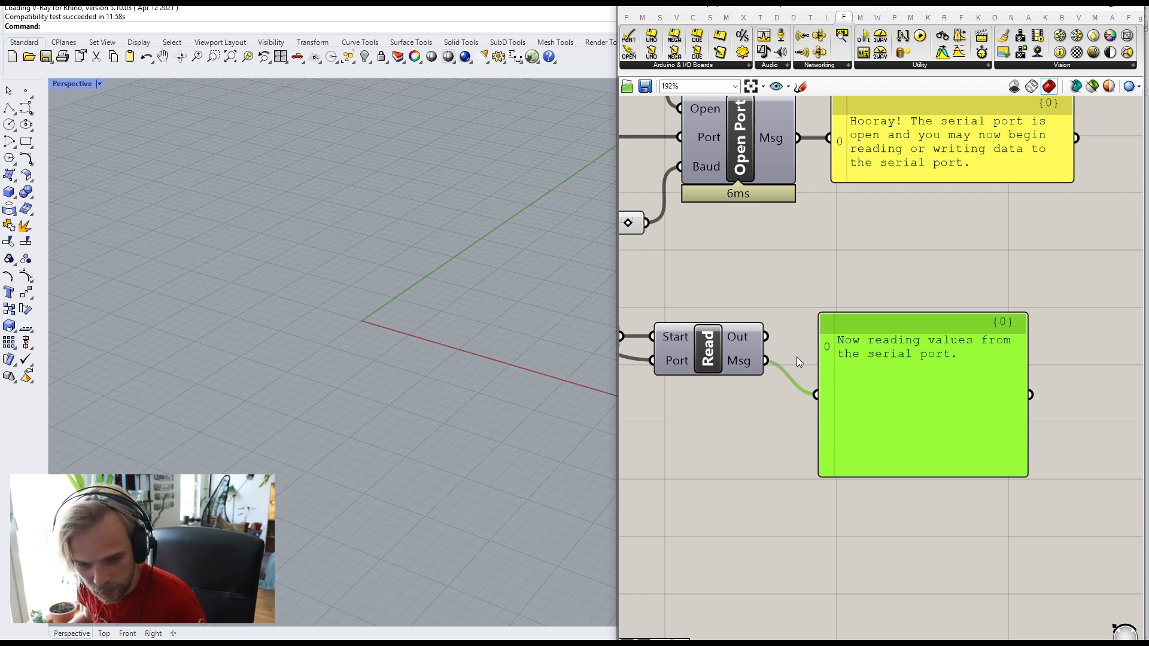
drag(771, 349, 815, 402)
drag(877, 440, 885, 387)
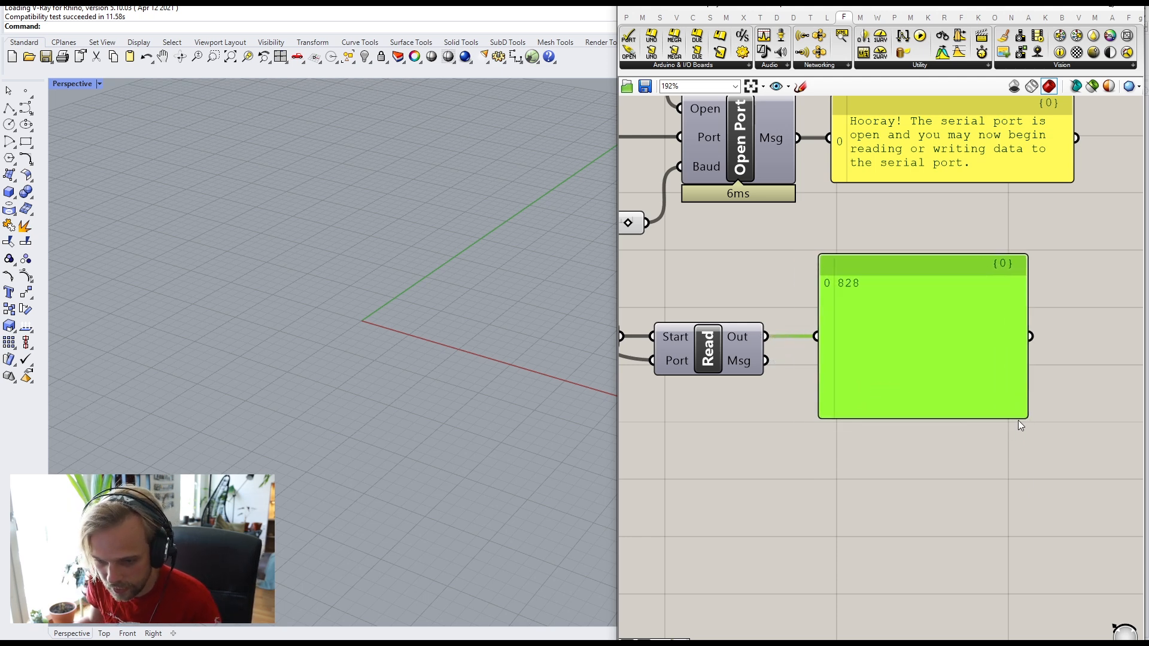
drag(1018, 420, 881, 360)
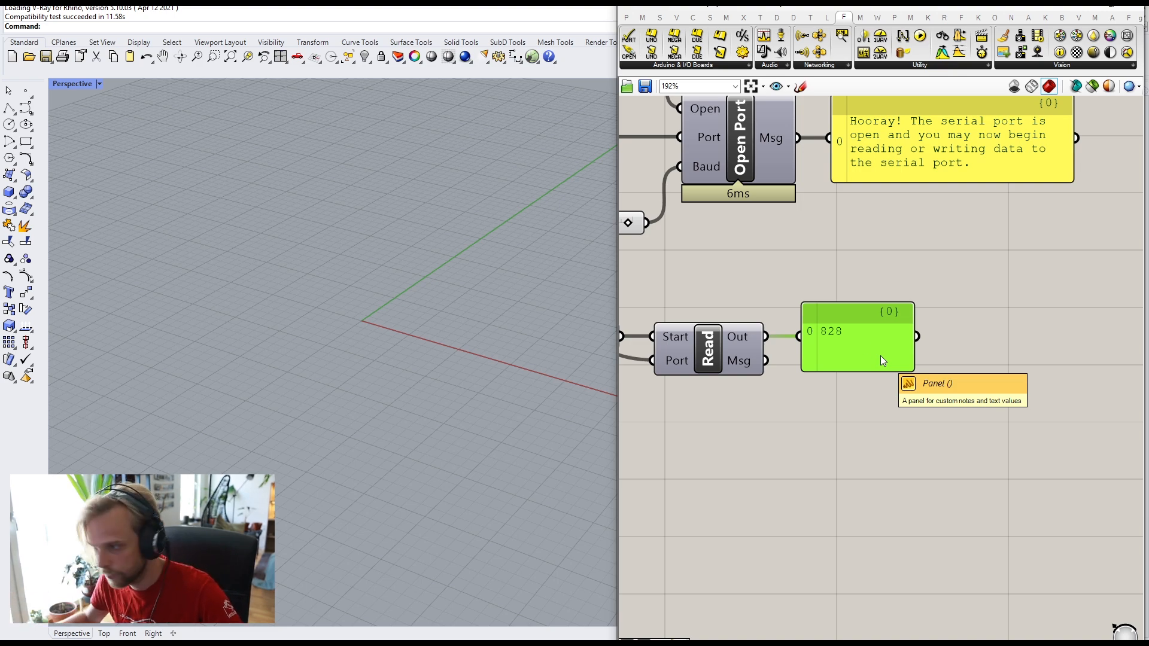
scroll(842, 344, down, 4)
right_drag(682, 341, 740, 361)
scroll(783, 345, up, 3)
scroll(783, 345, up, 2)
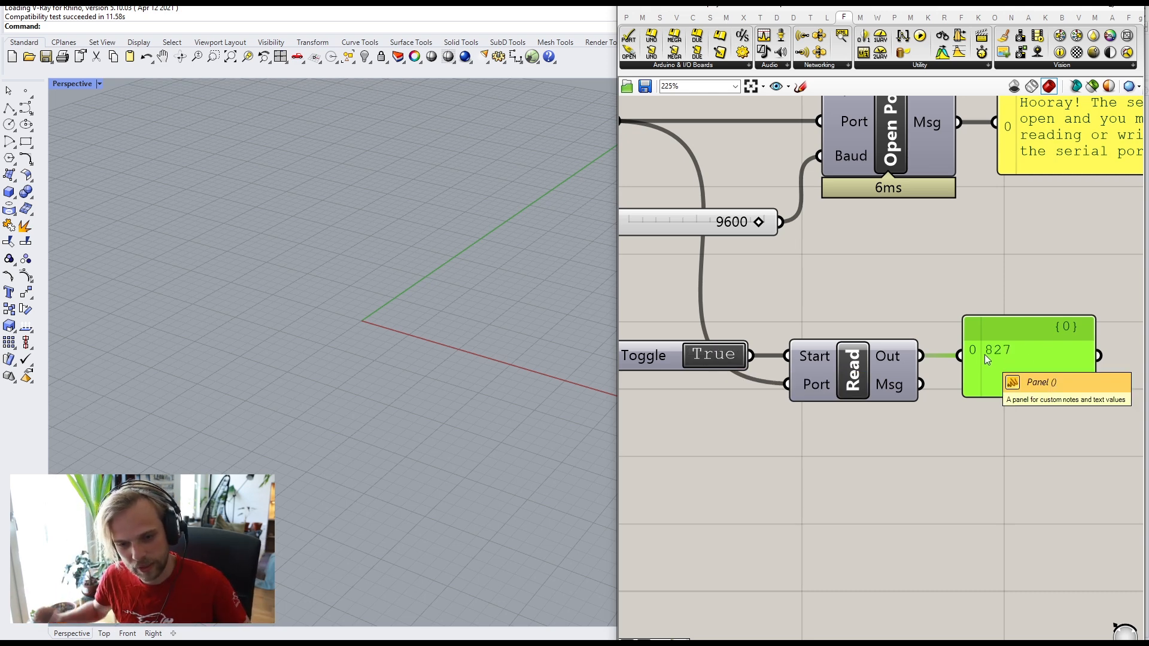
scroll(955, 321, down, 1)
right_drag(906, 345, 903, 286)
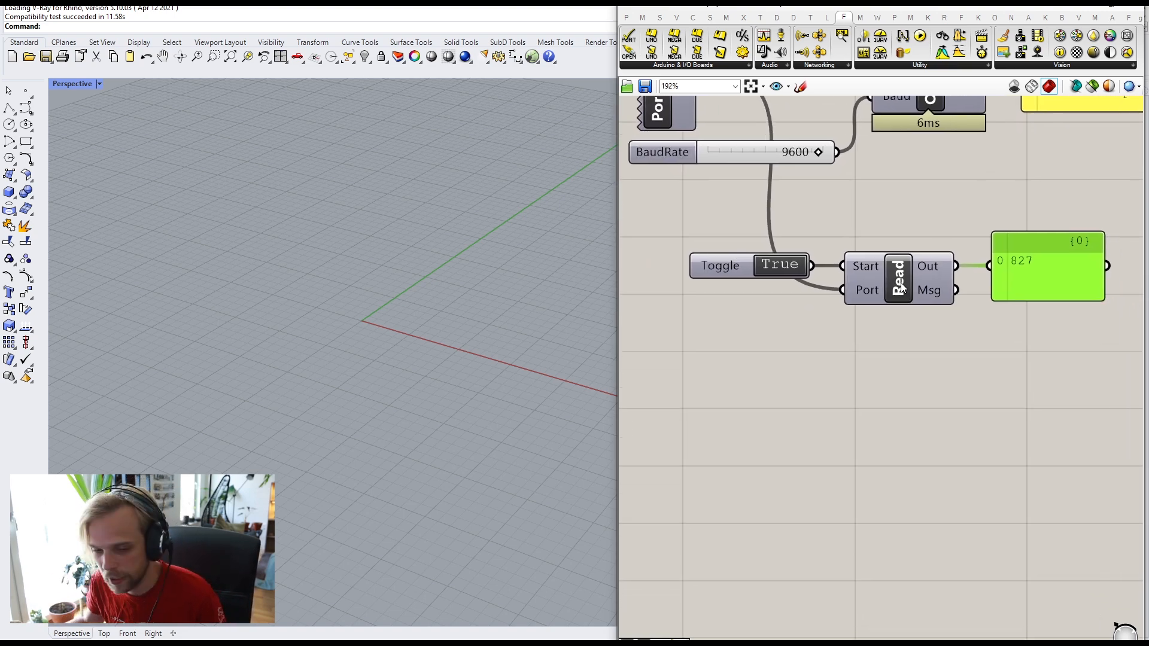
double_click(825, 395)
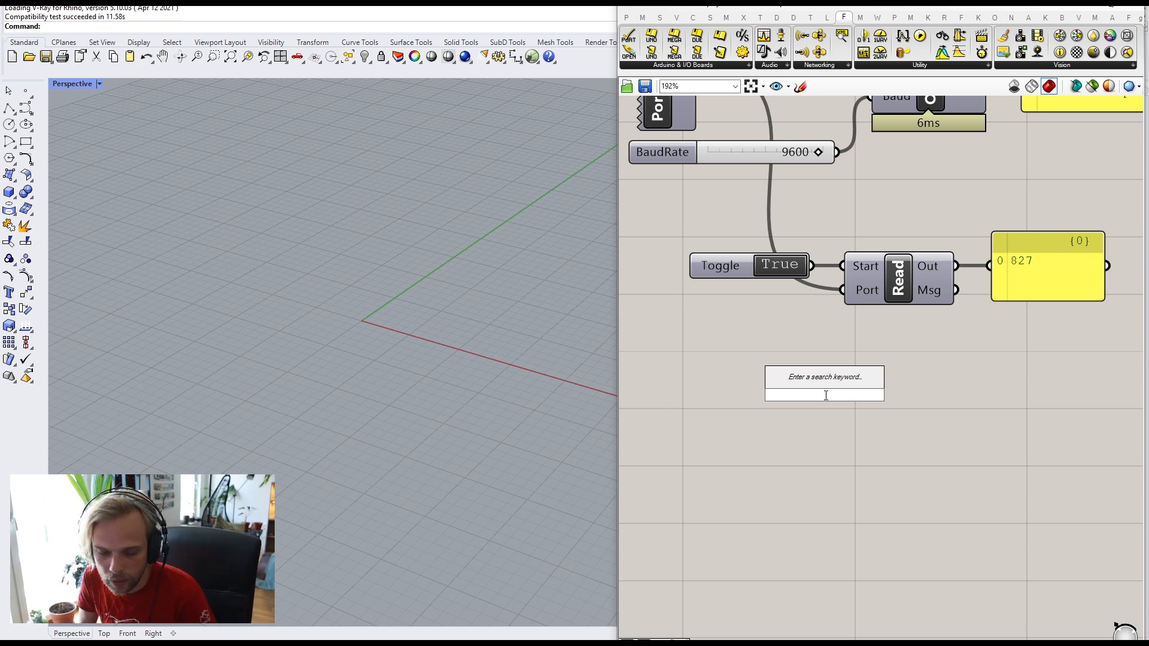
text(timer)
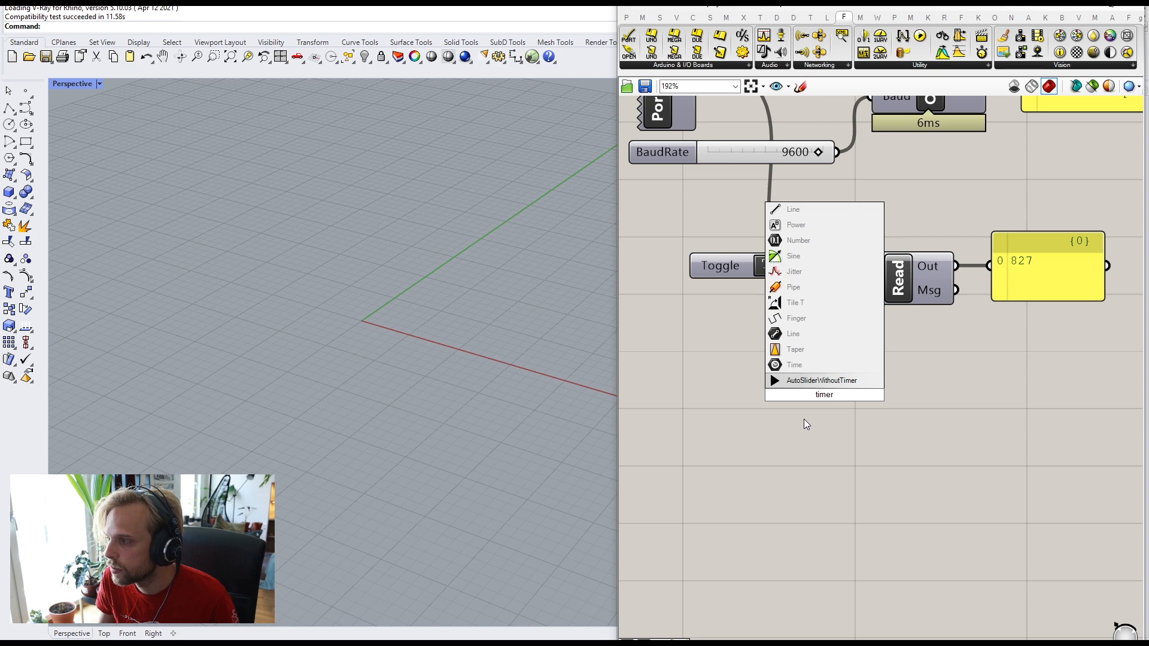
key(Escape)
Step: Add a Trigger component from the Params utilities to the canvas below the toggle and Read
click(627, 17)
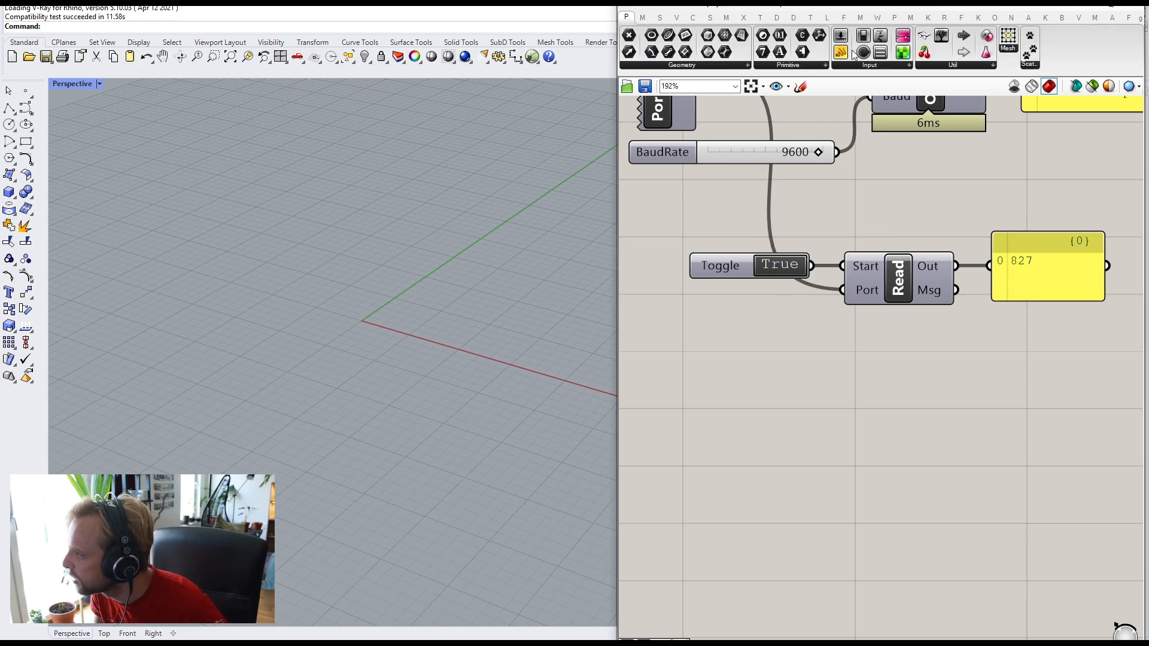
click(886, 64)
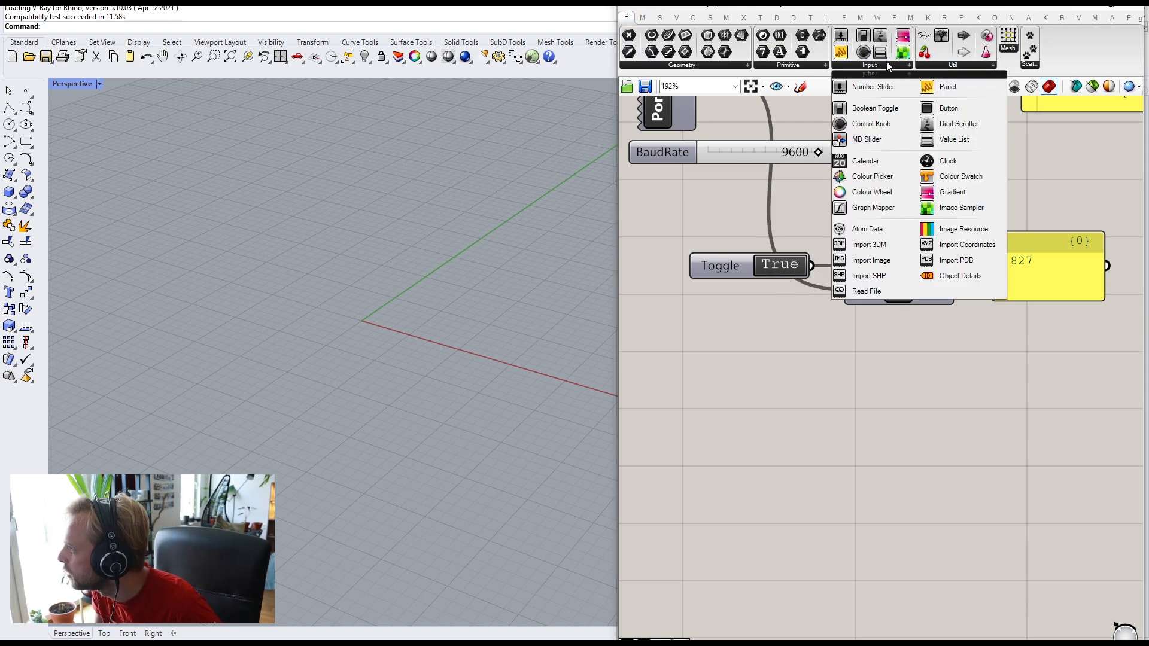
click(928, 63)
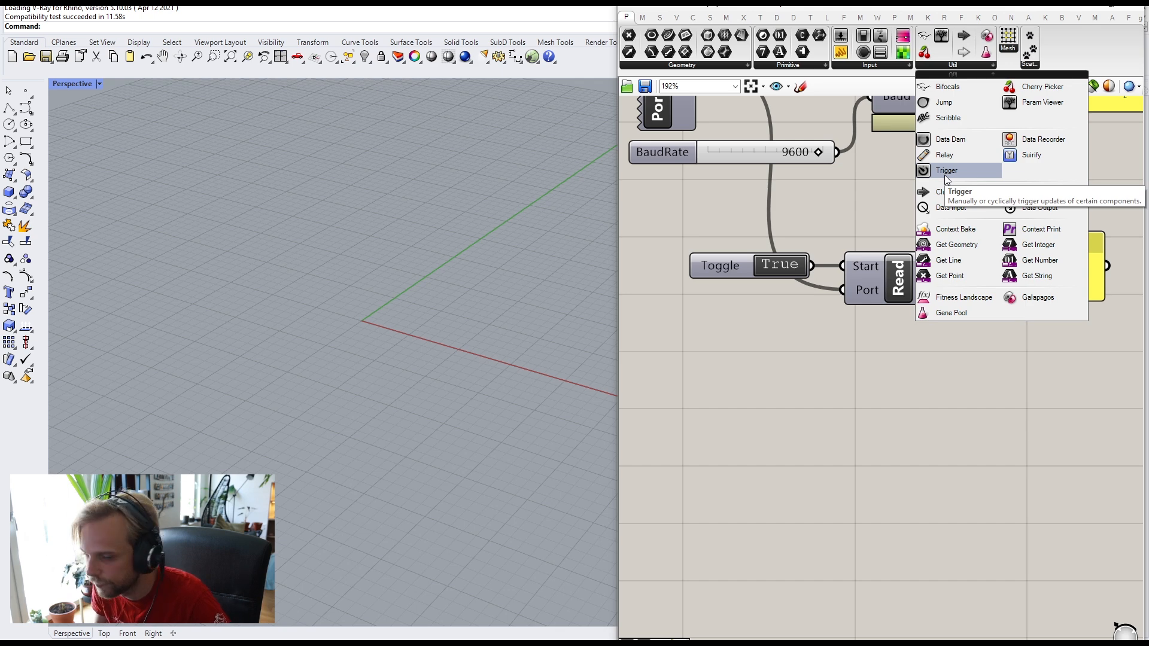
drag(947, 171, 808, 387)
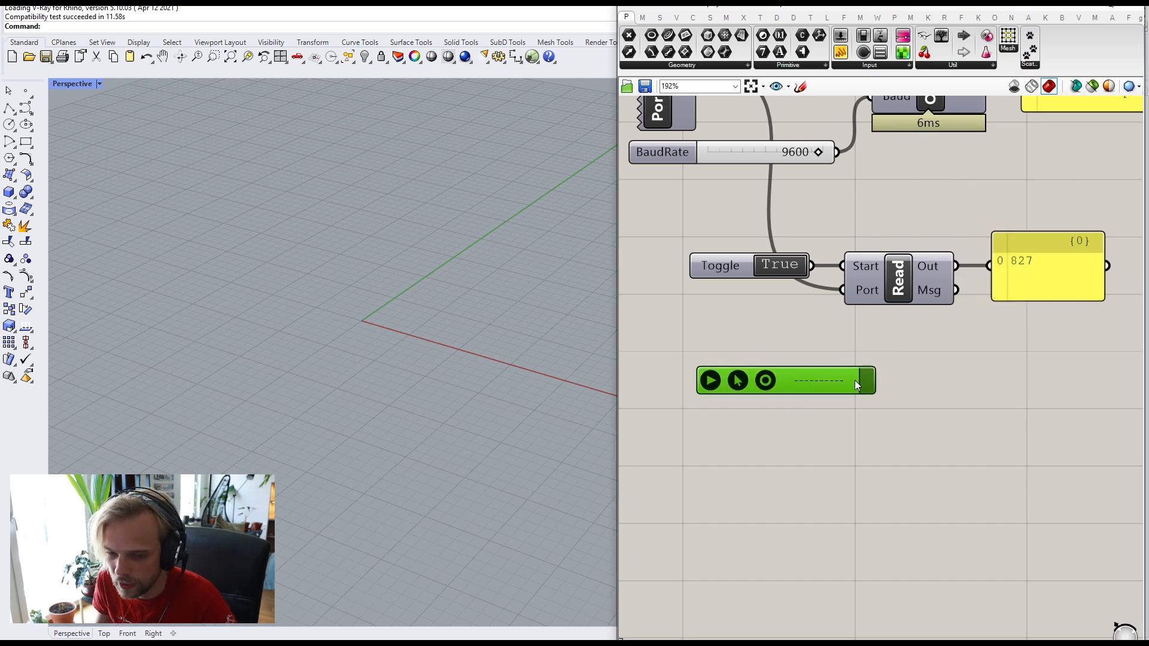
Step: Set the trigger's interval to 50 ms and attach the trigger to the Read component
right_click(822, 386)
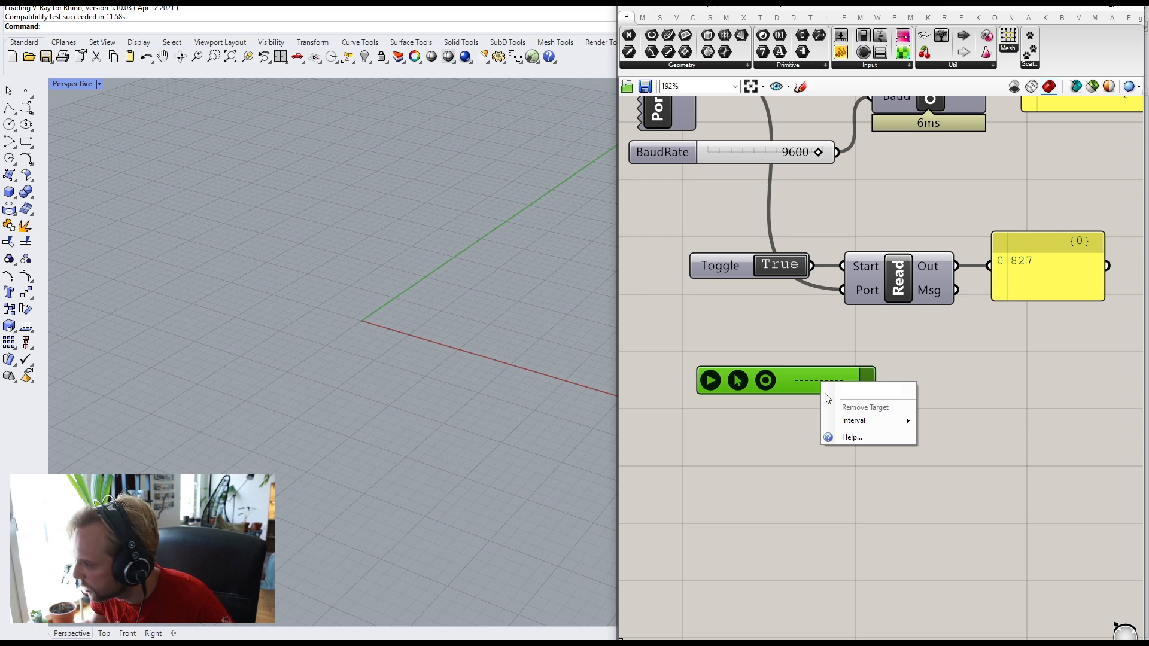
mouse_move(837, 426)
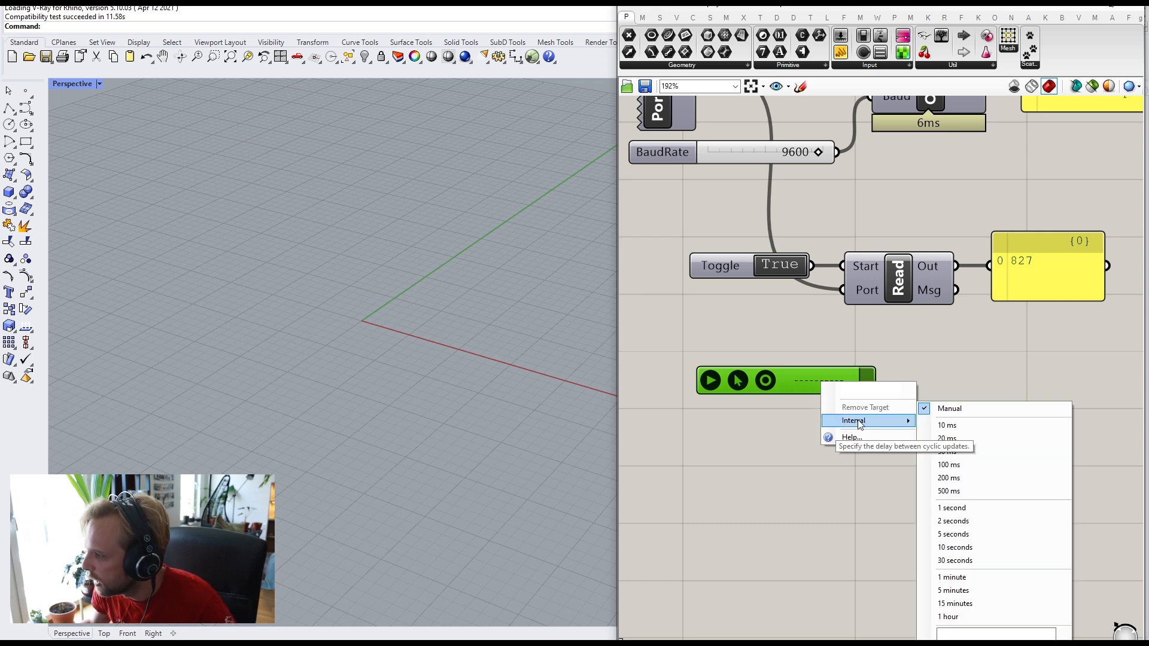
click(951, 455)
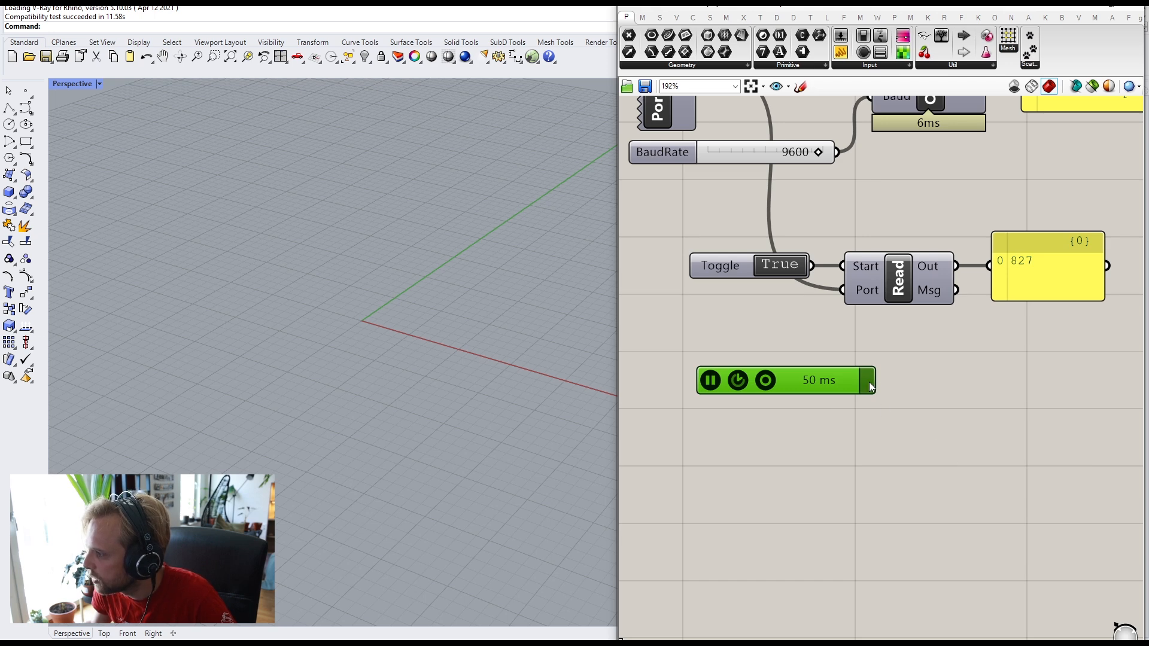
drag(919, 342, 914, 283)
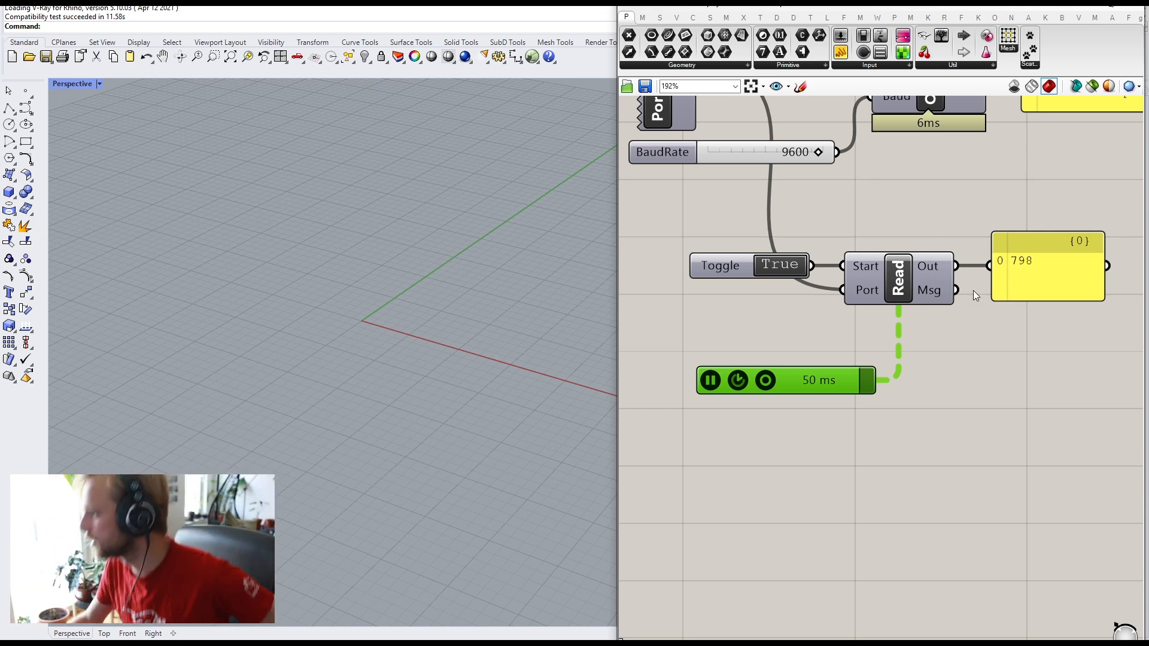
Step: Check the updating sensor value in the panel on the Out output of Read
click(1012, 319)
right_drag(1012, 320, 886, 342)
click(908, 289)
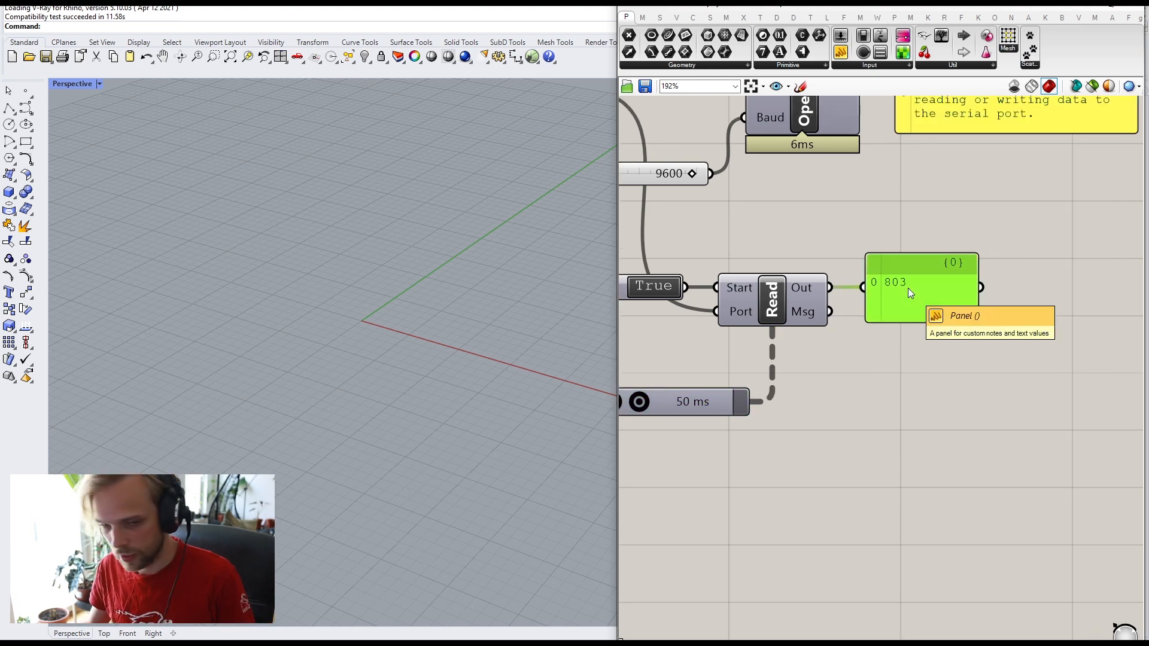
scroll(907, 289, down, 6)
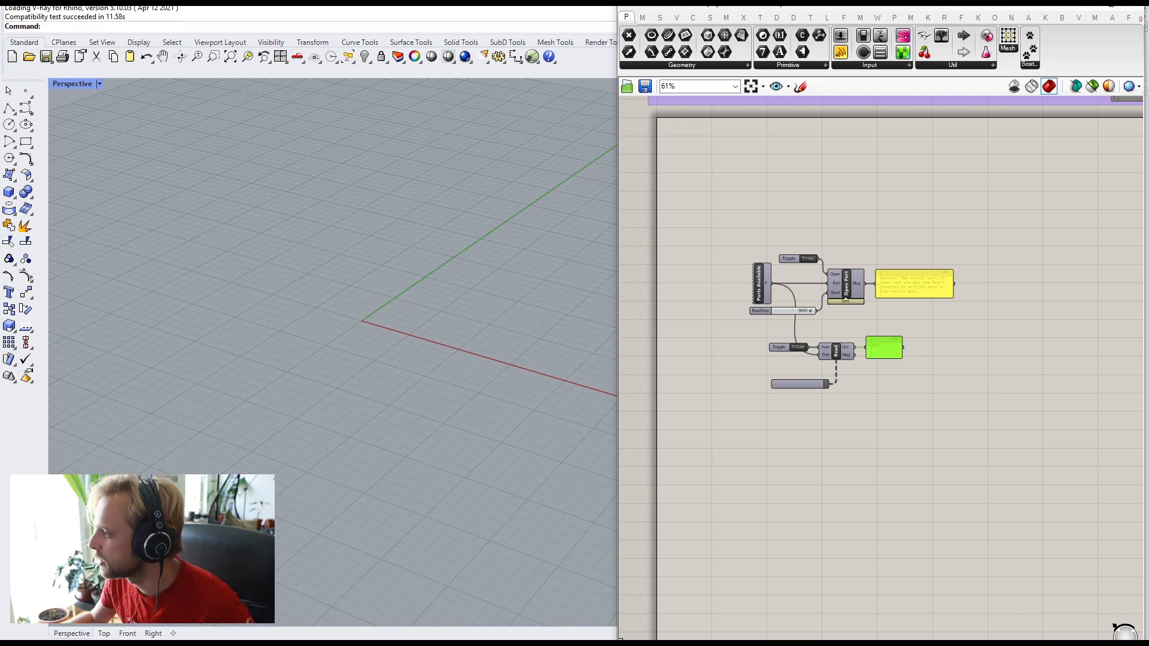
scroll(872, 411, up, 6)
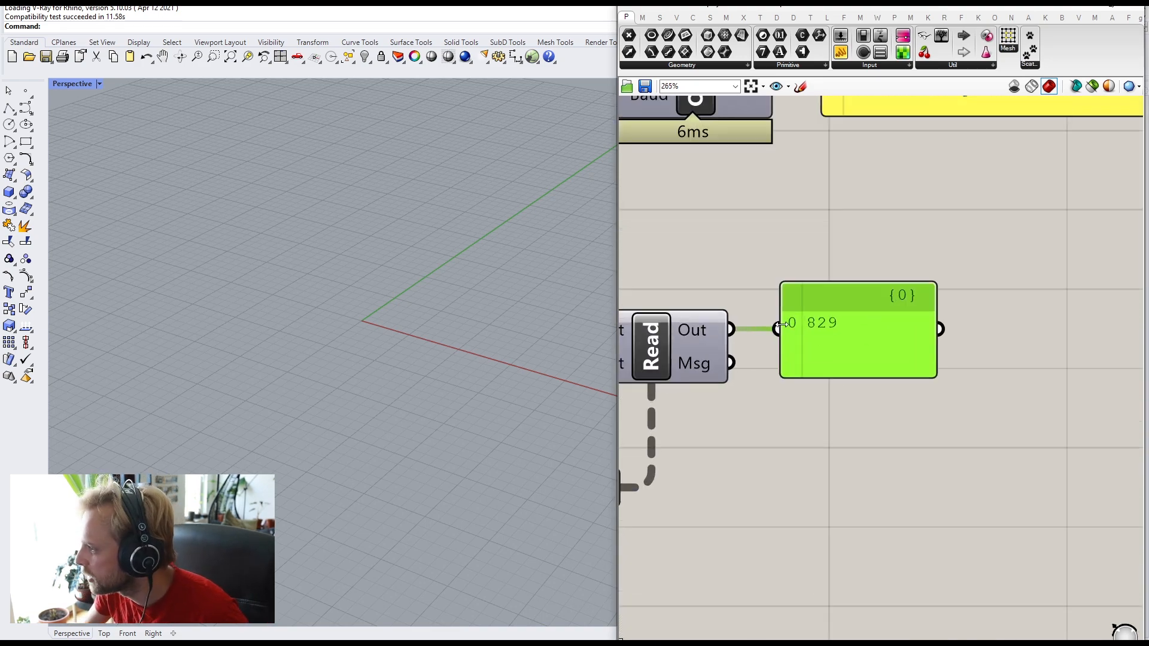
scroll(862, 383, down, 7)
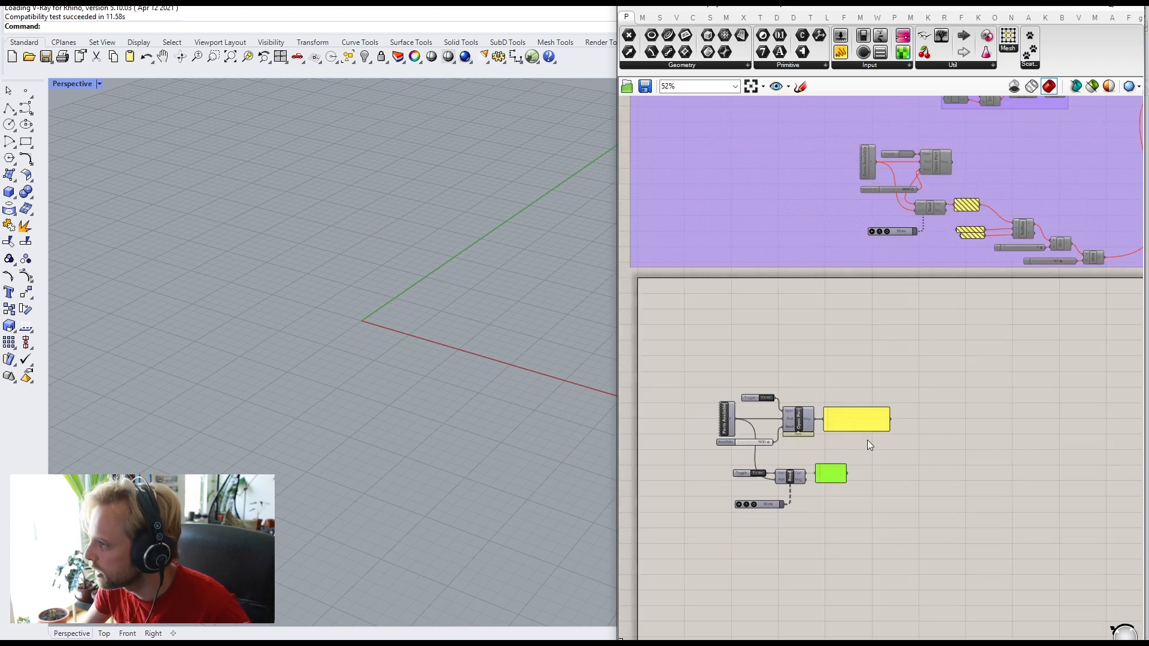
Step: Select the complete Open Port and Read definition and move it farther away from the large purple group
drag(986, 495, 746, 282)
drag(811, 330, 771, 381)
click(860, 307)
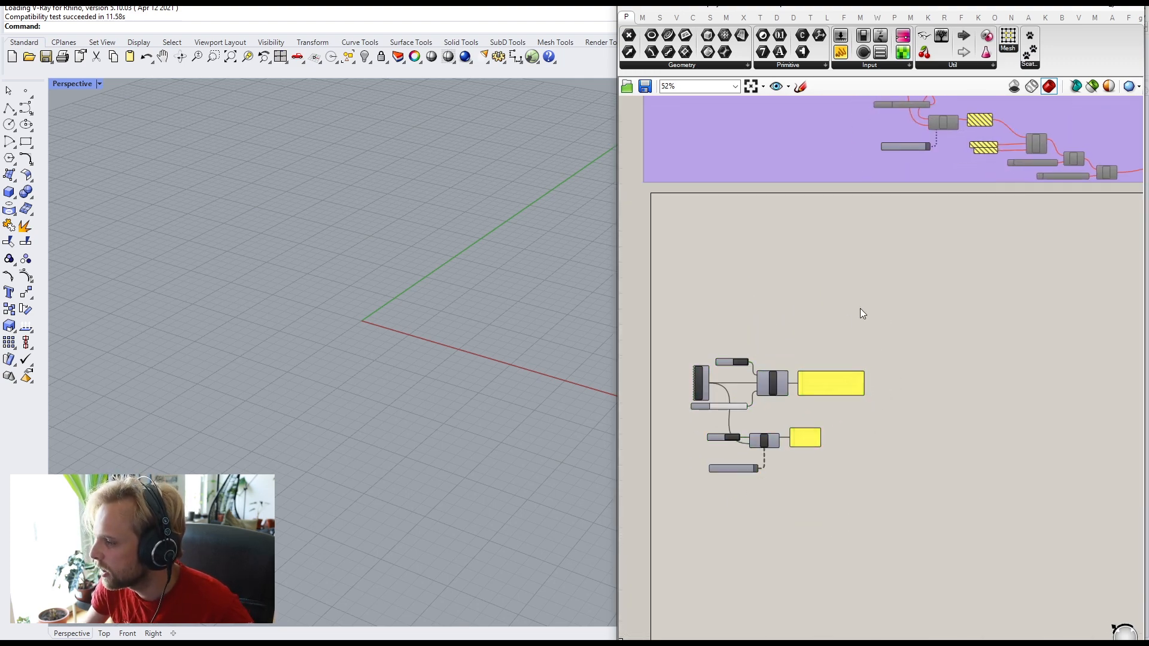
scroll(772, 476, up, 4)
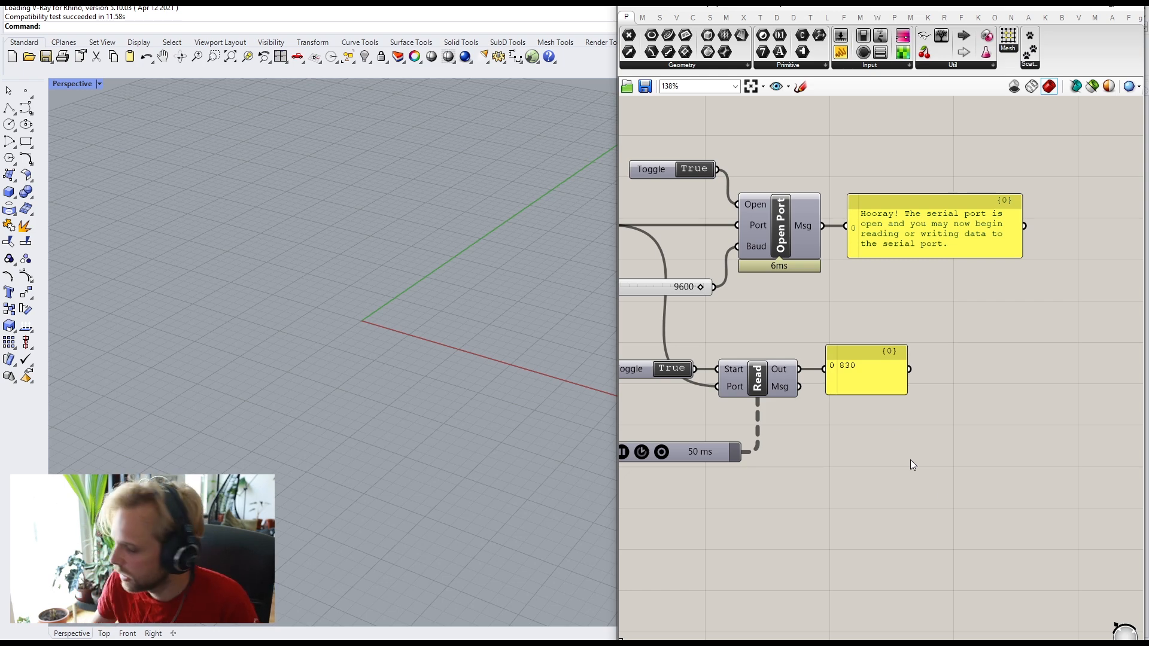
Step: Examine the disabled components and wiring inside the large purple group above the new definition
scroll(922, 352, down, 10)
right_drag(953, 266, 889, 301)
scroll(849, 317, up, 5)
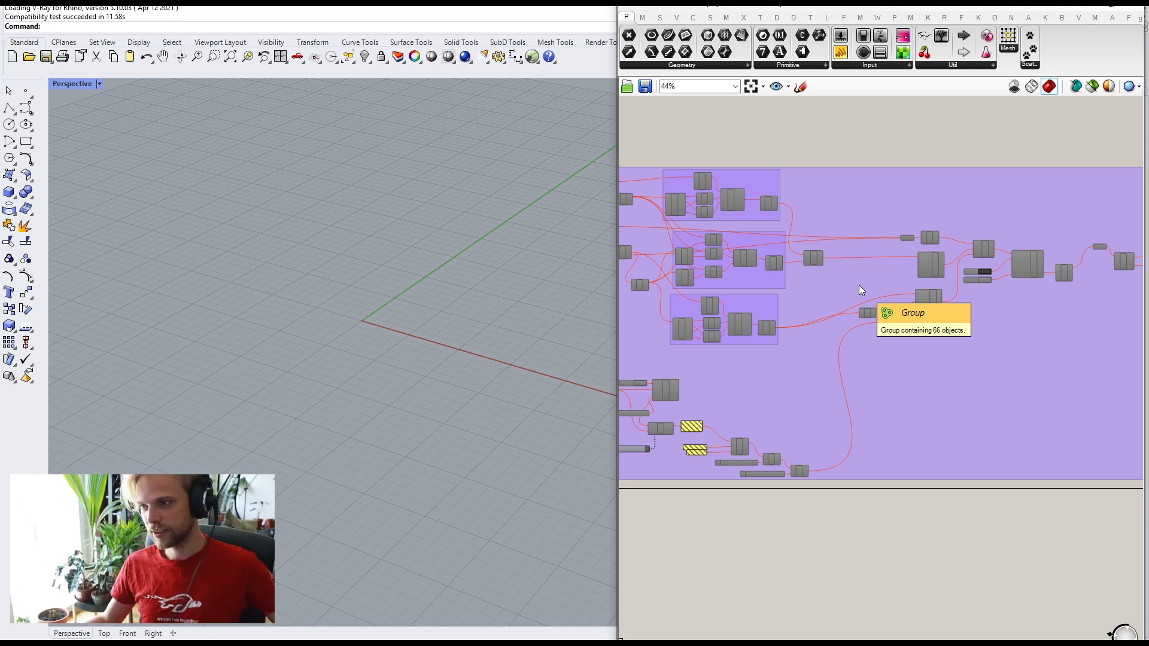
Step: Draw a 10 by 10 rectangle in Rhino's Perspective viewport, with its first corner at the origin (0)
right_drag(364, 317, 398, 308)
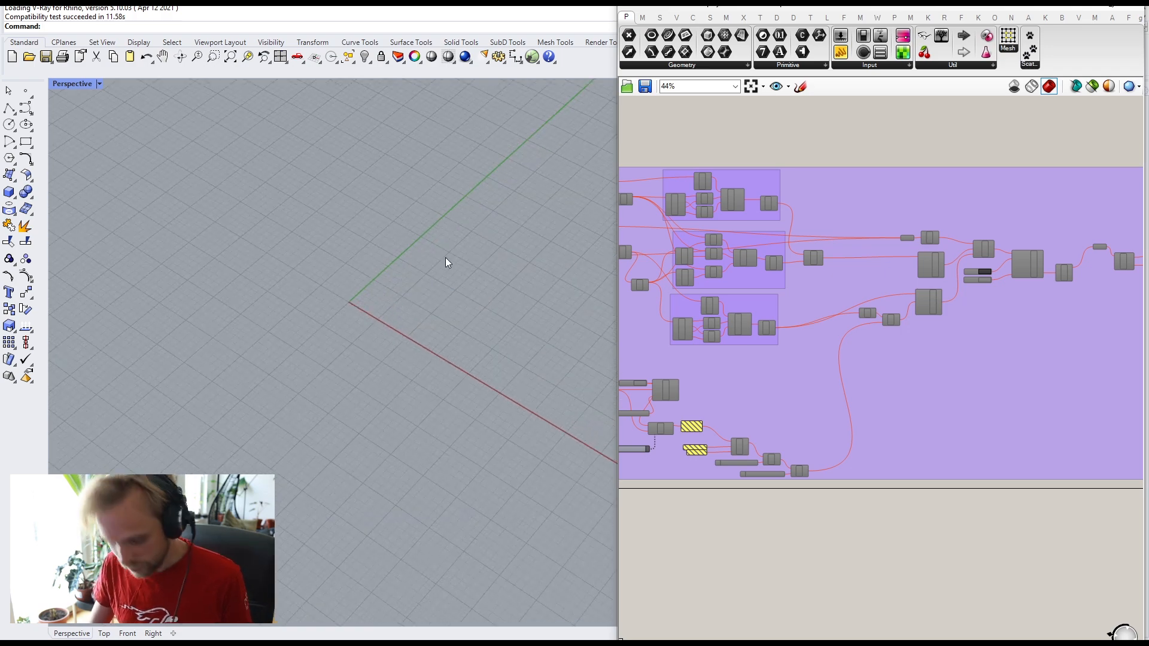
right_drag(446, 262, 254, 259)
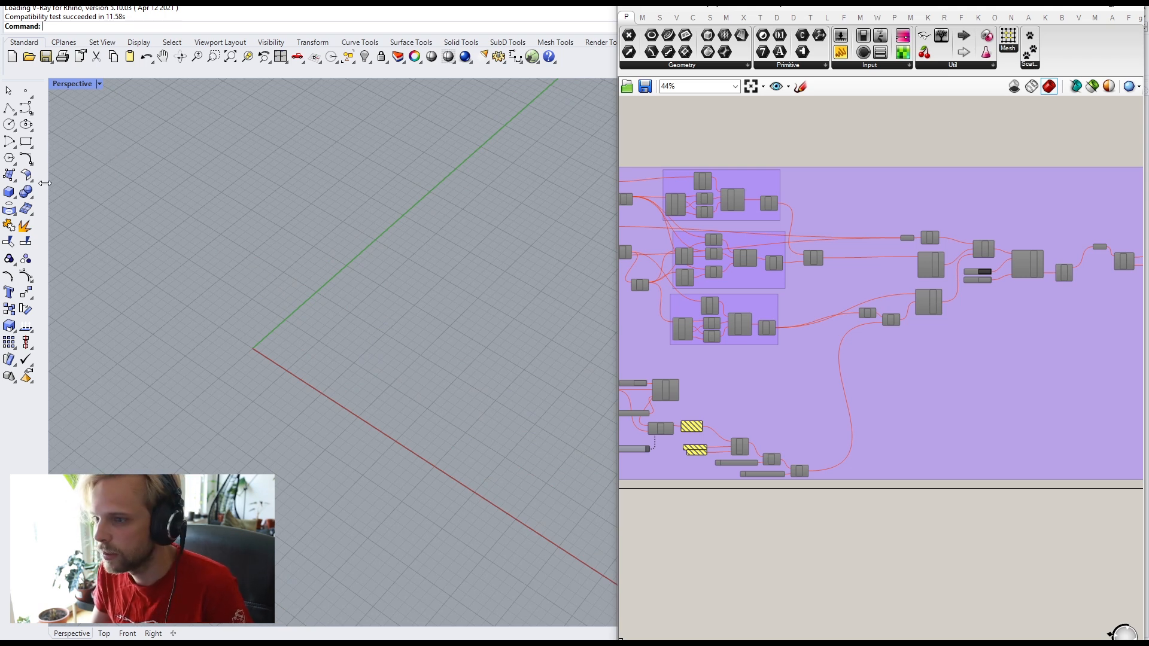
click(25, 142)
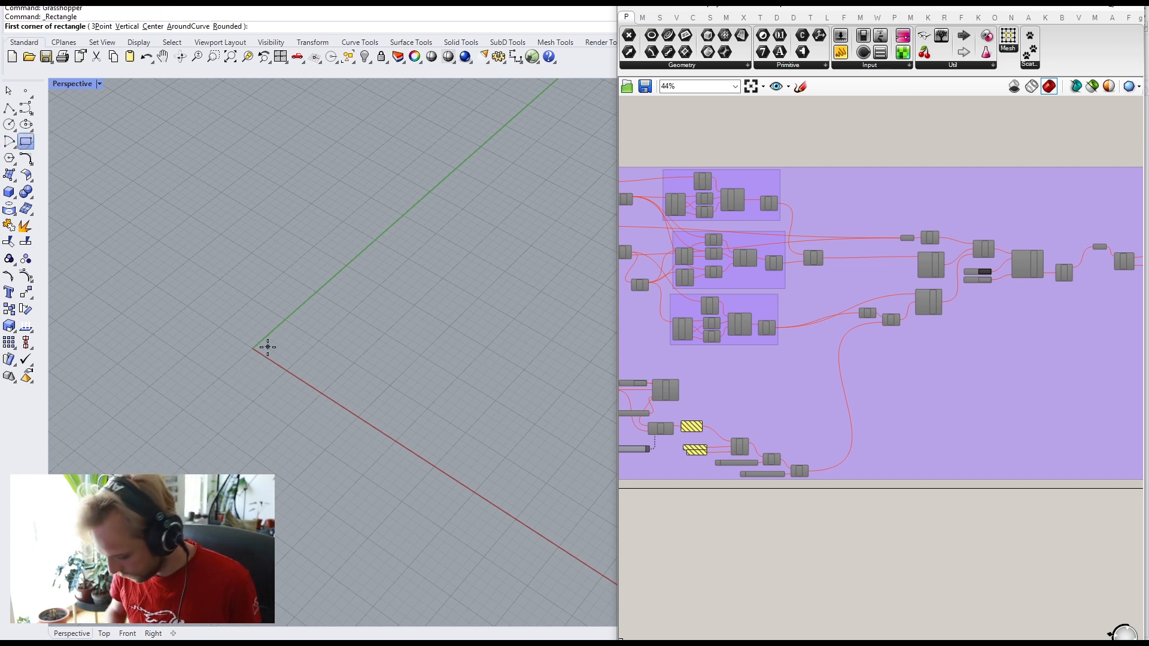
text(0)
key(Return)
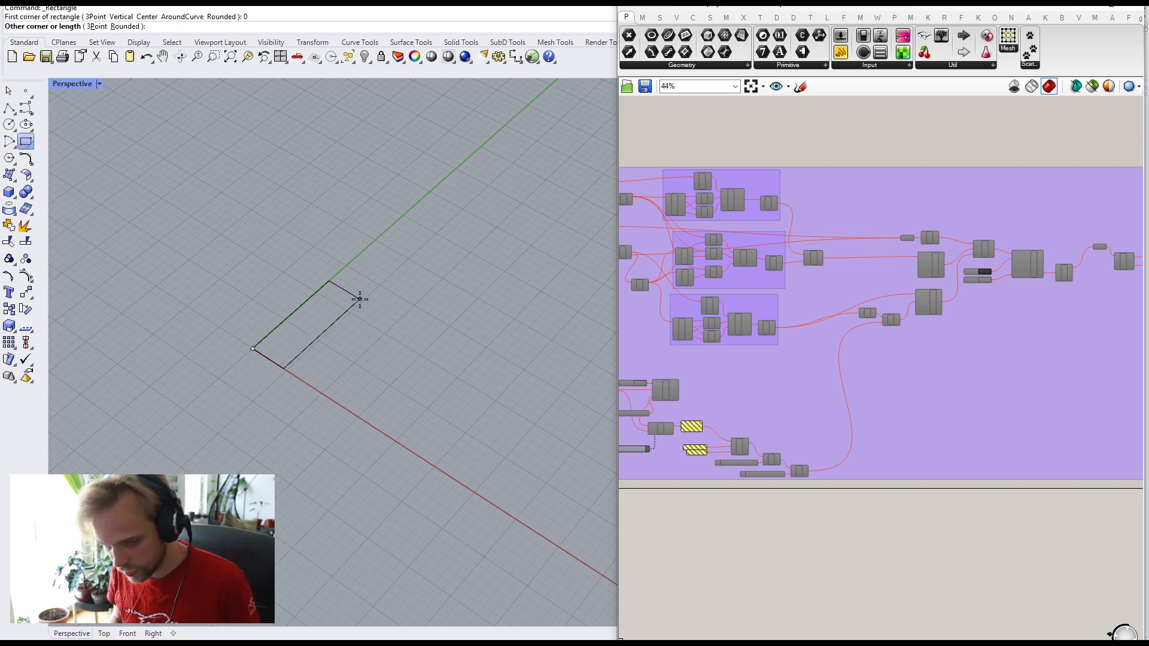
text(10)
key(Return)
text(10)
key(Return)
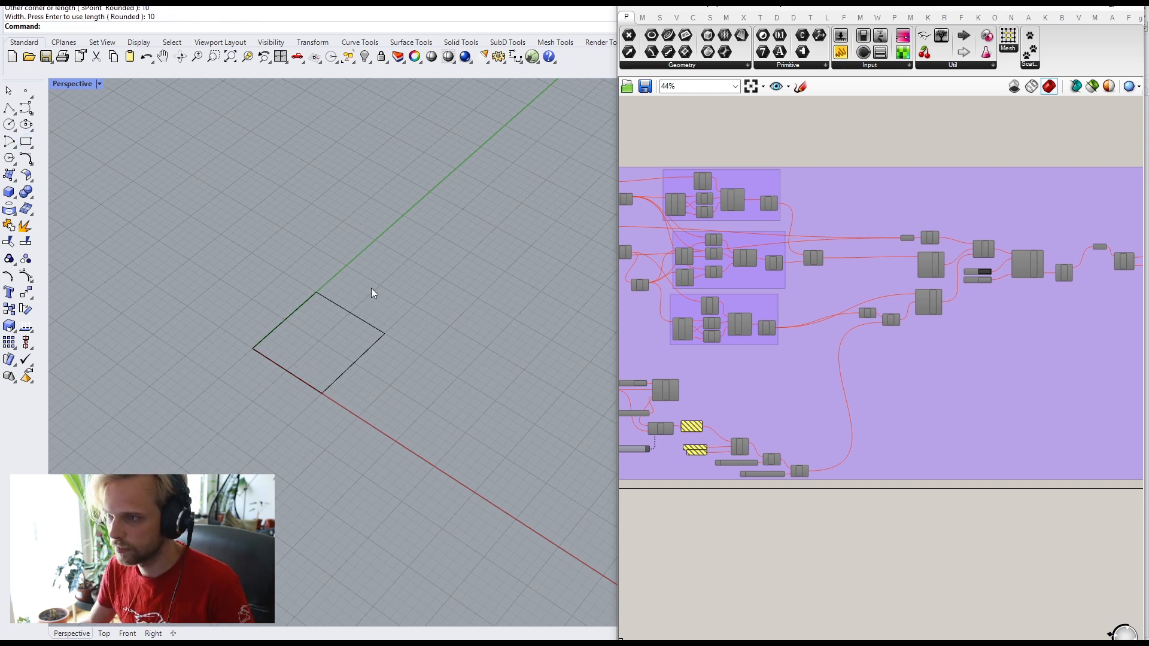
Step: Create a planar surface from the square with PlanarSrf, delete the outline curve, and select the surface
drag(391, 236, 251, 365)
text(planarsrf)
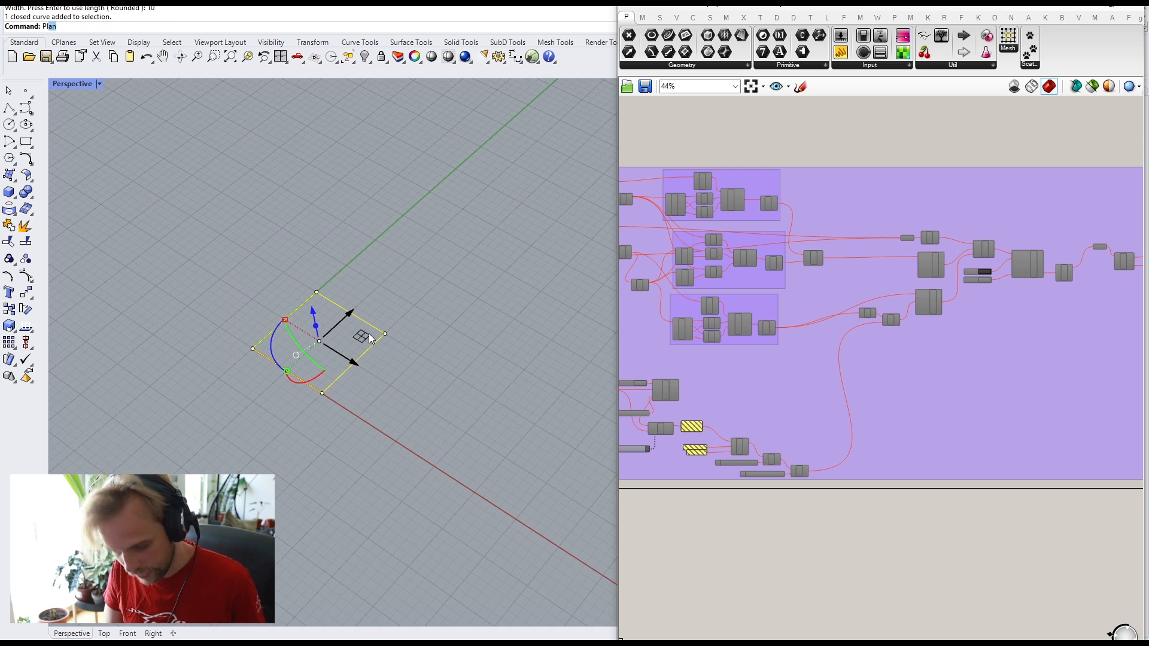
key(Return)
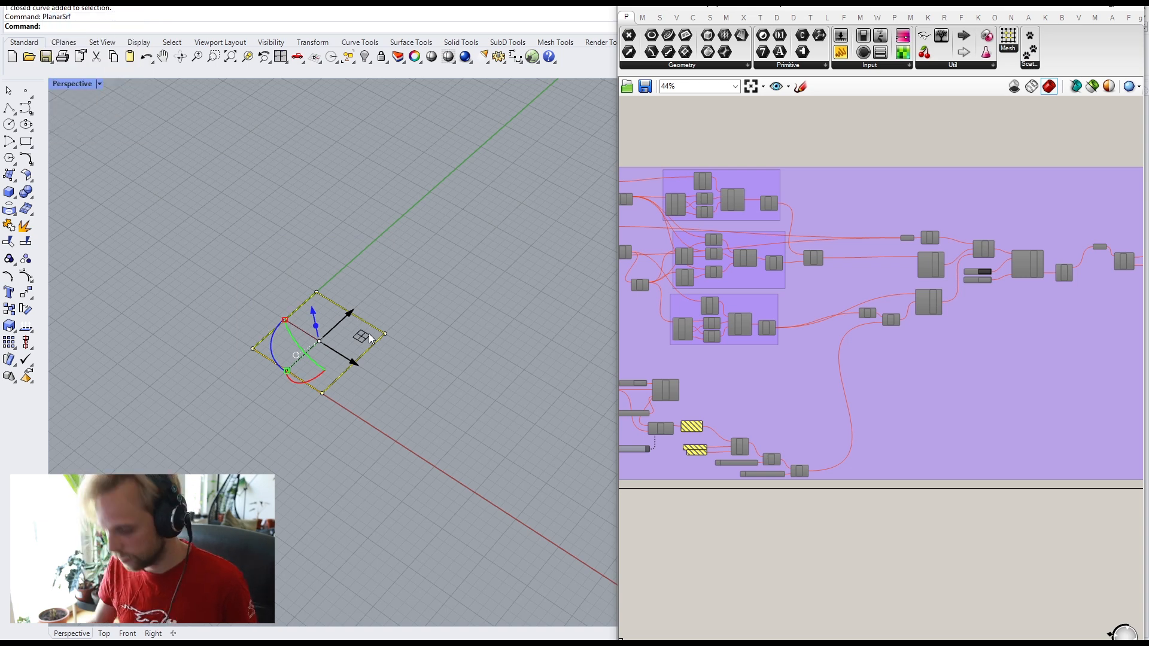
key(Delete)
click(330, 339)
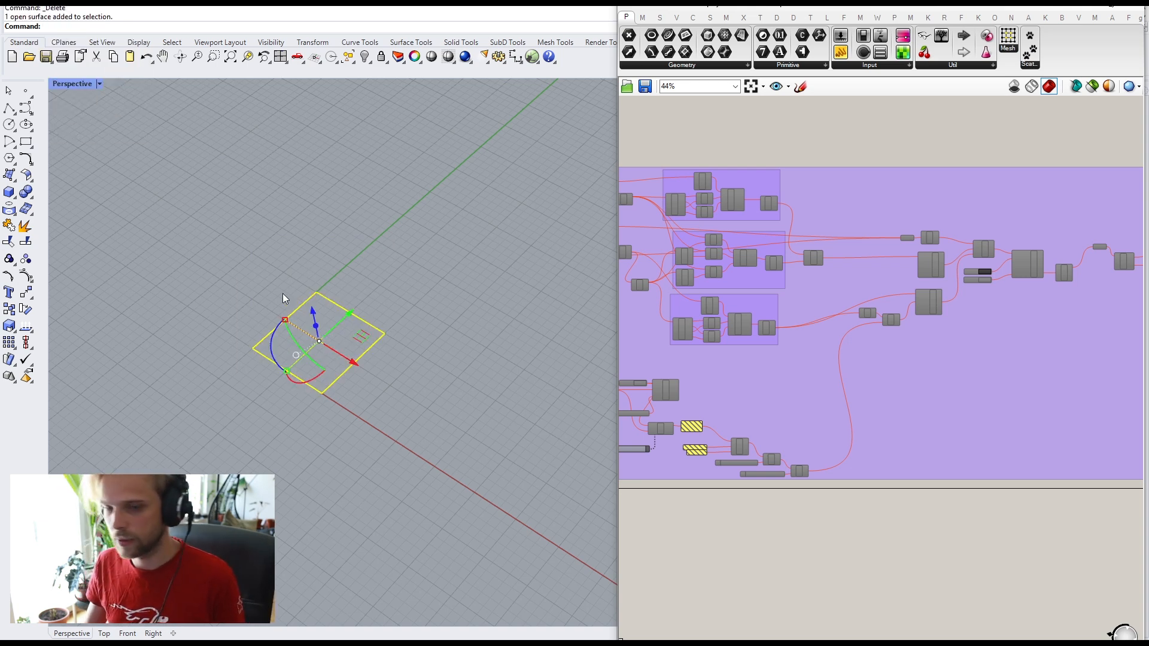
Step: Set the Perspective viewport to Shaded display mode and clear the surface selection
click(75, 83)
click(81, 139)
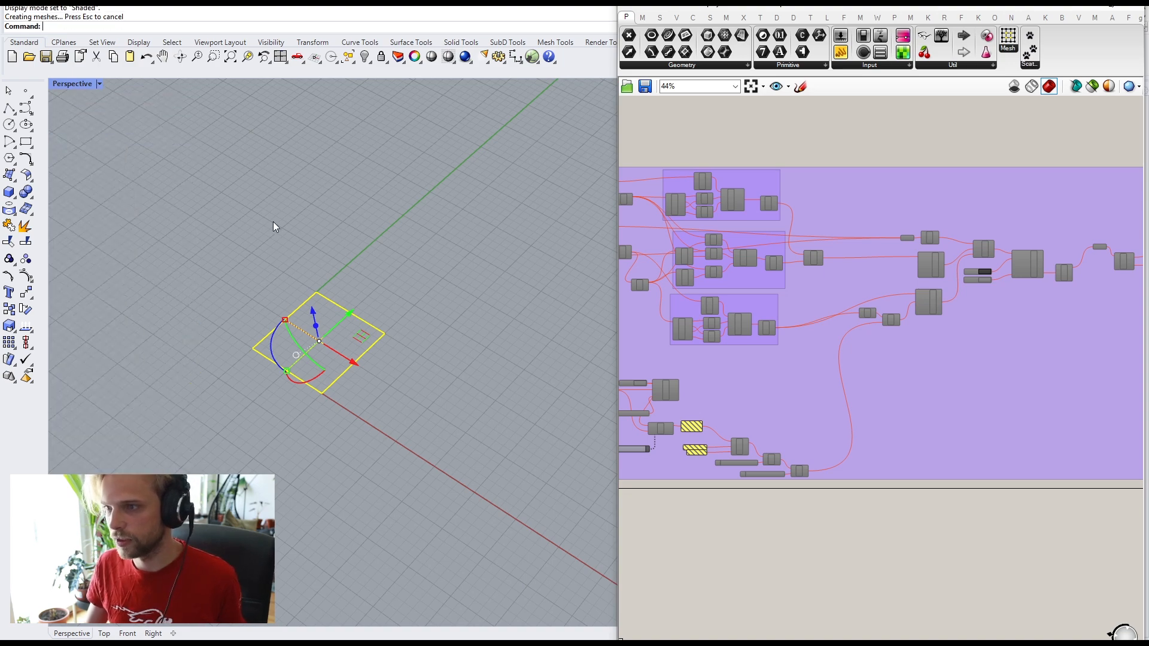
key(Escape)
scroll(343, 345, up, 5)
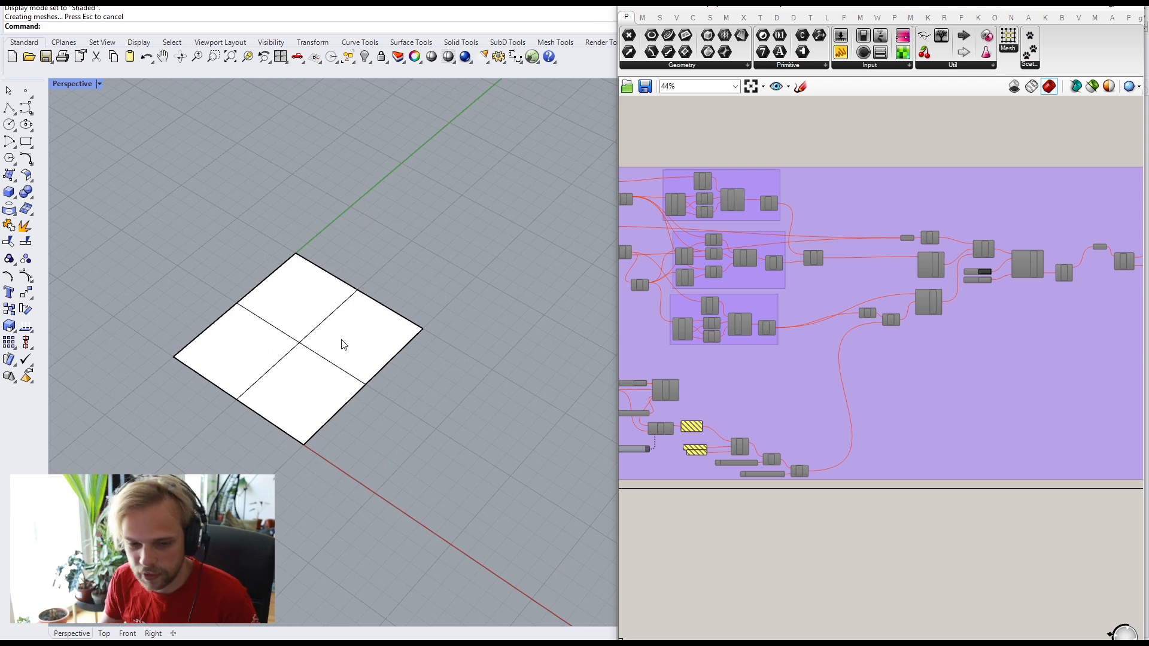
Step: Copy the square surface from its origin corner, placing two copies end to end along the green axis
click(306, 371)
scroll(327, 320, down, 2)
shift+right_drag(327, 320, 257, 328)
text(Copy)
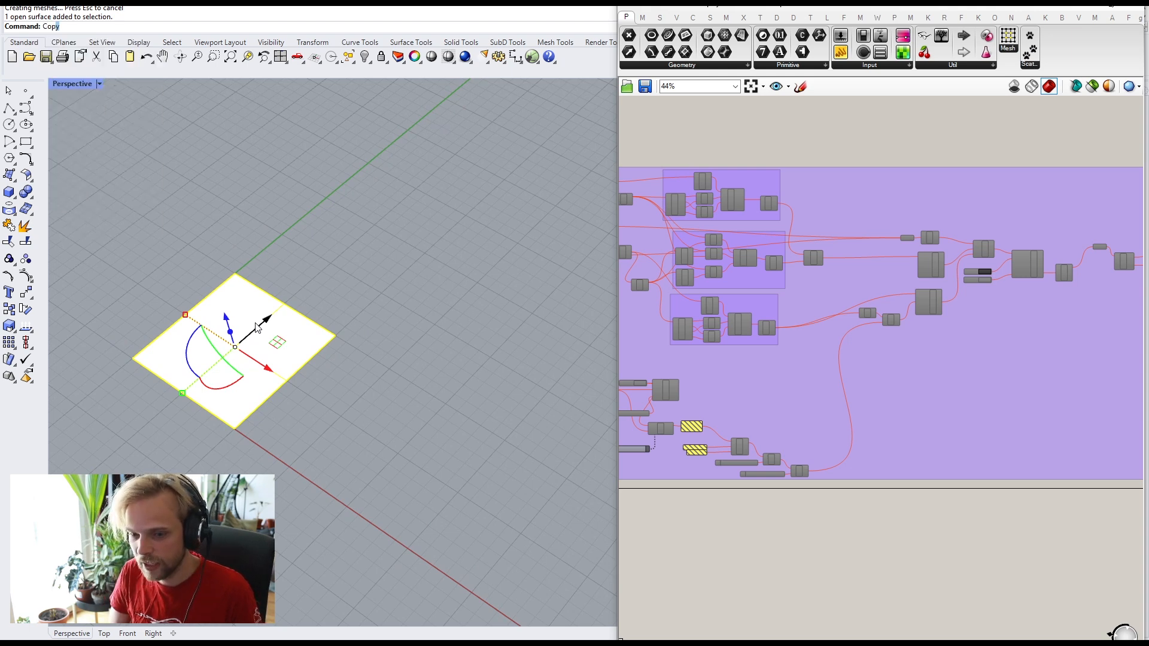
key(Return)
click(132, 358)
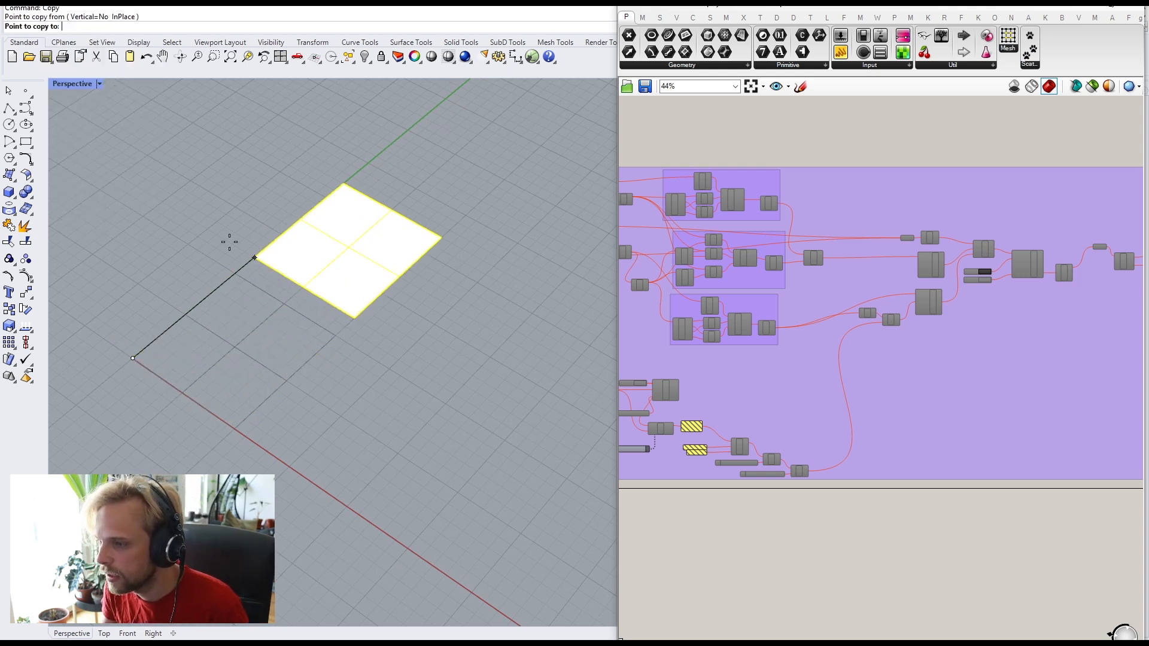
click(235, 273)
click(324, 198)
Step: Place three more corner-snapped copies to extend the row along the green axis, and finish copying
scroll(354, 197, down, 6)
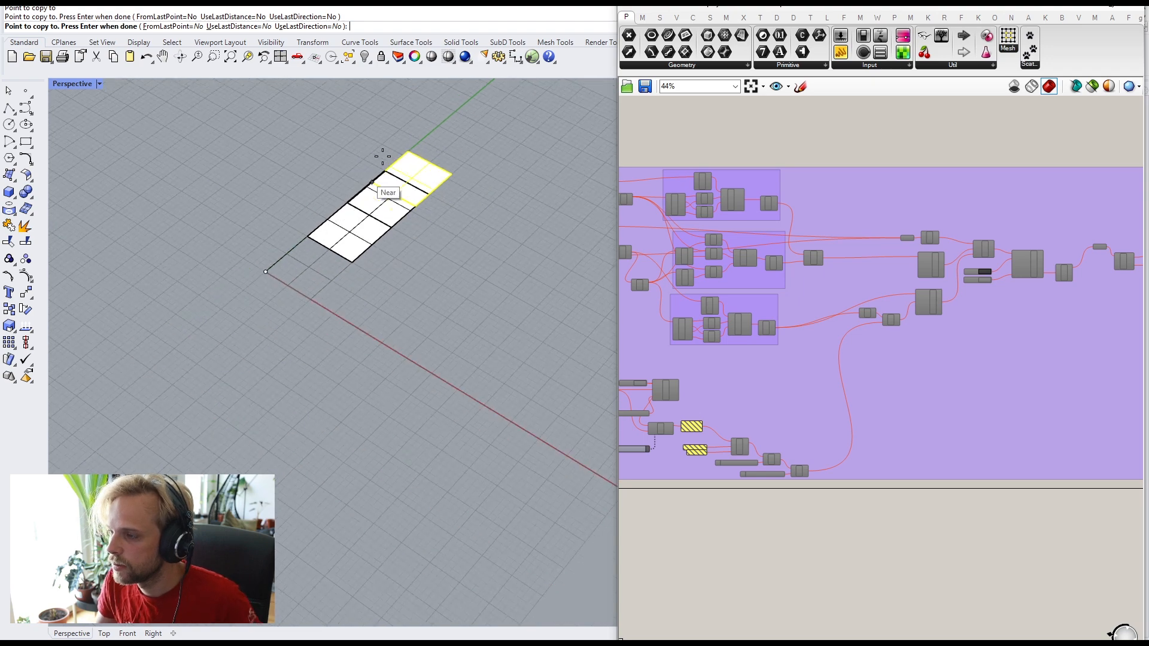
scroll(383, 157, up, 6)
click(389, 181)
scroll(412, 170, down, 4)
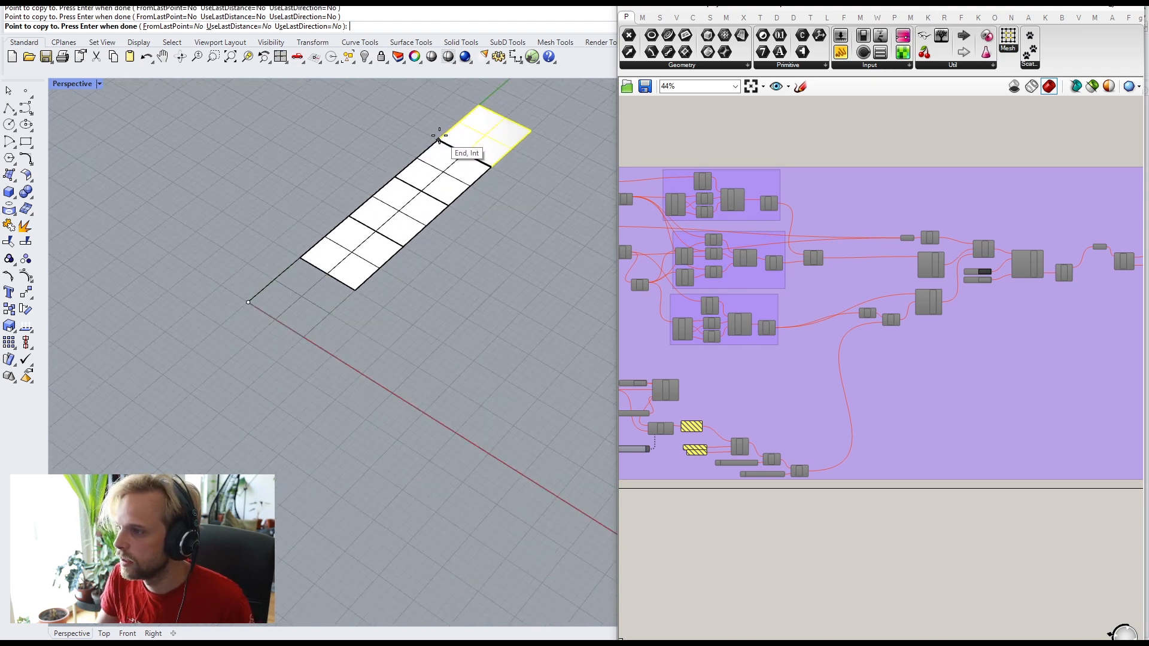
click(440, 136)
scroll(446, 137, down, 6)
shift+right_drag(466, 132, 353, 230)
scroll(352, 231, up, 6)
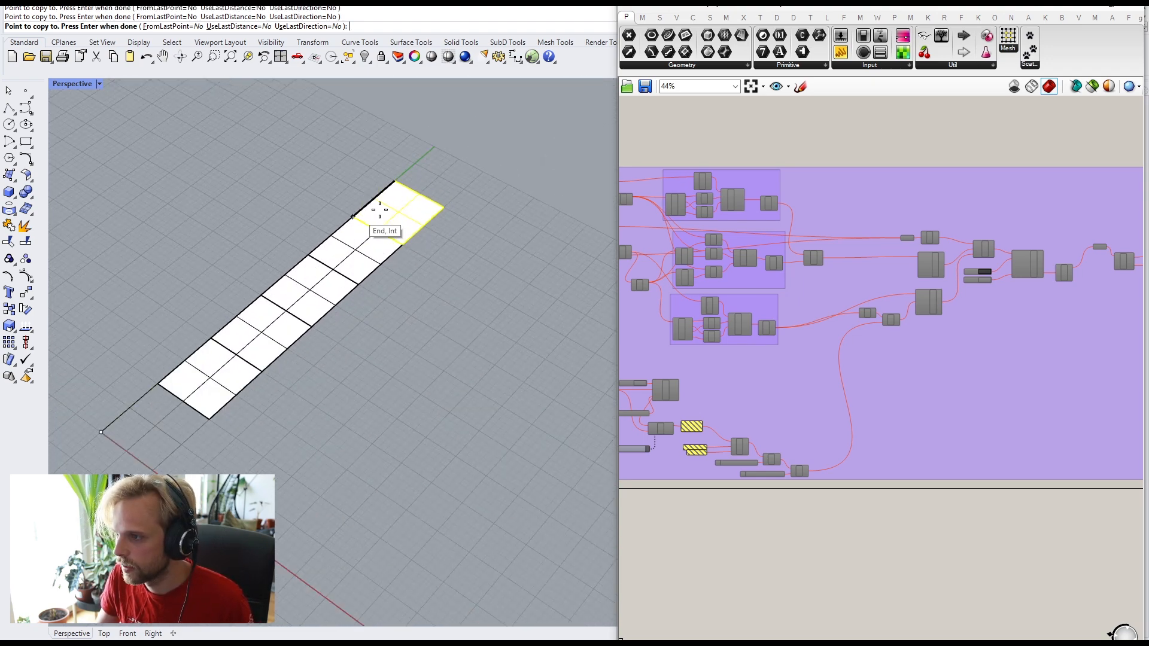
click(380, 210)
key(Return)
Step: Check the row of square surfaces by selecting all of them, and clear the selection
drag(478, 400, 209, 235)
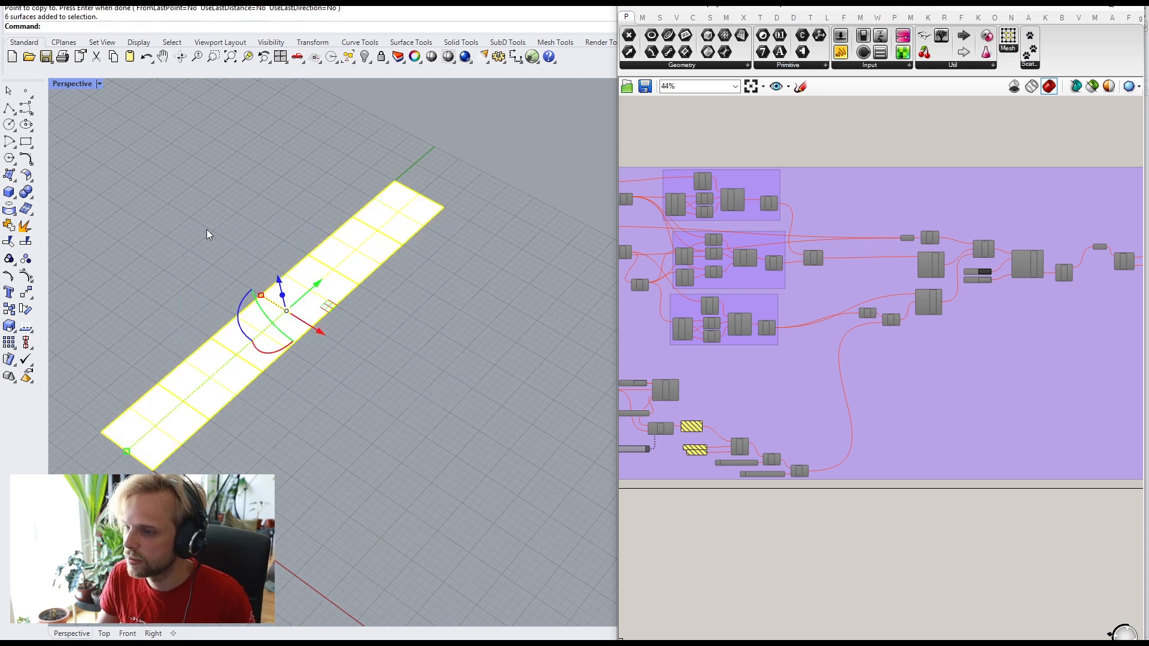
key(Escape)
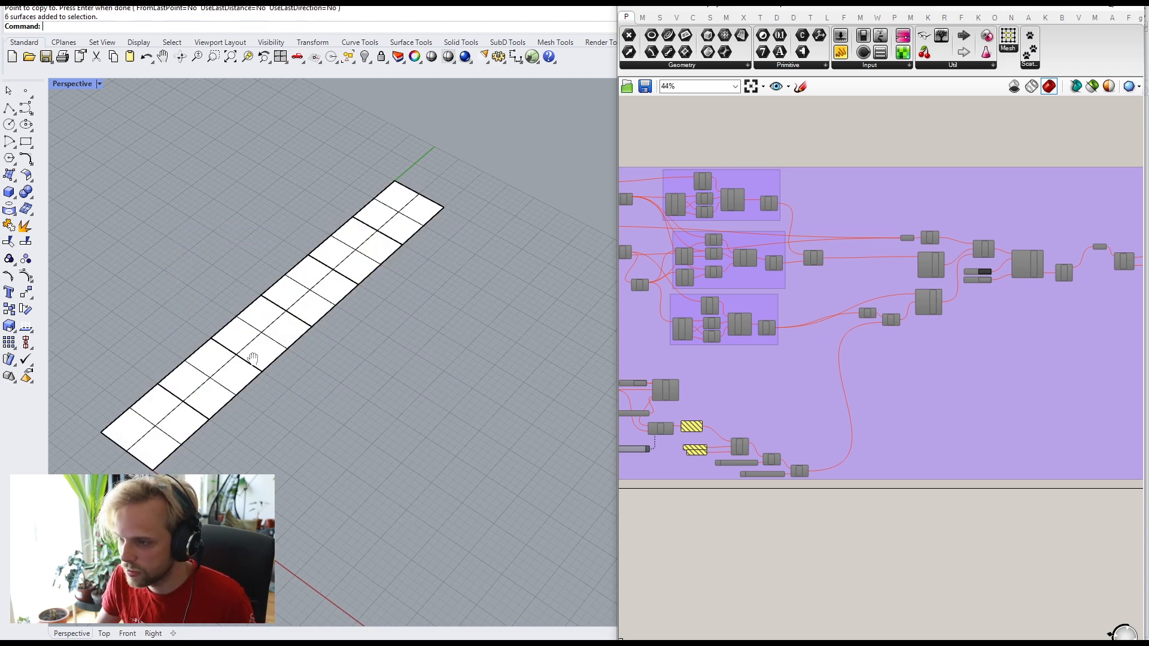
shift+right_drag(253, 358, 274, 321)
drag(500, 495, 138, 161)
key(Escape)
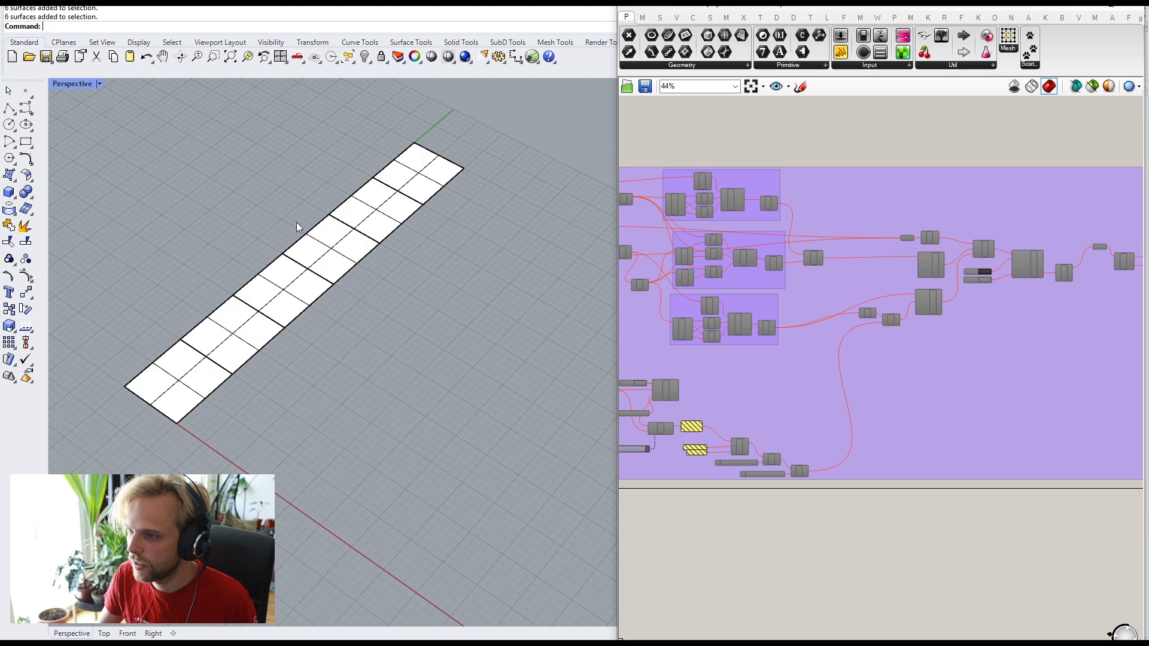
Step: Move the whole Arduino reading component group lower on the canvas to free space above it
scroll(741, 326, down, 3)
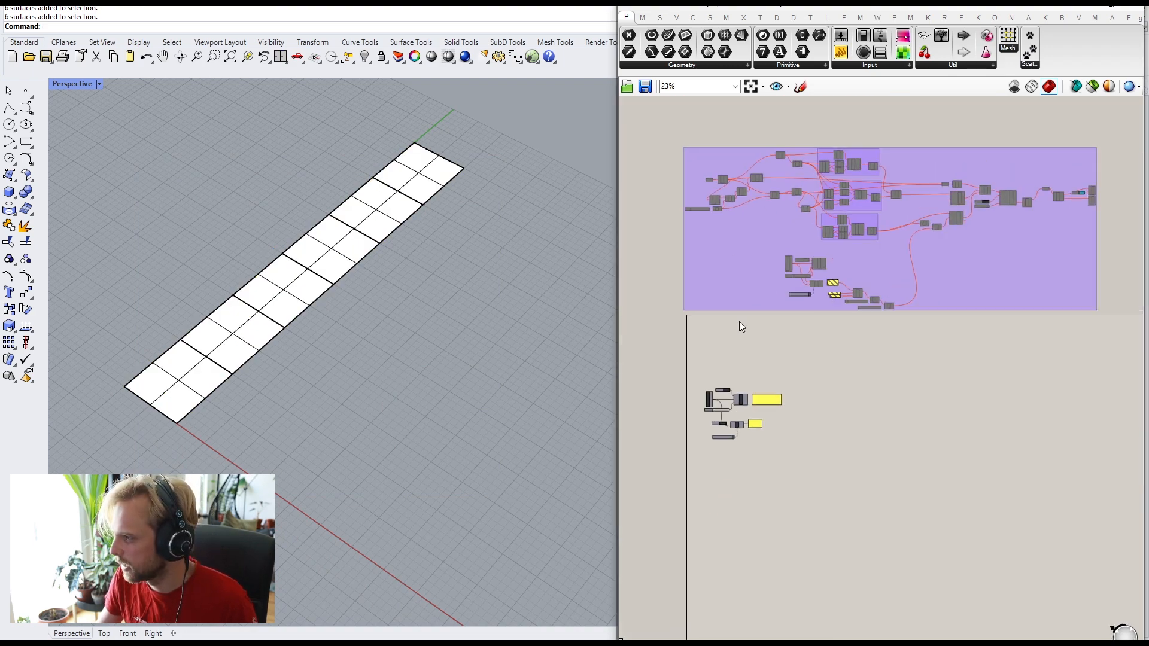
drag(835, 501, 671, 360)
scroll(728, 393, up, 2)
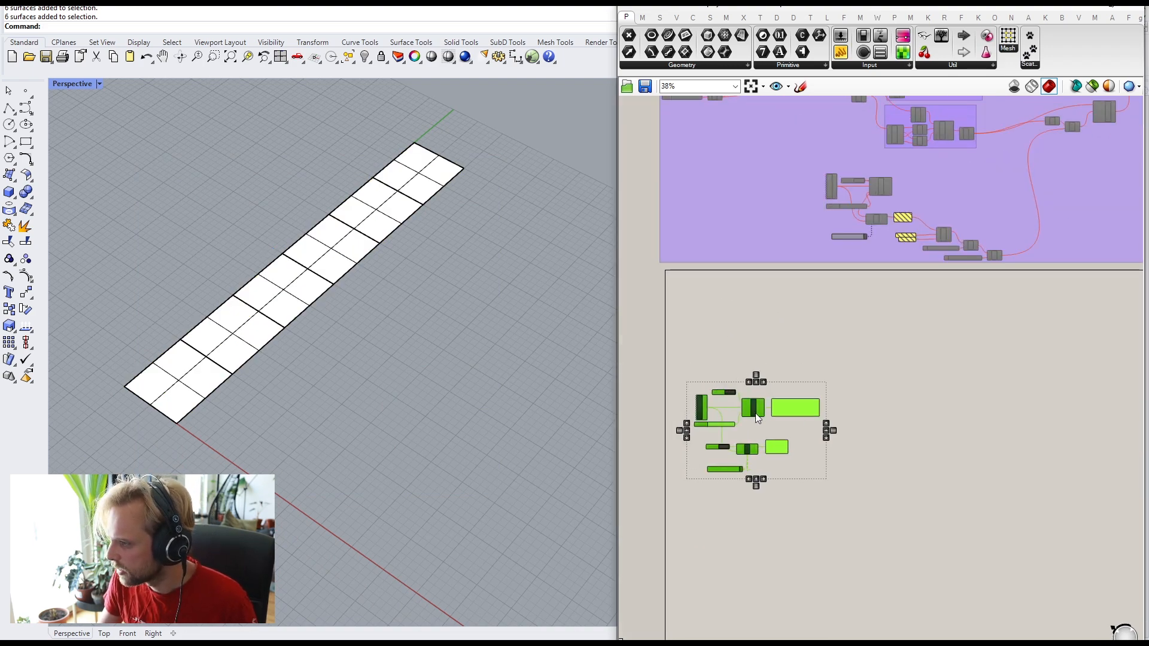
drag(755, 413, 764, 510)
click(764, 510)
right_drag(738, 360, 718, 366)
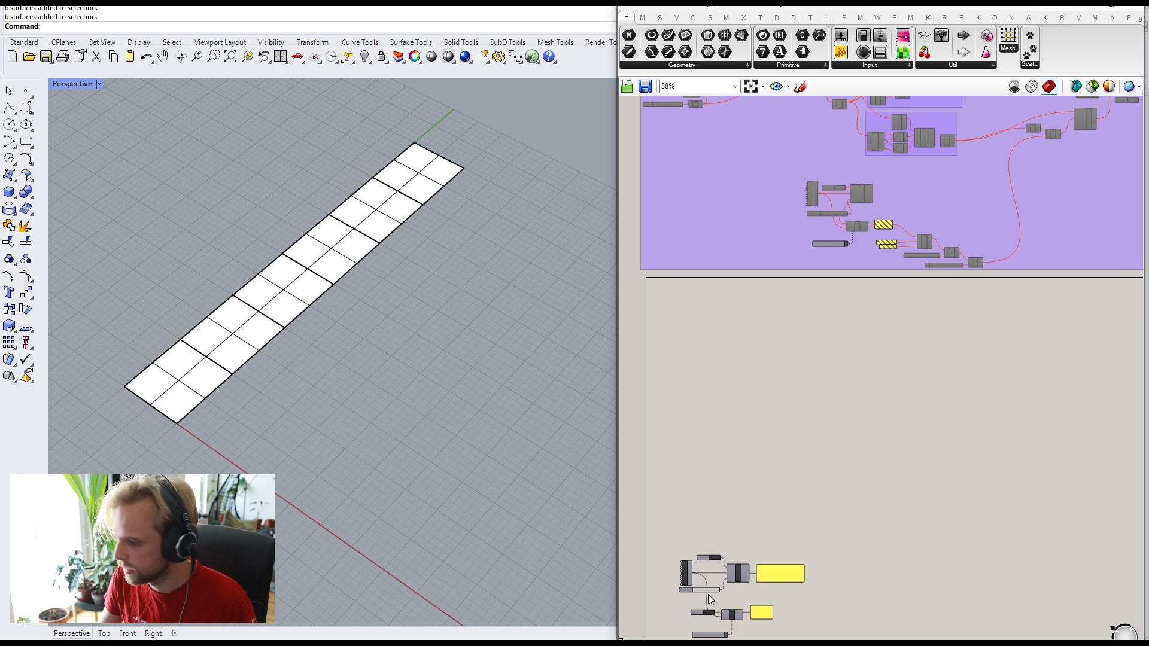
Step: Add a Brep parameter to the empty canvas area above the Arduino components
right_drag(709, 595, 718, 549)
scroll(728, 300, up, 4)
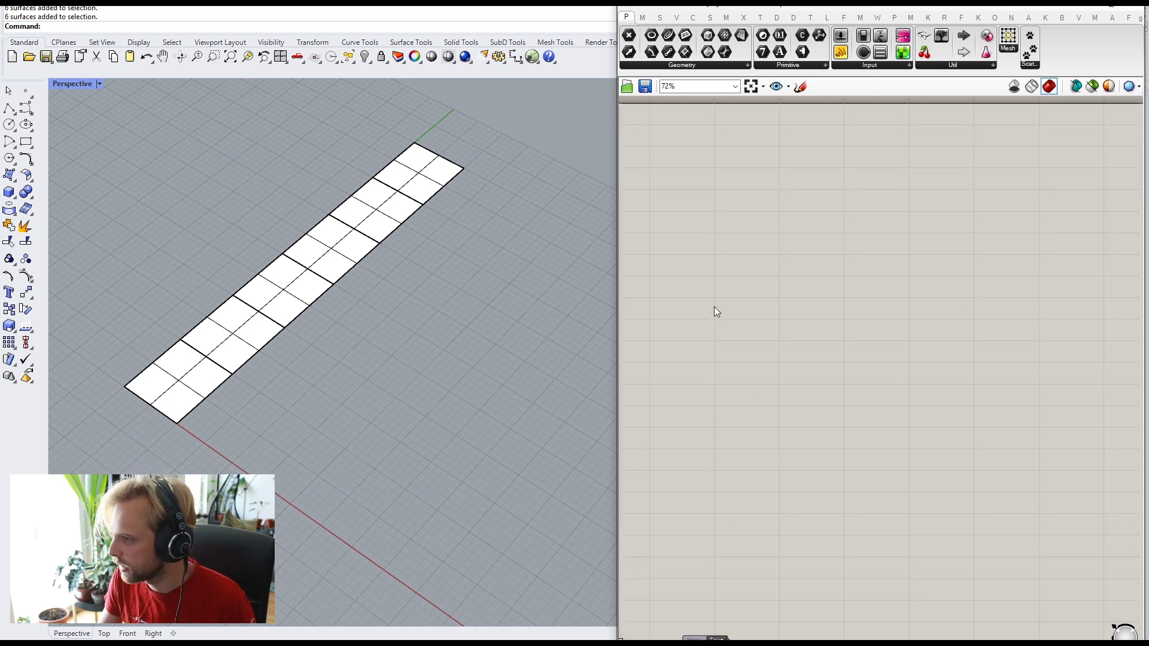
double_click(714, 308)
text(b)
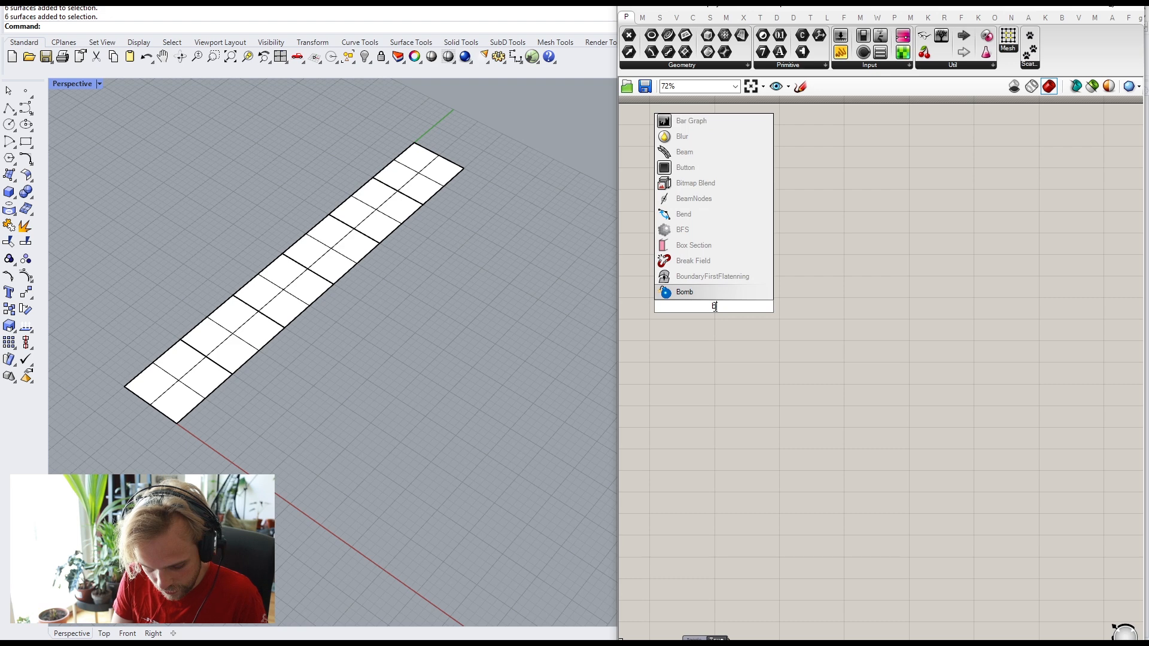
text(rep)
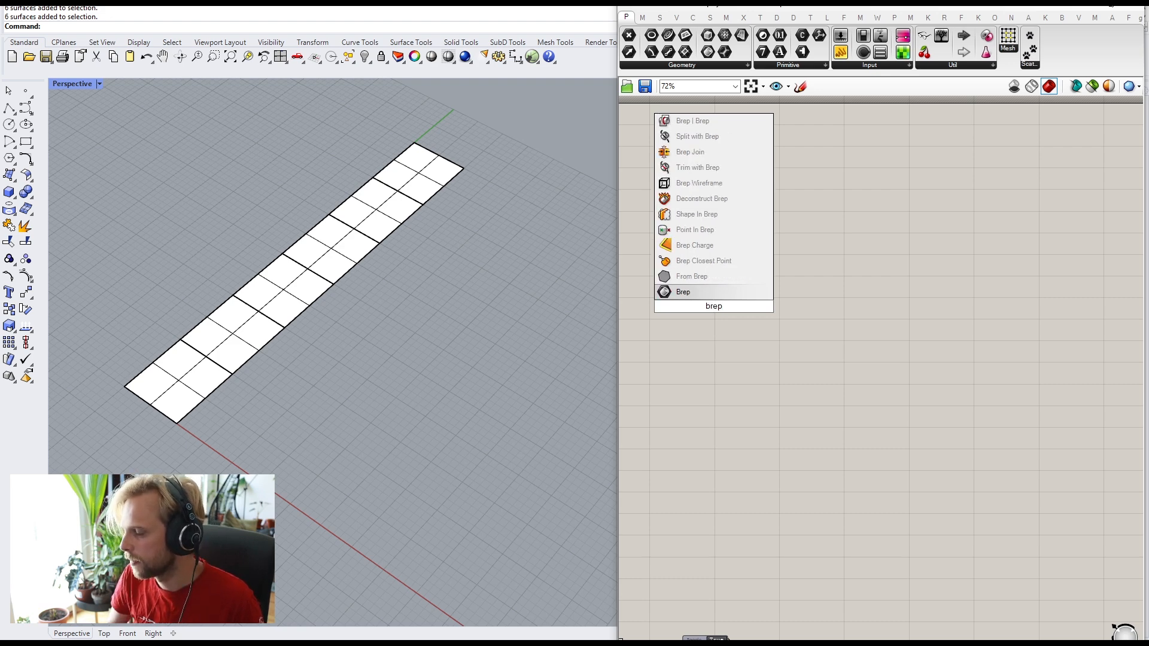
click(706, 292)
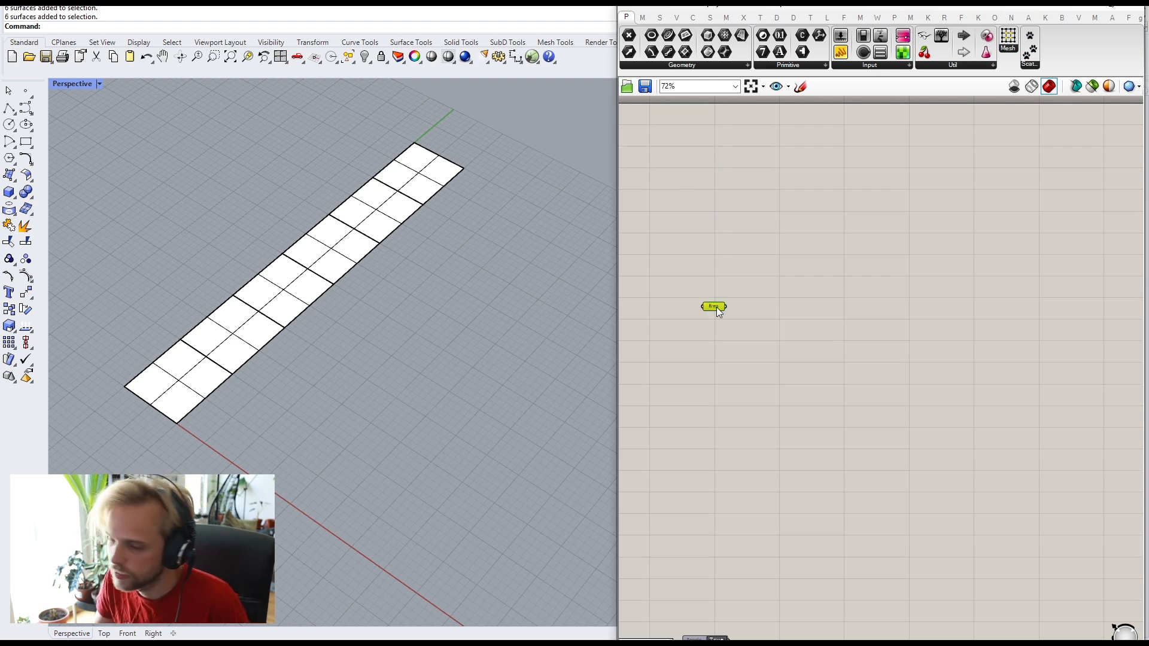
Step: Reference all six square Rhino surfaces in the Brep parameter as multiple Breps
right_click(719, 313)
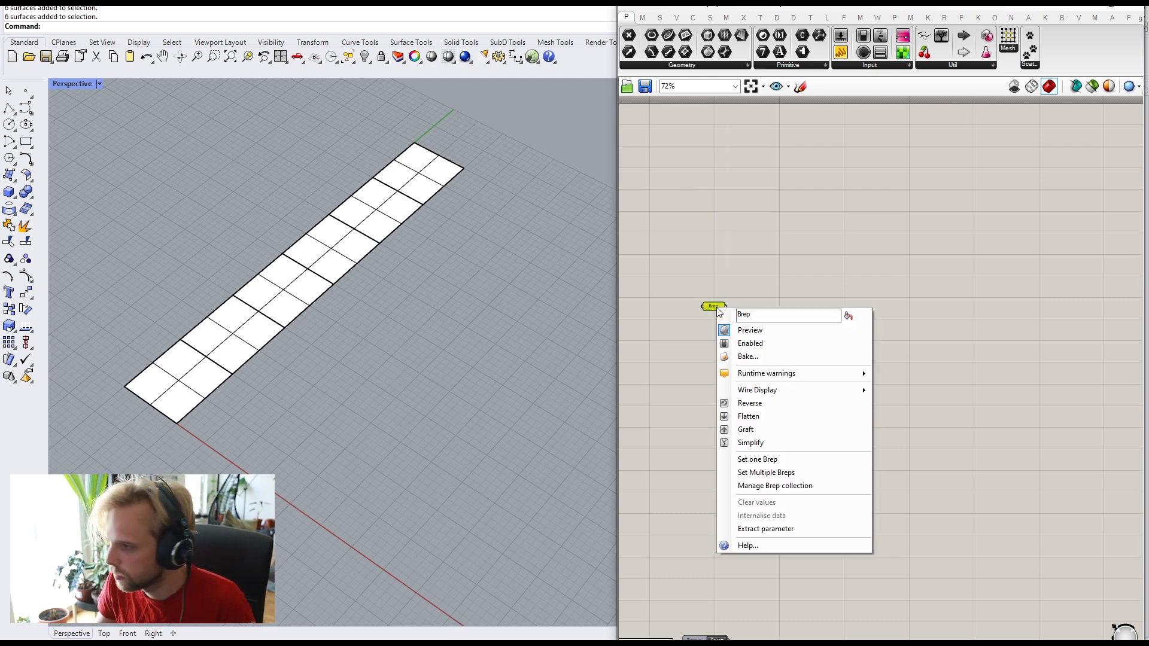
click(755, 473)
drag(512, 416, 142, 163)
key(Return)
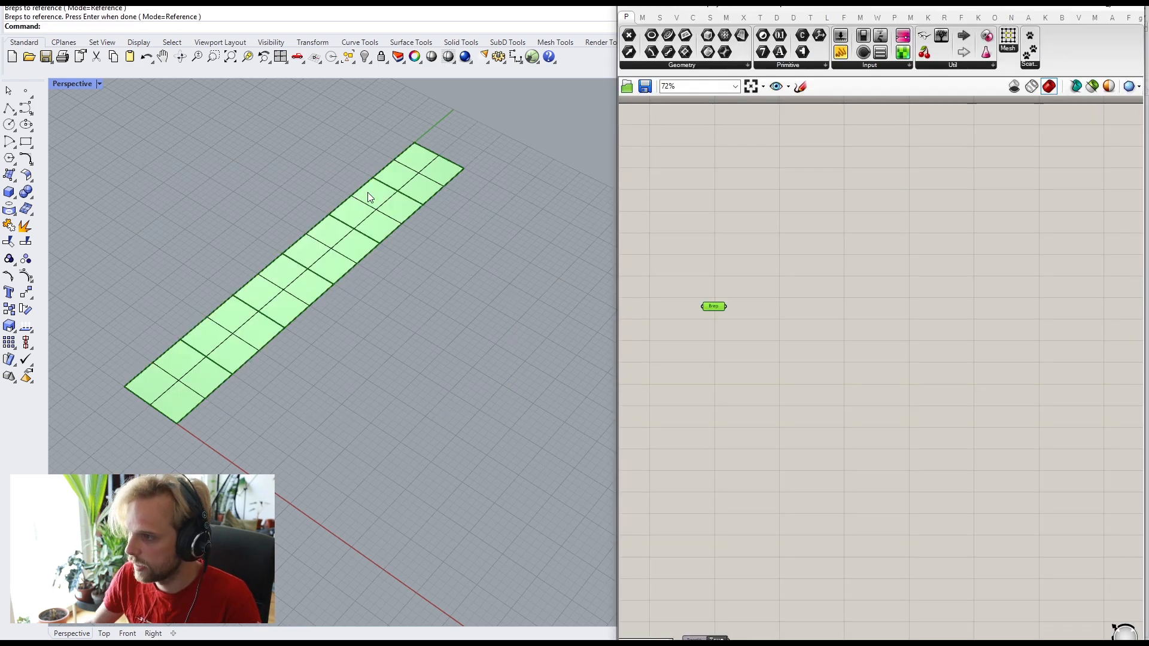
drag(706, 311, 711, 295)
click(715, 254)
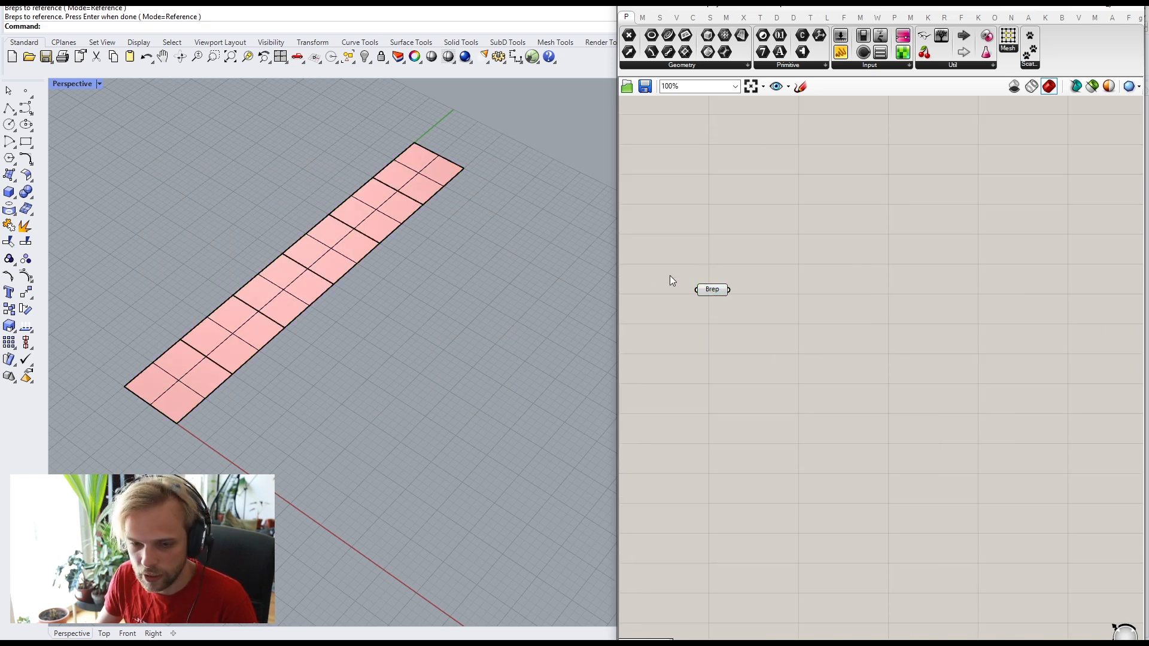
Step: Hide the six original Rhino surfaces and shift the Brep parameter slightly on the canvas
click(235, 299)
click(344, 377)
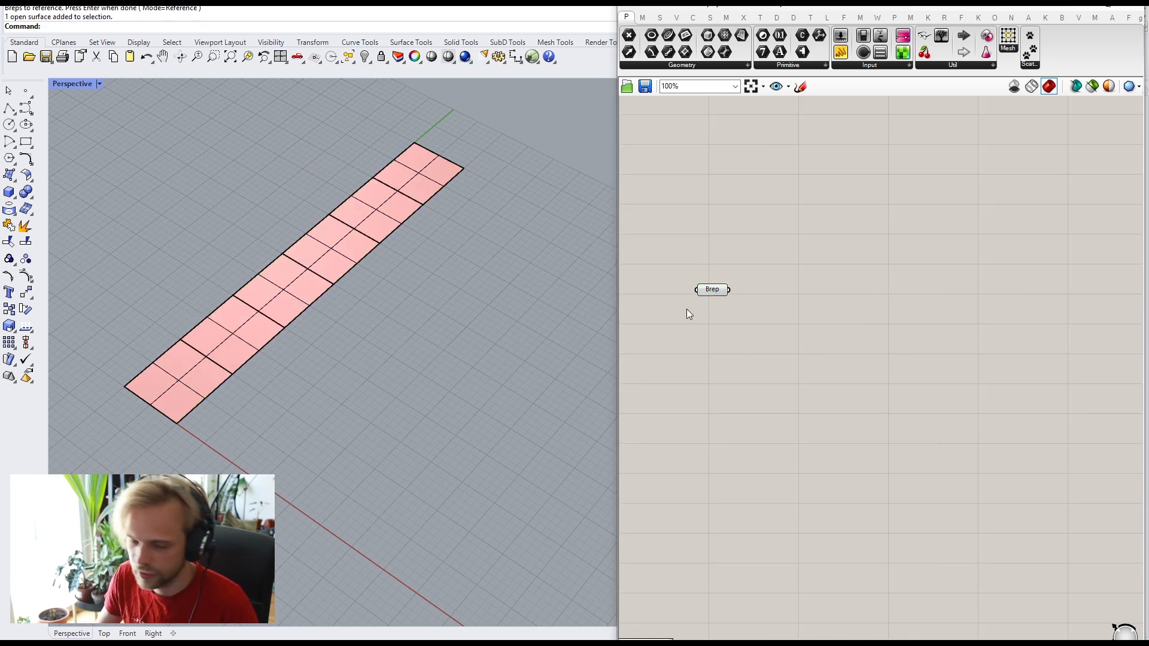
drag(719, 292, 729, 279)
drag(554, 474, 142, 146)
key(ctrl+h)
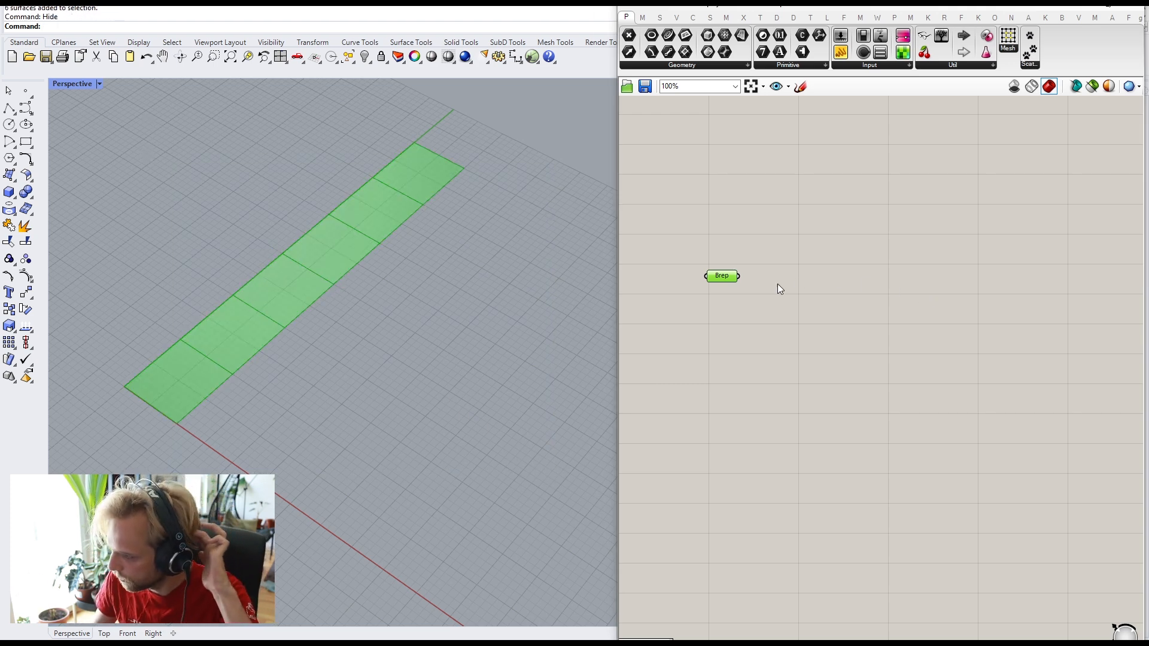
click(721, 286)
scroll(721, 286, up, 2)
drag(723, 276, 736, 285)
click(810, 280)
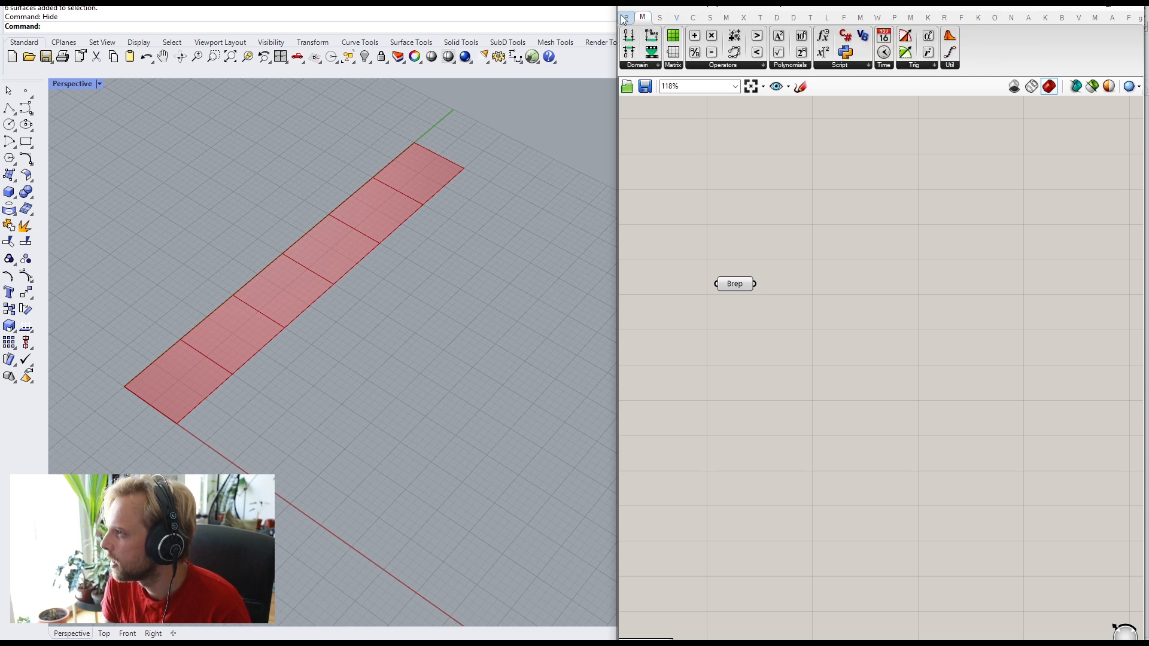
Step: Sketch a beam with downward arrows above and outward arrows below, plus its sagging shape, and discard the sketch
click(800, 86)
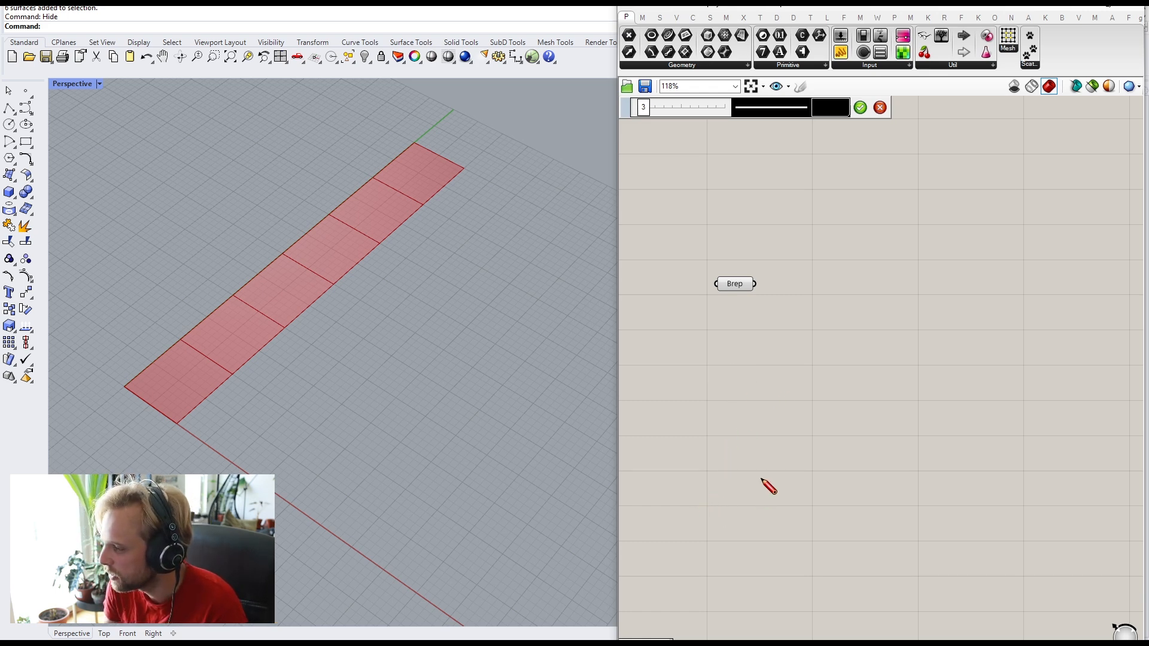
mouse_move(691, 485)
mouse_down()
mouse_move(985, 494)
mouse_move(998, 449)
mouse_move(779, 446)
mouse_move(695, 464)
mouse_move(696, 495)
mouse_up()
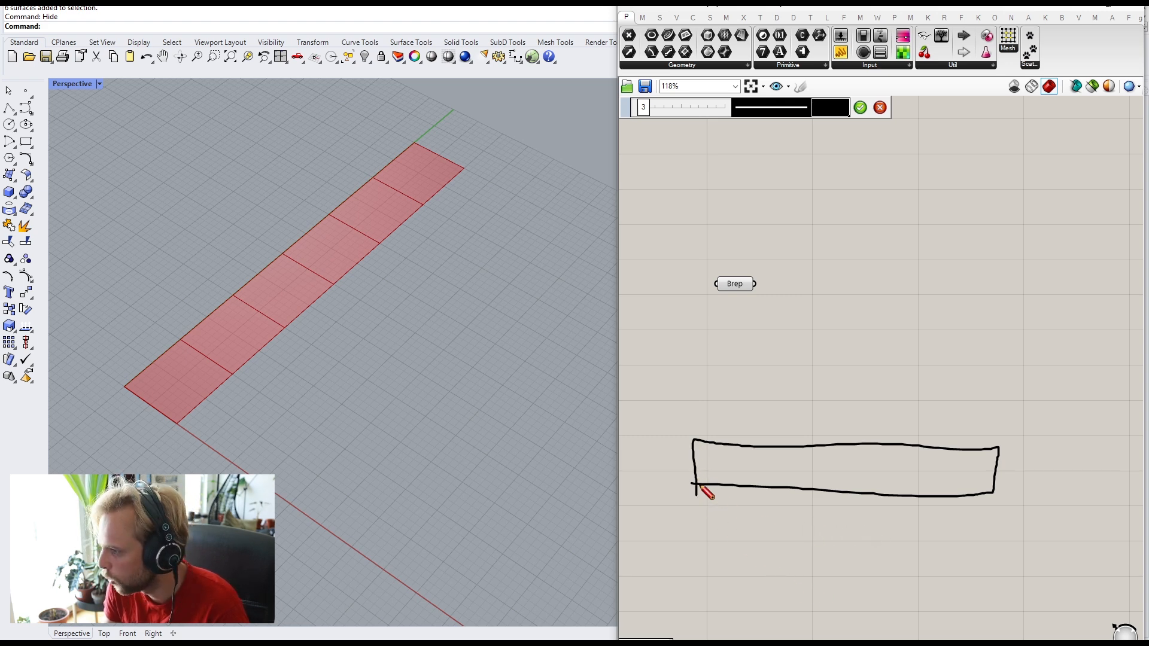
drag(701, 485, 977, 499)
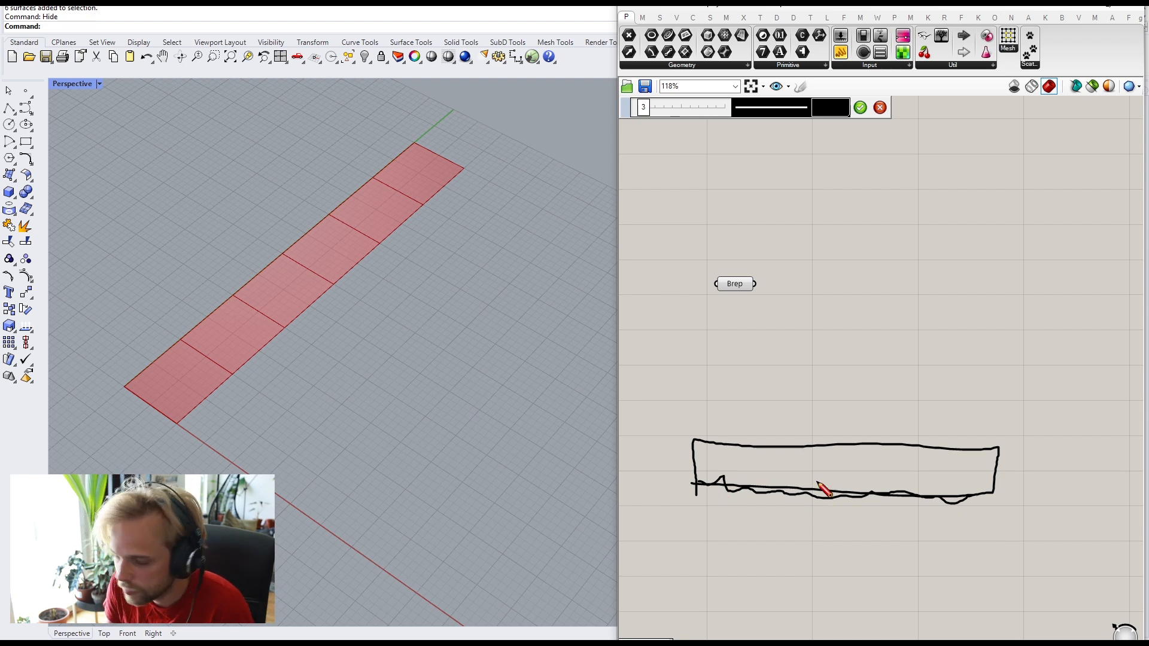
drag(798, 511, 705, 507)
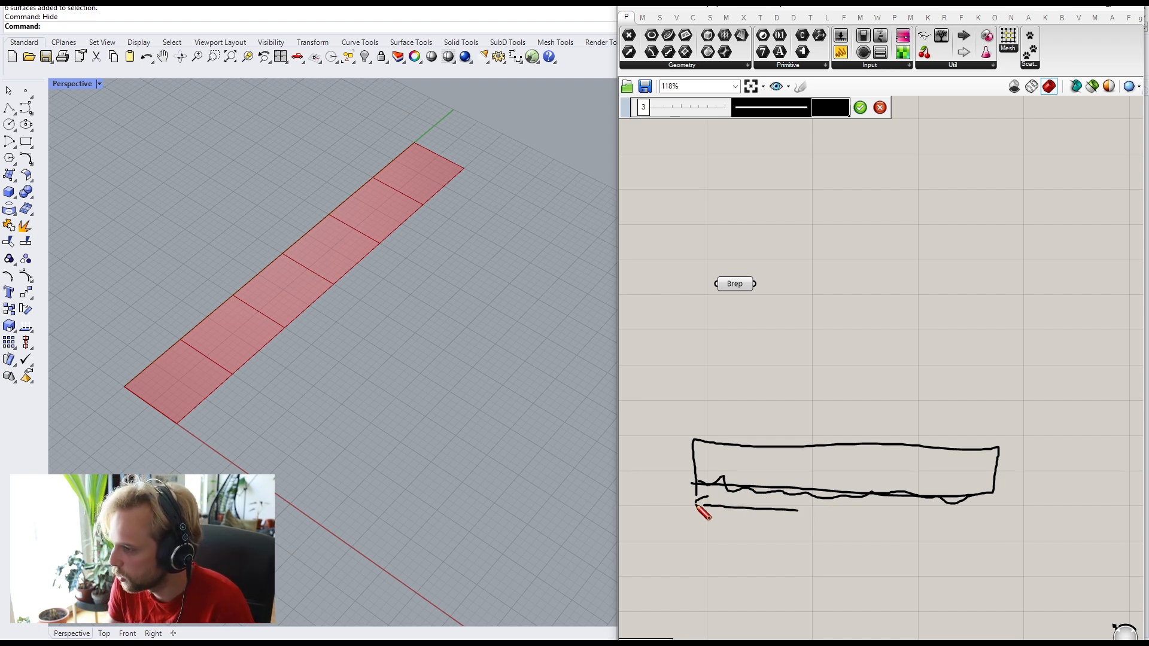
mouse_move(920, 519)
mouse_down()
mouse_move(1001, 521)
mouse_move(981, 533)
mouse_up()
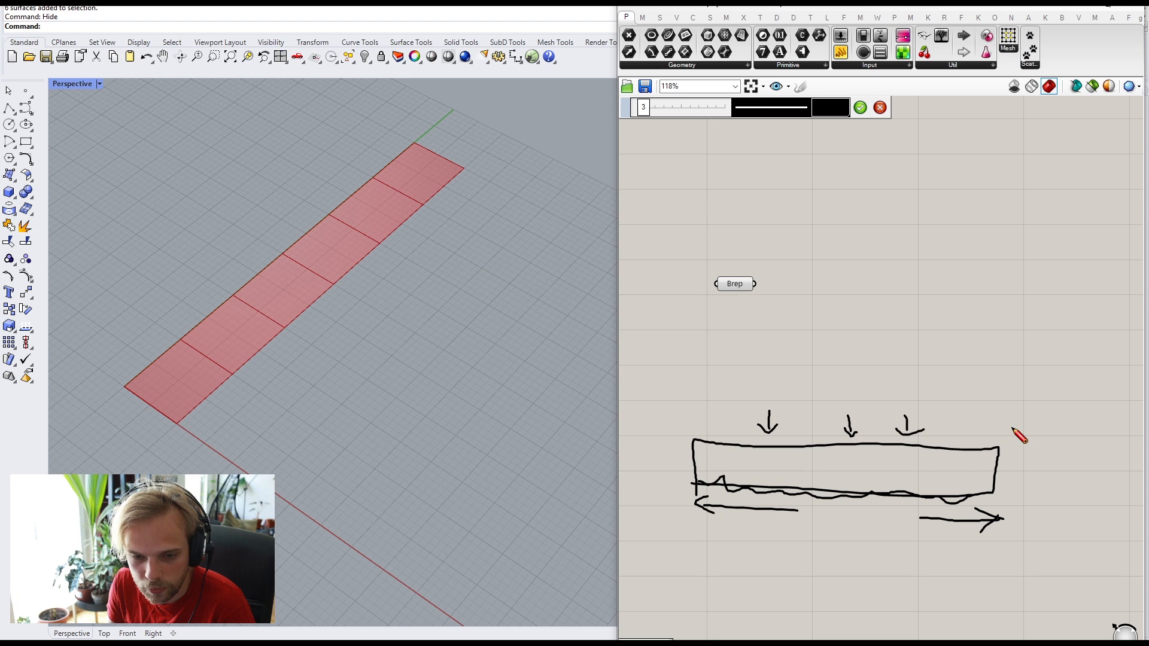
mouse_move(784, 306)
mouse_down()
mouse_move(977, 342)
mouse_move(1021, 299)
mouse_move(938, 327)
mouse_move(826, 312)
mouse_up()
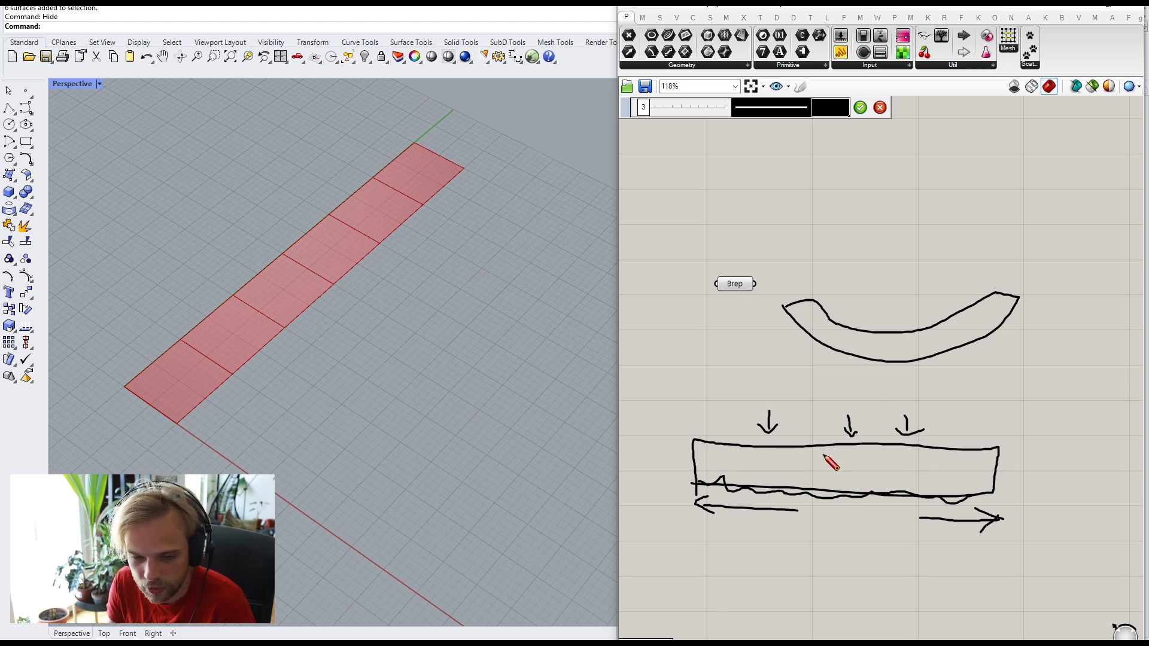
click(880, 108)
Step: Sketch a horizontal baseline divided by short tick marks, with a row of separate dashes above it
click(801, 88)
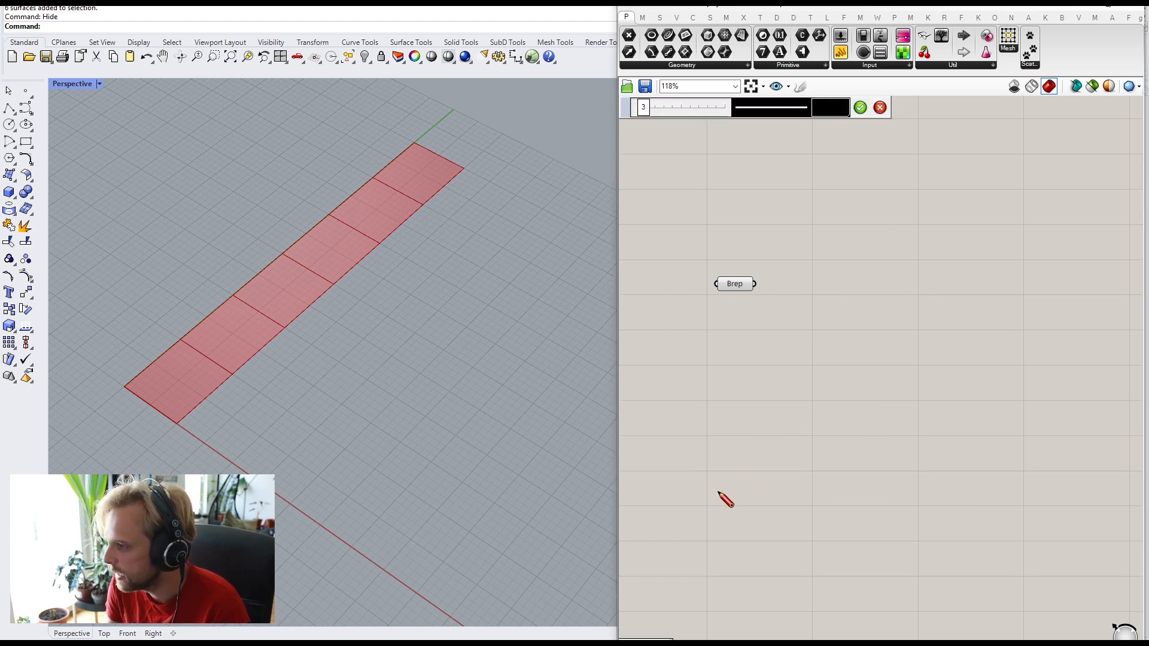
drag(699, 491, 1061, 495)
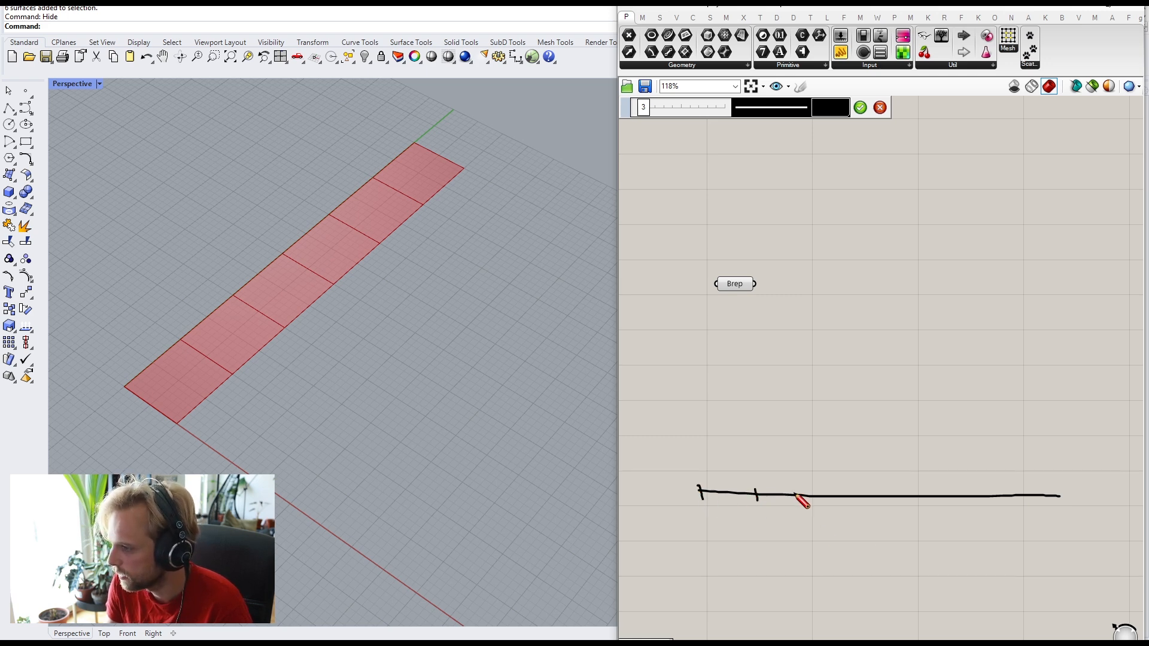
mouse_move(818, 482)
mouse_down()
mouse_move(826, 512)
mouse_move(883, 513)
mouse_up()
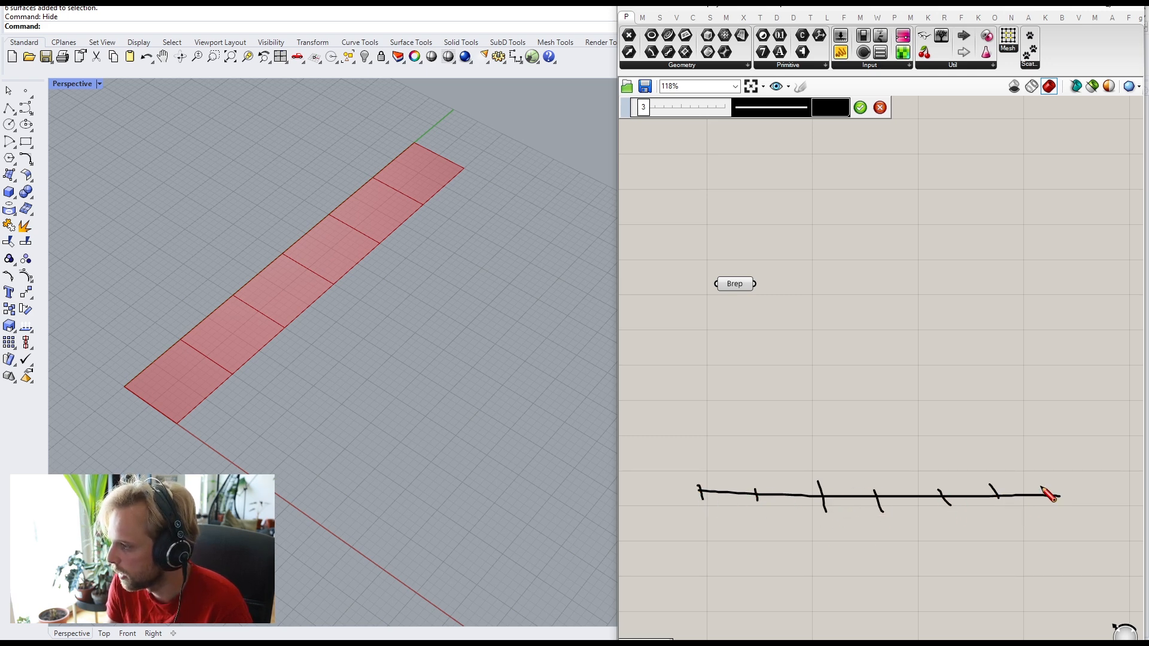
drag(1055, 484, 1064, 508)
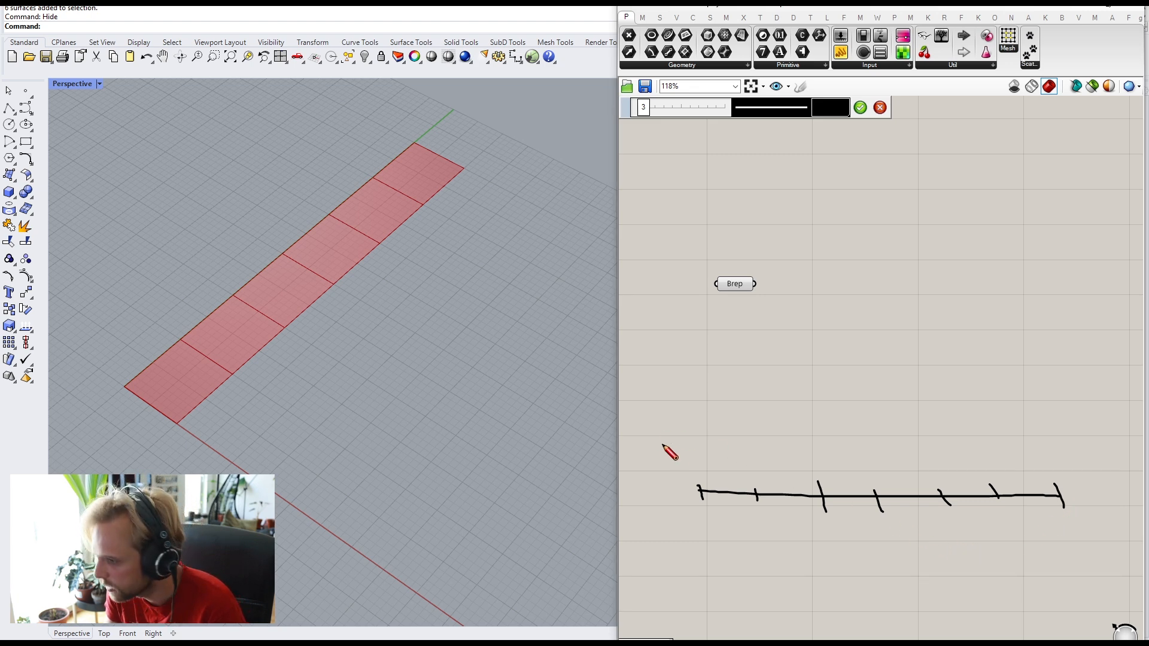
drag(694, 437, 873, 442)
drag(895, 442, 930, 443)
drag(958, 445, 1046, 446)
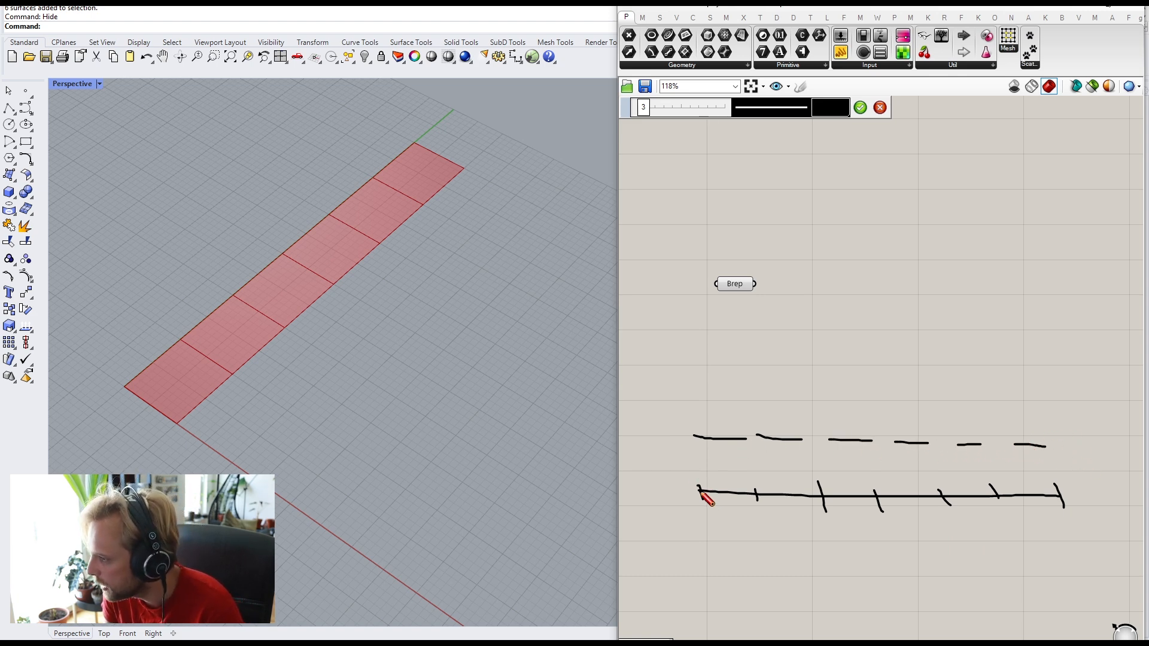
Step: Connect the dashes to the baseline with vertical and crossing diagonal strokes, forming a row of cross-braced cells
mouse_move(699, 490)
mouse_down()
mouse_move(698, 436)
mouse_move(751, 442)
mouse_move(770, 494)
mouse_up()
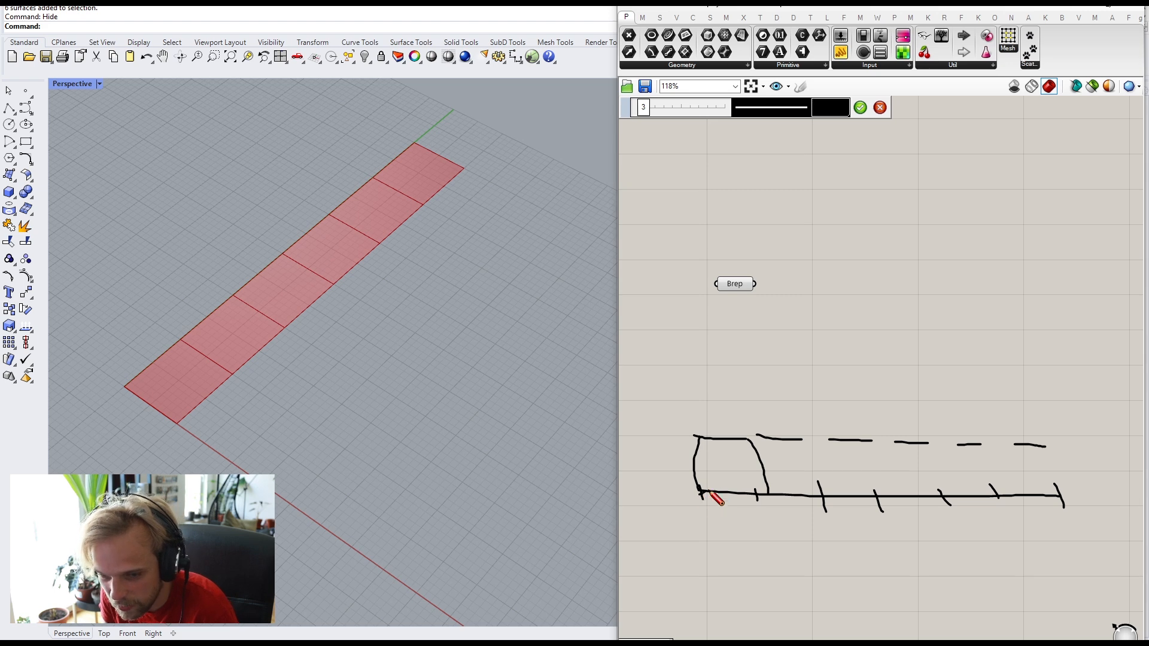
drag(701, 492, 750, 455)
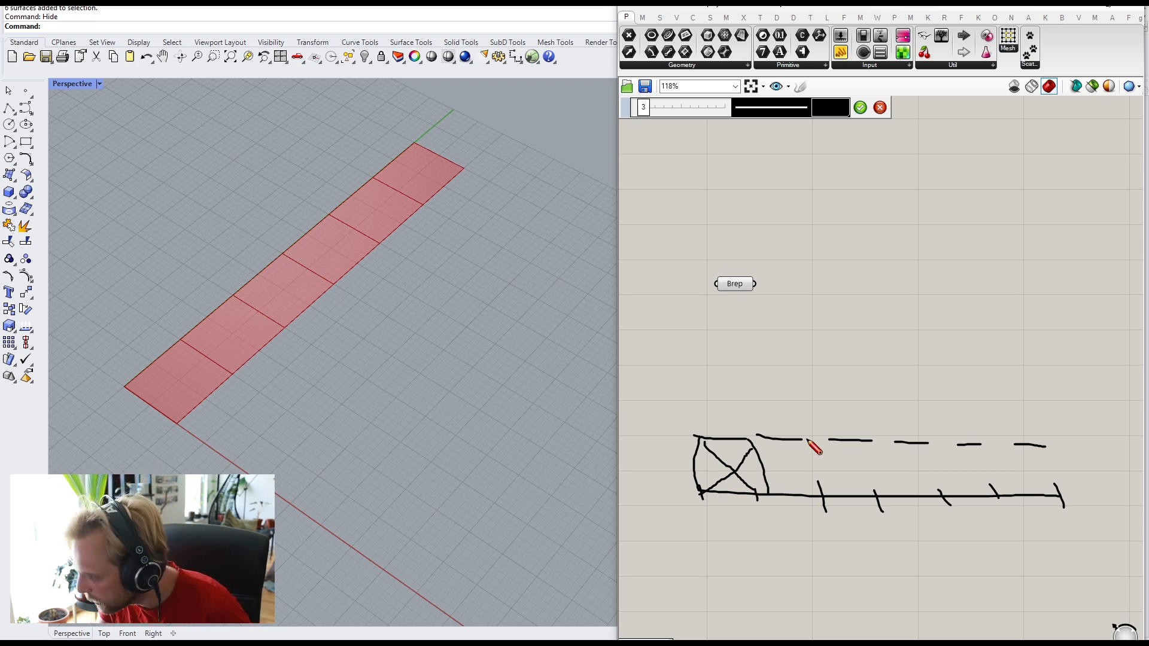
drag(806, 440, 762, 496)
drag(759, 449, 825, 496)
drag(817, 449, 867, 495)
mouse_move(931, 447)
mouse_down()
mouse_move(878, 490)
mouse_move(931, 493)
mouse_up()
mouse_move(982, 446)
mouse_down()
mouse_move(956, 483)
mouse_move(992, 497)
mouse_up()
mouse_move(1047, 451)
mouse_down()
mouse_move(1000, 486)
mouse_move(1067, 481)
mouse_up()
drag(985, 439, 1010, 492)
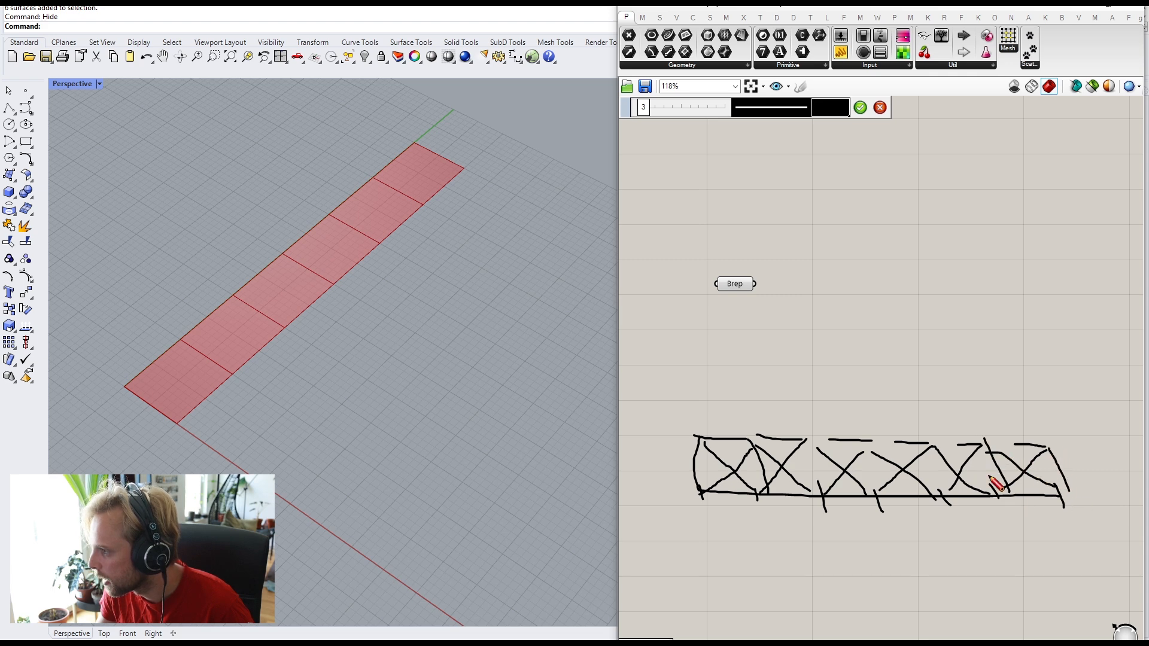
drag(932, 443, 947, 493)
drag(872, 453, 878, 496)
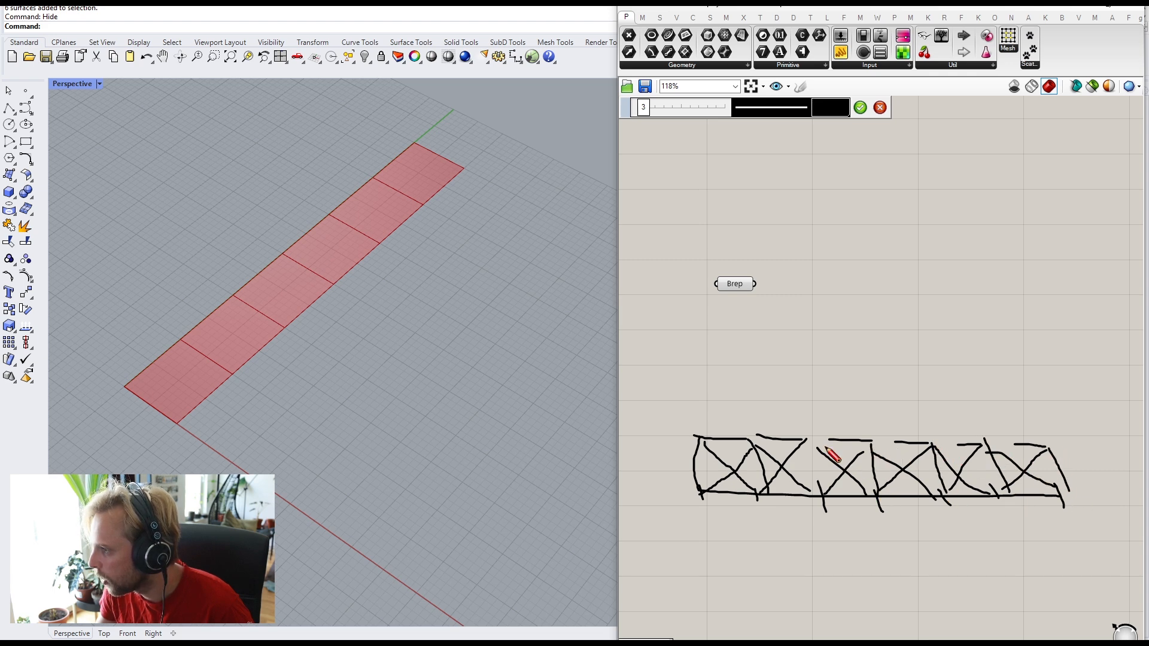
drag(817, 436, 828, 492)
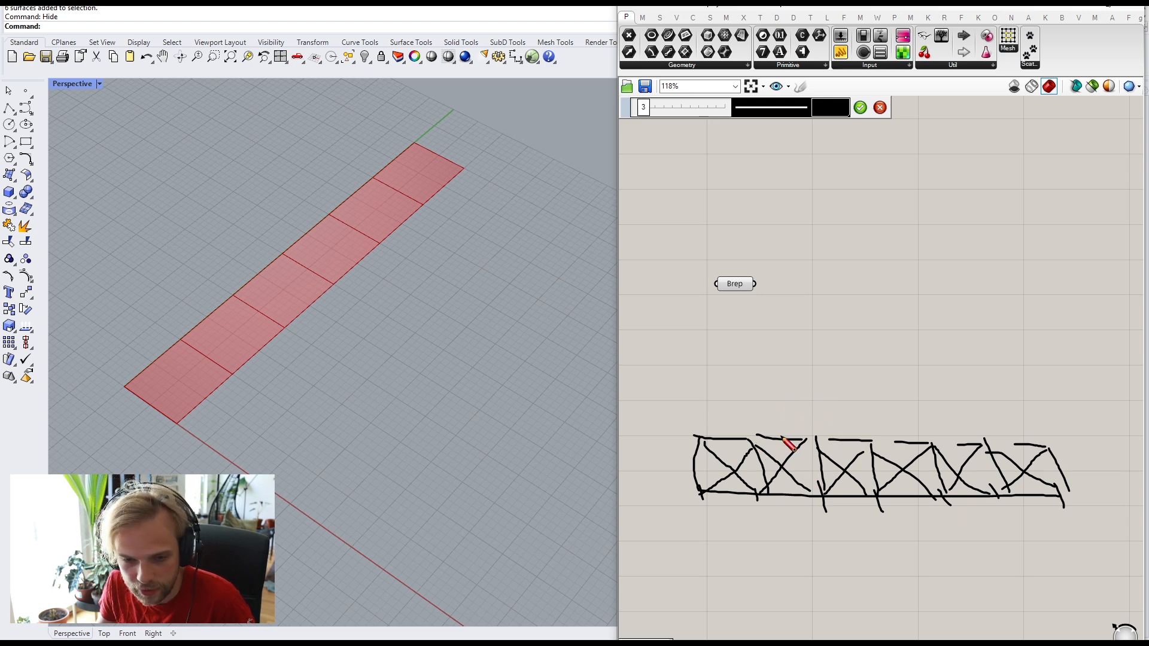
Step: Sketch a second long strip above the braced row and divide it into cells with vertical lines
mouse_move(679, 382)
mouse_down()
mouse_move(929, 385)
mouse_move(1049, 367)
mouse_move(822, 333)
mouse_move(688, 367)
mouse_move(680, 382)
mouse_up()
drag(736, 340, 736, 379)
drag(793, 329, 794, 381)
drag(837, 334, 836, 386)
mouse_move(892, 330)
mouse_down()
mouse_move(892, 356)
mouse_move(950, 385)
mouse_up()
drag(995, 334, 1008, 388)
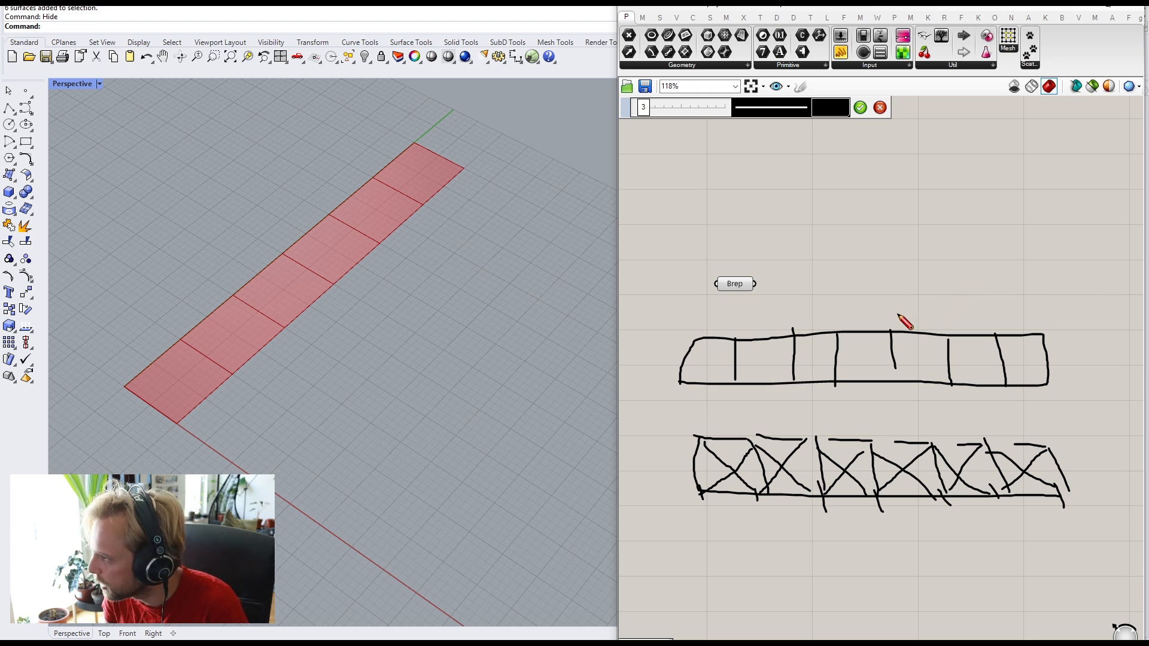
Step: Add opposing arrows above and below the divided strip and a thin bent strip above it, and discard the sketch
mouse_move(898, 314)
mouse_down()
mouse_move(1009, 311)
mouse_move(982, 327)
mouse_up()
mouse_move(958, 405)
mouse_down()
mouse_move(860, 403)
mouse_move(879, 422)
mouse_up()
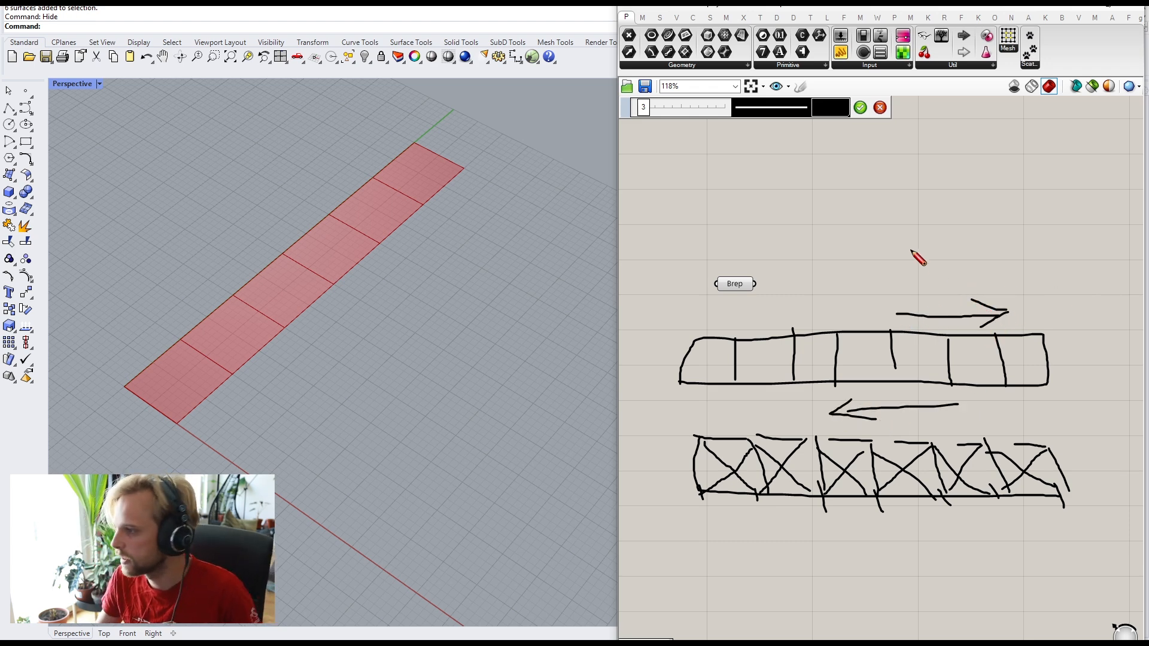
mouse_move(802, 253)
mouse_down()
mouse_move(1020, 253)
mouse_move(1106, 235)
mouse_up()
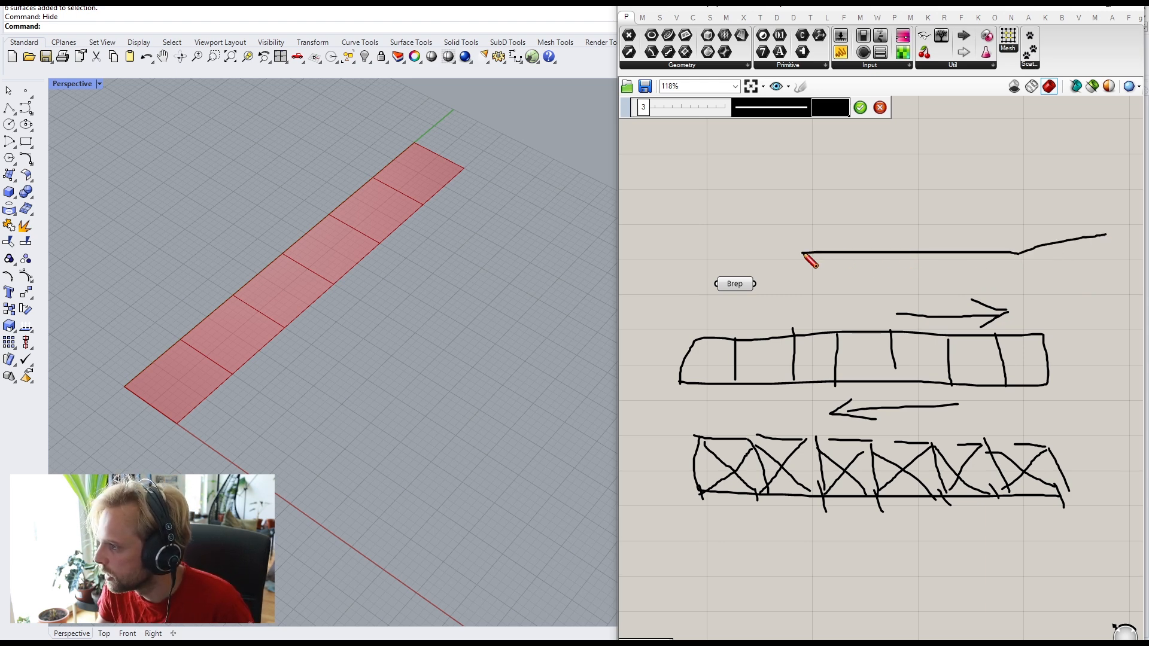
mouse_move(804, 254)
mouse_down()
mouse_move(899, 237)
mouse_move(1090, 236)
mouse_up()
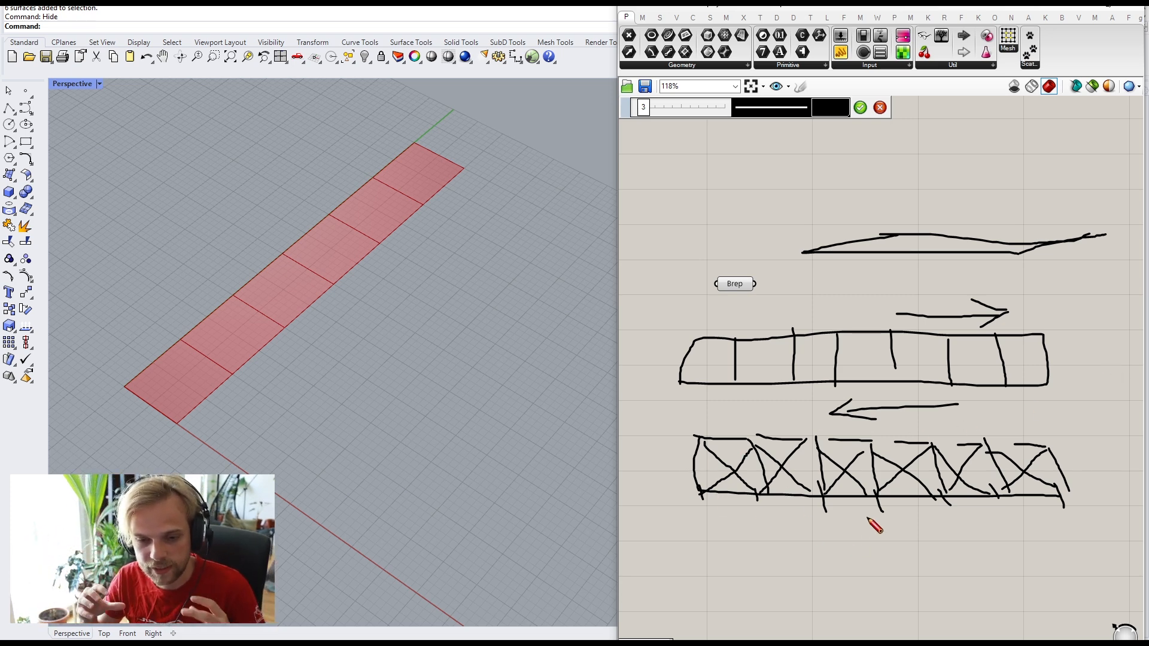
click(879, 108)
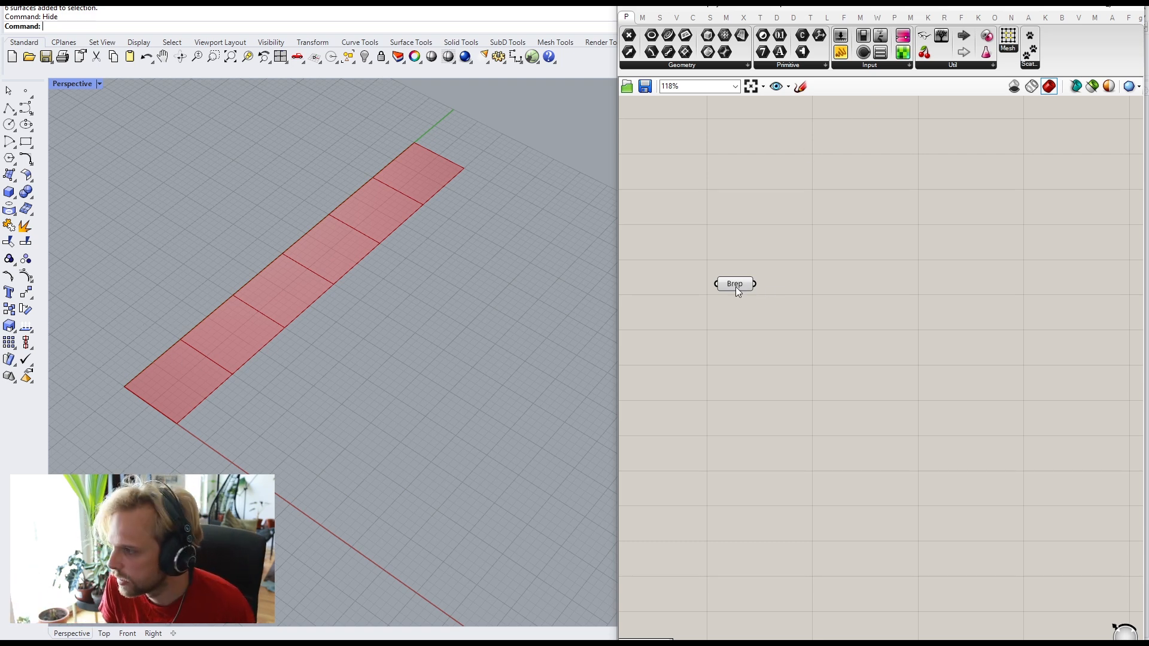
Step: Move the Brep parameter slightly on the canvas and clear its selection
drag(735, 286, 749, 292)
click(812, 347)
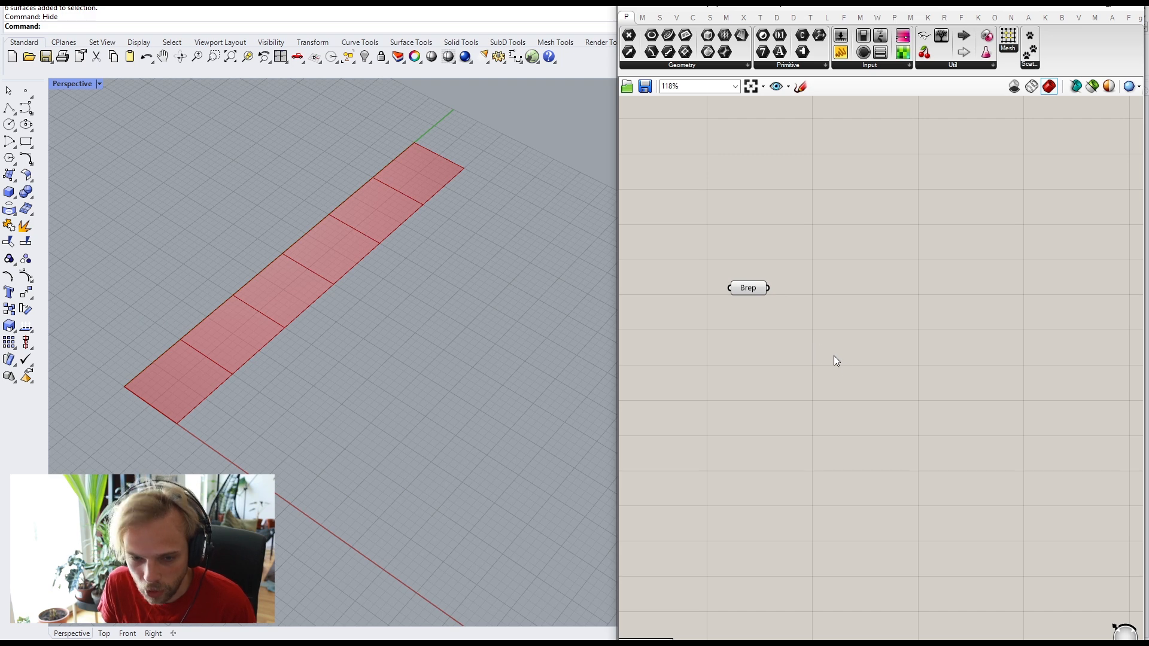
Step: Add a Move component and place it well below the Brep parameter
double_click(857, 380)
text(move)
key(Return)
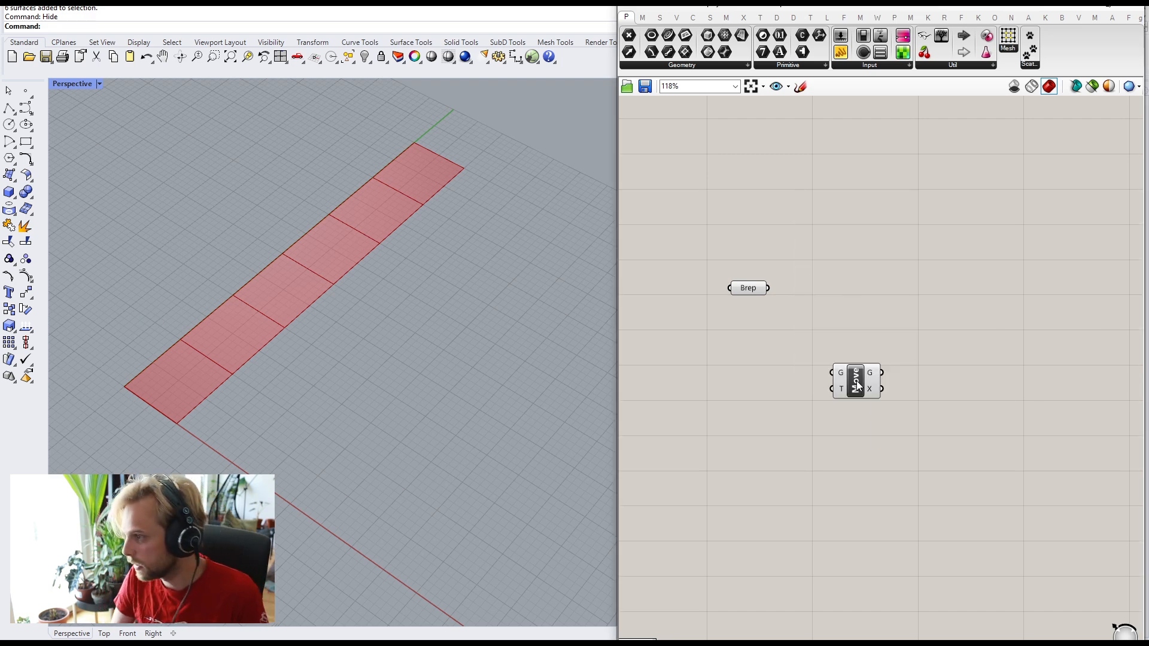
drag(865, 381, 856, 363)
drag(749, 291, 733, 292)
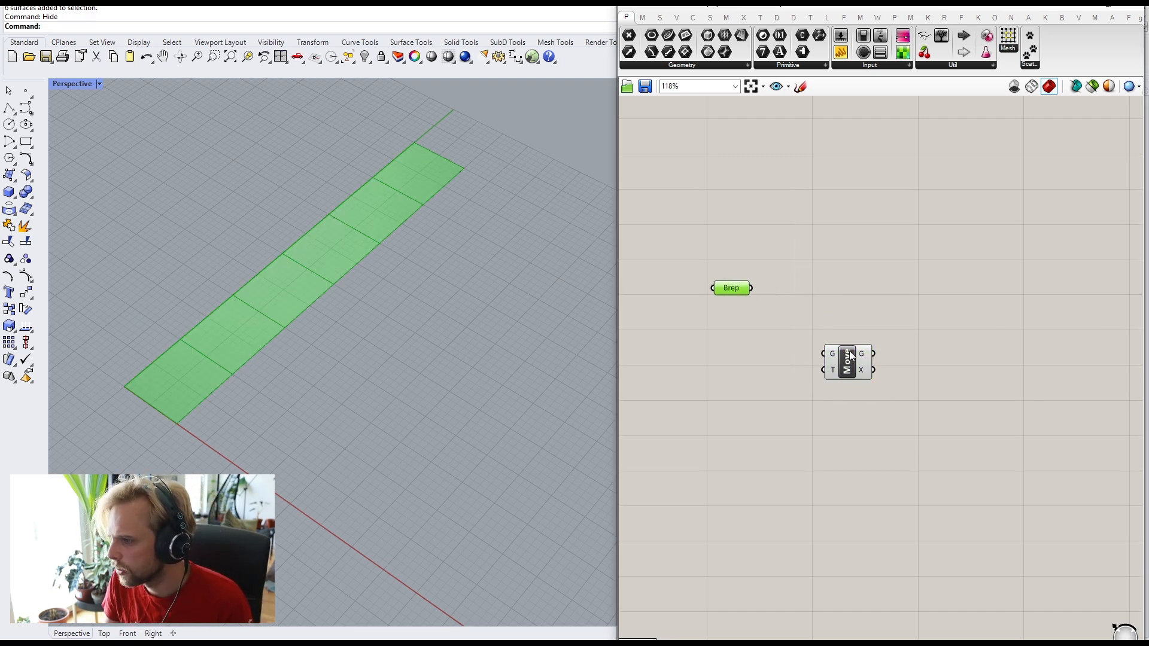
drag(850, 358, 947, 479)
drag(736, 290, 736, 288)
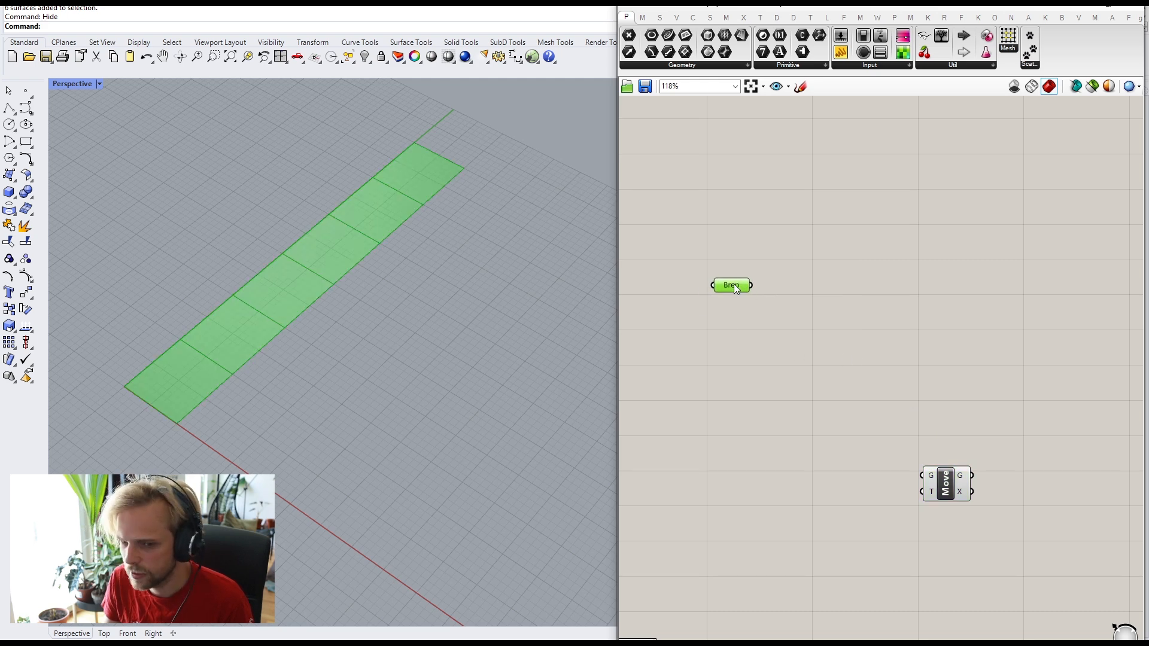
mouse_move(736, 288)
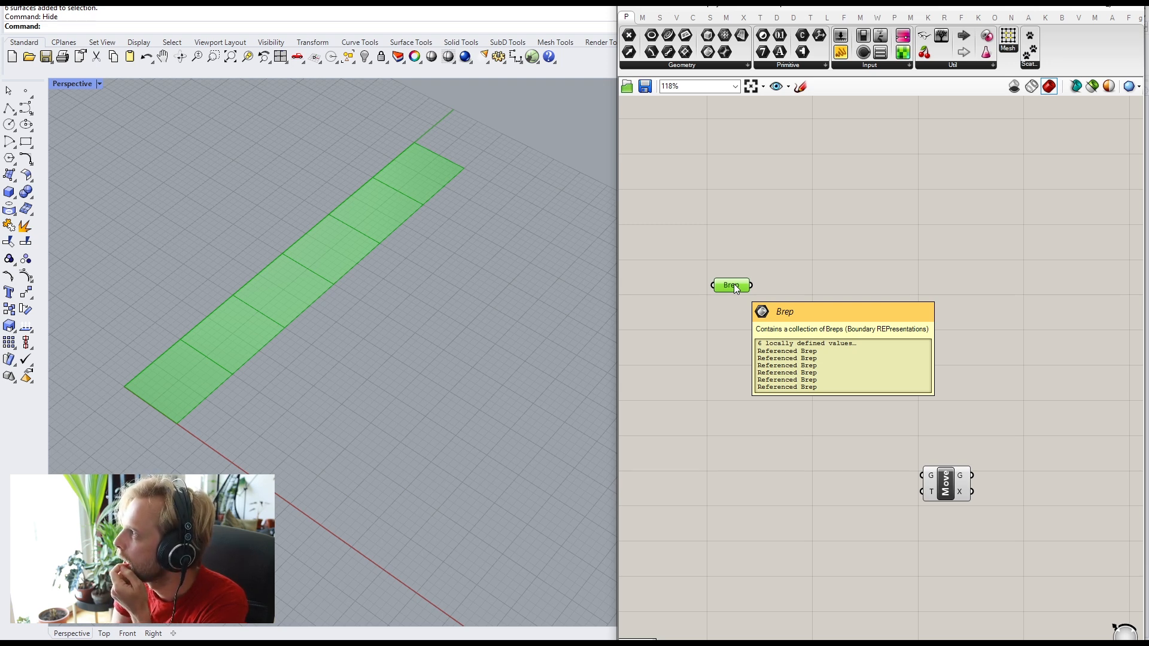
Step: Add a Simple Mesh component and feed it the referenced Breps
double_click(777, 354)
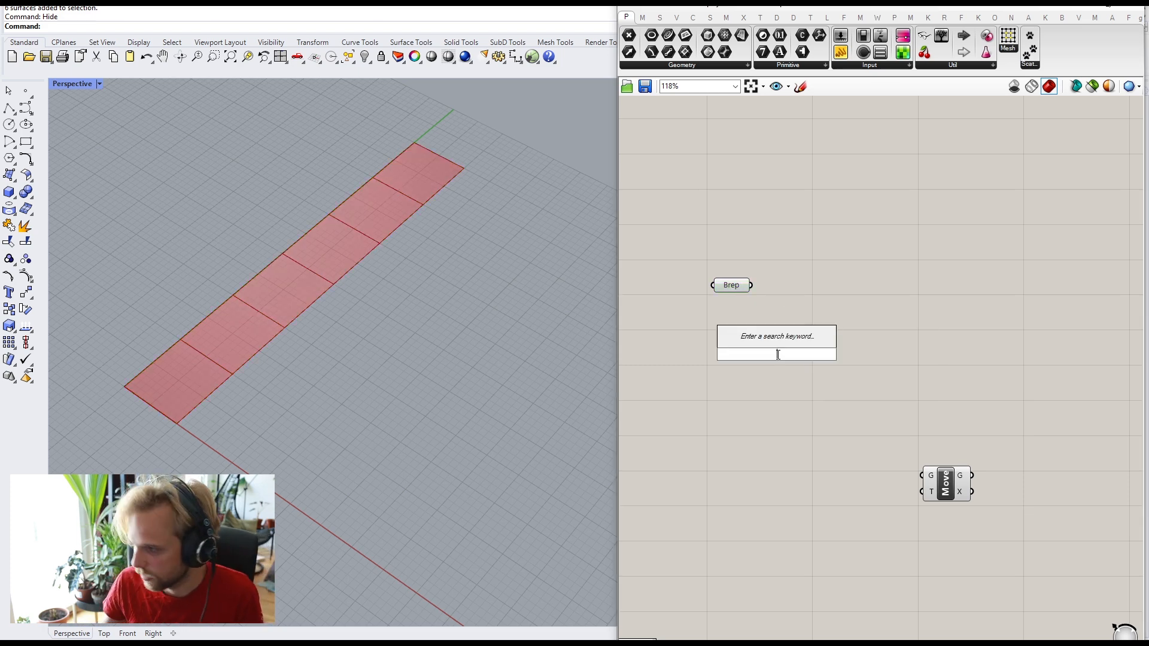
text(sim)
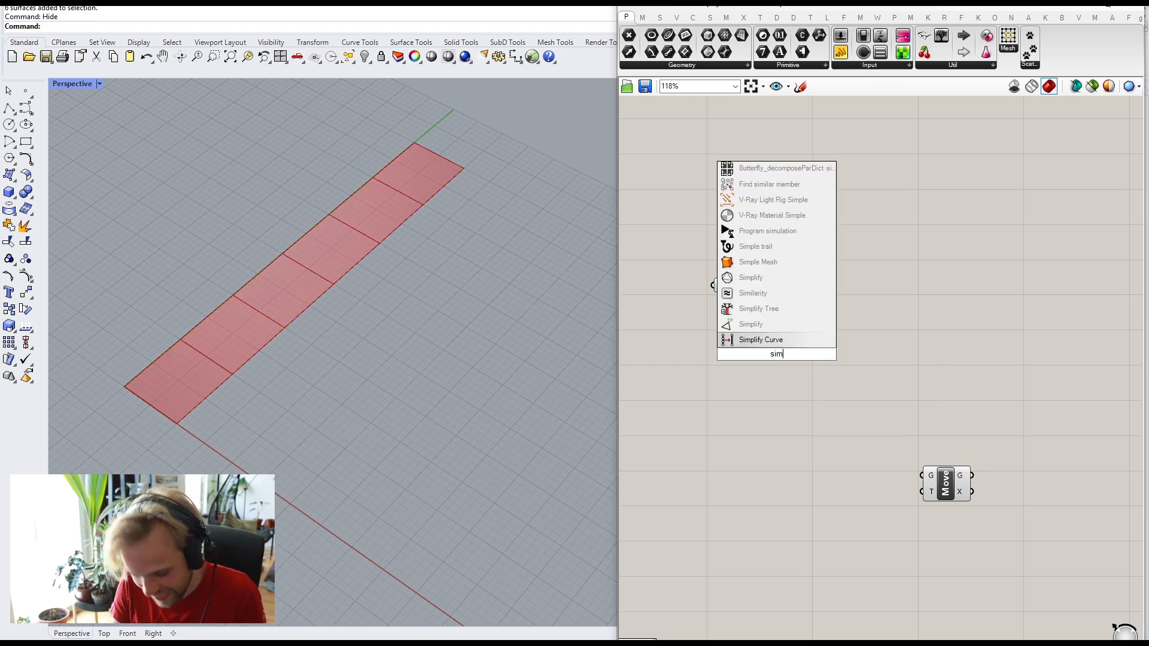
text(ple mesh)
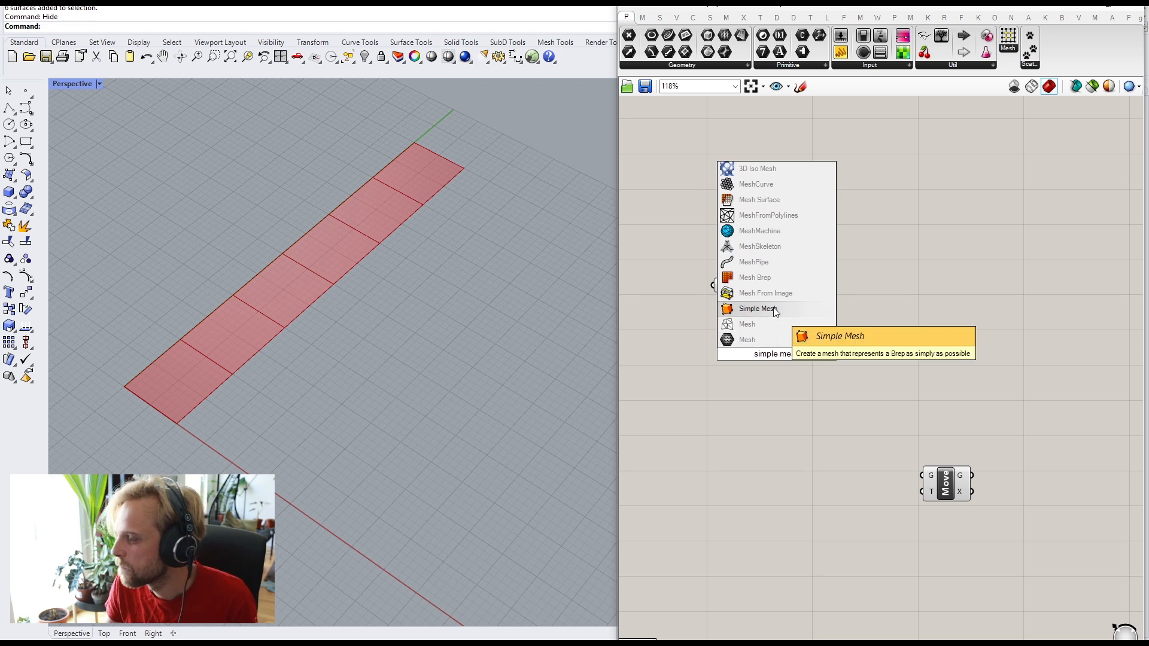
click(771, 317)
drag(751, 285, 790, 292)
mouse_move(803, 286)
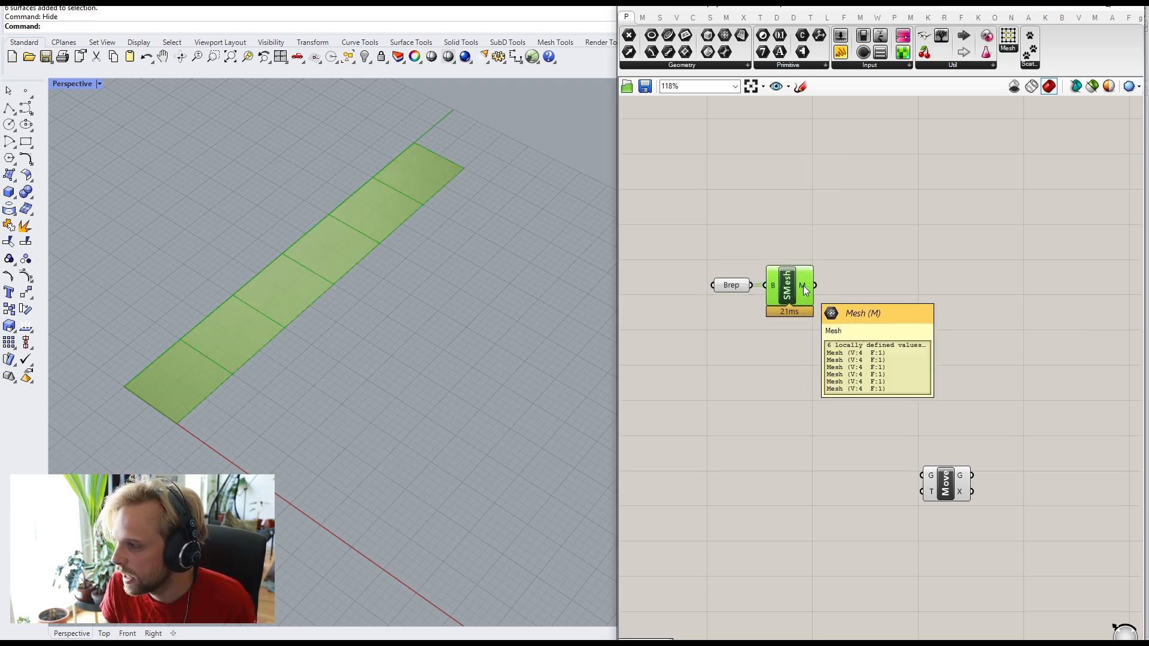
Step: Add a Mesh Join component and connect the Simple Mesh output to it
double_click(860, 337)
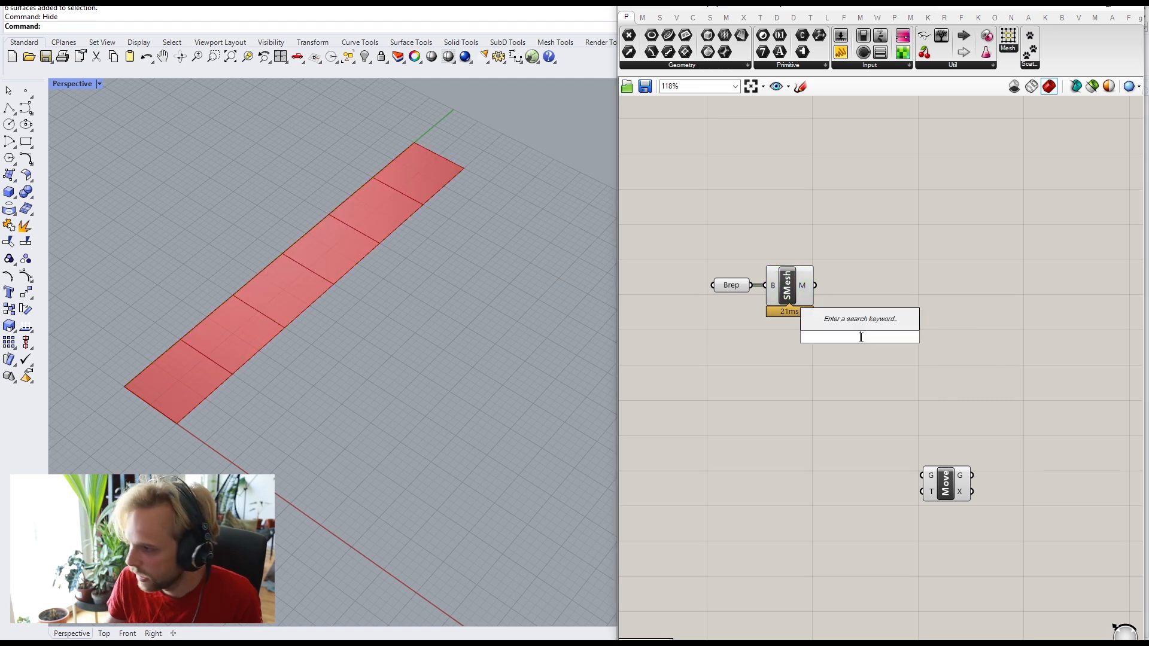
text(join mesh)
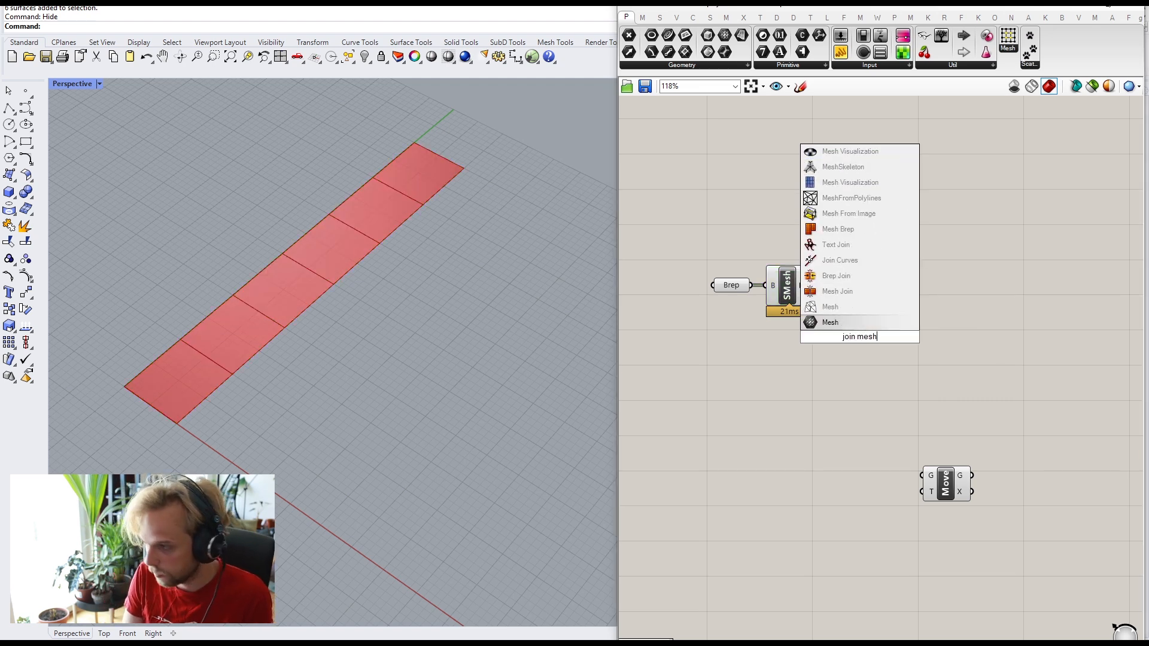
click(855, 293)
drag(815, 285, 874, 292)
click(862, 330)
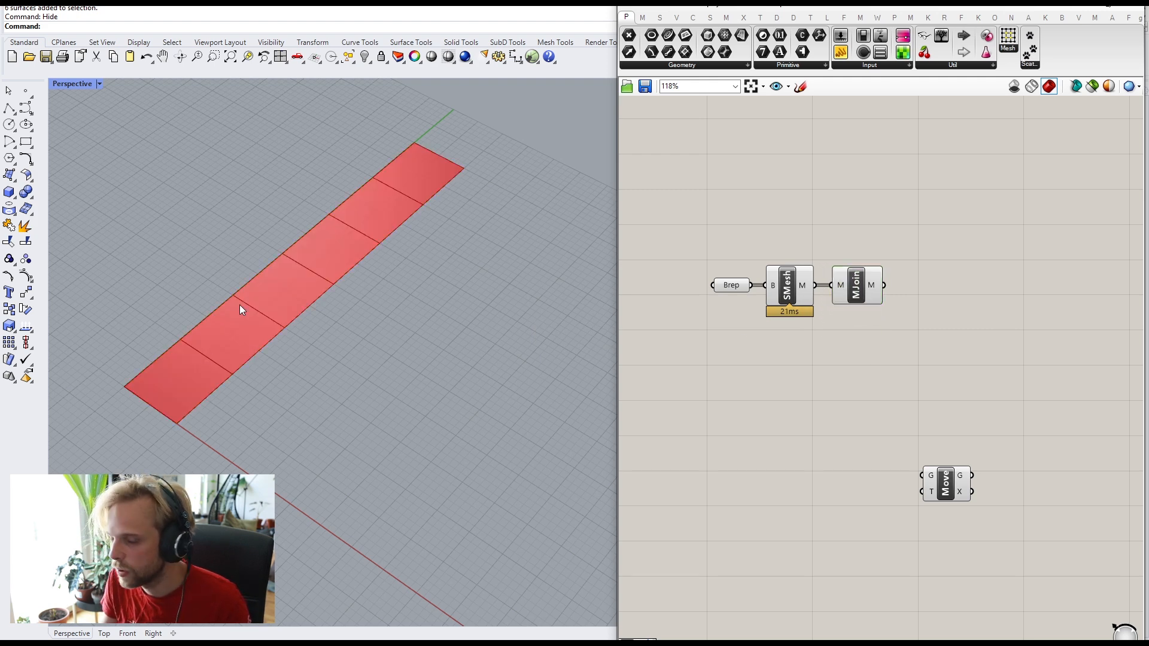
Step: Turn off the preview of the Brep parameter and the Simple Mesh component
drag(832, 367, 717, 257)
middle_click(748, 260)
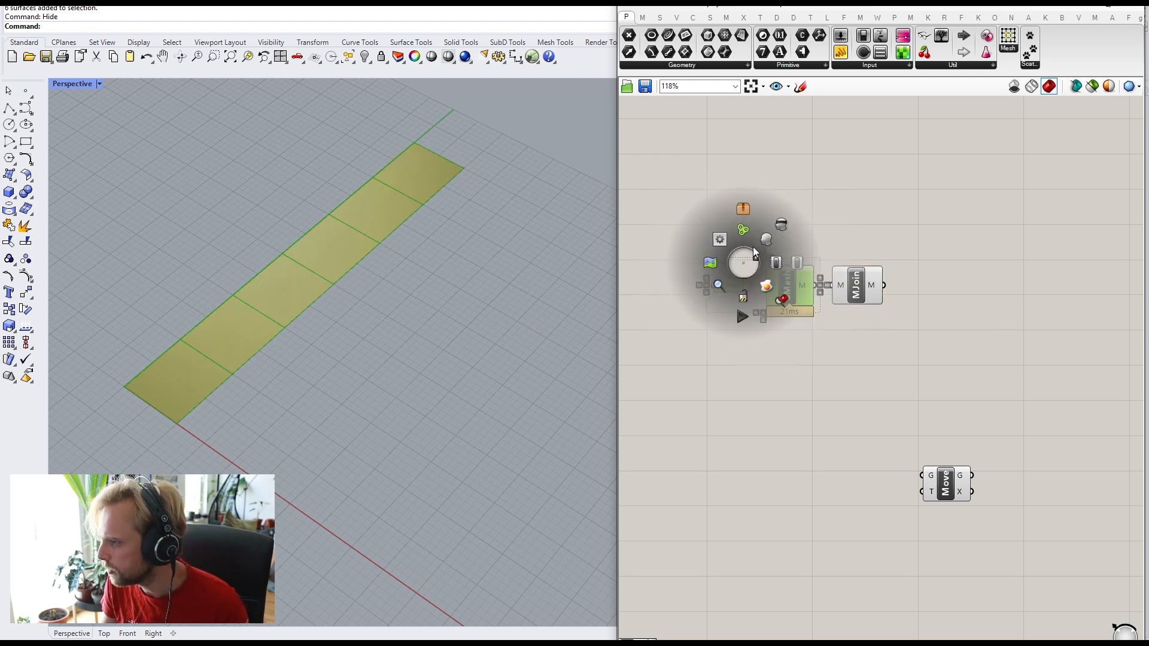
click(794, 225)
click(862, 290)
click(929, 311)
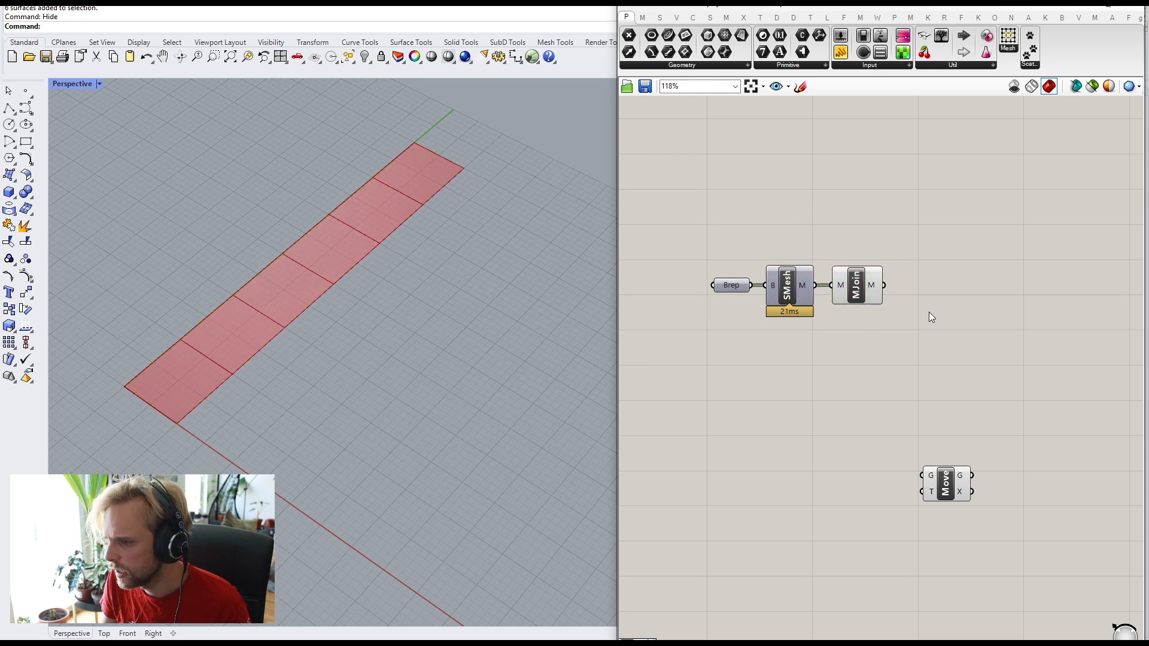
Step: Connect the joined mesh to the geometry input of Move and place Move closer to Mesh Join
drag(884, 285, 922, 475)
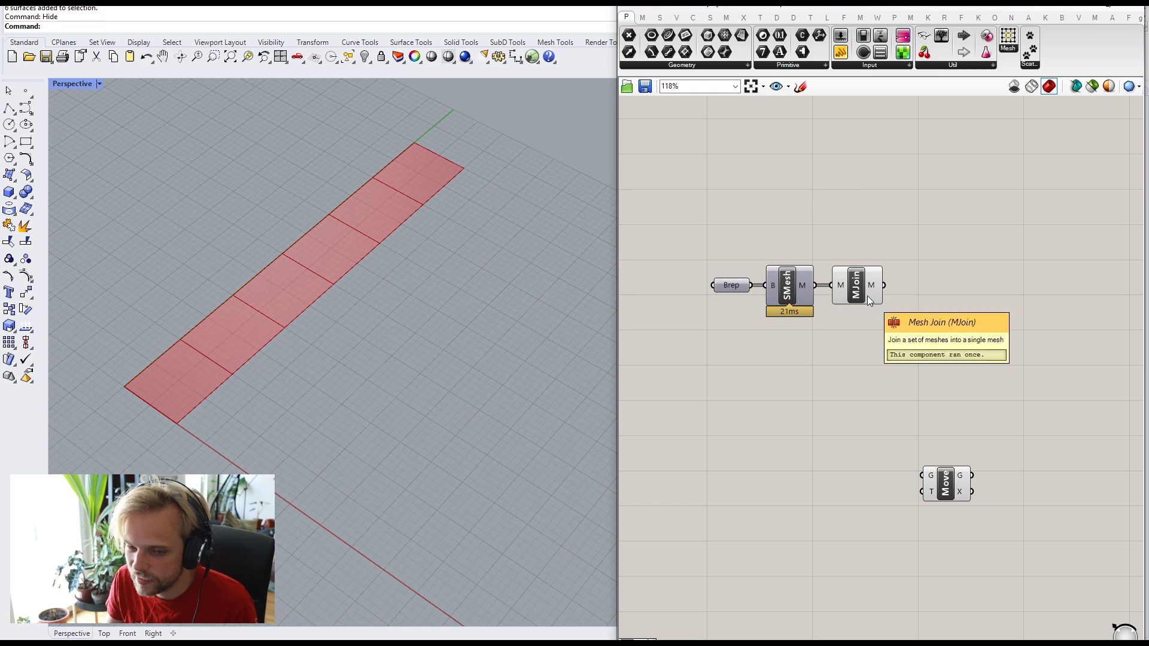
drag(884, 285, 940, 374)
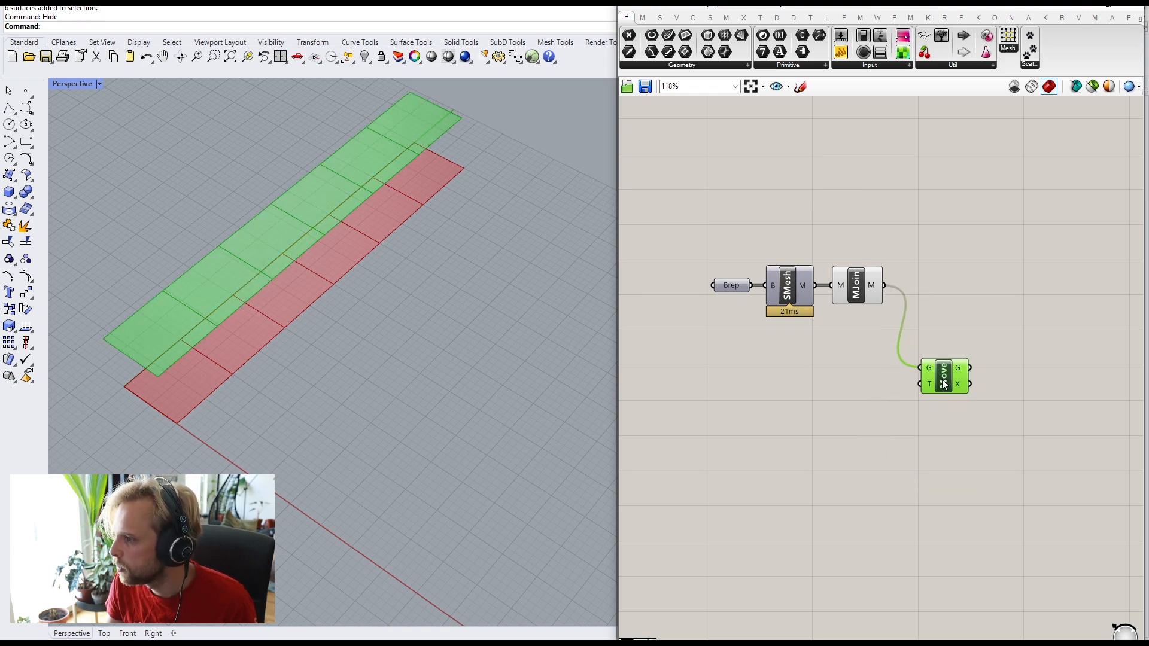
click(940, 301)
right_drag(277, 271, 266, 326)
Step: Add a Unit Z vector and connect it to the translation input of Move
double_click(857, 389)
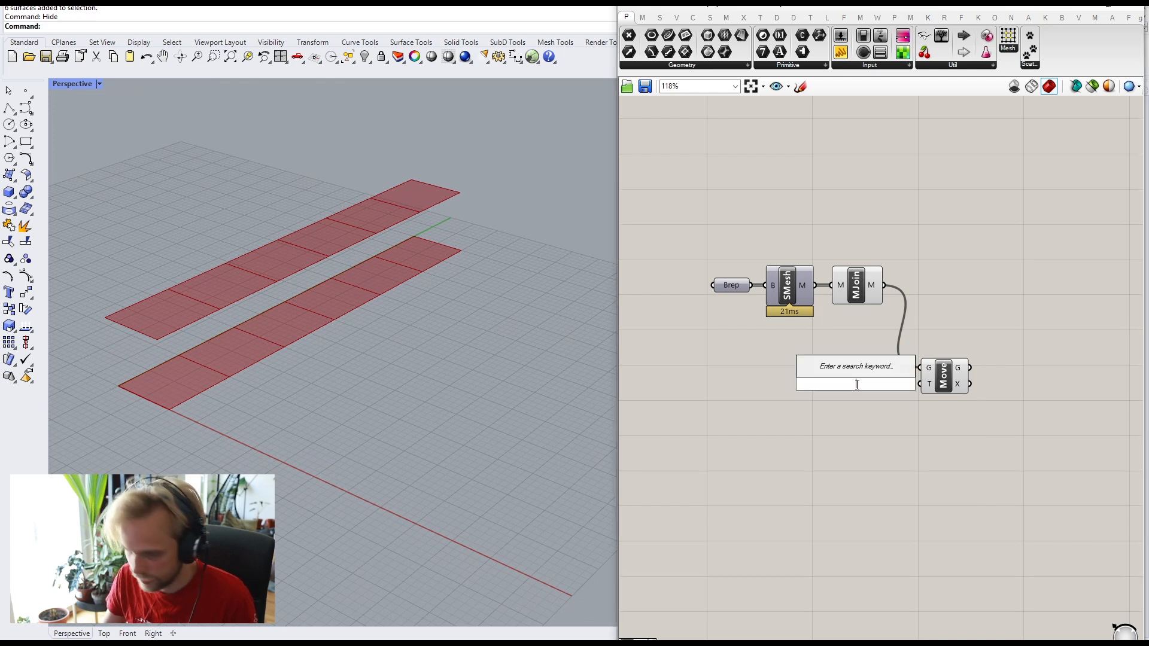
text(unit z)
key(Return)
scroll(856, 387, up, 2)
mouse_move(880, 383)
mouse_down()
mouse_move(936, 382)
mouse_move(892, 386)
mouse_up()
right_drag(830, 394, 898, 370)
click(821, 375)
Step: Add a number slider set to 5 and connect it to the factor of the Unit Z vector
double_click(821, 377)
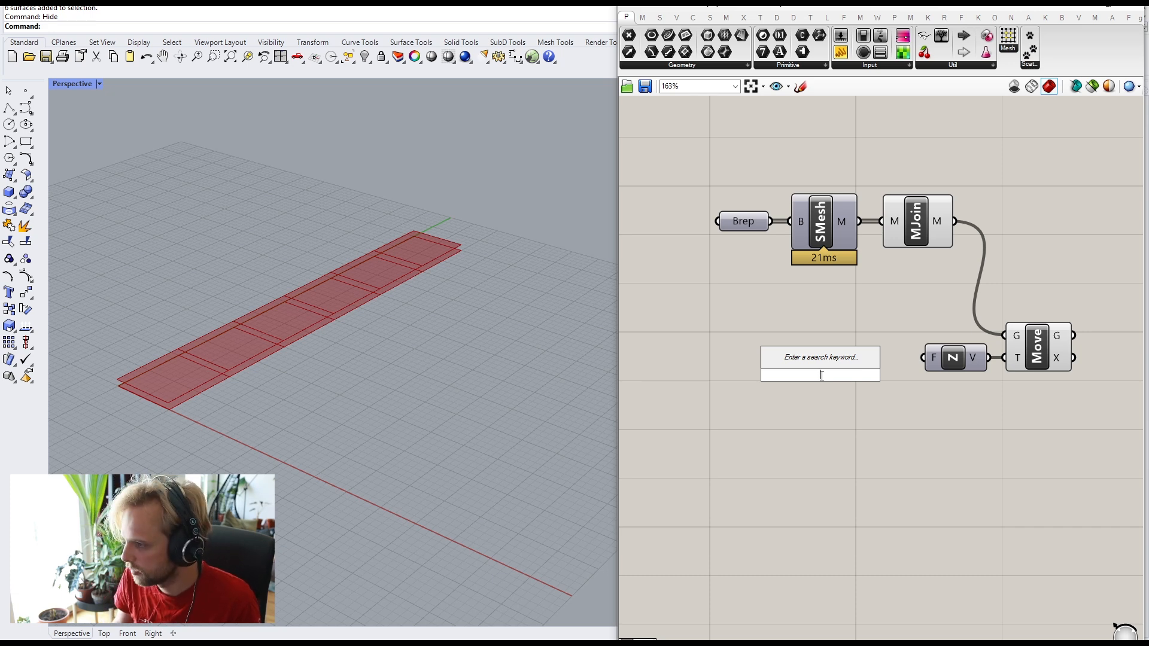
text(5)
key(Return)
drag(907, 367, 837, 343)
click(841, 342)
scroll(951, 280, down, 2)
right_drag(956, 260, 892, 319)
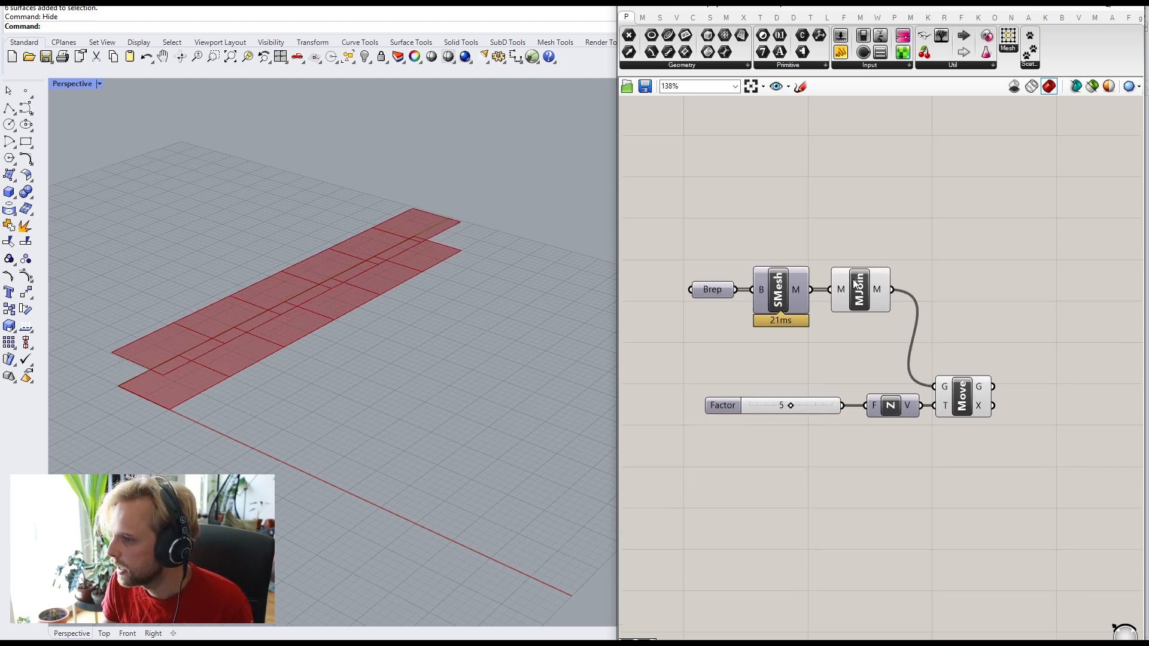
click(860, 290)
click(992, 329)
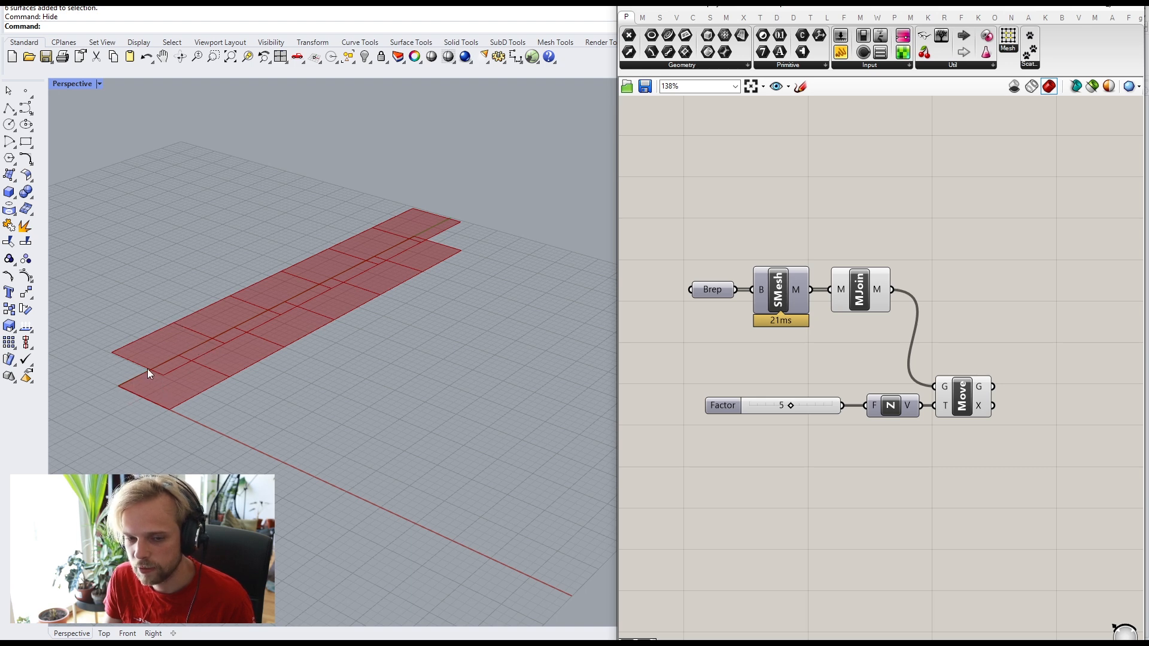
Step: Turn off the preview of the Move component and its Unit Z vector
drag(1028, 475, 833, 378)
middle_click(856, 383)
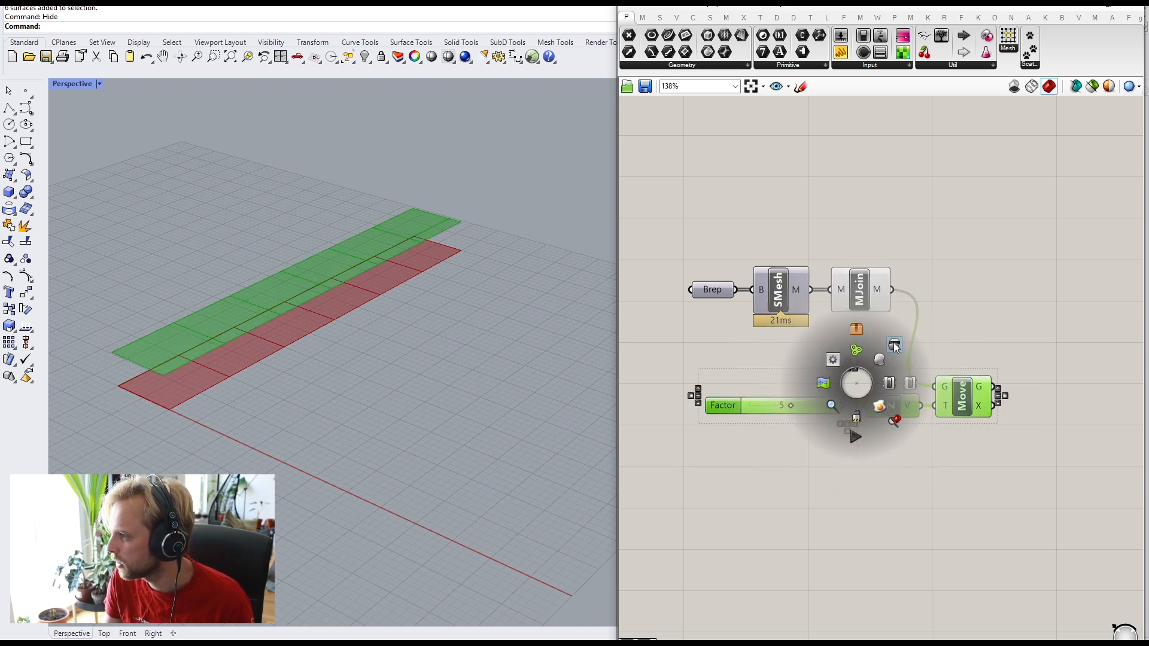
click(894, 346)
click(806, 346)
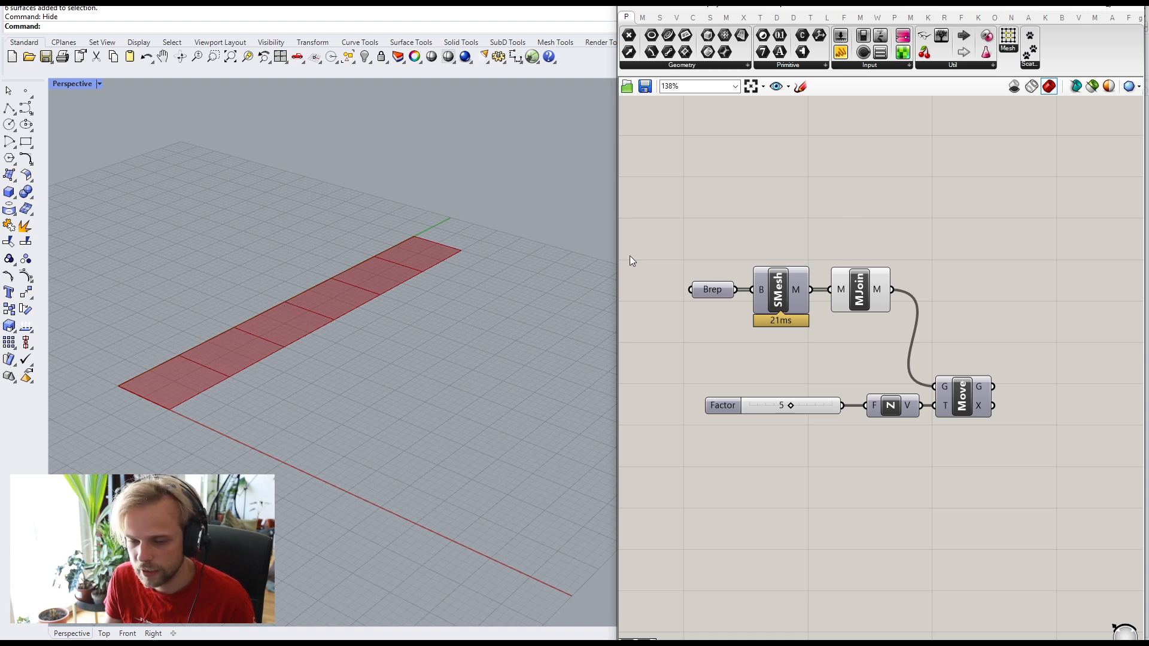
Step: Add a Face Boundaries component above Move and connect the joined mesh to it
right_drag(976, 218, 893, 254)
double_click(895, 254)
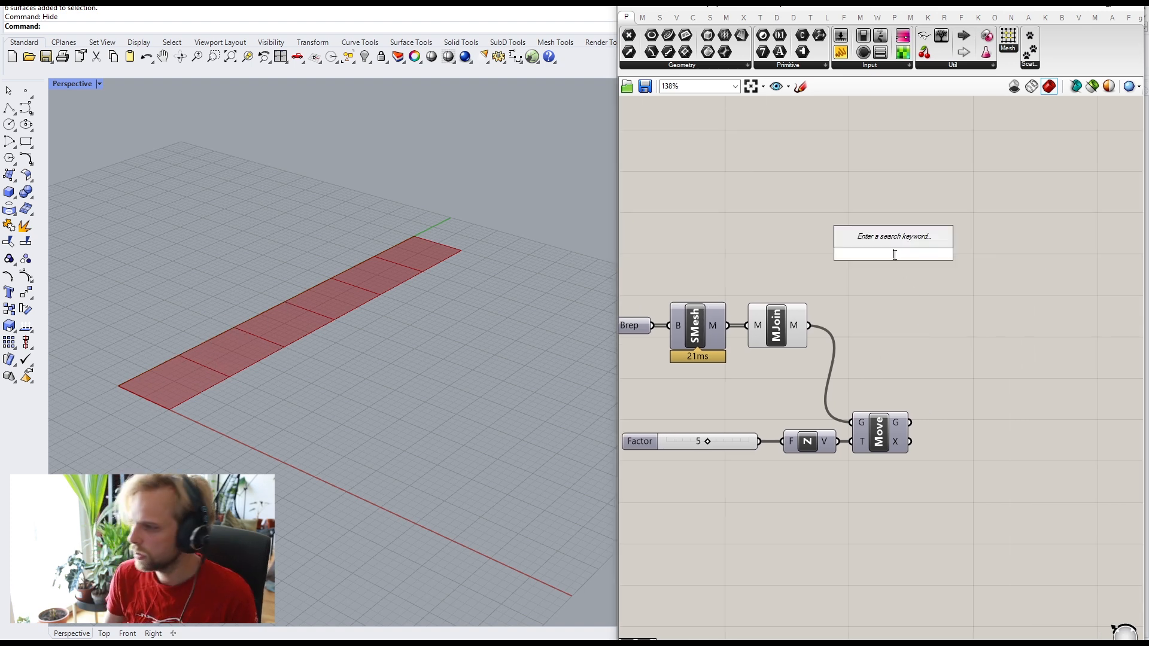
text(fa)
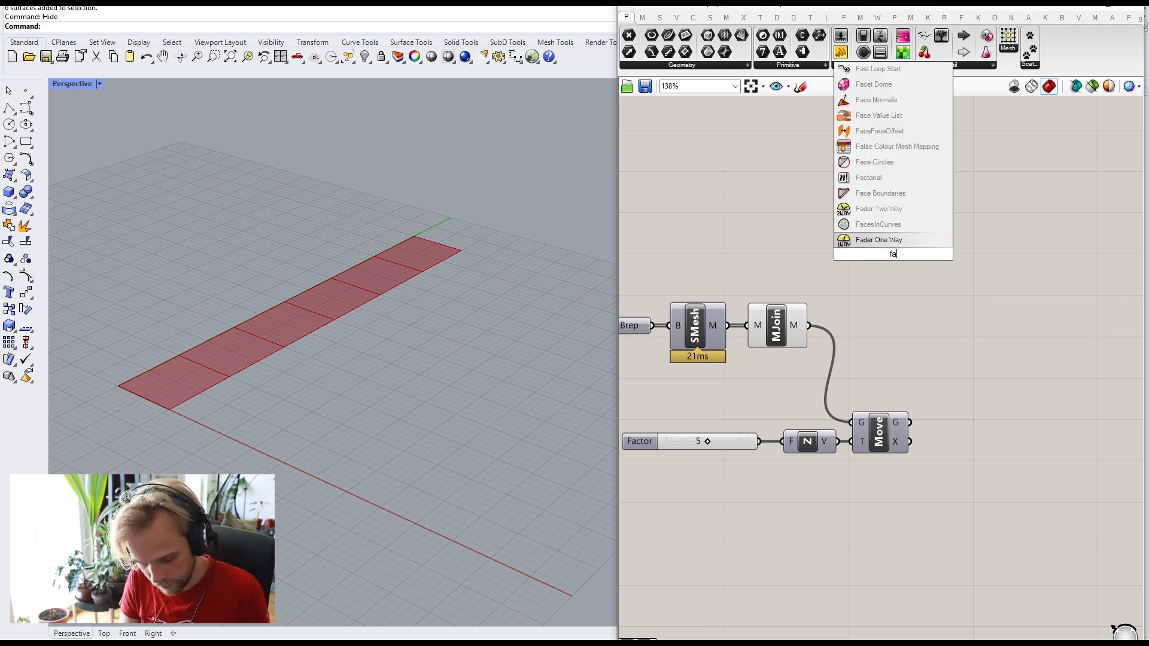
text(ce bound)
key(Return)
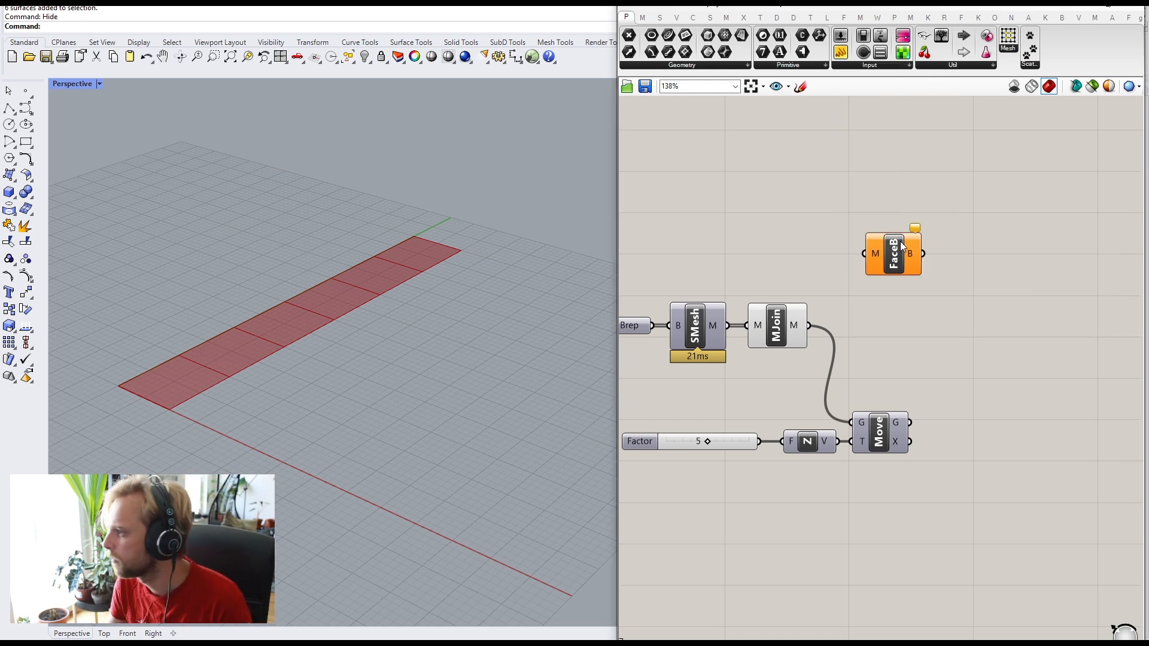
drag(809, 325, 889, 216)
Step: Turn off the preview of the Mesh Join component
click(778, 340)
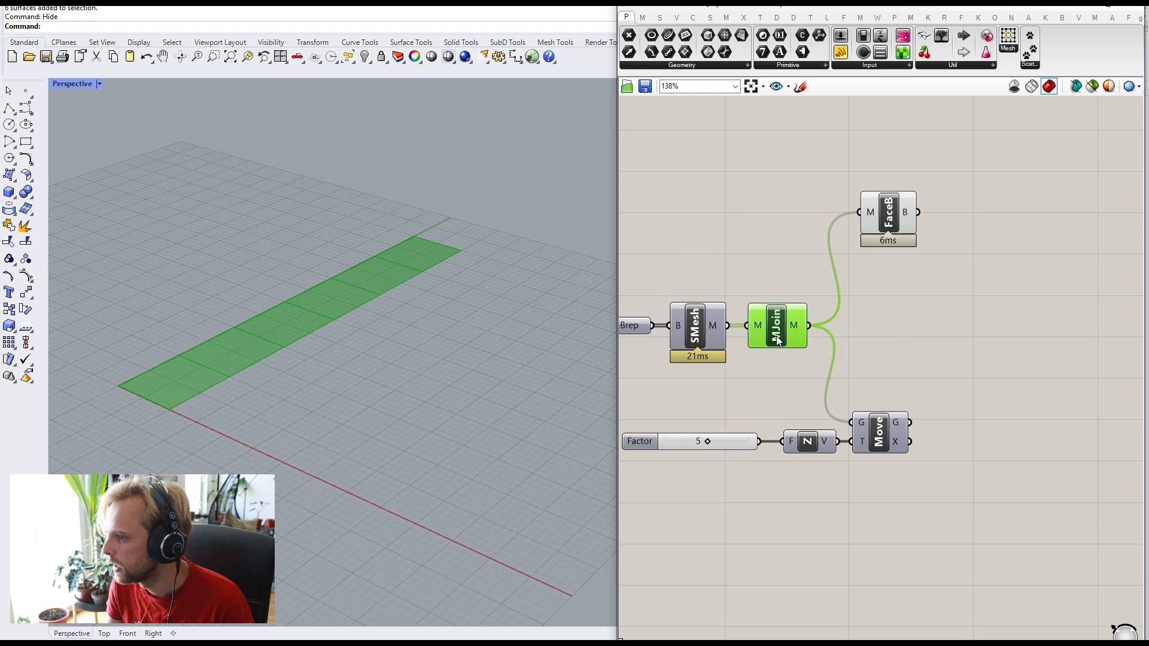
middle_click(777, 336)
click(818, 299)
click(796, 280)
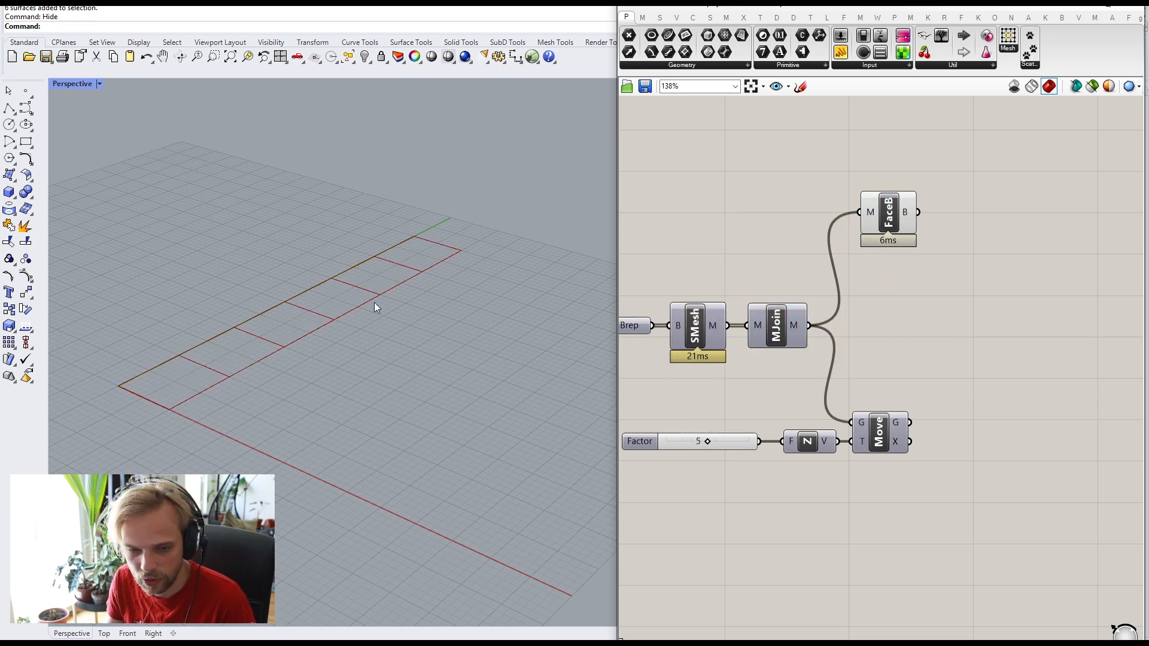
click(896, 206)
right_drag(1020, 243, 884, 291)
click(884, 292)
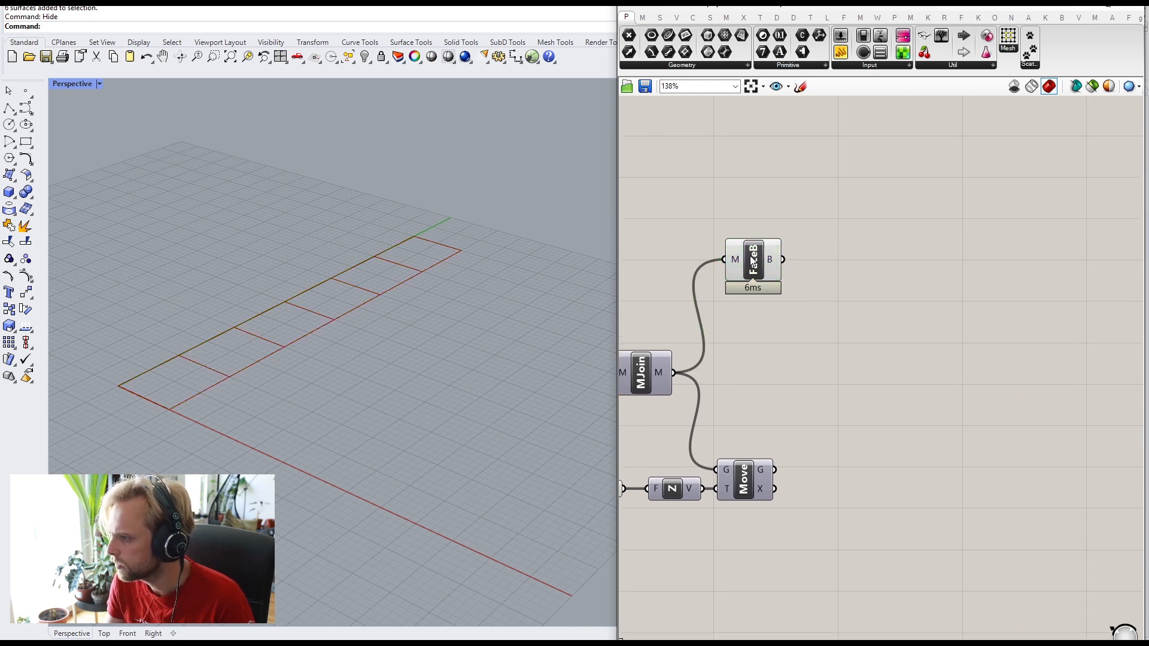
Step: Add a Discontinuity component beside Face Boundaries and feed the face boundary curves into its curve input
drag(750, 257, 763, 223)
click(868, 276)
right_drag(907, 297, 883, 353)
double_click(863, 318)
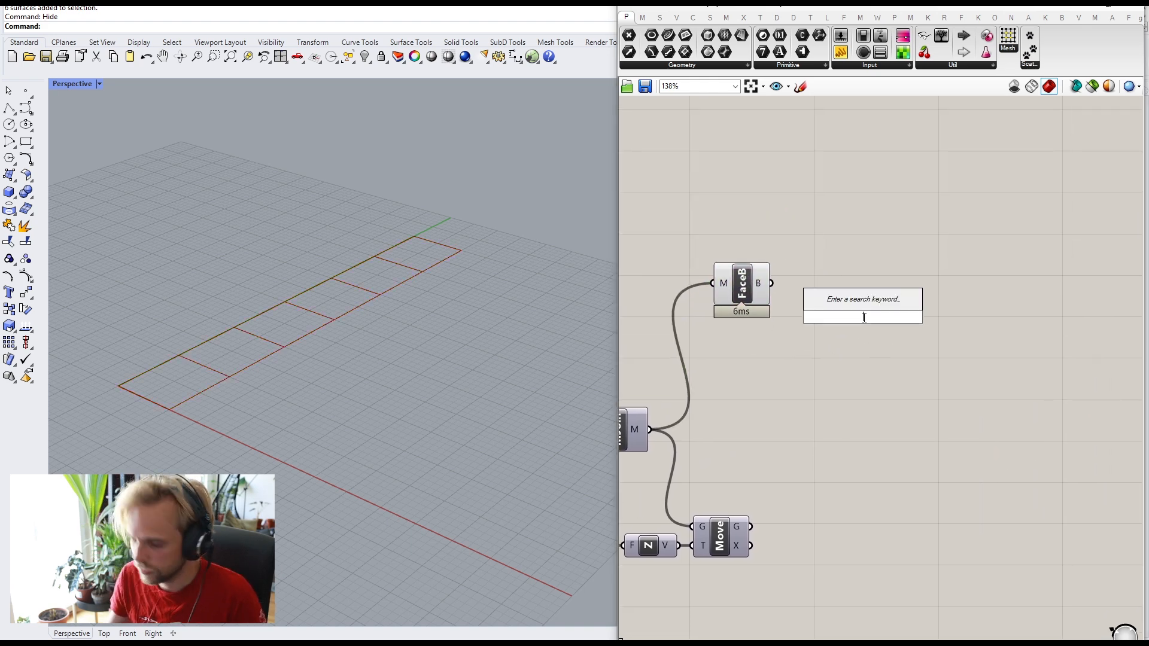
text(disc)
key(Return)
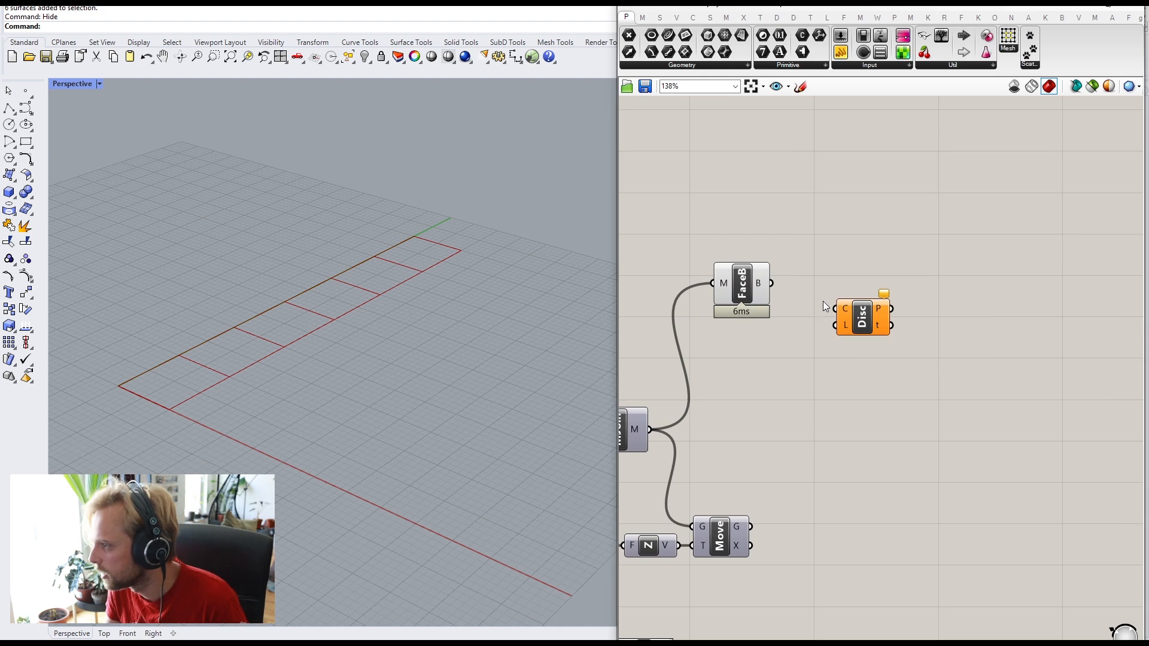
drag(758, 285, 772, 291)
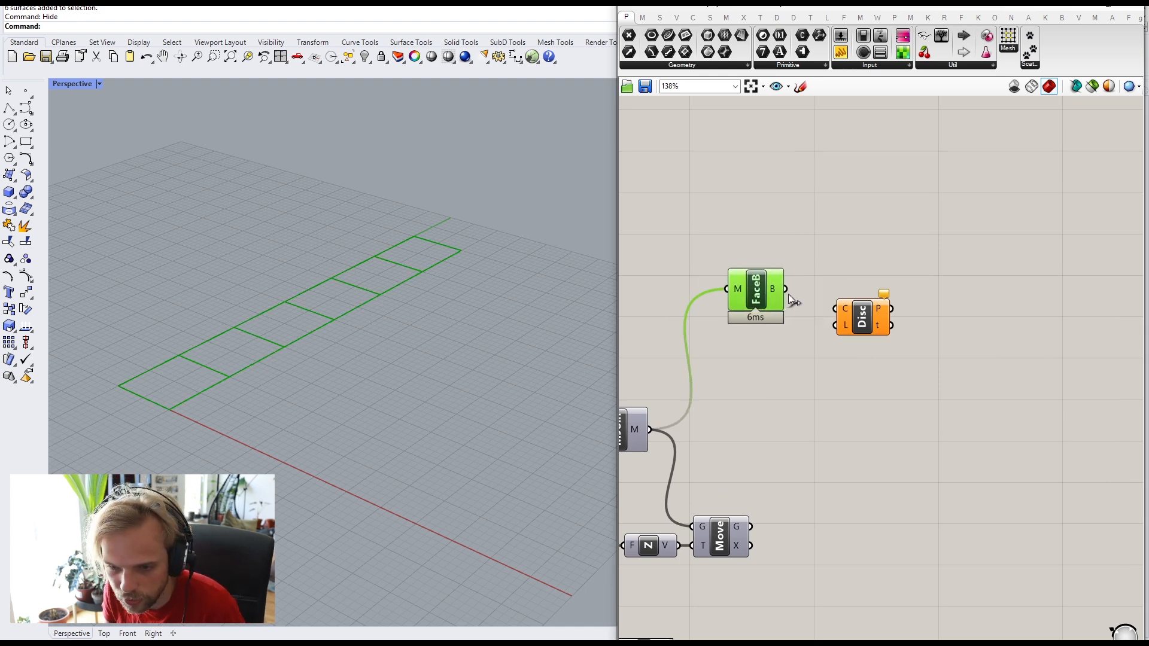
drag(844, 315, 818, 296)
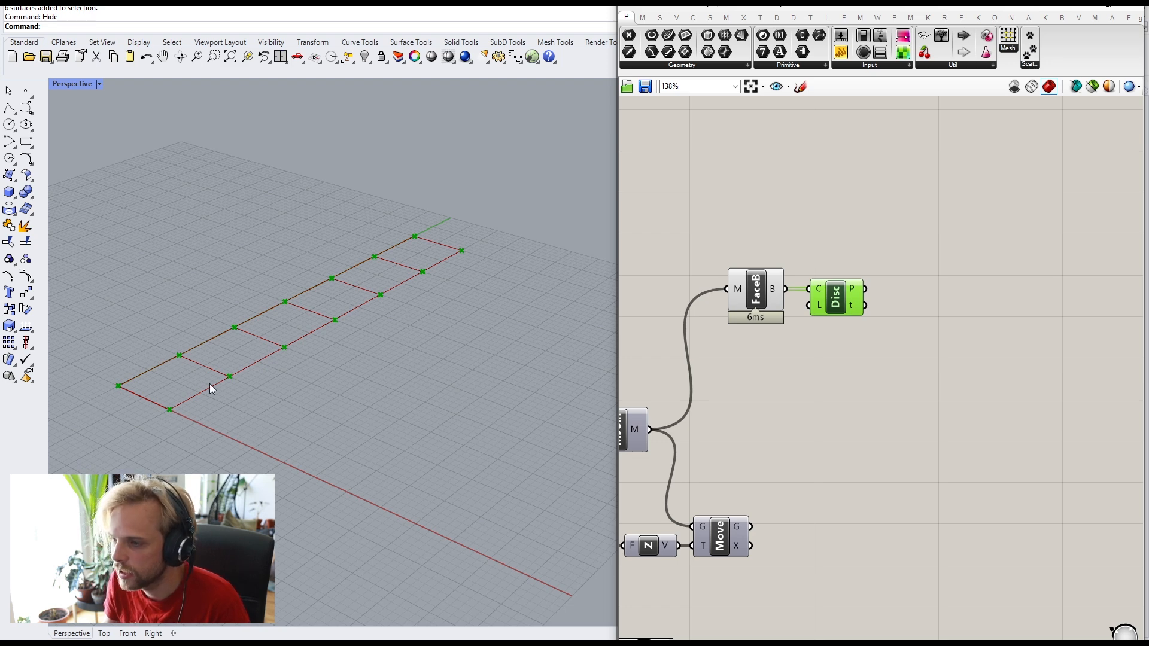
click(903, 359)
right_drag(902, 359, 832, 379)
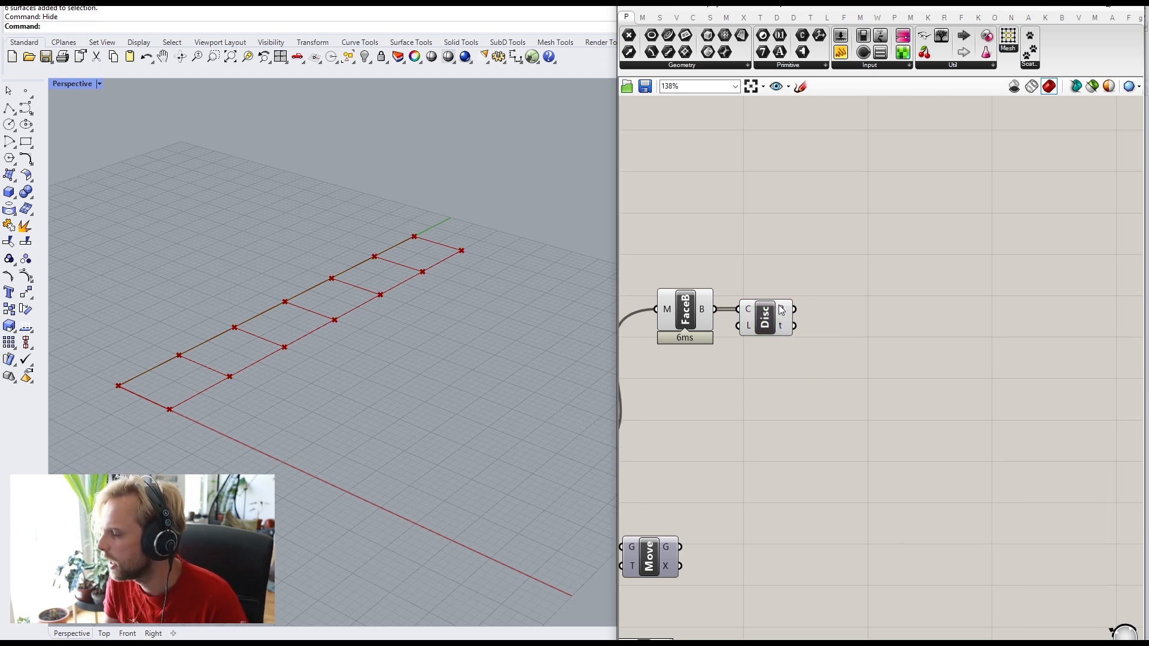
double_click(917, 317)
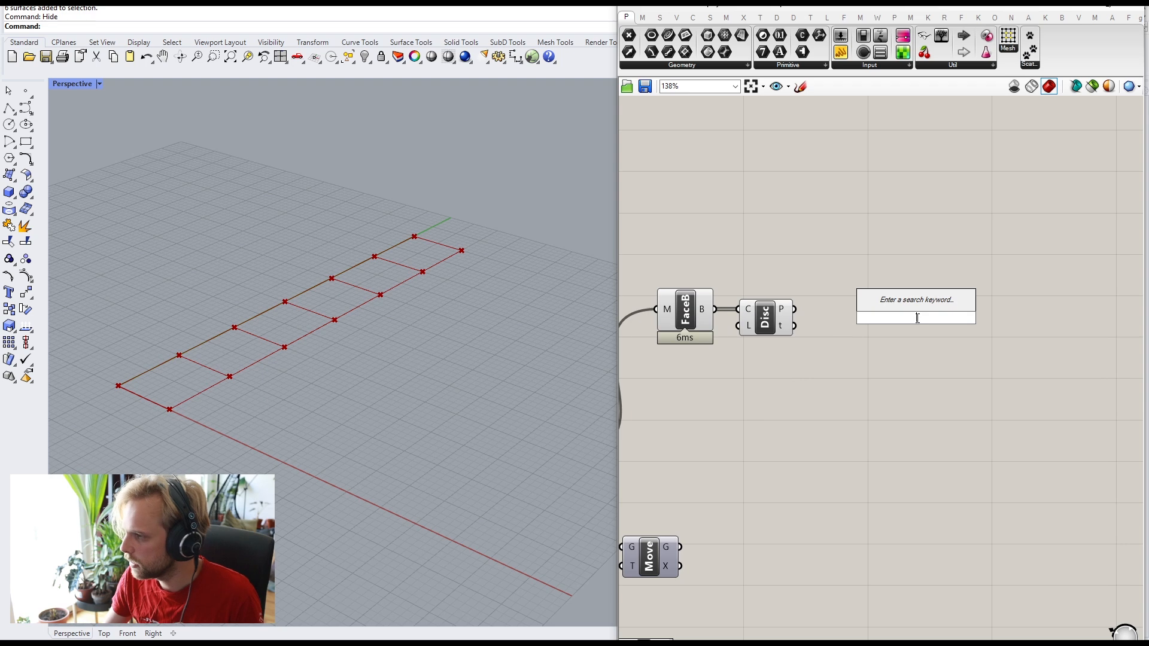
text(li)
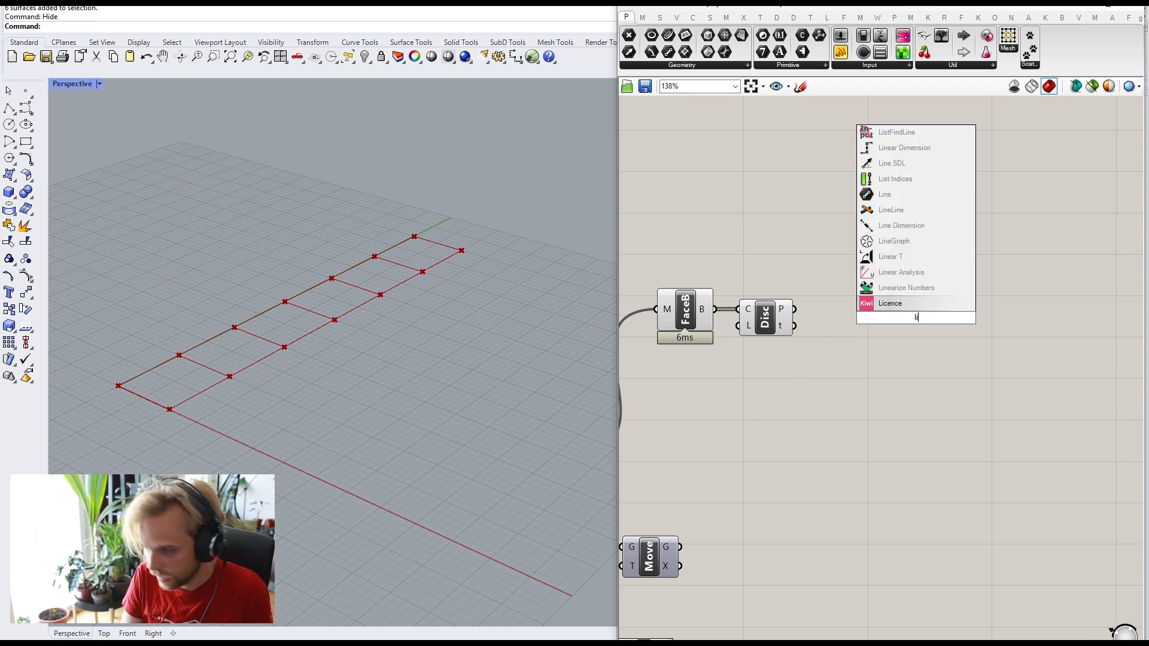
text(st e)
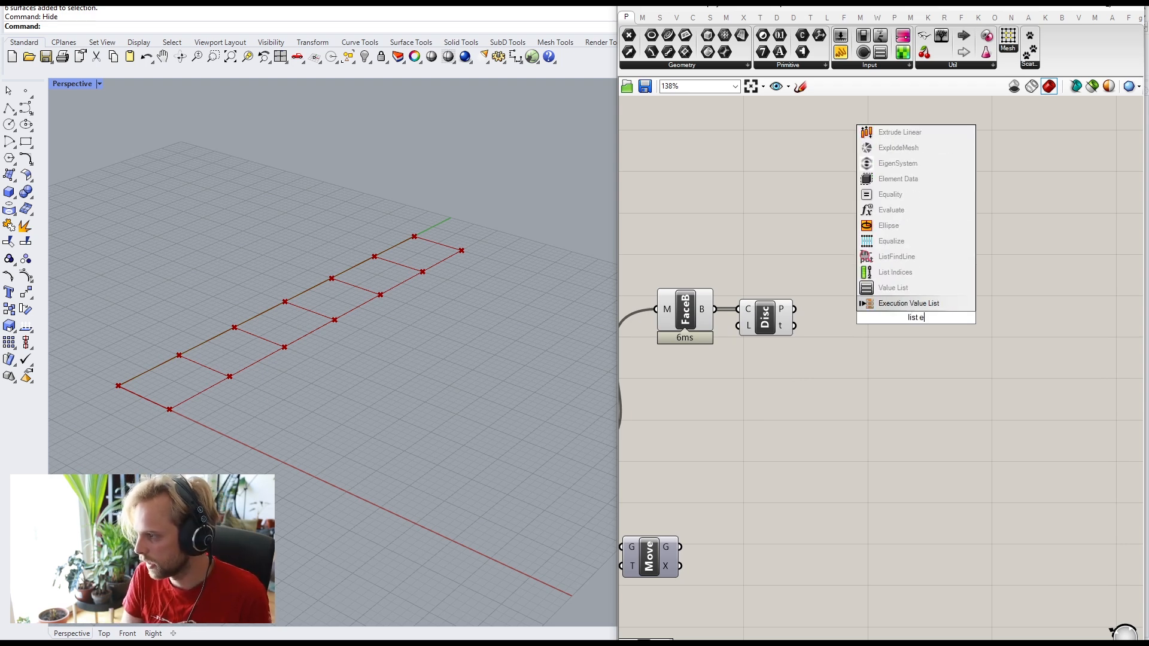
key(BackSpace)
text(leng)
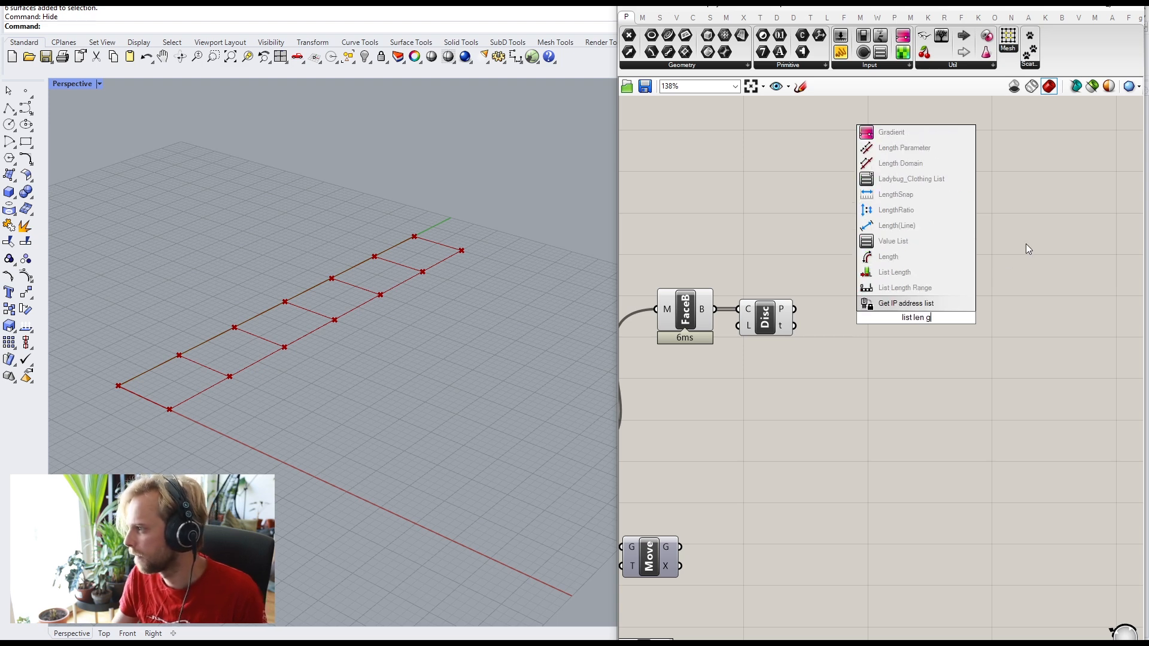
click(914, 275)
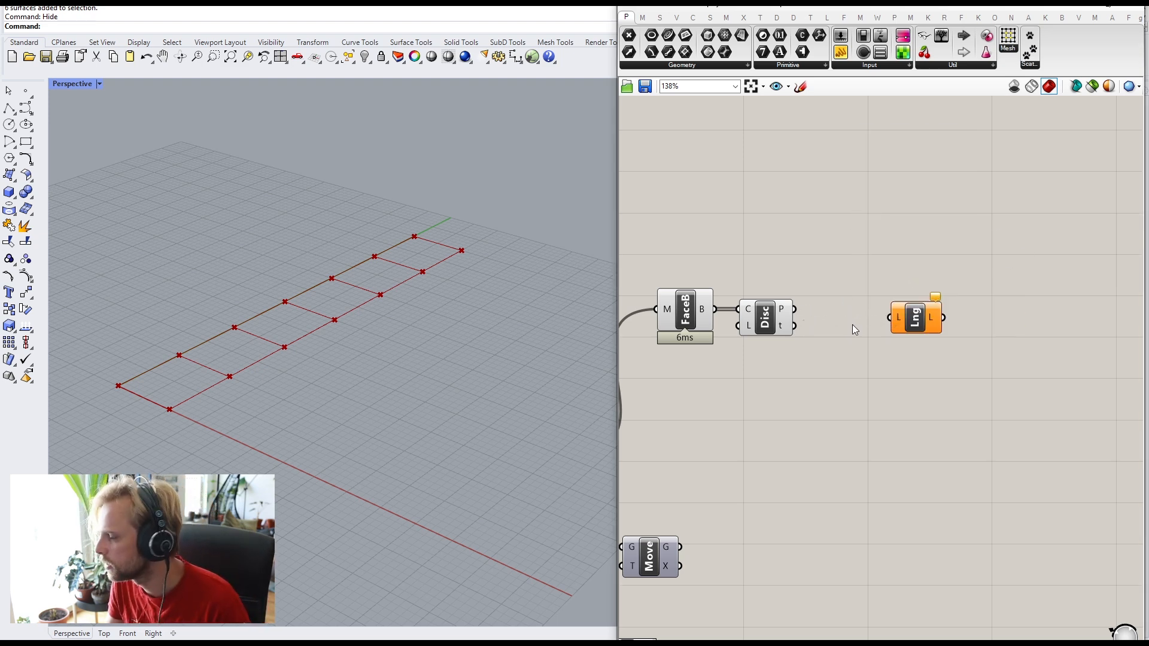
click(918, 318)
key(Delete)
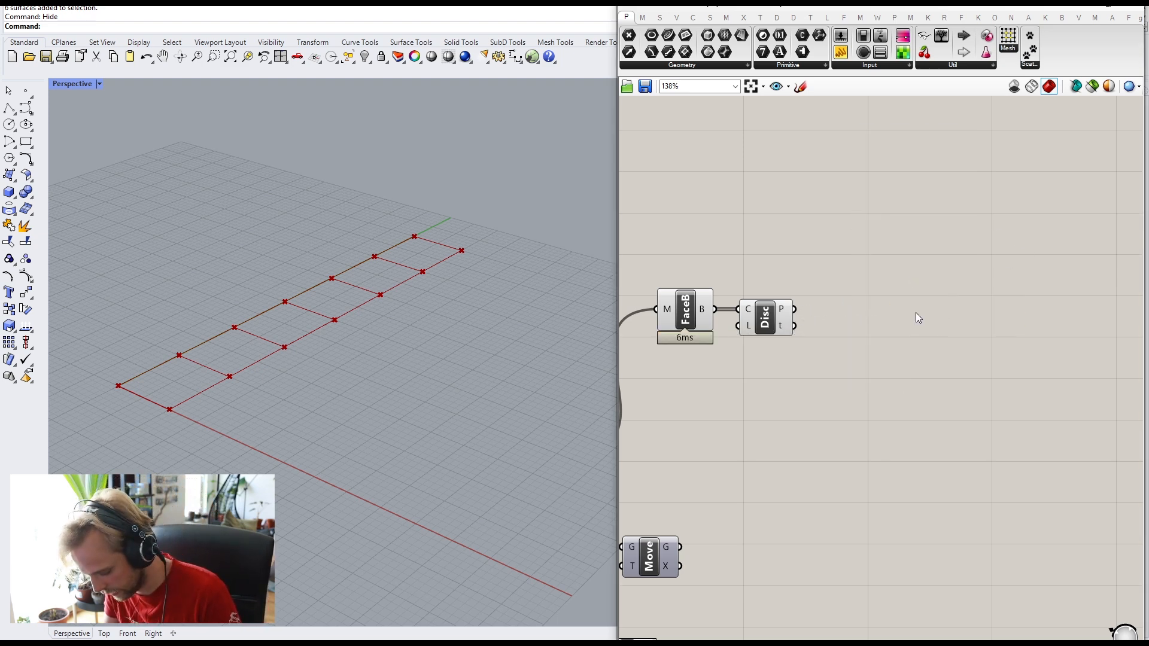
Step: Add a List Item component beside Discontinuity and feed the discontinuity points into its list input
double_click(858, 325)
text(list ite)
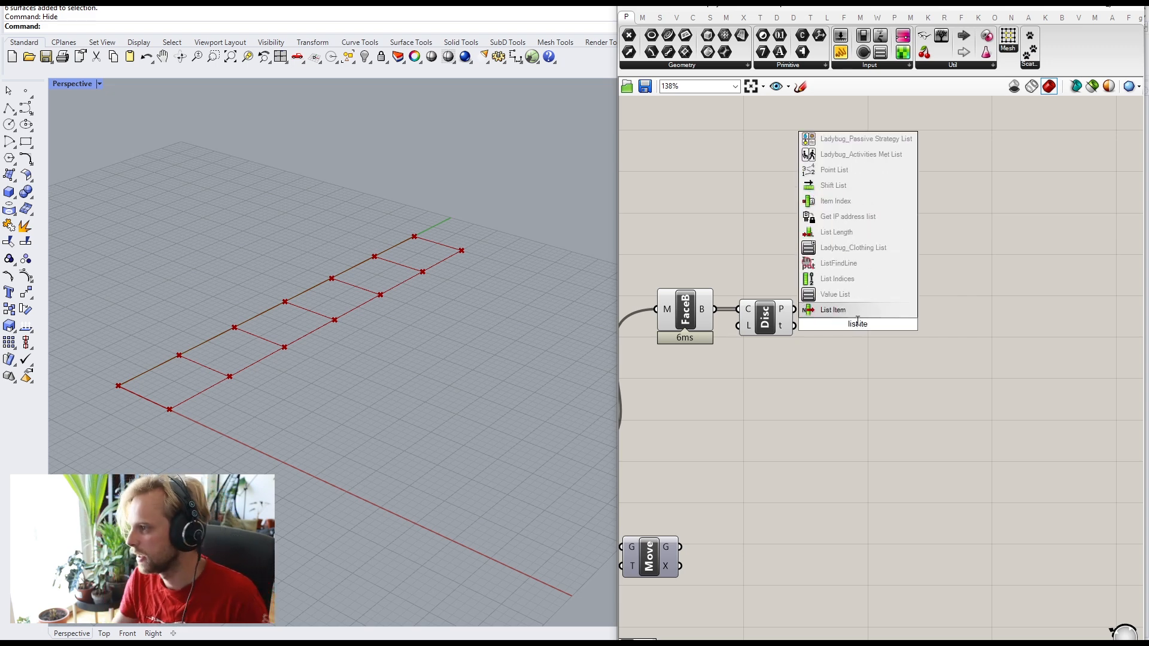
click(838, 309)
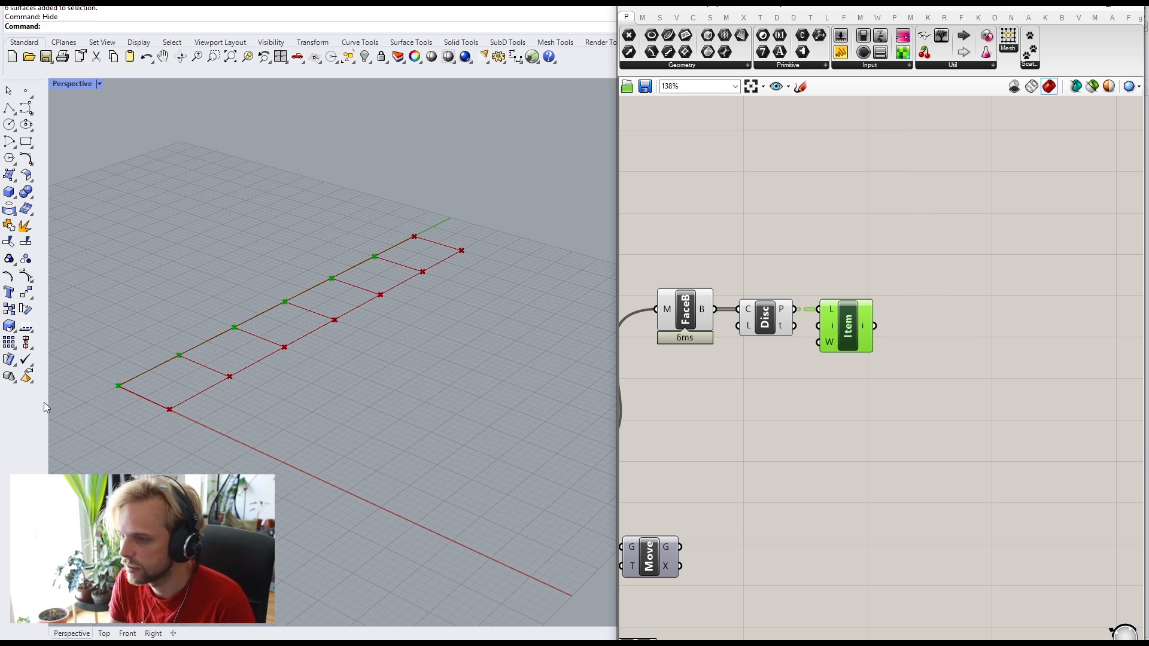
Step: Extend List Item with the extra outputs +1, +2 and +3 and align it with Discontinuity
scroll(864, 323, up, 3)
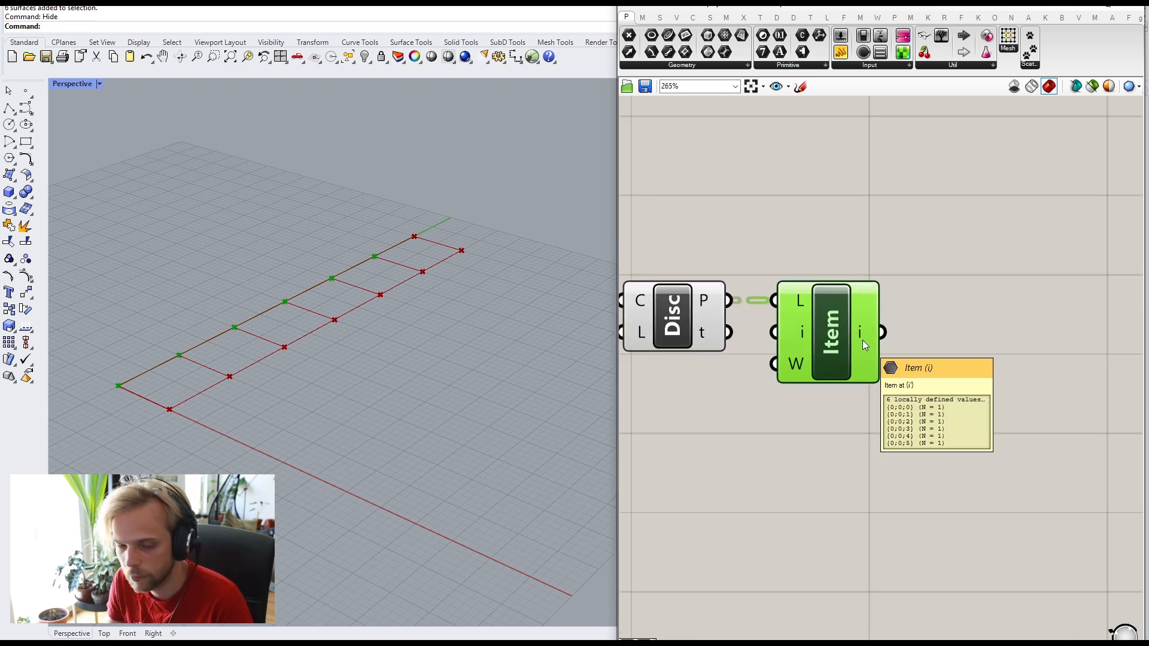
scroll(829, 369, up, 2)
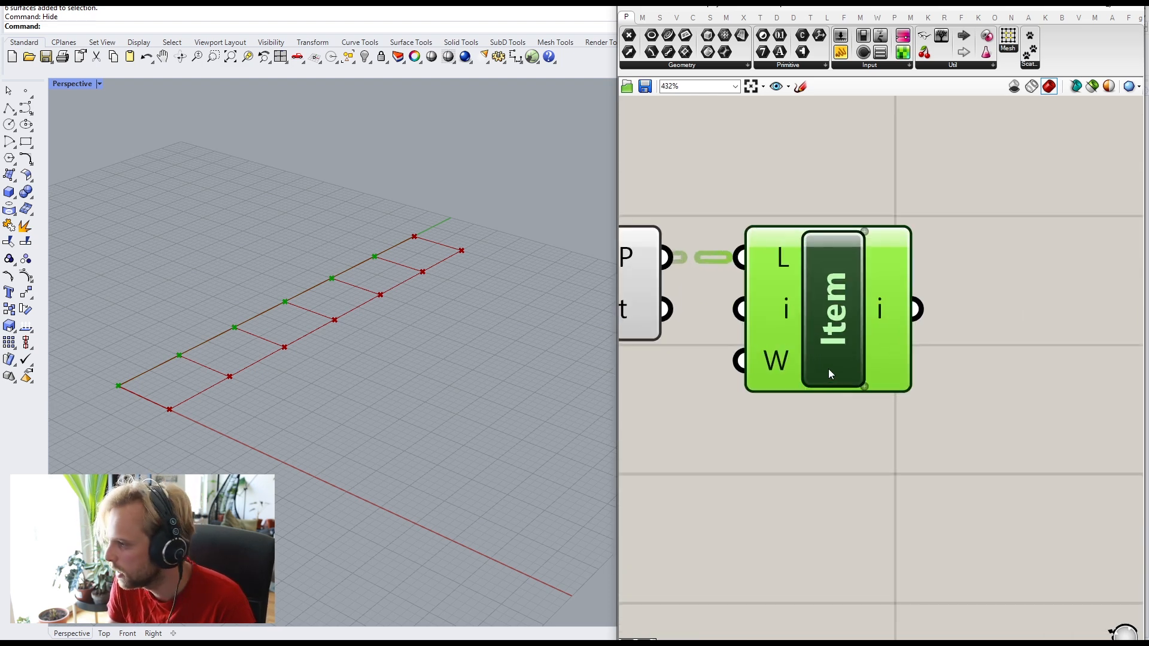
click(865, 387)
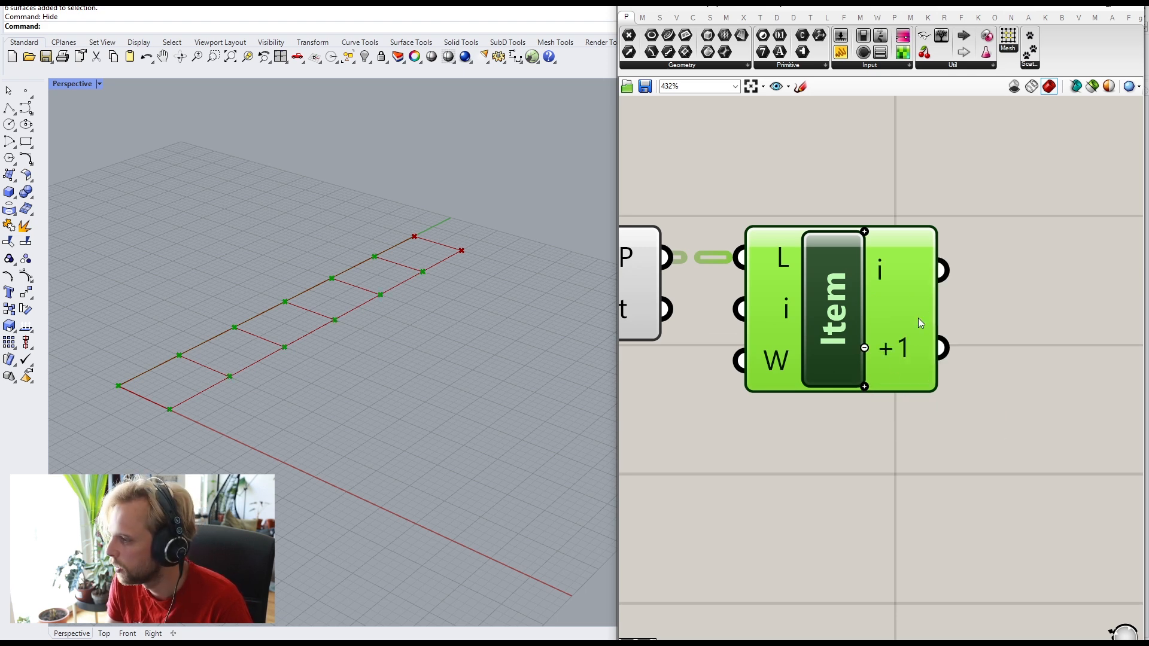
click(865, 387)
click(864, 387)
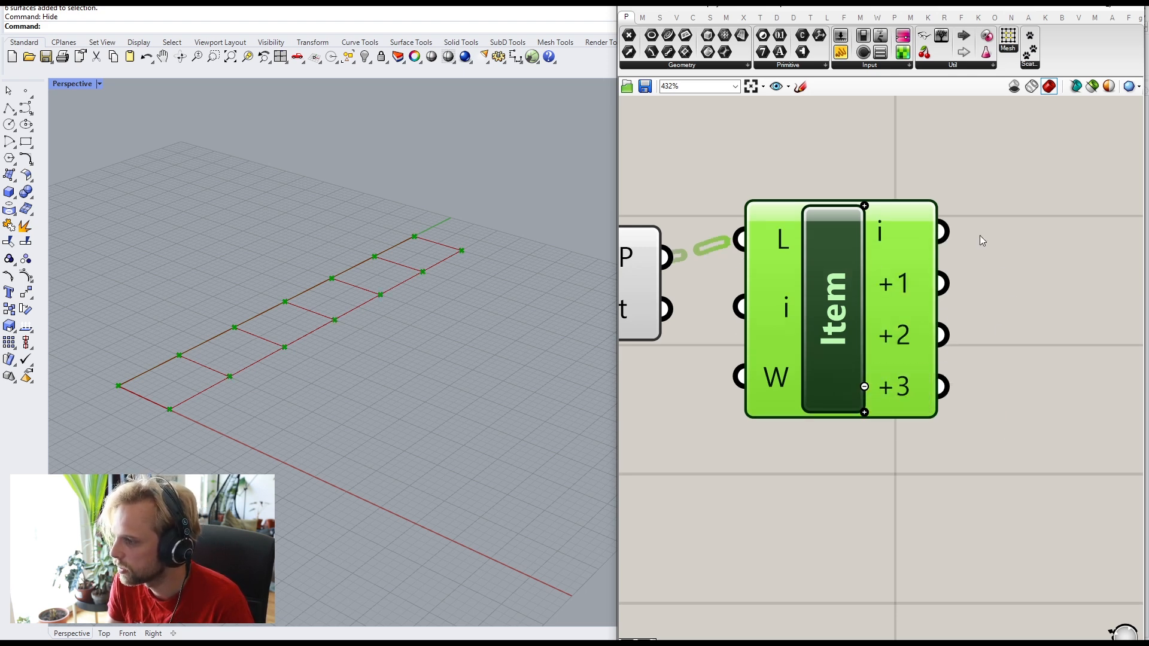
drag(834, 298, 836, 316)
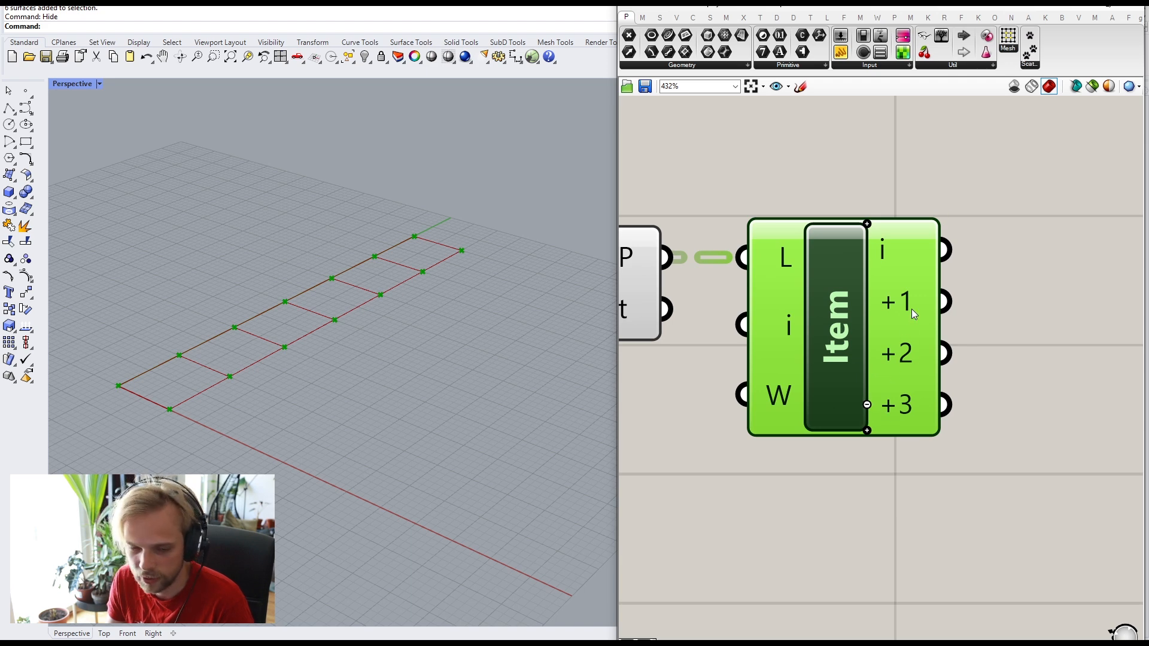
Step: Turn off the preview of the Face Boundaries and Discontinuity components
scroll(893, 414, down, 3)
scroll(857, 351, down, 3)
right_drag(759, 372, 798, 385)
drag(829, 446, 663, 307)
middle_click(662, 307)
click(720, 275)
click(766, 270)
right_drag(914, 305, 805, 239)
scroll(808, 245, up, 2)
right_drag(818, 293, 1044, 344)
Step: Turn the preview of the Face Boundaries component back on
click(738, 353)
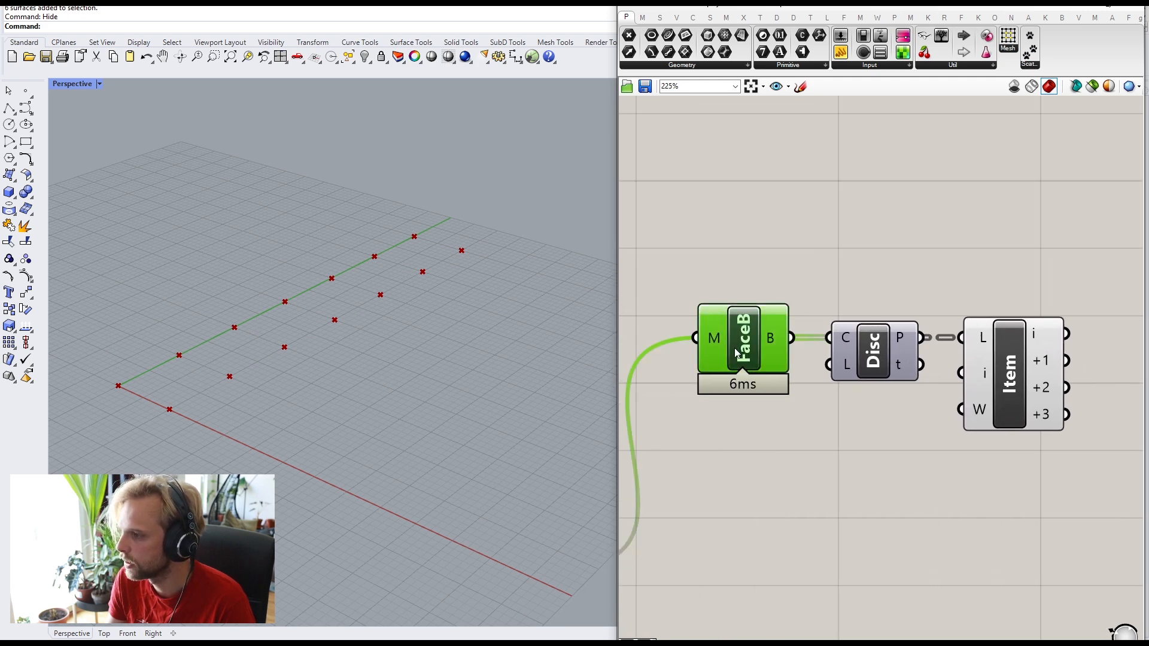
middle_click(736, 347)
click(762, 324)
click(803, 244)
right_drag(915, 338, 788, 311)
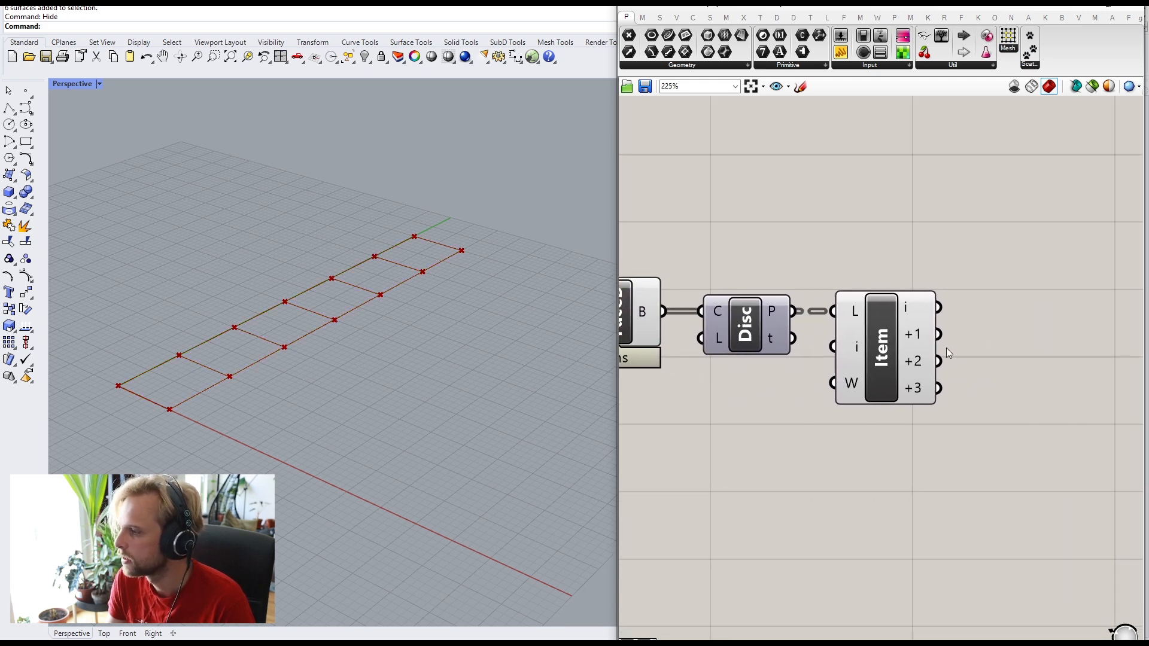
drag(1018, 534, 731, 308)
drag(748, 343, 757, 392)
click(848, 325)
right_drag(946, 407, 860, 342)
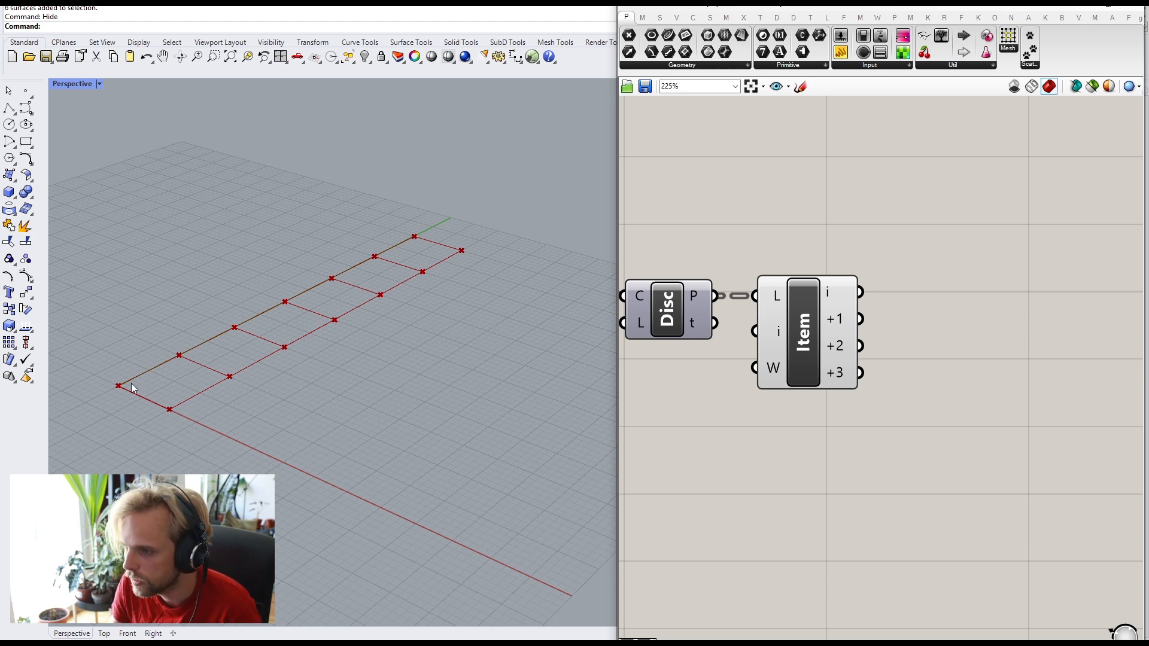
Step: Add a Line component beside List Item and connect output i to its start point and output +2 to its end point
right_drag(942, 331, 891, 343)
double_click(927, 336)
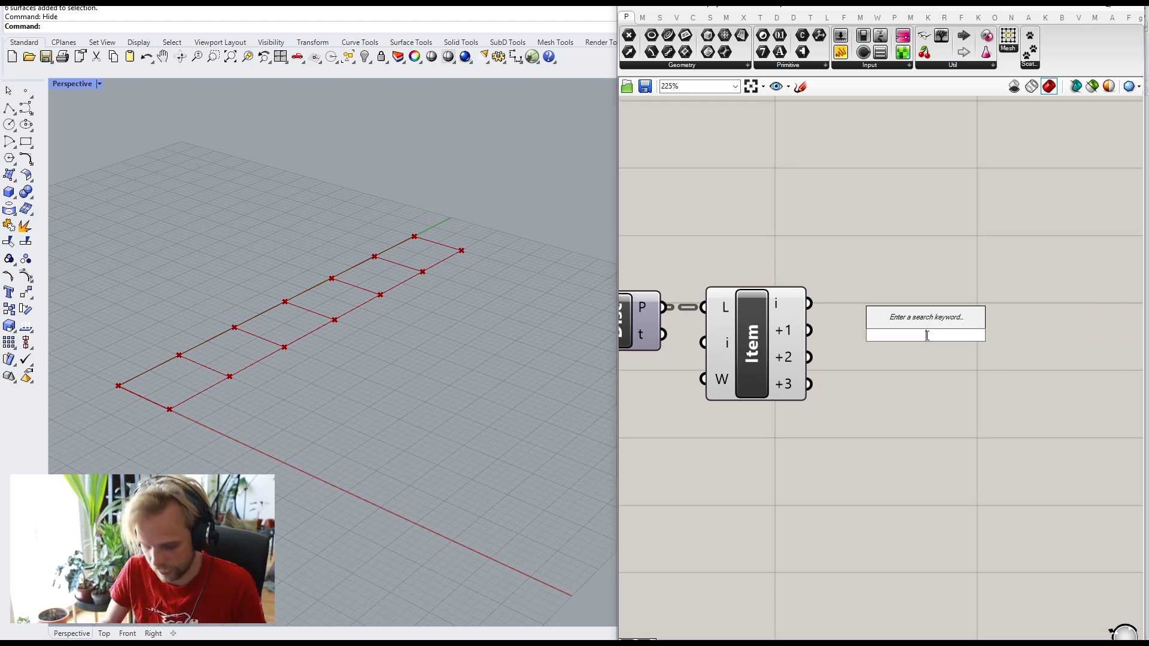
text(line)
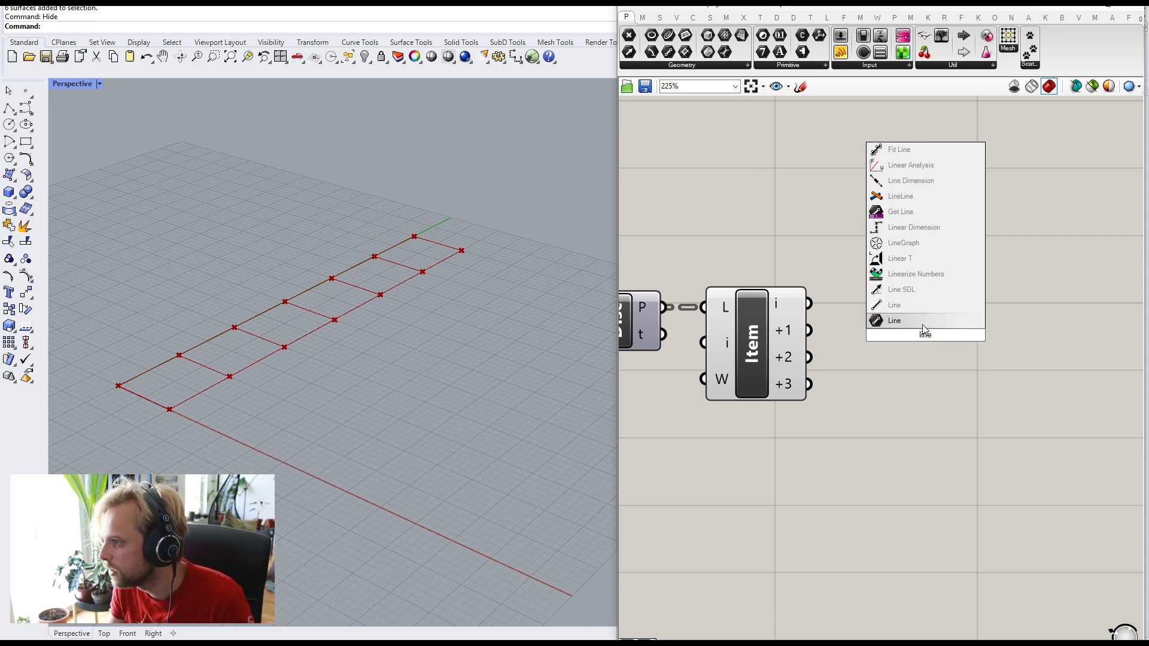
click(892, 307)
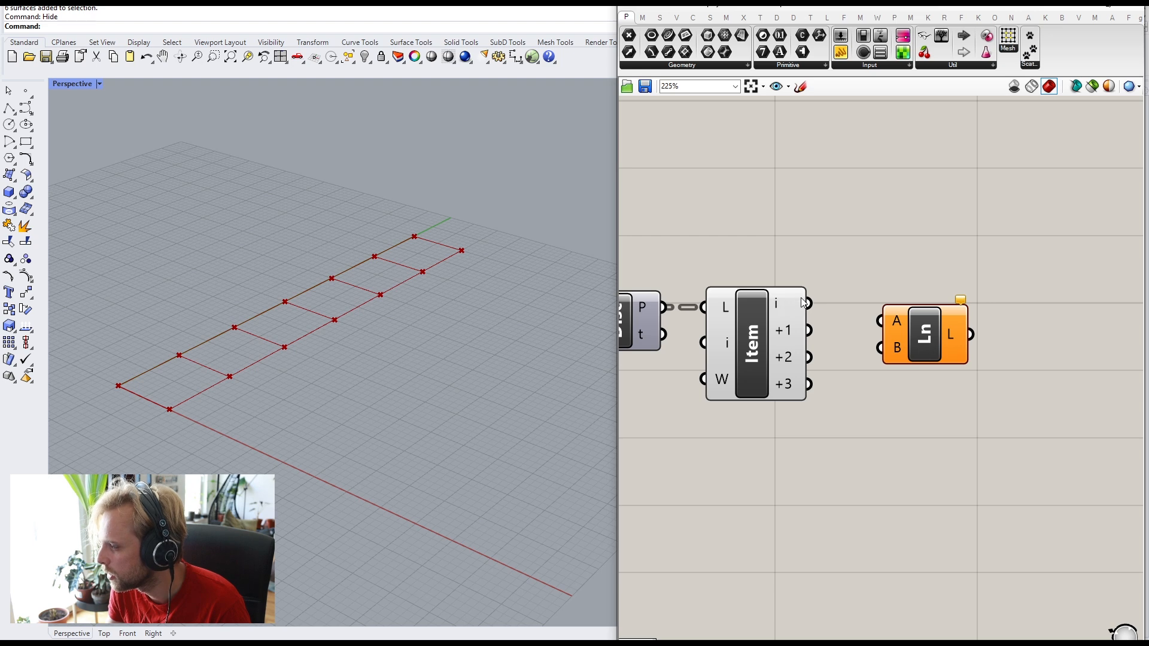
drag(885, 324, 883, 322)
drag(946, 343, 948, 325)
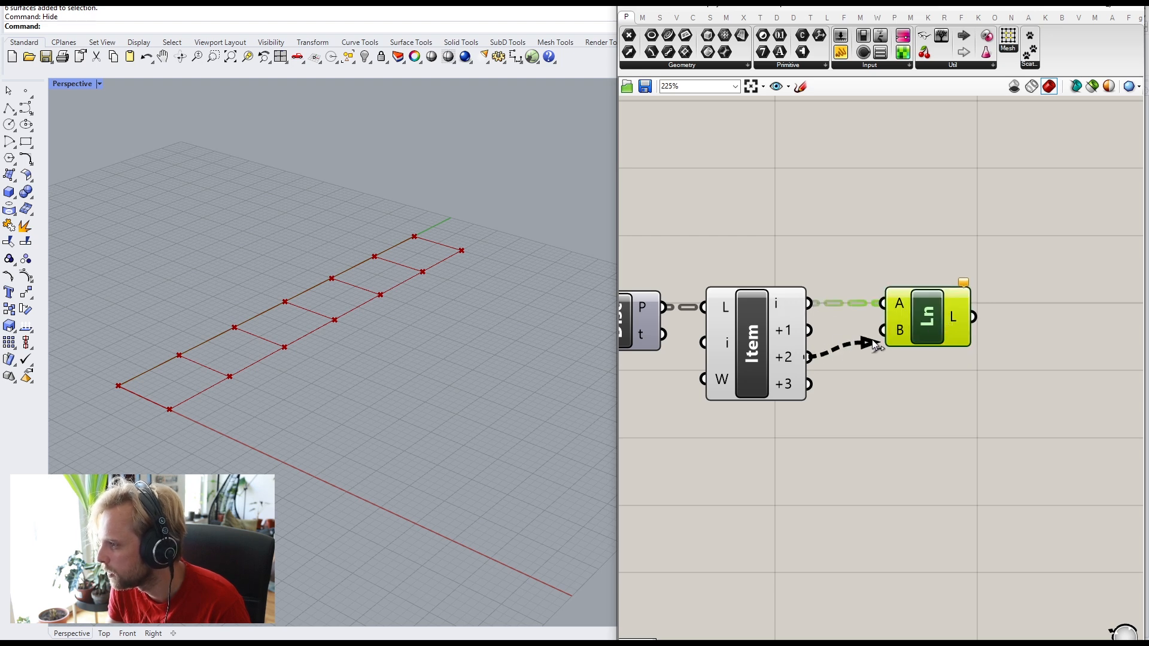
drag(874, 343, 927, 334)
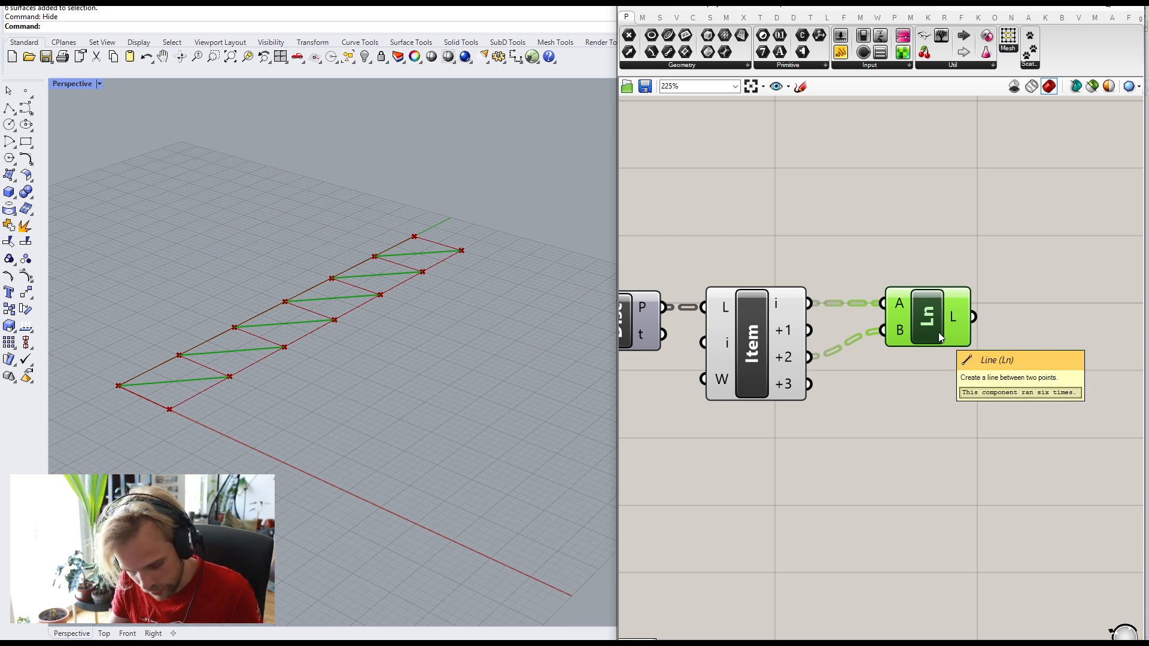
Step: Duplicate the Line component, connect outputs +1 and +3 to the copy's A and B inputs, and place both Line components close to List Item
alt+drag(939, 333, 927, 398)
click(991, 402)
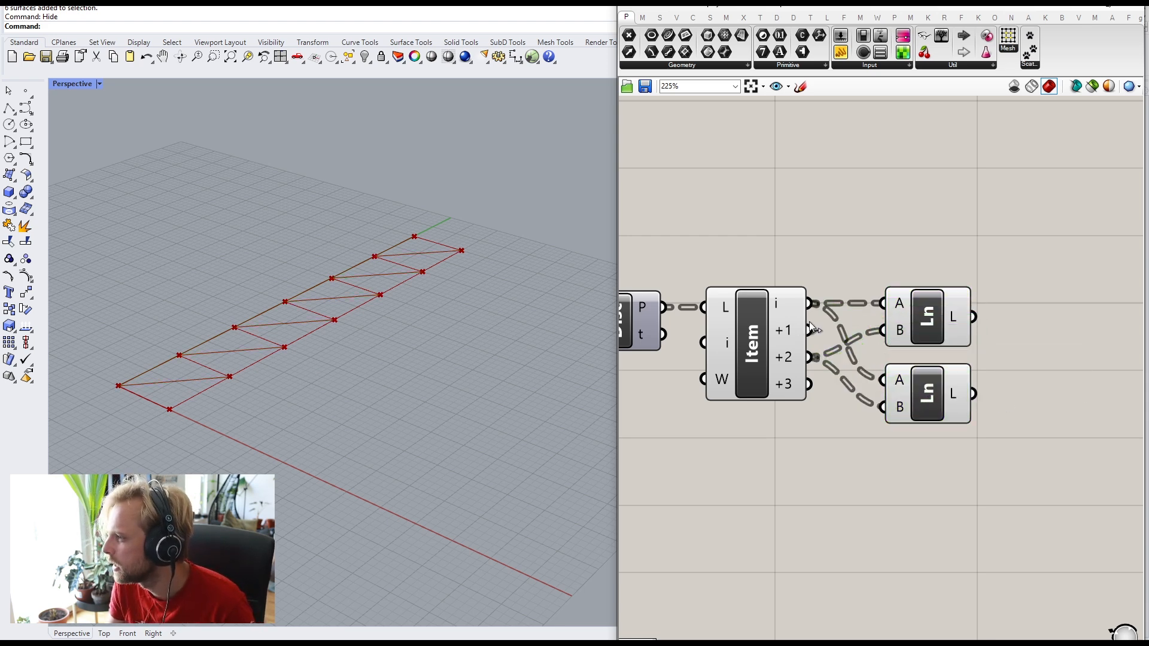
drag(810, 330, 899, 381)
drag(896, 419, 897, 418)
drag(934, 409, 910, 399)
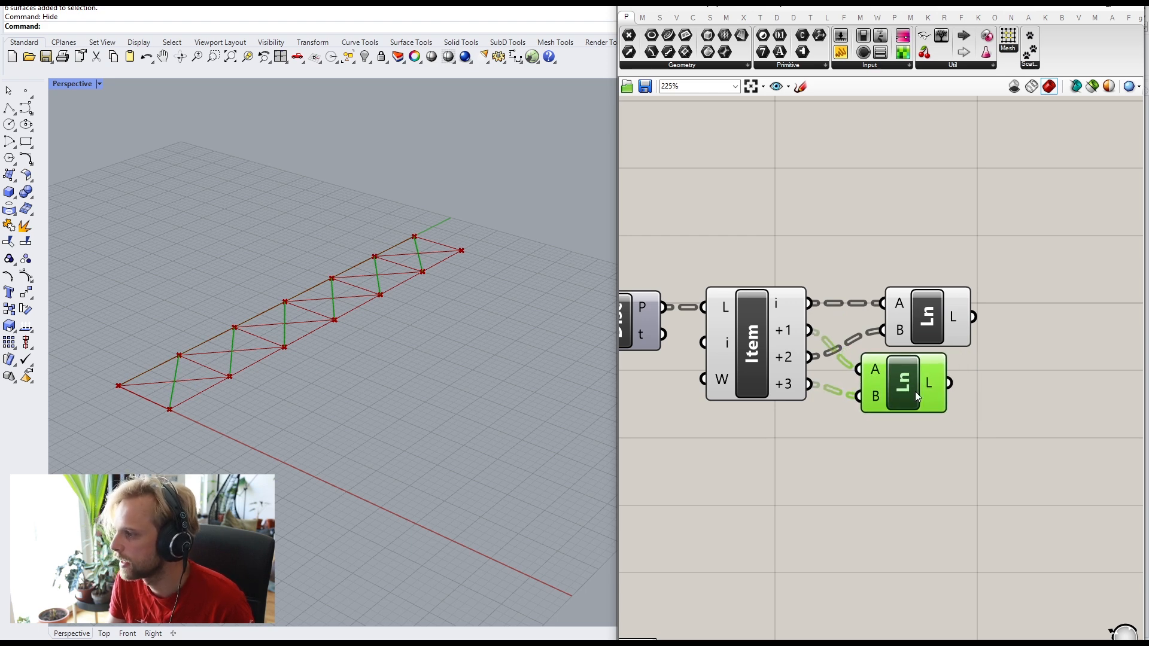
drag(944, 329, 917, 329)
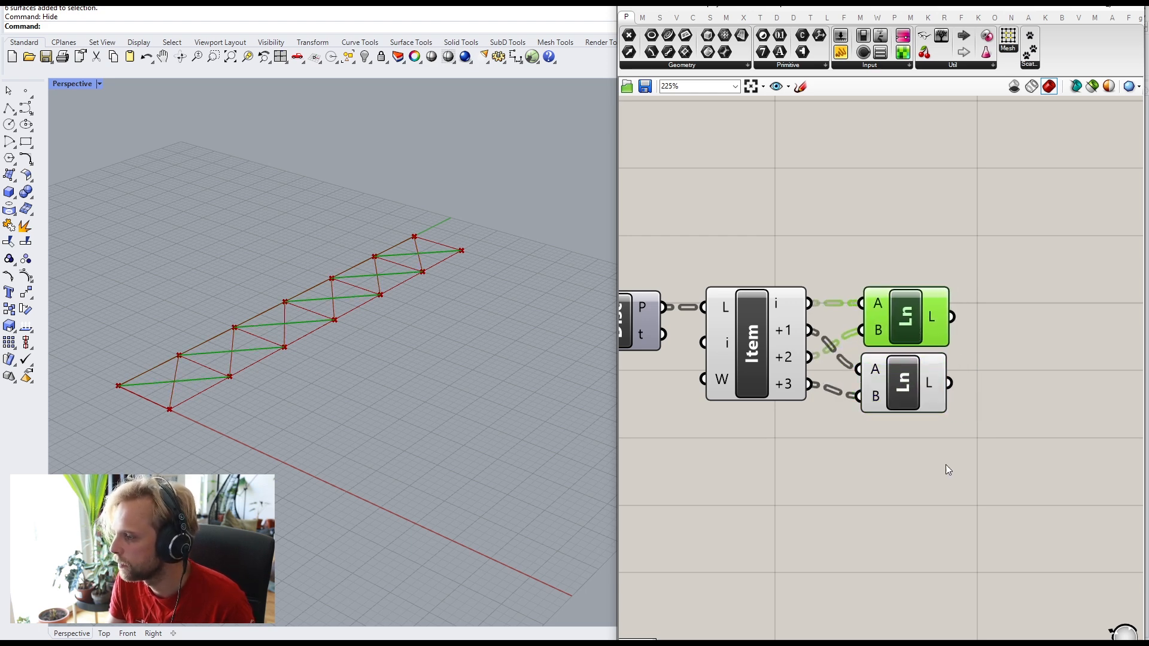
click(845, 460)
right_drag(844, 459, 882, 447)
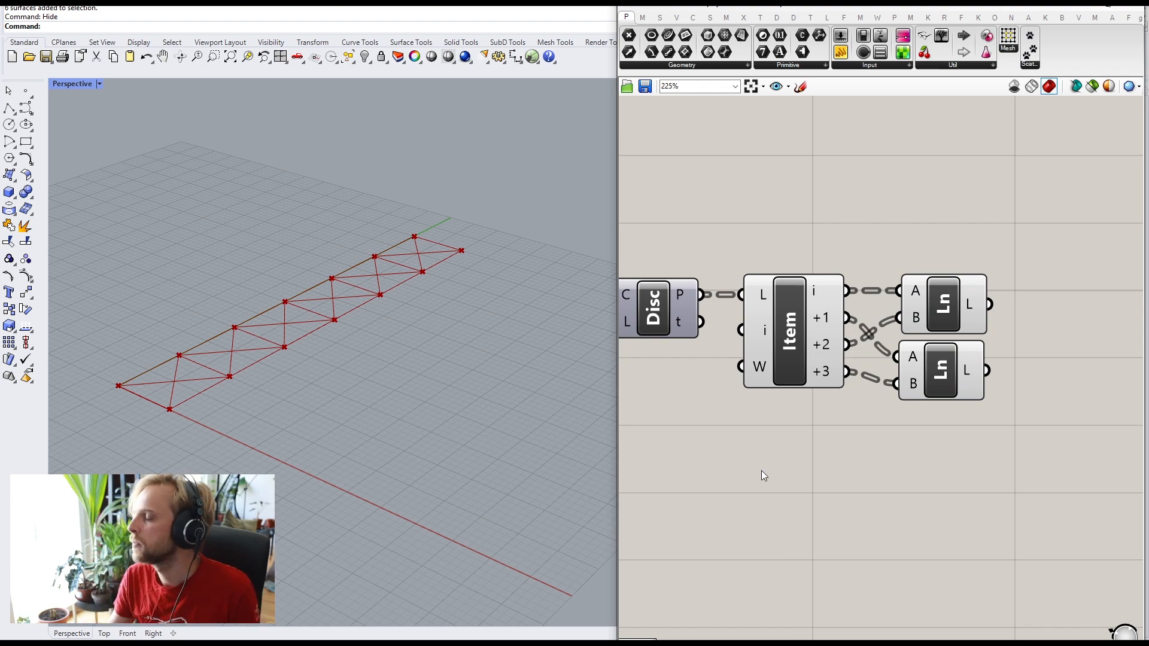
Step: Turn off the preview of the List Item component
drag(764, 477, 732, 355)
middle_click(762, 313)
click(802, 259)
scroll(1017, 307, down, 3)
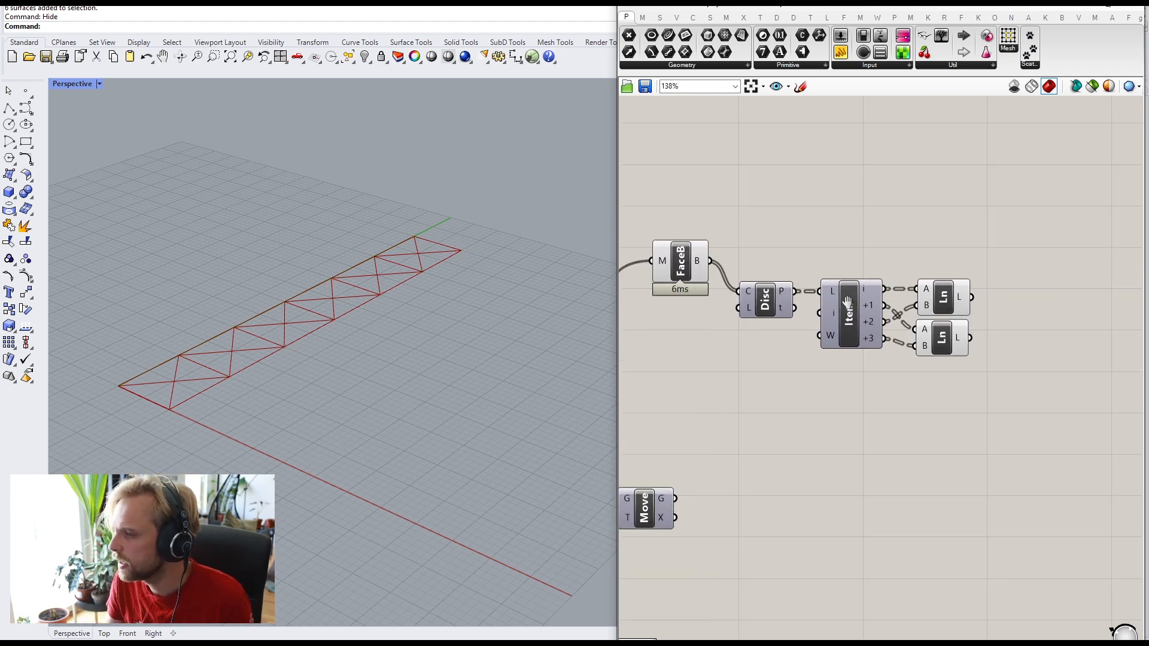
scroll(118, 386, up, 2)
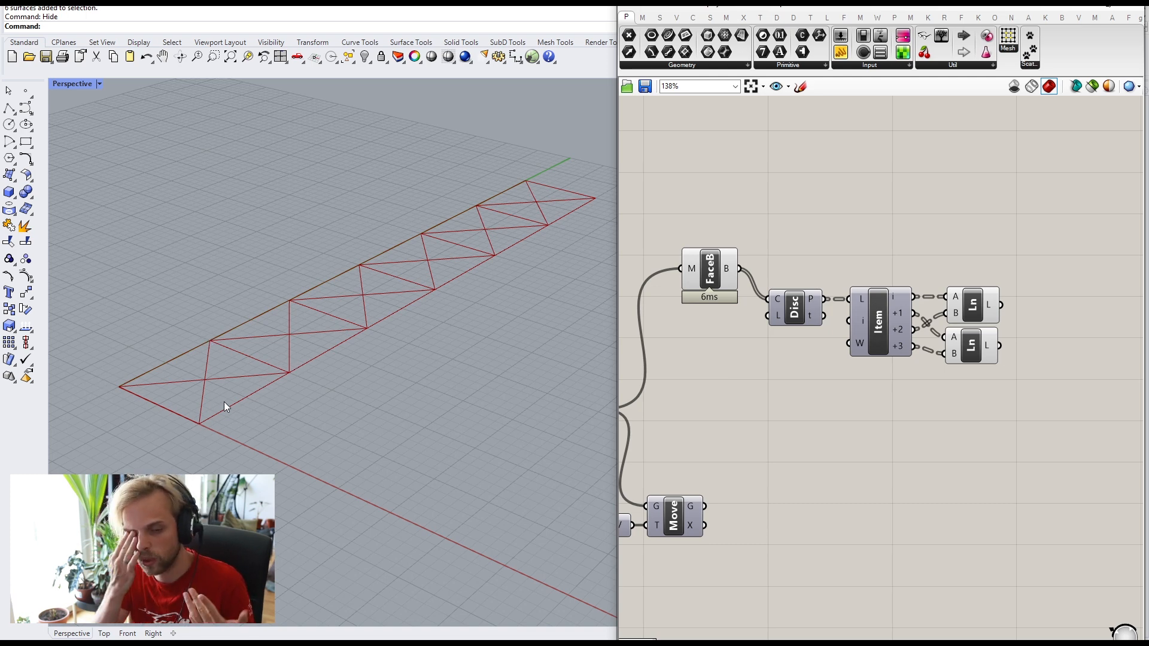
Step: Add a curve Explode component above the Line components and feed the face boundary curves into its curve input
double_click(906, 207)
text(exp)
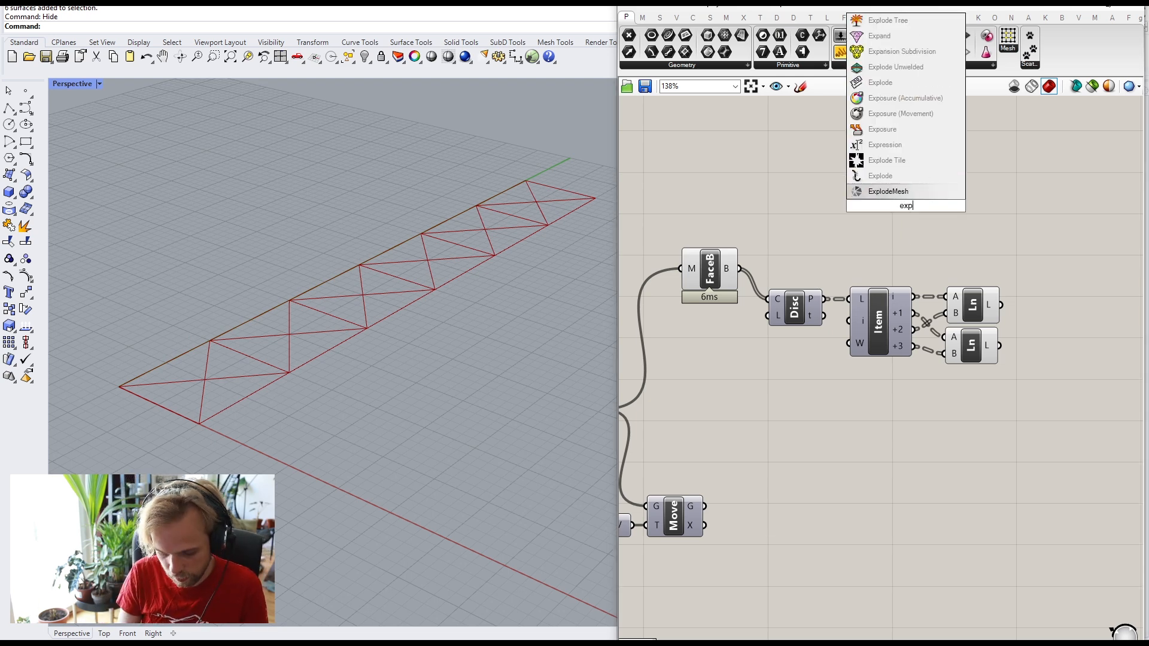
text(lode)
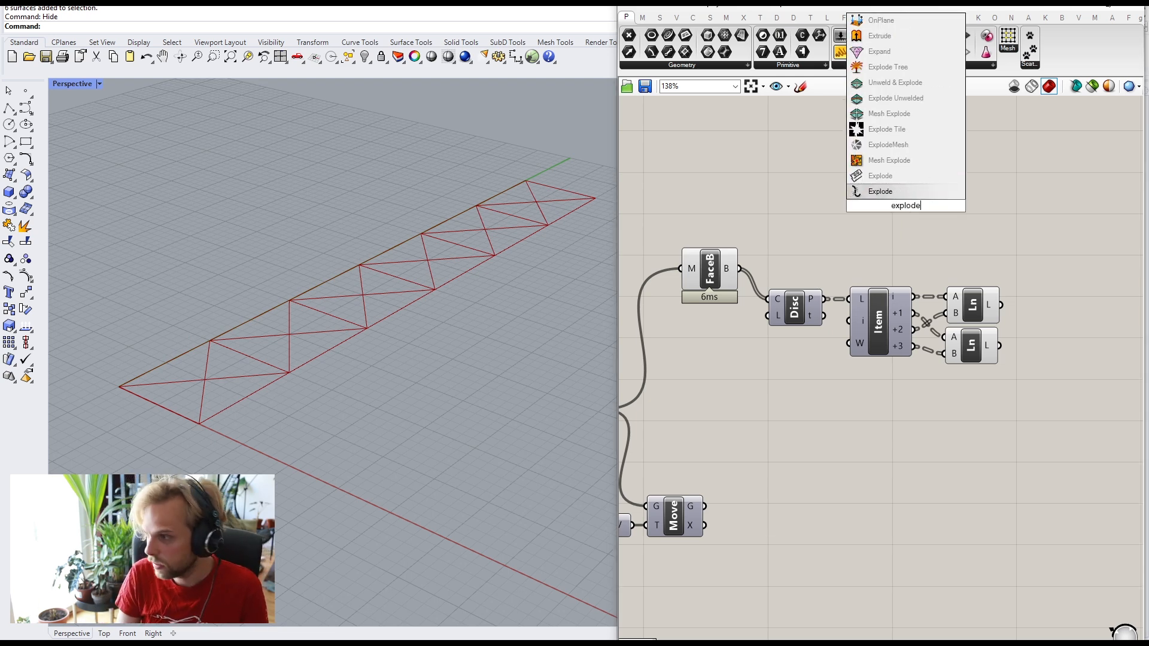
click(887, 193)
drag(713, 274, 731, 278)
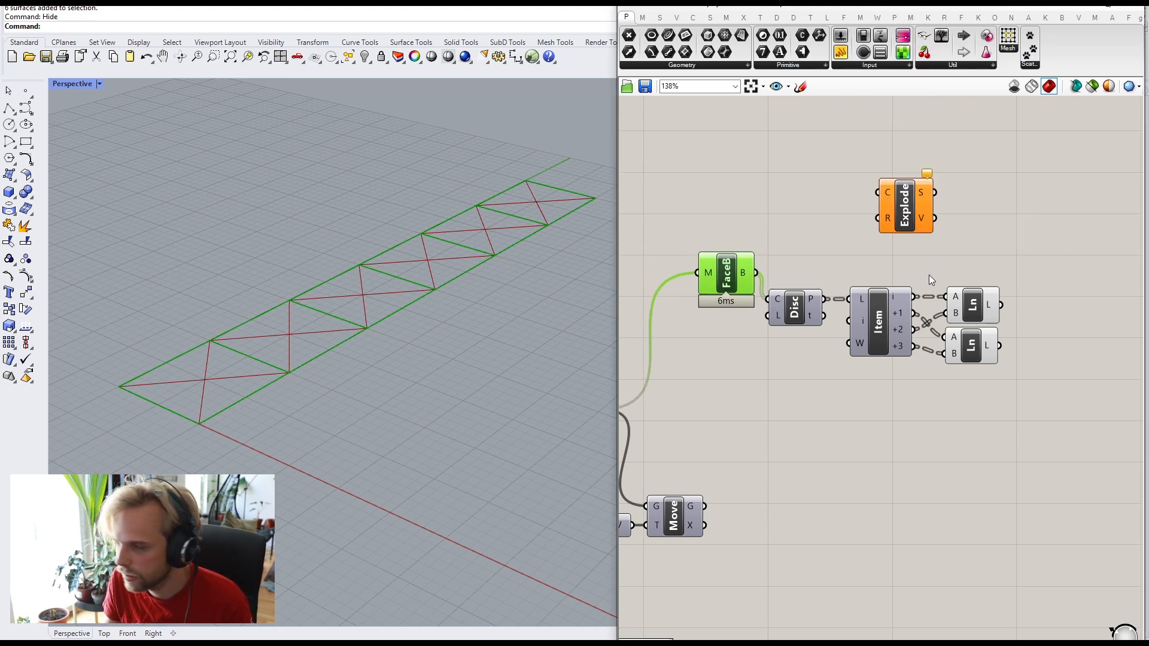
drag(802, 251, 974, 242)
click(898, 257)
Step: Turn off the preview of Face Boundaries and check the geometry of the Explode and Line components in the viewport
click(729, 275)
middle_click(729, 275)
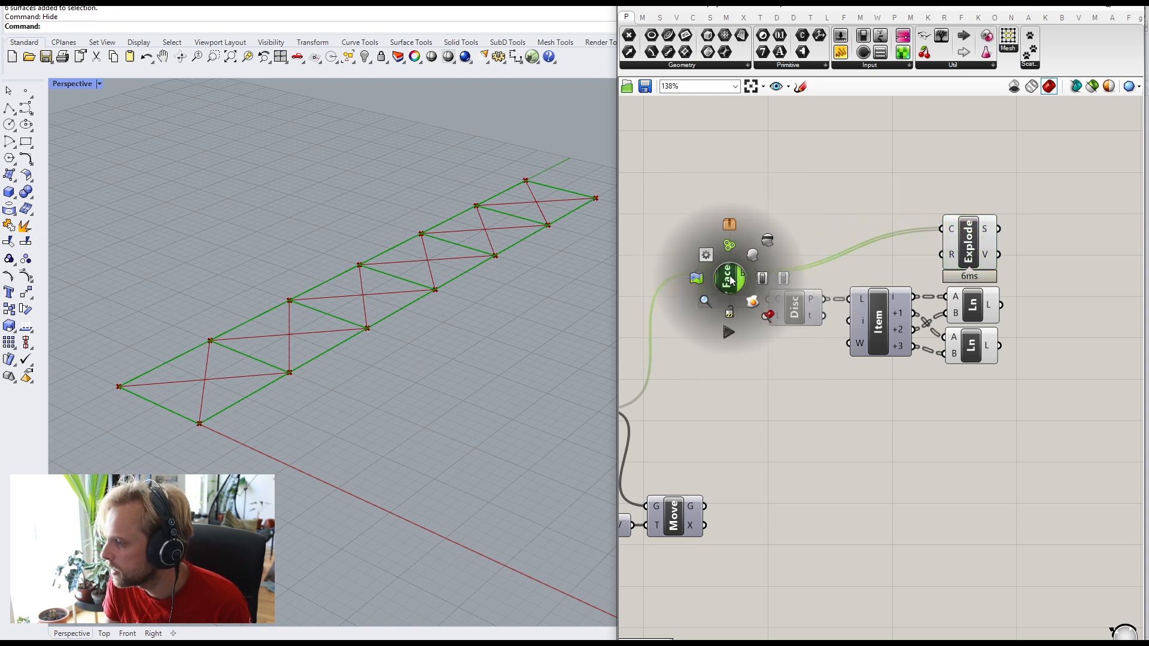
click(758, 240)
click(873, 261)
right_drag(1029, 253, 878, 238)
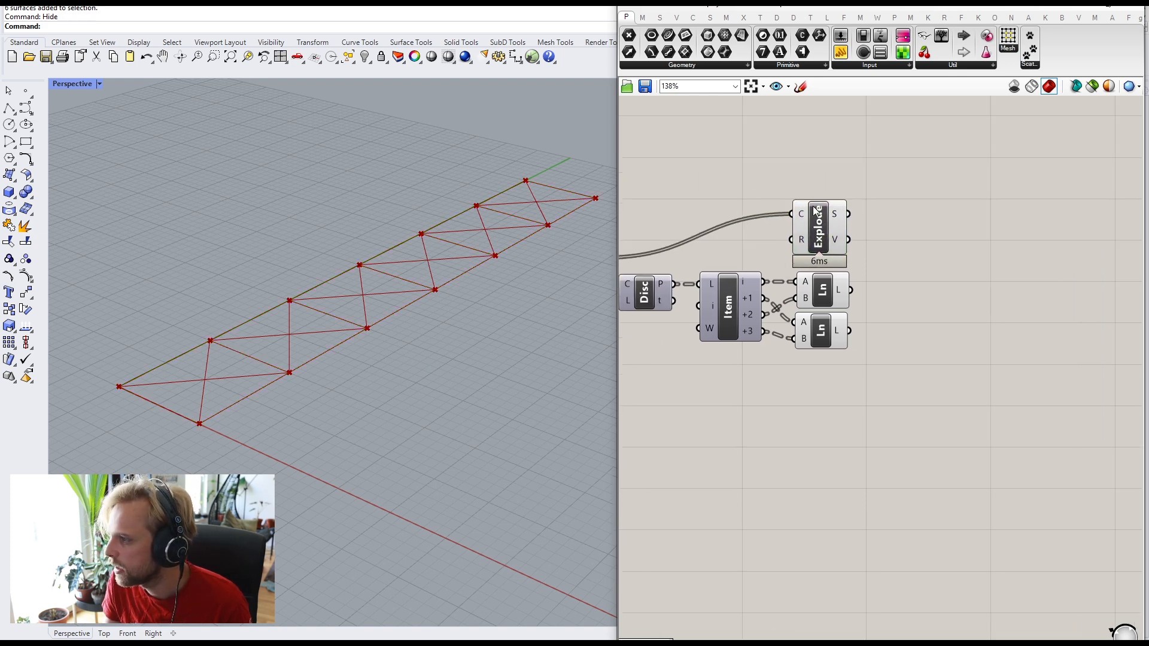
click(819, 248)
click(836, 335)
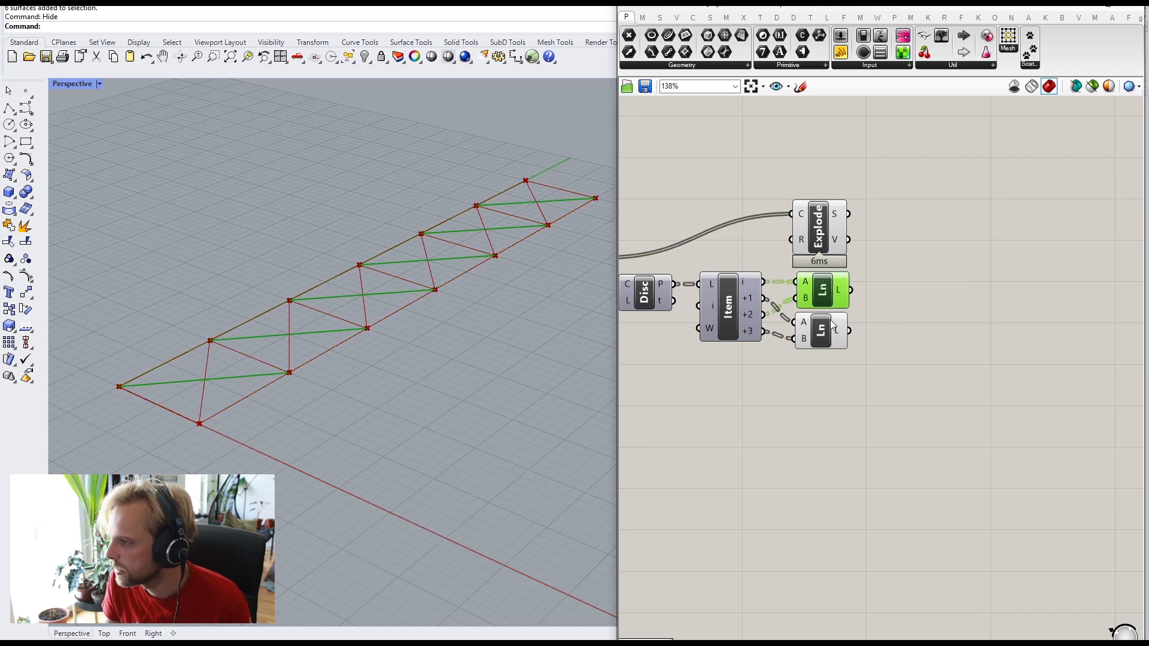
click(906, 334)
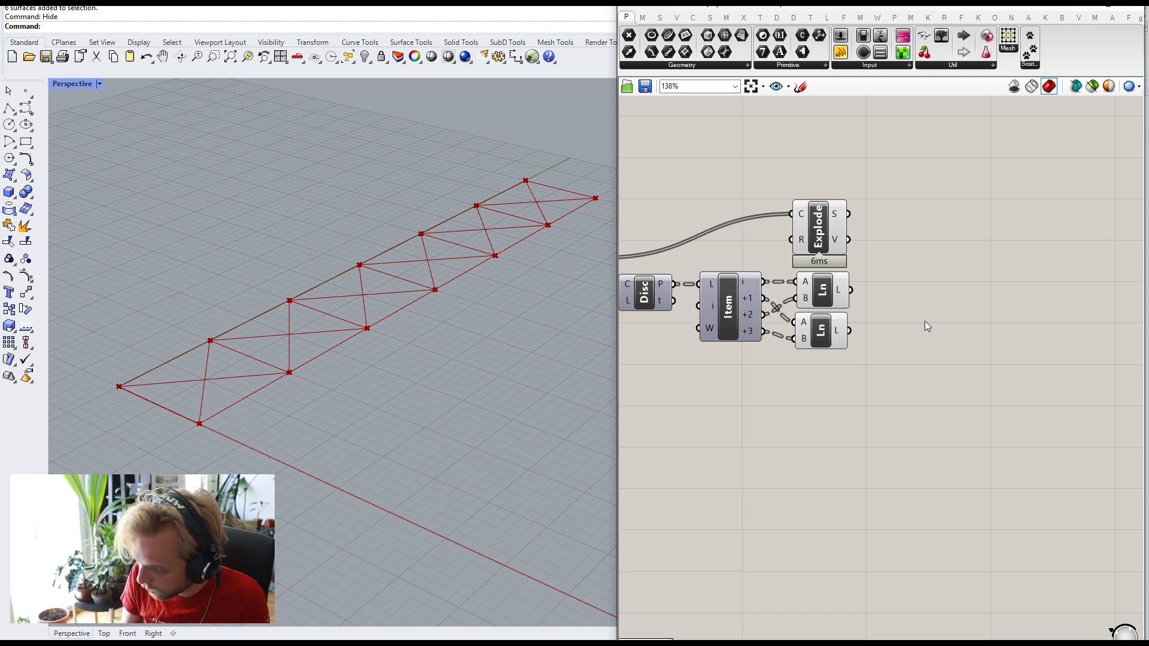
Step: Add a Merge component, feed it the Explode segments and both Line outputs, and remove its spare D4 input
double_click(925, 283)
text(merge)
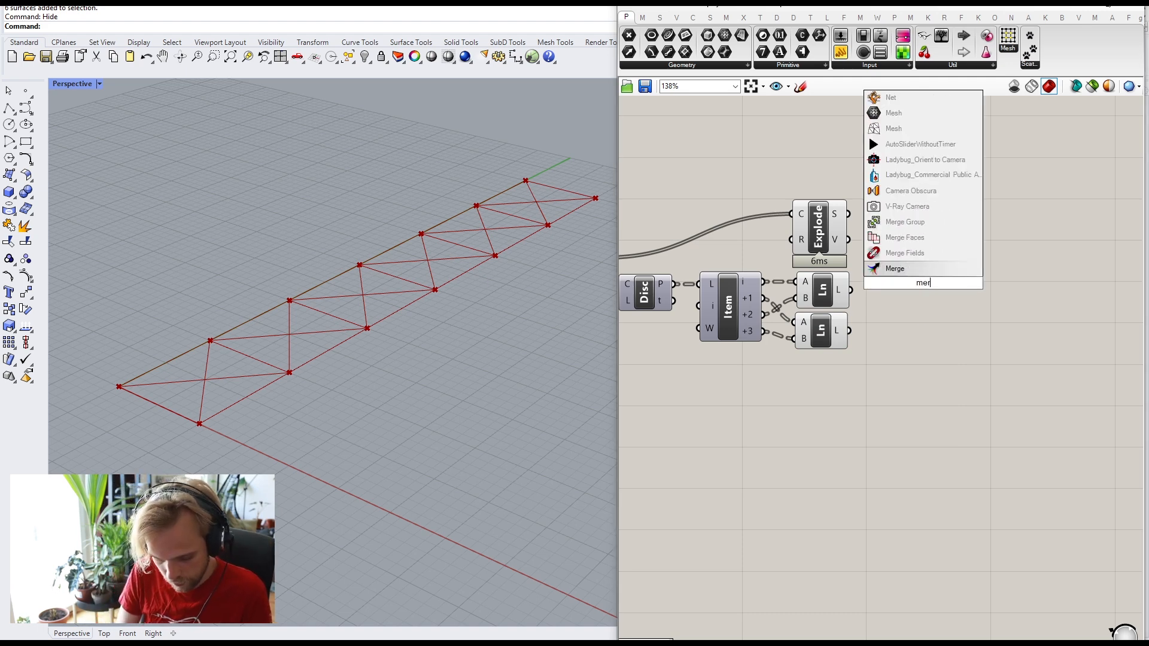
click(916, 272)
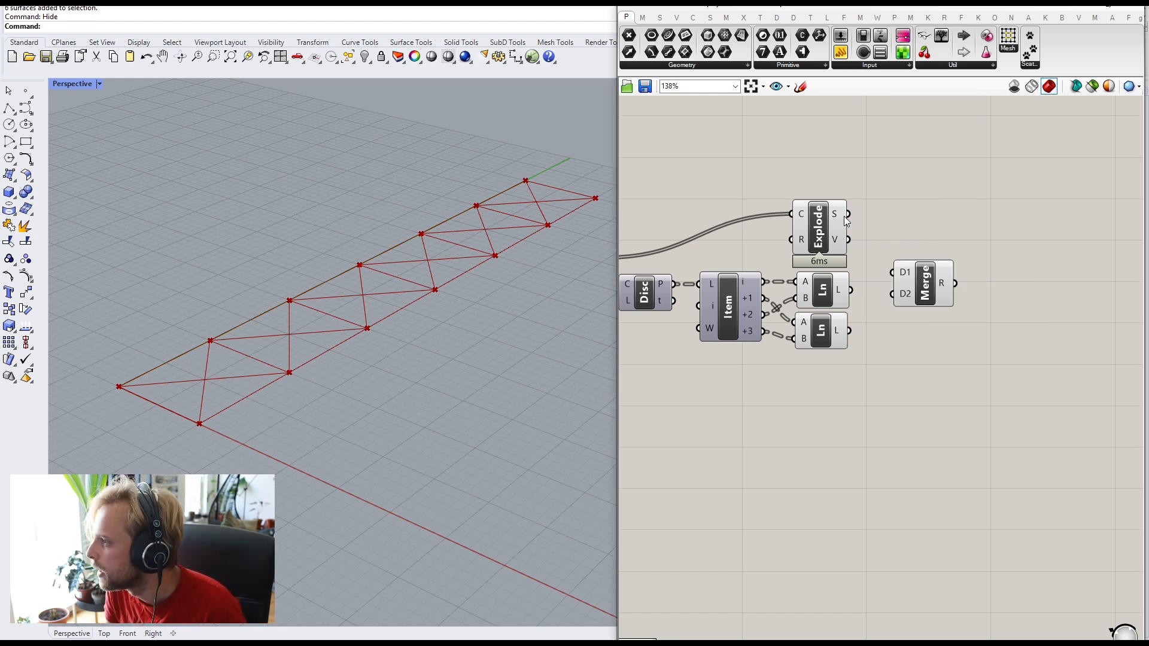
drag(931, 277, 895, 314)
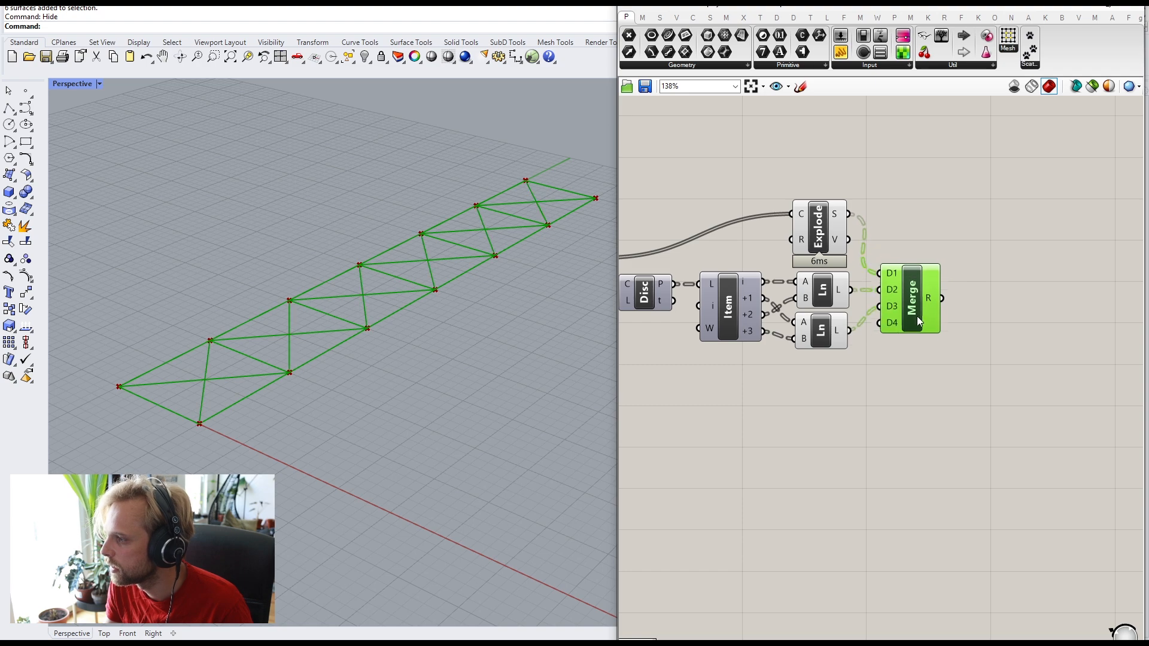
scroll(908, 327, up, 2)
scroll(889, 335, up, 3)
click(890, 333)
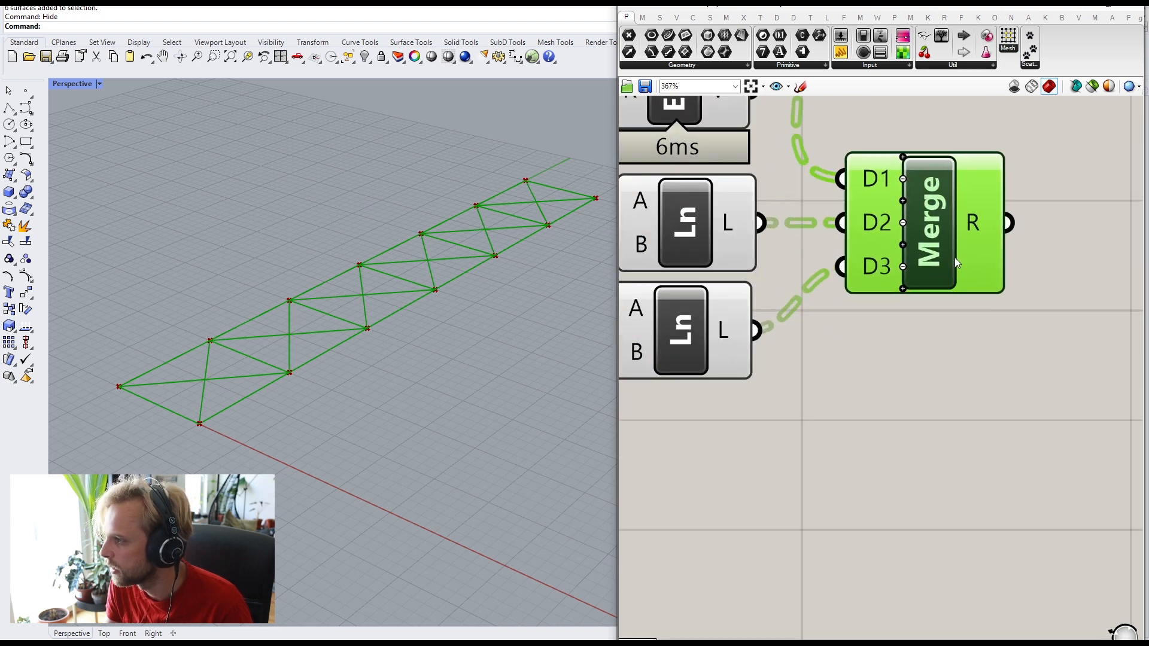
Step: Flatten the Merge component's result output and check its data
scroll(964, 265, down, 3)
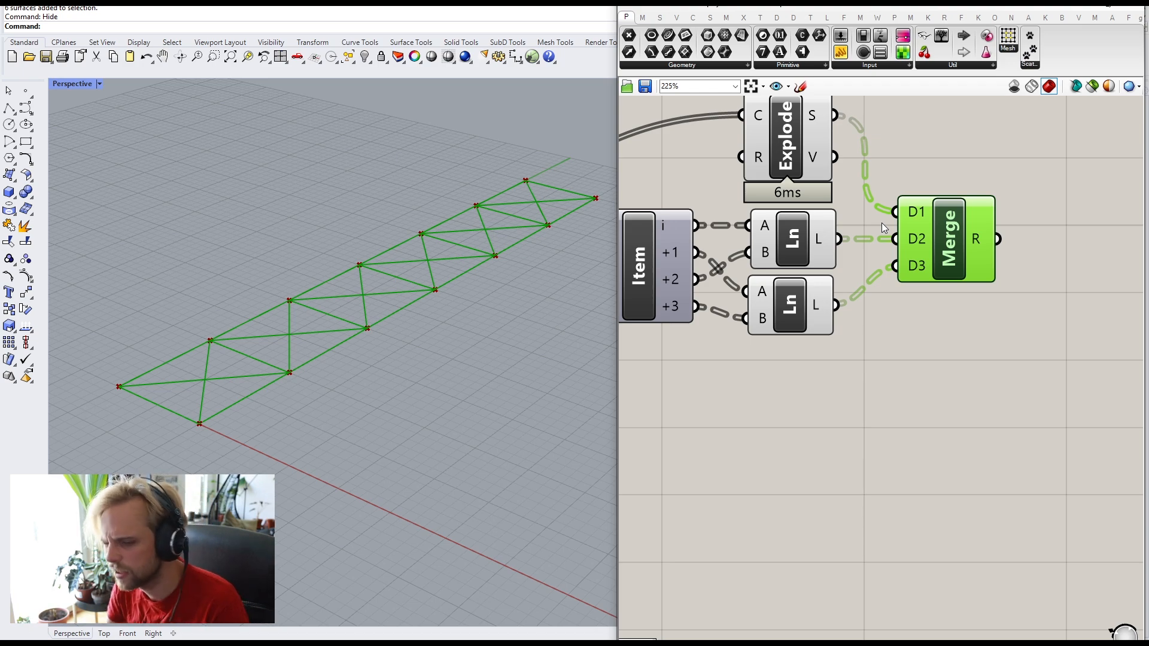
scroll(882, 225, up, 3)
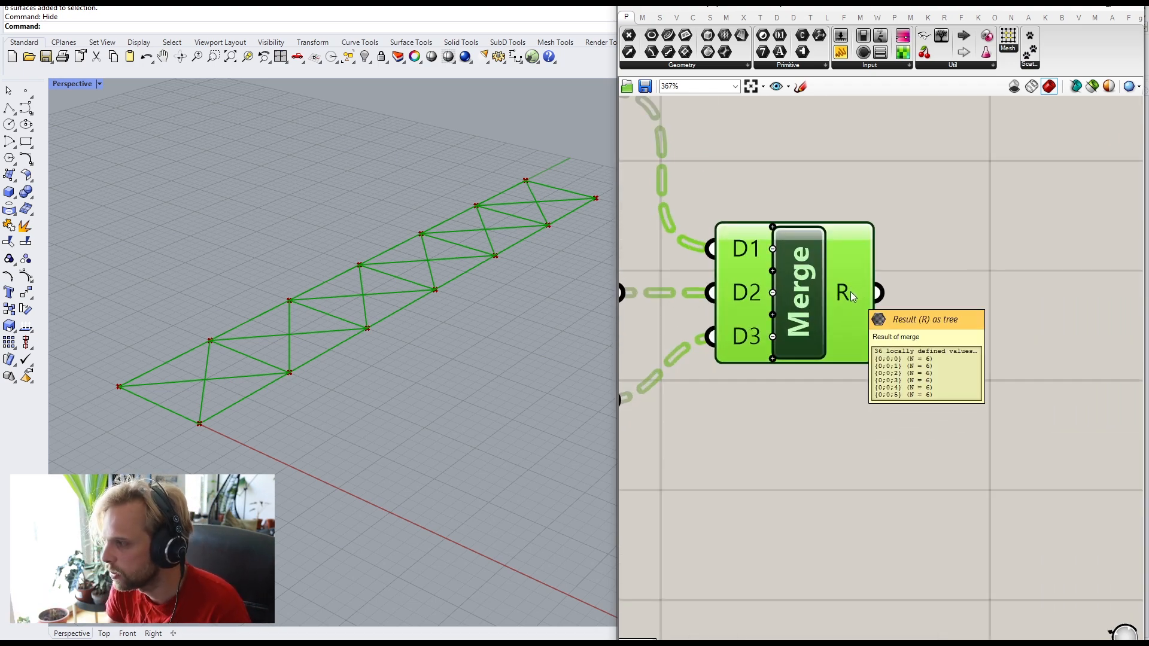
right_click(850, 292)
click(882, 339)
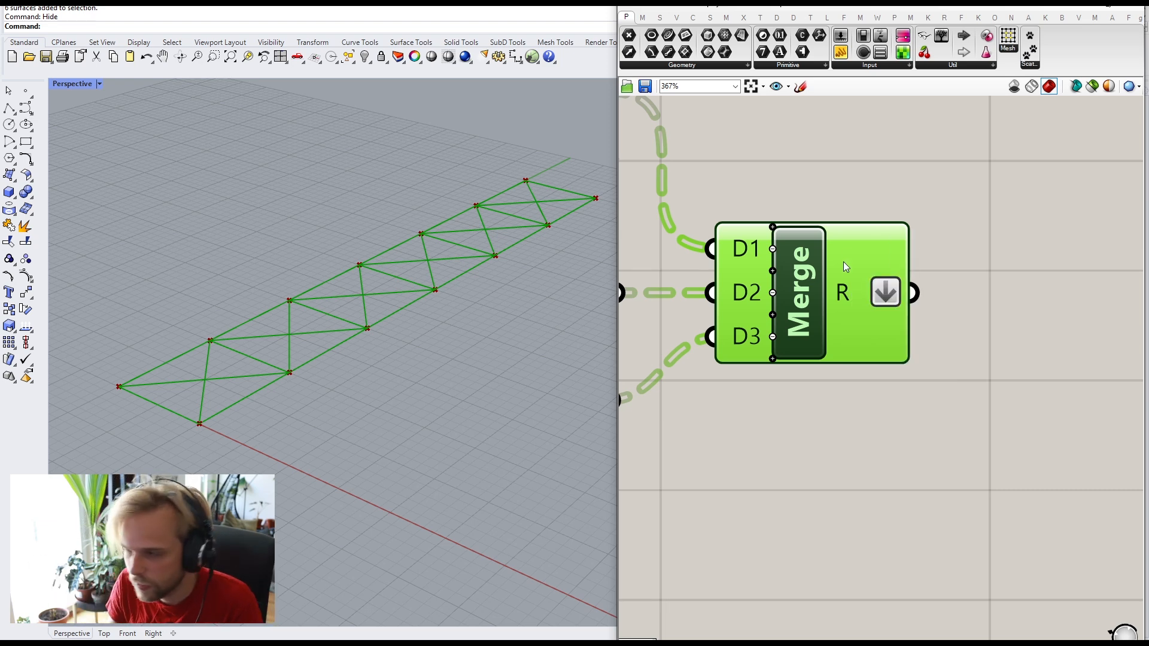
mouse_move(843, 262)
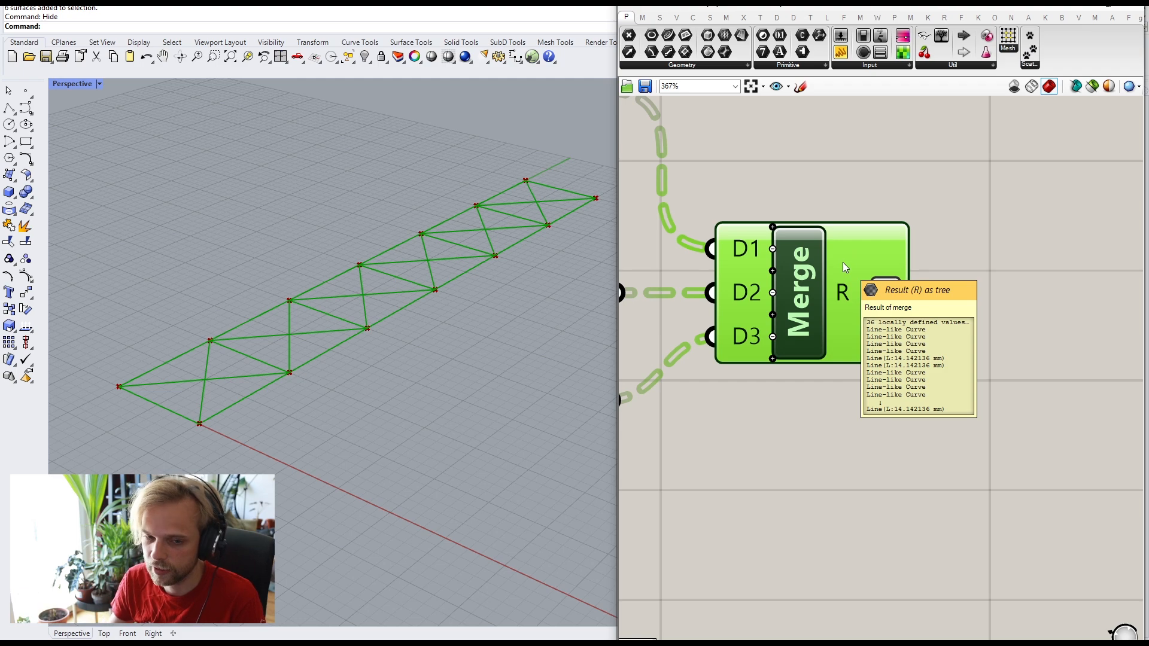
scroll(961, 336, down, 2)
scroll(961, 337, down, 1)
click(901, 382)
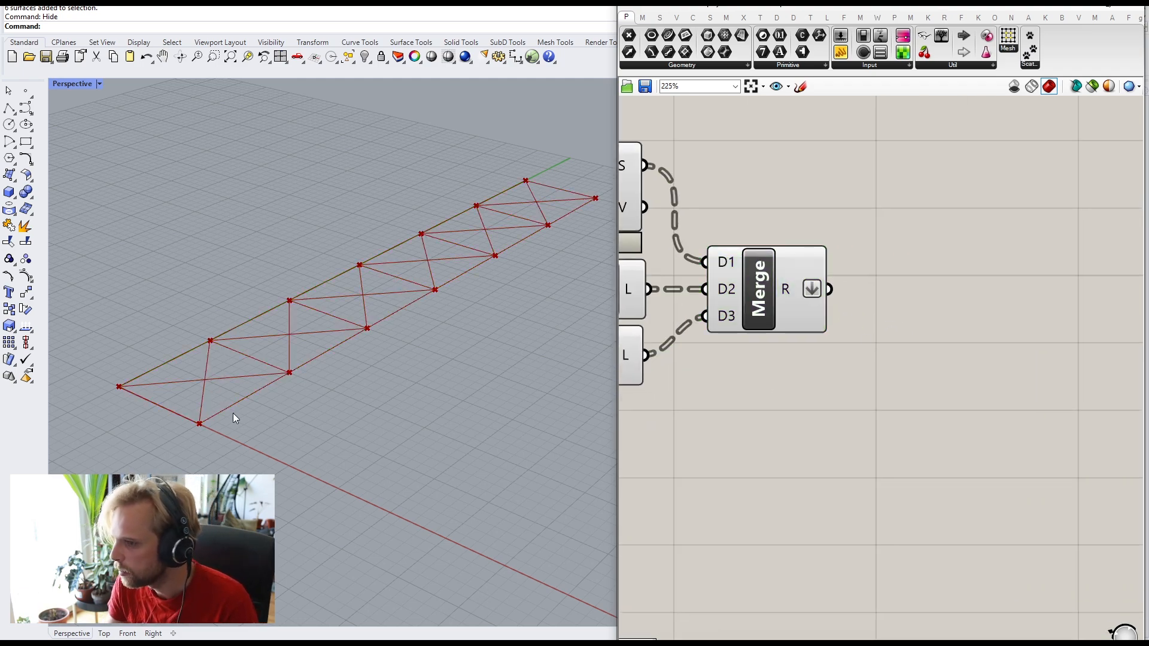
Step: Add a removeDuplicateLines component beside Merge and feed the merged result into its L input
scroll(280, 392, up, 5)
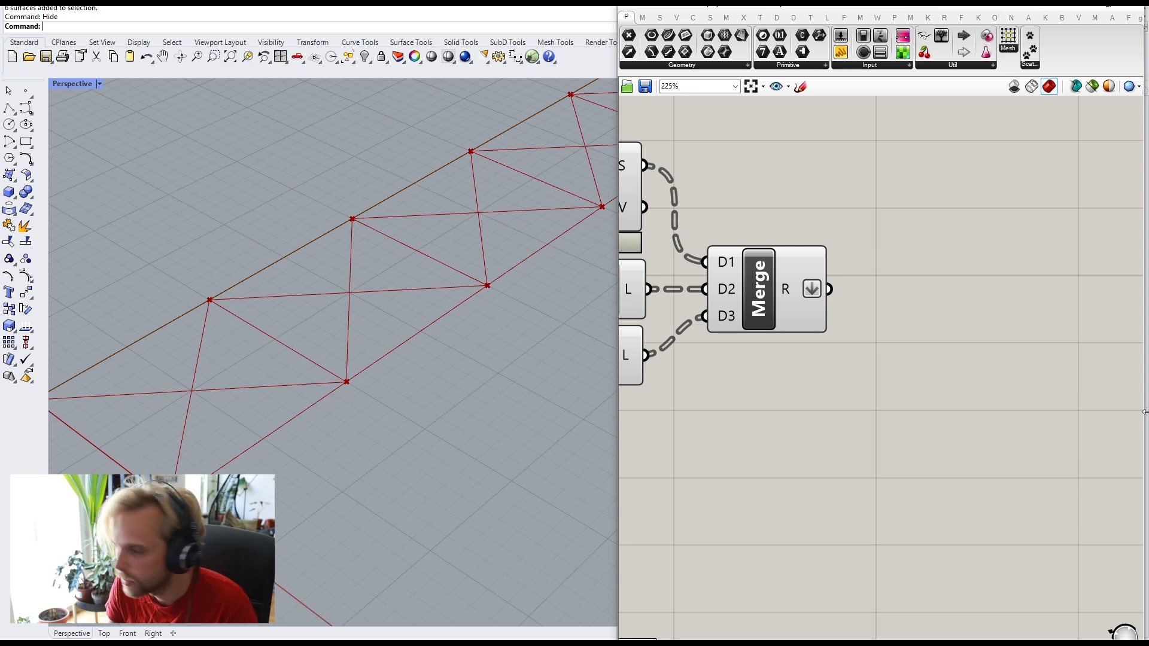
right_drag(883, 394, 889, 419)
double_click(930, 351)
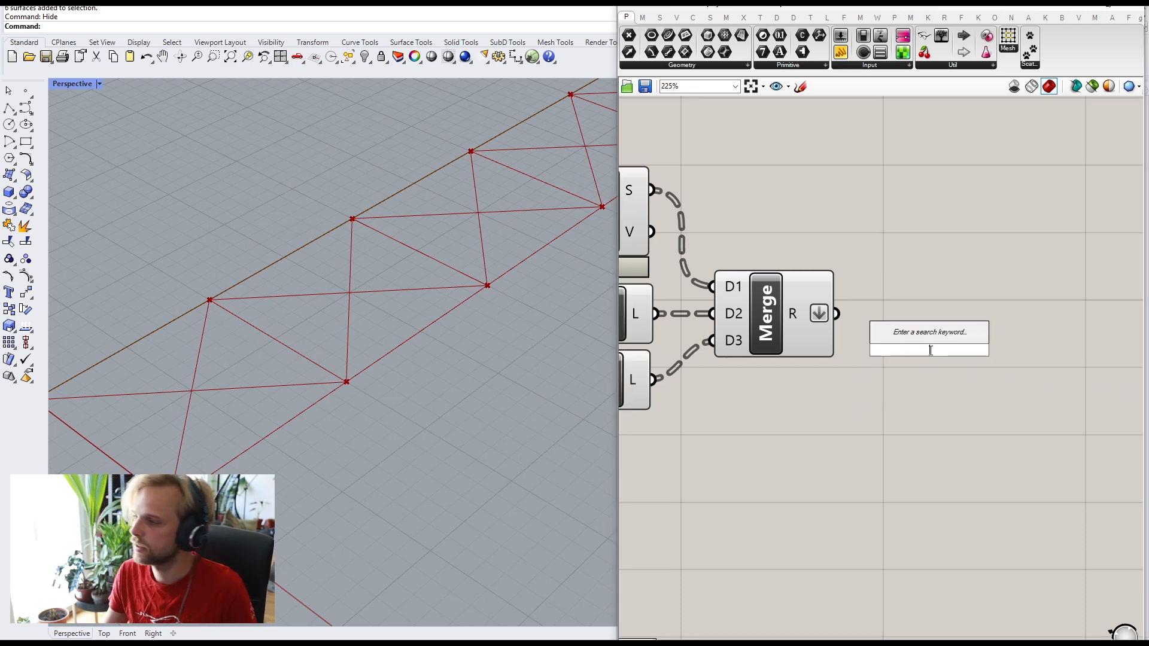
text(remove du)
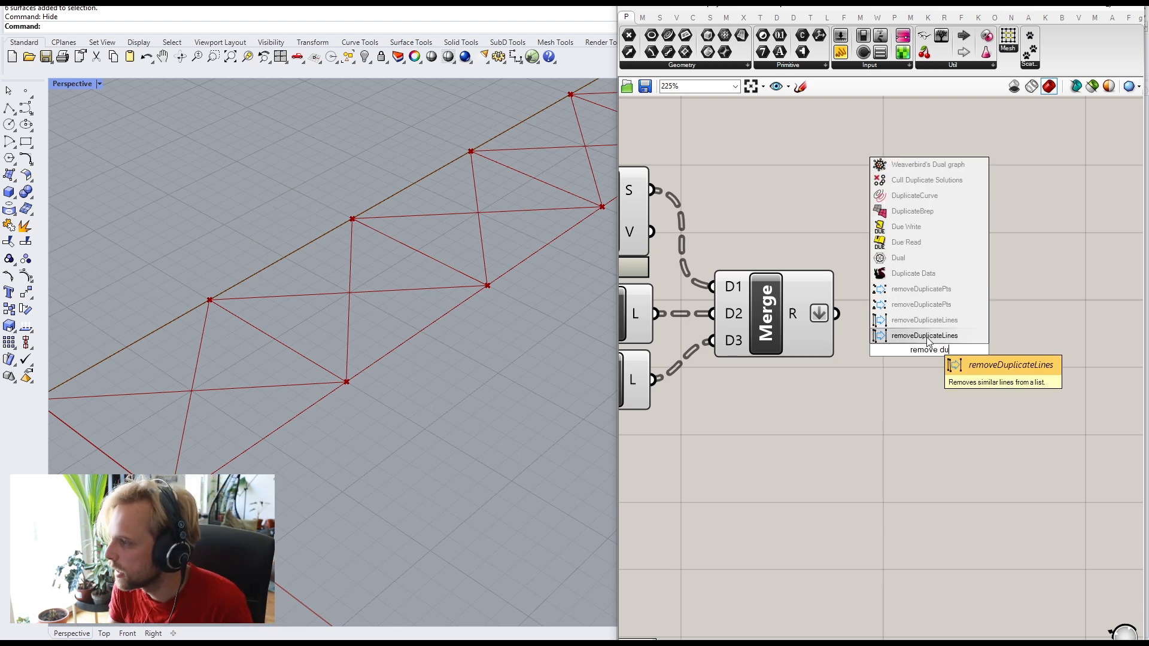
click(925, 336)
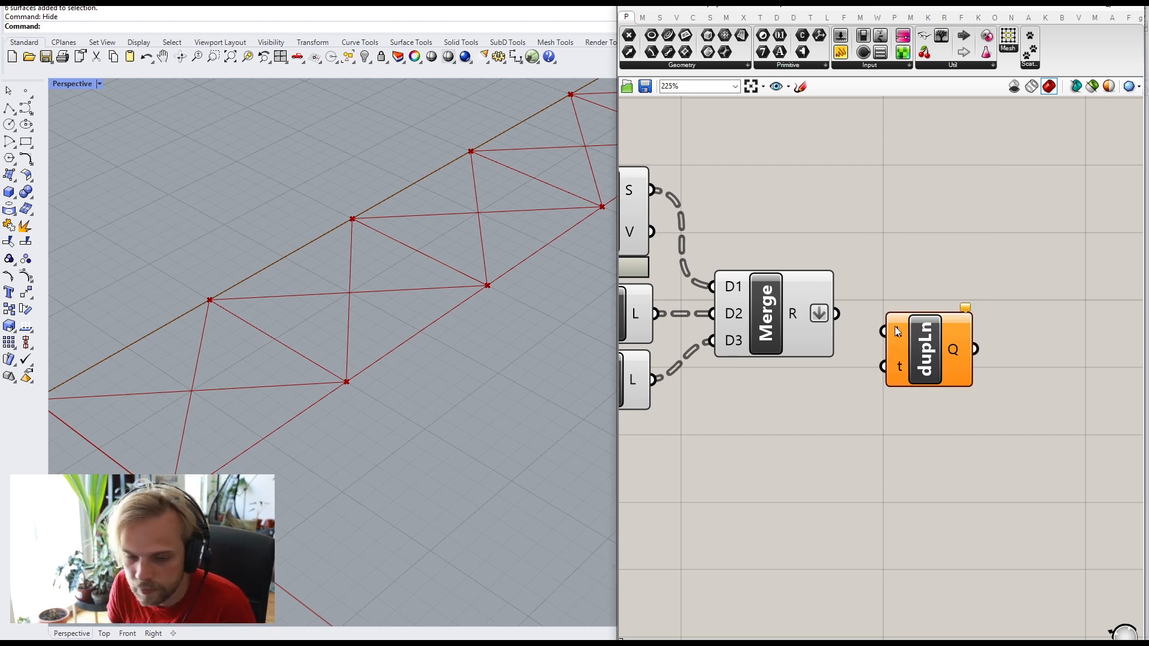
drag(833, 311, 887, 338)
drag(946, 371, 936, 353)
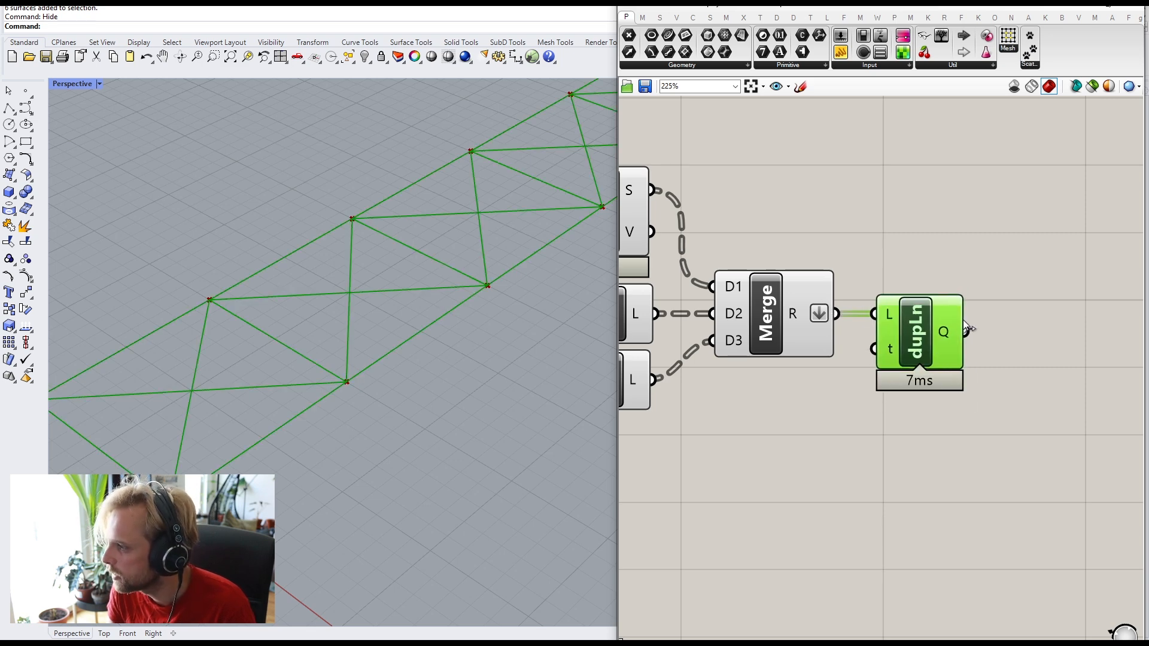
Step: Turn off the preview of the Explode, both Line and Merge components, keeping removeDuplicateLines previewed
click(973, 246)
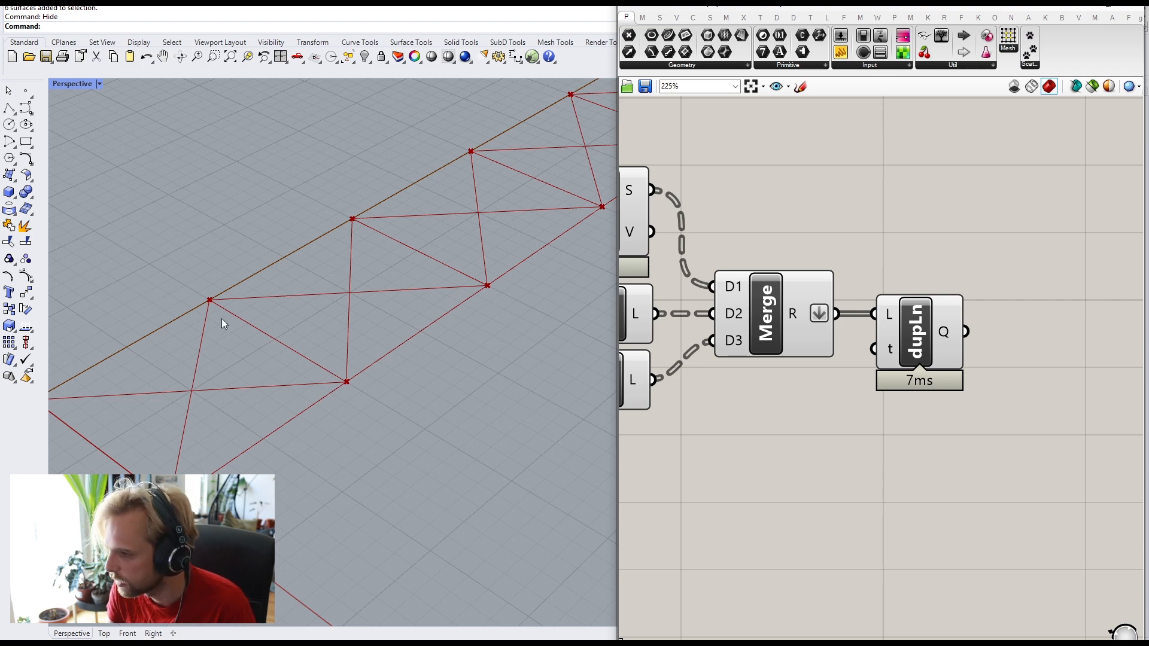
scroll(787, 392, down, 5)
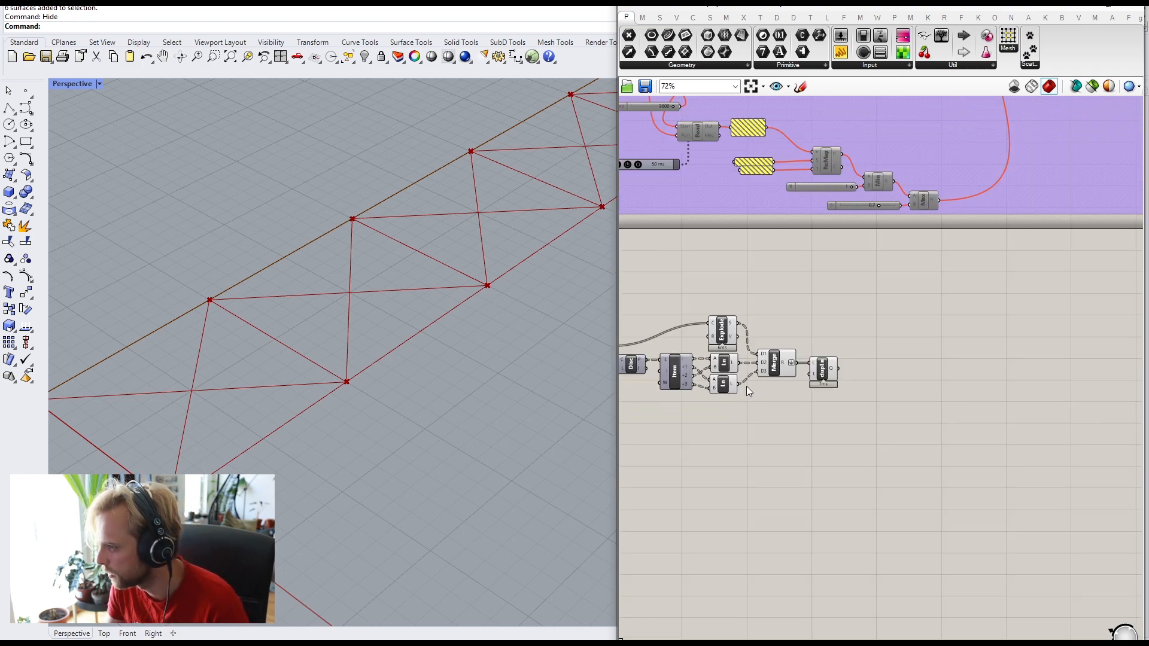
right_drag(746, 387, 825, 396)
drag(886, 460, 782, 327)
middle_click(783, 328)
click(820, 290)
click(899, 312)
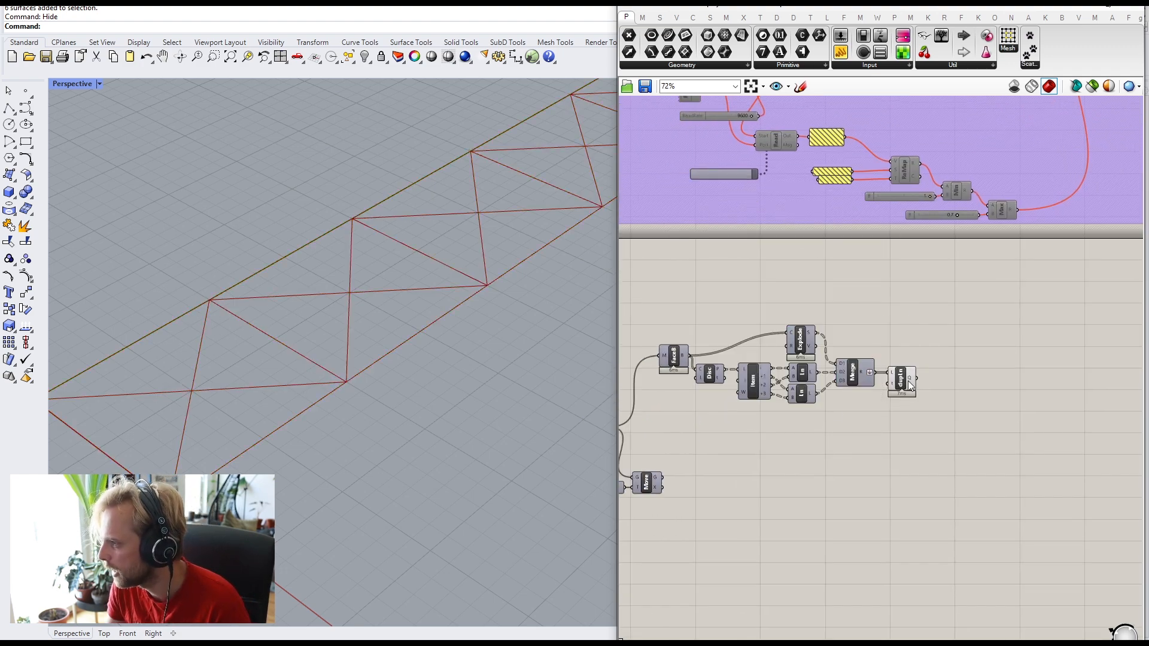
scroll(908, 382, up, 4)
click(908, 382)
click(892, 329)
scroll(285, 390, down, 6)
scroll(285, 390, down, 3)
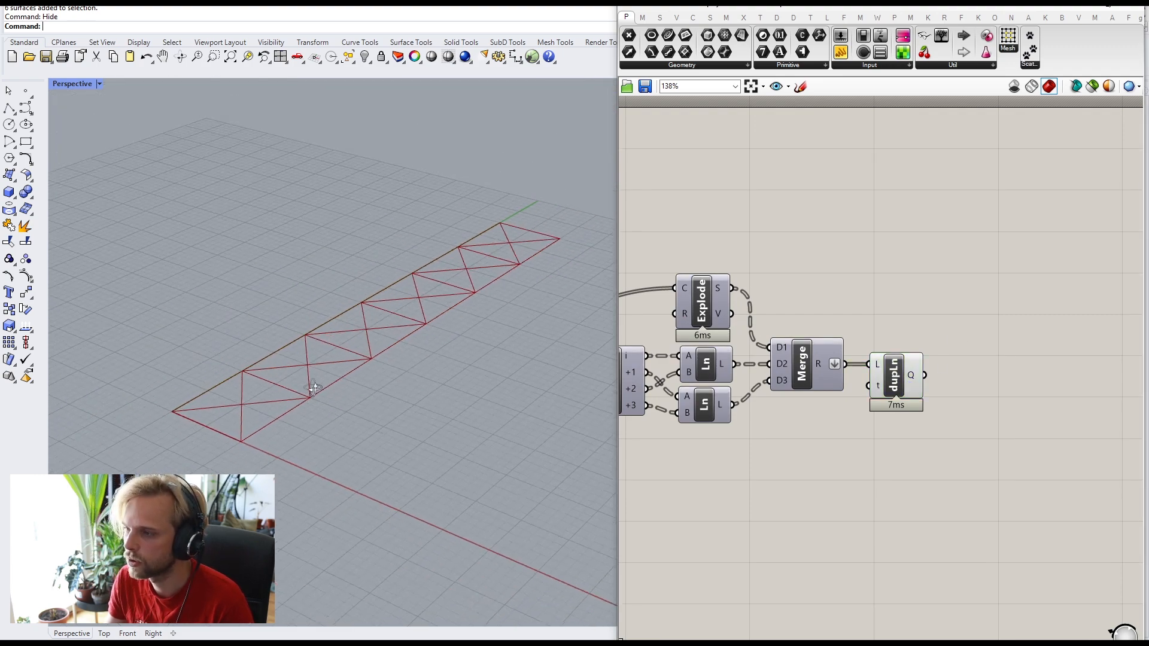
scroll(934, 397, down, 3)
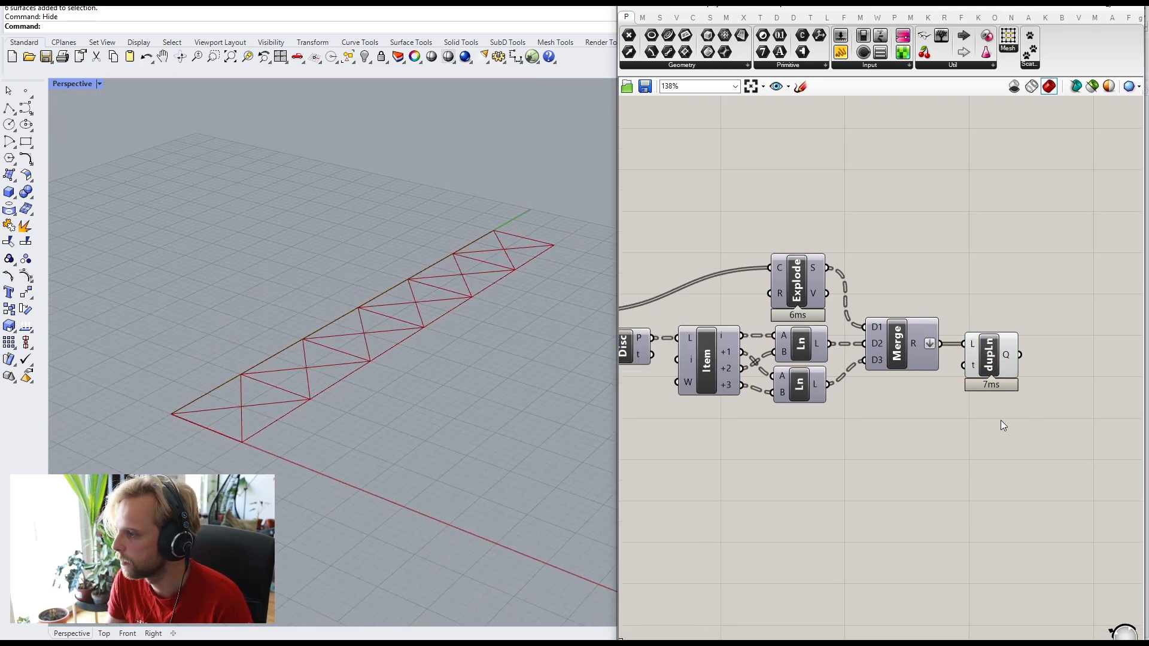
Step: Group the components from Face Boundaries through removeDuplicateLines and shift the group away from the mesh components
drag(1019, 442, 672, 293)
middle_click(673, 292)
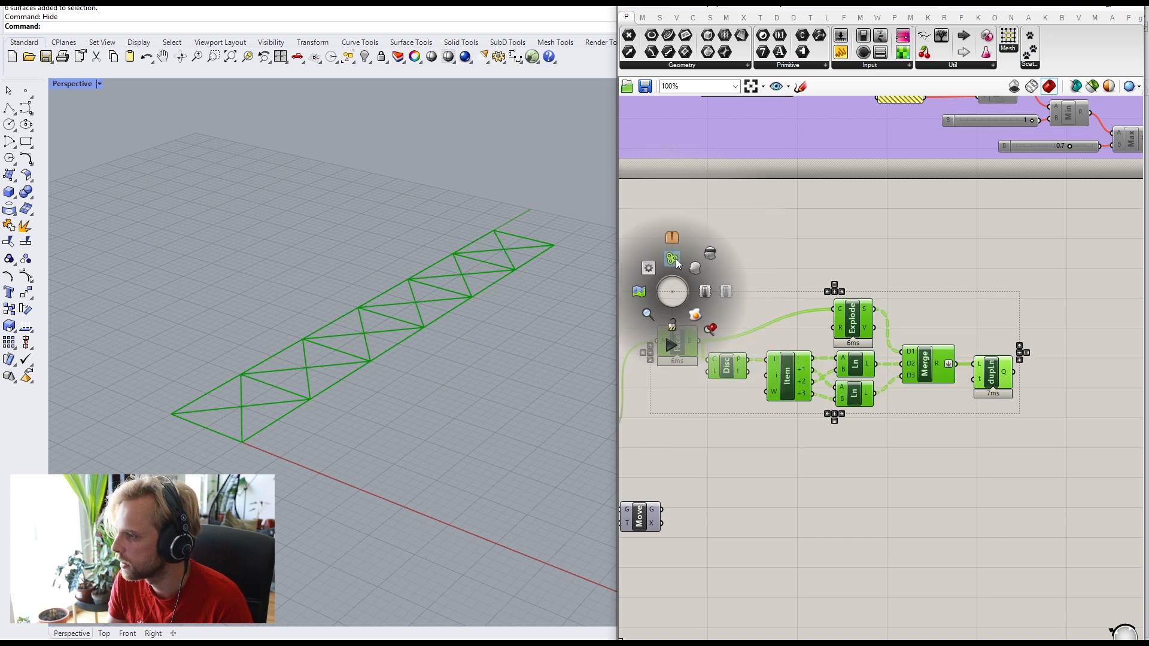
click(674, 258)
drag(773, 326, 825, 307)
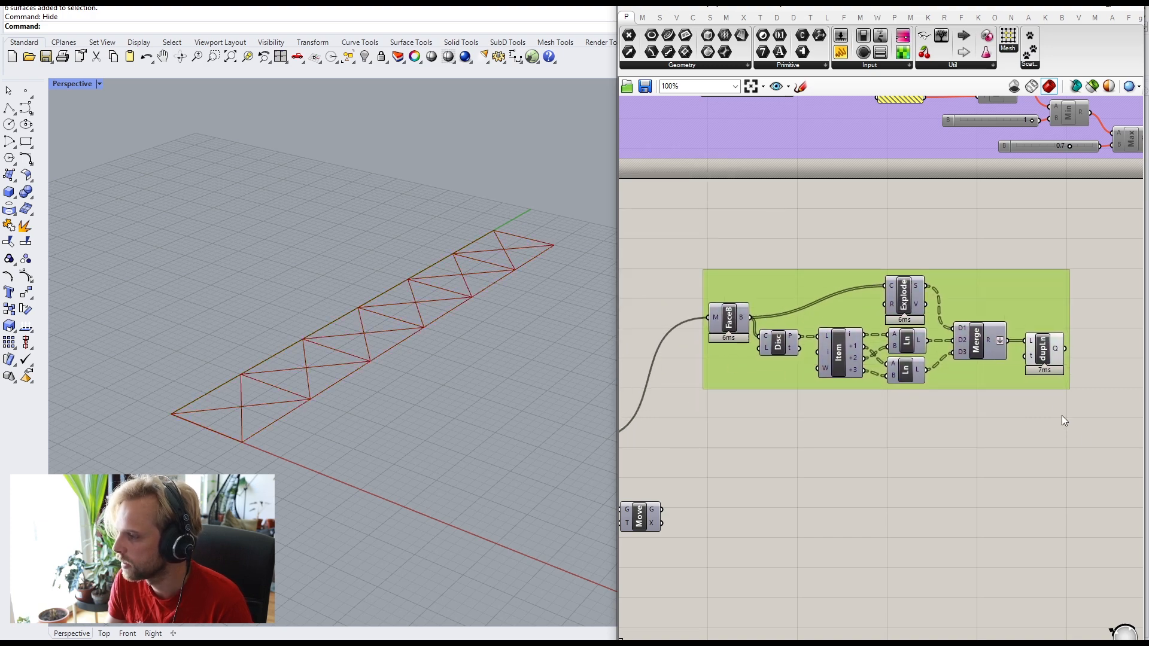
Step: Duplicate the line-building group and place the copy below the original, near the Move component
drag(1094, 442, 756, 544)
key(ctrl+c)
key(ctrl+v)
scroll(747, 520, down, 1)
scroll(741, 516, down, 2)
right_drag(741, 519, 743, 407)
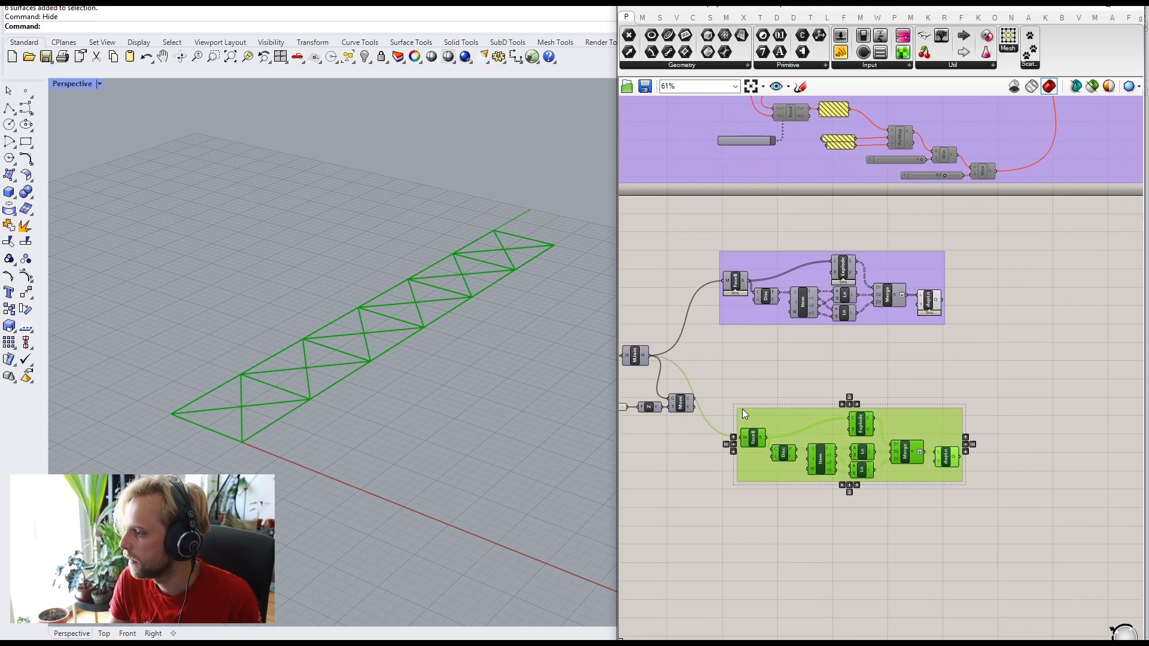
Step: Preview the Move component's mesh temporarily to check its position in the viewport, then hide it again
scroll(713, 420, up, 4)
right_drag(666, 396, 713, 382)
click(710, 368)
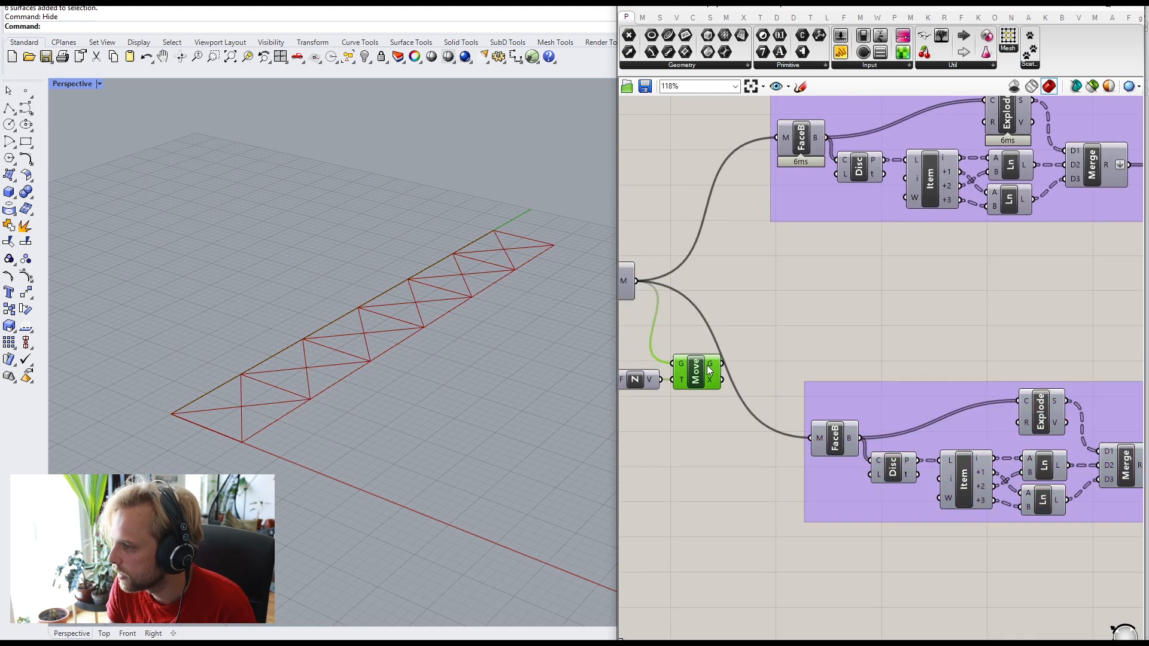
middle_click(710, 367)
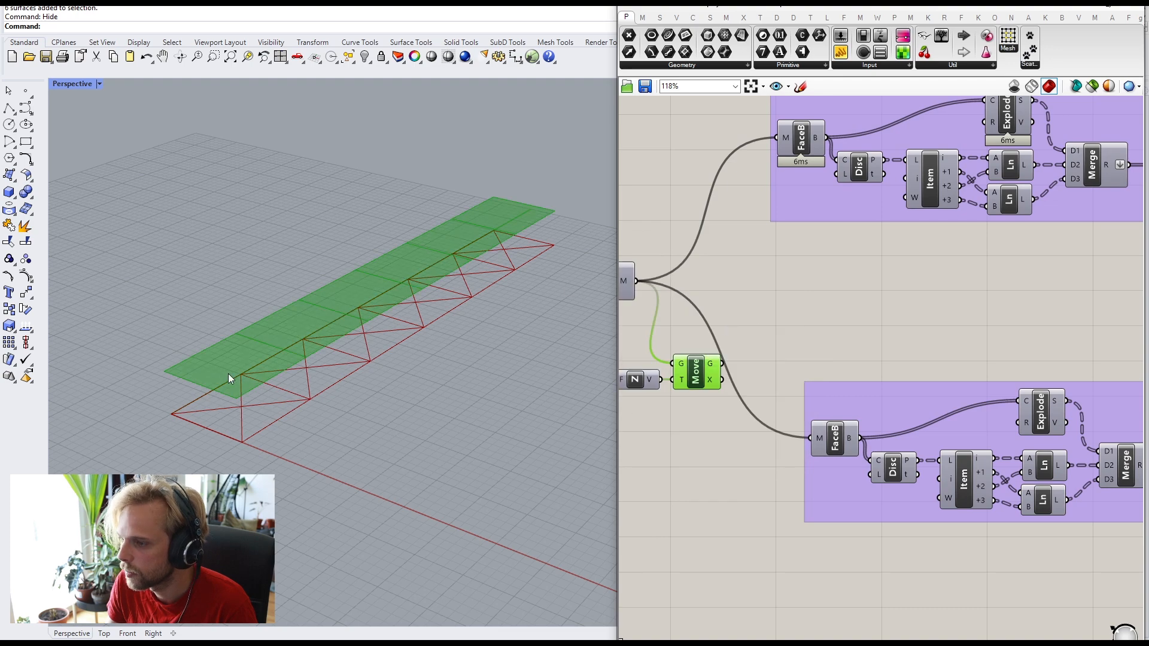
middle_click(698, 371)
click(719, 347)
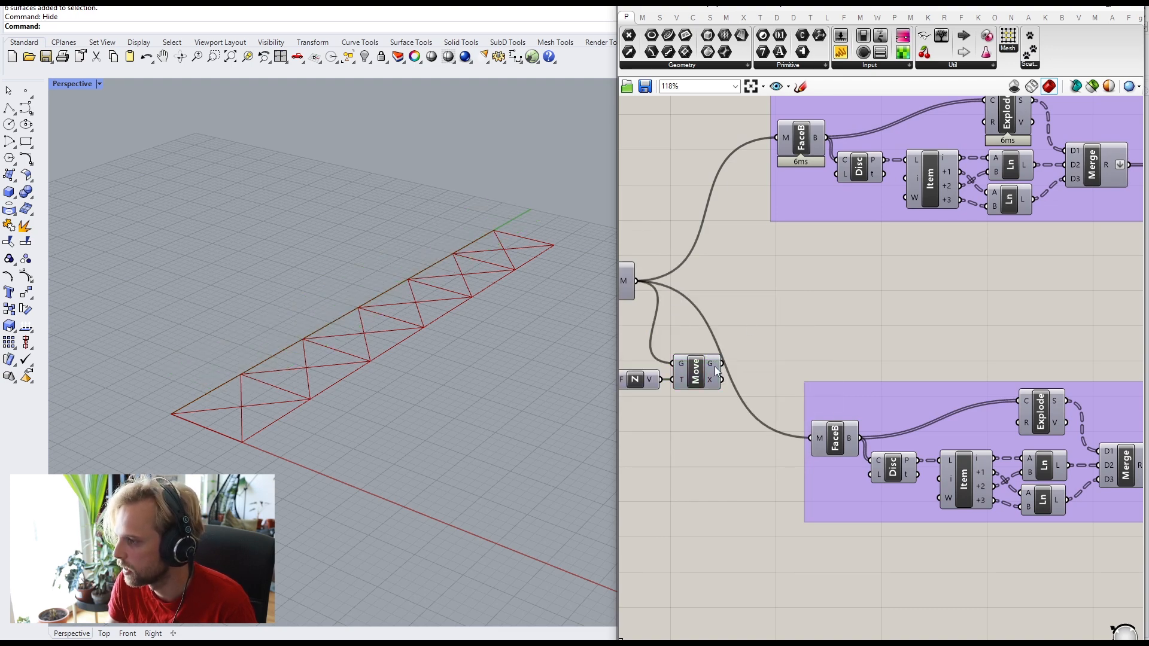
Step: Connect the Move component's geometry output to the copied Face Boundaries' mesh input and adjust the copied group's position
drag(722, 363, 812, 438)
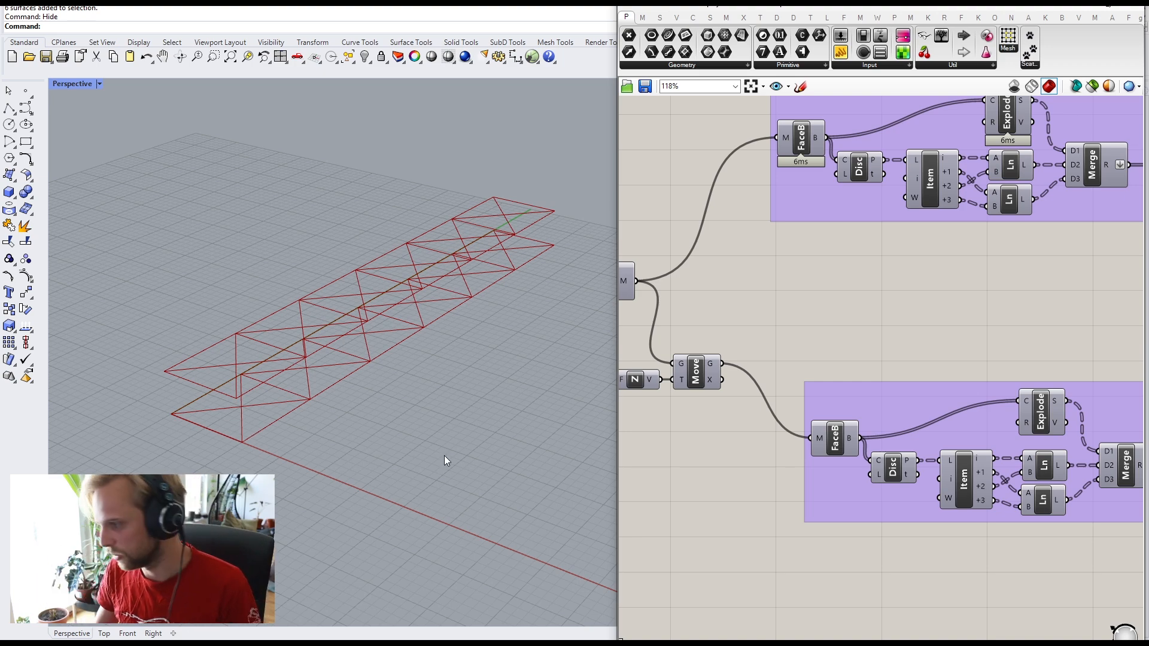
scroll(885, 379, down, 3)
click(769, 372)
drag(768, 372, 774, 375)
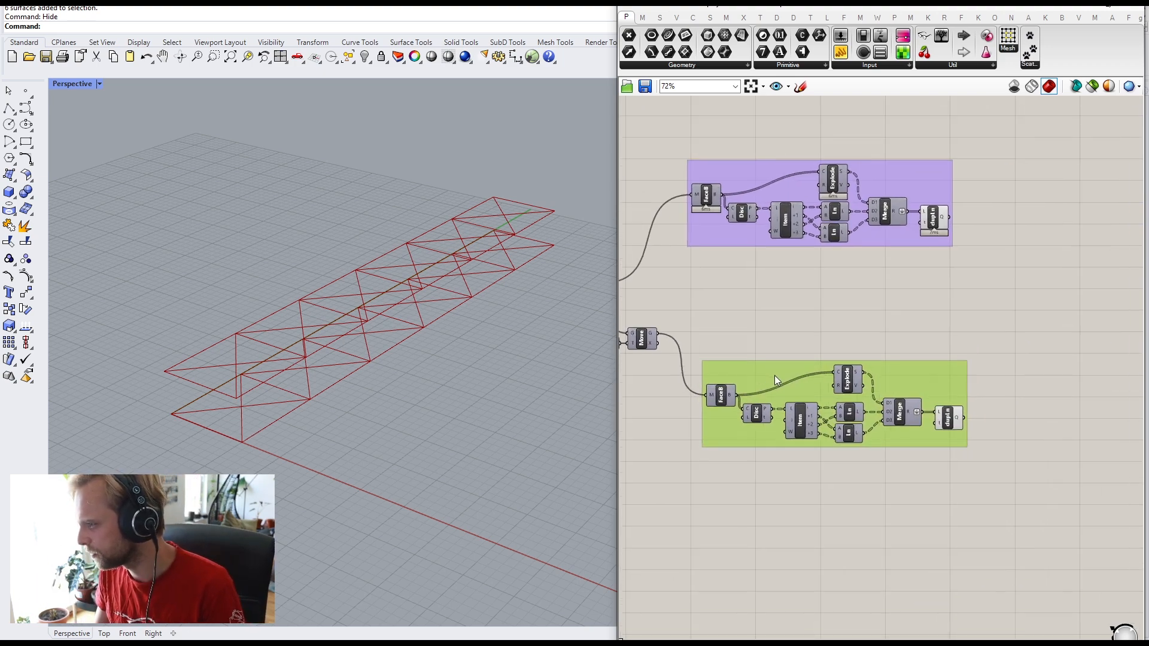
click(753, 297)
Step: Examine how the disabled reference definition wires the Discontinuity points into the Shift List, Line and Merge components
scroll(753, 297, down, 3)
scroll(783, 233, up, 6)
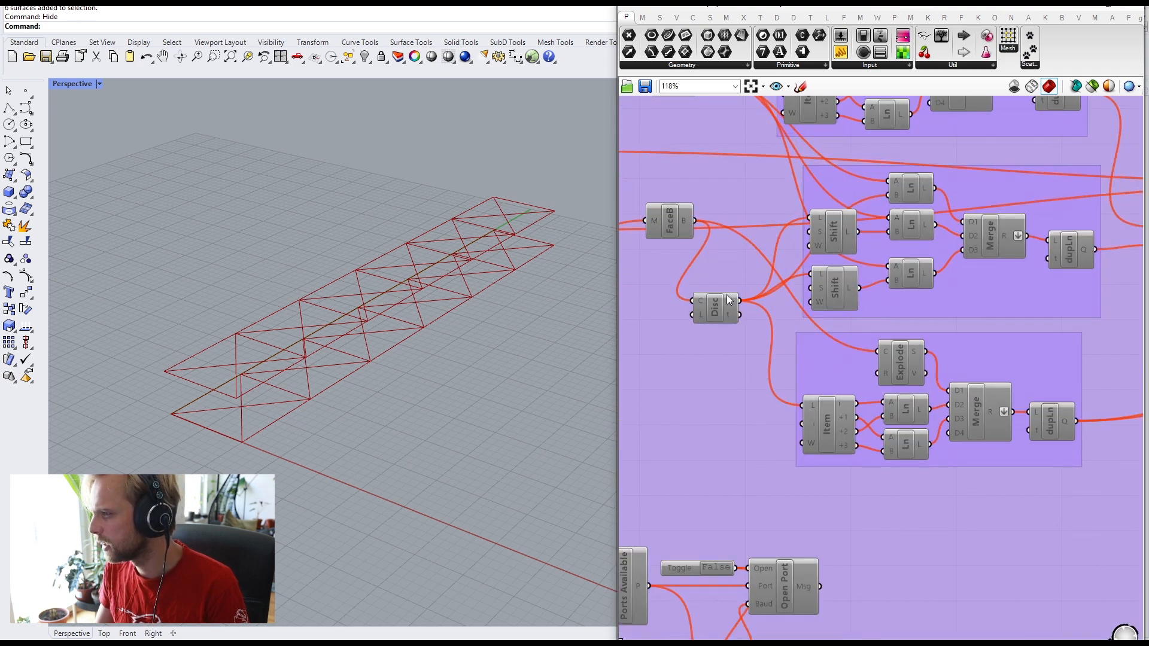
scroll(730, 301, down, 1)
right_drag(730, 301, 878, 319)
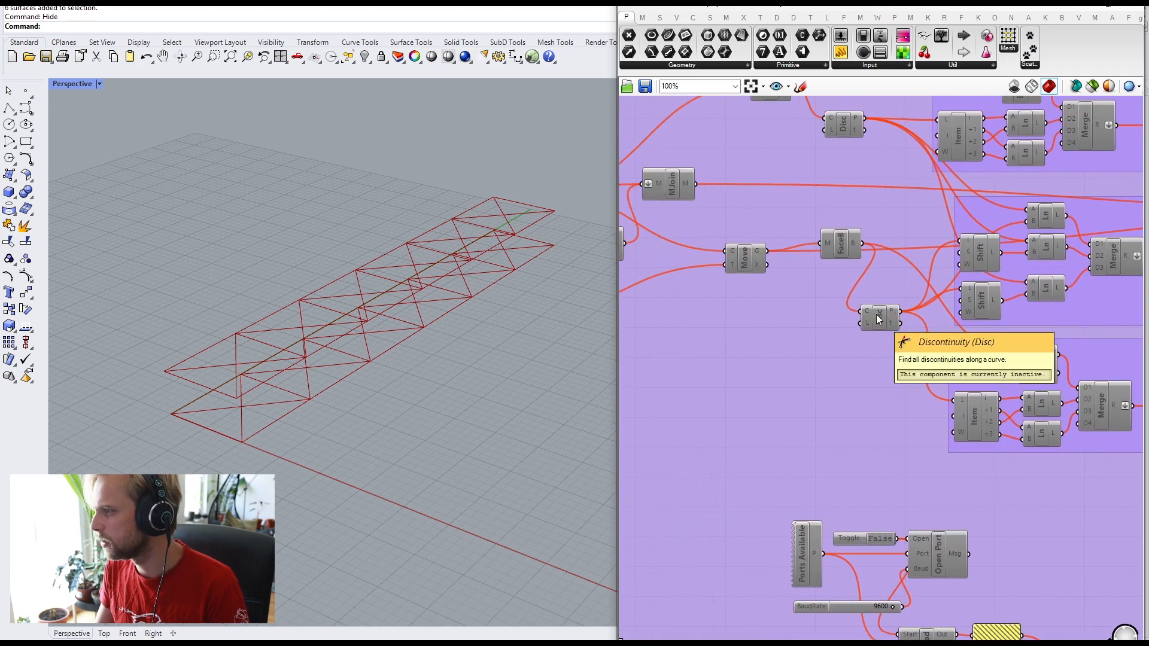
right_drag(800, 310, 839, 300)
scroll(841, 314, down, 3)
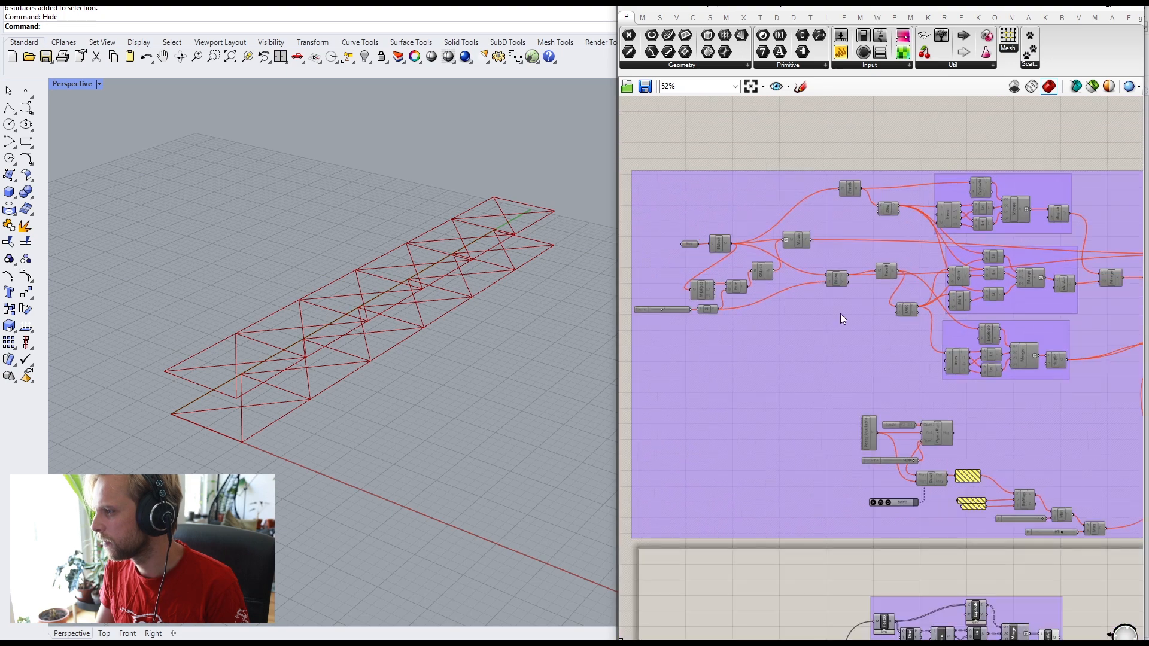
scroll(871, 359, up, 3)
scroll(878, 278, down, 1)
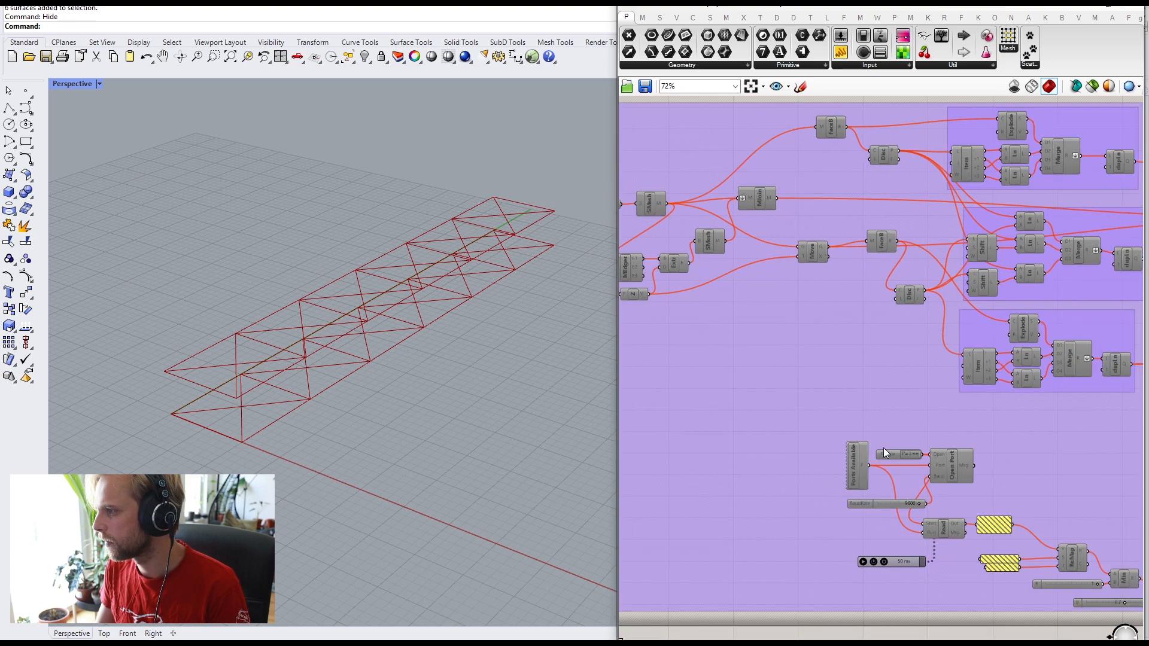
right_drag(947, 511, 883, 353)
scroll(880, 353, down, 4)
right_drag(822, 541, 789, 400)
scroll(789, 400, up, 6)
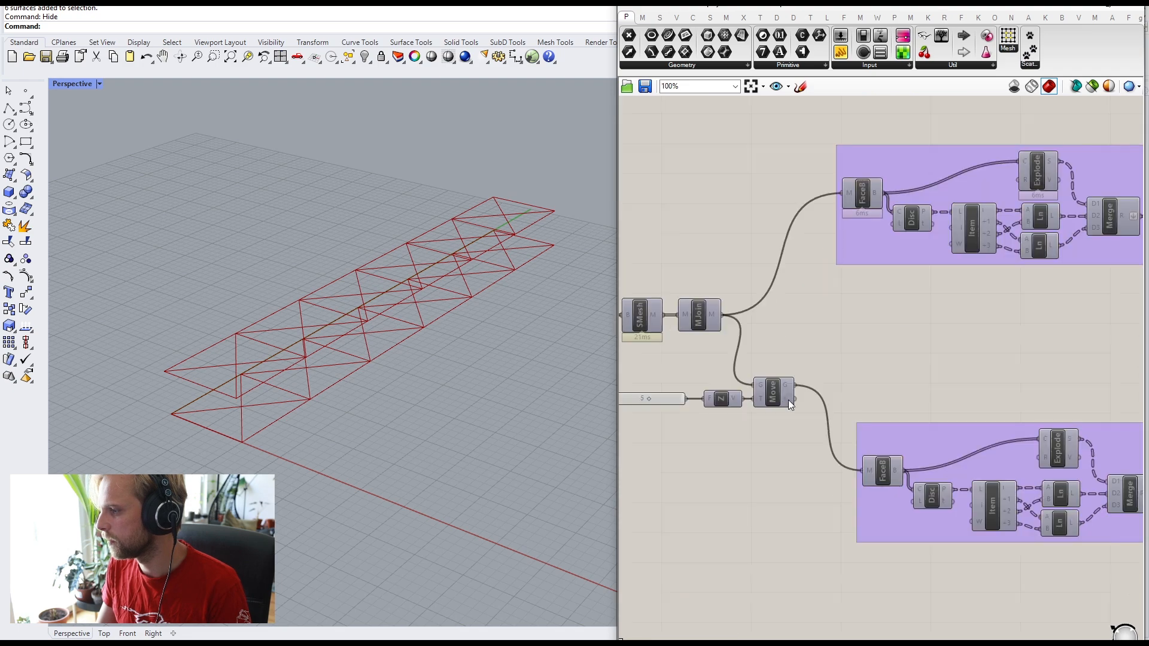
Step: Move both Face Boundaries components farther from their Discontinuity components to open up space in the groups
scroll(724, 316, up, 2)
right_drag(899, 428, 879, 386)
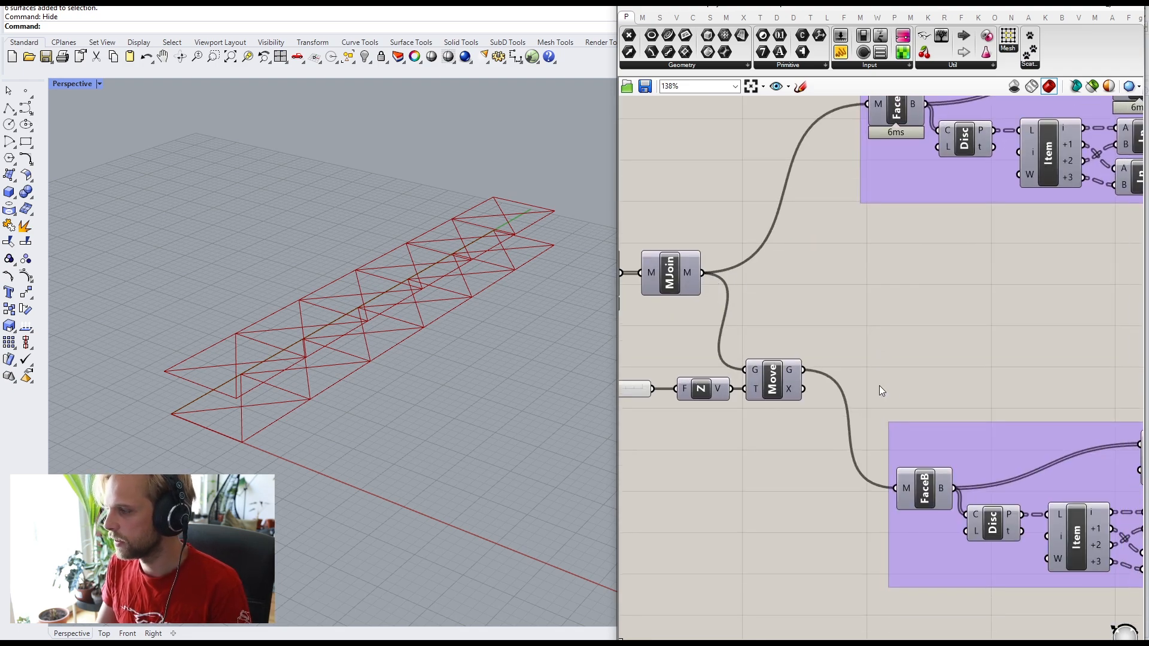
right_drag(936, 429, 843, 372)
right_drag(849, 416, 865, 494)
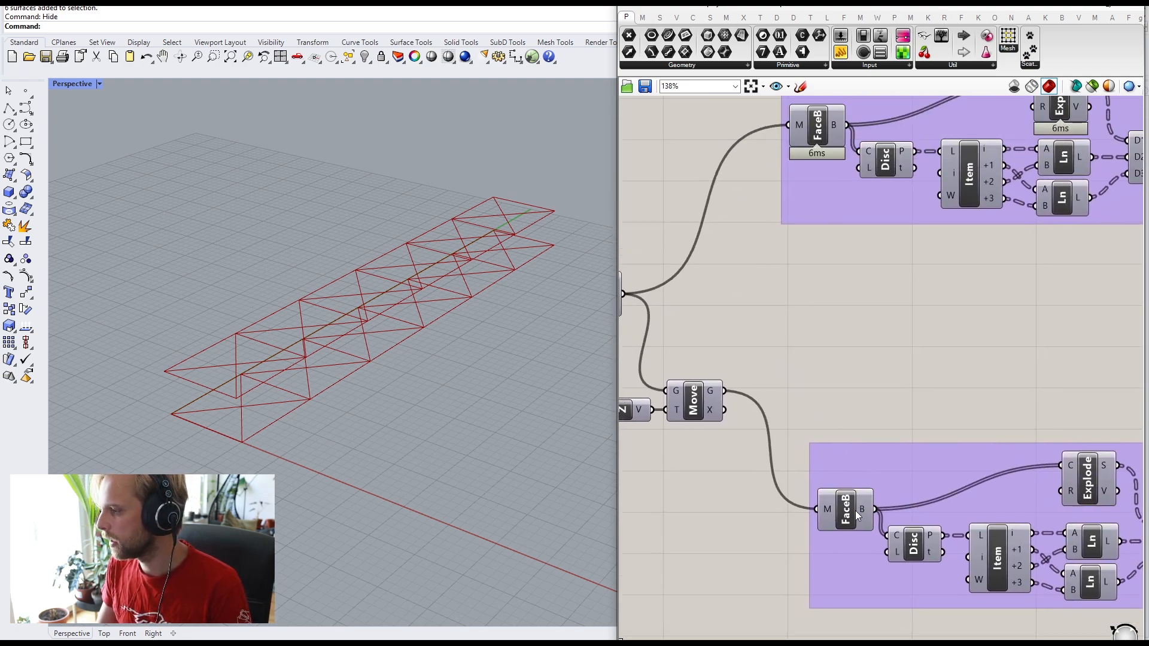
drag(856, 511, 809, 473)
drag(821, 133, 767, 135)
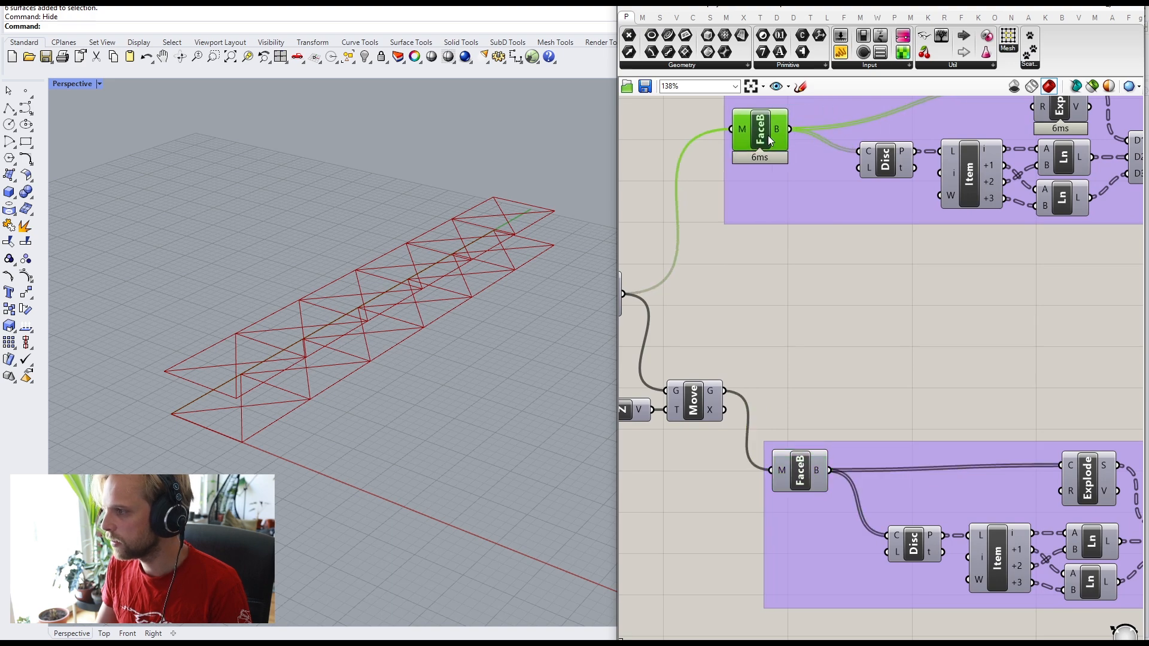
Step: Hide the preview of both duplicate-line components at the ends of the two groups
scroll(903, 282, down, 3)
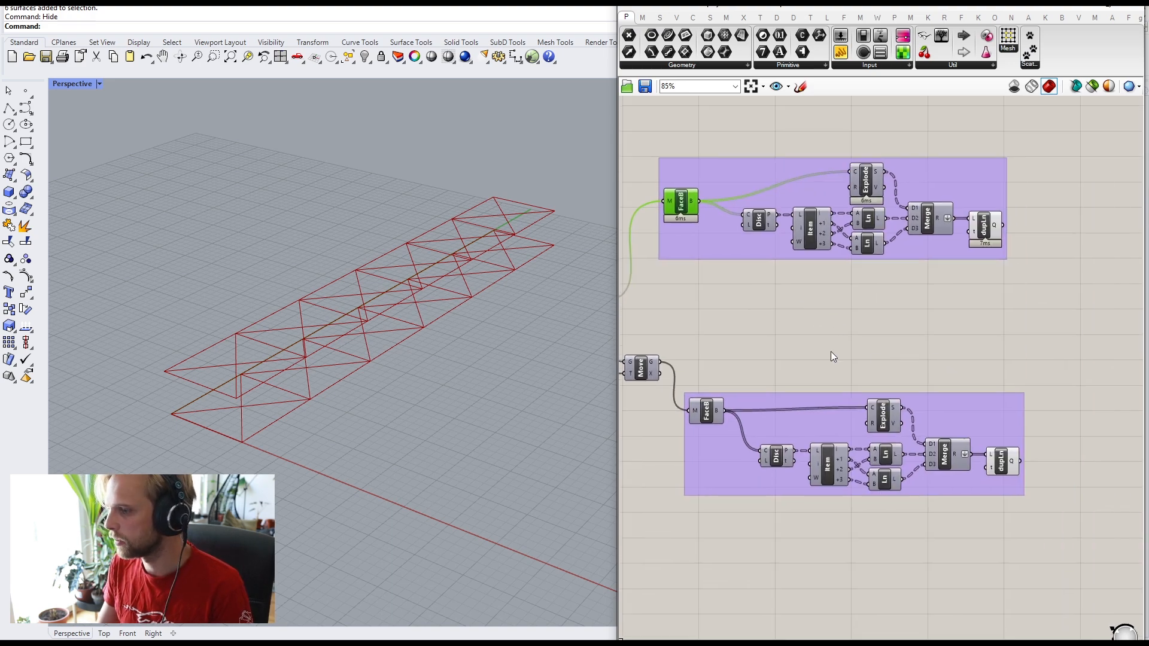
drag(1090, 540, 970, 158)
middle_click(994, 186)
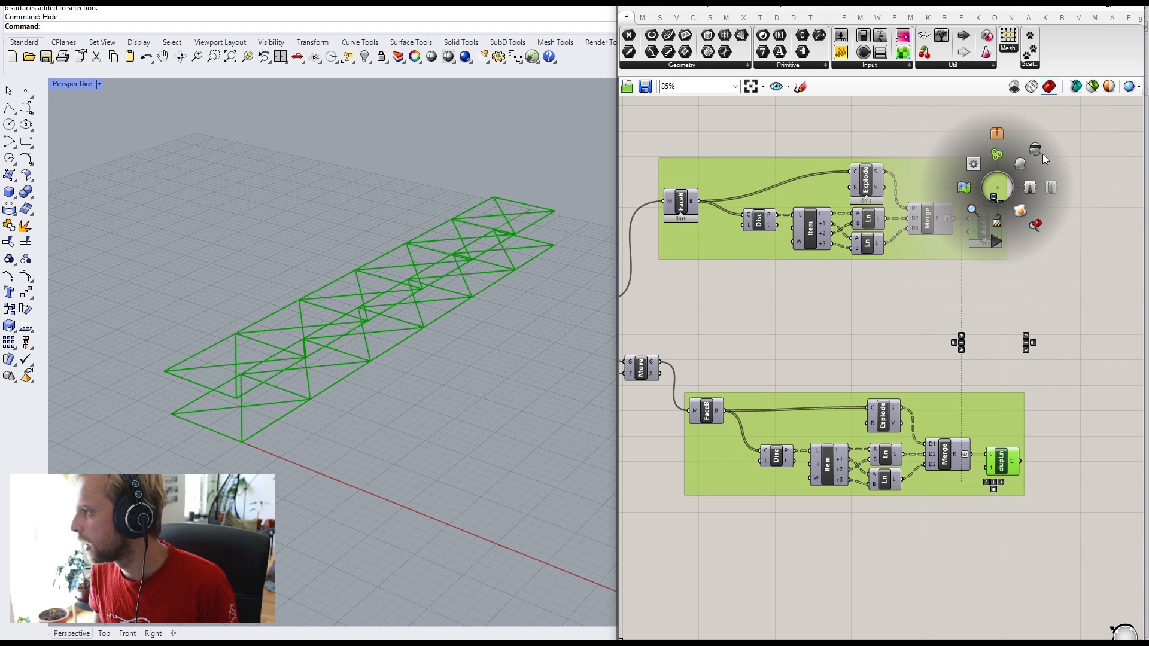
click(791, 335)
right_drag(793, 334, 827, 324)
Step: Enable the preview of both Face Boundaries components to show the quad outlines of the two layers
middle_click(727, 190)
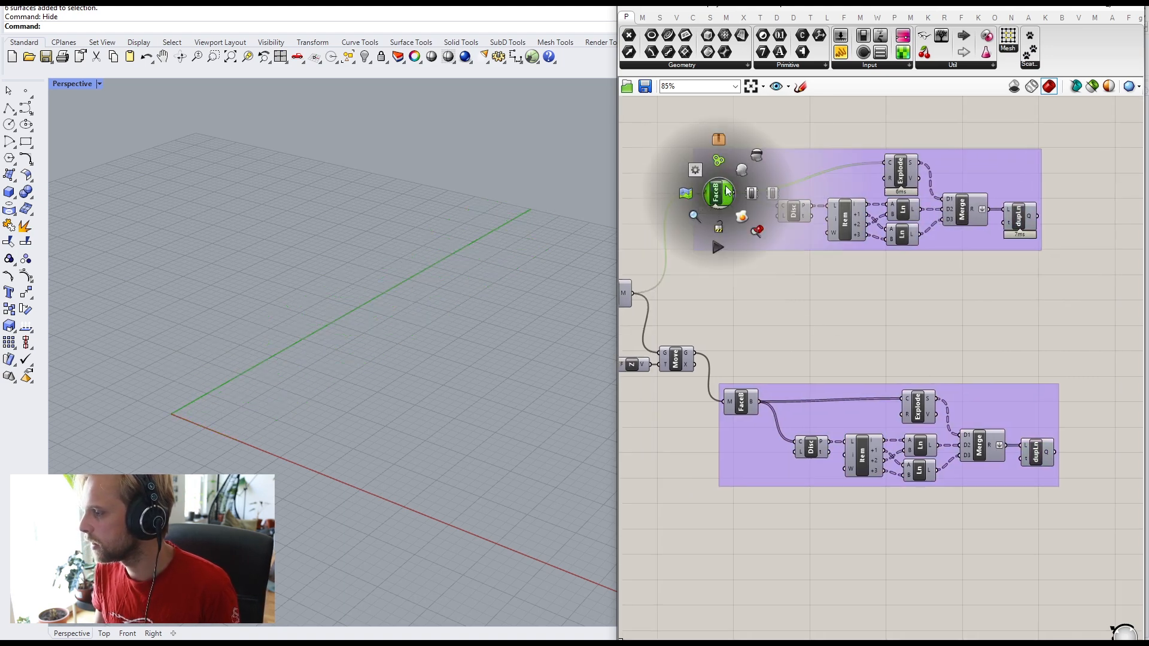
click(741, 168)
click(742, 402)
middle_click(743, 402)
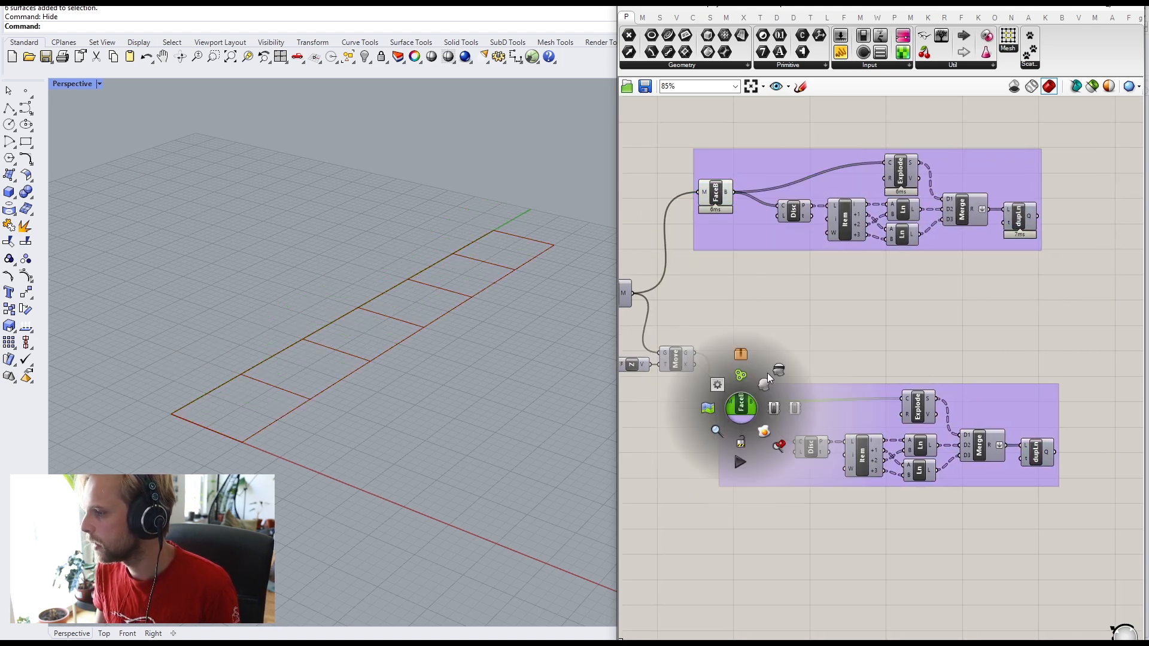
click(769, 378)
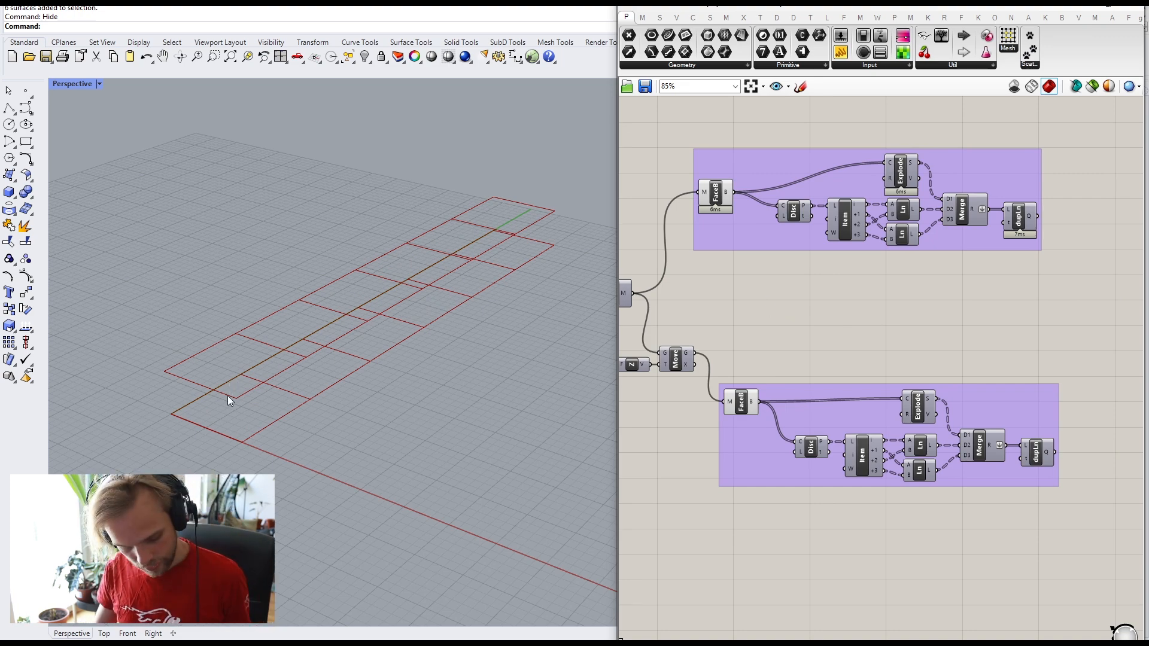
right_drag(228, 398, 311, 311)
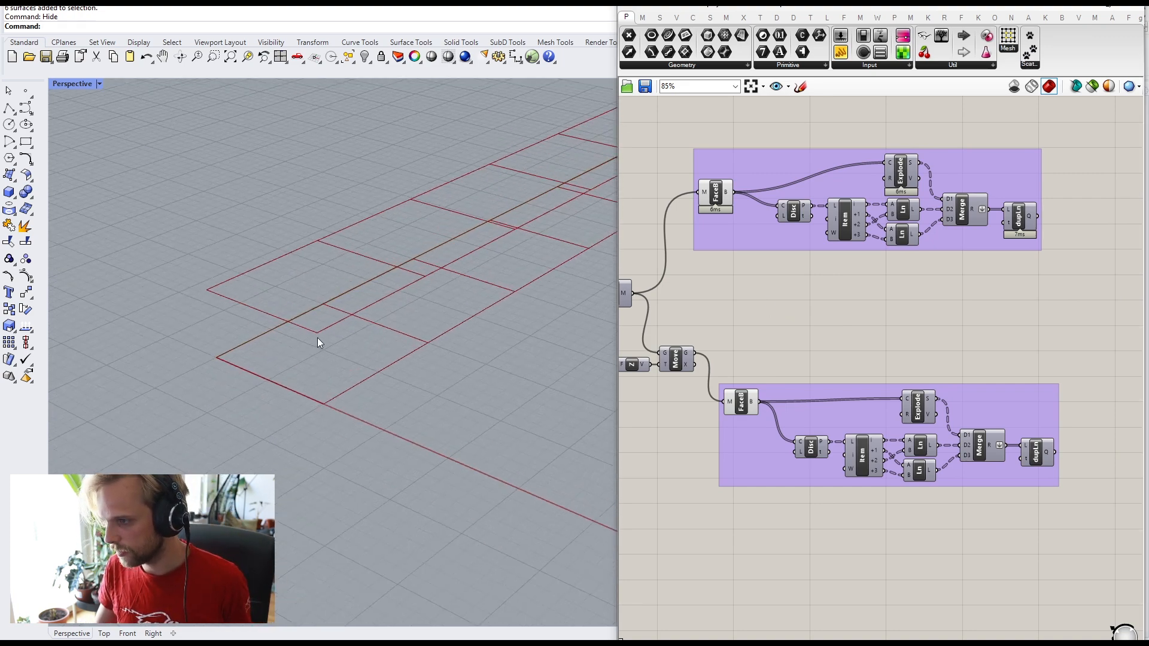
Step: Add a Discontinuity component below the original group and feed it the original Face Boundaries output
double_click(789, 308)
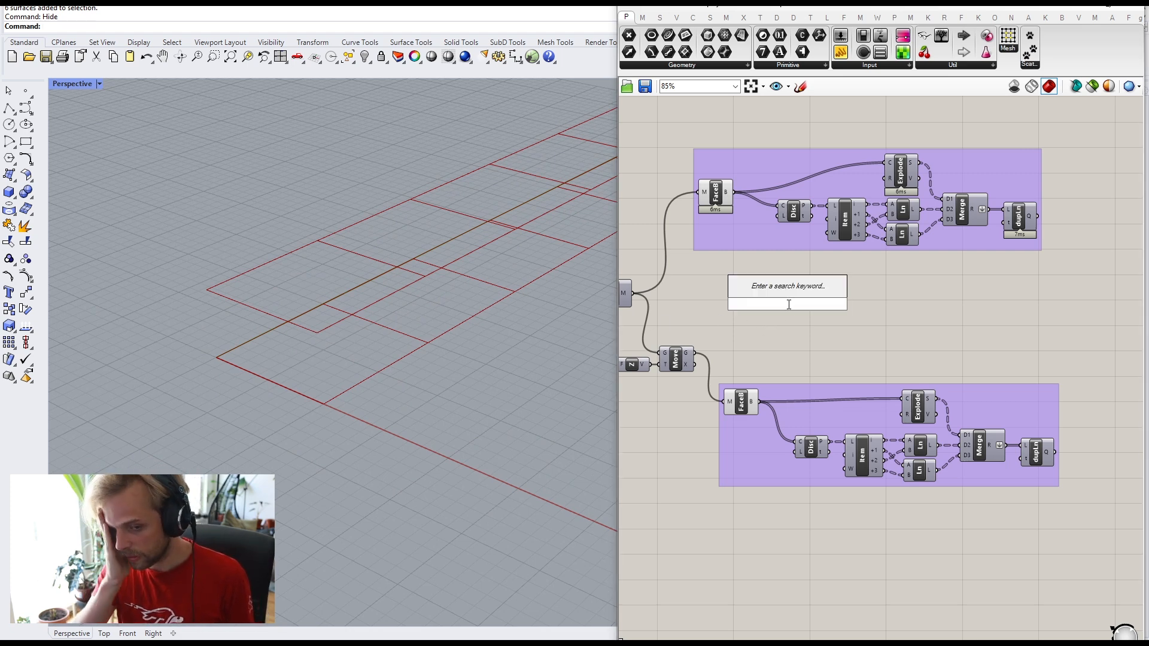
text(disc)
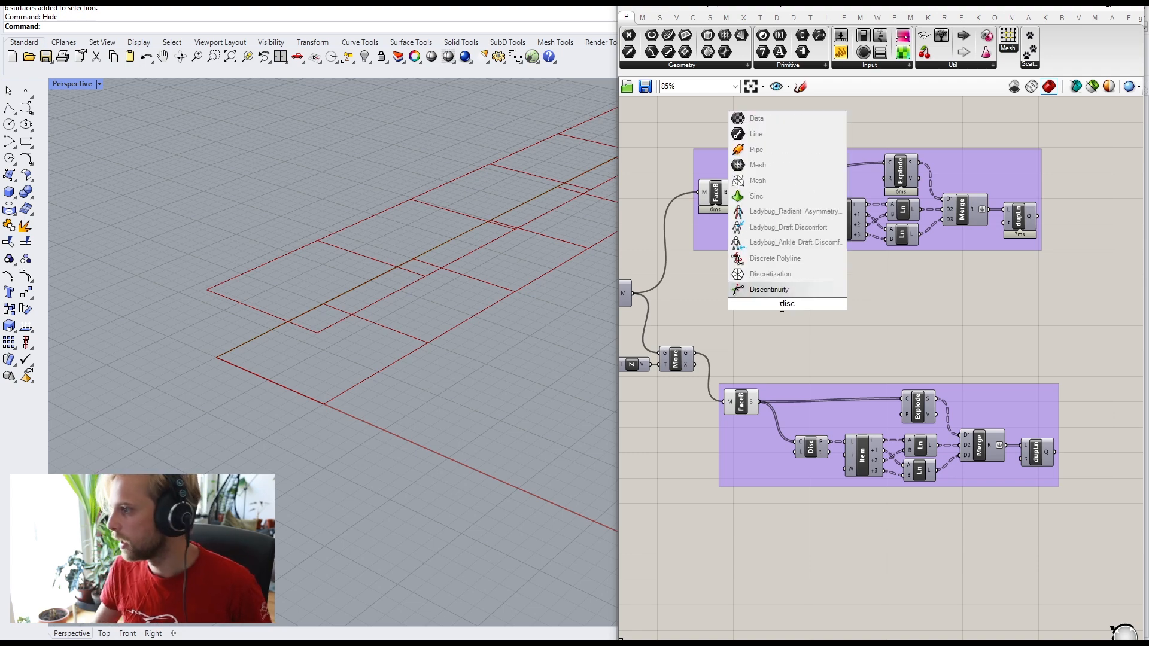
key(Return)
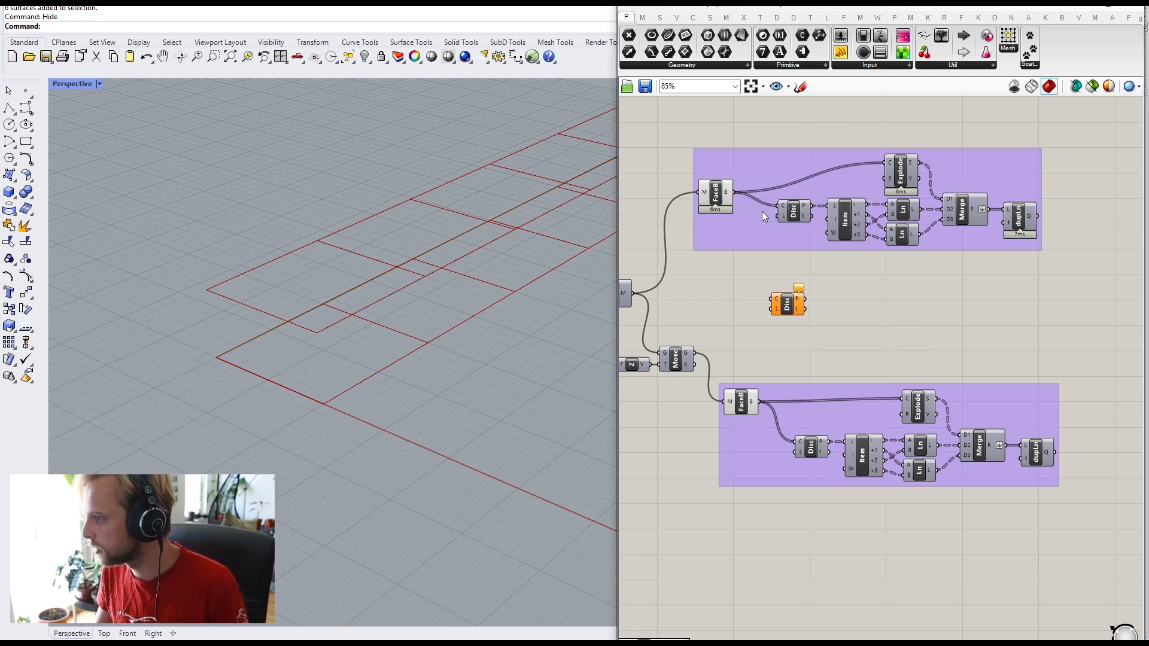
scroll(762, 211, up, 1)
drag(730, 189, 785, 285)
click(784, 304)
click(795, 298)
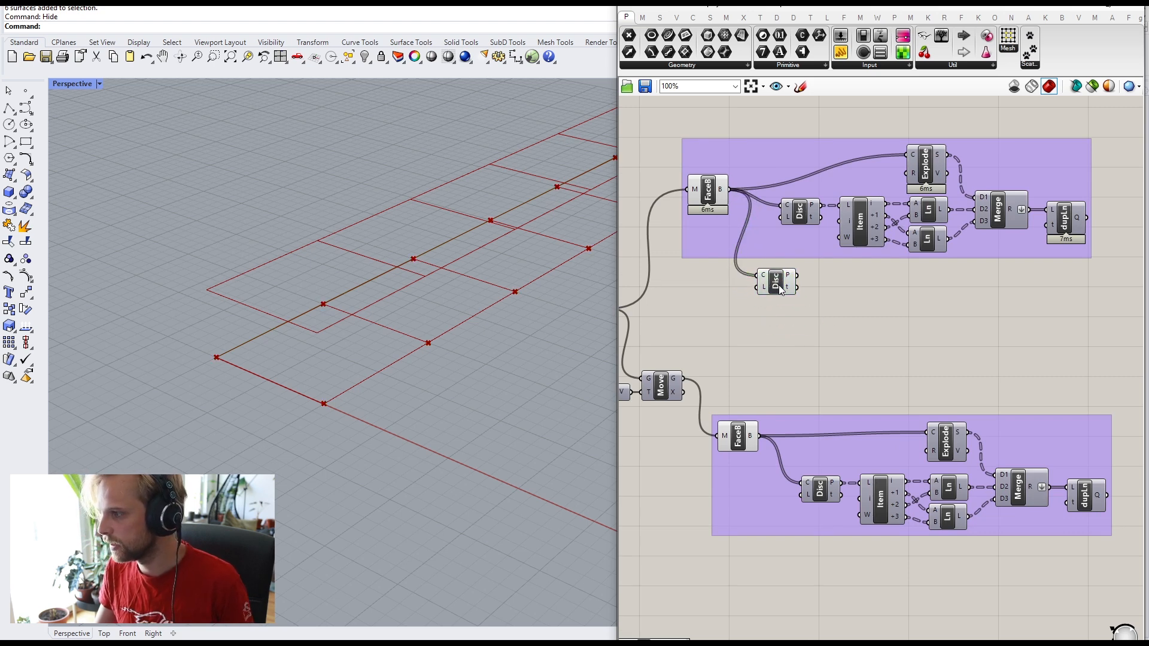
Step: Duplicate the new Discontinuity component and connect the copy to the moved layer's Face Boundaries output
click(778, 285)
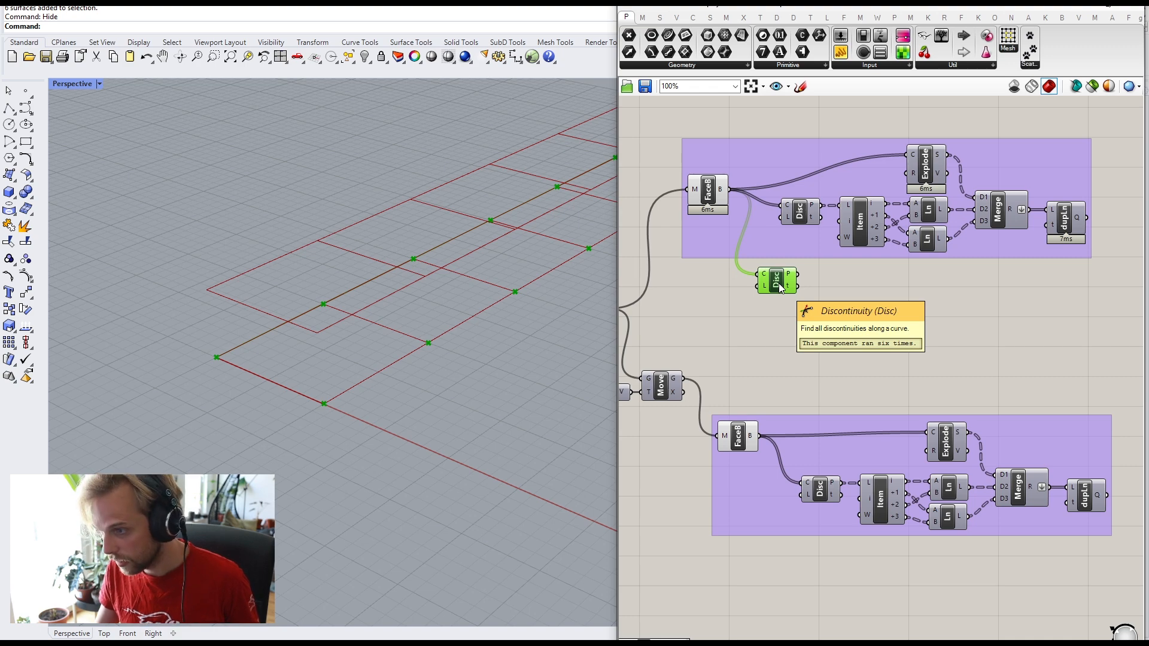
alt+drag(779, 287, 779, 364)
mouse_move(793, 370)
mouse_down()
mouse_move(792, 396)
mouse_move(791, 383)
mouse_up()
click(805, 362)
click(846, 341)
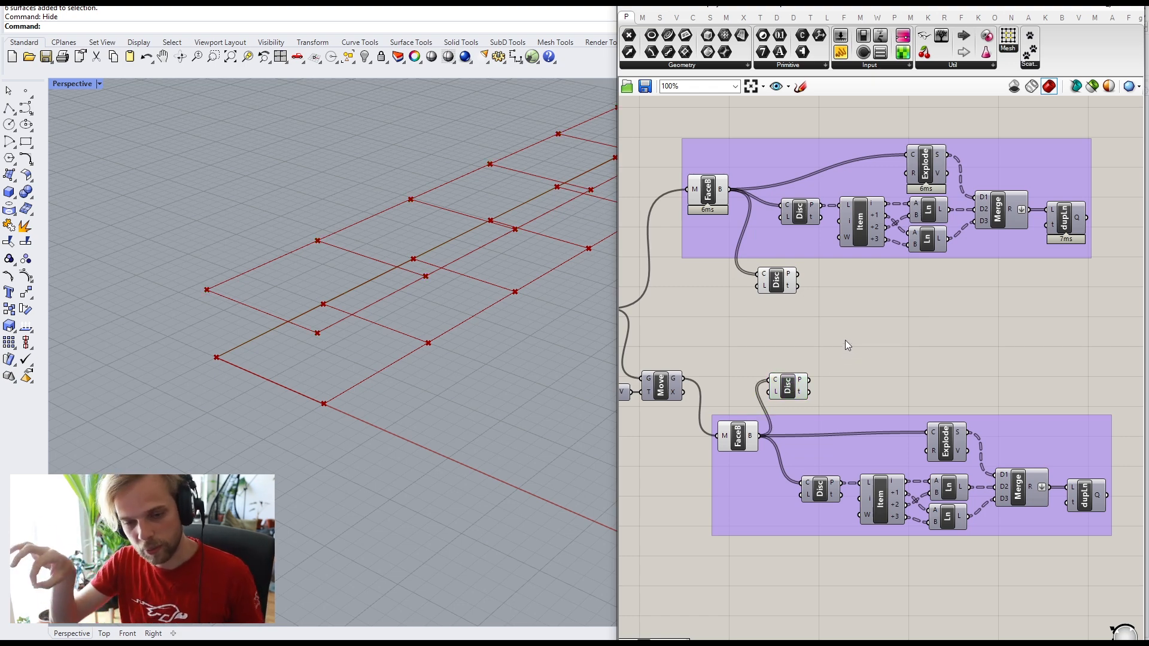
Step: Add a Point List component and connect it to the points of the moved layer's new Discontinuity component
double_click(853, 321)
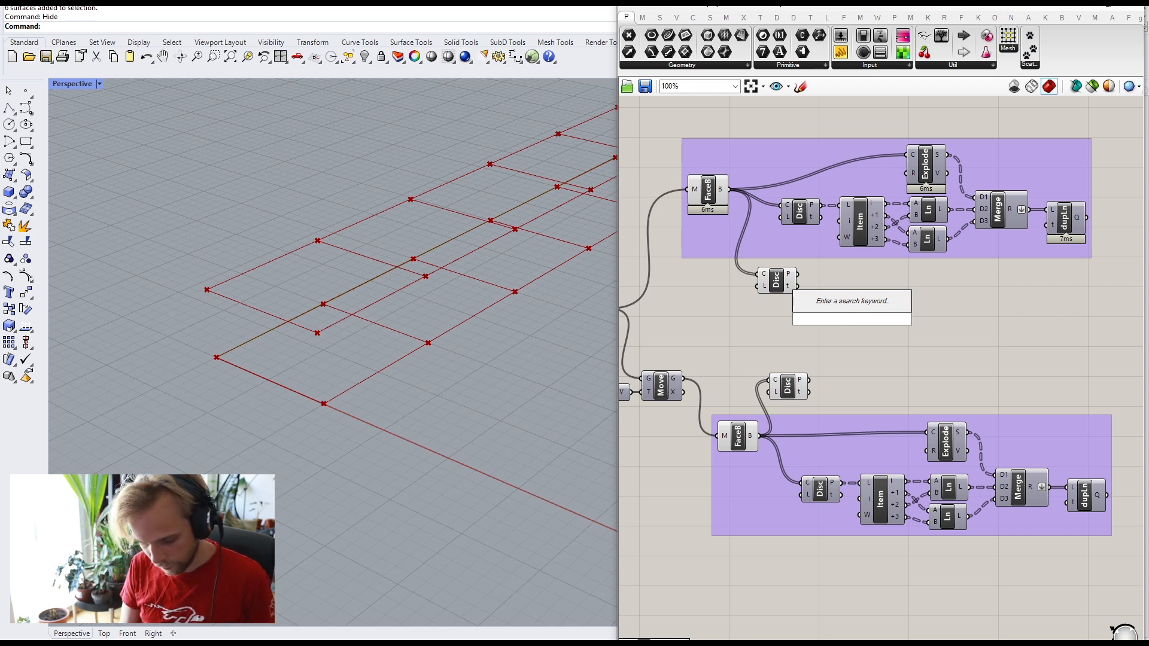
text(point li)
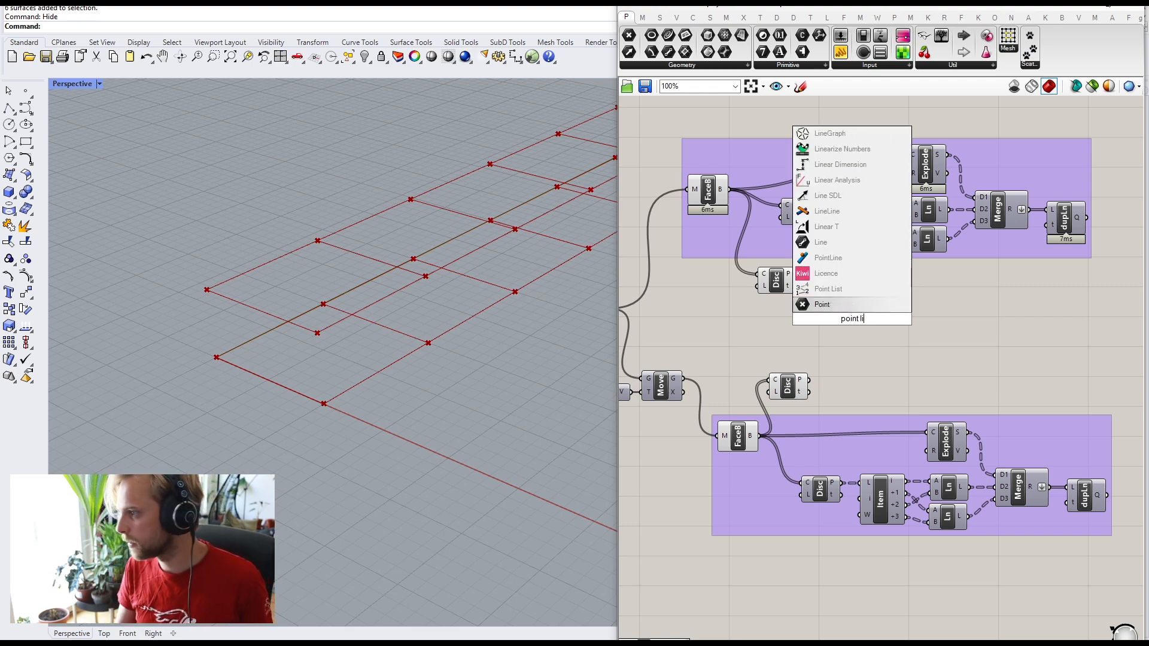
click(837, 292)
drag(809, 379, 844, 315)
drag(873, 354, 887, 378)
click(795, 351)
right_drag(773, 373, 765, 335)
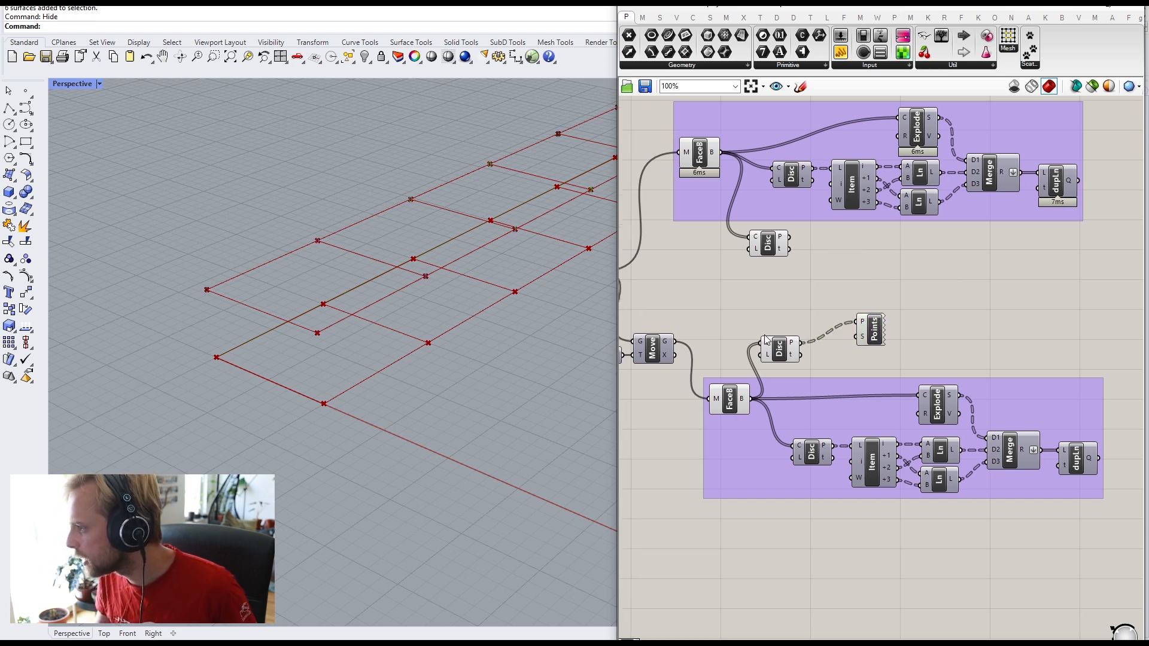
Step: Add a number slider set to 2 and connect it to the Point List's size input
double_click(764, 302)
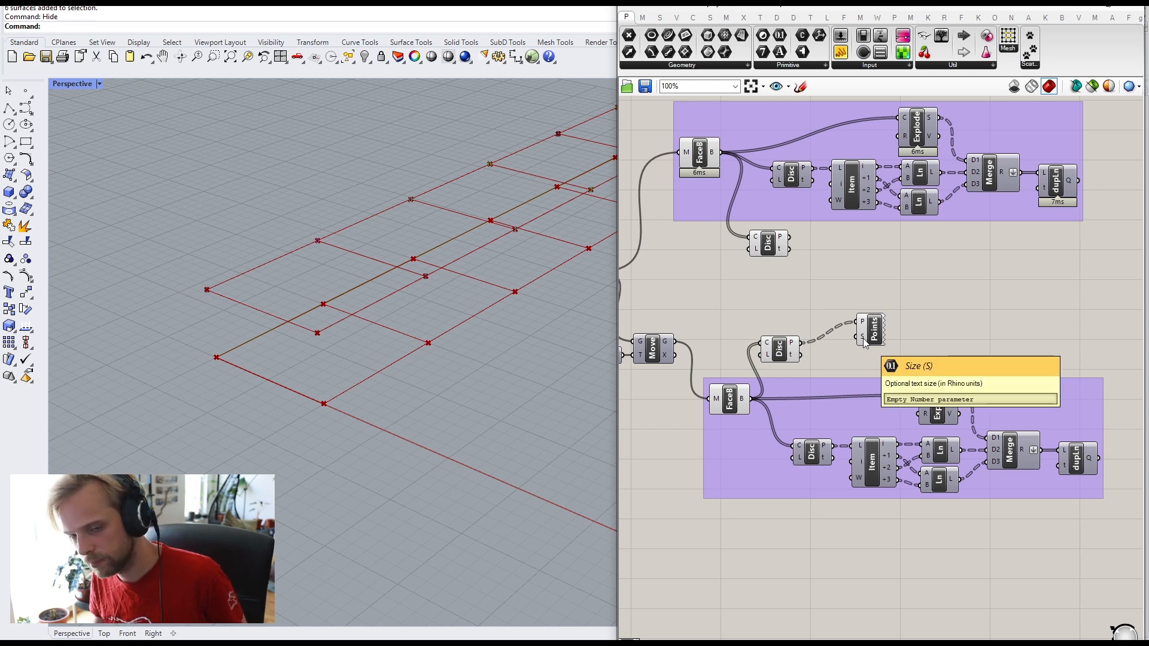
double_click(795, 294)
text(2)
key(Return)
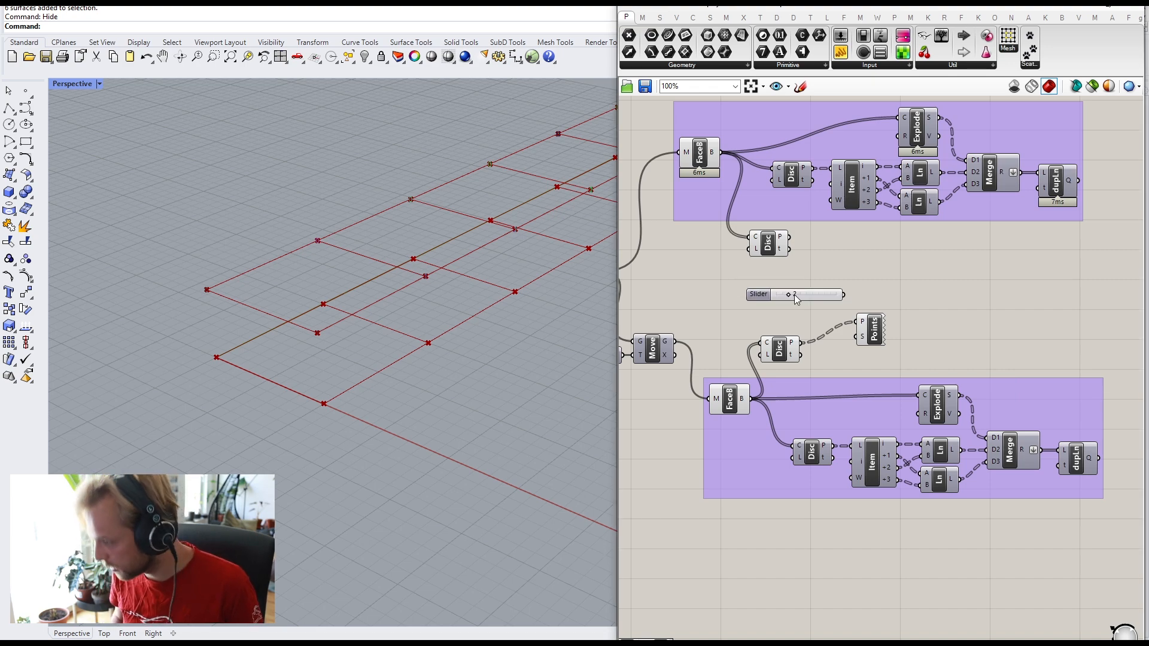
scroll(817, 304, up, 3)
drag(854, 294, 871, 351)
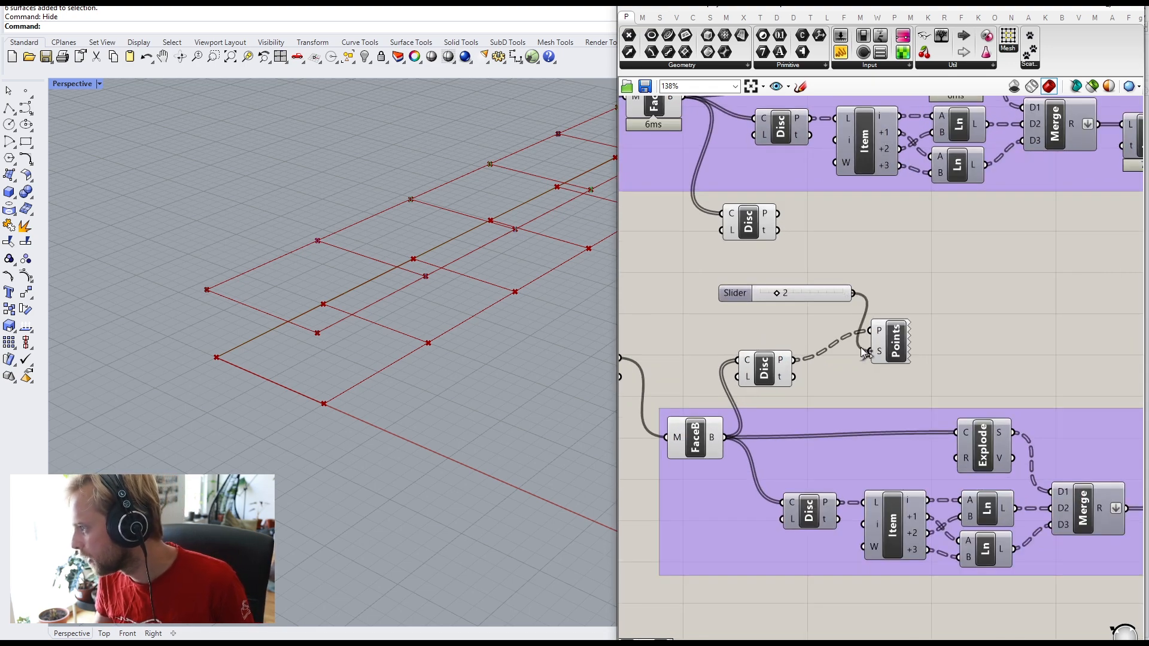
drag(809, 301, 785, 333)
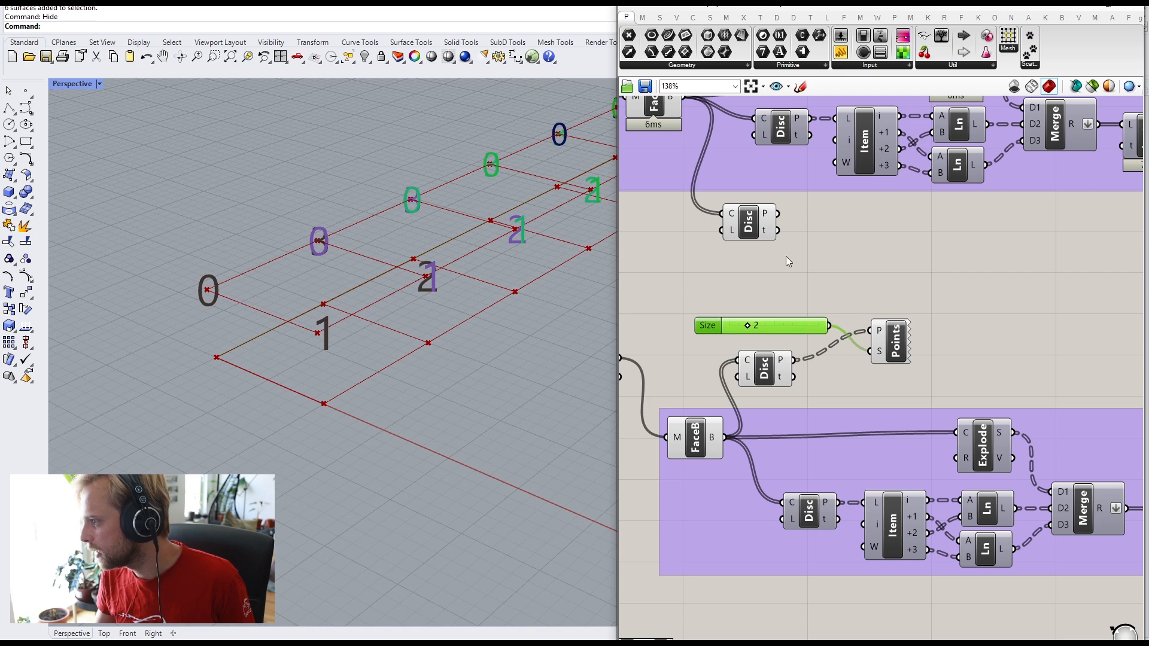
Step: Duplicate the Point List with its size slider and connect the copy to the original layer's new Discontinuity points
drag(924, 386, 817, 307)
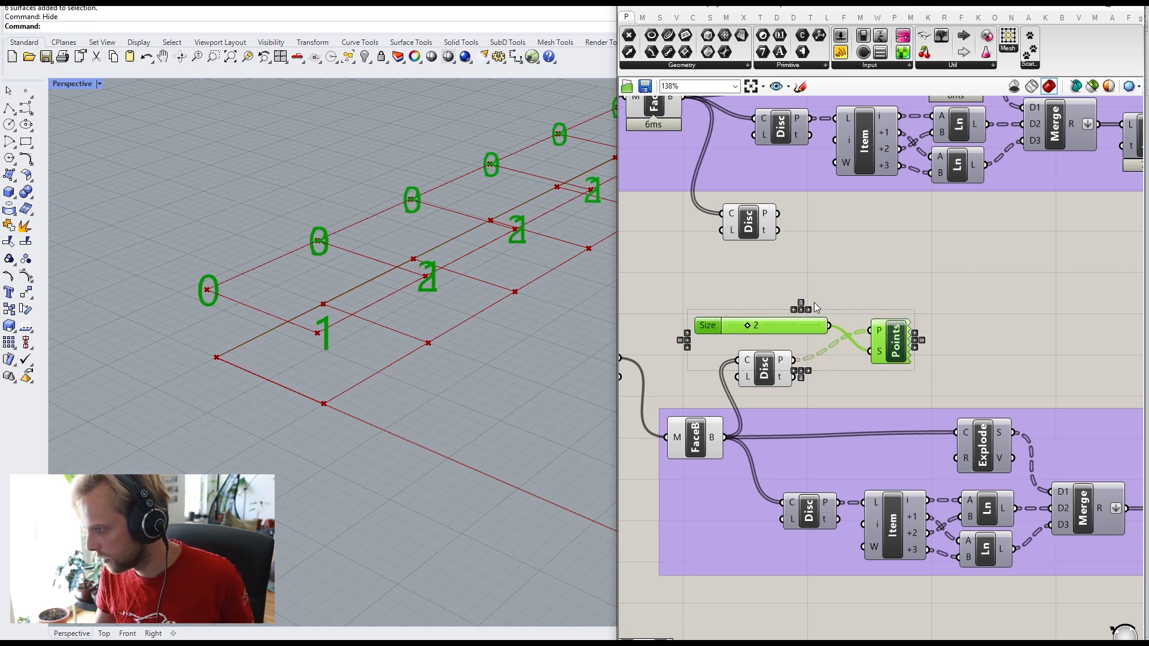
alt+drag(896, 339, 863, 238)
click(889, 219)
drag(791, 233, 795, 258)
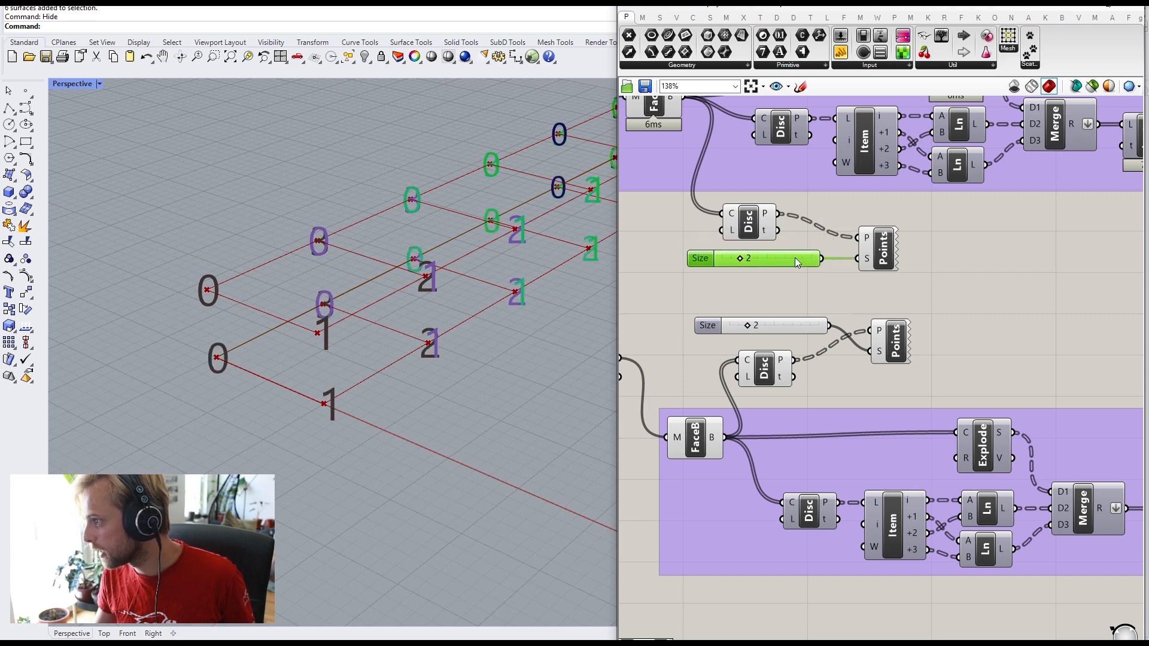
click(927, 245)
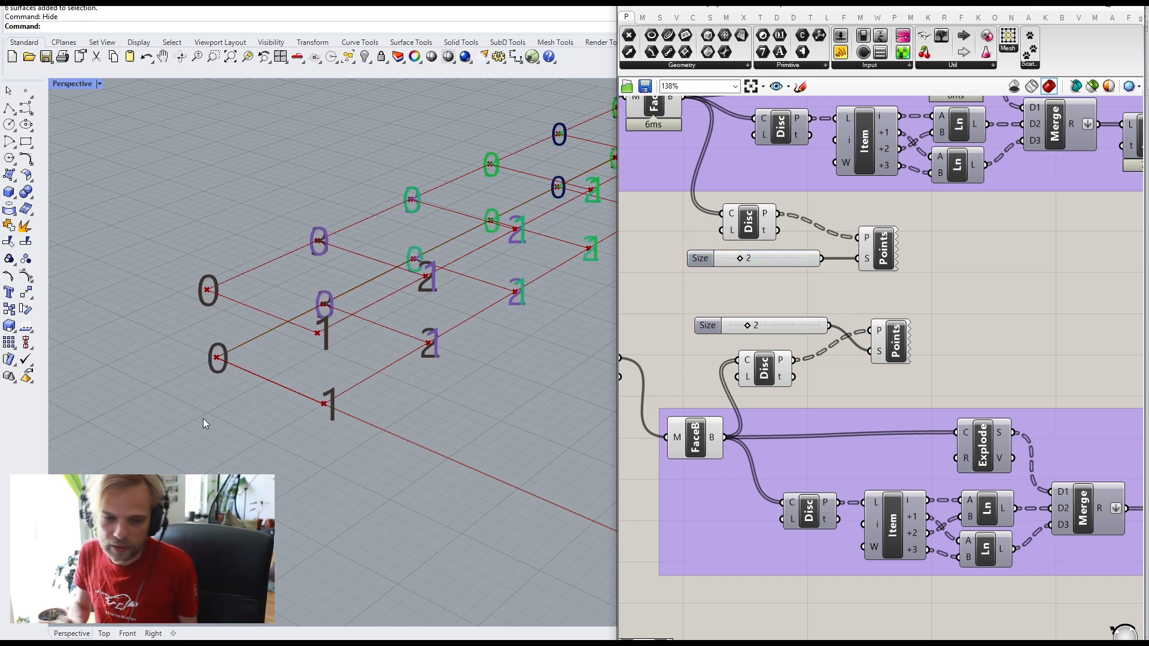
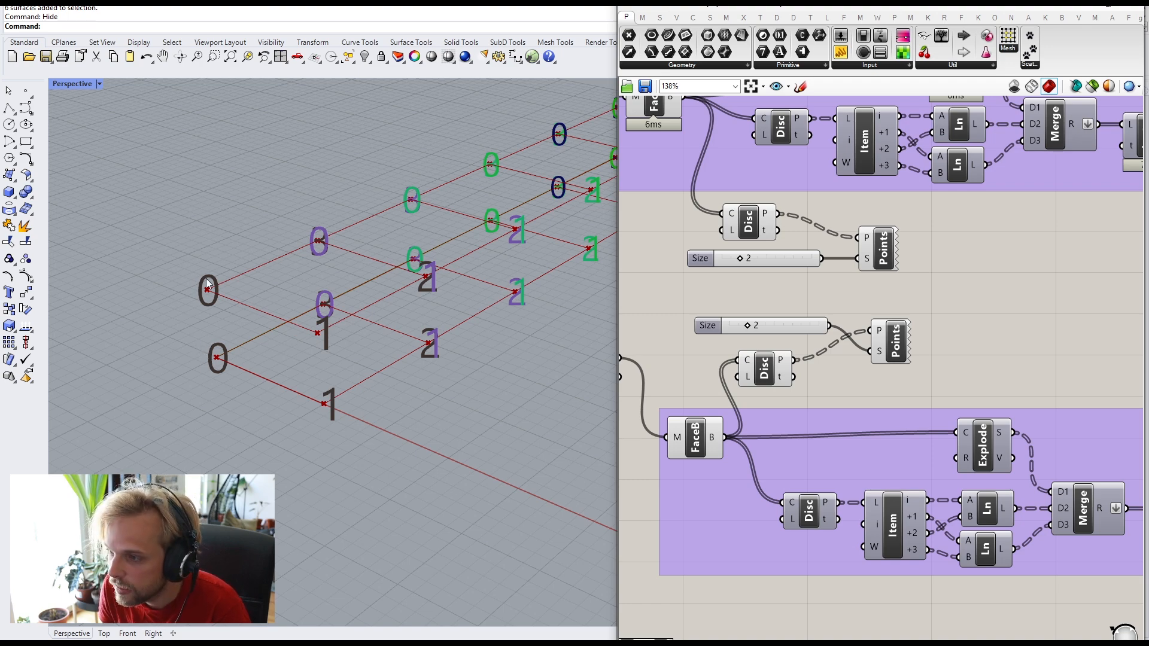
Step: Move the Point Lists and sliders aside and add a Line component connecting the two new Discontinuity components' points
right_drag(755, 328, 673, 337)
drag(845, 373, 1063, 258)
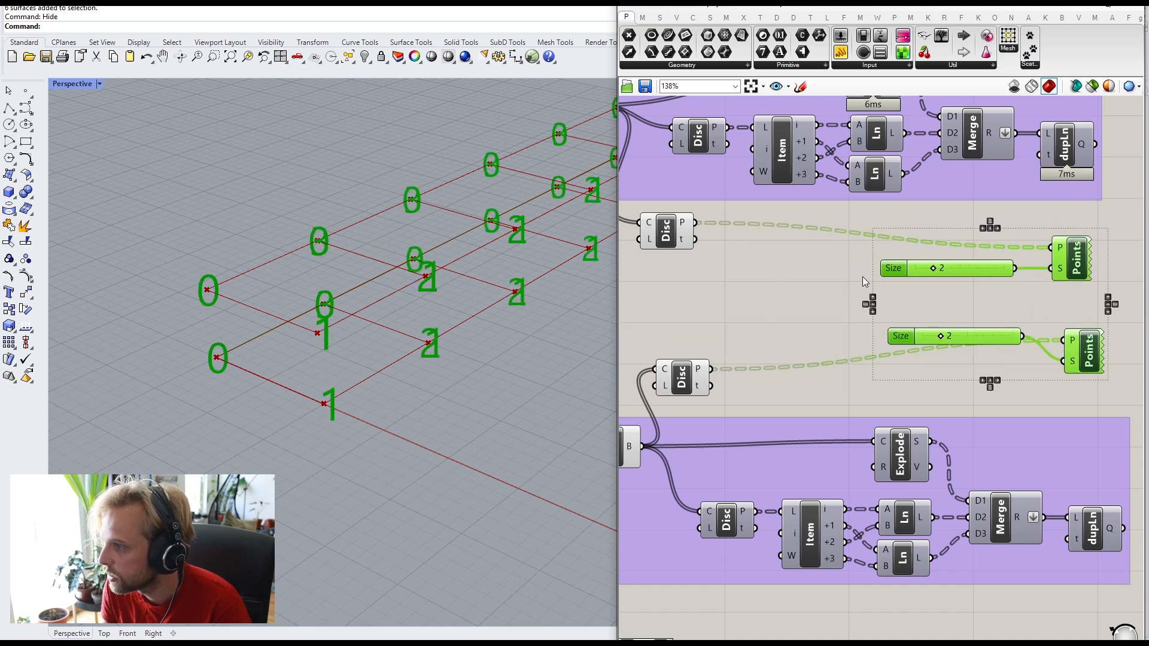
double_click(736, 288)
text(line)
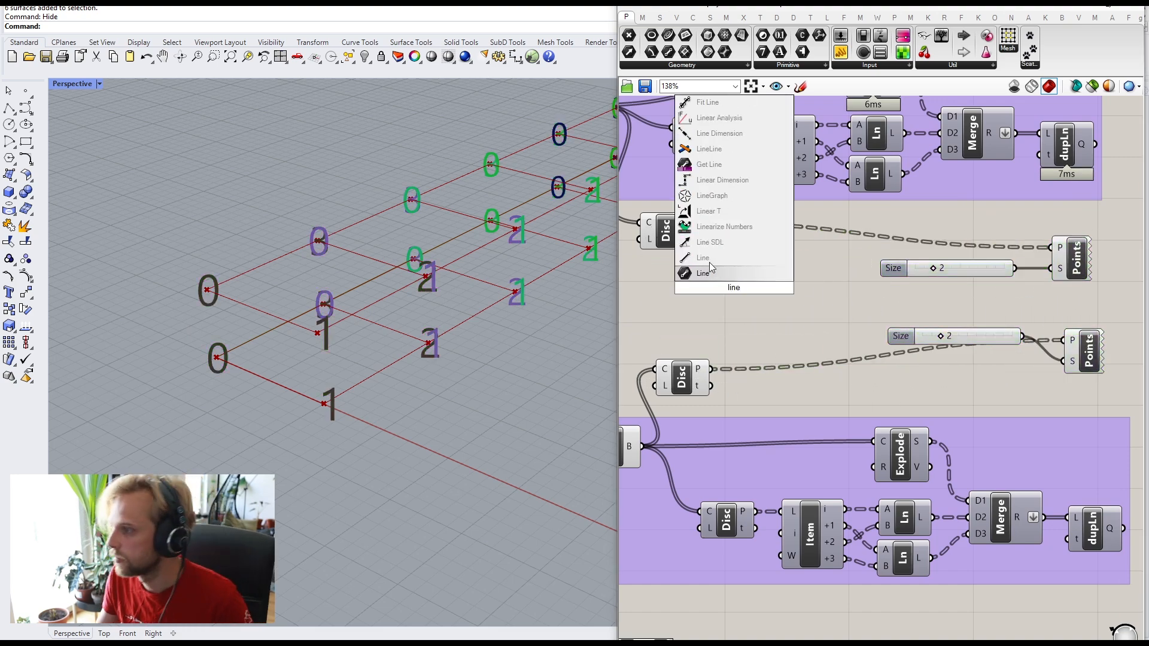
click(710, 271)
mouse_move(696, 223)
mouse_down()
mouse_move(729, 296)
mouse_move(723, 316)
mouse_move(754, 298)
mouse_up()
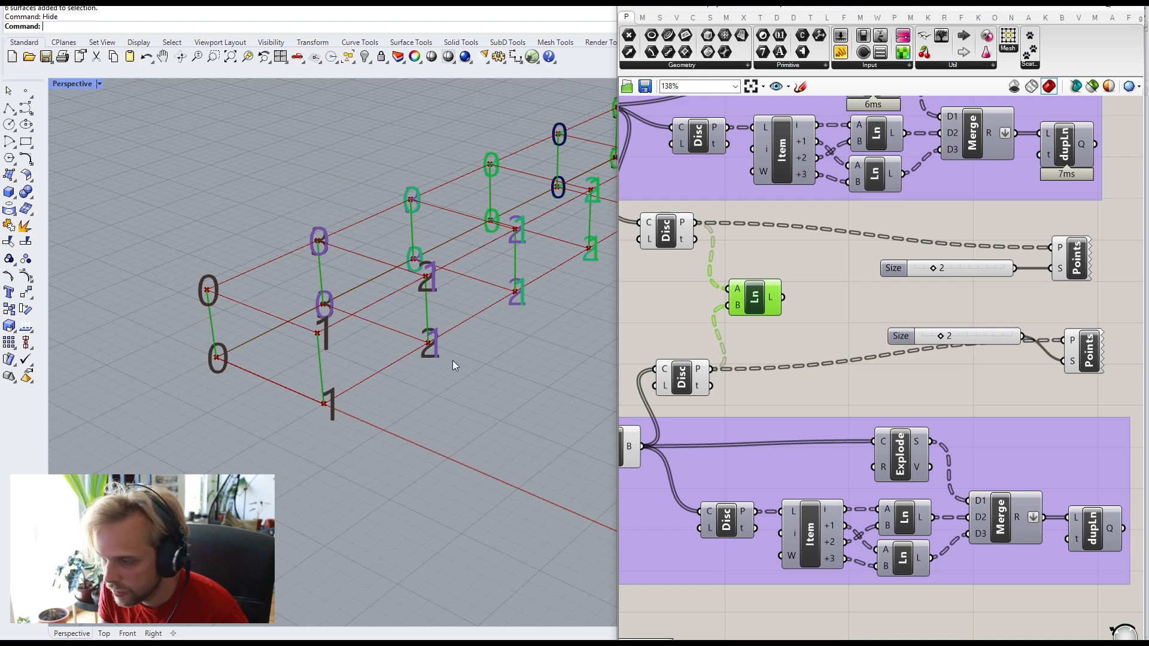
mouse_move(765, 288)
mouse_down()
mouse_move(764, 253)
mouse_move(752, 287)
mouse_up()
click(766, 282)
click(760, 260)
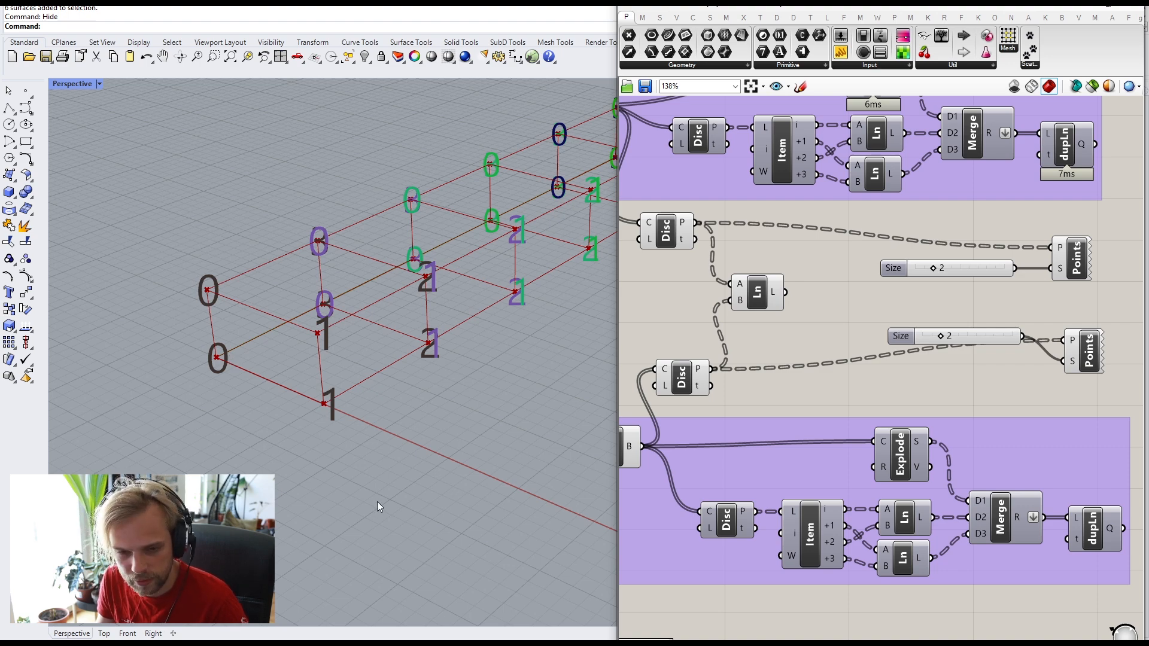
drag(775, 306, 795, 298)
click(820, 260)
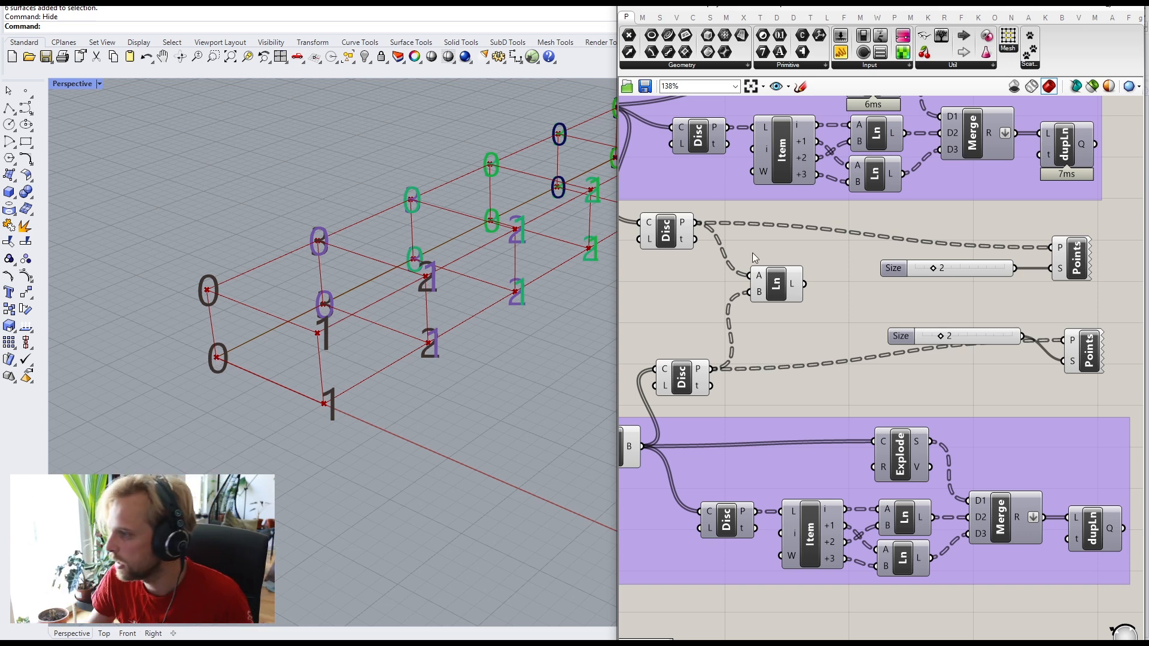
Step: Move the Line component farther from the Discontinuity components and add a Shift List component in the freed space
drag(784, 290, 838, 281)
double_click(740, 291)
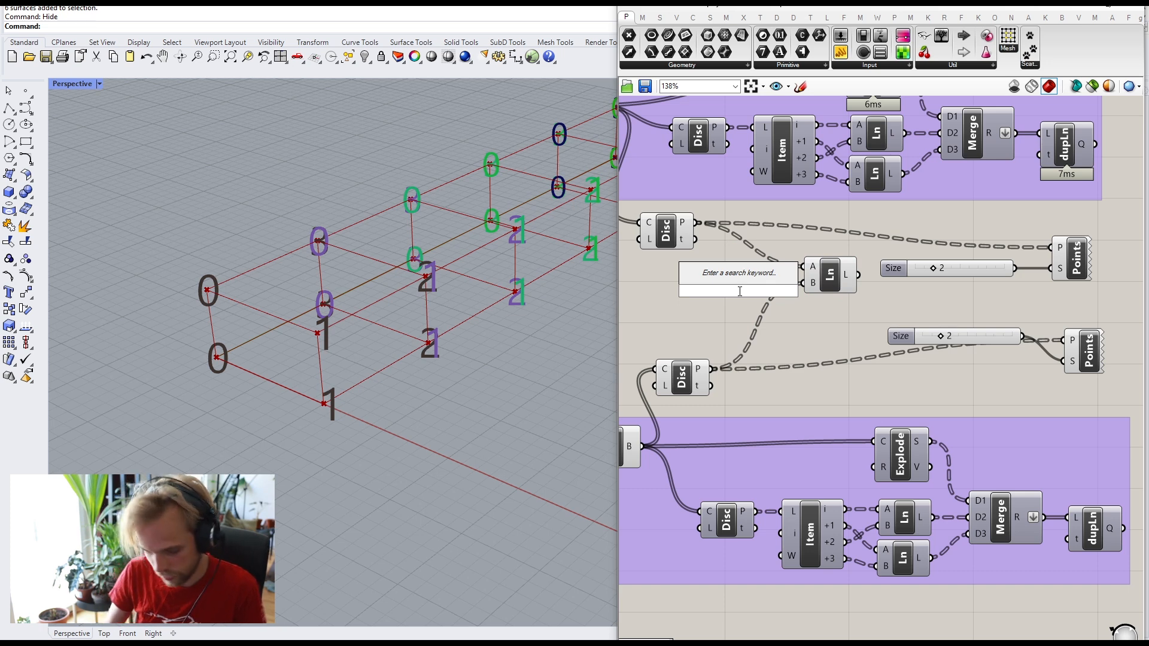
text(shift li)
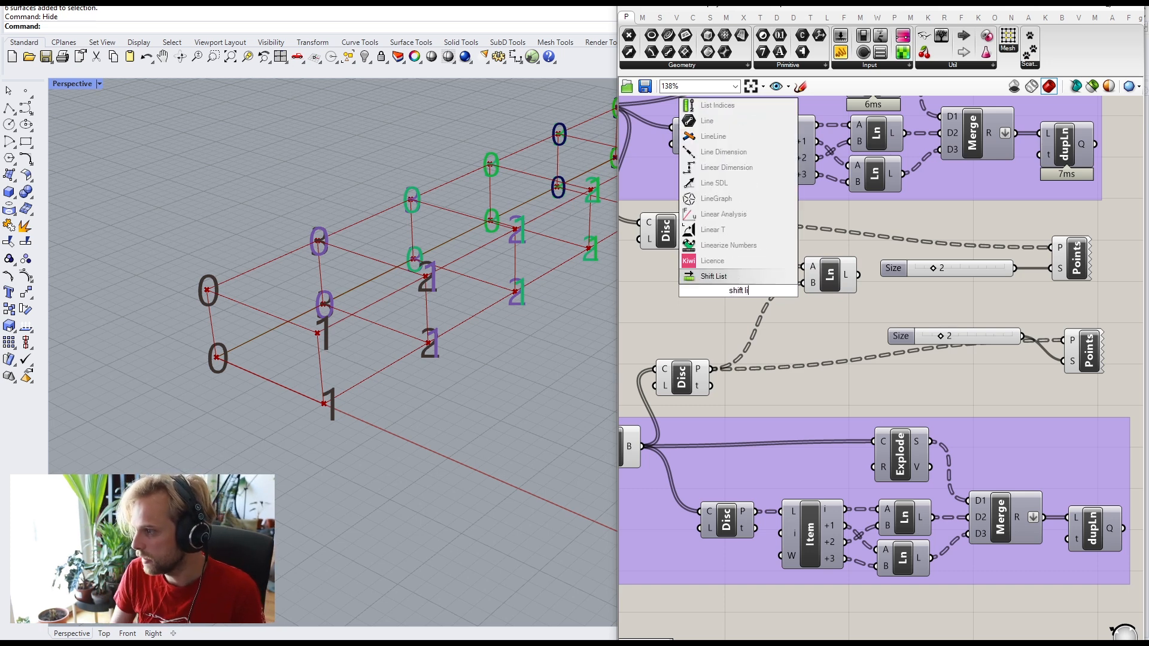
click(734, 274)
drag(744, 302, 699, 361)
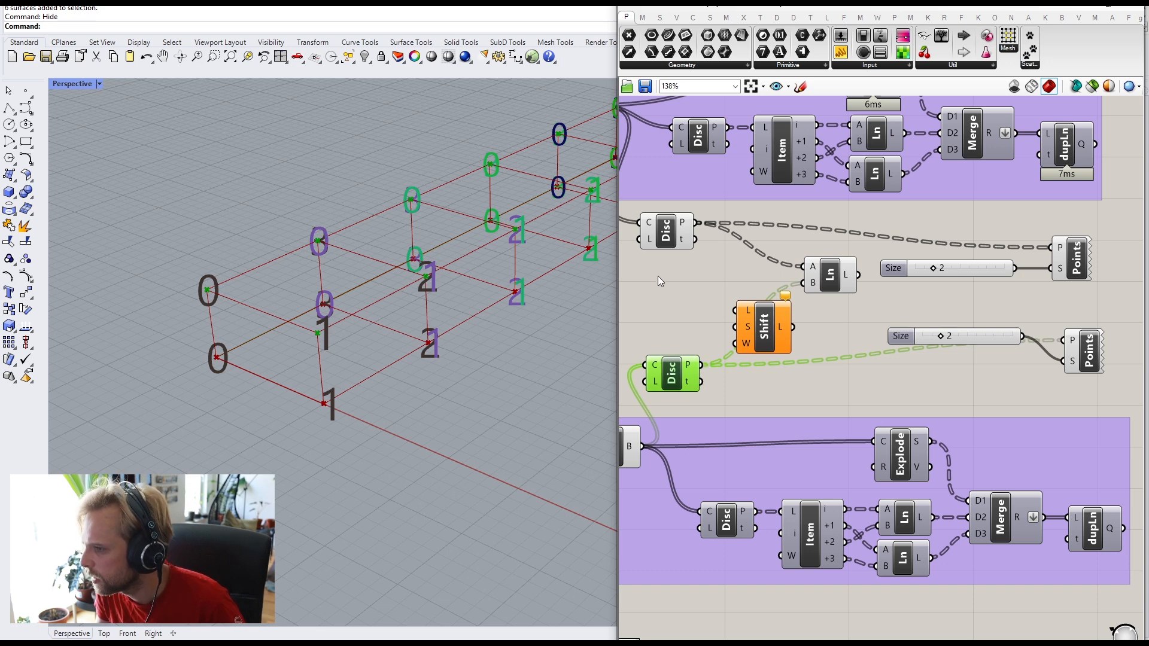
Step: Connect the moved layer's Discontinuity points to the Shift List's list input and position the component below the Line component
click(662, 237)
click(671, 361)
click(665, 226)
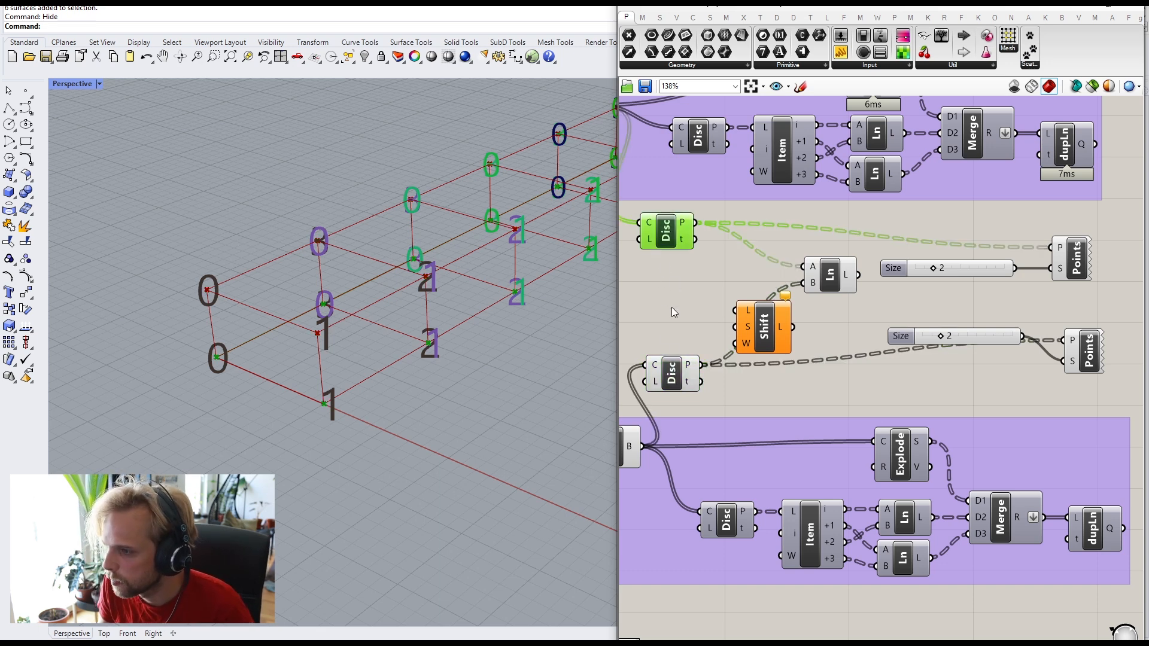
click(671, 376)
click(668, 237)
drag(777, 331, 798, 341)
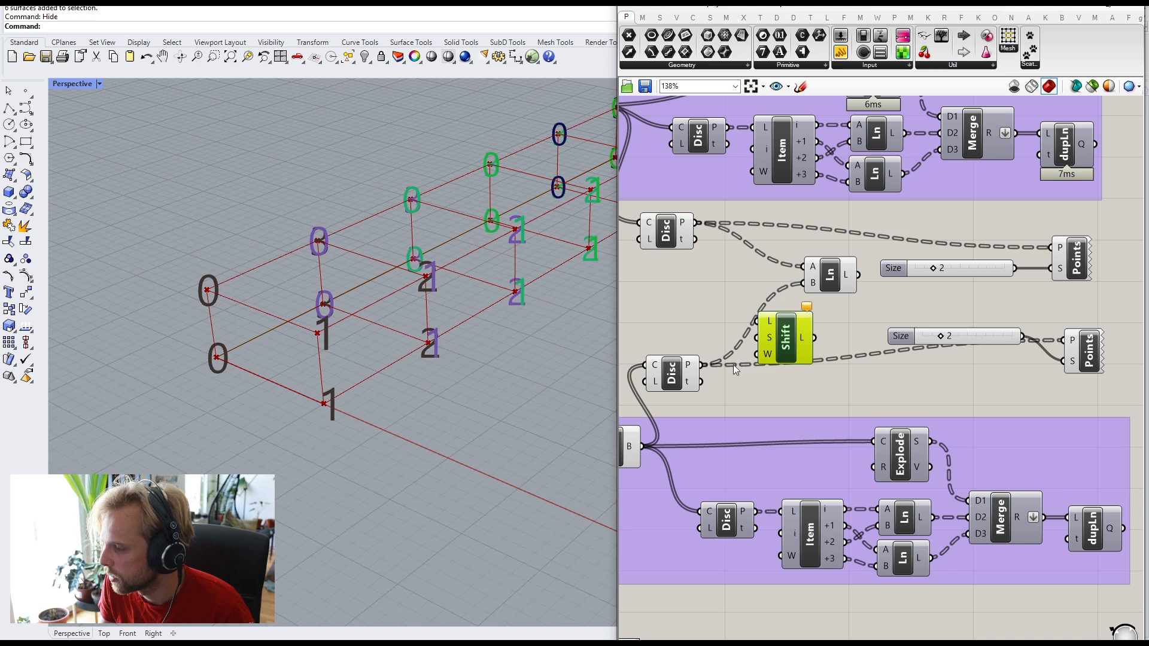
drag(695, 366, 820, 331)
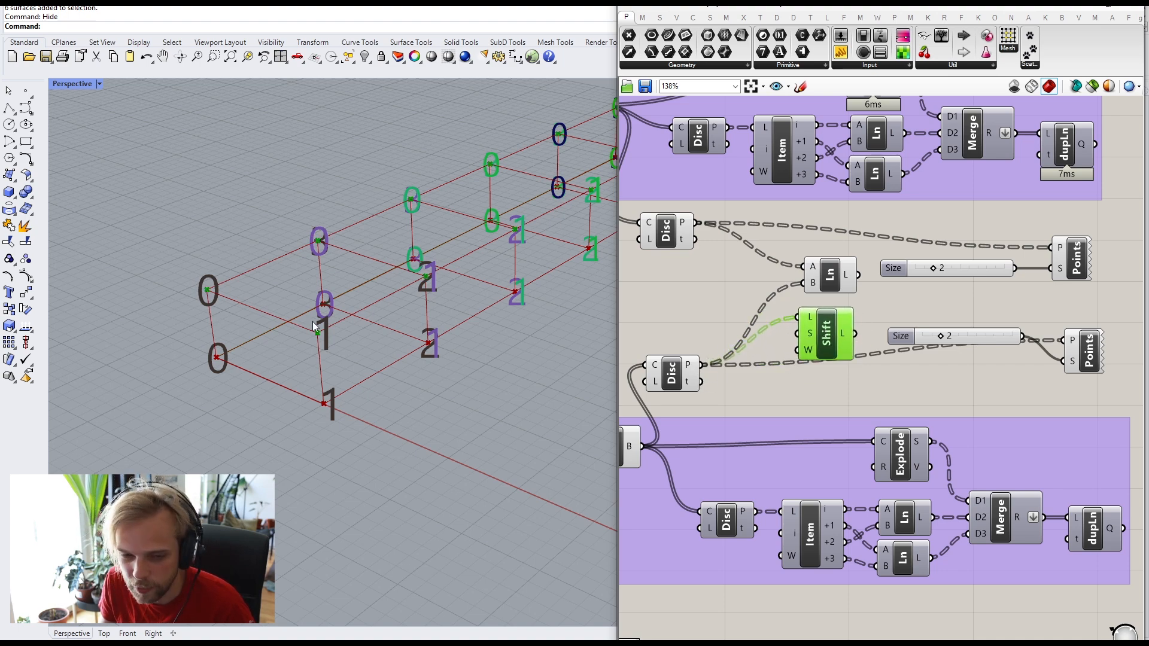
drag(664, 383, 669, 385)
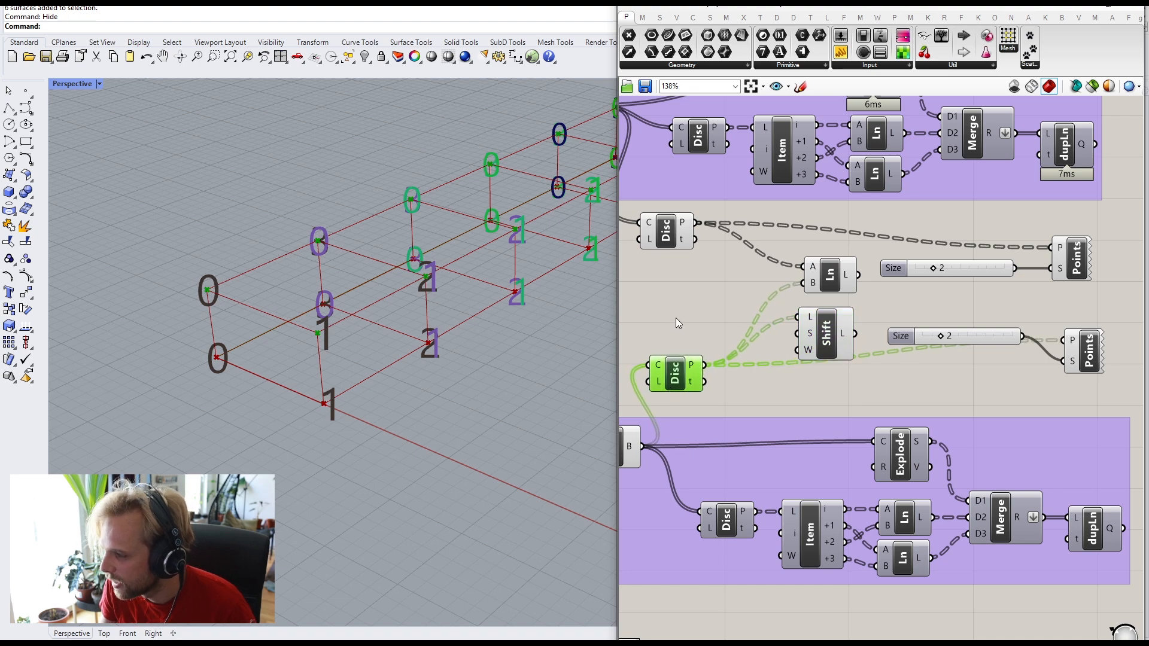
Step: Place the Shift List beside the moved layer's Discontinuity component and delete both Point Lists with their size sliders
drag(820, 331, 835, 329)
mouse_move(821, 329)
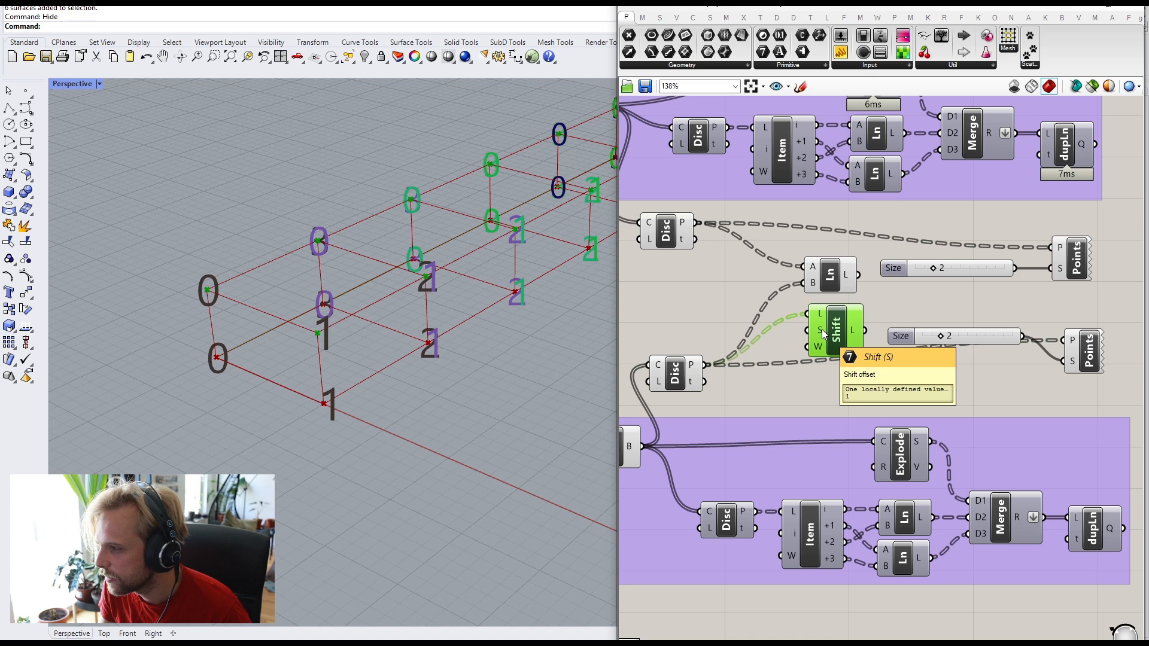
drag(821, 329, 770, 382)
right_drag(1071, 388, 1018, 390)
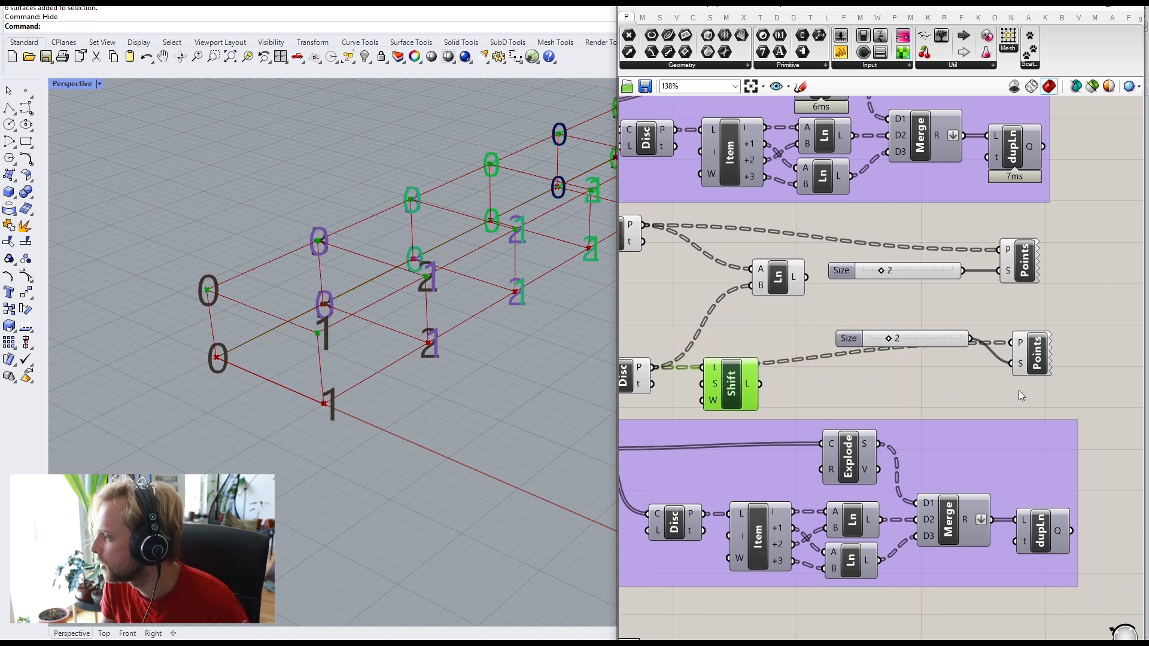
drag(1078, 398, 928, 248)
key(Delete)
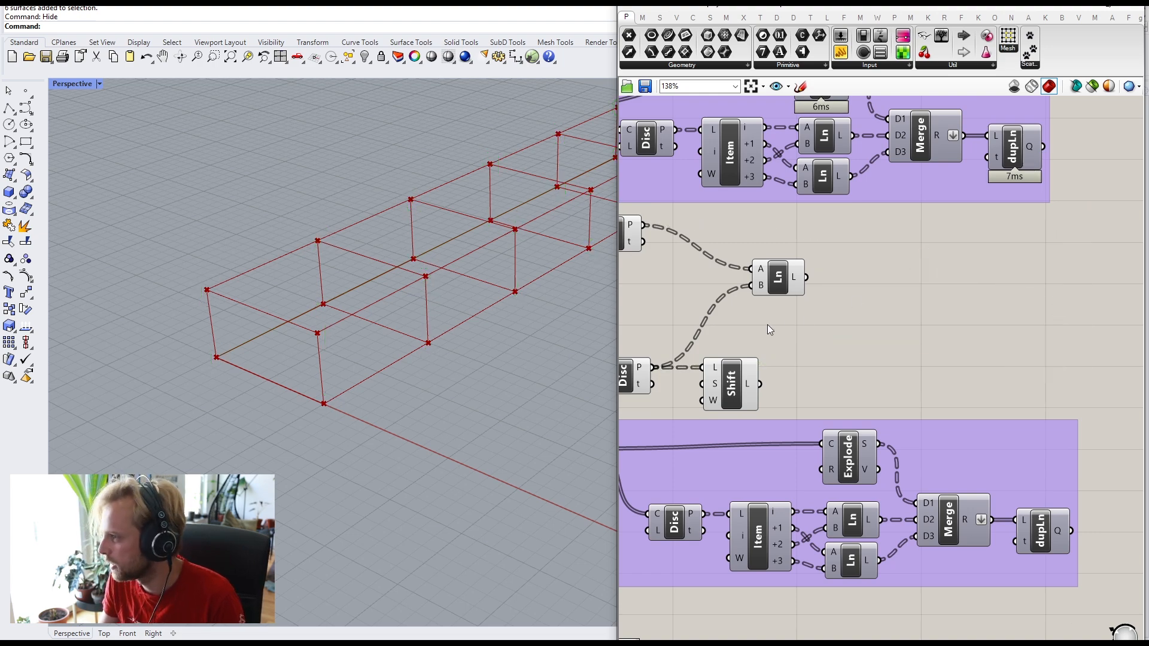
Step: Move the Line component farther from the two Discontinuity components to free space beside the Shift List
right_drag(767, 325, 843, 326)
click(802, 379)
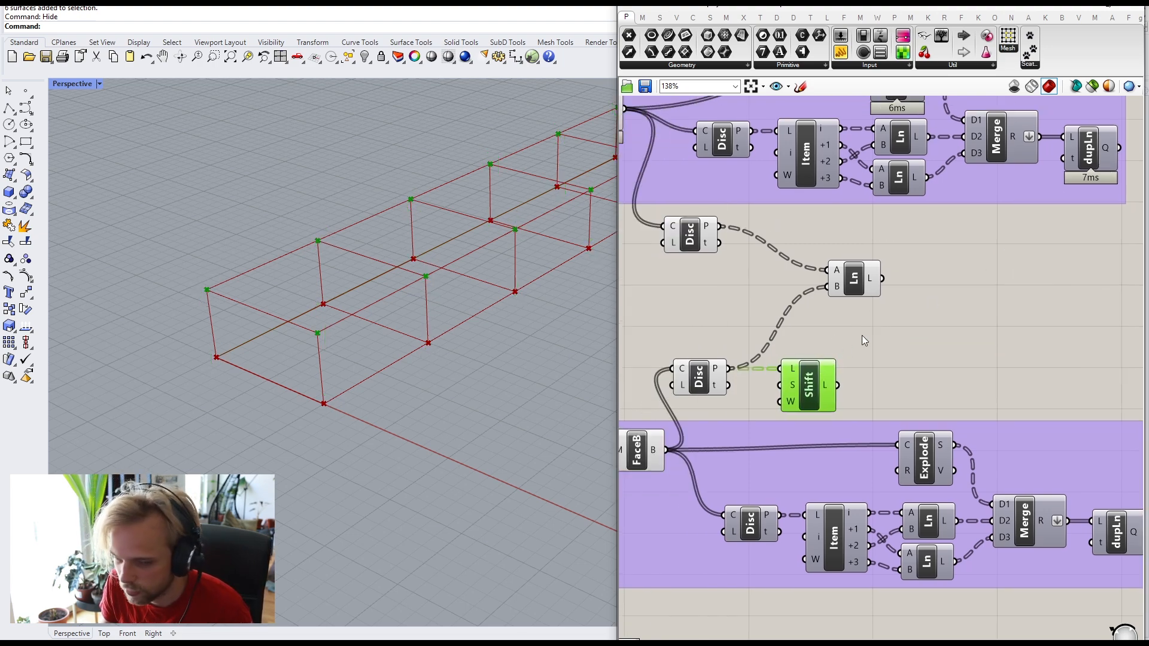
click(865, 340)
drag(854, 279, 903, 267)
click(868, 324)
click(829, 373)
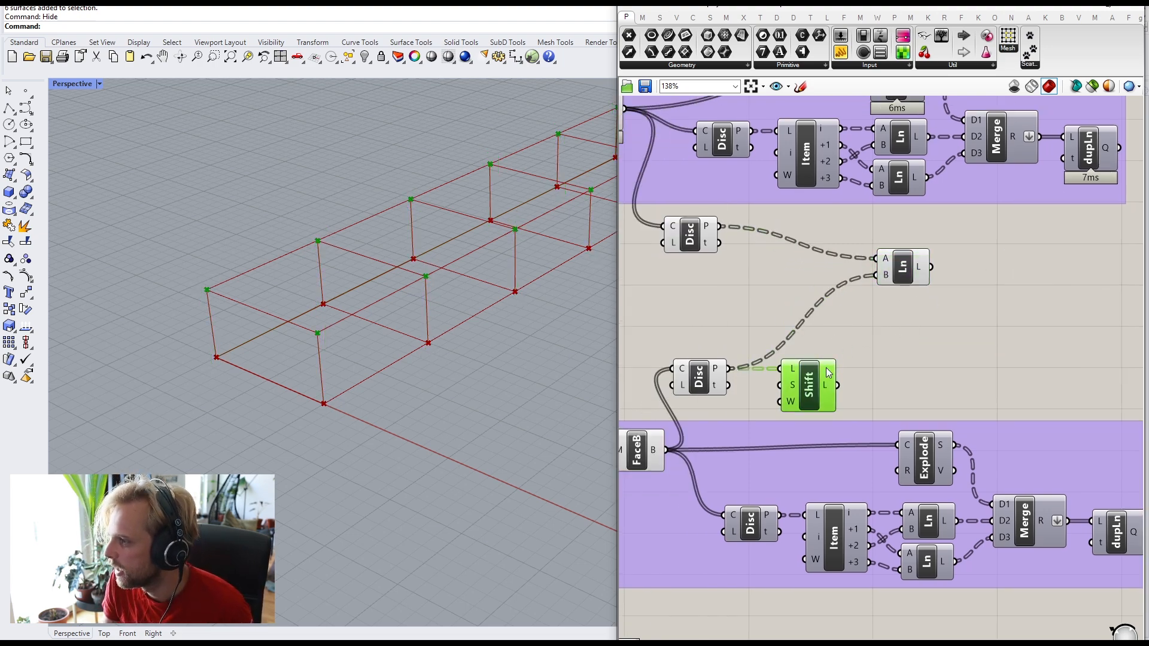
Step: Add a second Line component below the first, connecting the original layer's Discontinuity points to the Shift List output
click(871, 343)
double_click(870, 343)
text(line)
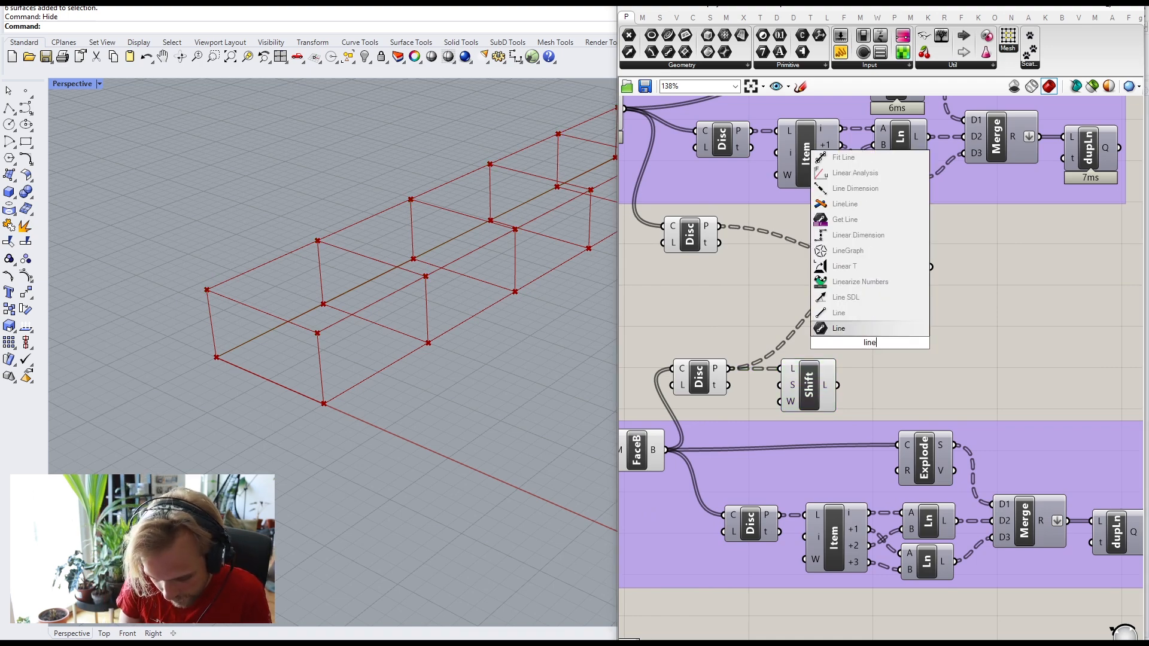
key(Return)
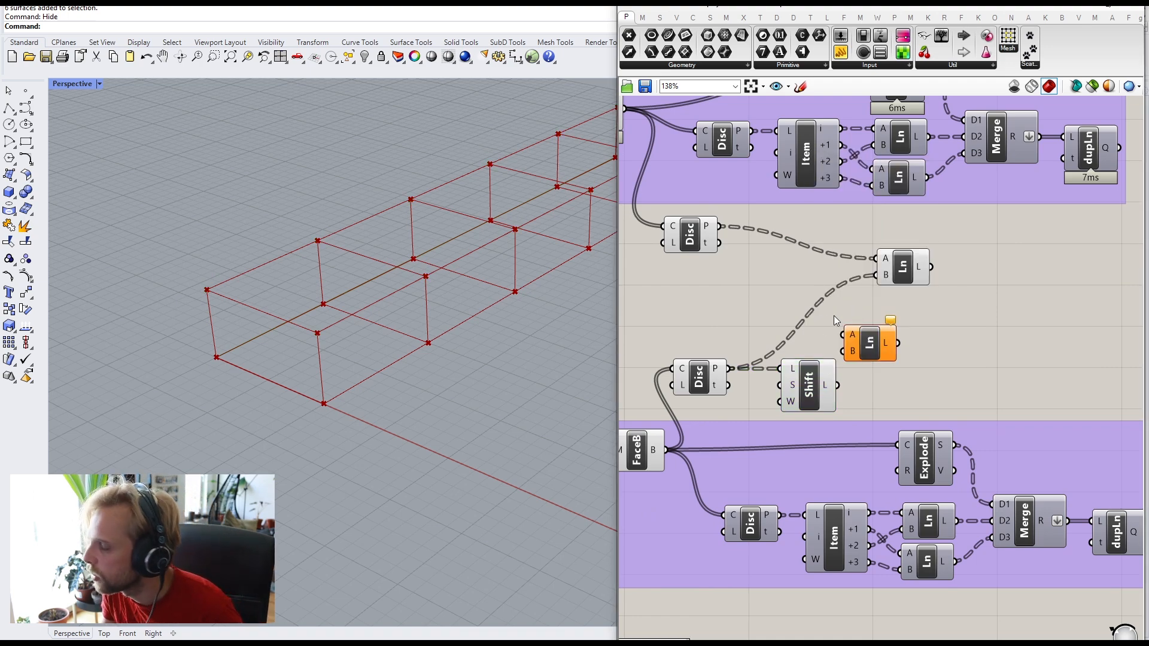
drag(721, 226, 847, 335)
drag(838, 385, 910, 319)
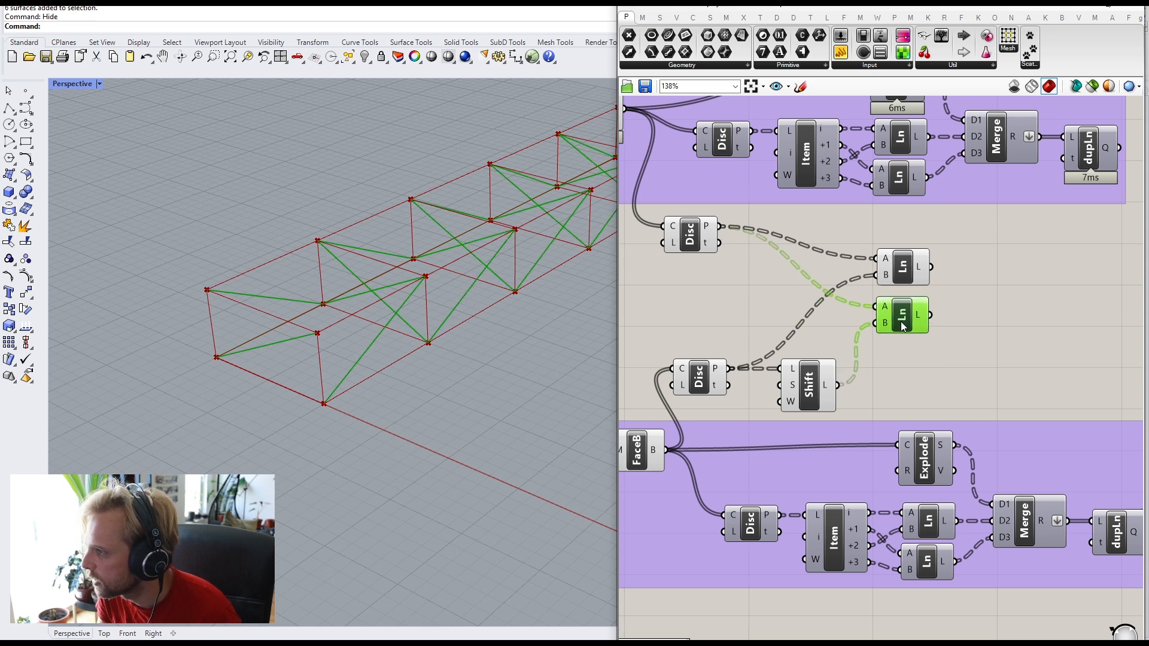
click(979, 381)
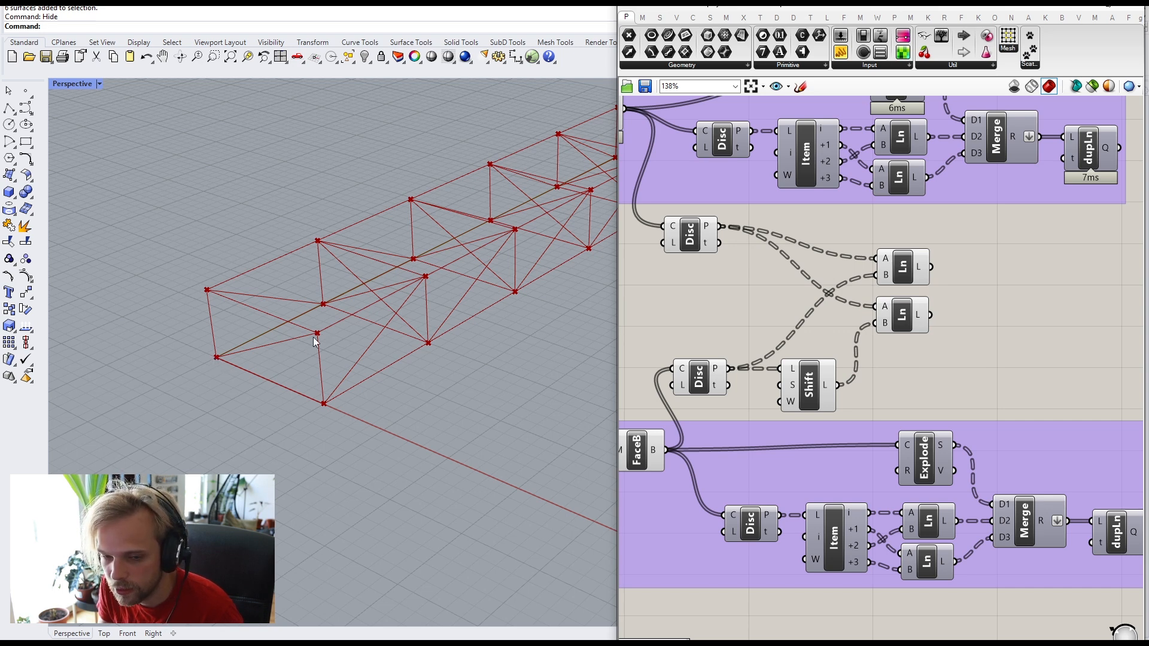
drag(902, 316, 908, 314)
Step: Add another Shift List above the existing one and feed it the moved layer's Discontinuity points
click(799, 375)
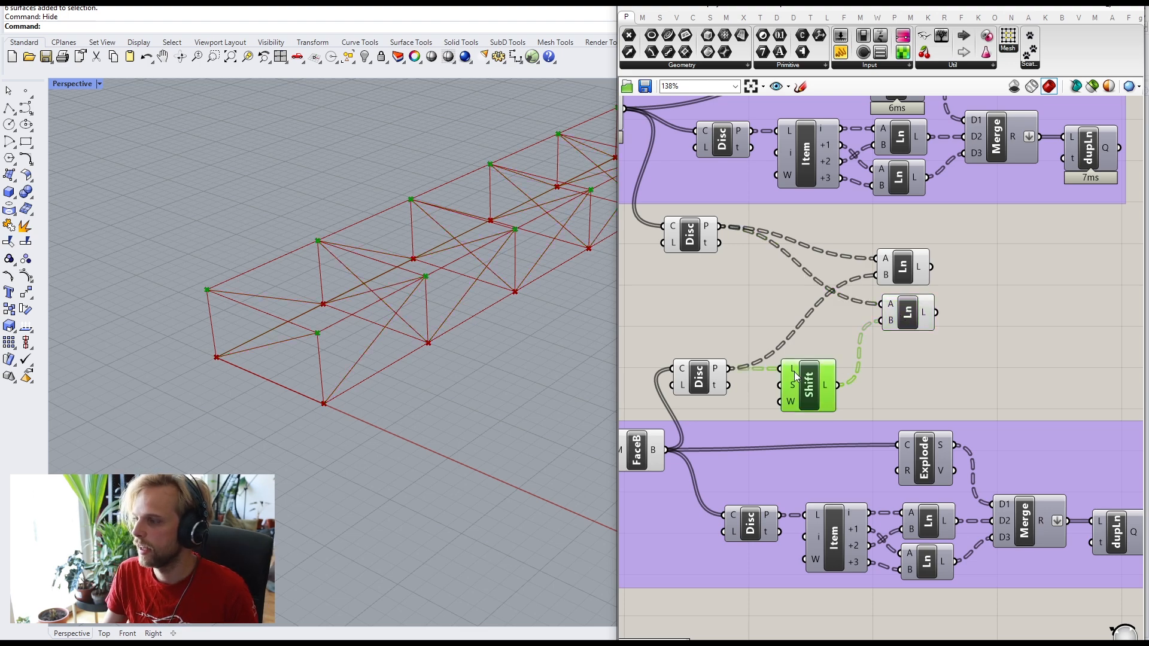
click(756, 326)
double_click(735, 319)
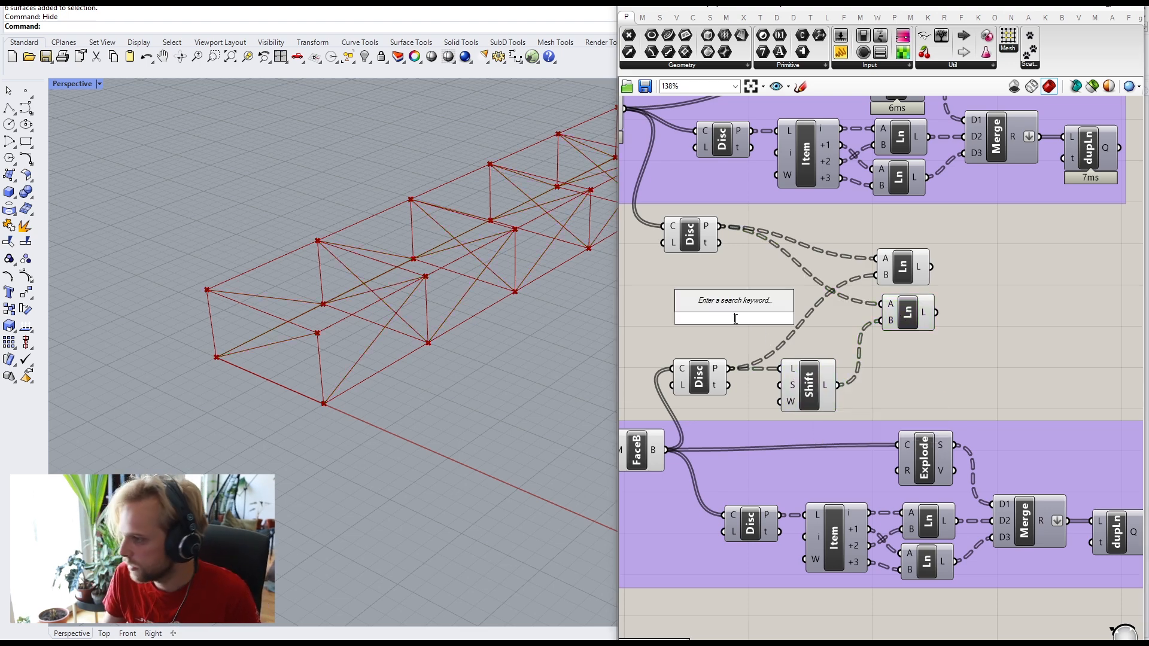
text(shift)
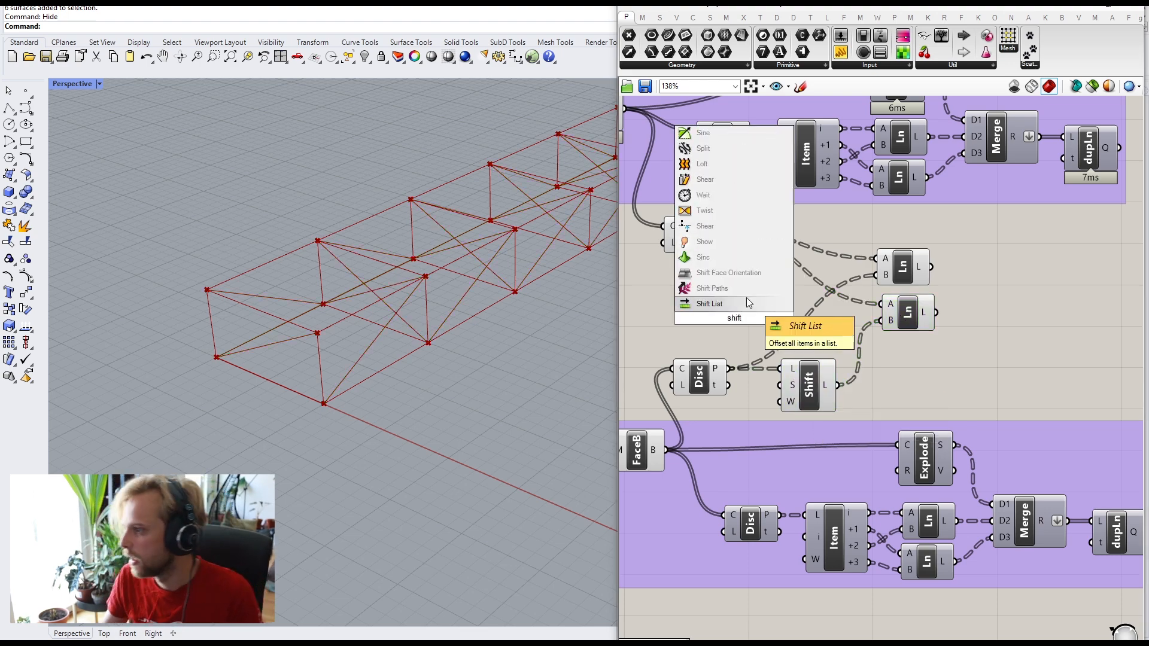
click(745, 302)
drag(725, 329, 807, 341)
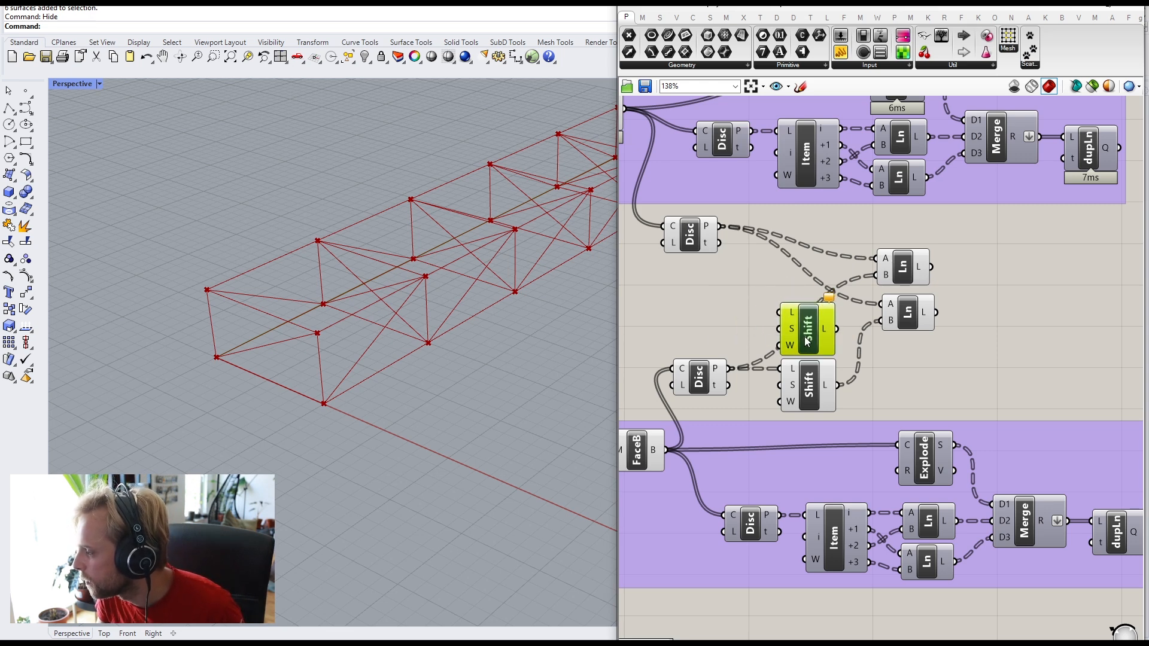
drag(725, 368, 780, 312)
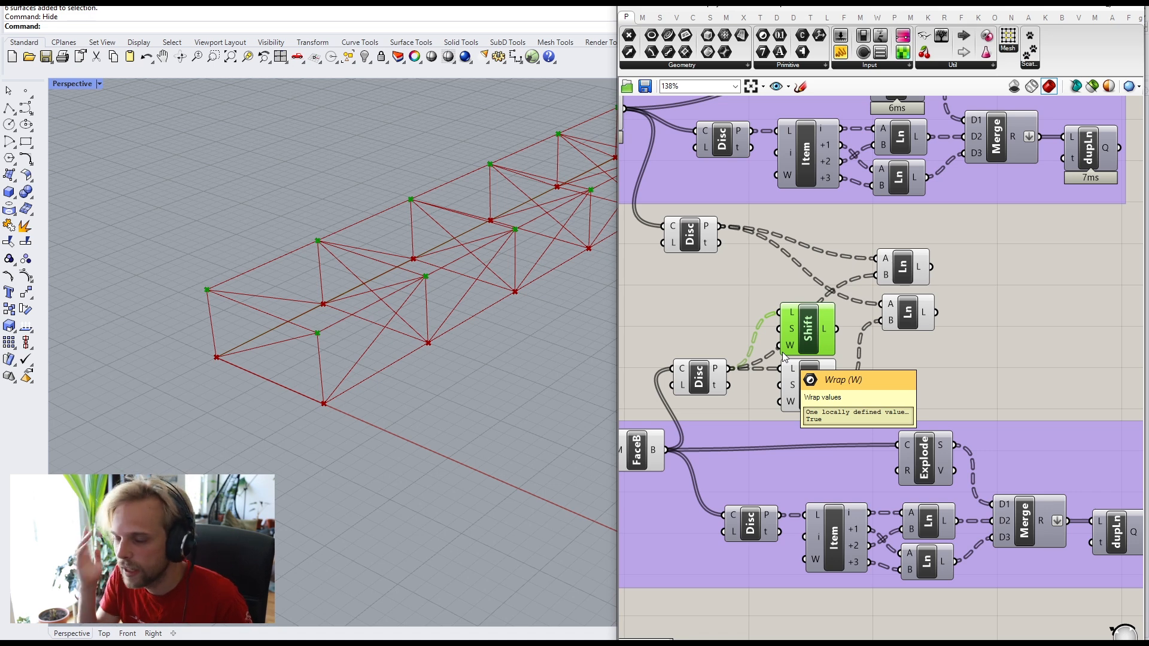
Step: Add a panel containing -1 as the new Shift List's shift offset and check the offset stored in the other Shift List
click(666, 331)
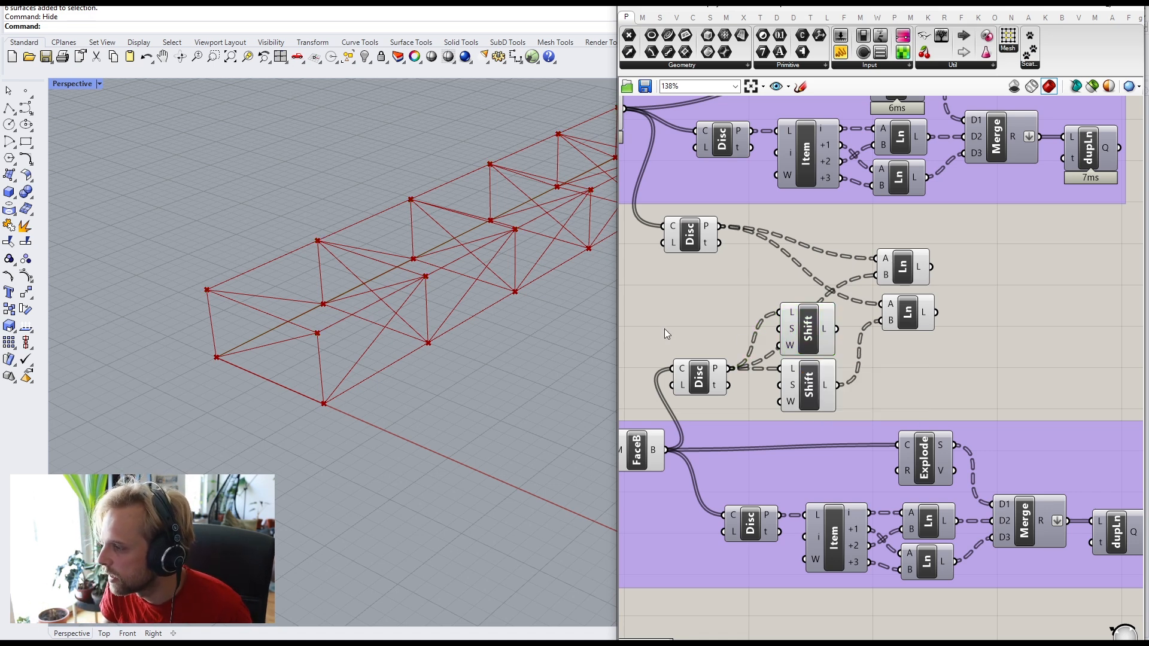
double_click(665, 328)
text(//-1)
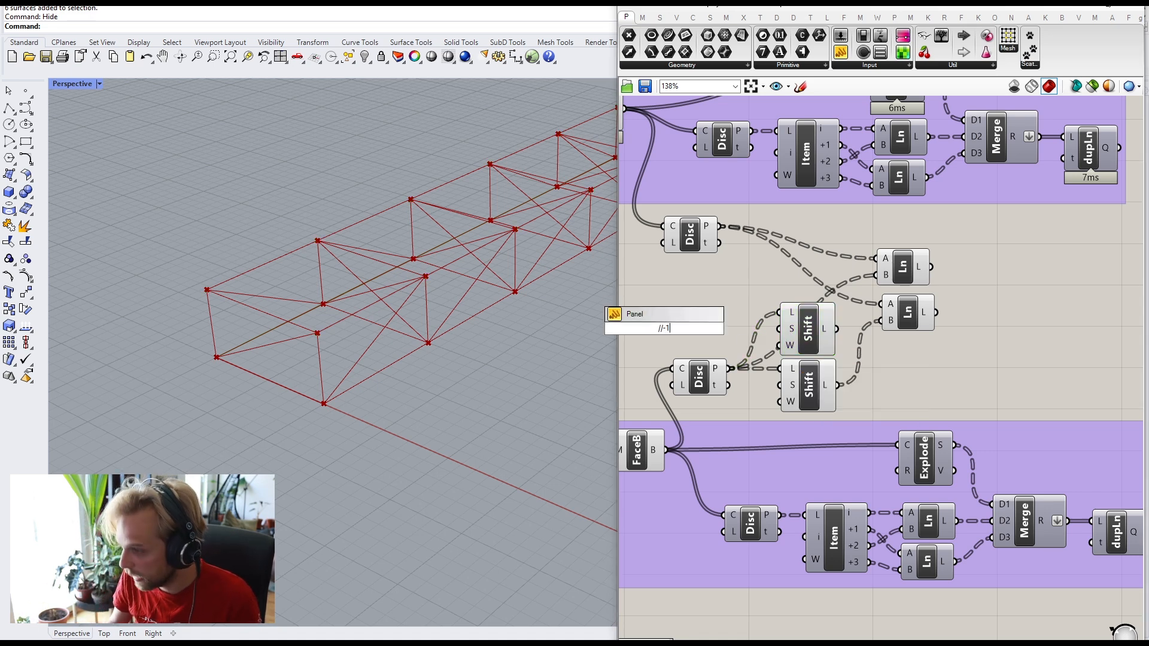
click(665, 314)
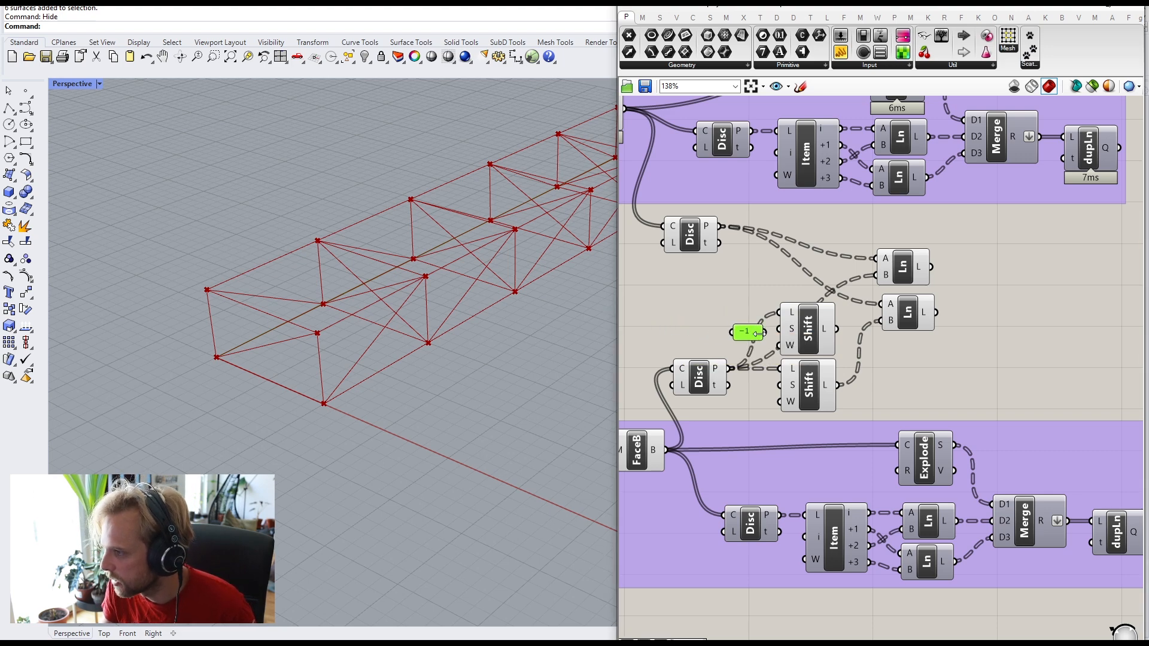
scroll(758, 333, up, 3)
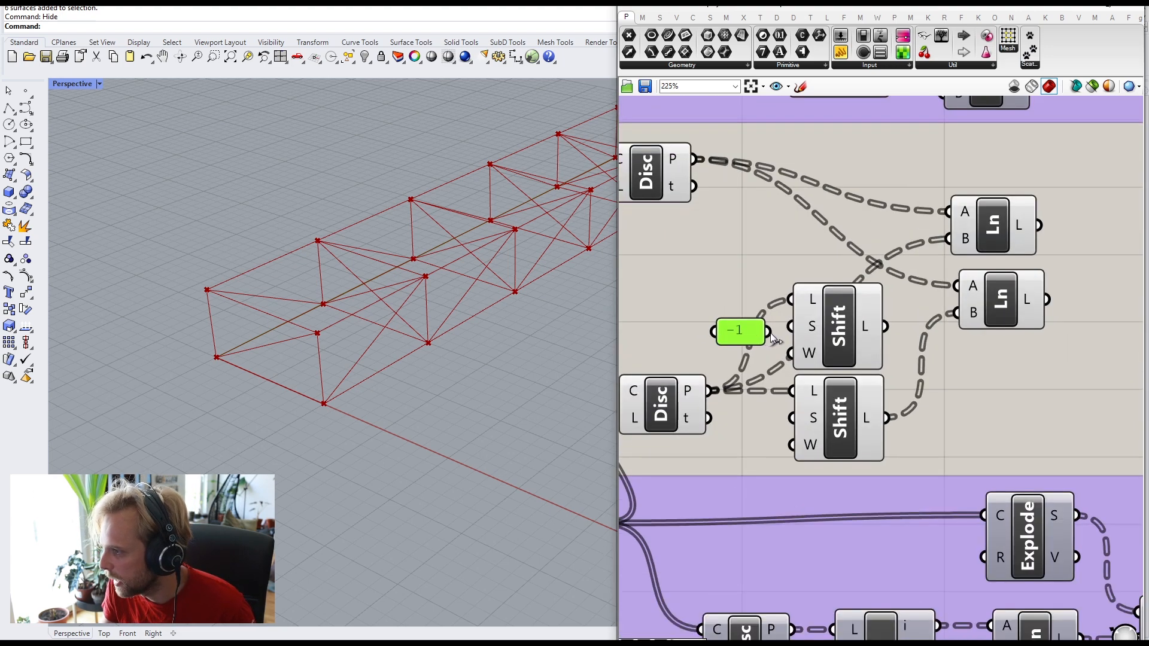
click(991, 330)
right_drag(971, 352, 899, 355)
right_drag(741, 330, 740, 329)
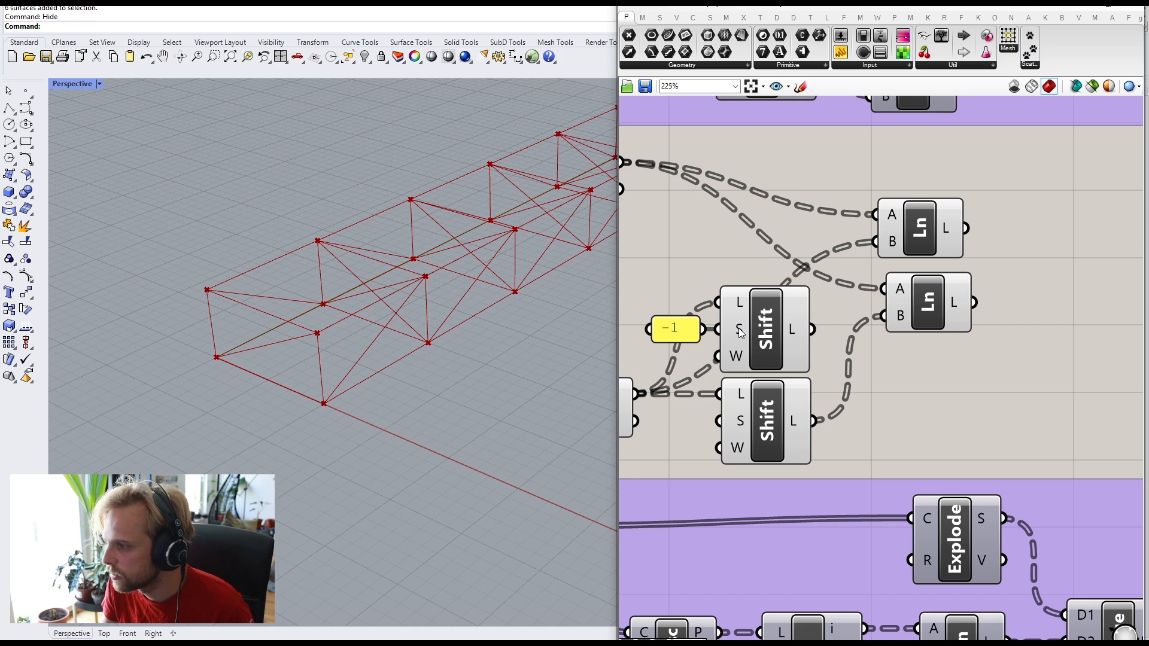
right_click(741, 426)
mouse_move(802, 542)
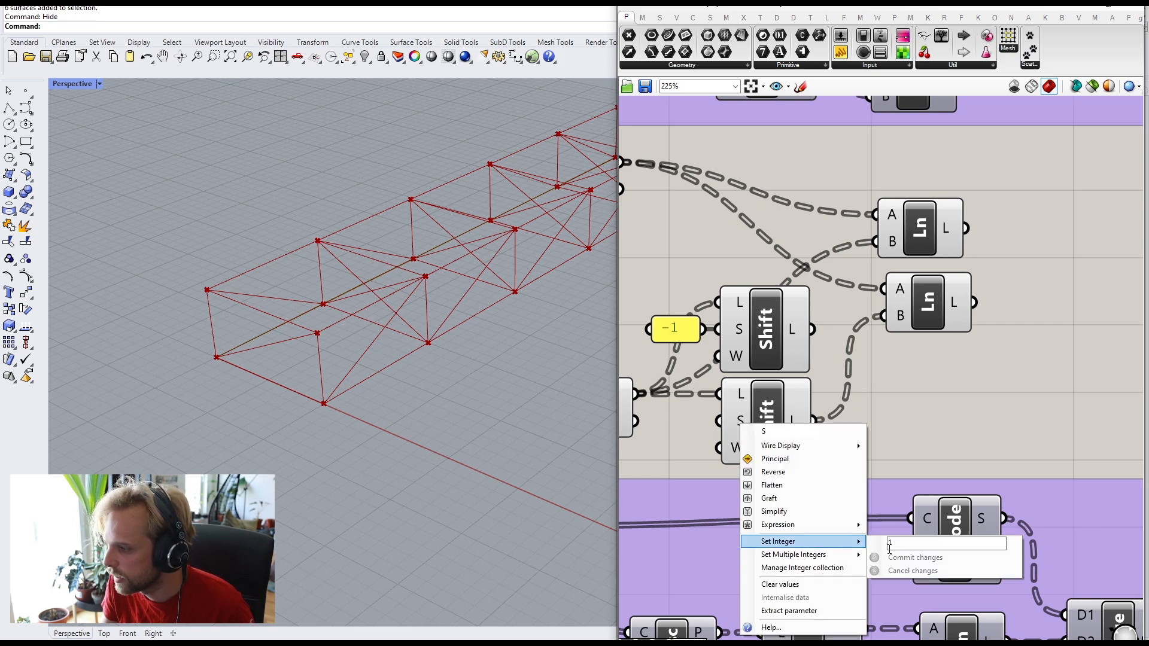
click(928, 459)
Step: Add a third Line component connecting the original layer's Discontinuity points to the output of the Shift List offset by -1
click(777, 349)
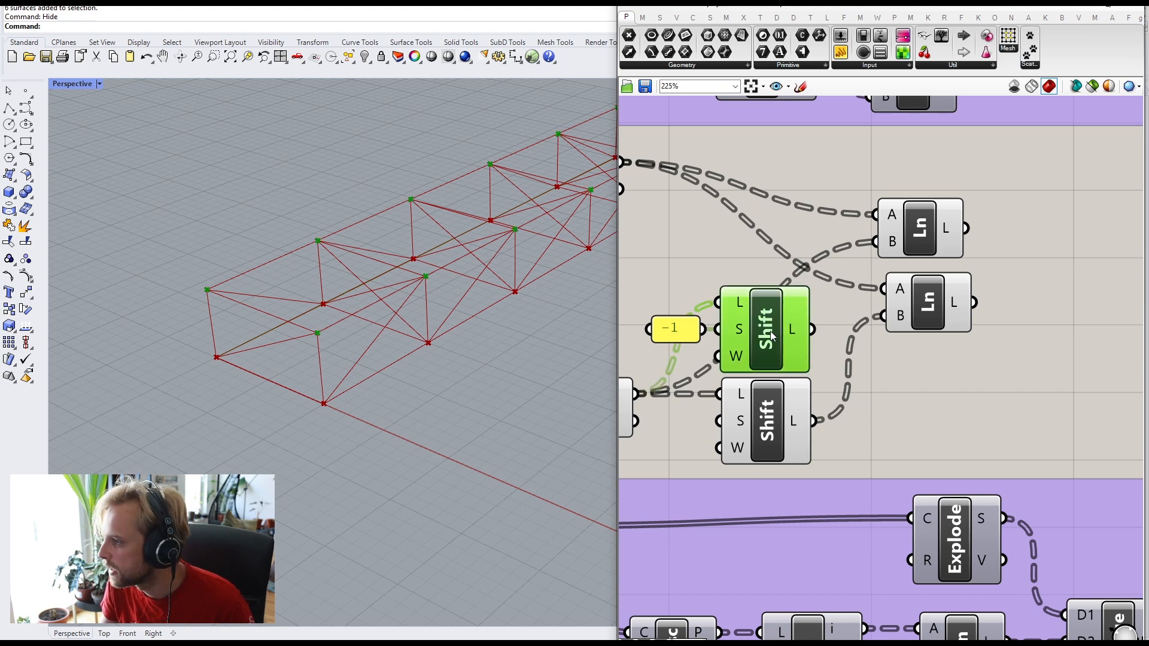
click(946, 309)
double_click(961, 378)
text(line)
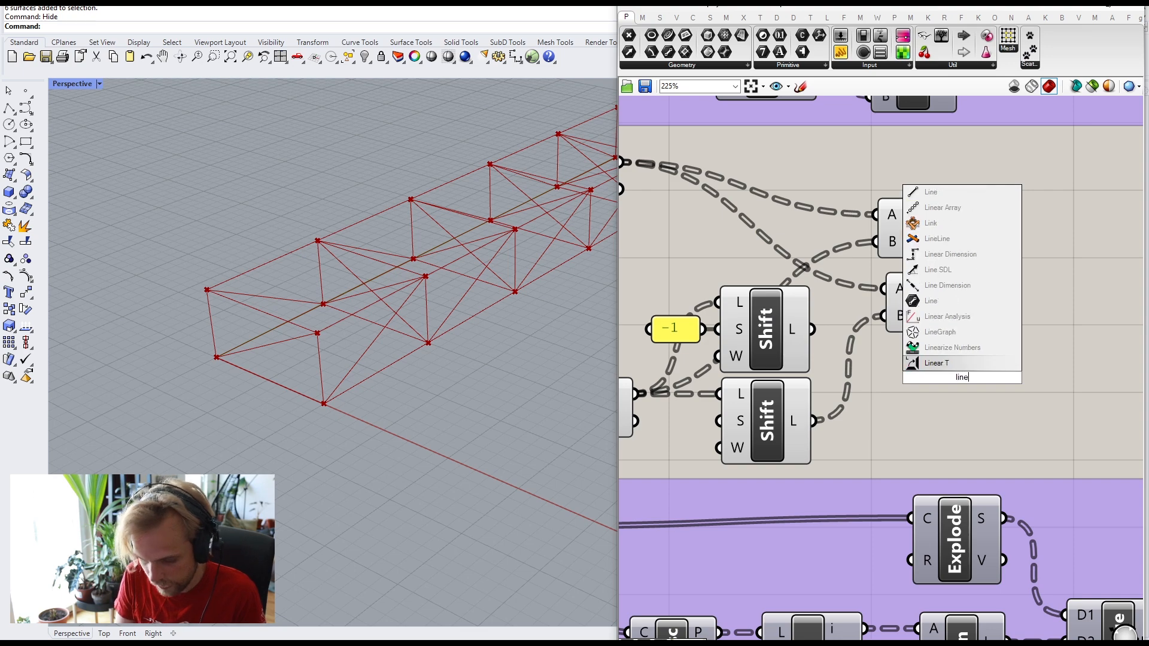
click(934, 363)
right_drag(661, 184, 777, 225)
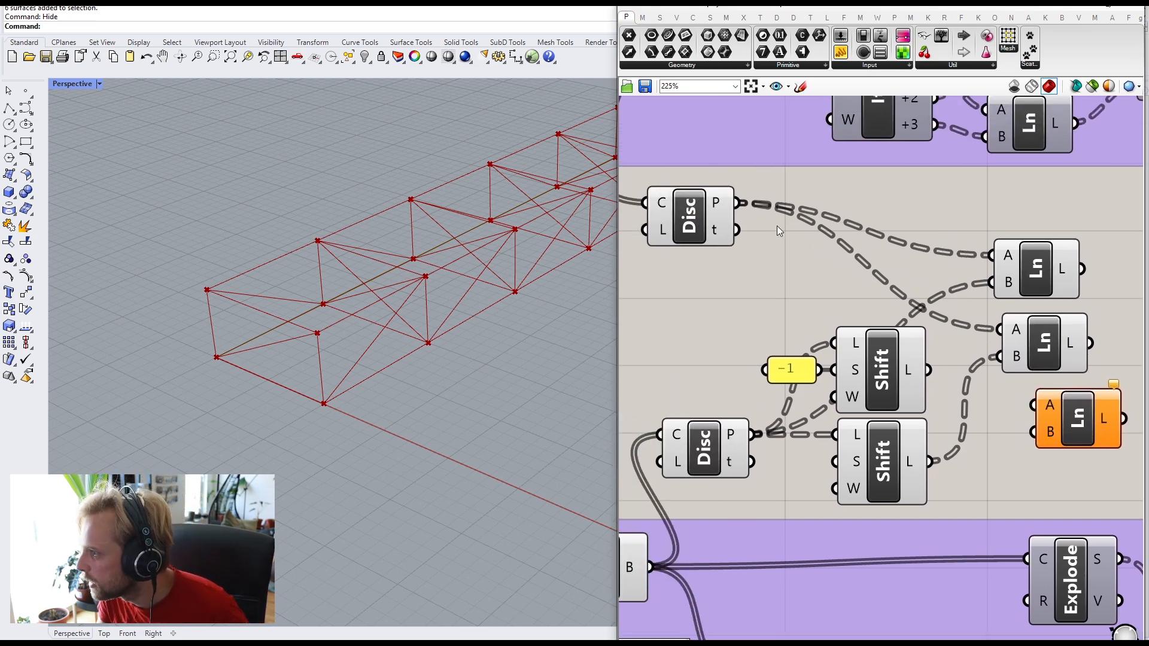
drag(742, 206, 1036, 405)
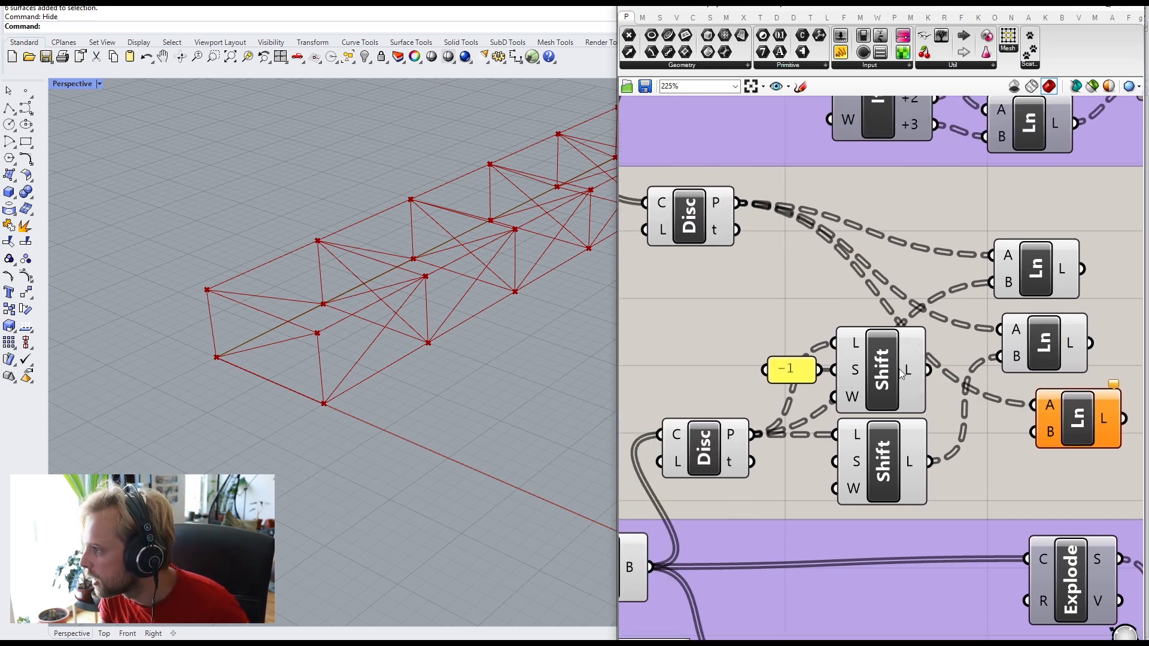
click(669, 225)
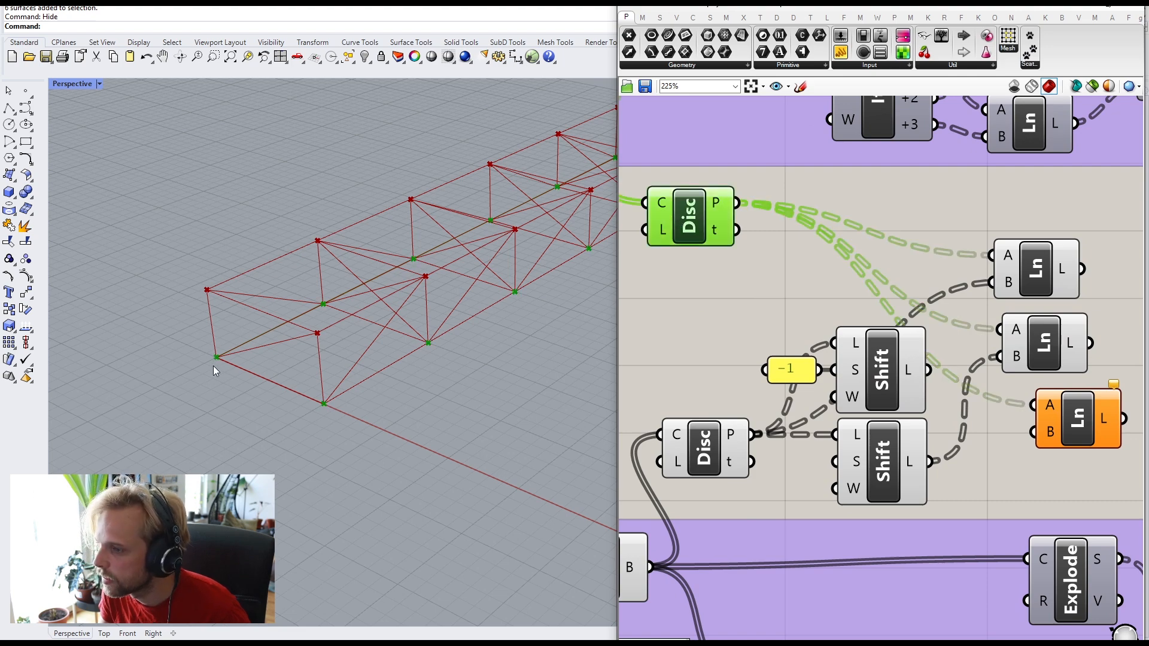
click(853, 381)
drag(927, 370, 1049, 415)
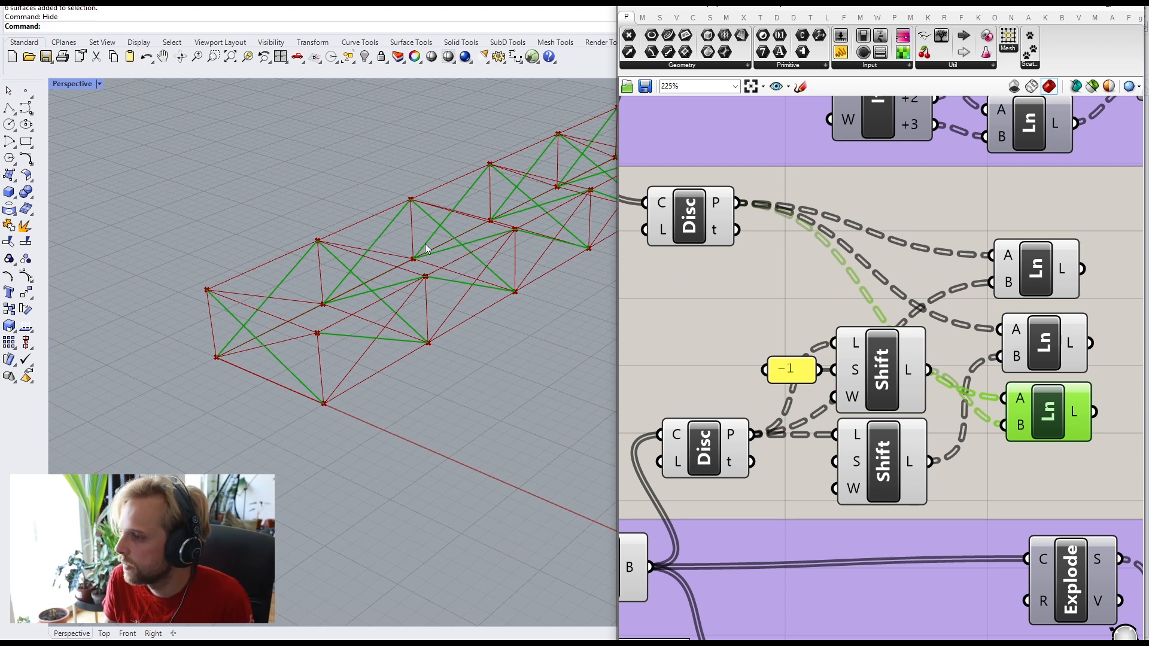
Step: Inspect the new diagonals in the viewport and arrange the three Line components in an aligned column
scroll(310, 264, up, 2)
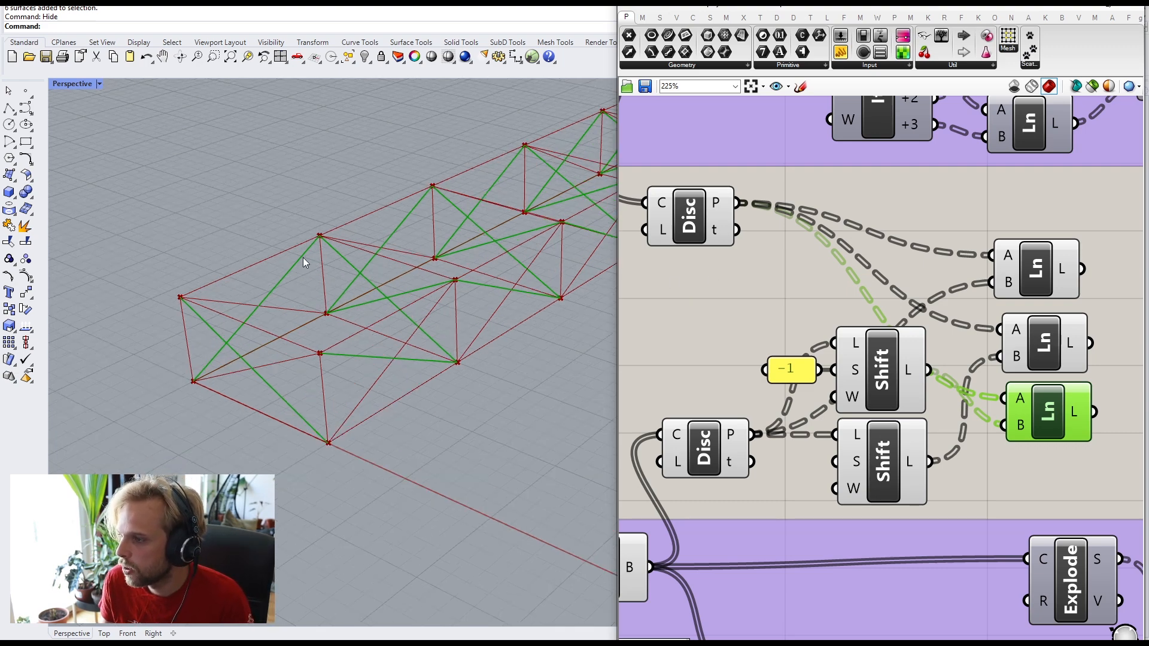
scroll(421, 245, down, 2)
scroll(359, 264, up, 5)
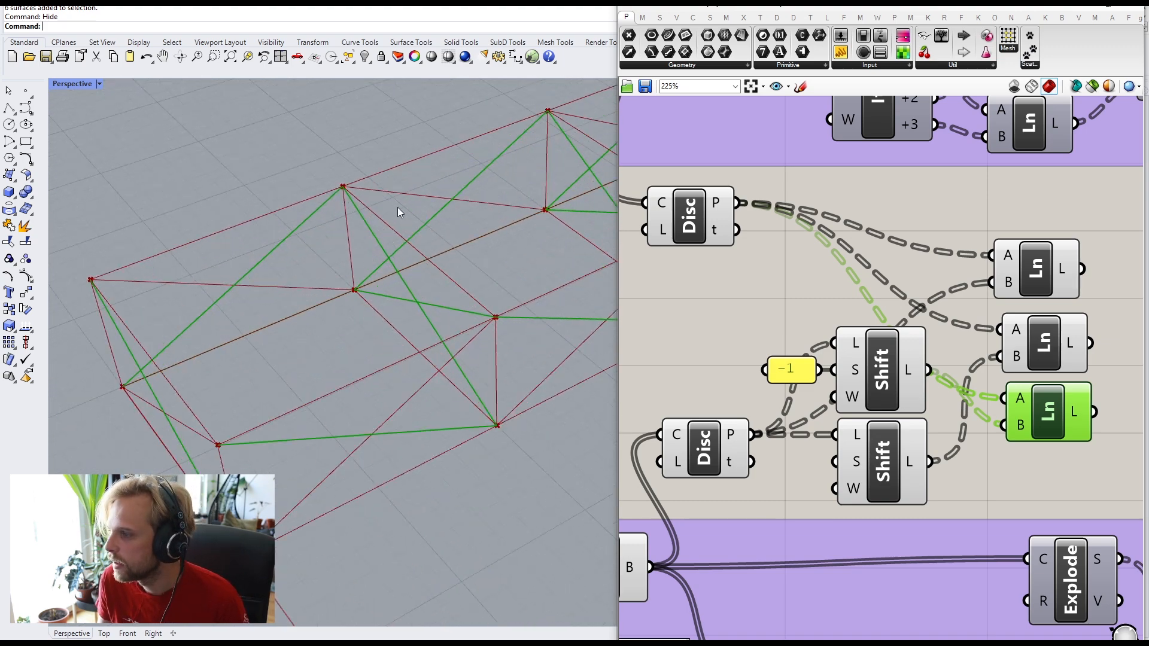
right_drag(714, 373, 565, 378)
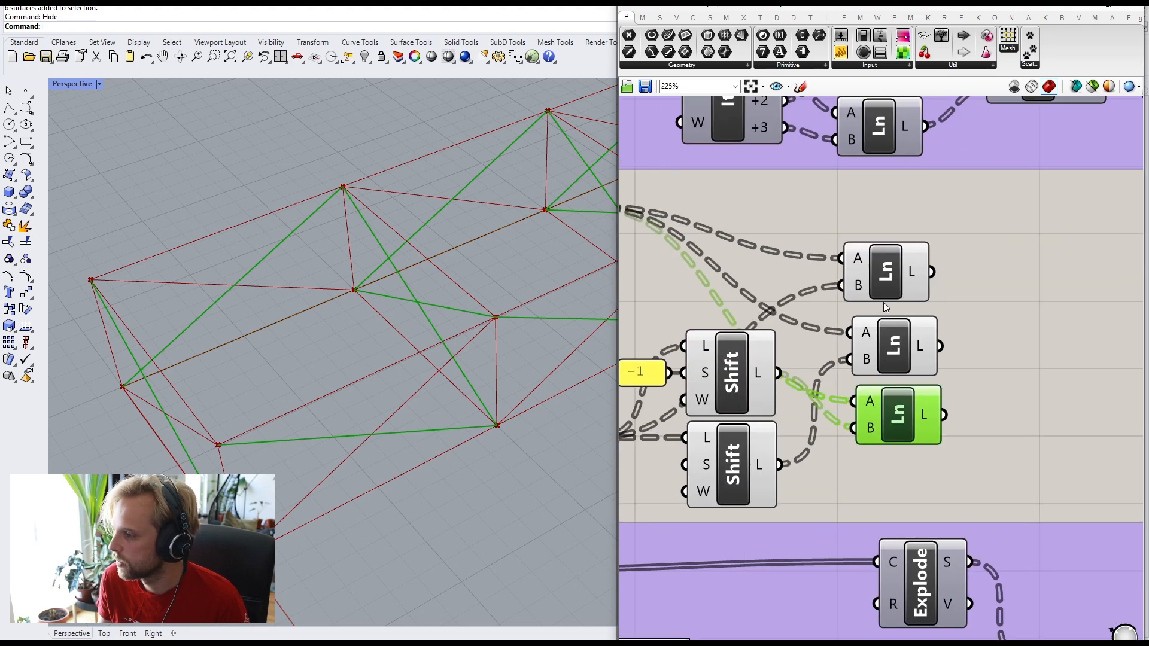
drag(889, 419, 915, 398)
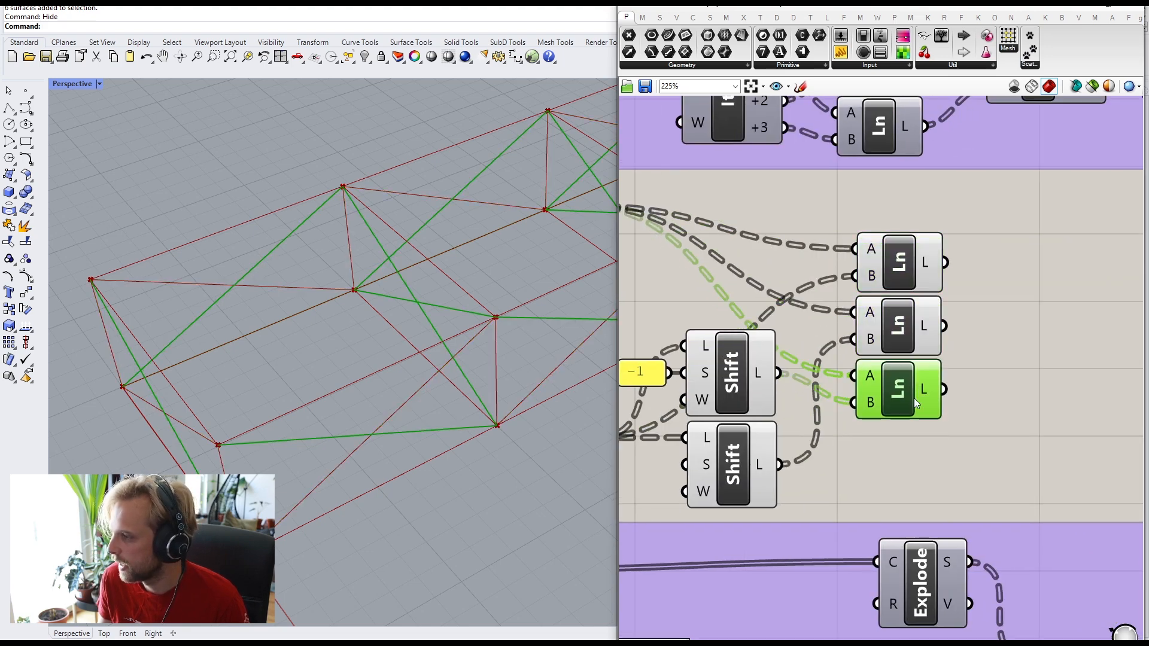
Step: Start a component search in the free space beside the three Line components
scroll(931, 392, down, 3)
right_drag(954, 385, 864, 394)
click(935, 370)
double_click(909, 379)
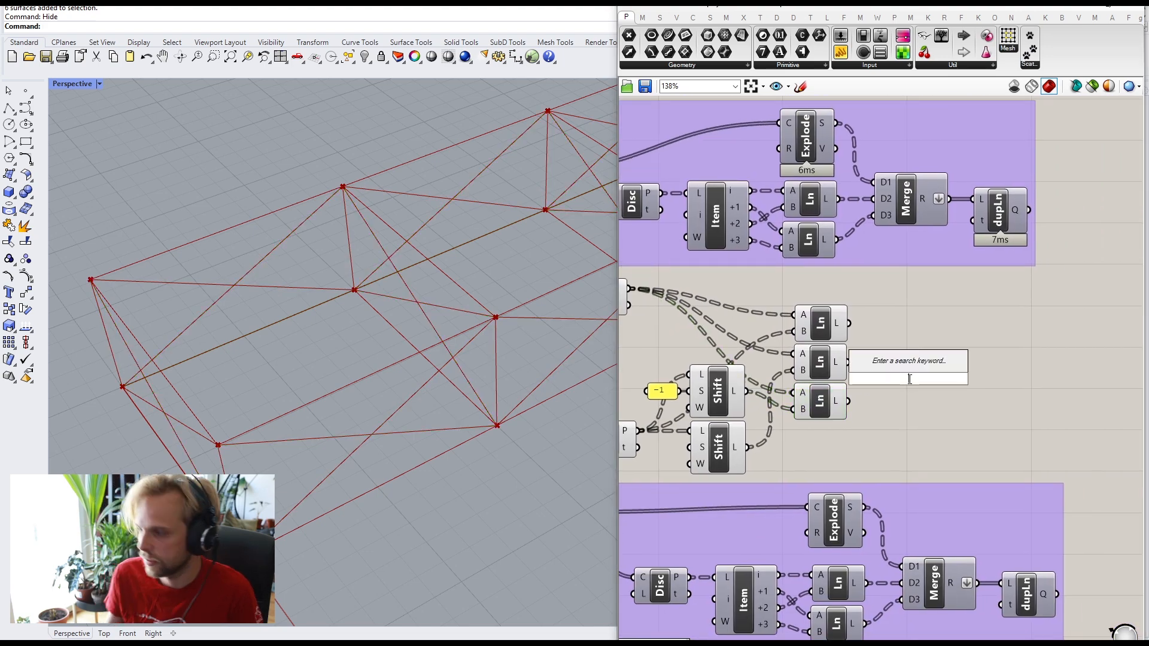
Step: Add a Merge component, wire the three middle Line outputs into D1, D2 and D3, and remove the unused D4 input
text(merge)
key(Return)
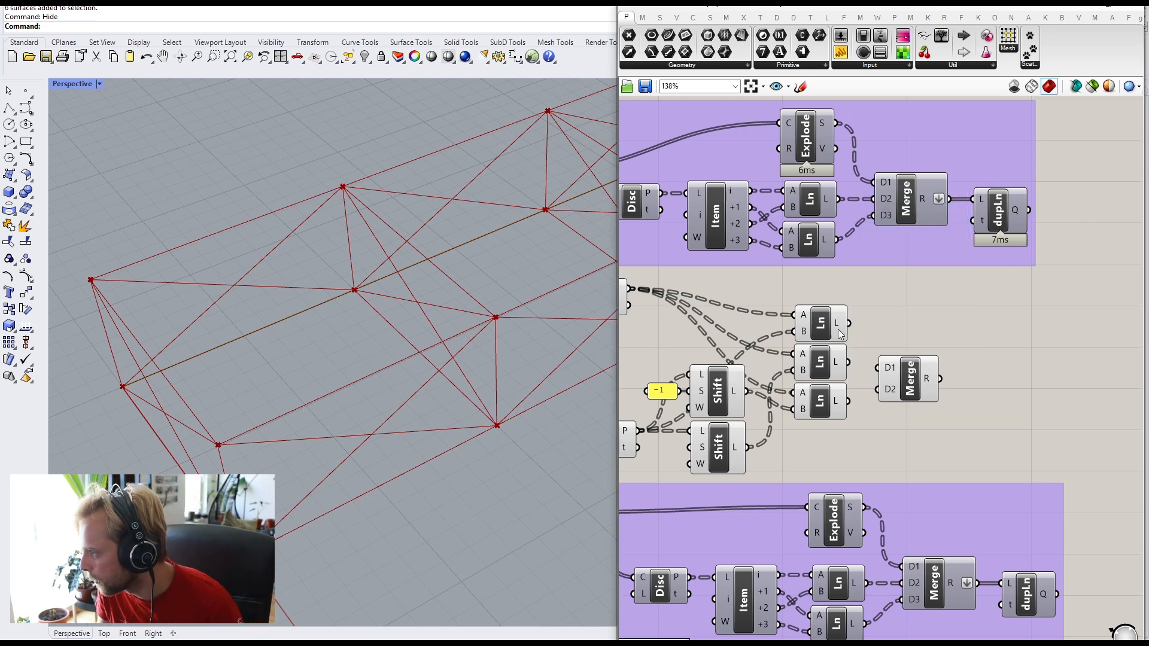
drag(849, 401, 878, 395)
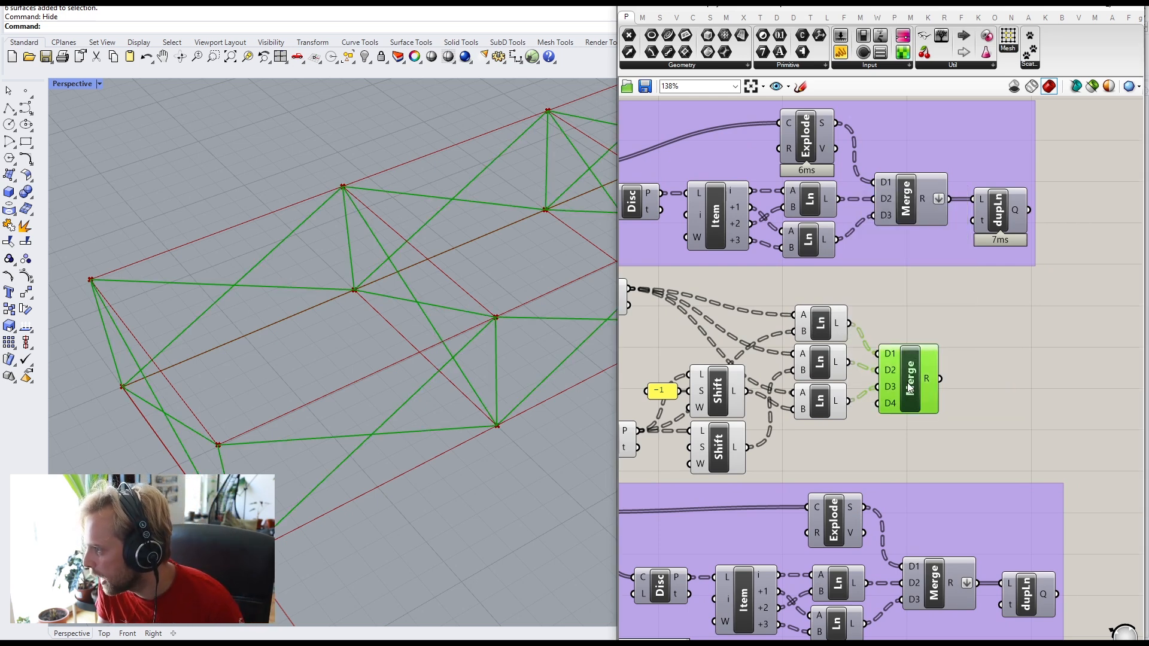
scroll(901, 383, up, 5)
scroll(913, 392, down, 4)
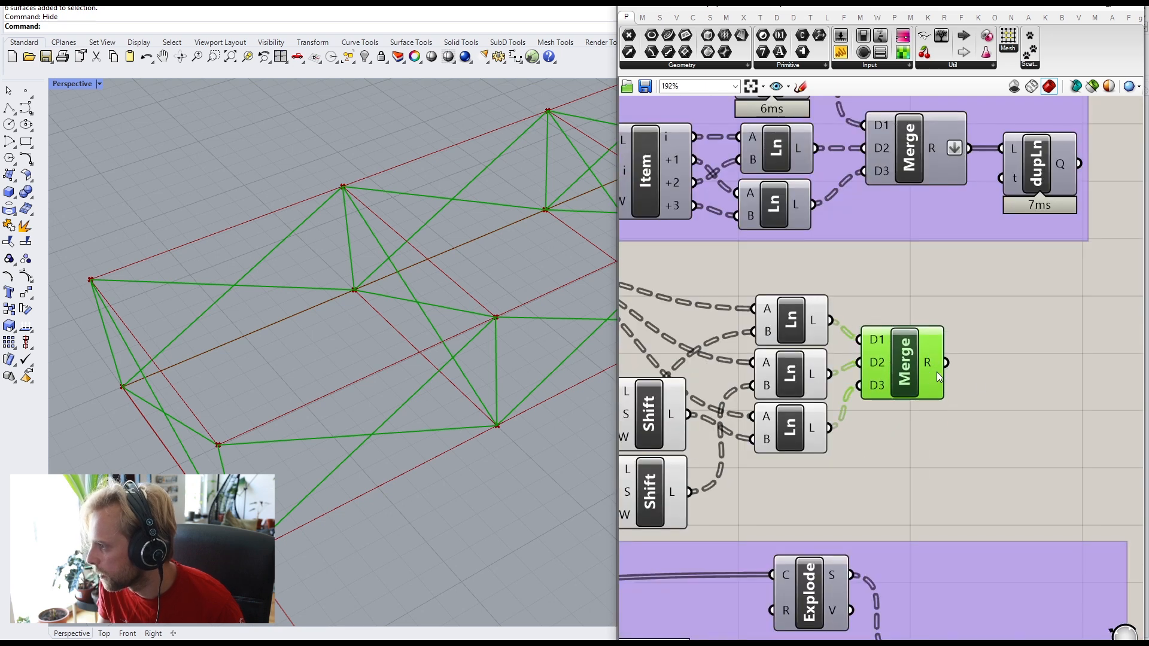
Step: Flatten the R output of the new Merge component in the middle row
right_drag(914, 357, 857, 370)
double_click(974, 401)
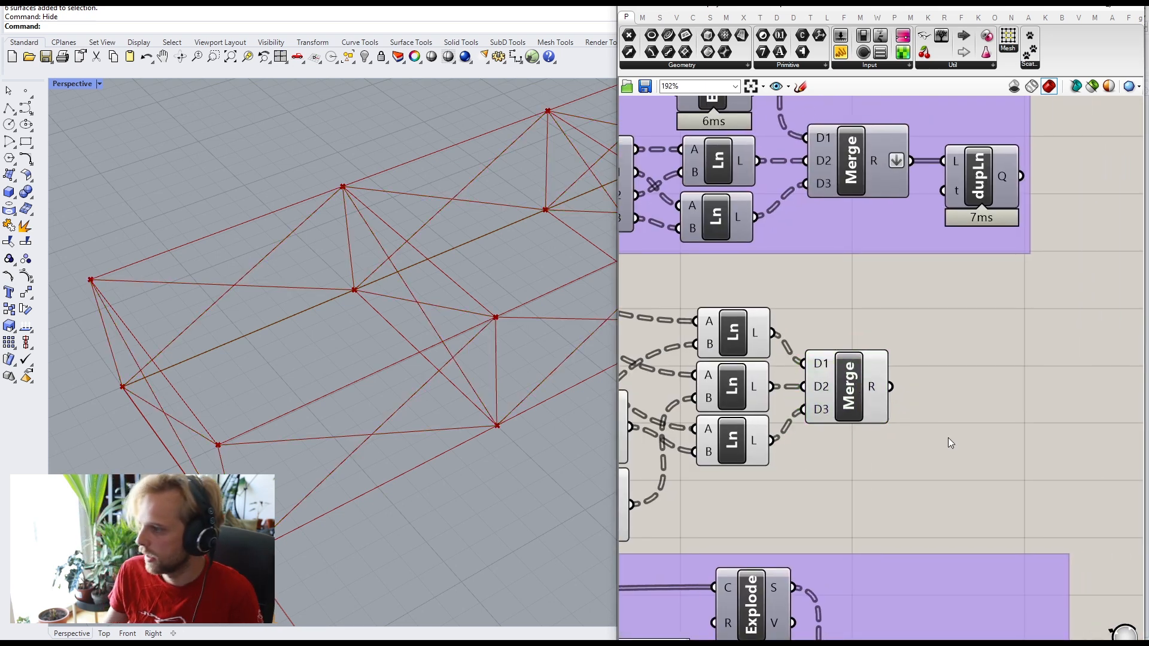
right_click(874, 388)
click(921, 439)
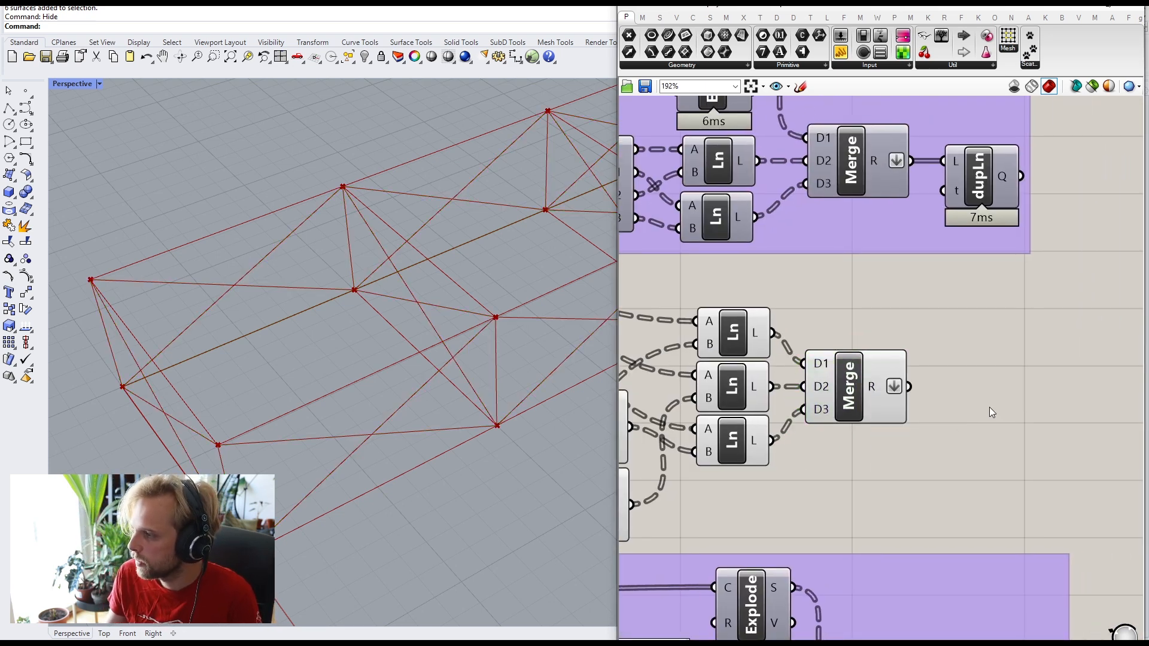
Step: Add a removeDuplicateLines component and feed its L input from the flattened Merge output
double_click(989, 407)
text(remove du)
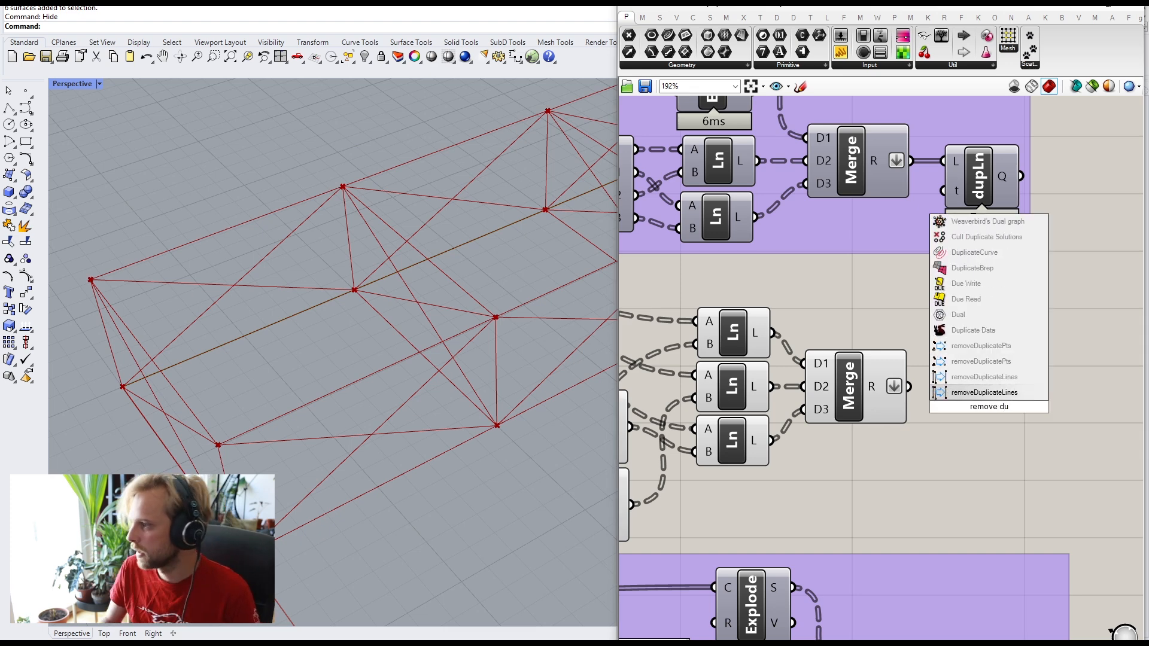
key(Return)
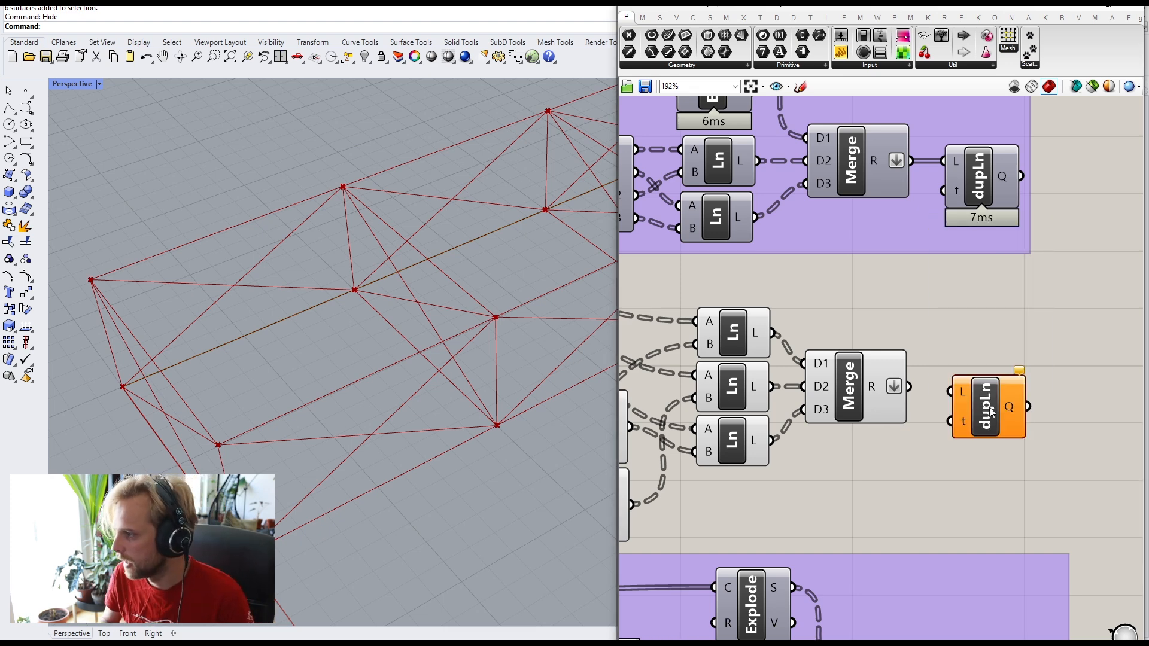
drag(960, 397, 958, 394)
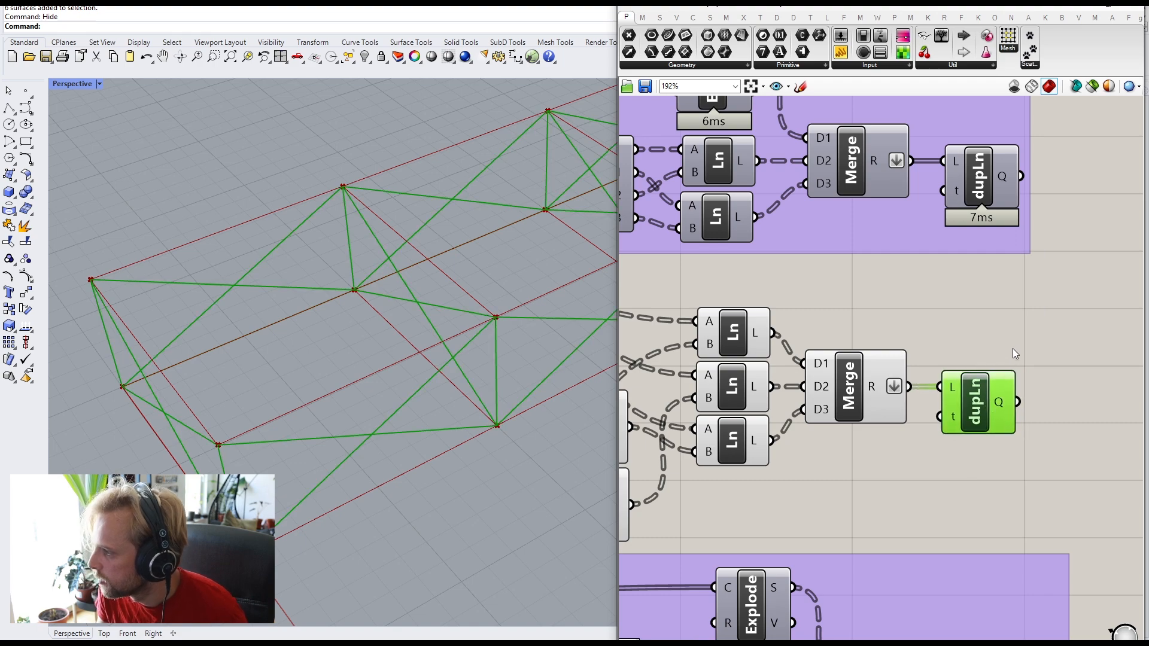
Step: Group the ungrouped Disc, Shift, Line, Merge and dupLn components between the two existing purple groups
click(1012, 349)
scroll(962, 360, down, 3)
drag(1007, 482, 709, 328)
drag(1101, 467, 678, 326)
middle_click(678, 326)
click(679, 296)
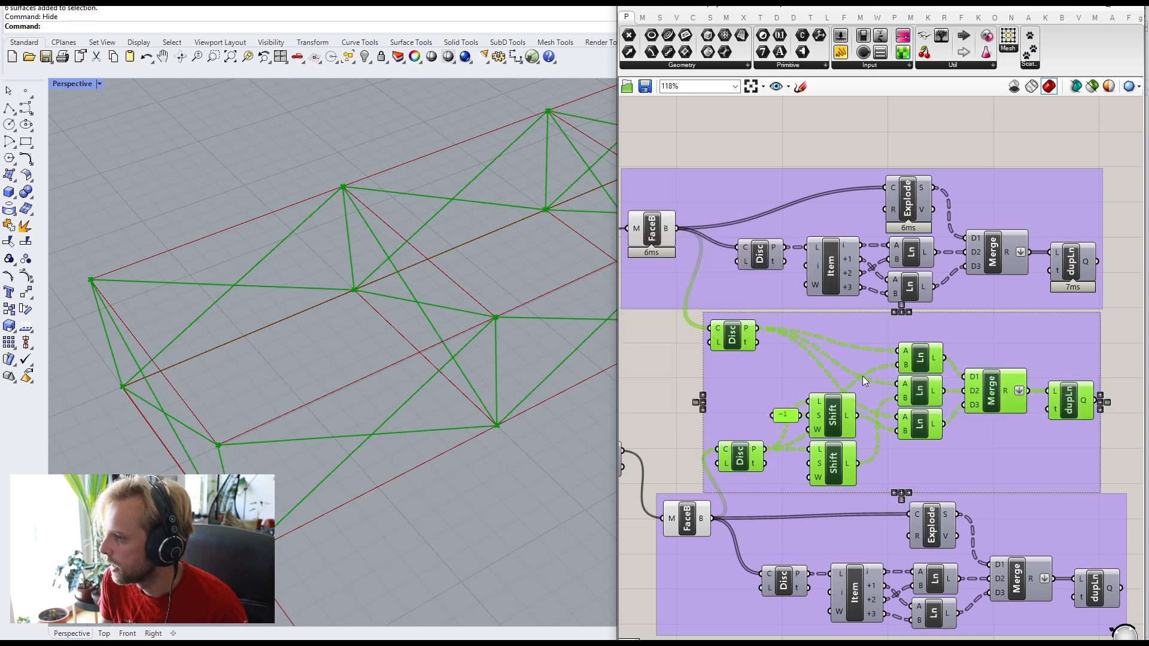
Step: Move the lower and middle groups downward to leave even gaps between the three groups
scroll(1043, 450, down, 2)
right_drag(1043, 451, 1012, 393)
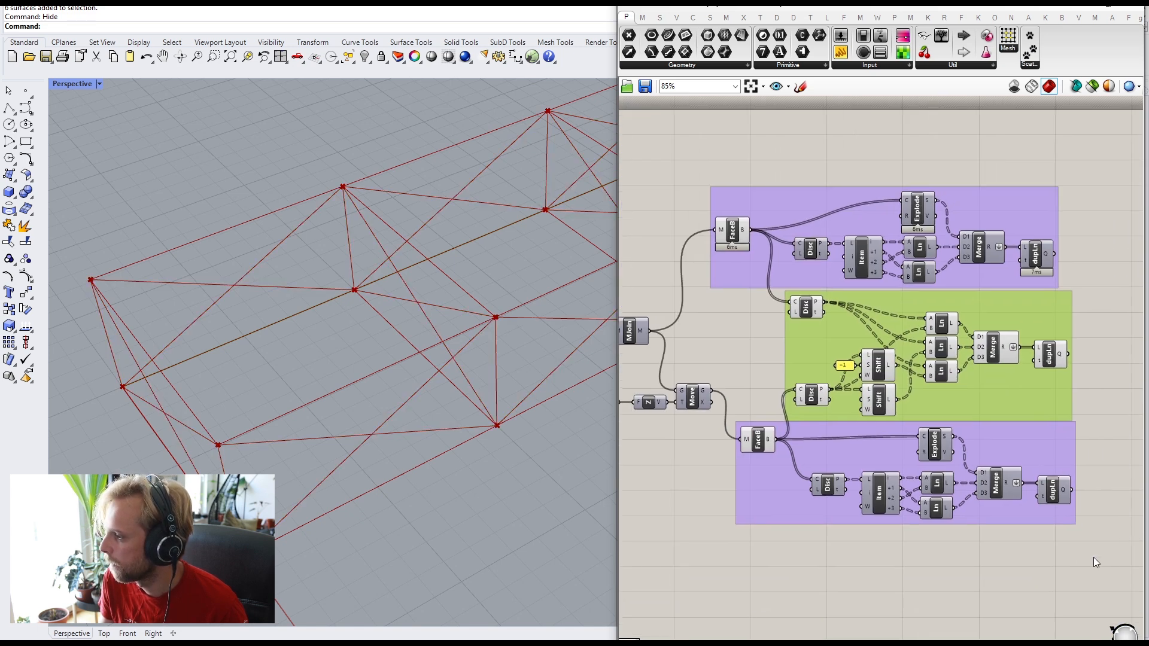
drag(1098, 566, 732, 428)
drag(745, 476, 742, 506)
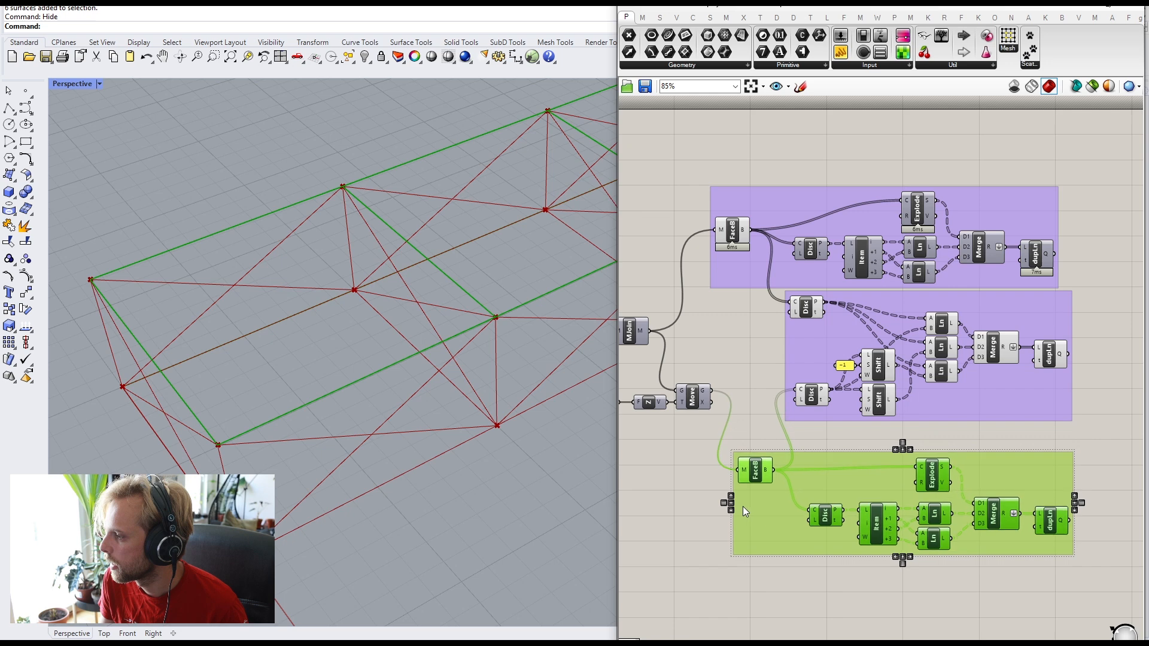
click(954, 439)
drag(983, 400, 989, 414)
click(1104, 412)
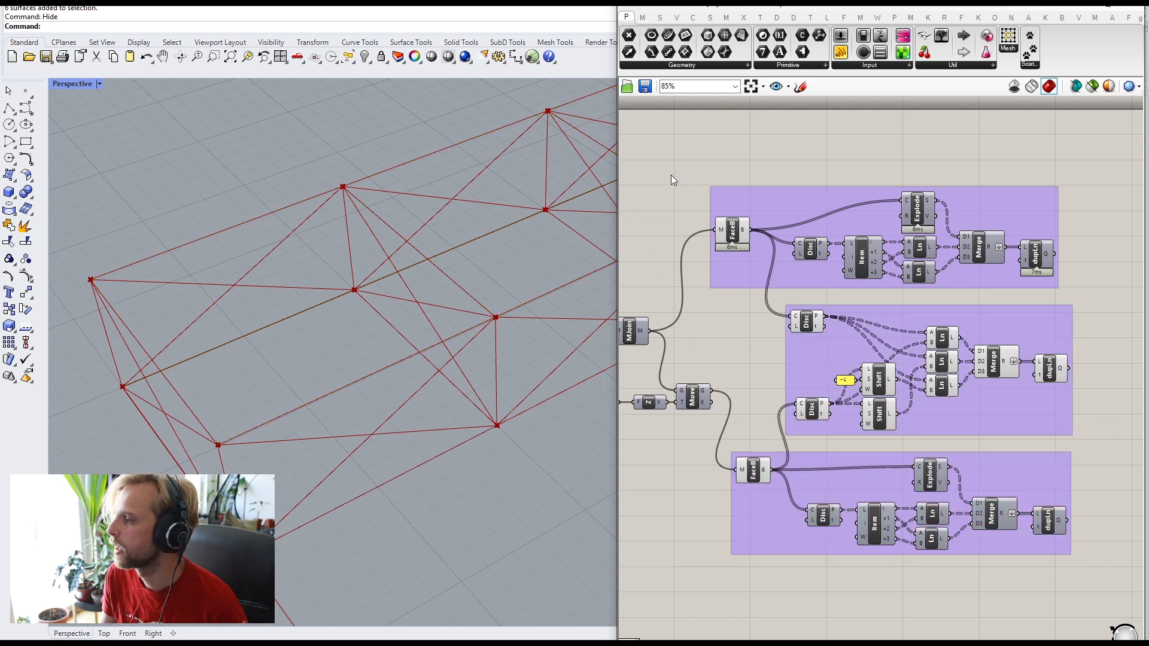
Step: Turn off the preview of the components feeding the final dupLn components in all three groups
drag(670, 175, 838, 506)
middle_click(838, 505)
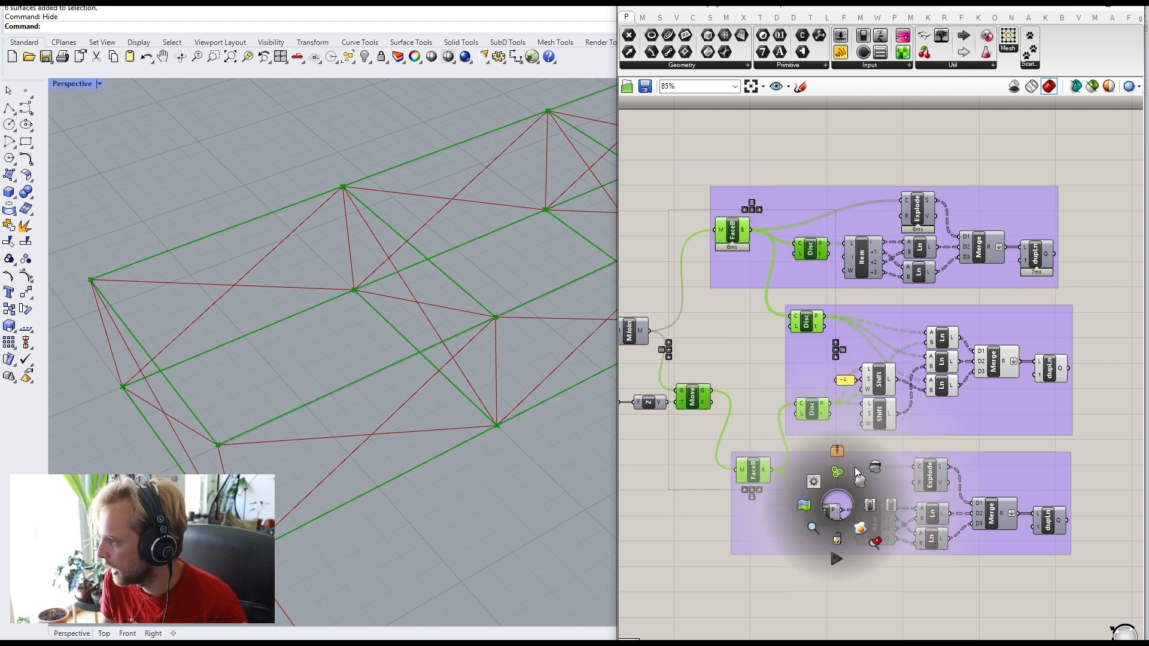
drag(673, 141, 1019, 548)
middle_click(1019, 548)
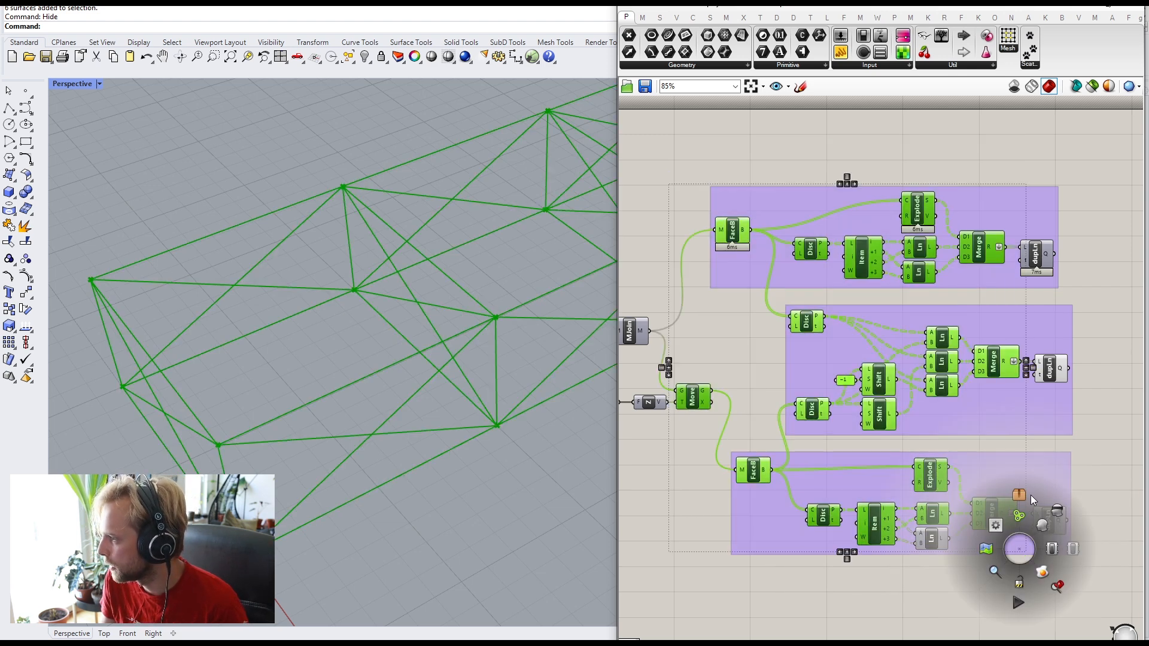
click(1059, 513)
Step: Turn on the preview of the dupLn components in the upper and lower groups, and shift the upper one slightly outward
right_drag(1014, 369, 923, 373)
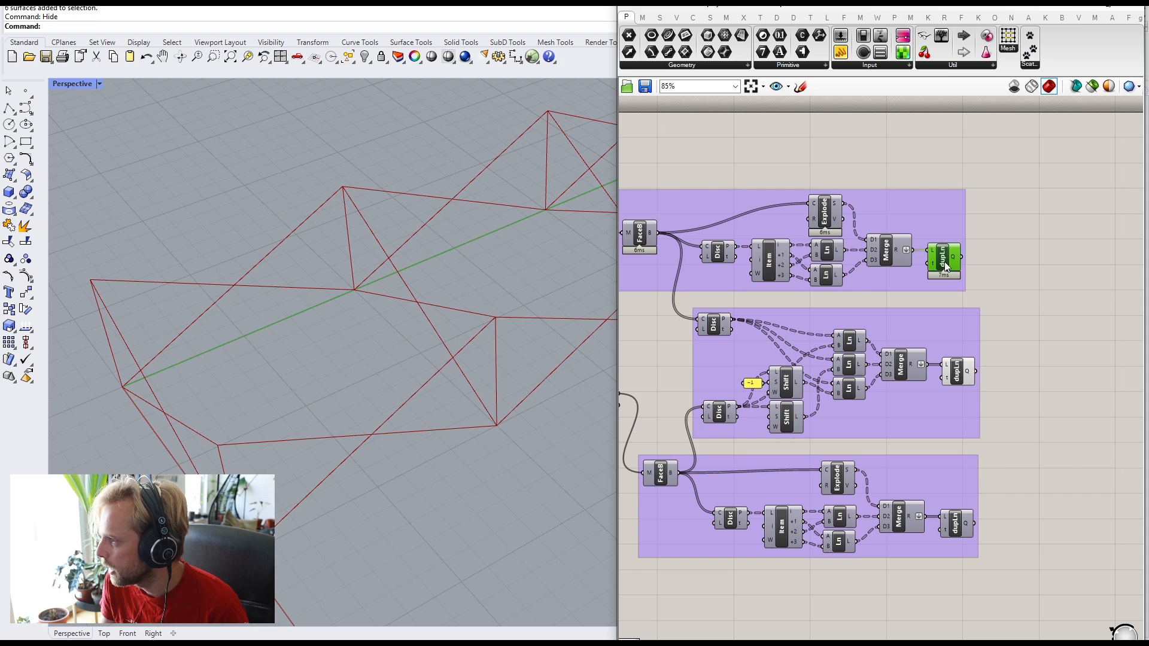
middle_click(946, 266)
click(1000, 256)
click(960, 534)
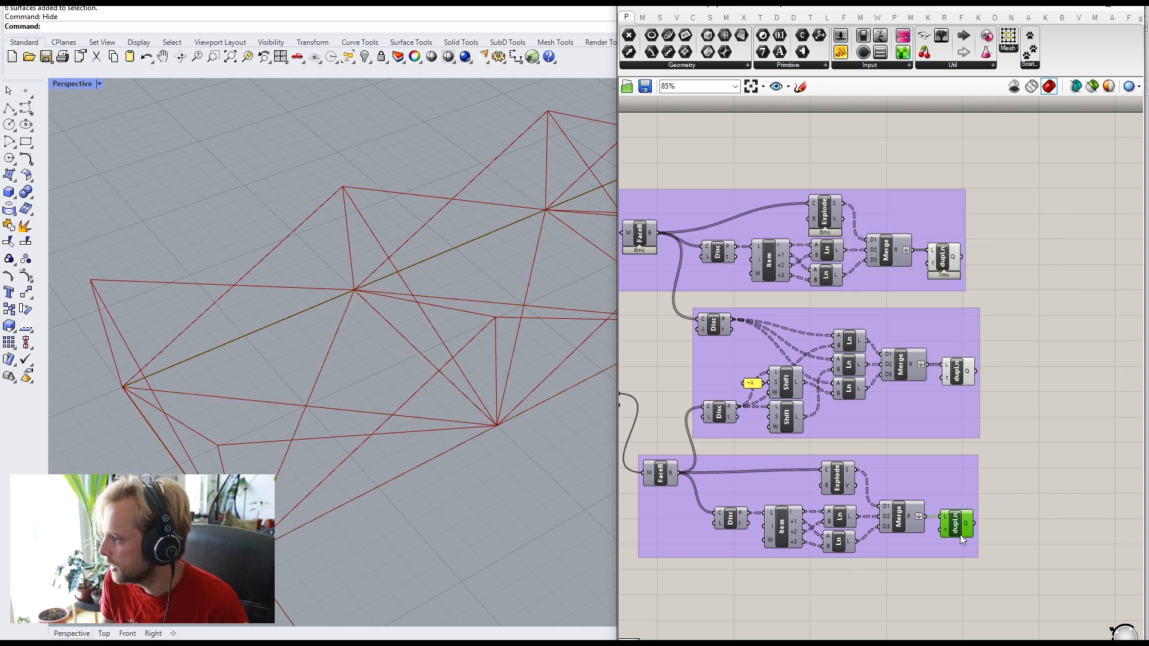
middle_click(961, 534)
click(1014, 524)
drag(947, 250, 955, 251)
click(1045, 277)
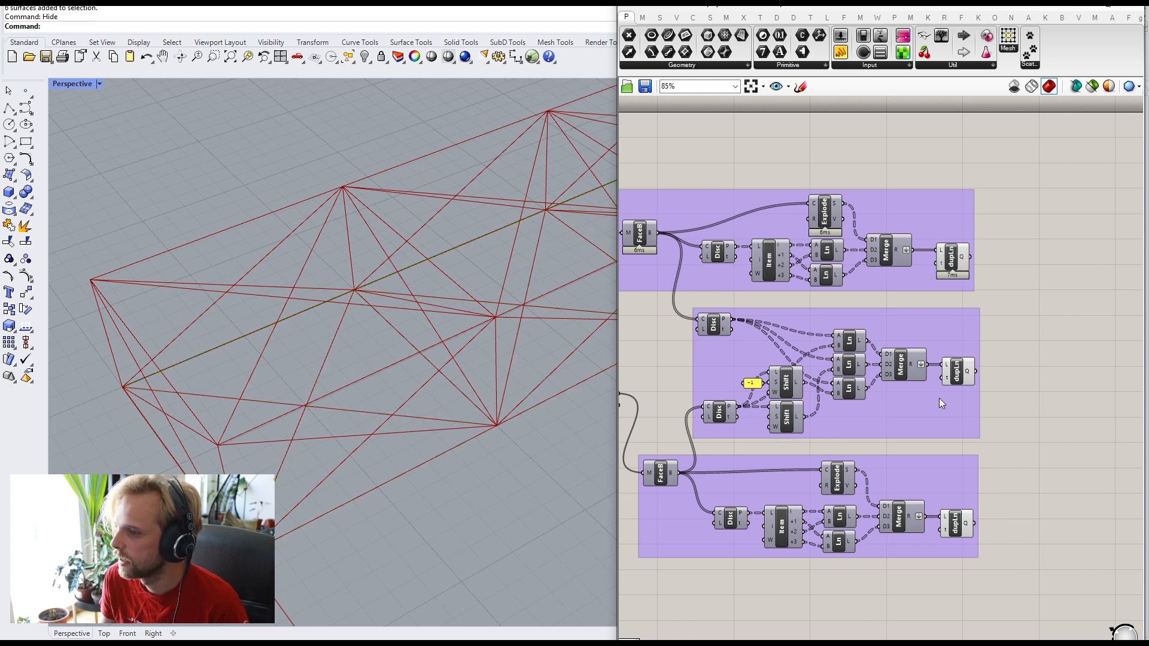
Step: Examine in the Rhino viewport which truss lines each of the three dupLn components produces
click(961, 266)
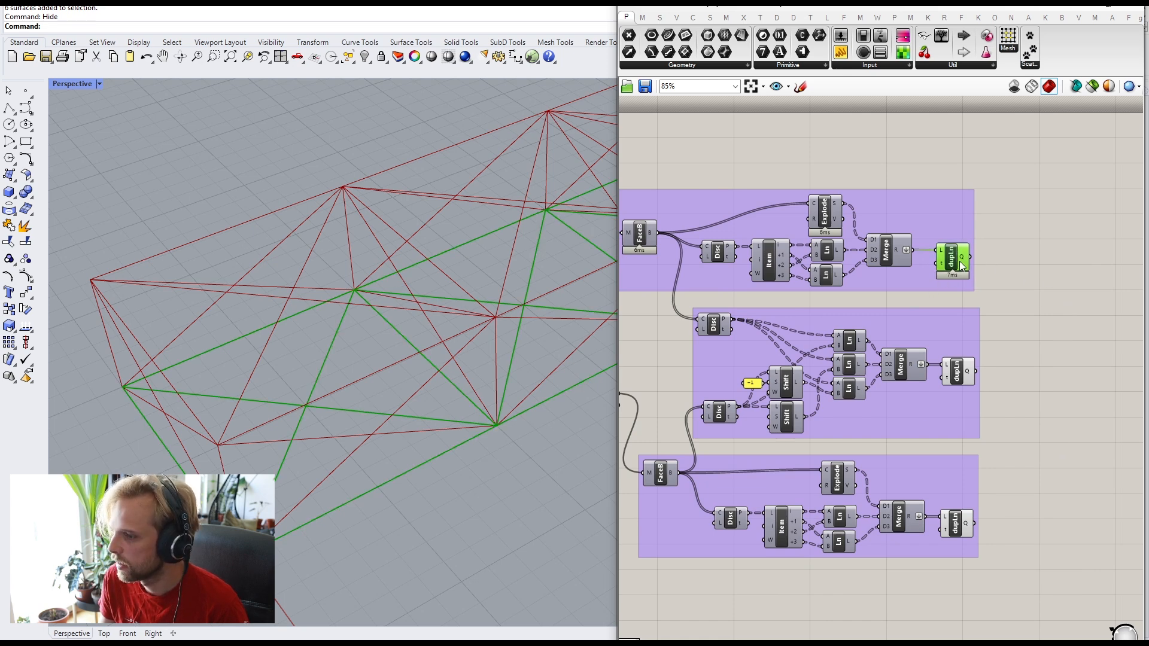
click(951, 531)
click(959, 370)
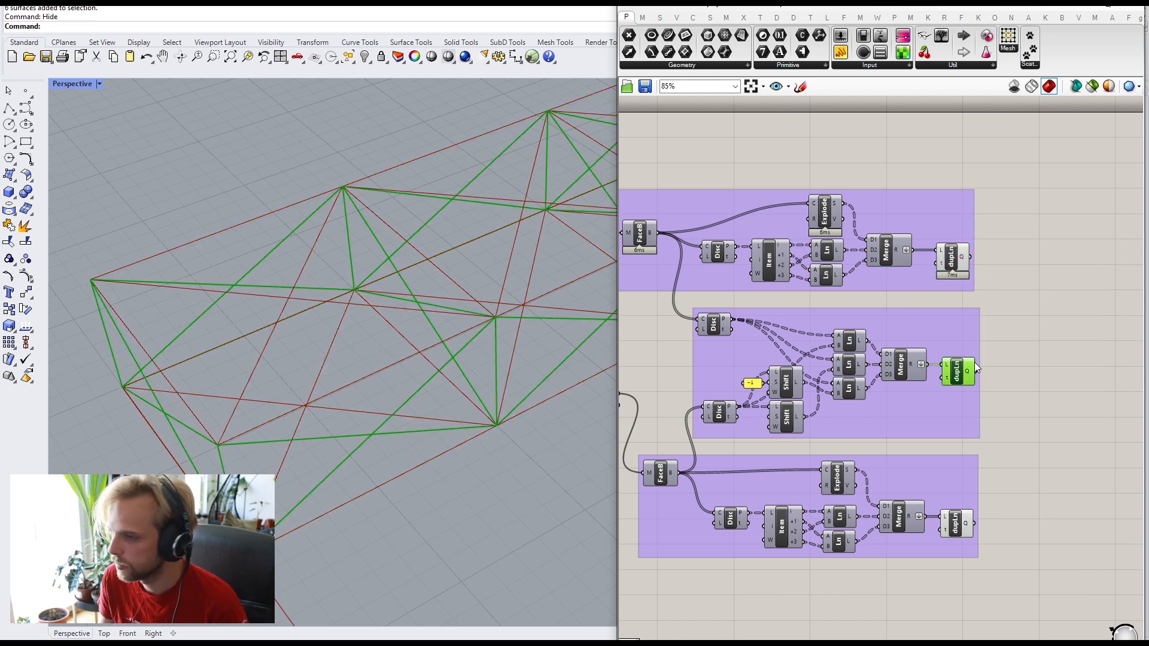
click(1022, 331)
scroll(1017, 317, down, 4)
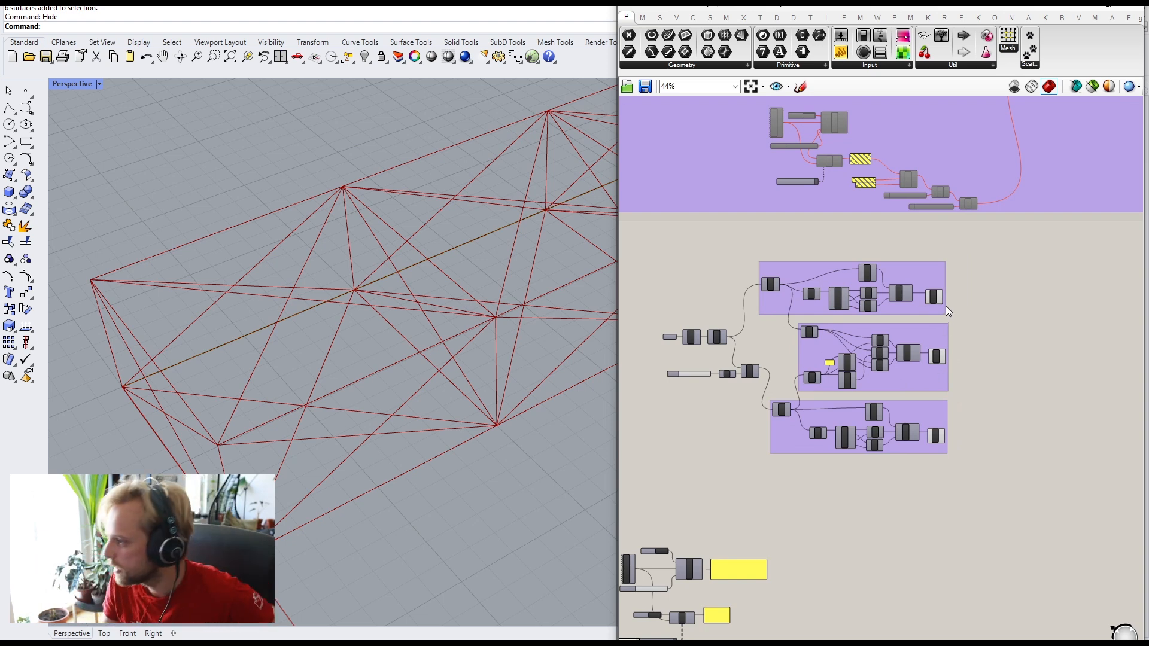
click(933, 296)
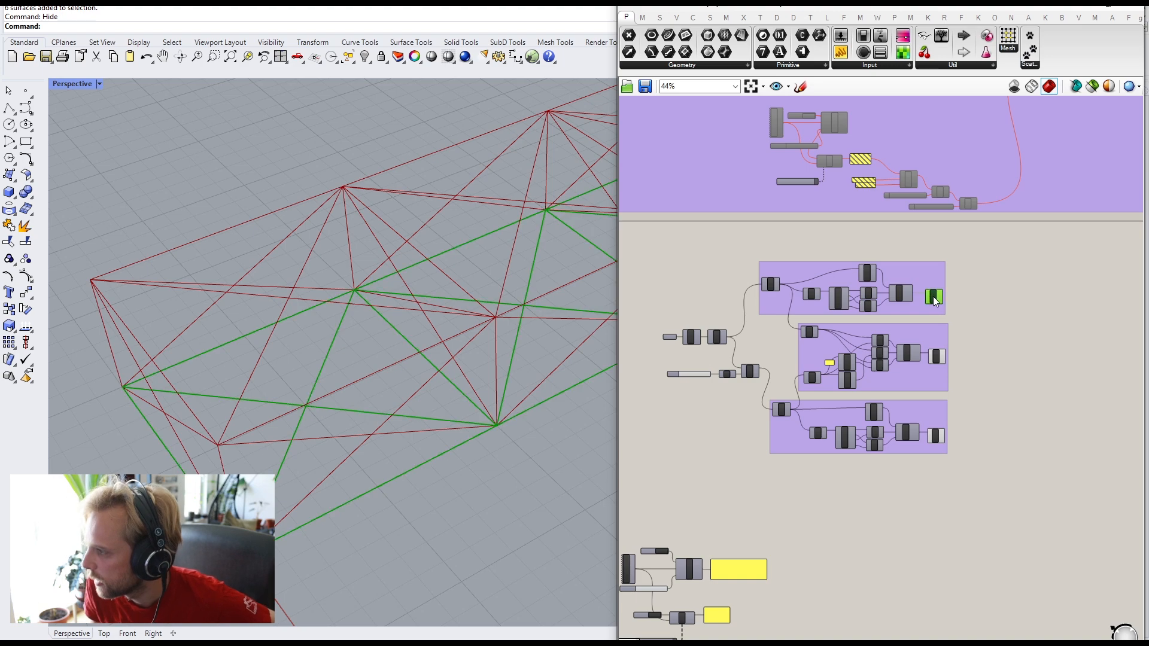
right_drag(395, 493, 418, 412)
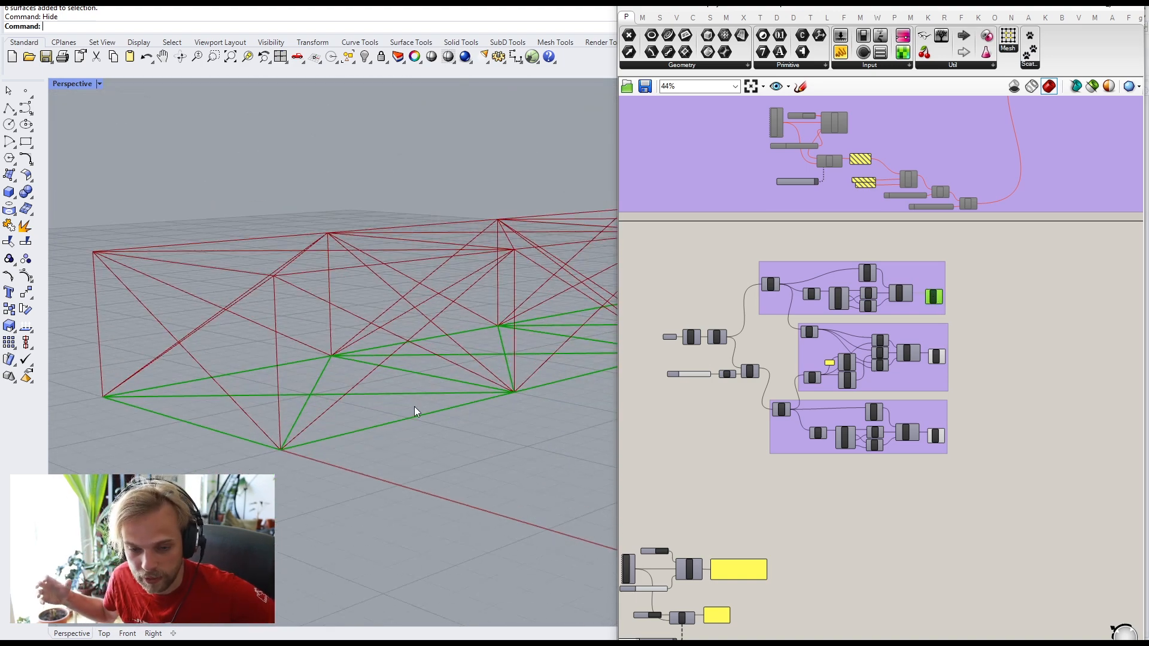
scroll(968, 371, up, 3)
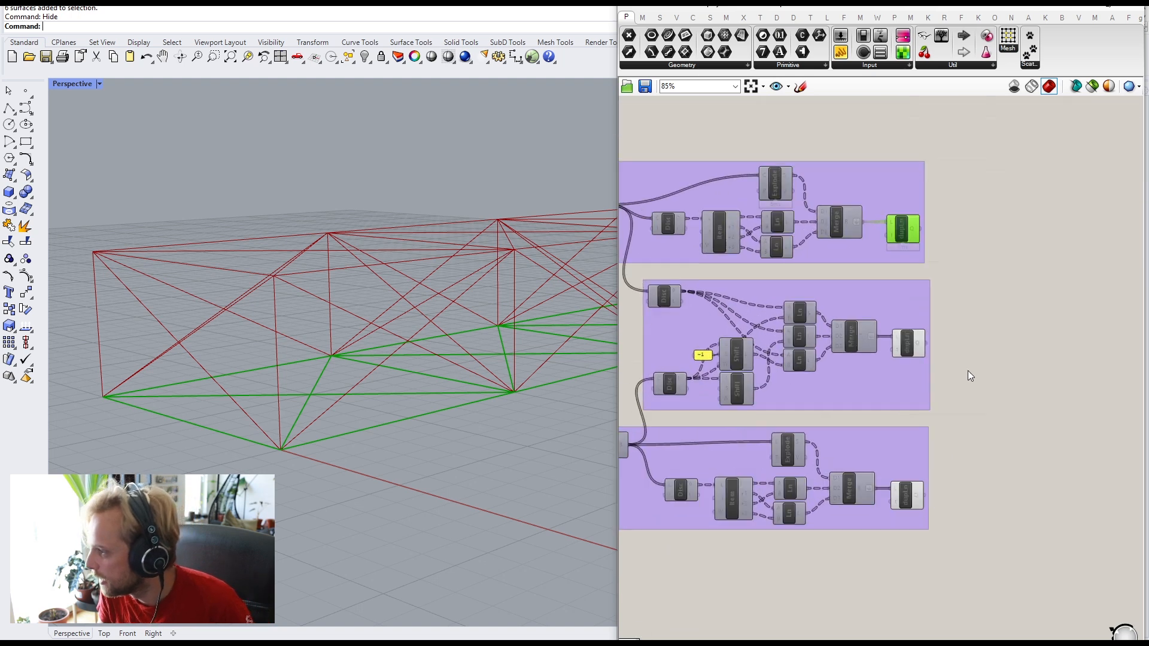
click(909, 344)
click(917, 500)
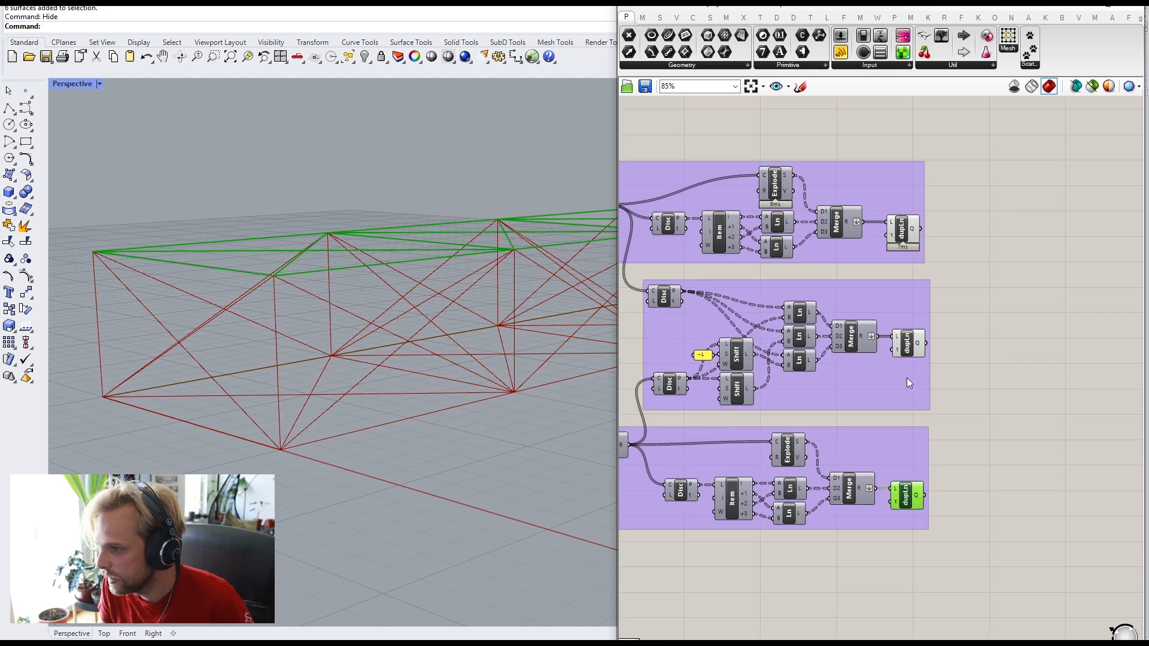
click(908, 343)
click(914, 494)
click(907, 353)
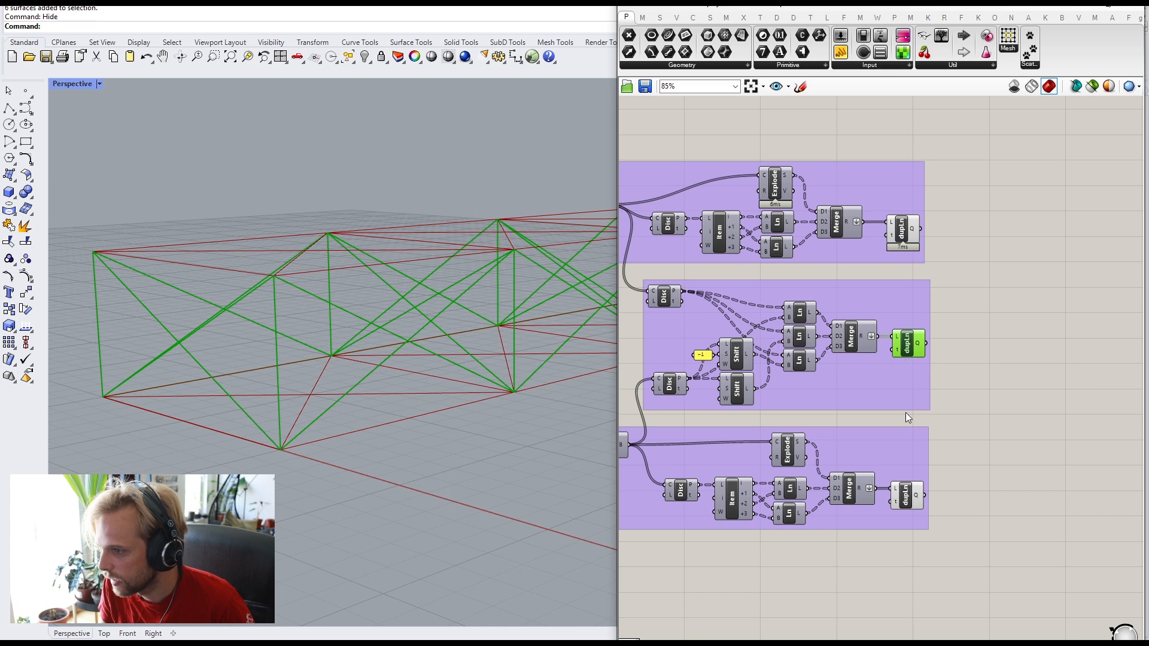
click(911, 502)
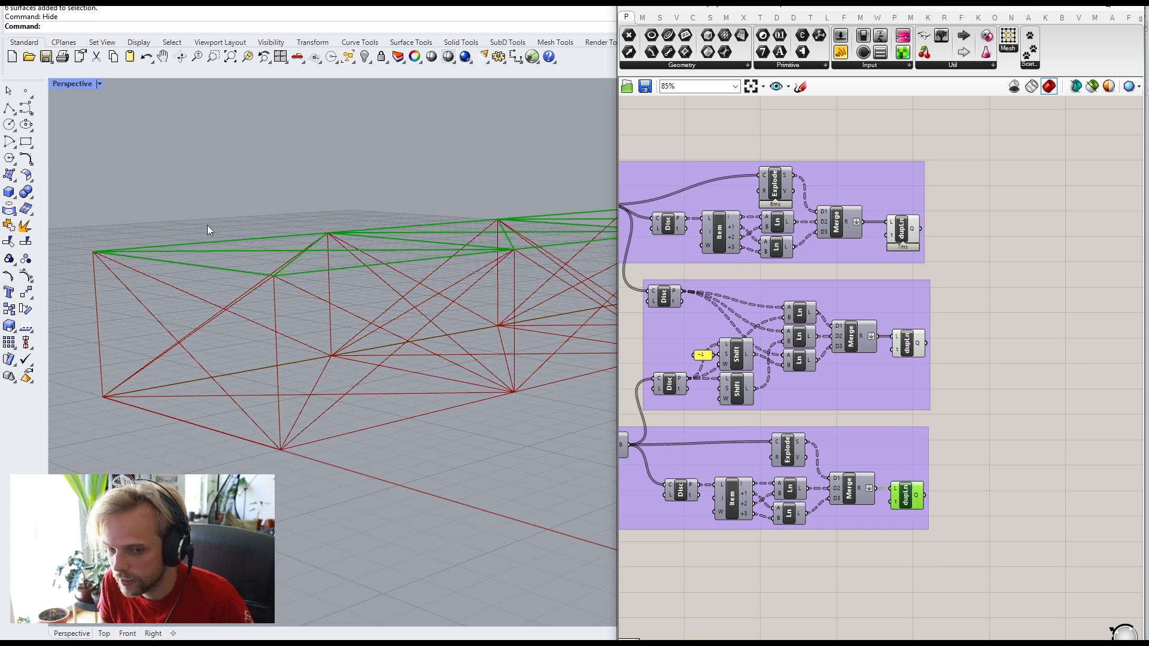
click(910, 349)
Step: Add a Merge component, wire the middle and lower dupLn outputs into D1 and D2, and remove the unused D3 input
scroll(911, 348, up, 2)
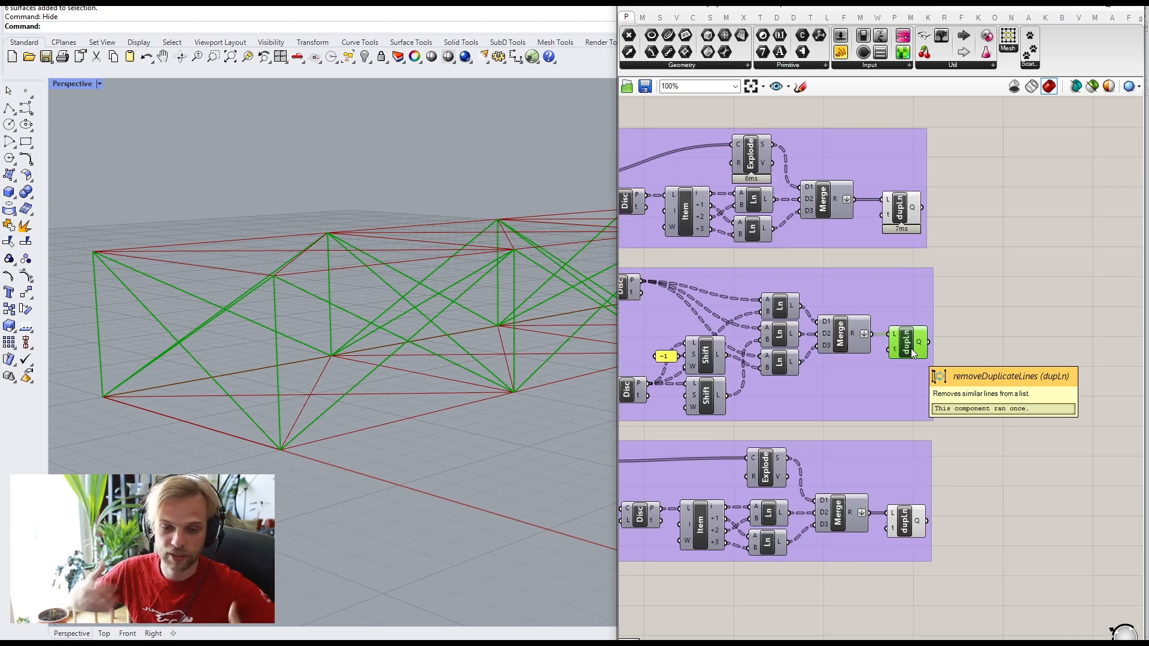
right_drag(1013, 376, 986, 366)
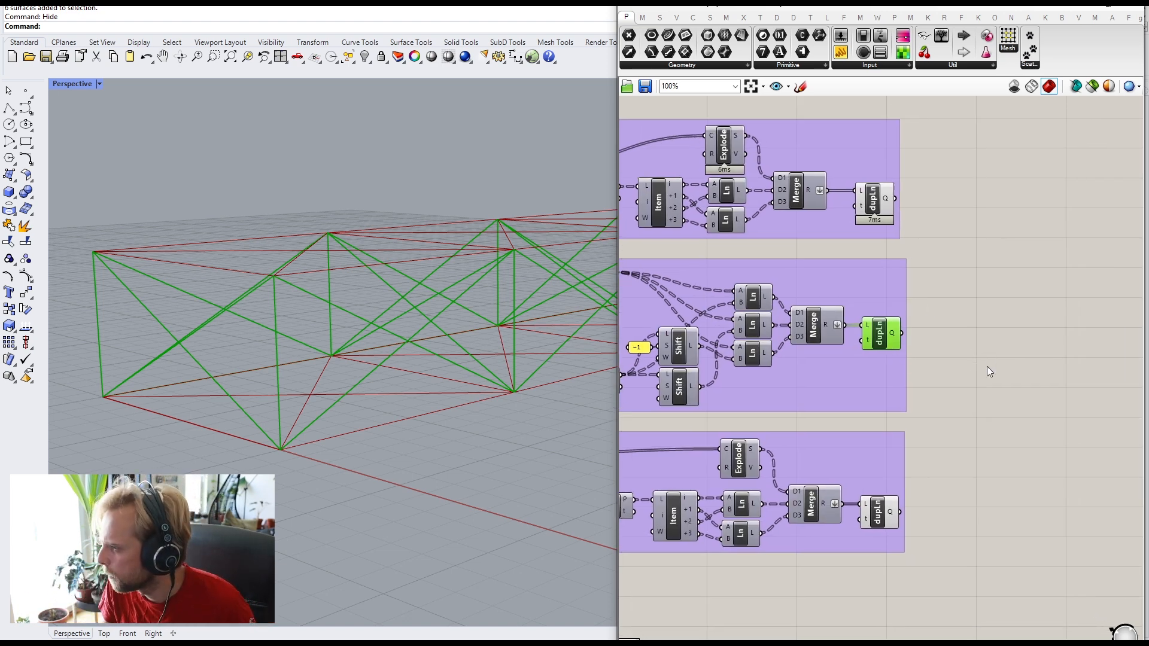
double_click(1012, 366)
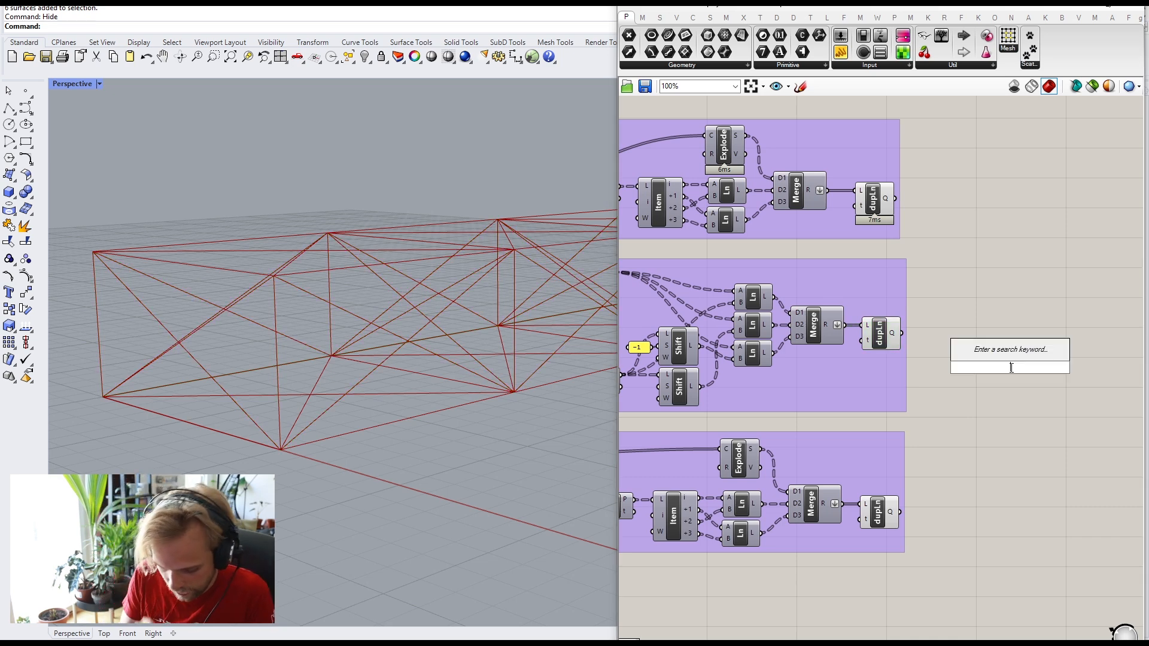
text(merge)
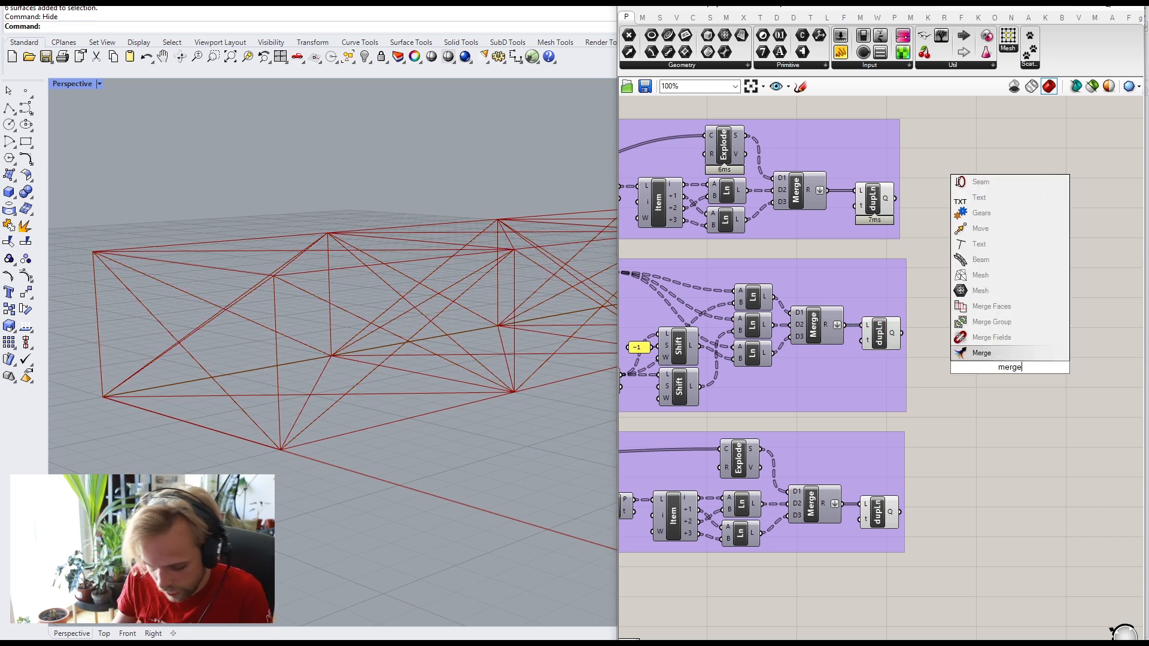
click(993, 353)
click(890, 337)
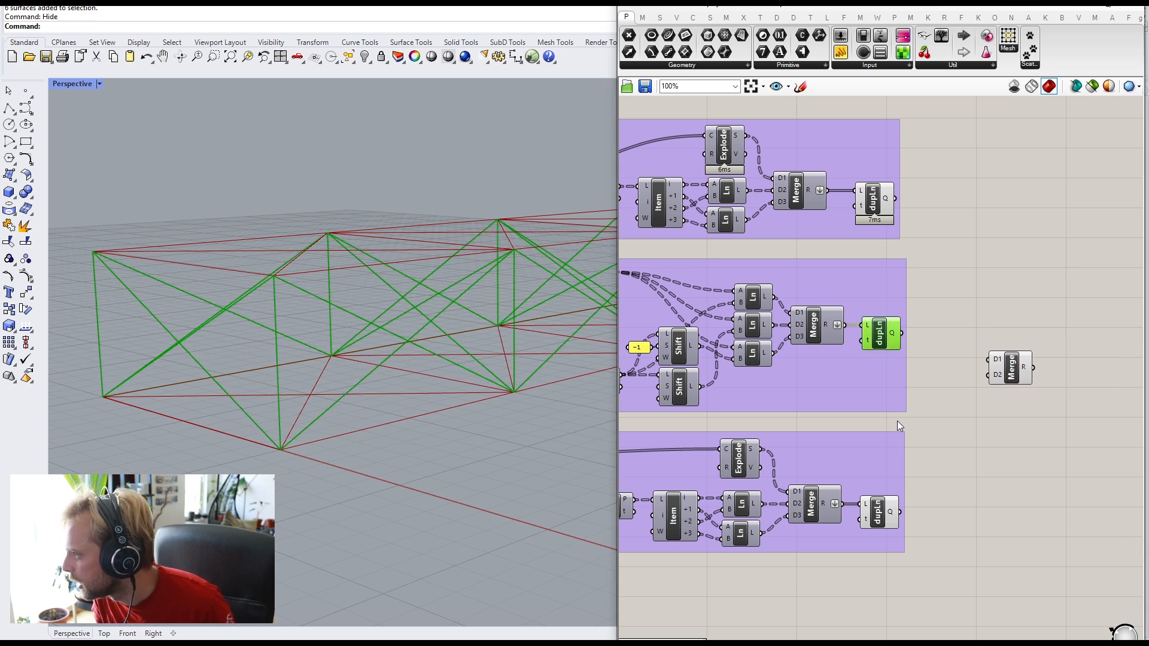
click(880, 513)
drag(989, 346, 990, 357)
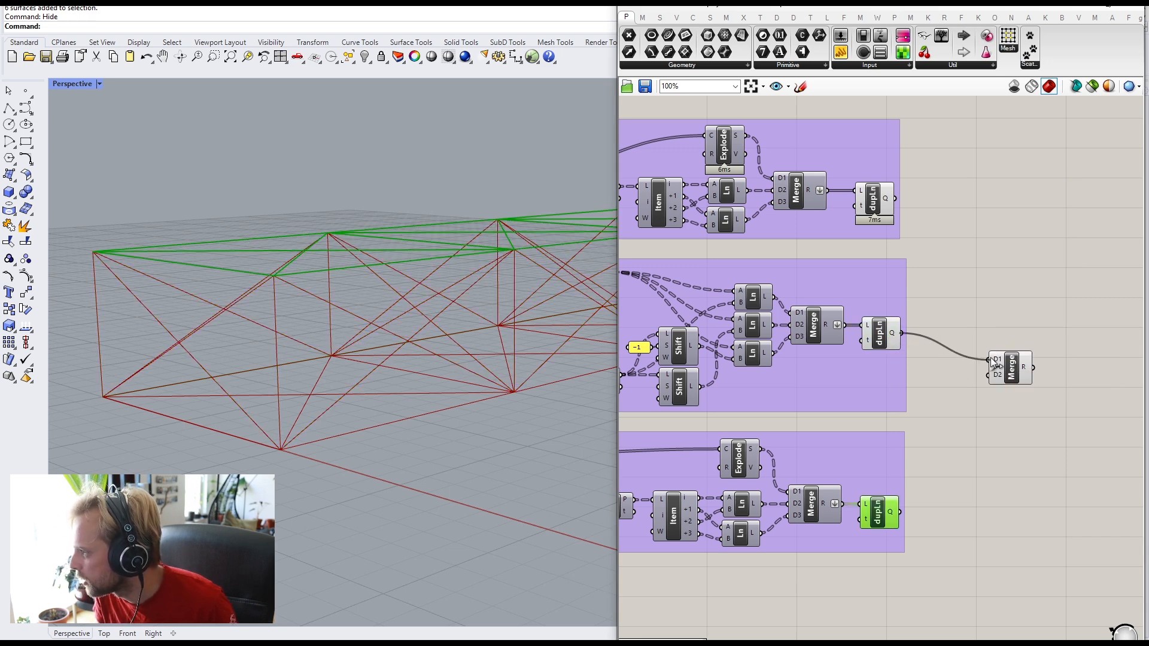
drag(984, 413, 991, 375)
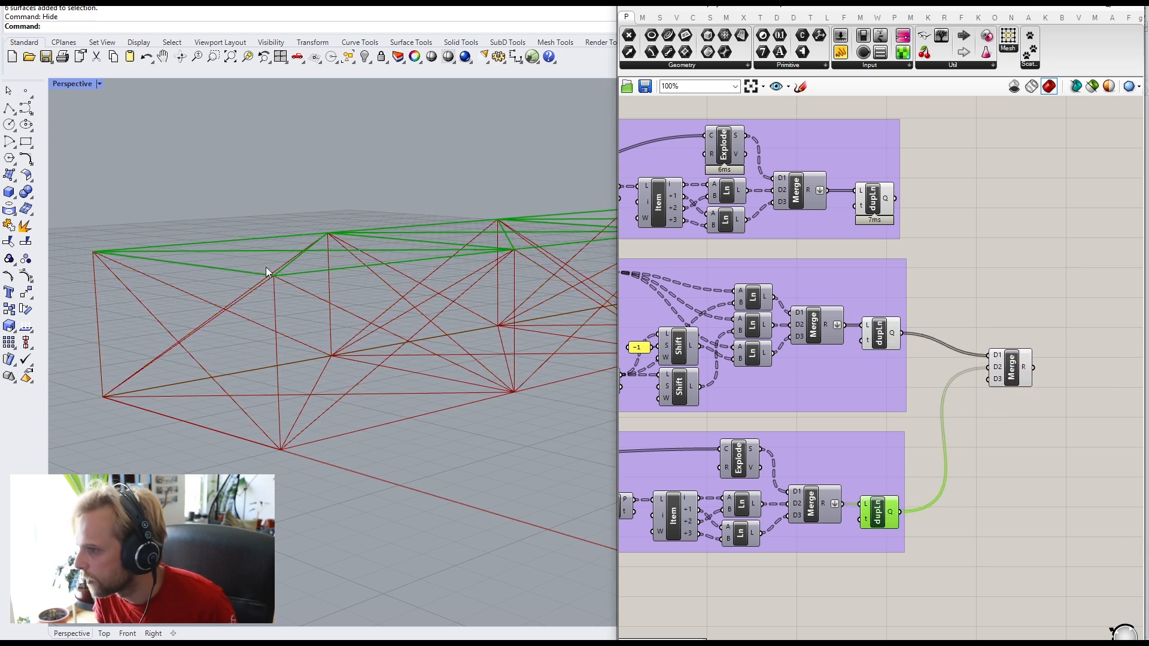
scroll(960, 405, up, 5)
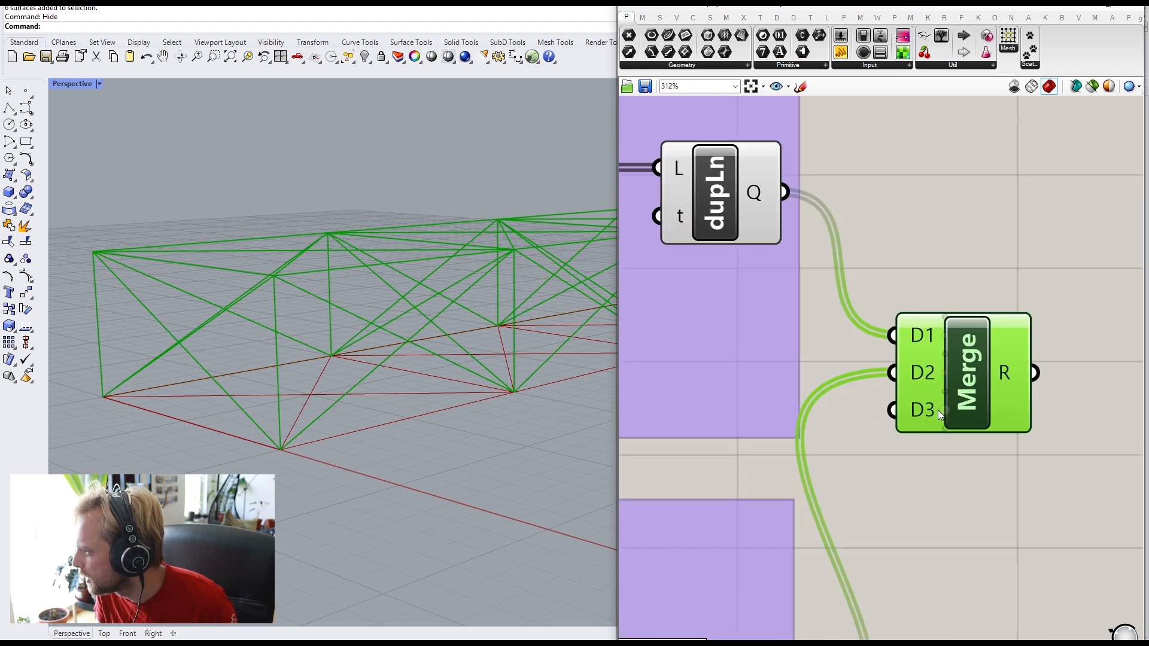
click(944, 411)
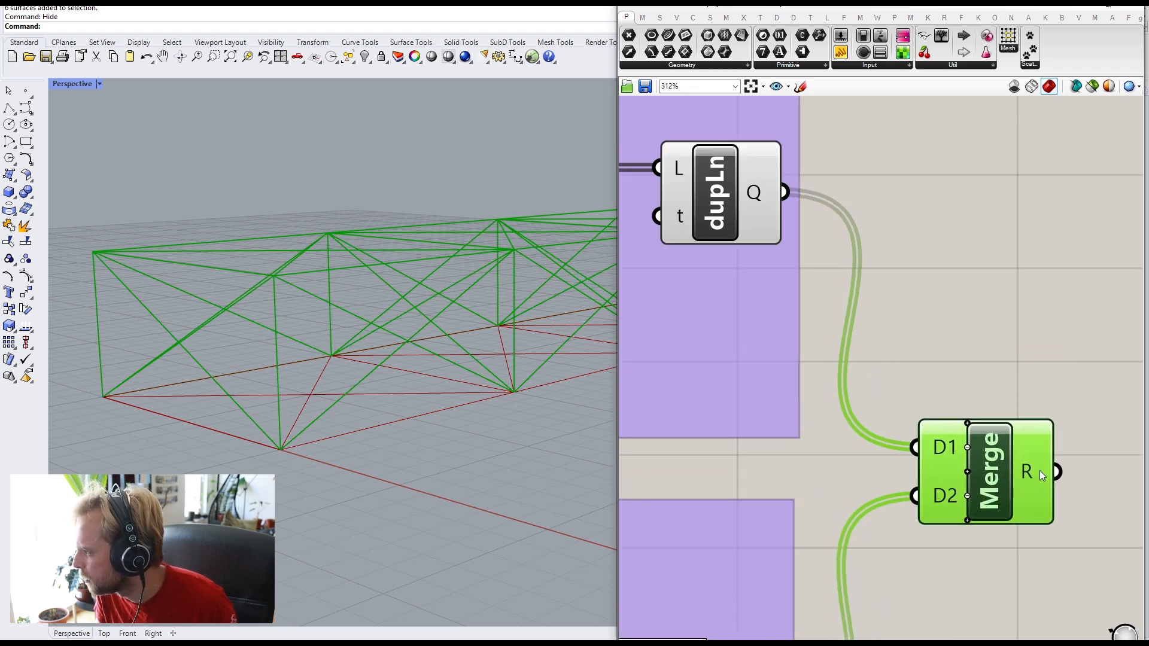
Step: Compare the combined Merge lines with the upper dupLn component's lines in the Rhino viewport
mouse_move(1036, 468)
scroll(1037, 468, down, 5)
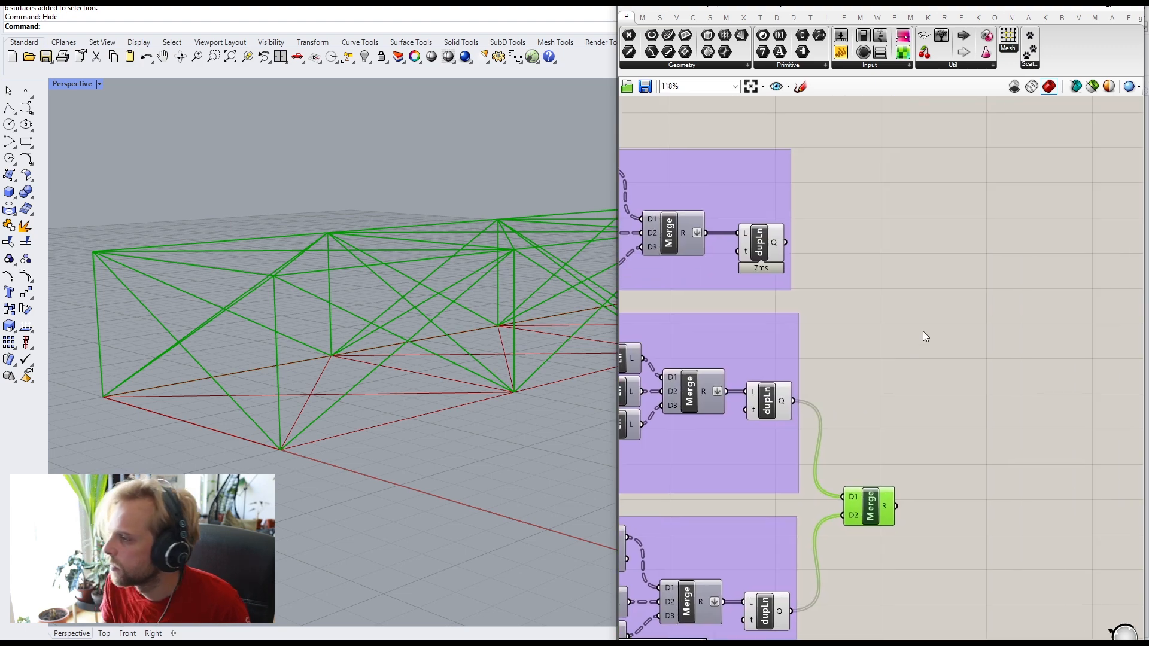
click(758, 239)
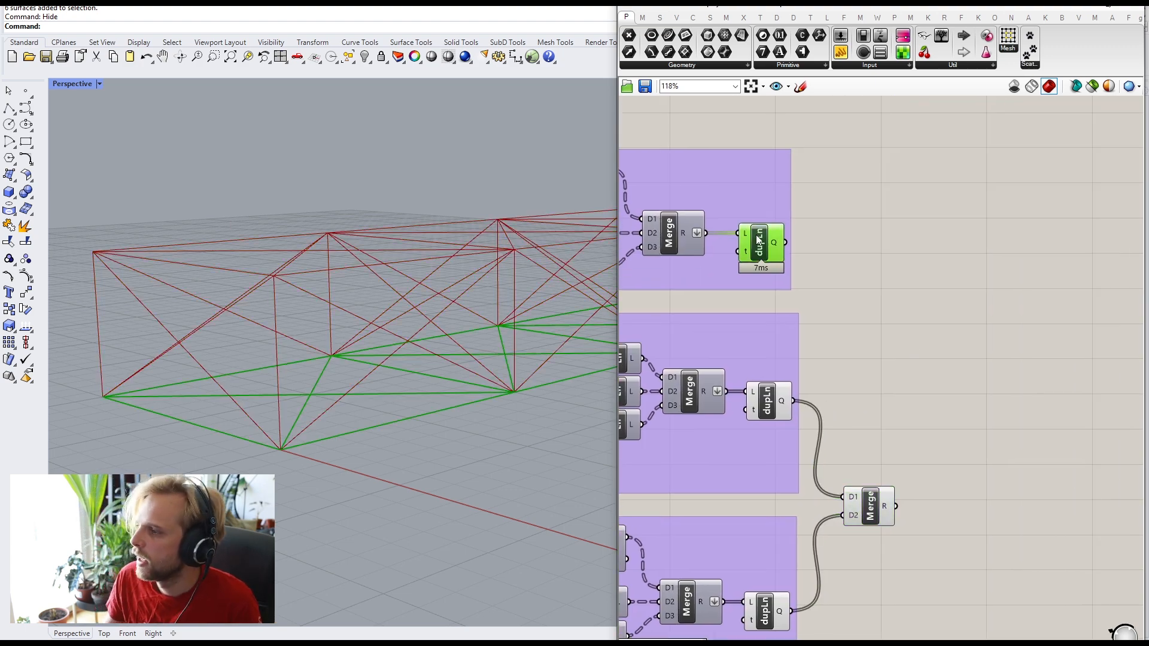
double_click(907, 265)
scroll(958, 341, down, 5)
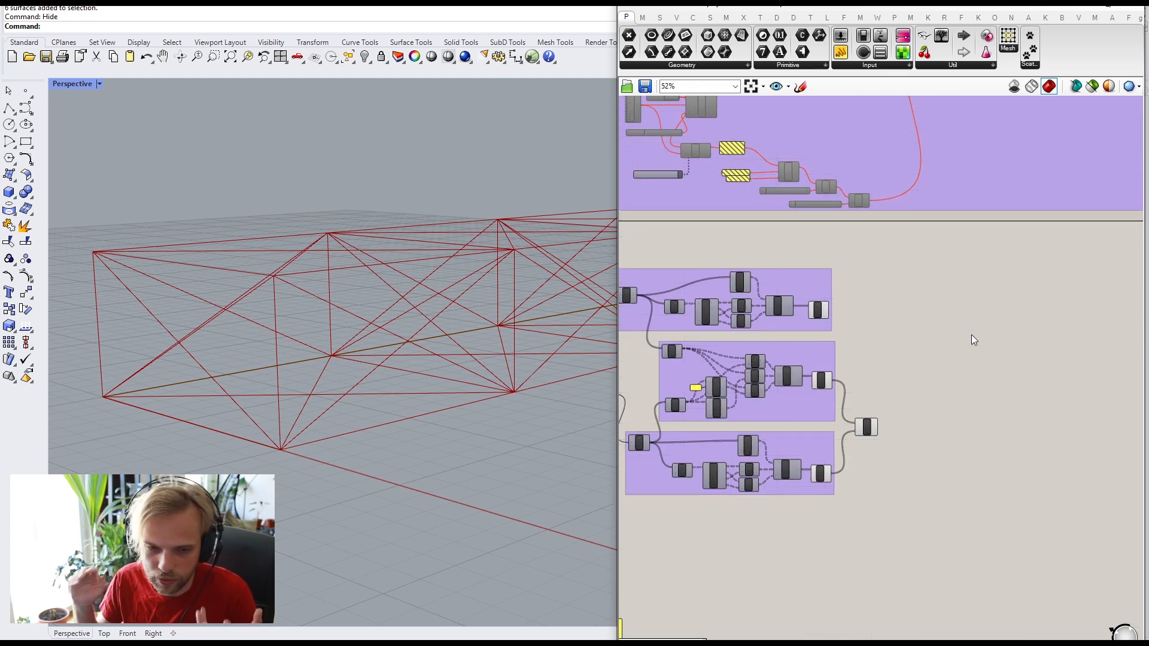
double_click(972, 336)
text(kanga)
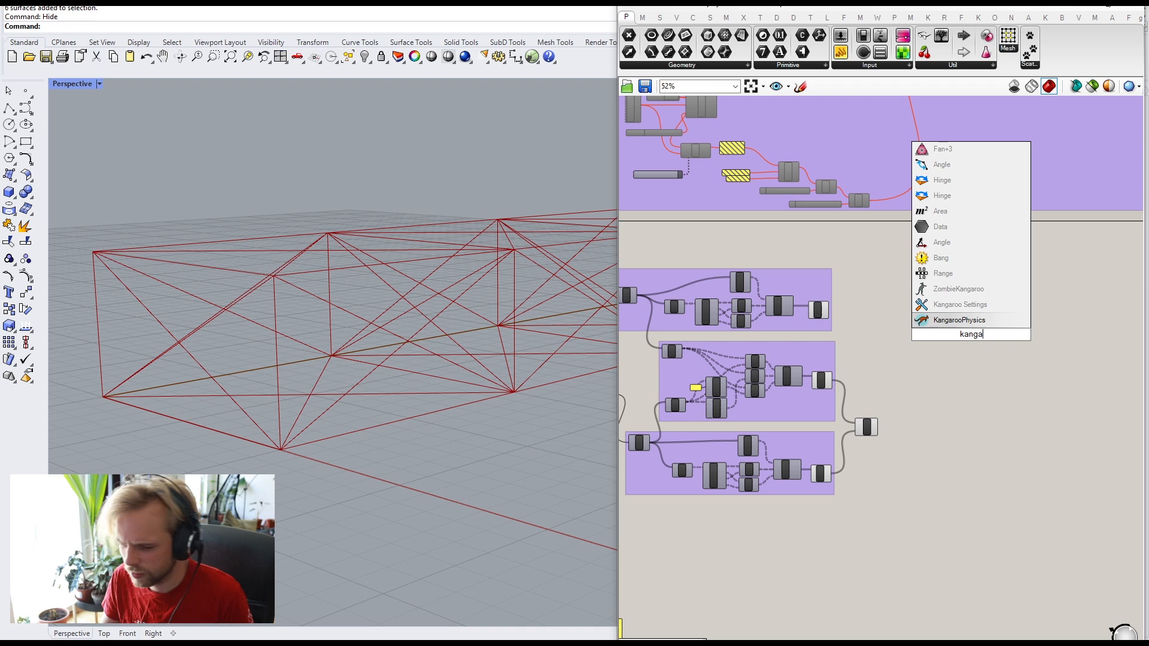
key(Escape)
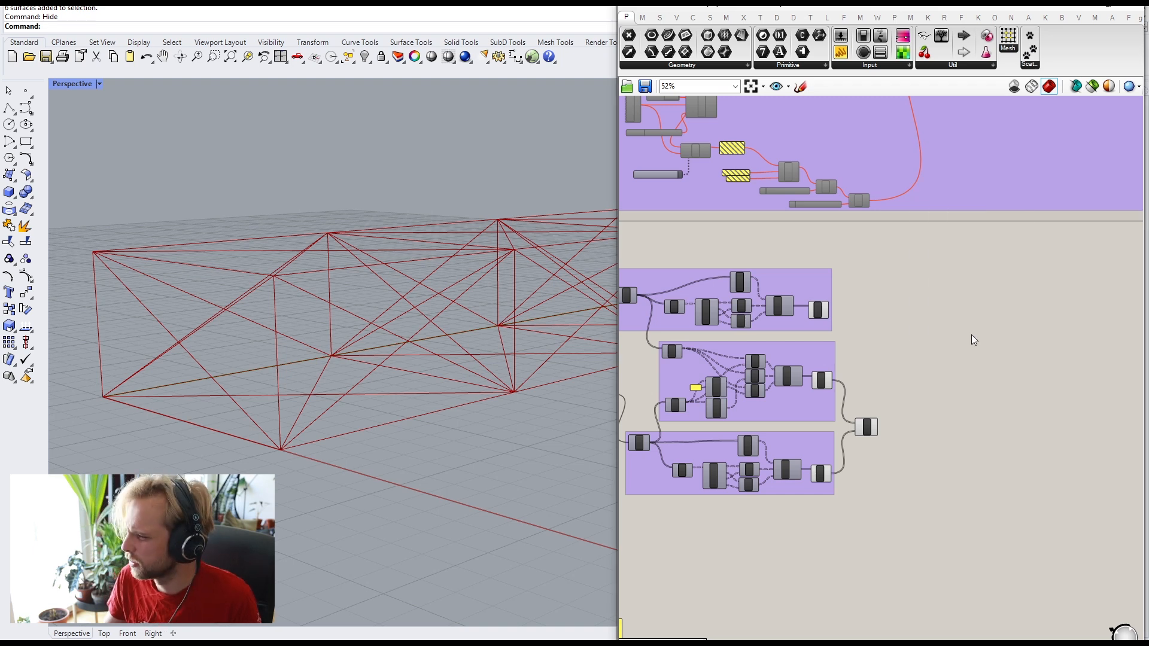
Step: Add a Kangaroo Solver component on the empty canvas beyond the three truss groups
double_click(973, 335)
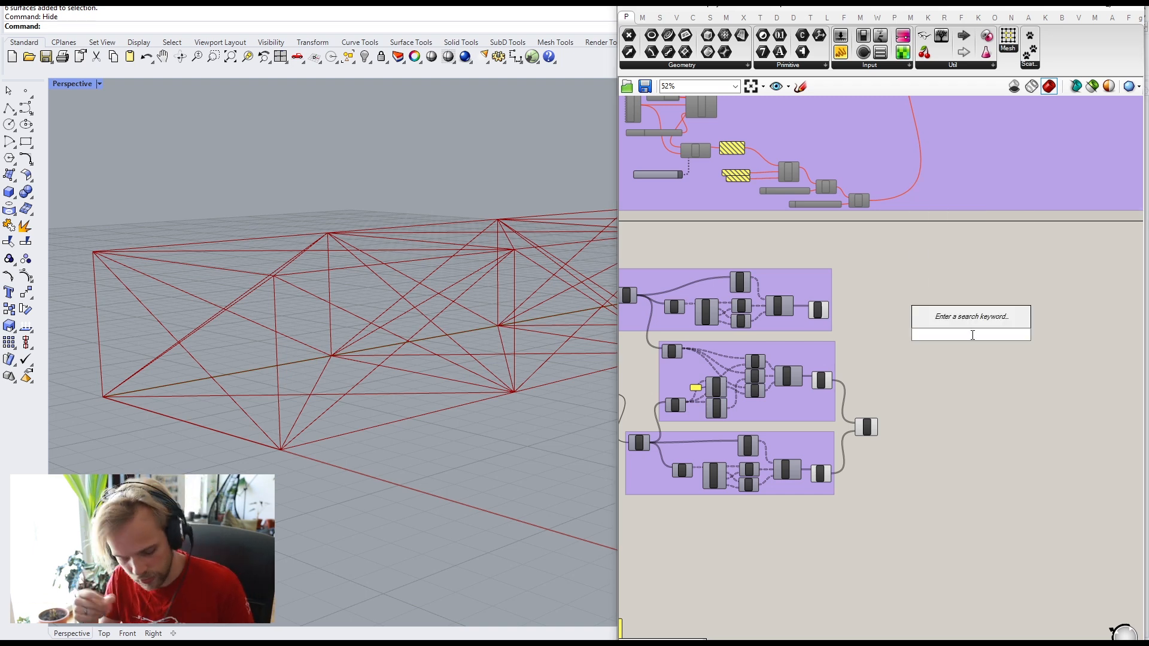
text(solv)
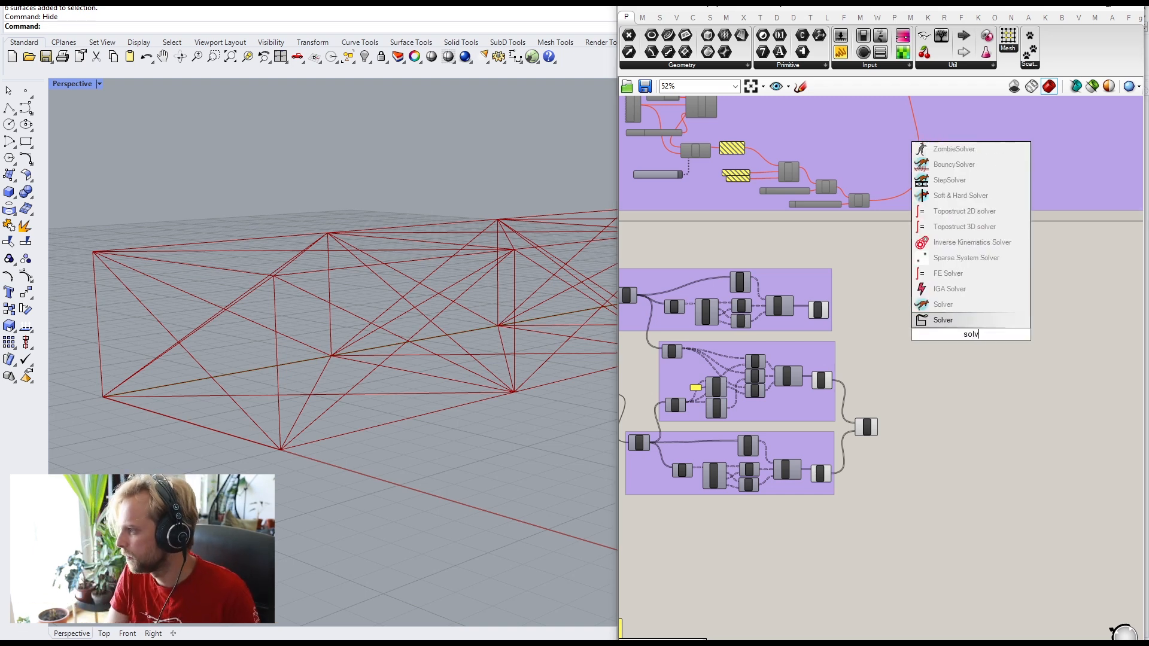
key(Return)
scroll(983, 313, up, 3)
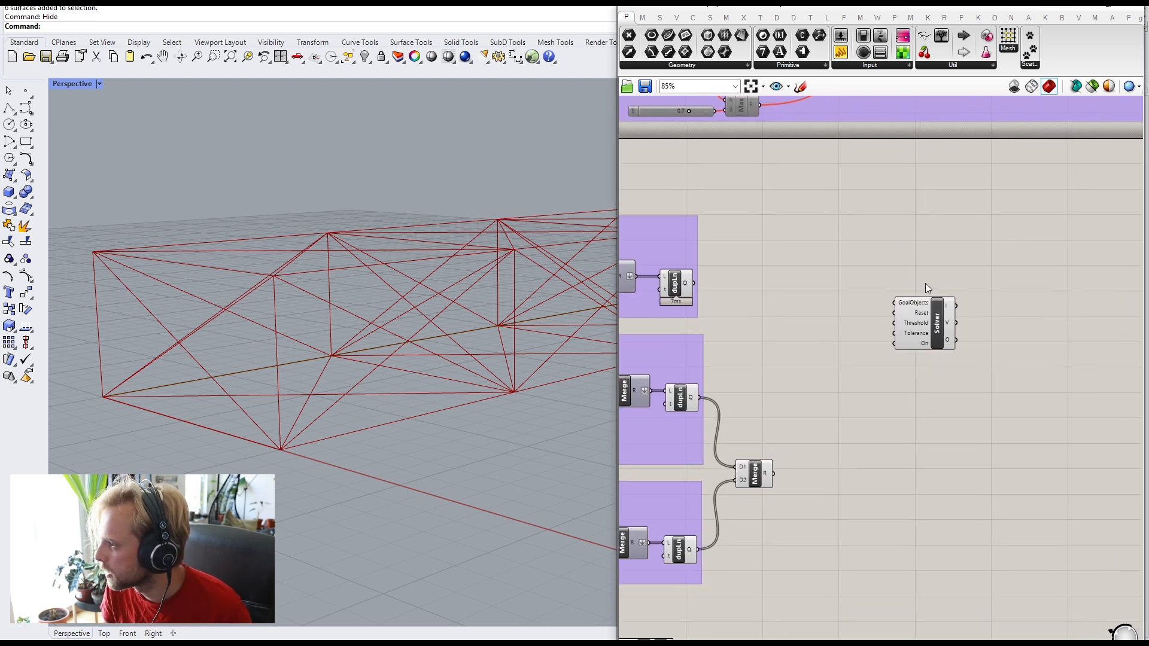
scroll(958, 327, up, 2)
Step: Add an Entwine component beside the Solver and wire its R output into the GoalObjects input
double_click(913, 306)
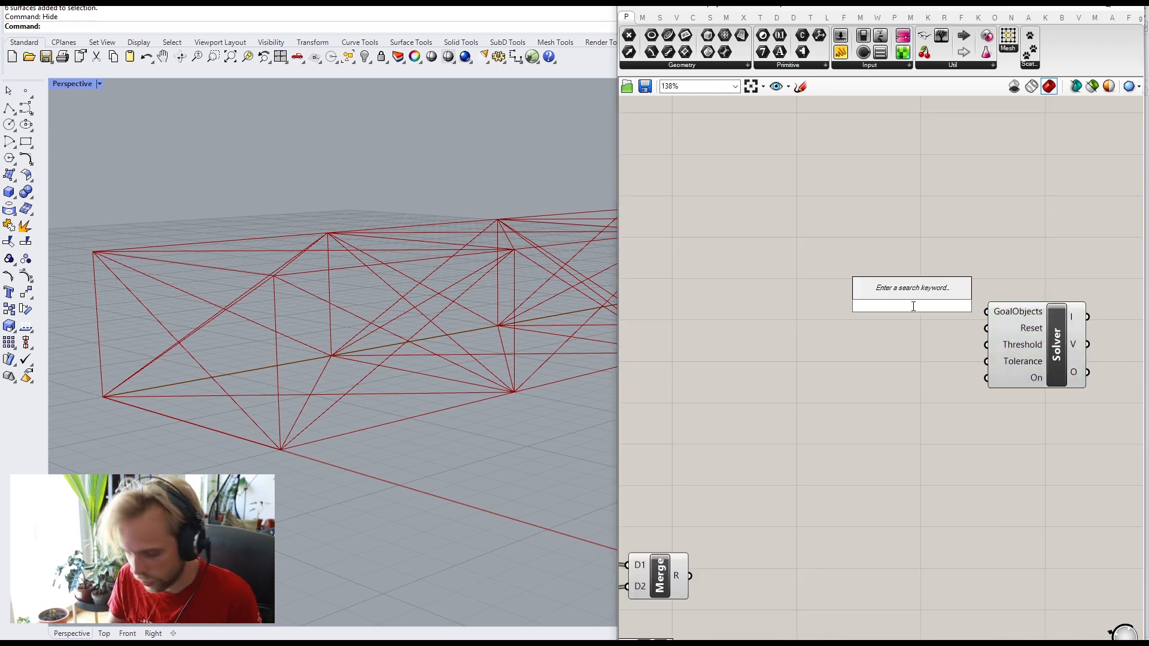
text(entwi)
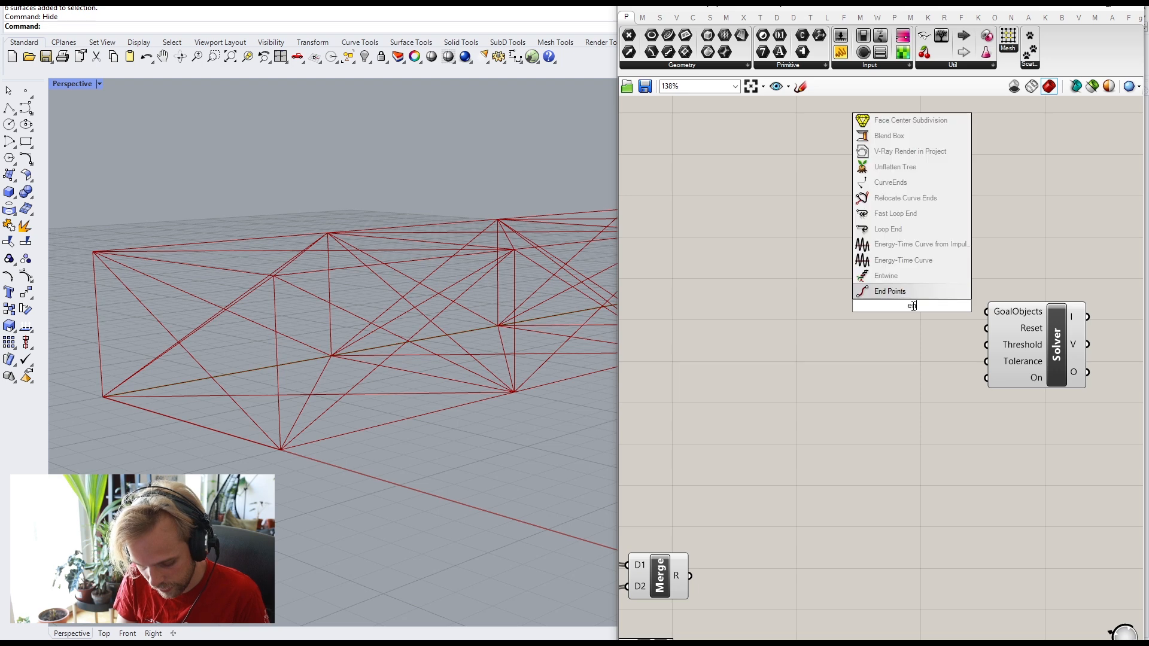
click(874, 293)
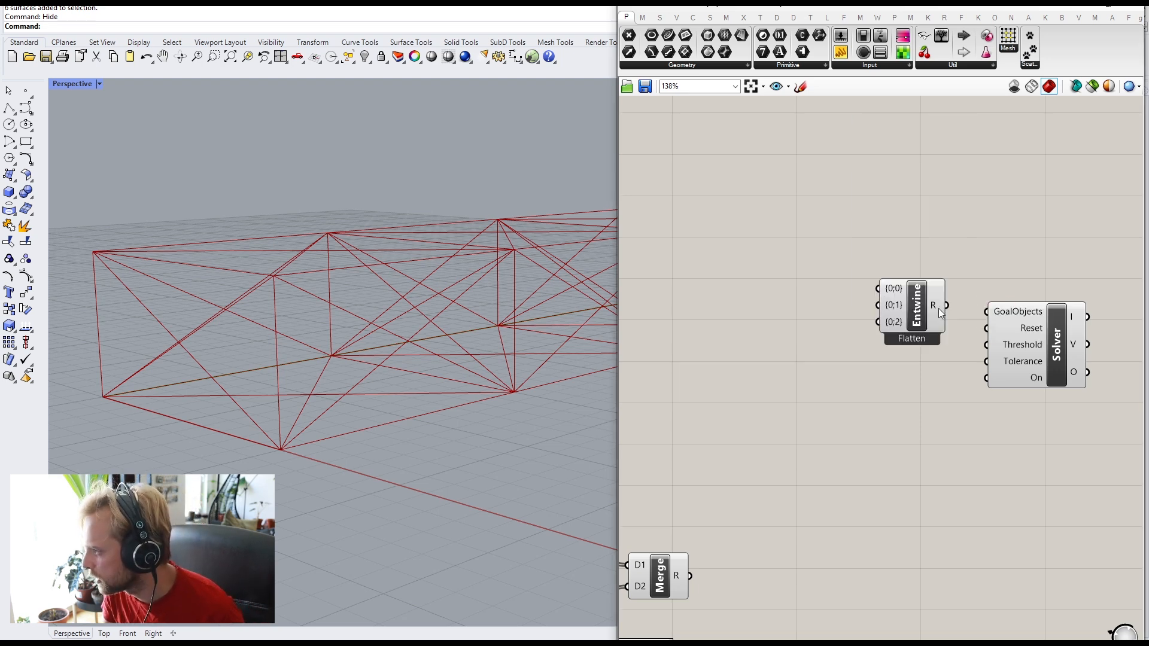
drag(946, 307, 986, 313)
drag(905, 317, 926, 324)
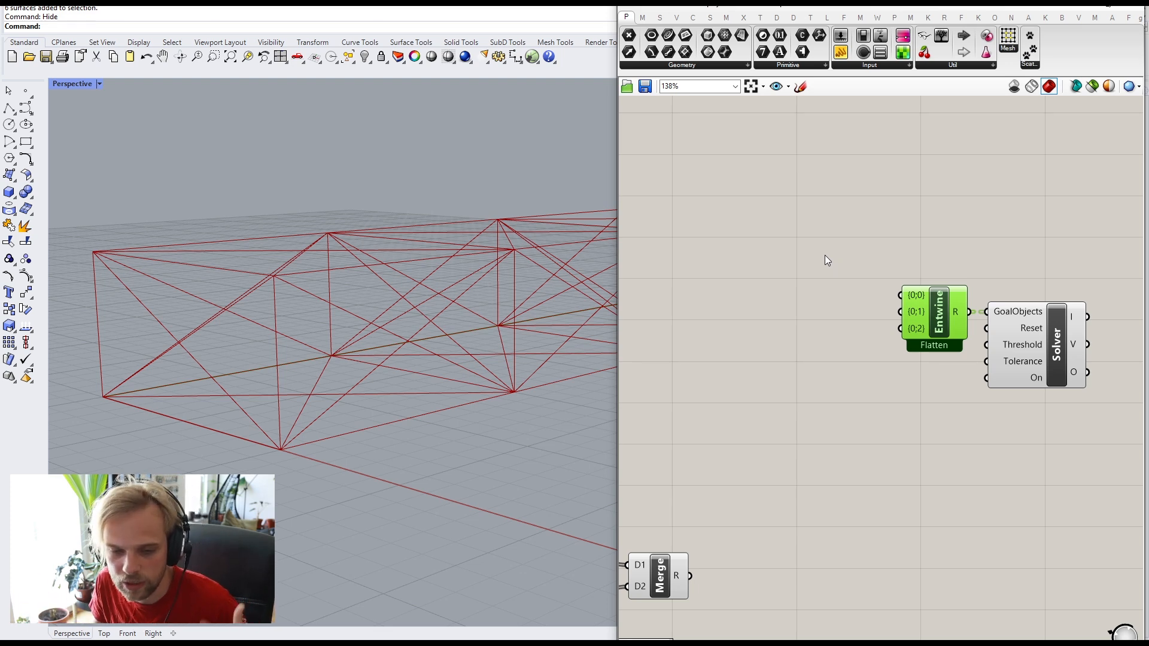
Step: Add an Explode Tree component, wire the Solver's O output into its D input and give it three outputs
scroll(828, 258, down, 1)
right_drag(874, 301, 757, 247)
scroll(919, 312, up, 2)
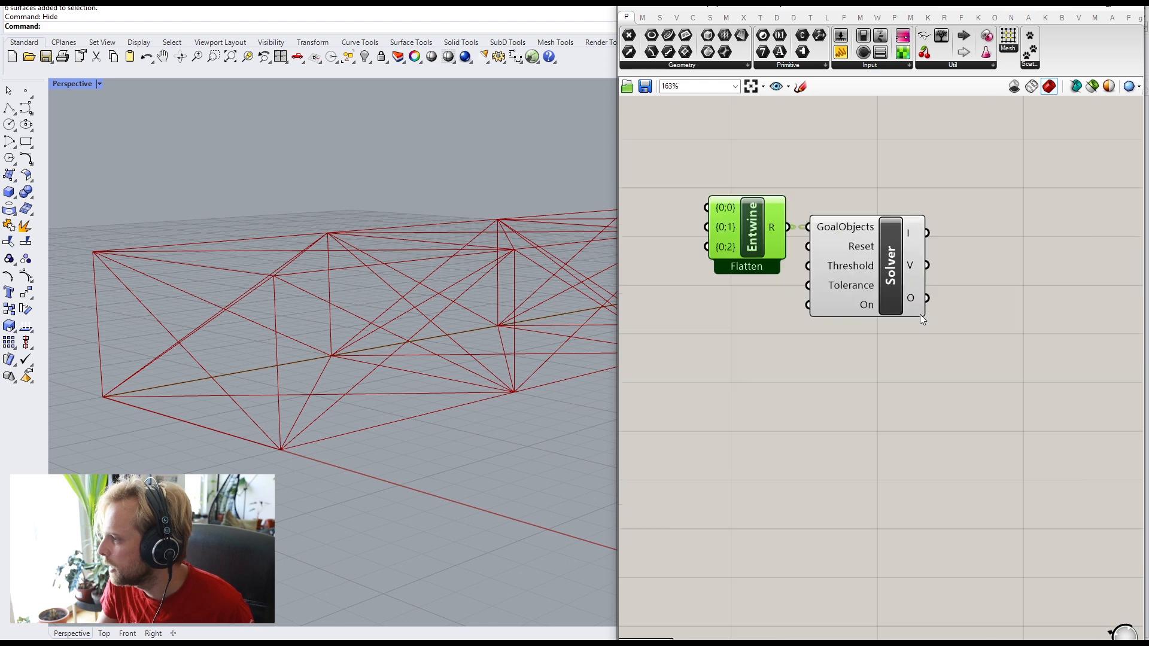
double_click(990, 355)
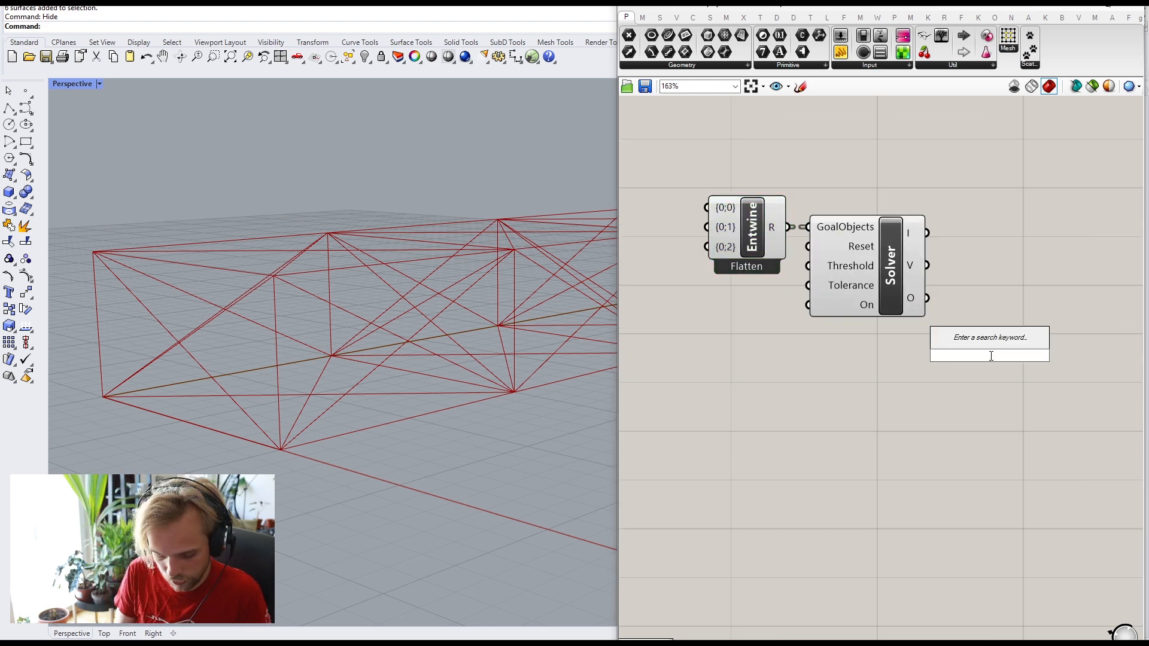
text(bang)
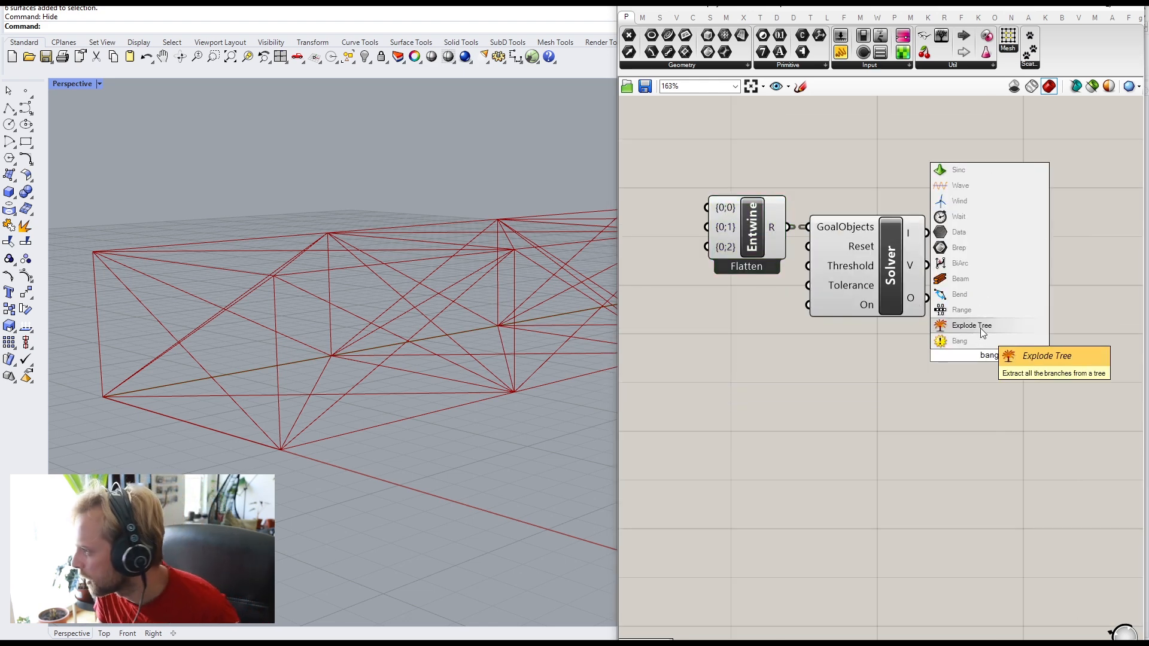
key(Return)
scroll(929, 310, up, 3)
drag(917, 291, 957, 297)
scroll(994, 317, down, 2)
right_drag(762, 254, 829, 299)
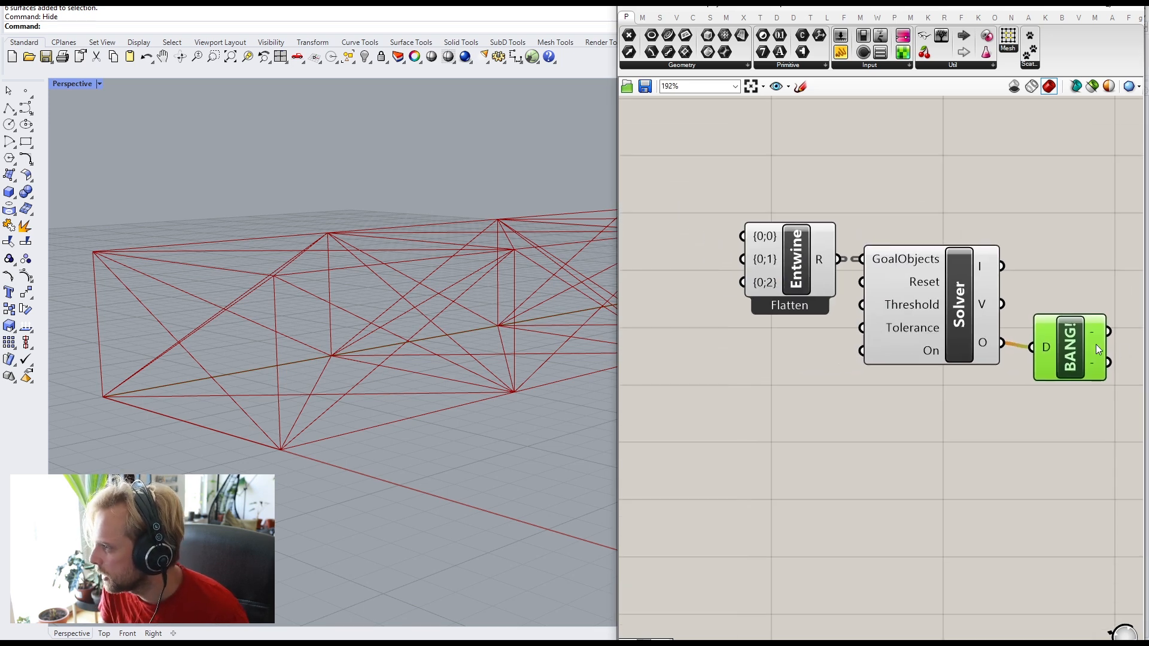
scroll(1097, 344, up, 5)
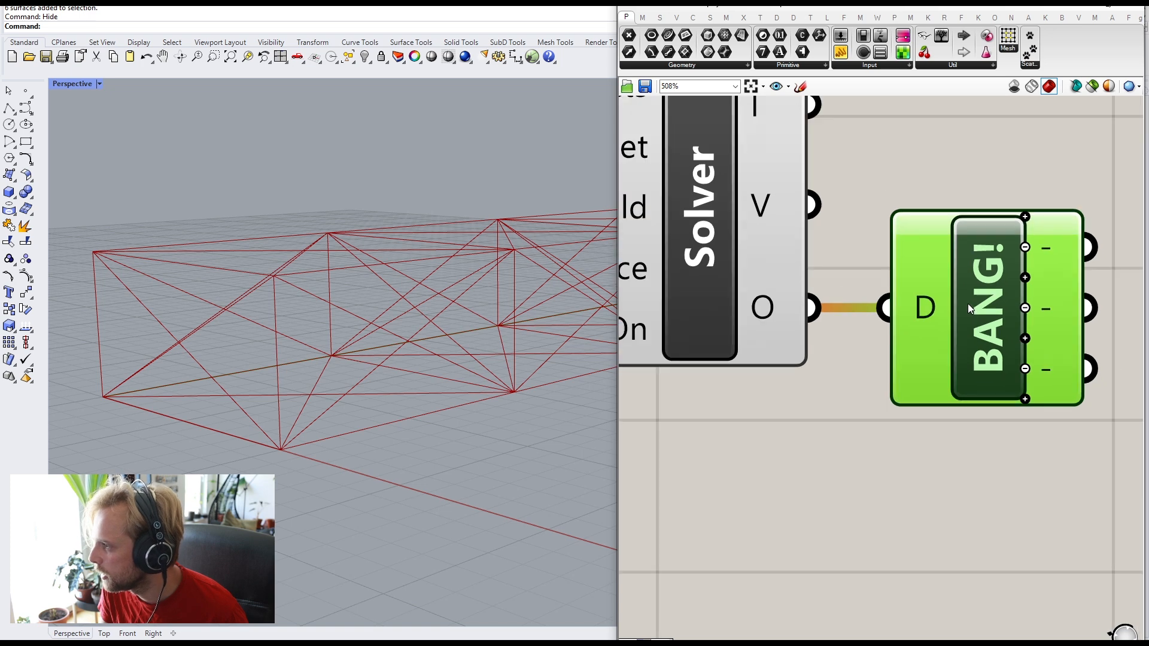
scroll(979, 309, down, 1)
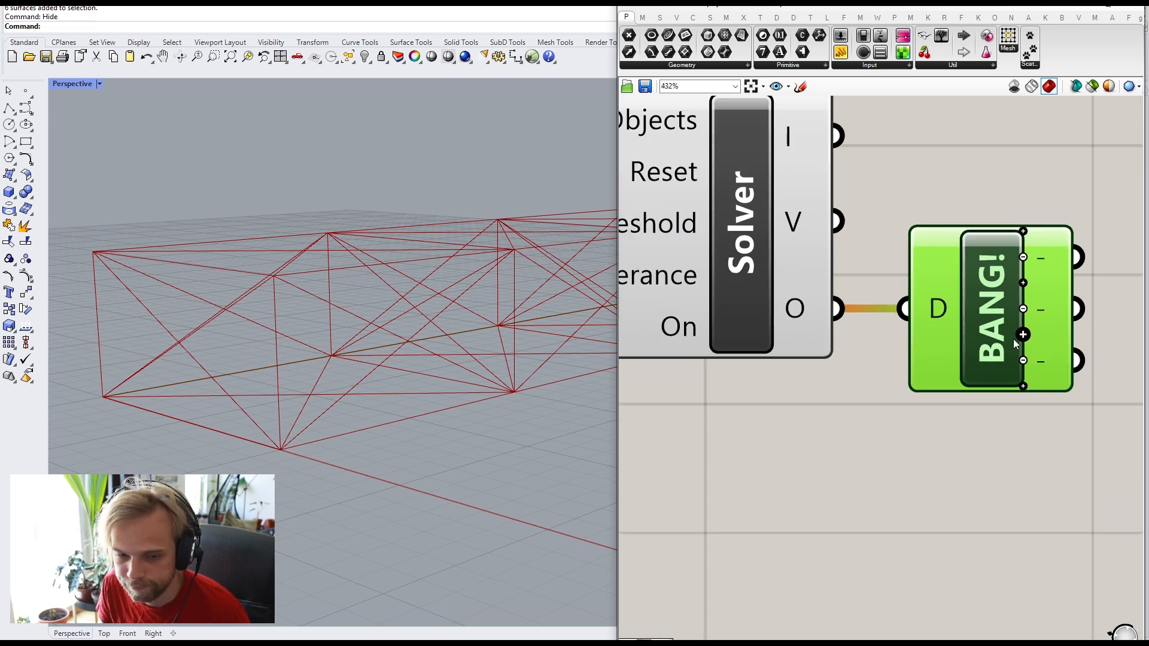
Step: Move Entwine farther from the Solver, then add a Button beneath it and wire it to the Solver's Reset input
scroll(1012, 340, down, 4)
right_drag(892, 329, 972, 335)
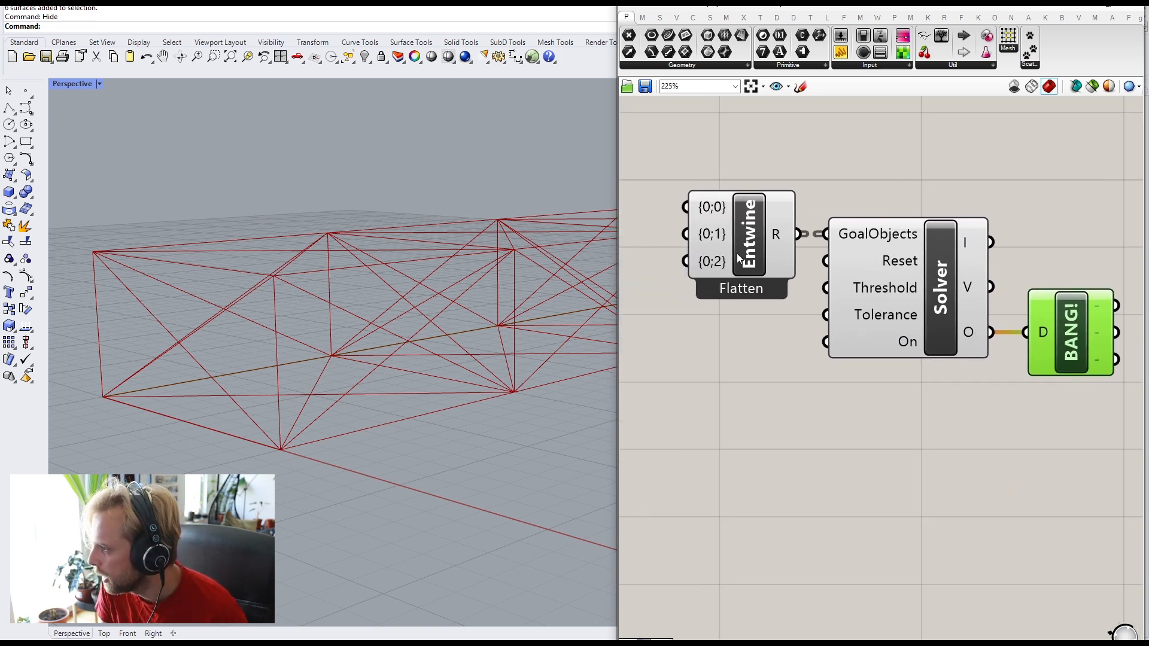
drag(738, 257, 668, 256)
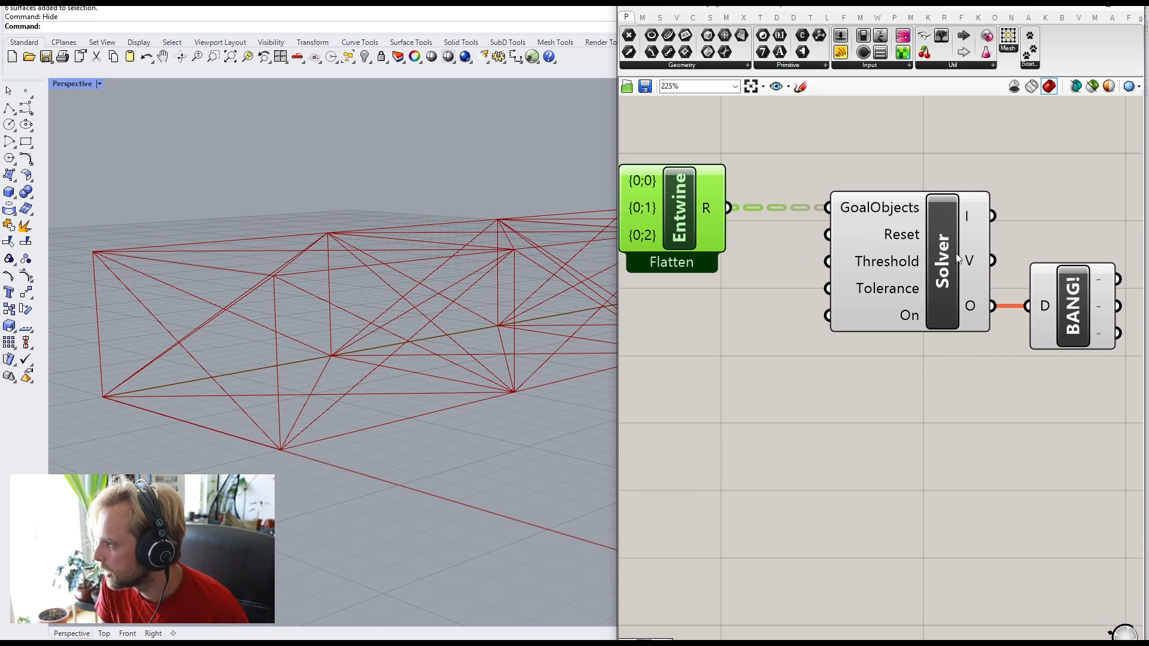
double_click(702, 344)
text(butt)
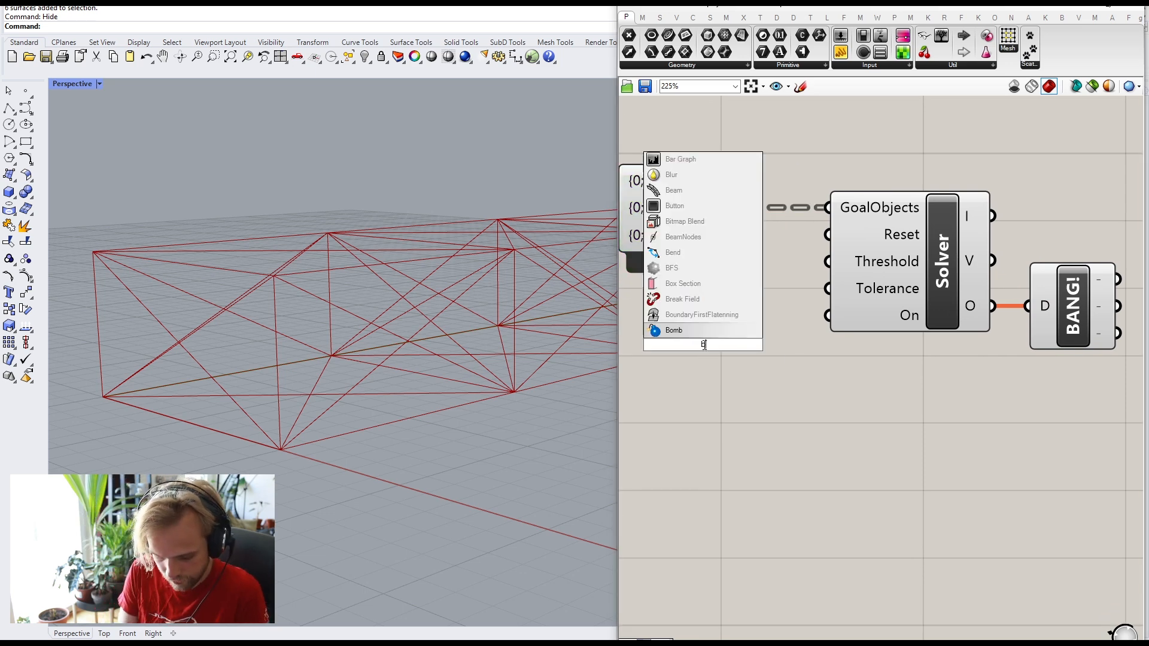
key(Return)
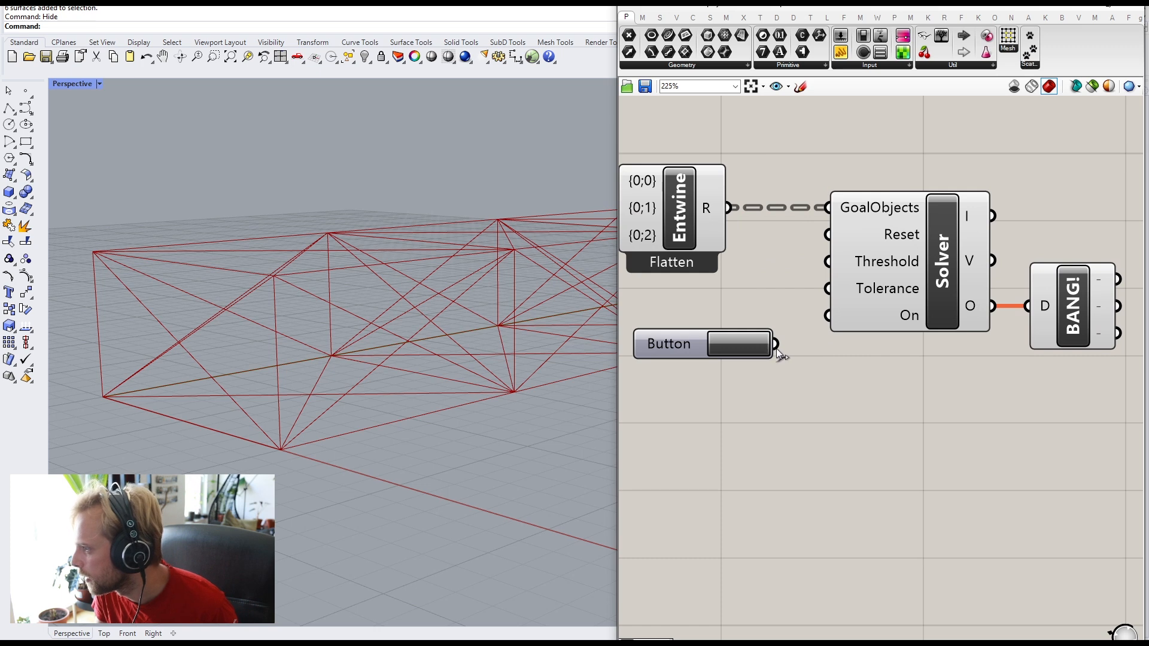
drag(775, 344, 825, 240)
drag(681, 340, 670, 289)
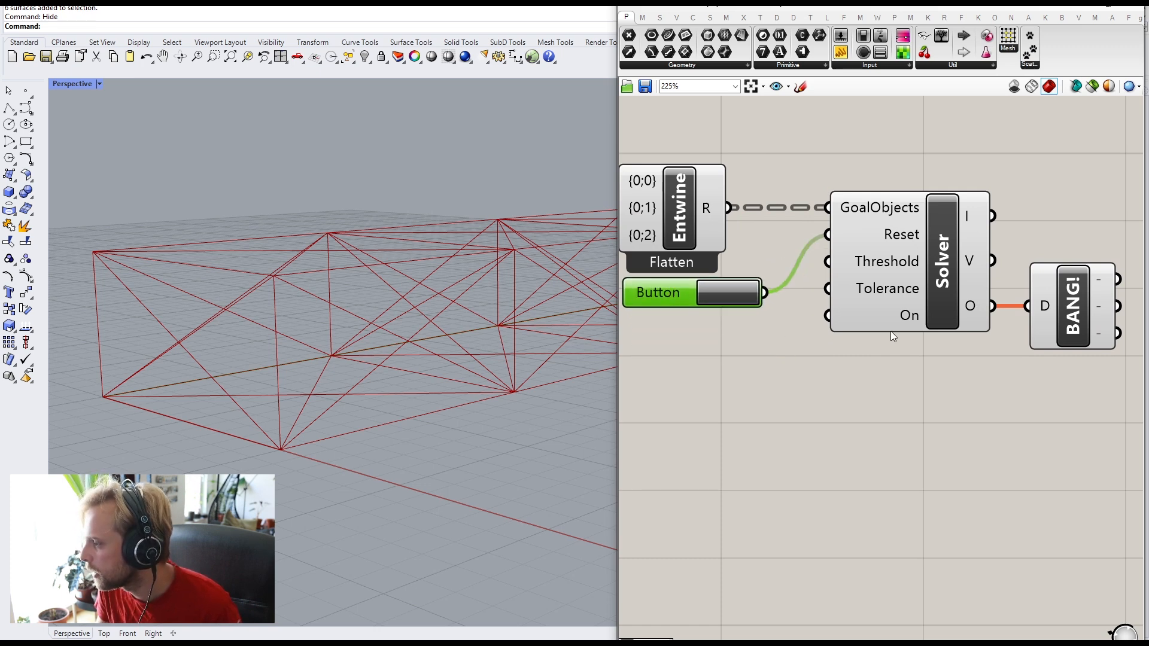
Step: Add a Boolean Toggle set to False, wire it to the Solver's On input and place it below the Button
double_click(720, 408)
text(toggle)
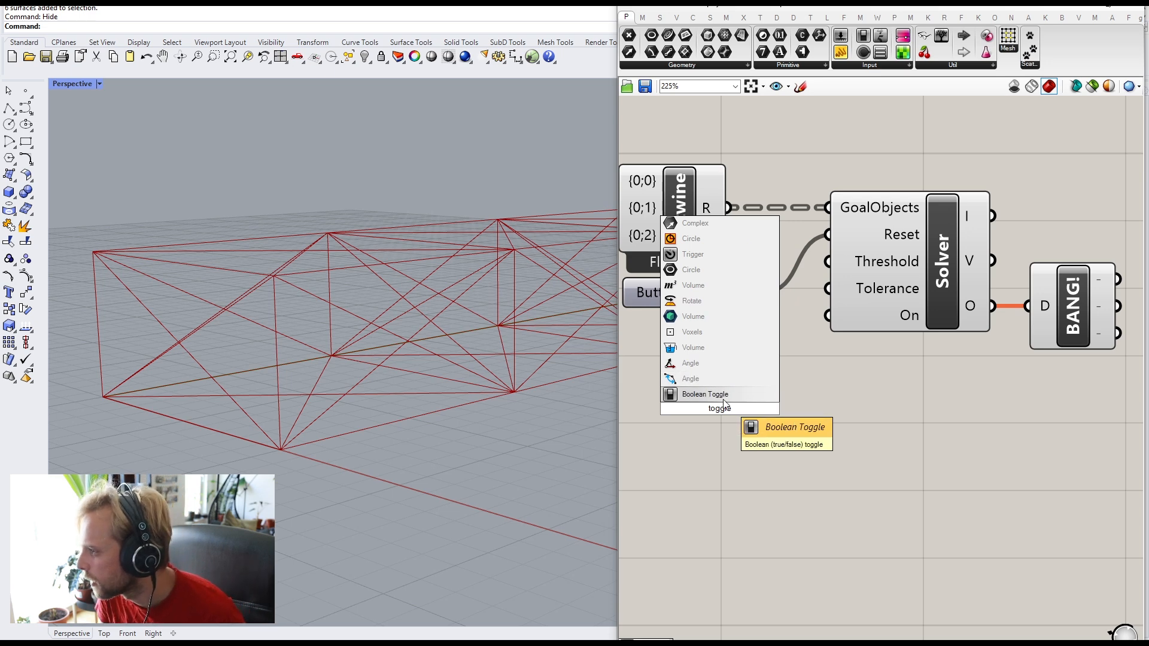
key(Return)
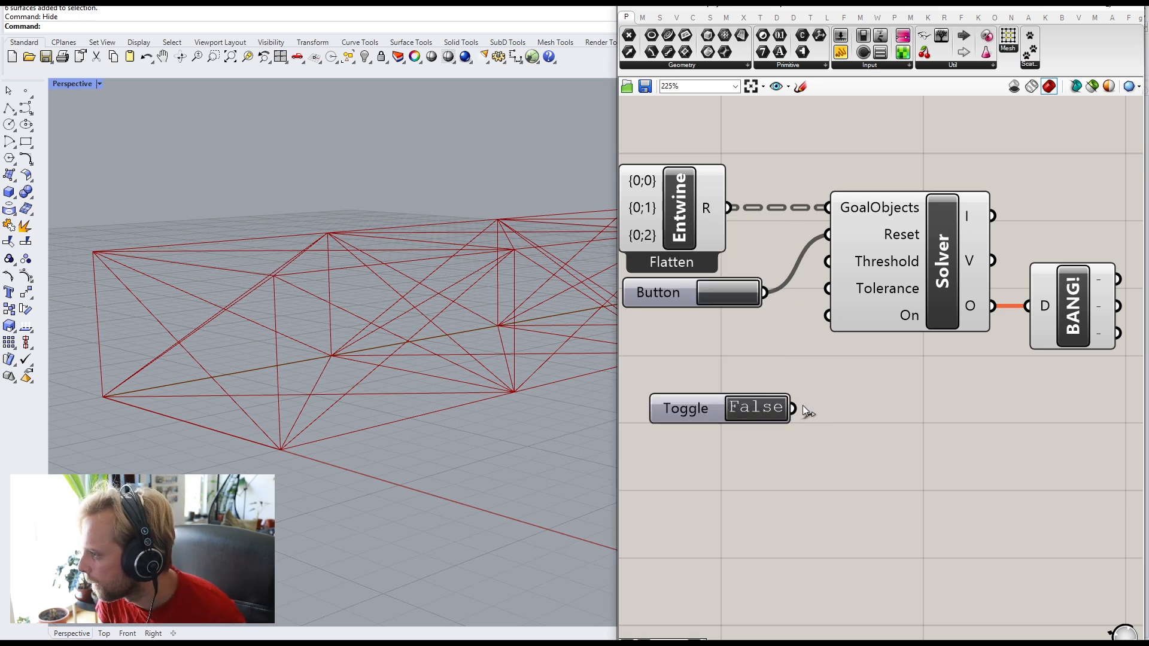
drag(793, 408, 828, 288)
key(ctrl+z)
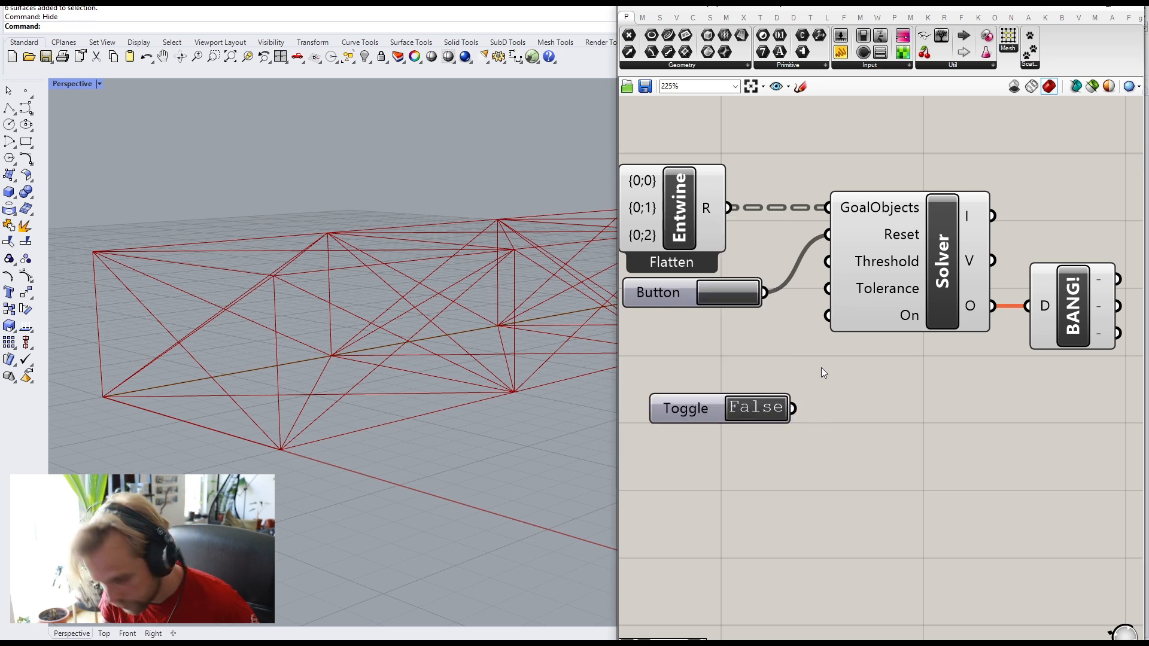
click(745, 413)
drag(682, 409, 658, 319)
Step: Add a Kangaroo Show component before Entwine and wire its G output into the {0;0} input
scroll(667, 323, down, 1)
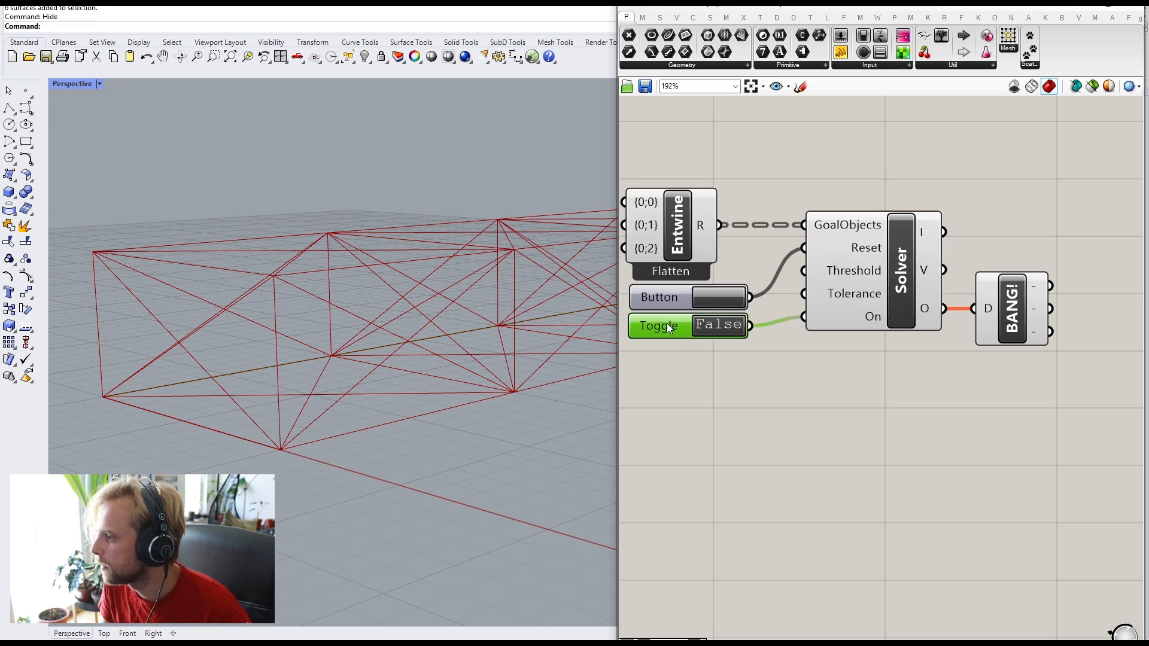
scroll(910, 362, down, 2)
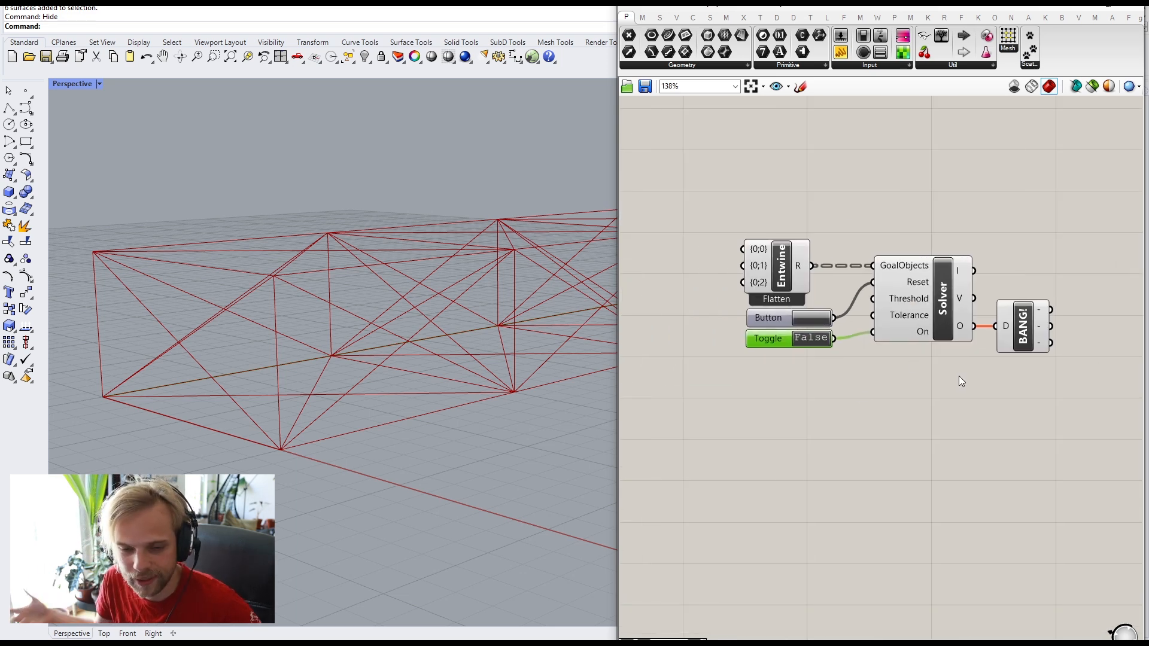
right_drag(795, 288, 888, 260)
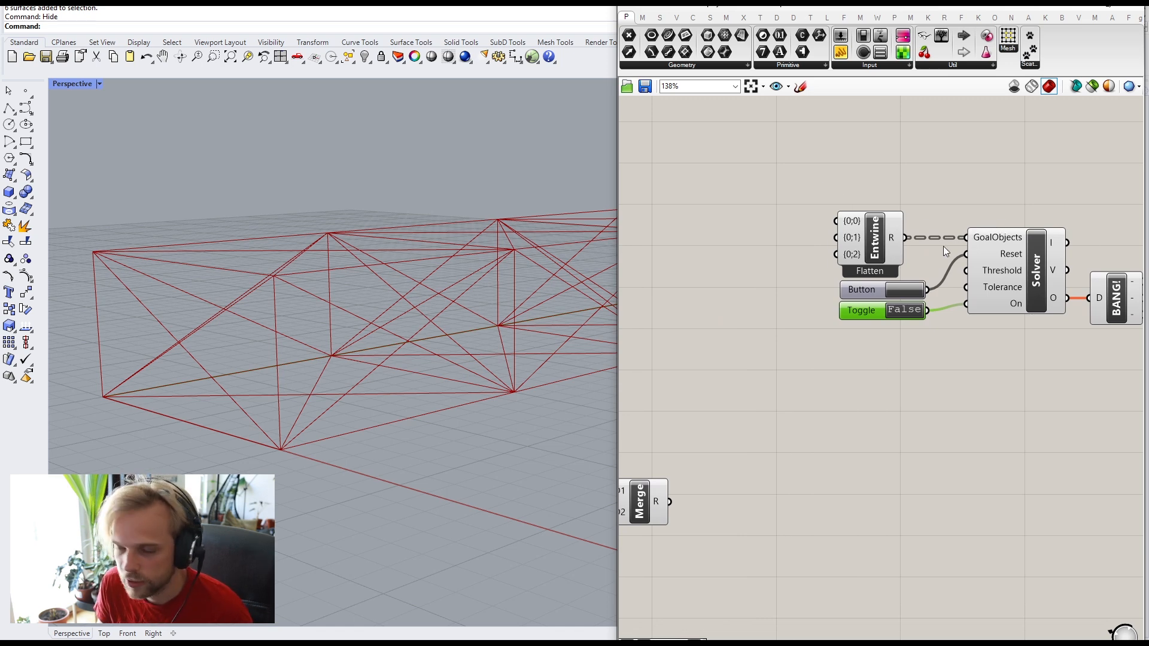
scroll(943, 246, down, 2)
right_drag(820, 235, 885, 221)
scroll(885, 220, up, 3)
double_click(884, 219)
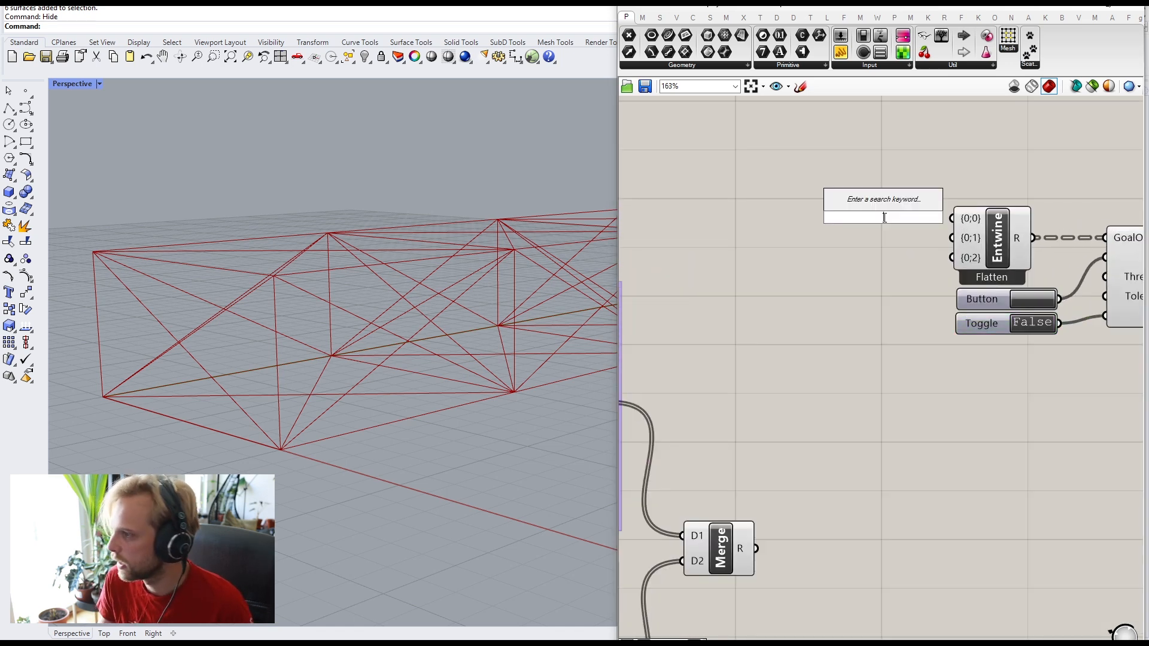
text(show)
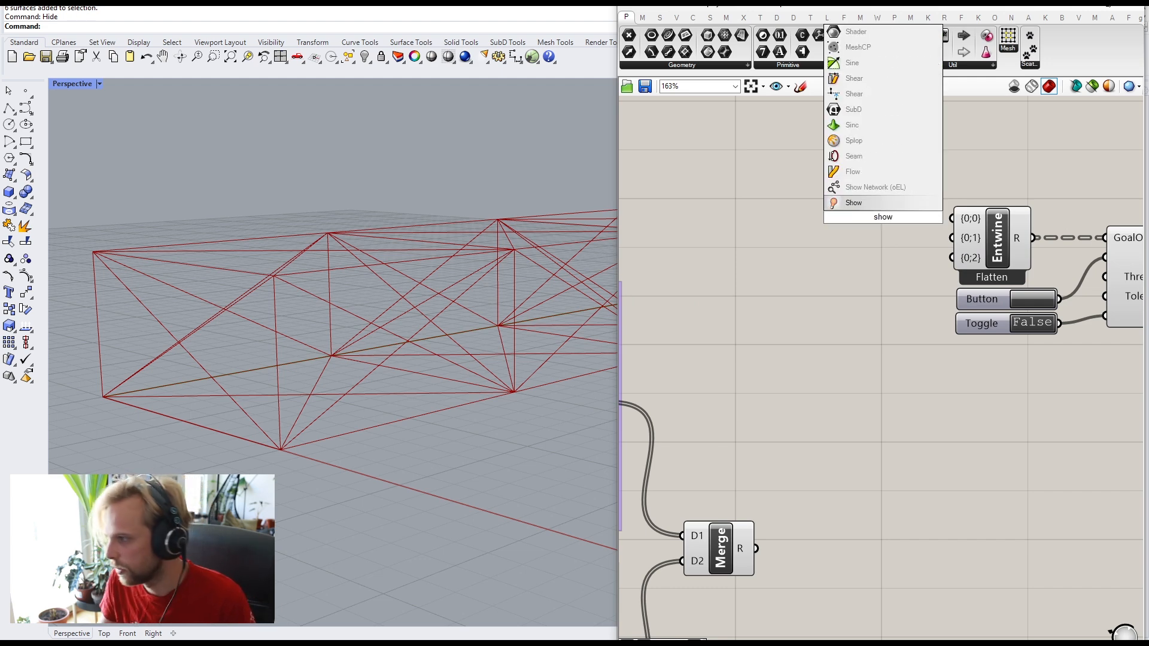
key(Return)
drag(906, 215, 954, 218)
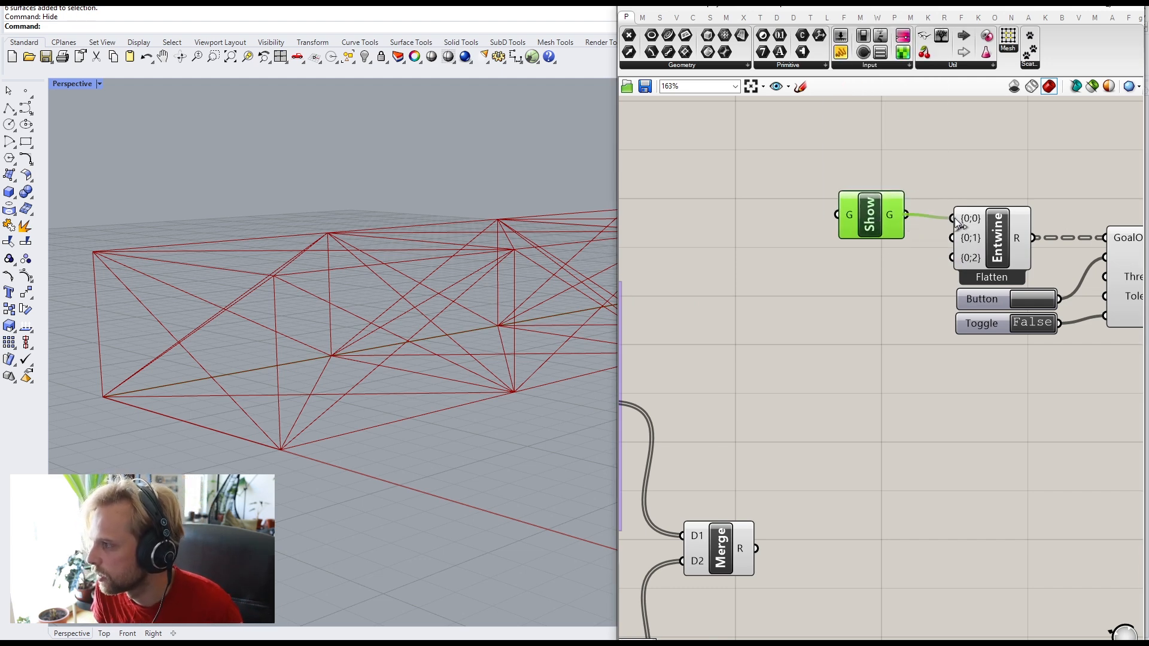
Step: Shift the Show component slightly downward to line it up with Entwine's {0;0} input
click(1050, 169)
right_drag(1050, 170, 827, 171)
scroll(796, 212, down, 3)
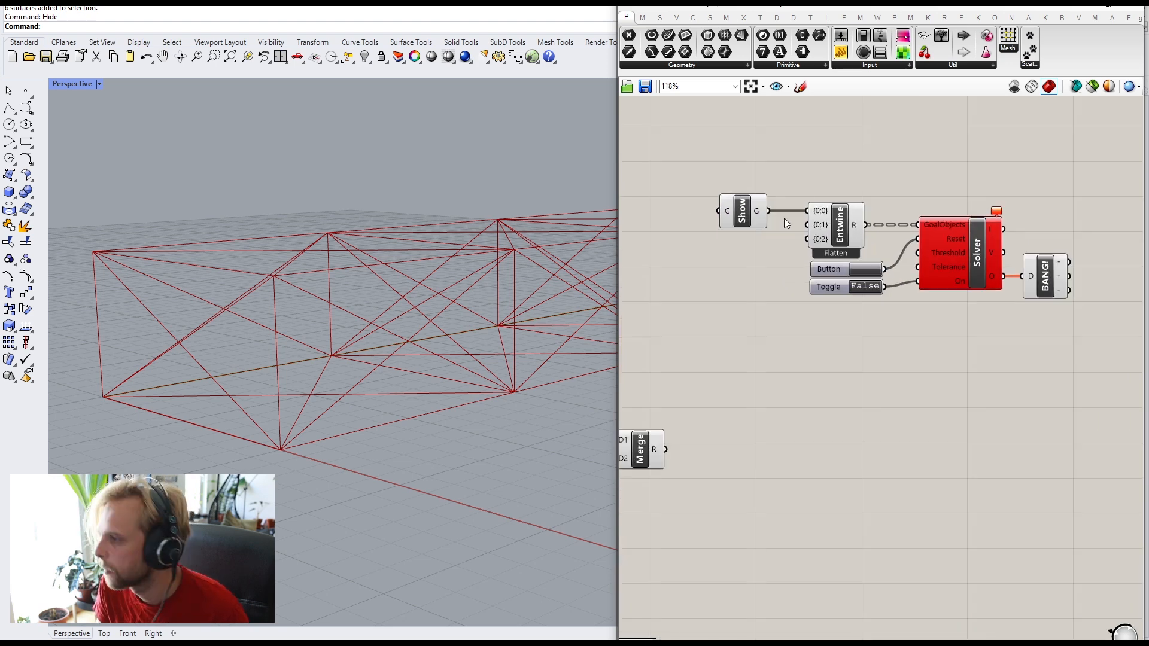
right_drag(784, 218, 842, 258)
click(840, 257)
drag(838, 253, 838, 264)
Step: Turn on the preview of the MJoin component so the lower chord mesh is displayed
right_drag(779, 249, 1050, 263)
scroll(1042, 263, down, 8)
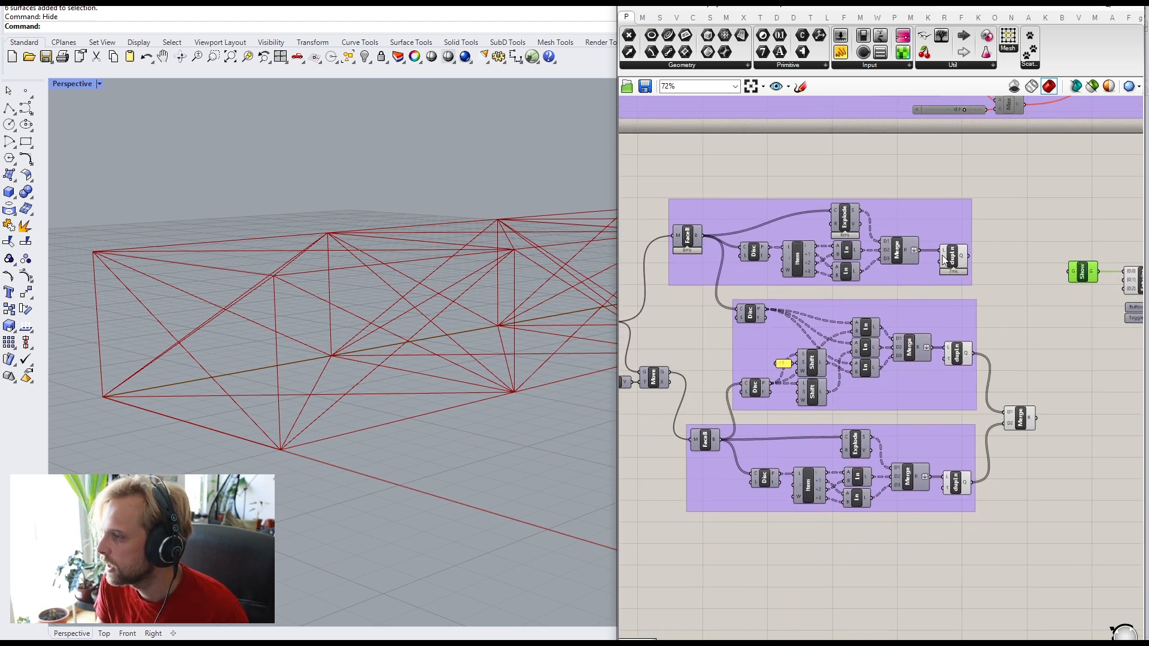
scroll(768, 285, up, 8)
scroll(813, 261, up, 2)
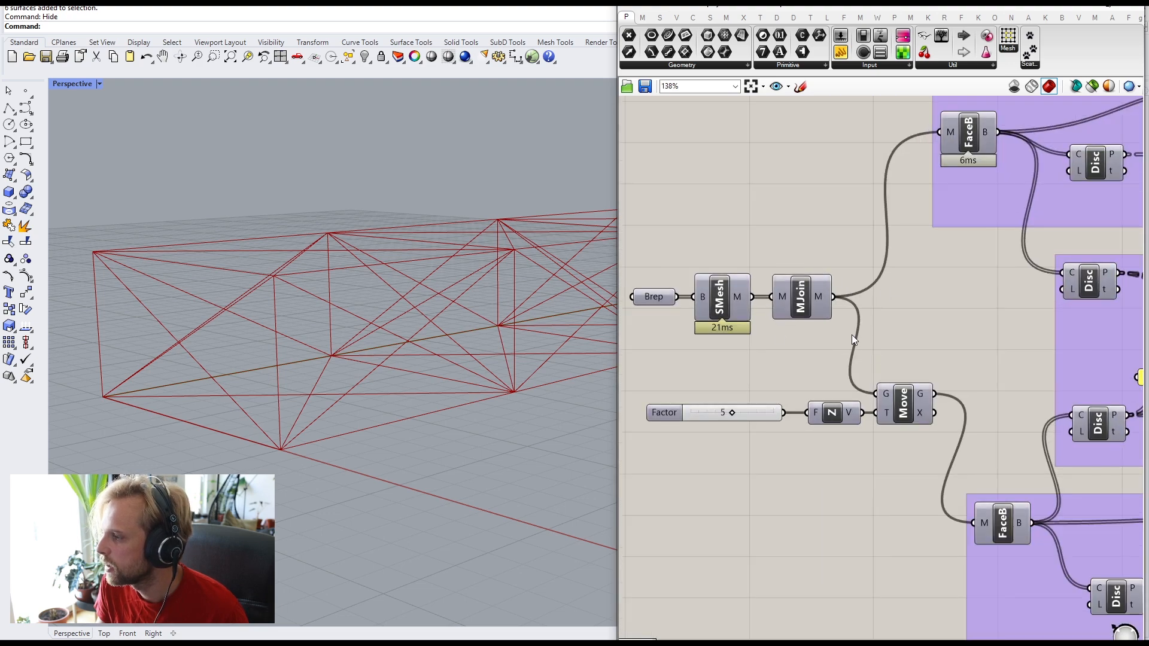
scroll(827, 324, down, 8)
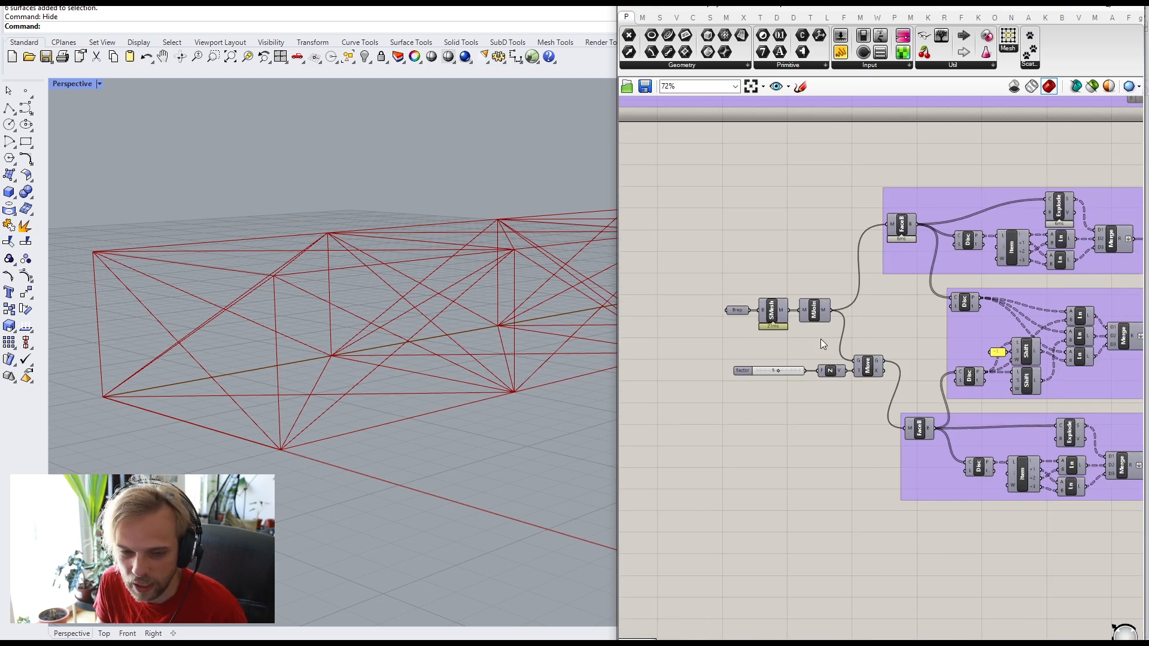
scroll(829, 319, up, 4)
drag(814, 366, 624, 264)
middle_click(796, 294)
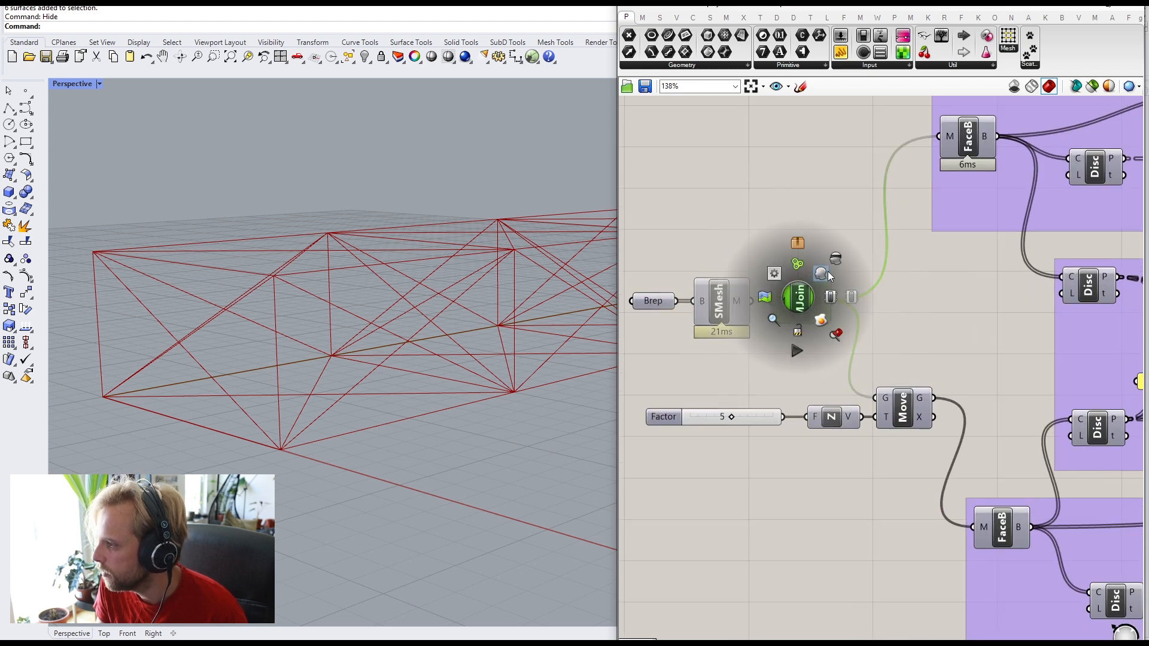
click(828, 273)
click(792, 231)
Step: Turn on the preview of the Move component for the upper mesh
click(911, 407)
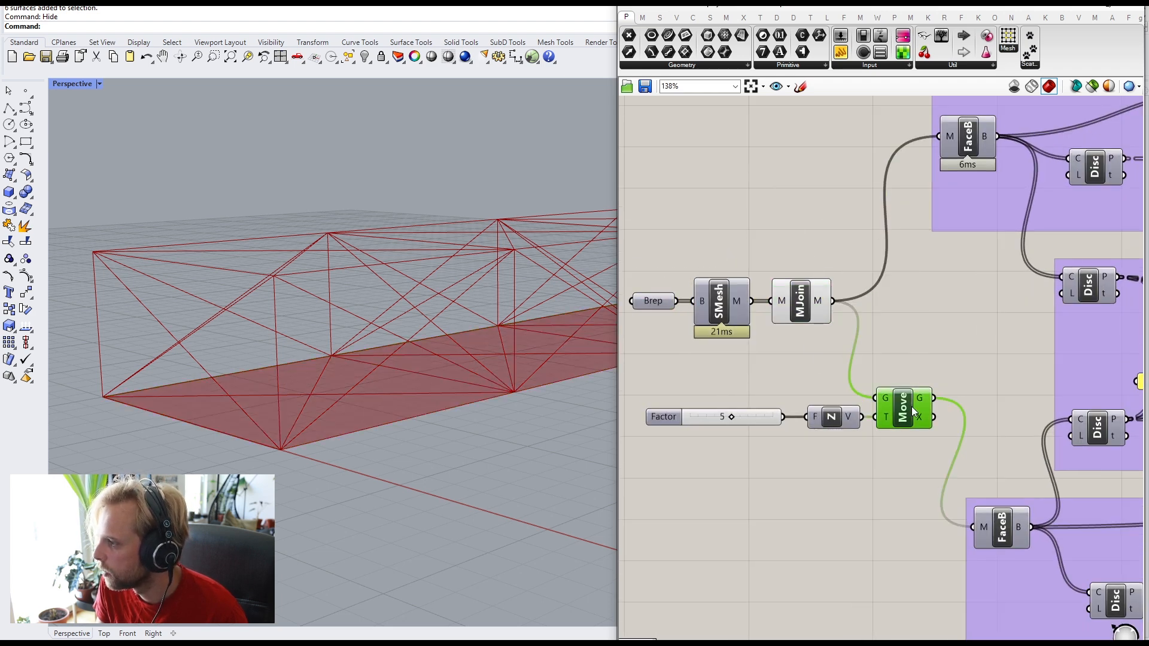
middle_click(911, 407)
click(942, 384)
click(942, 324)
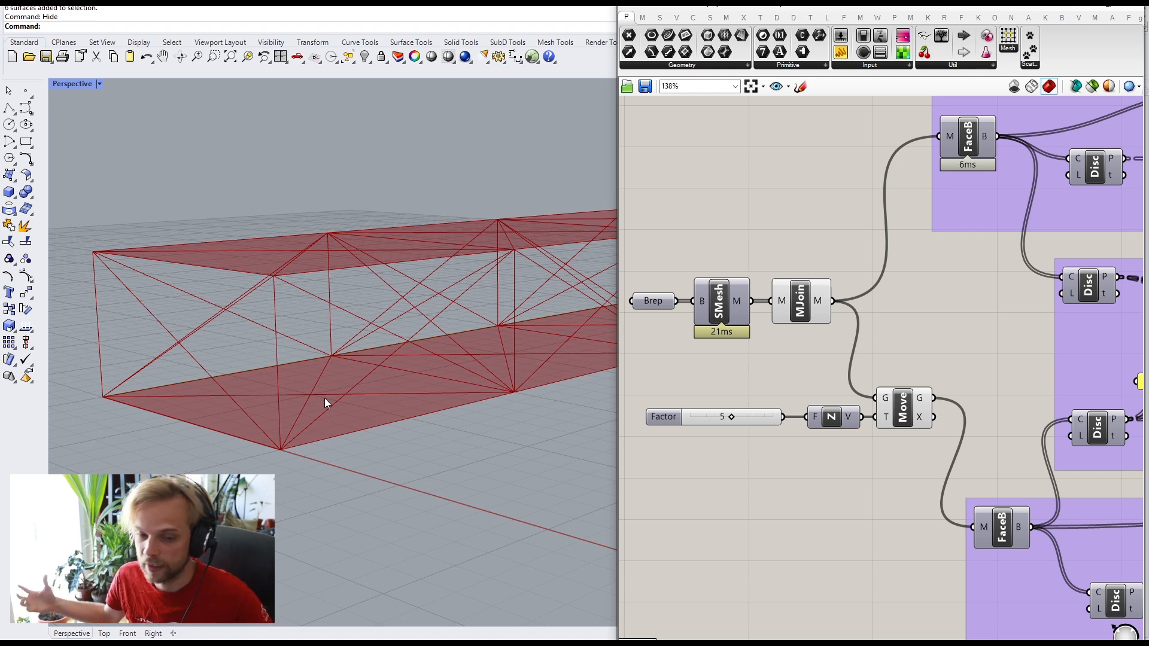
Step: Wire MJoin's M output into the G input of the Show component, keeping MJoin's preview enabled
click(803, 306)
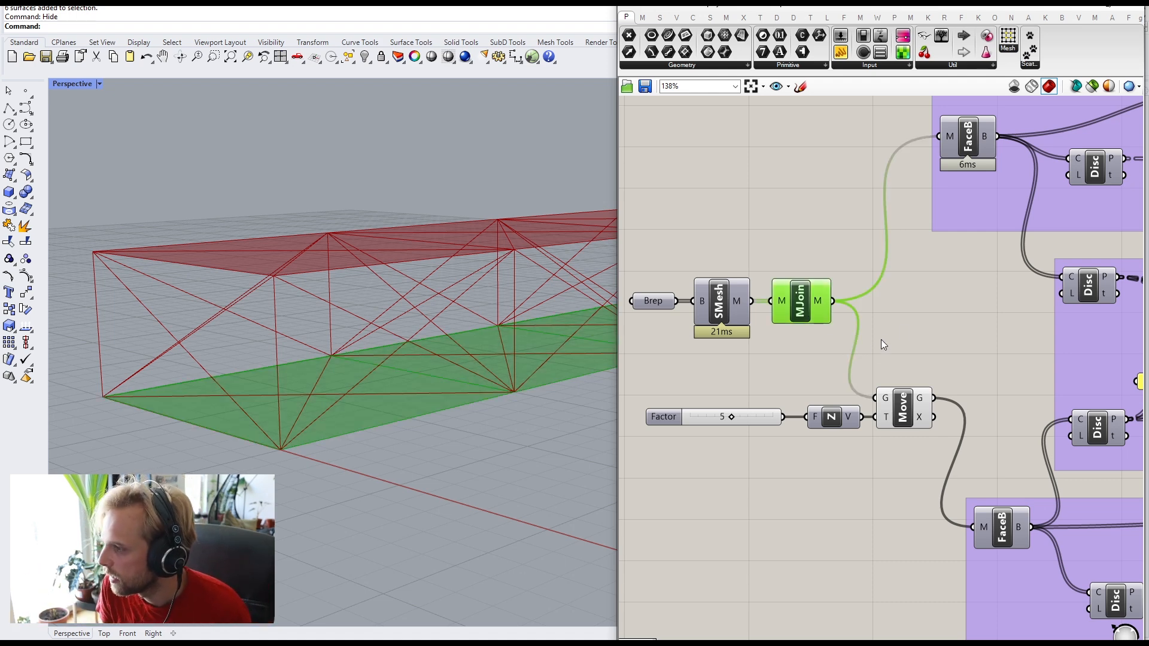
scroll(896, 323, down, 3)
right_drag(895, 324, 846, 307)
click(983, 227)
click(788, 317)
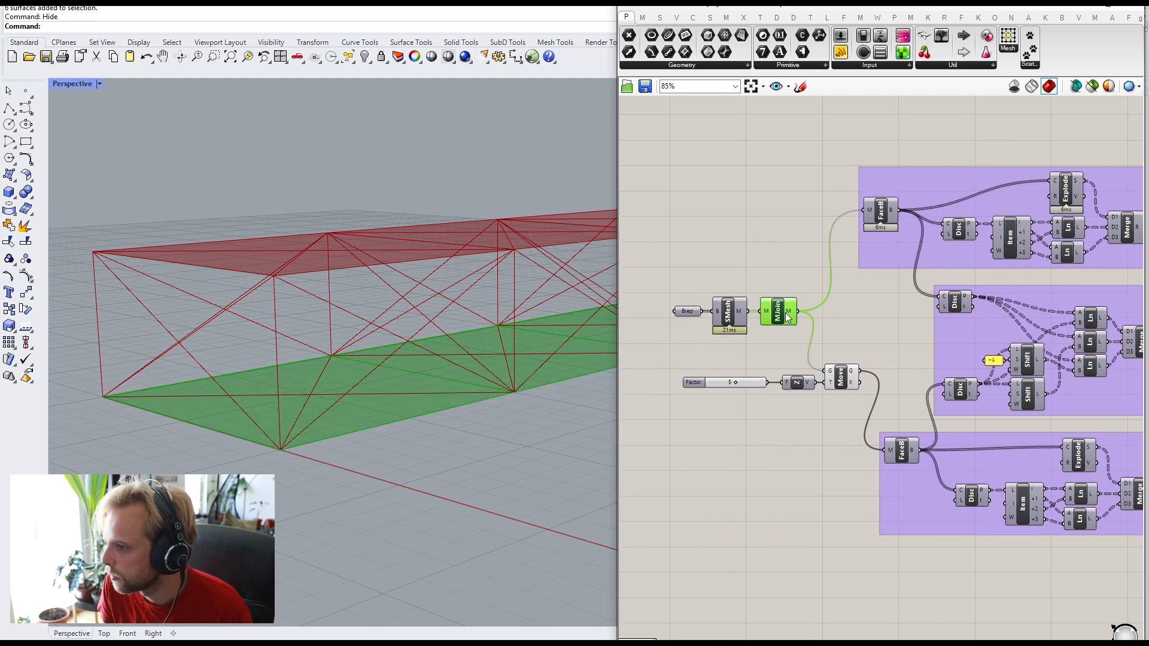
click(833, 306)
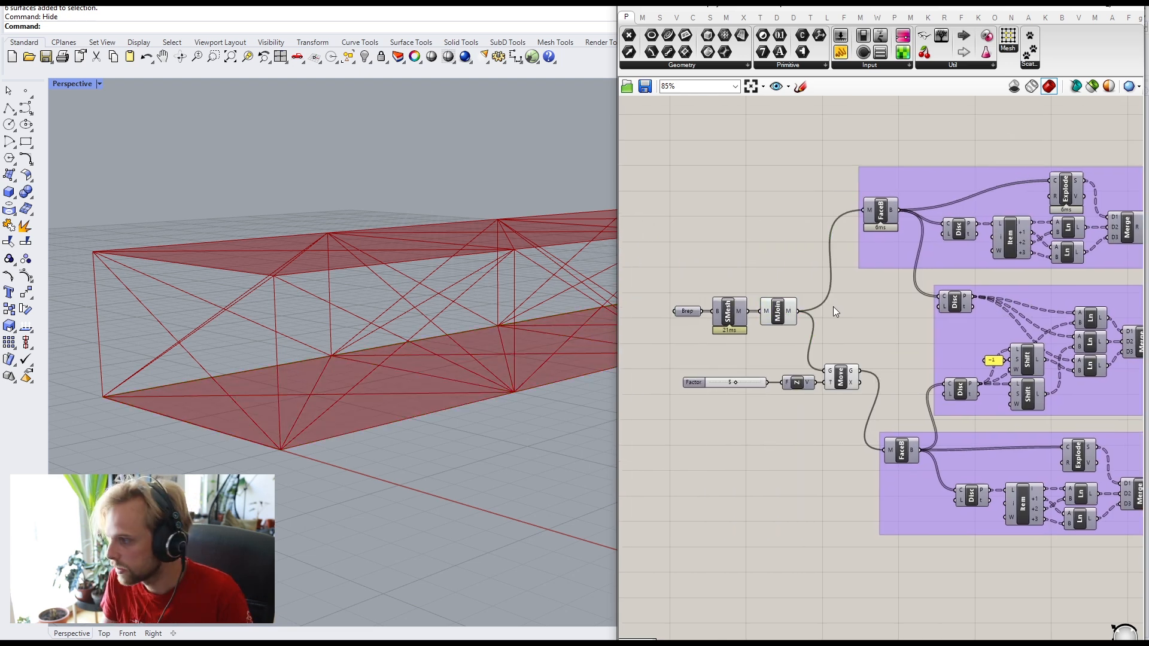
scroll(833, 306, down, 4)
right_drag(833, 307, 742, 310)
scroll(976, 279, up, 2)
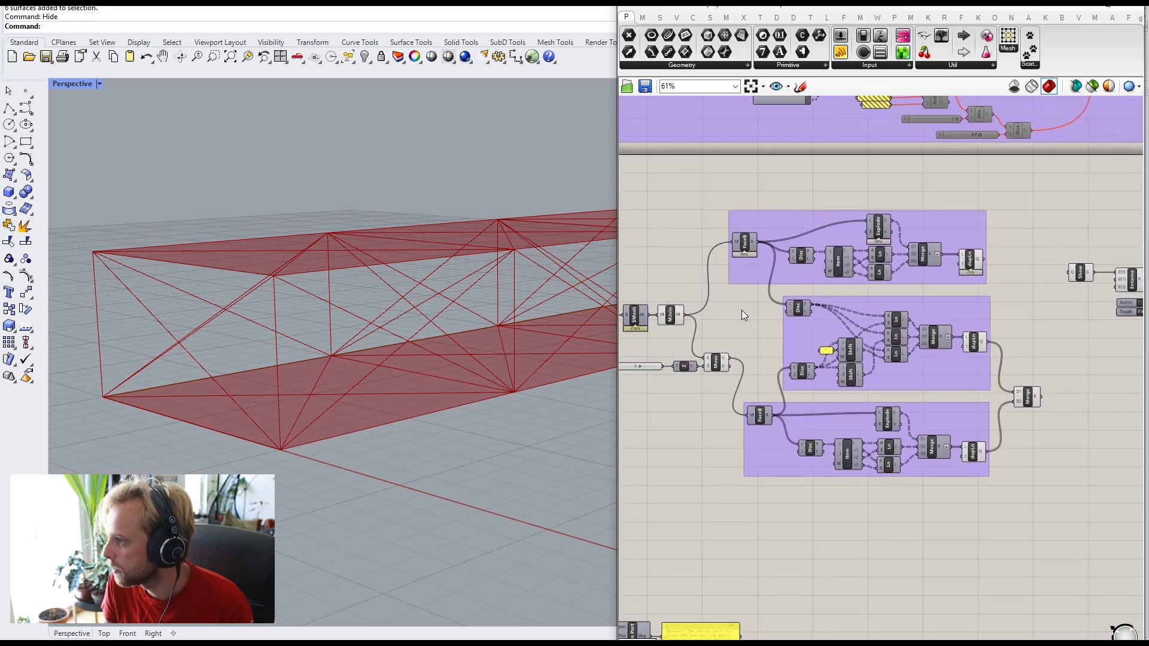
drag(687, 314, 1075, 274)
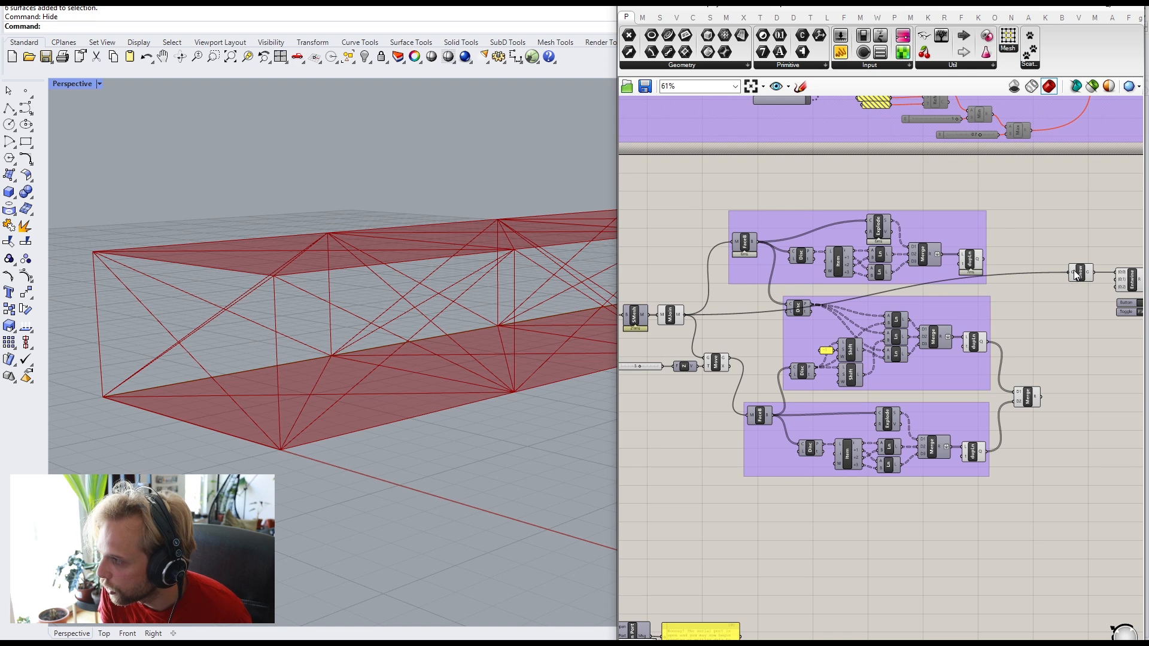
click(1076, 274)
click(666, 315)
middle_click(667, 315)
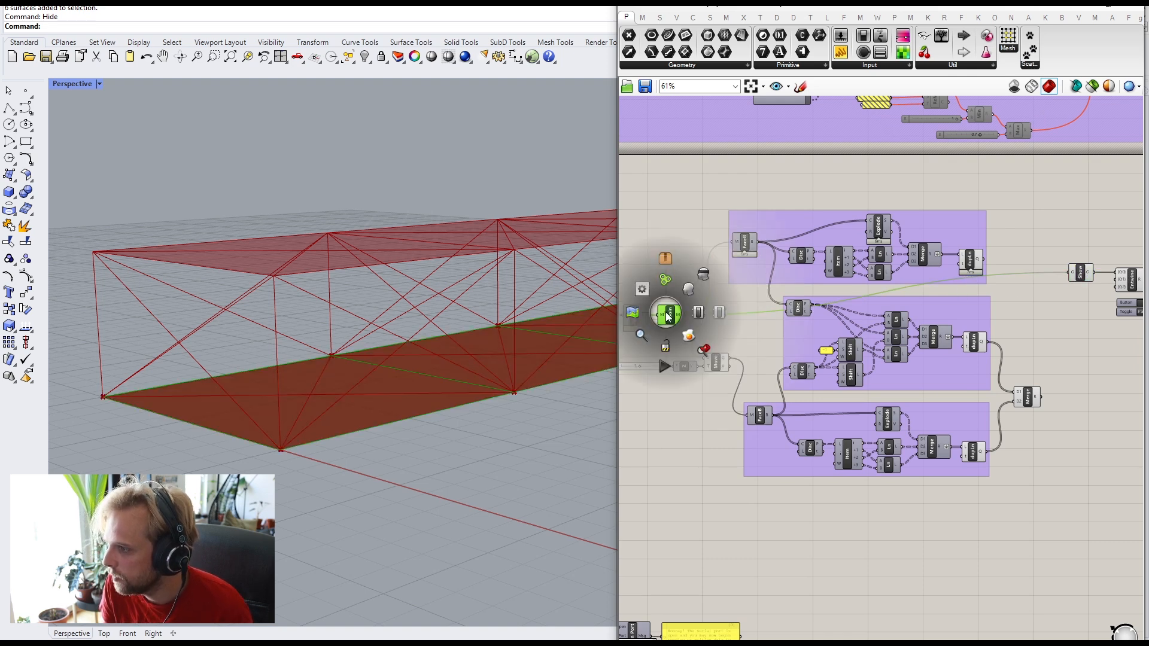
click(688, 289)
click(677, 347)
Step: Move the Brep, SMesh and MJoin chain and the Factor slider, Unit Z and Move components farther from the purple groups
right_drag(676, 351, 787, 336)
scroll(788, 336, up, 2)
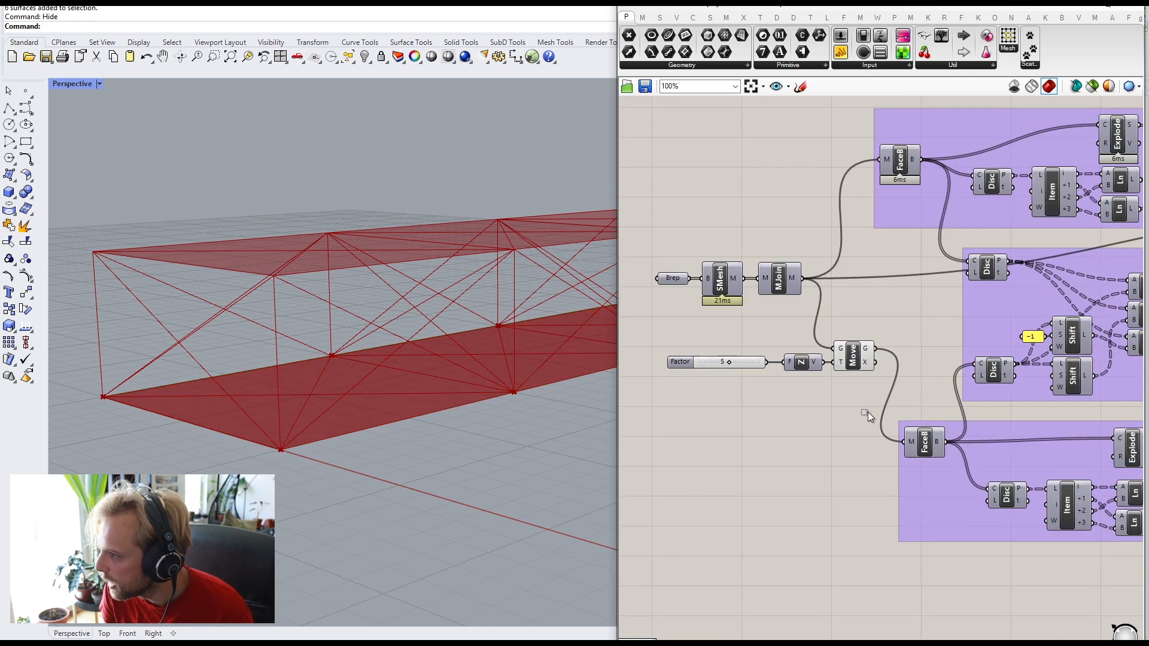
drag(868, 411, 695, 336)
drag(850, 359, 739, 368)
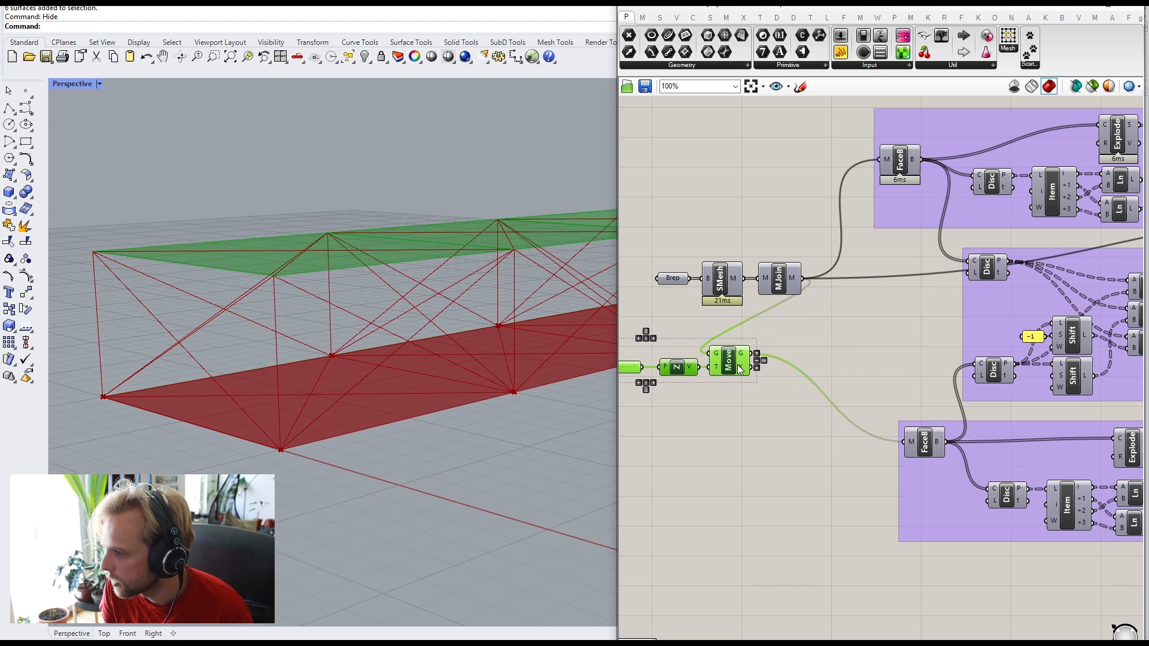
right_drag(803, 341, 893, 353)
drag(893, 344, 745, 263)
drag(875, 299, 738, 285)
drag(869, 461, 665, 365)
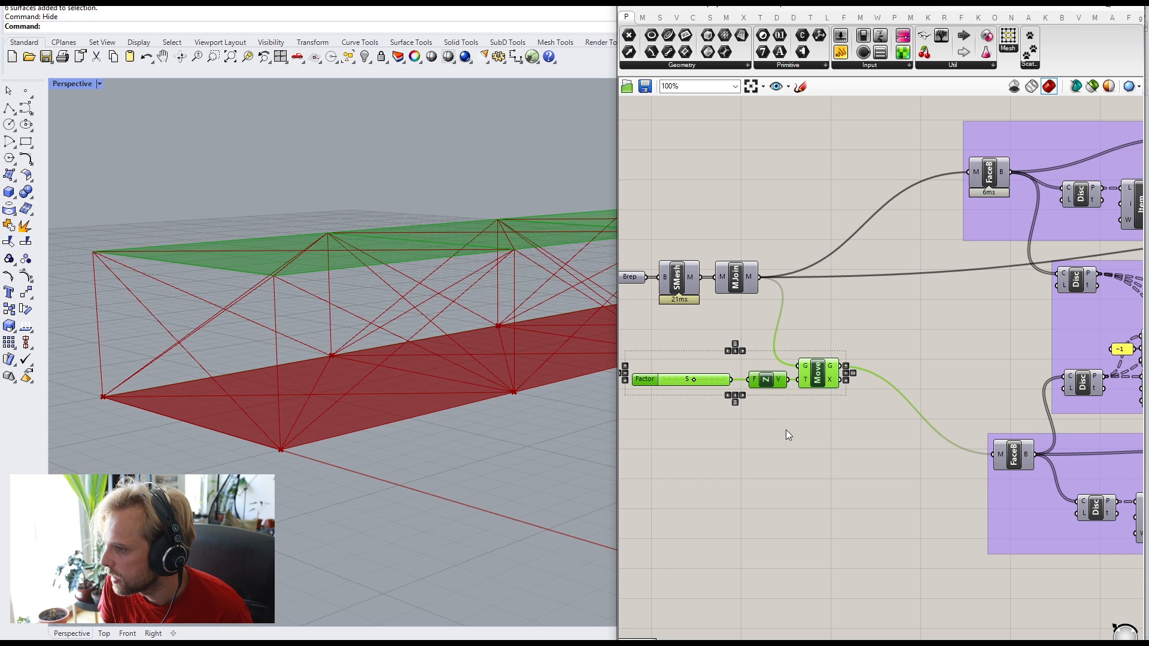
click(786, 430)
right_drag(802, 436, 836, 392)
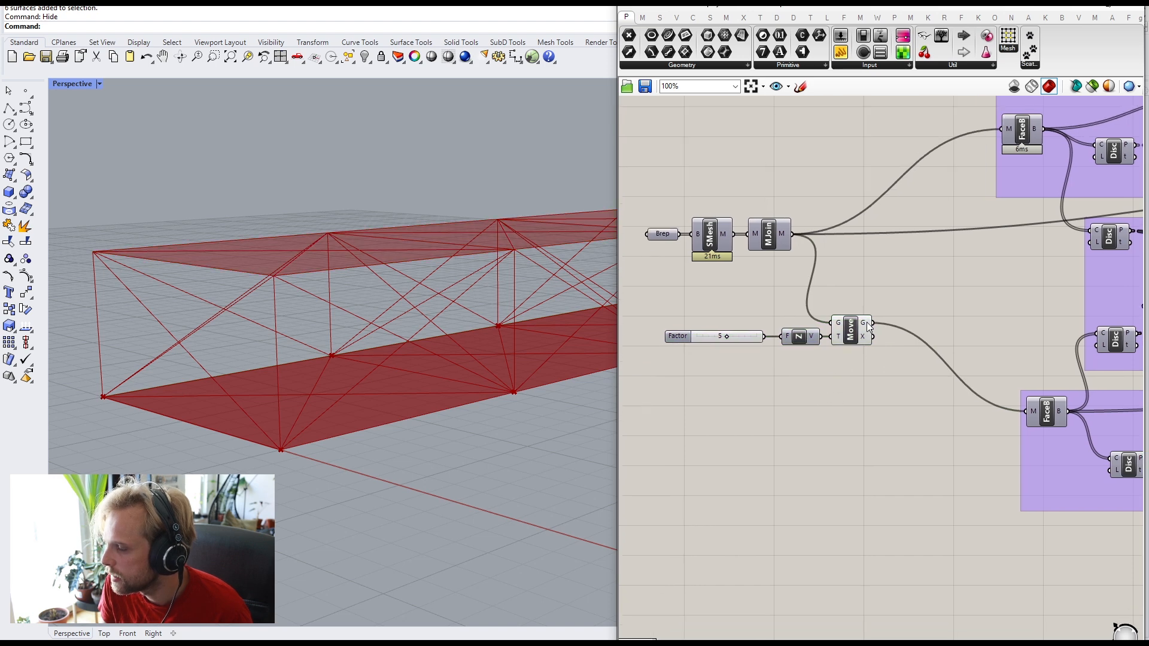
Step: Add a Mesh Edges component below Move, feed it Move's G output and check its naked edges
double_click(805, 411)
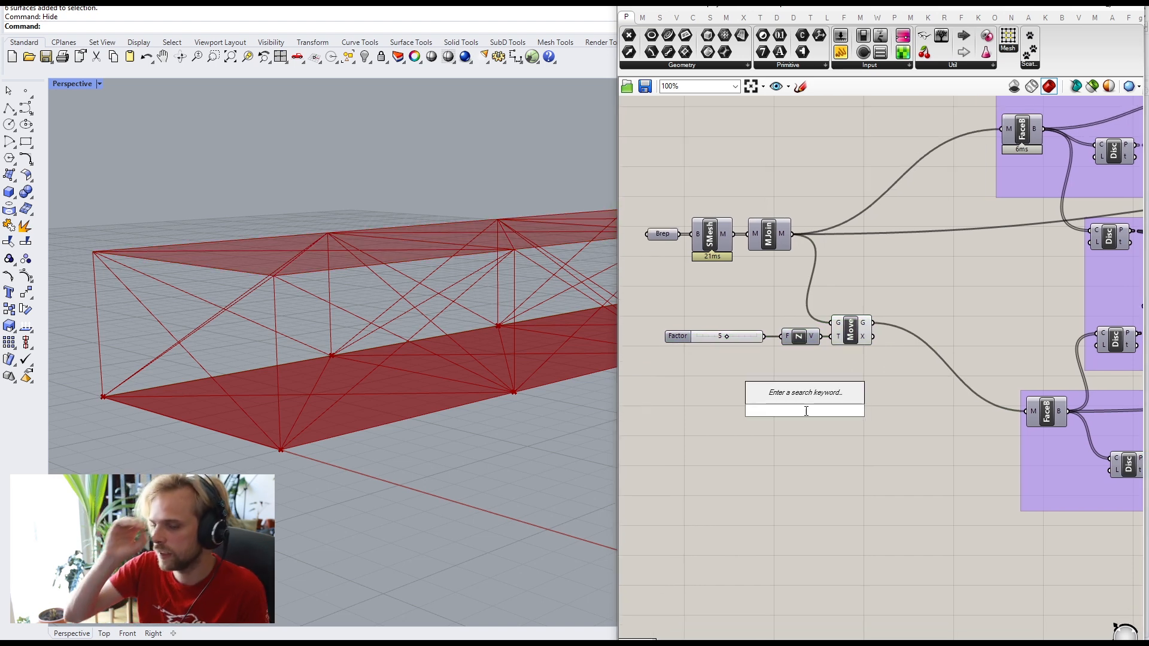
text(mesh edge)
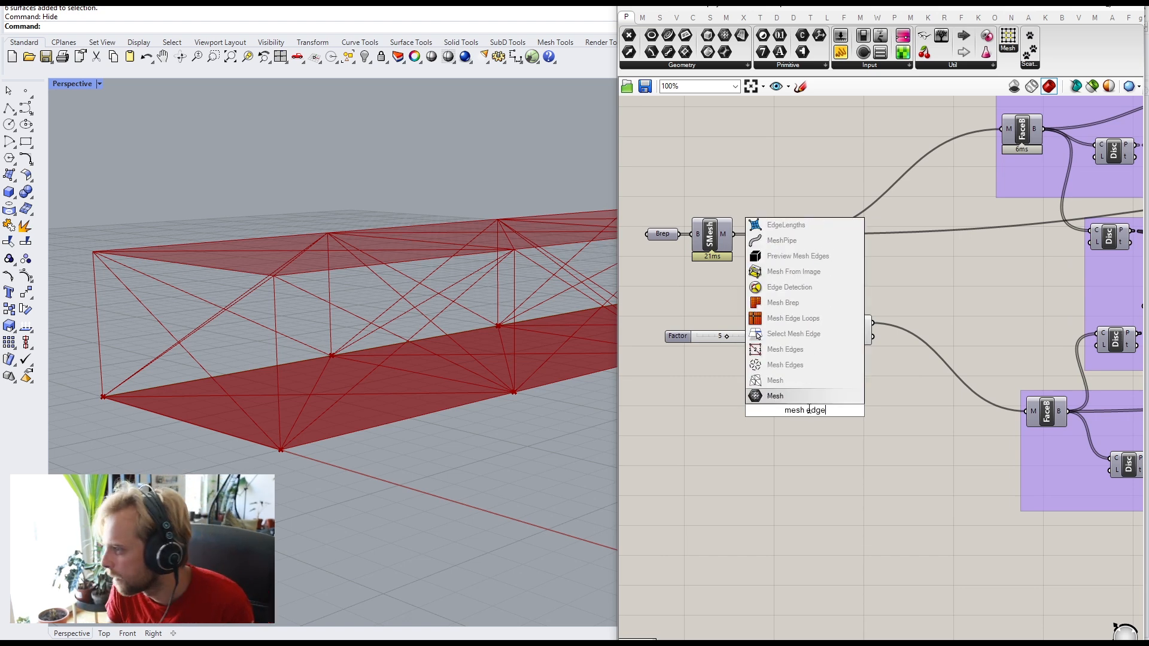
click(819, 352)
drag(872, 336, 777, 410)
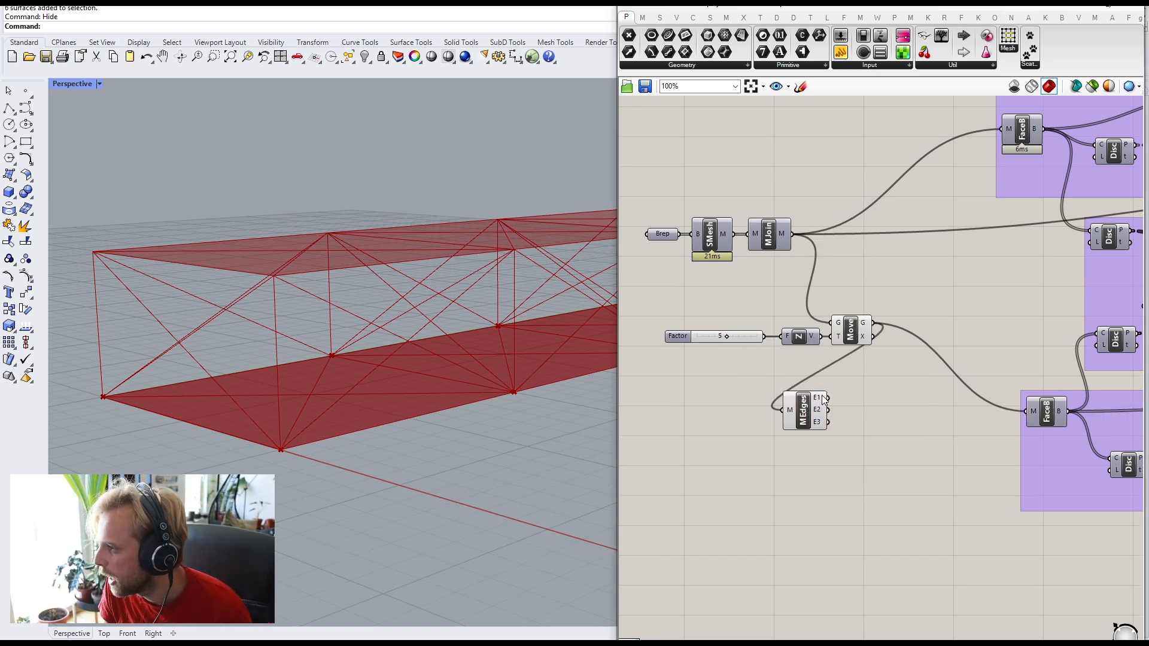
mouse_move(825, 400)
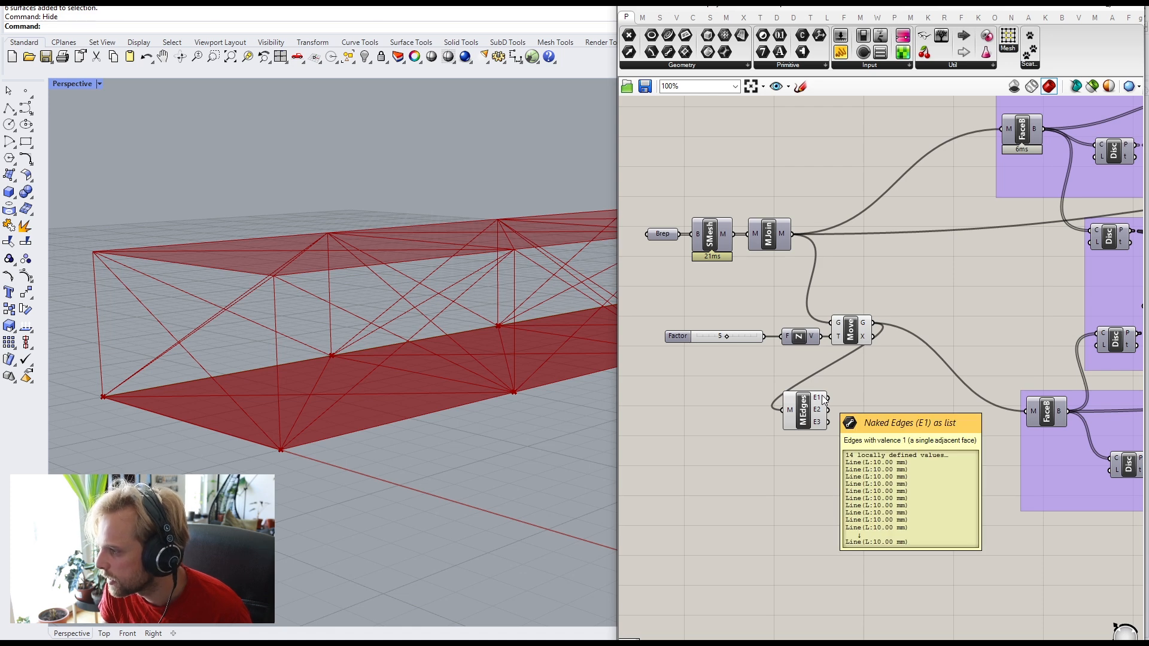
Step: Add an Extrude component beside Mesh Edges, with the naked edges output E1 wired into its B input
scroll(825, 400, up, 3)
double_click(880, 443)
text(6)
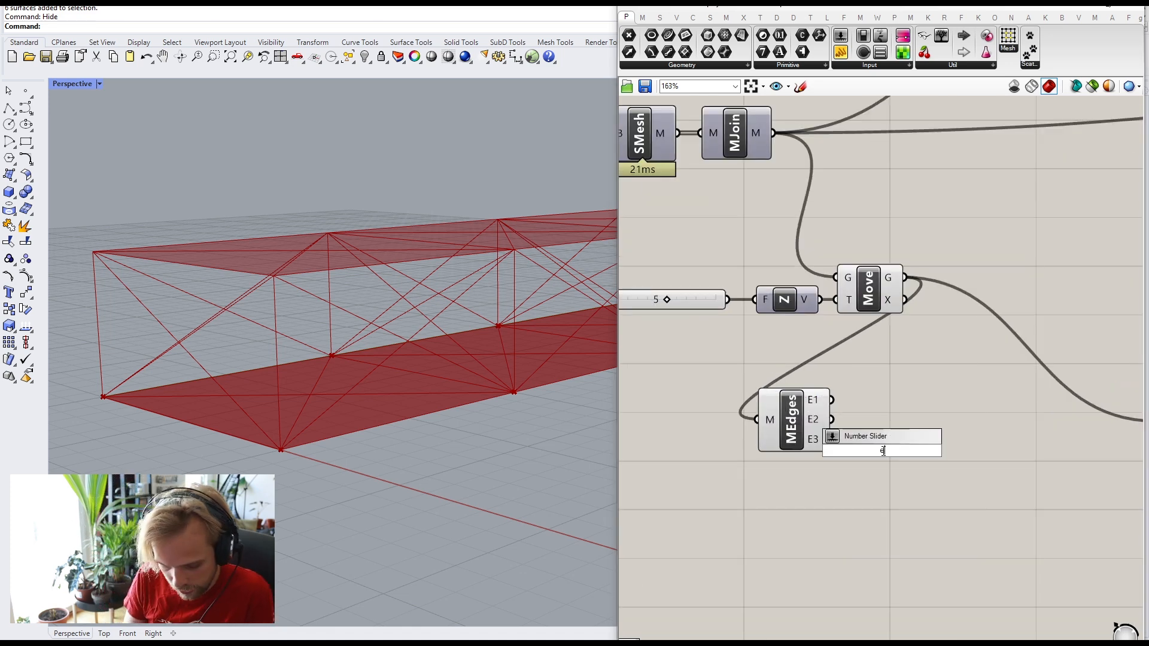
text(xtrude)
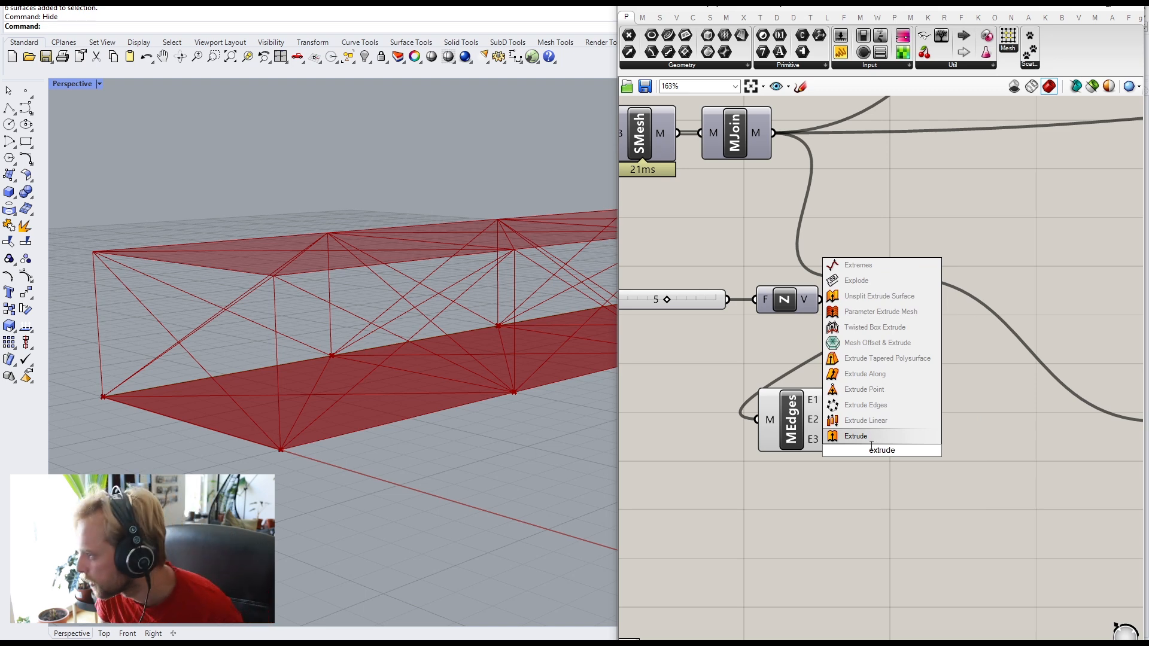
click(868, 437)
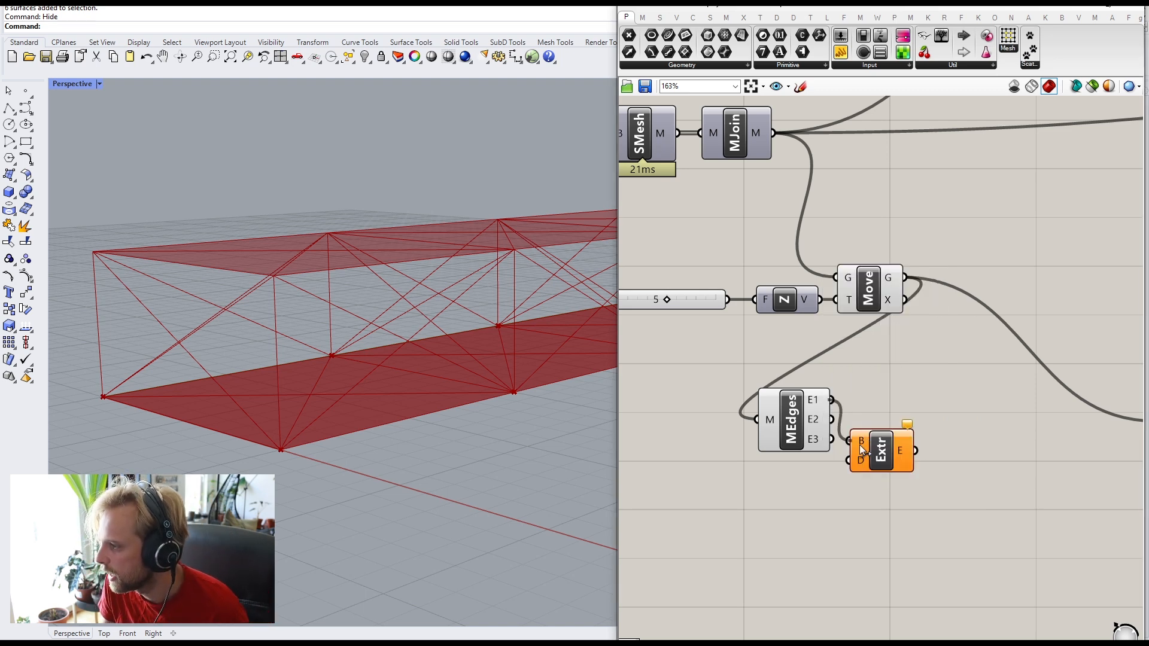
drag(862, 451, 896, 410)
click(871, 499)
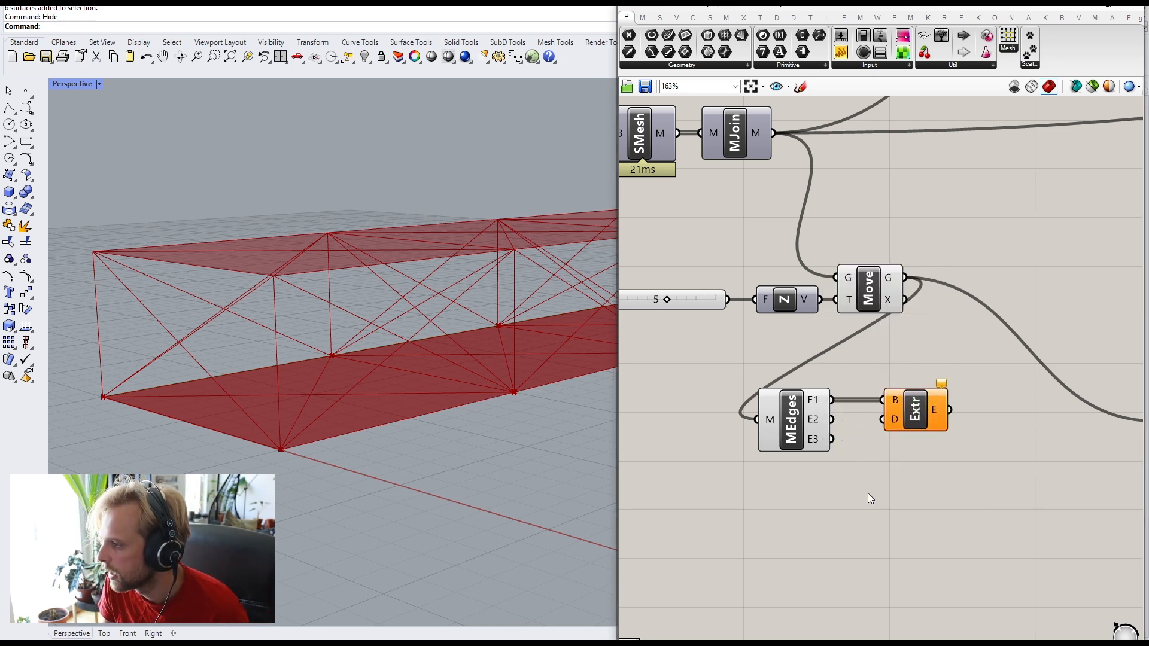
Step: Try a separate Unit Z component as the Extrude component's direction, then delete that Unit Z
double_click(871, 498)
text(z)
key(Return)
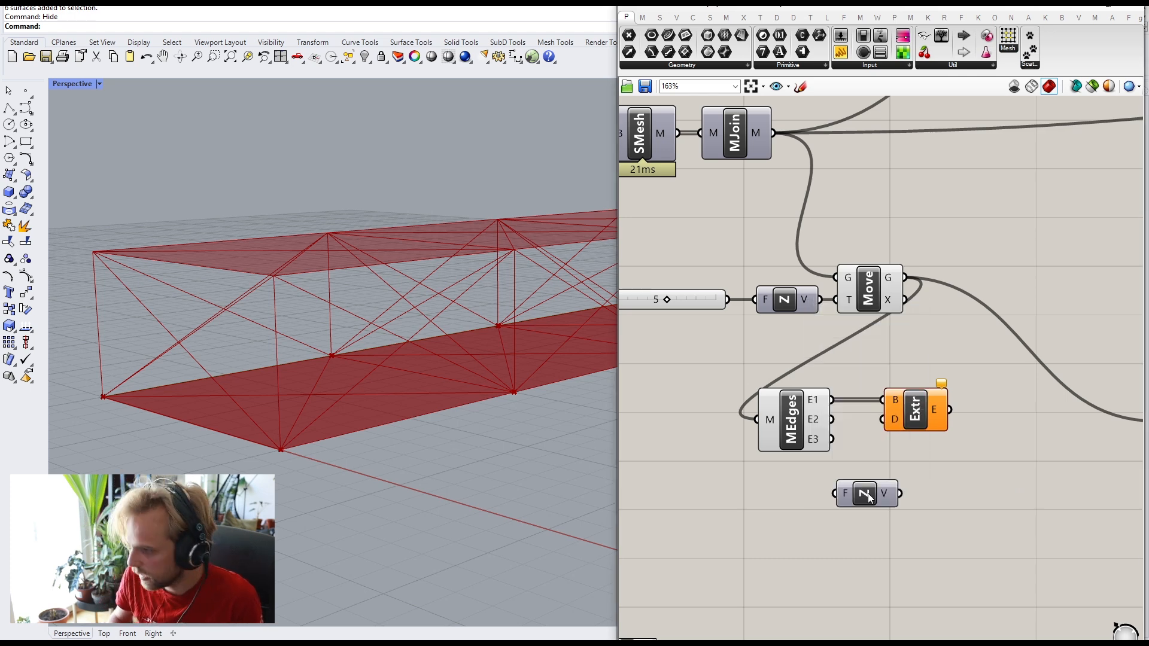
drag(881, 498, 892, 426)
scroll(837, 333, up, 3)
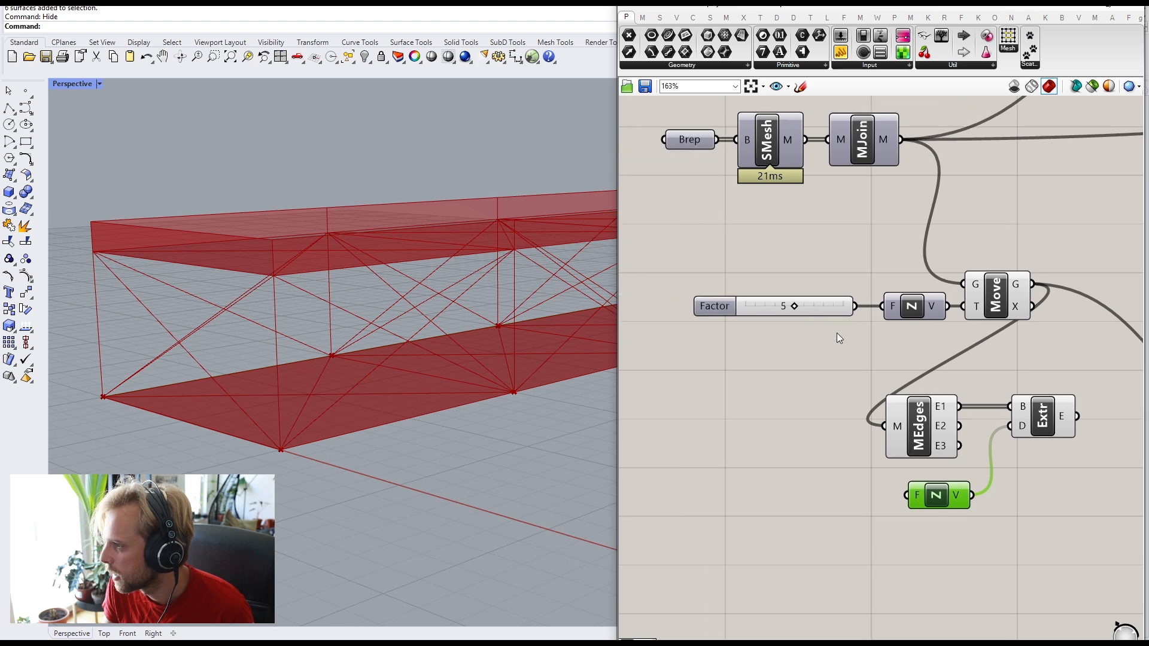
click(749, 300)
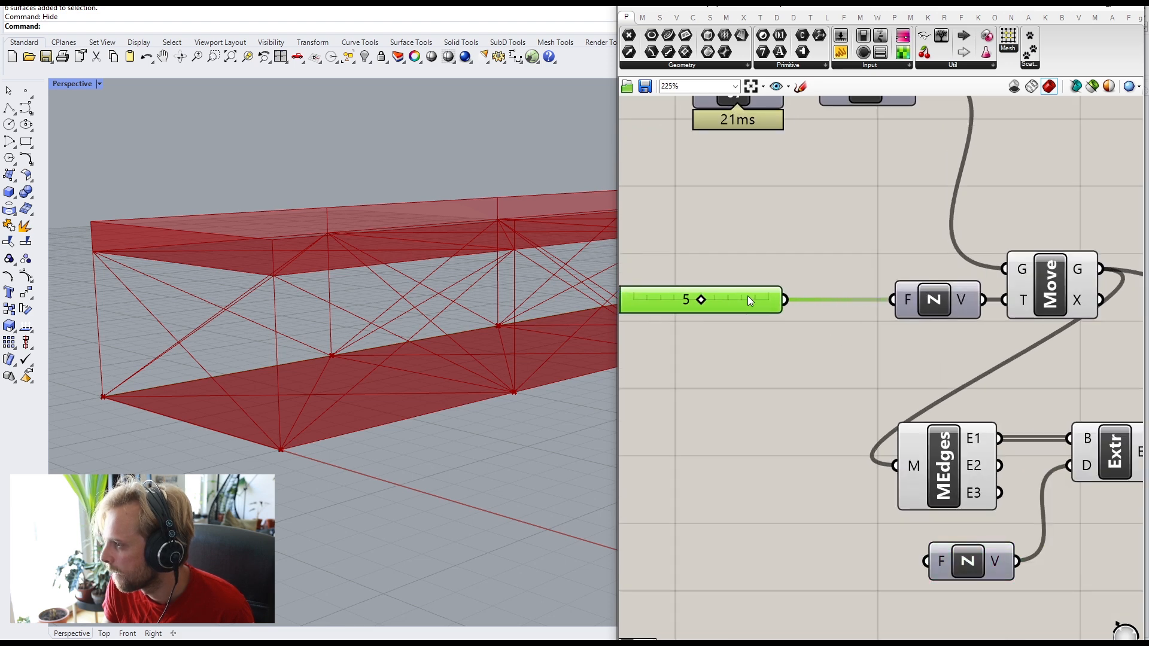
click(972, 557)
key(Delete)
Step: Shift the existing Unit Z away from Move, then add a Negative component and wire Unit Z's V output into its x input
drag(944, 303, 867, 303)
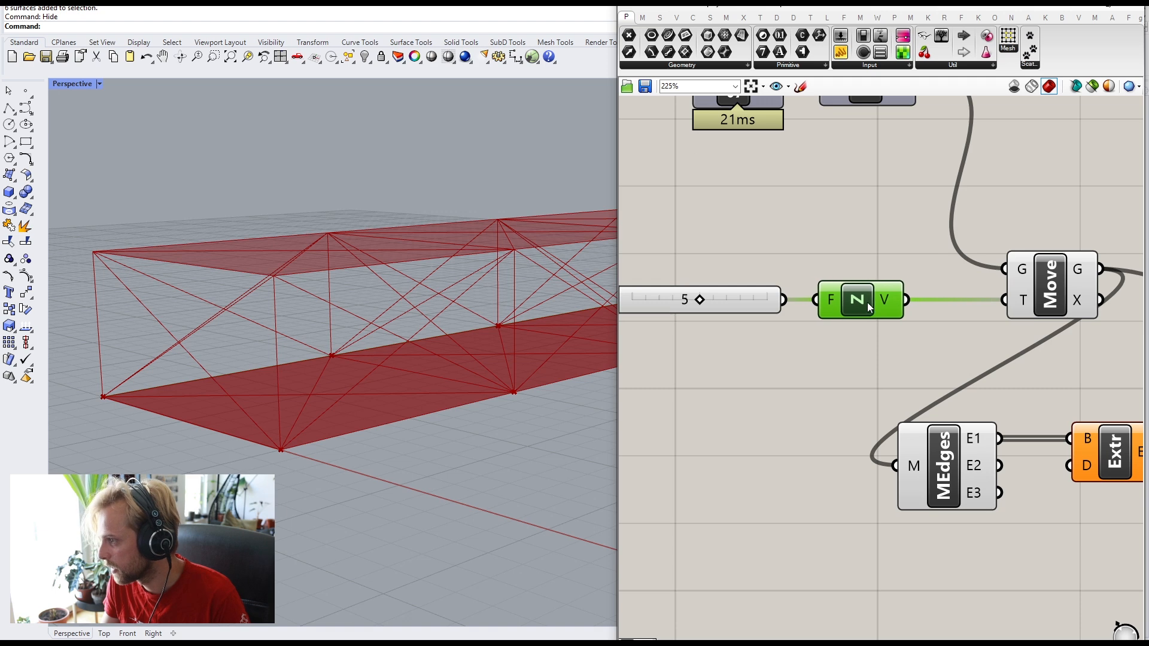
click(1058, 299)
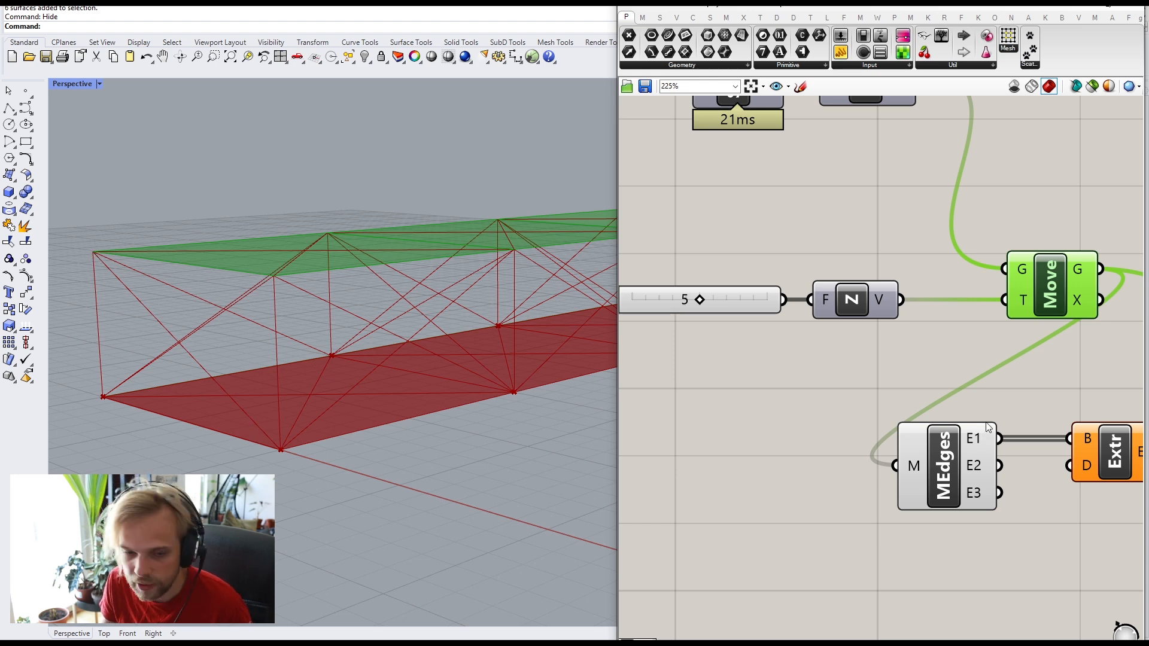
click(827, 287)
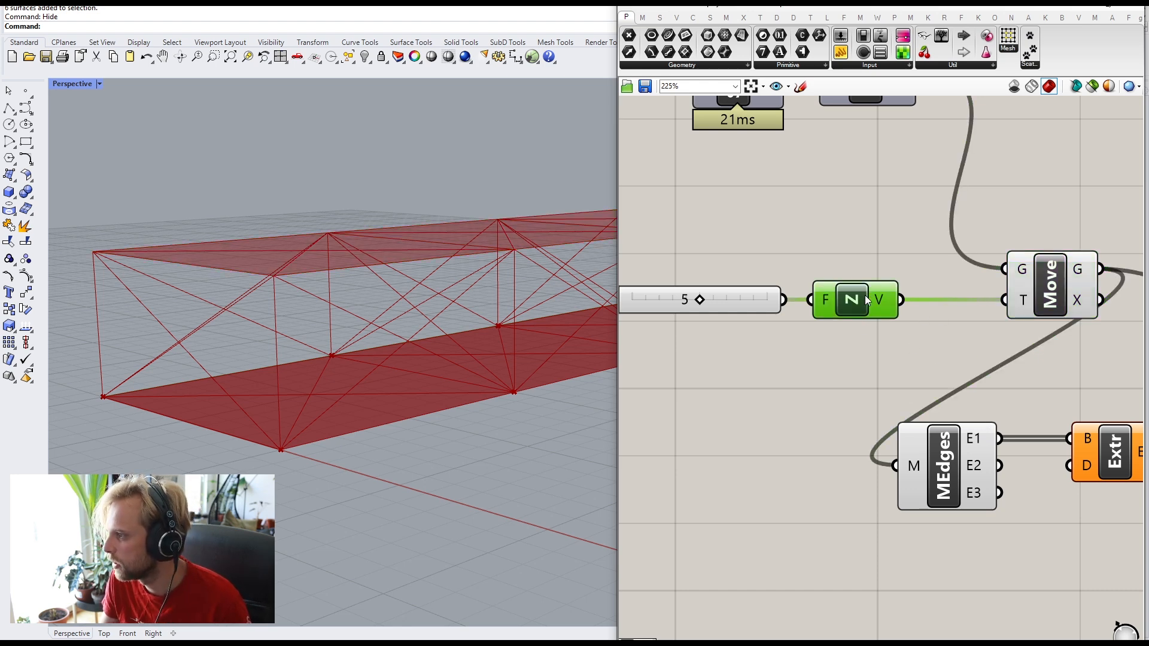
double_click(849, 372)
text(neg)
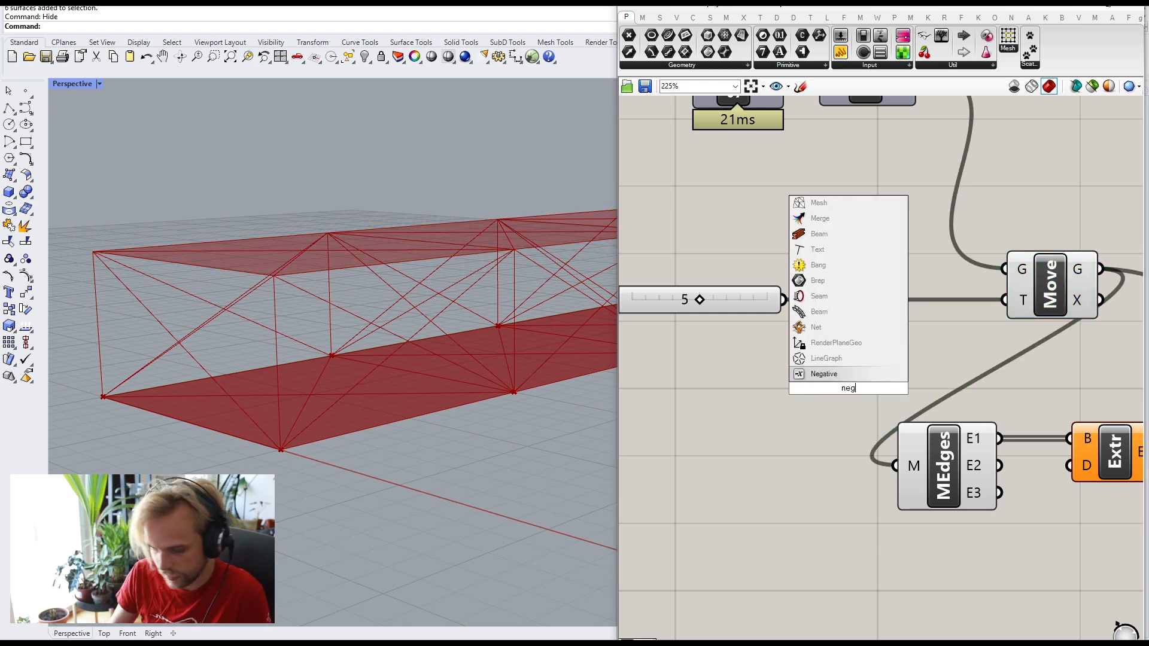
key(Return)
drag(901, 299, 804, 388)
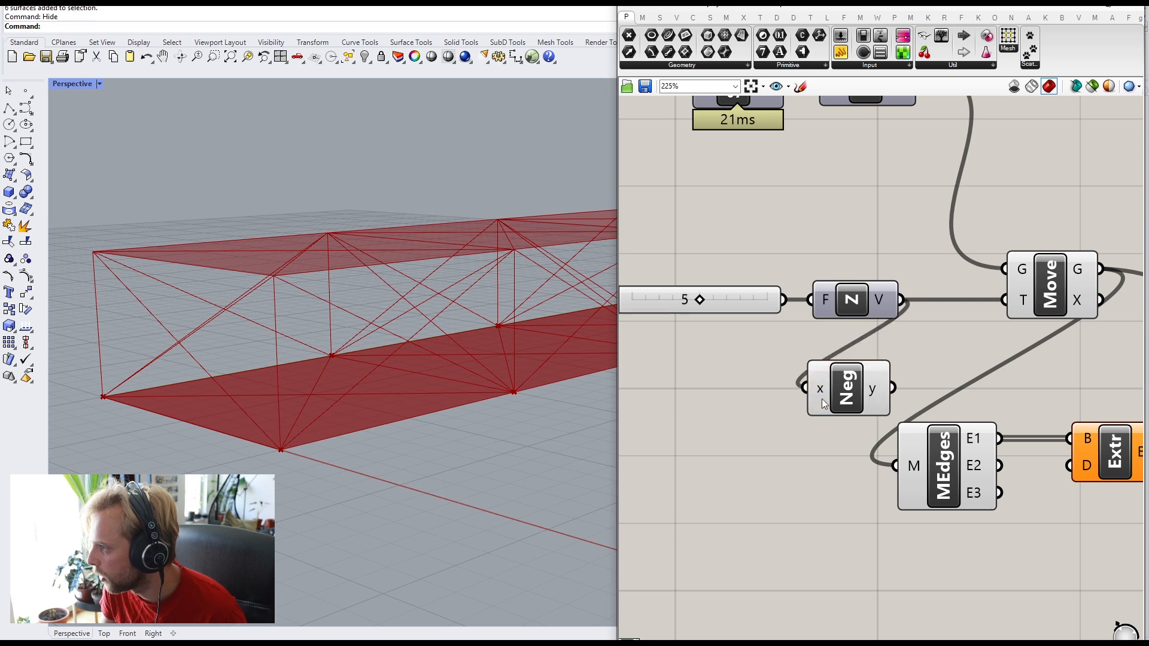
Step: Place Negative between Move and Mesh Edges, wire its y output into Extrude's D input and inspect the extruded side faces
click(847, 396)
scroll(879, 368, up, 2)
drag(887, 340, 982, 490)
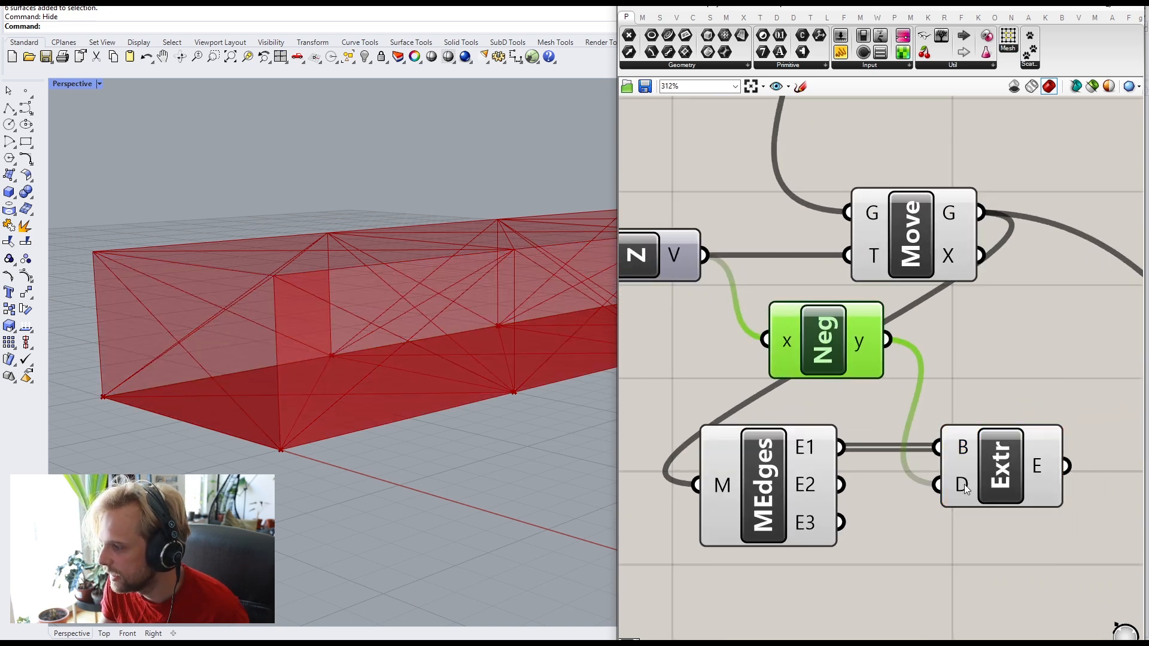
scroll(965, 484, down, 3)
click(993, 481)
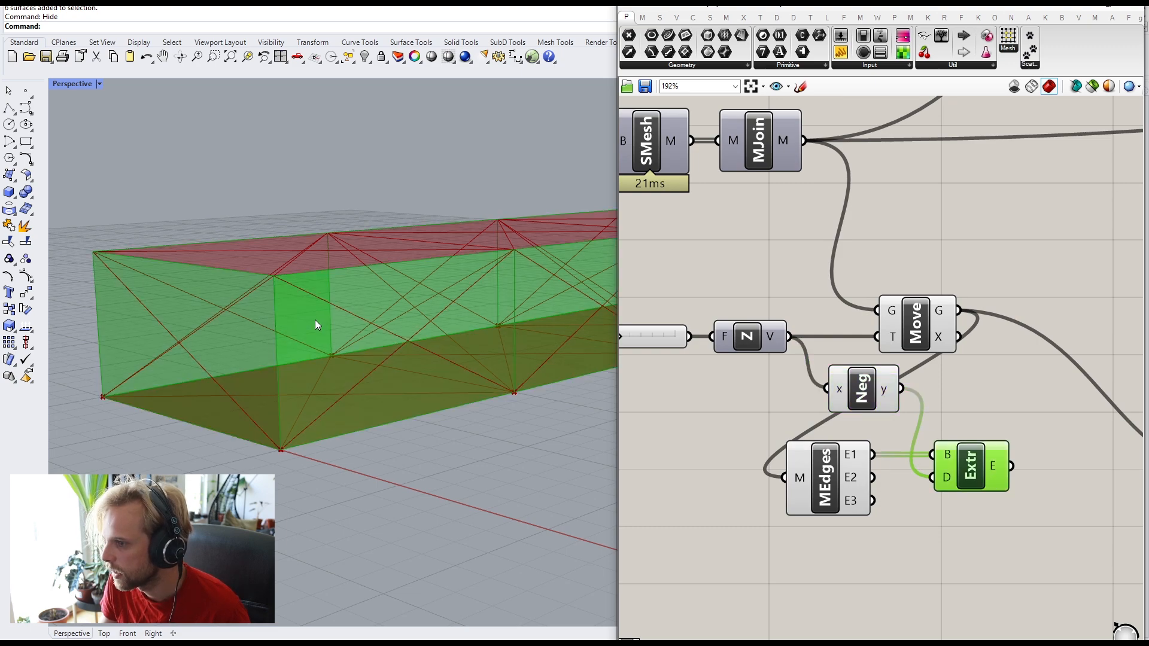
right_drag(316, 325, 365, 369)
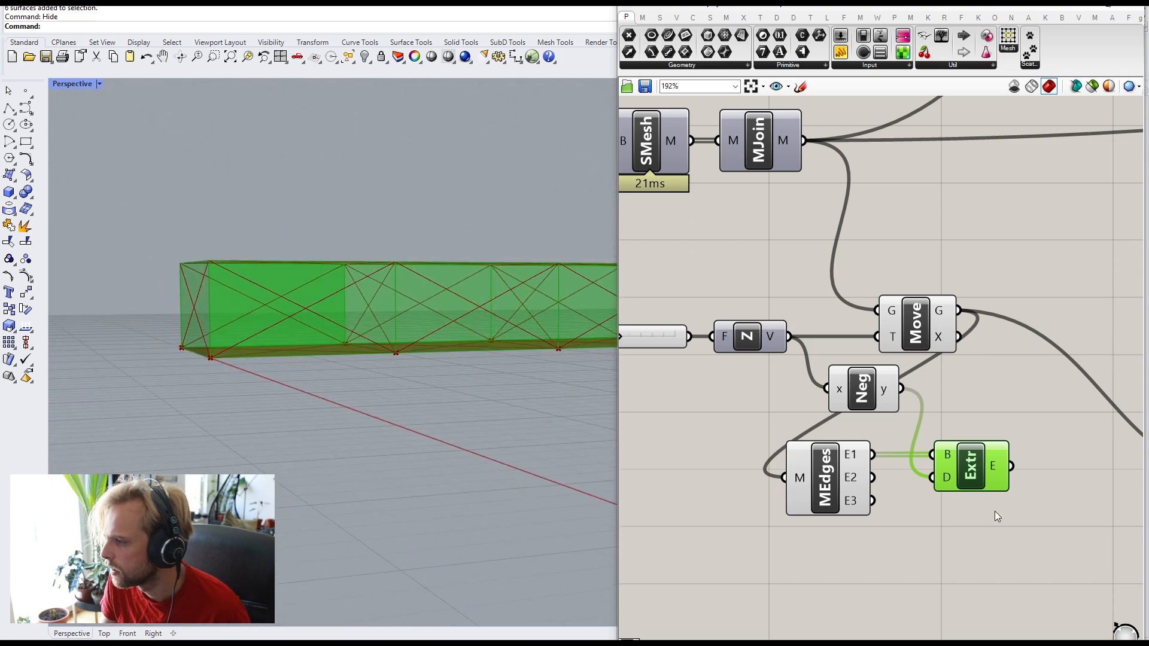
Step: Try baking the extruded side surfaces and deleting the truss's end surface, then undo both operations
right_click(974, 460)
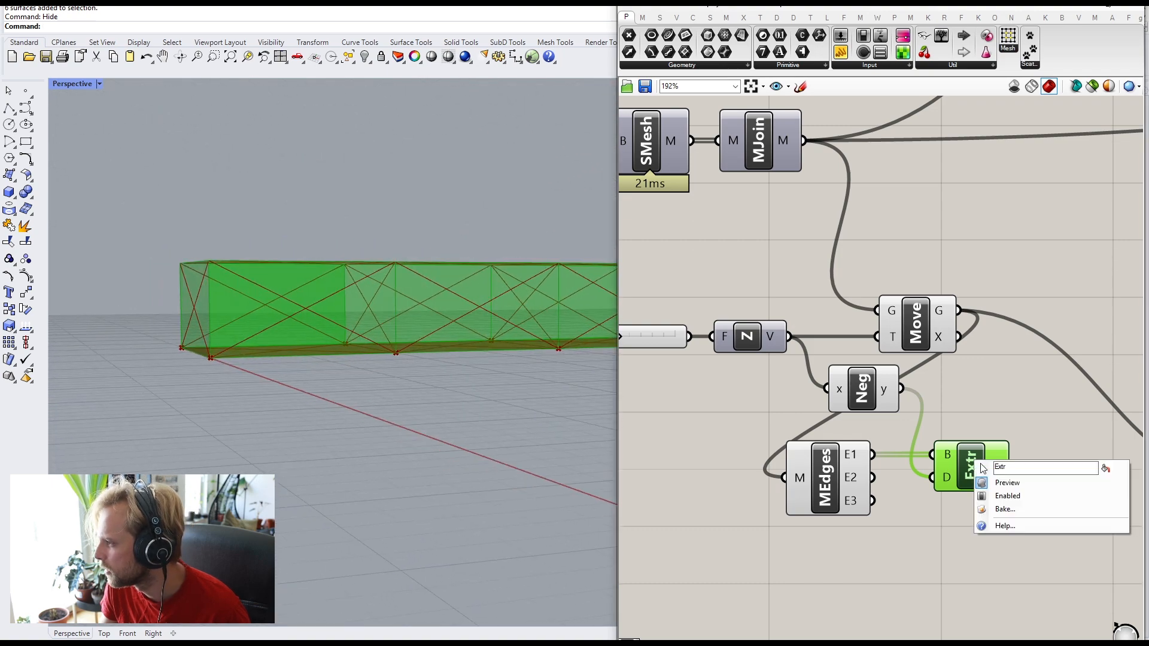
click(1018, 510)
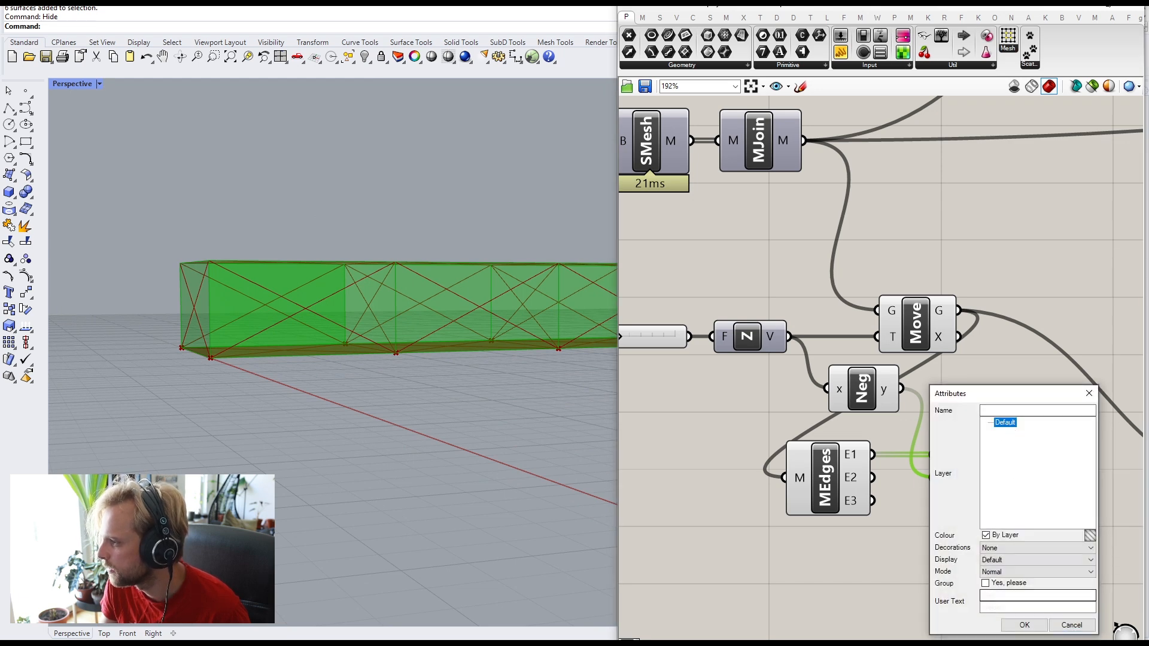
click(1024, 626)
click(178, 340)
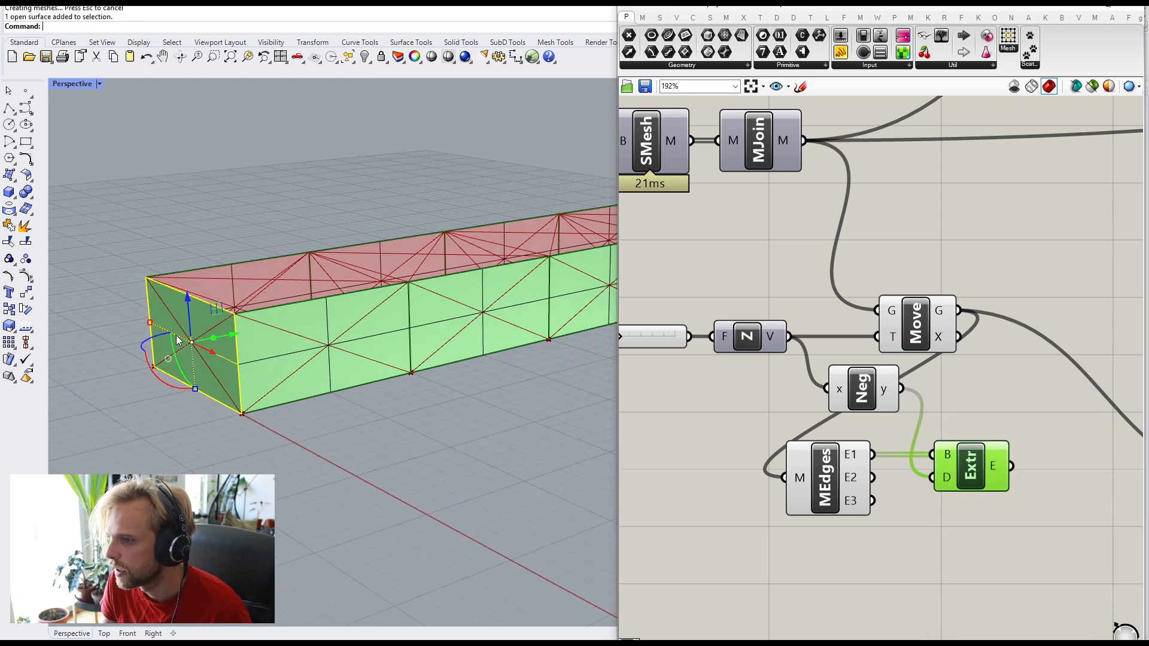
key(Delete)
right_drag(274, 333, 371, 309)
key(ctrl+z)
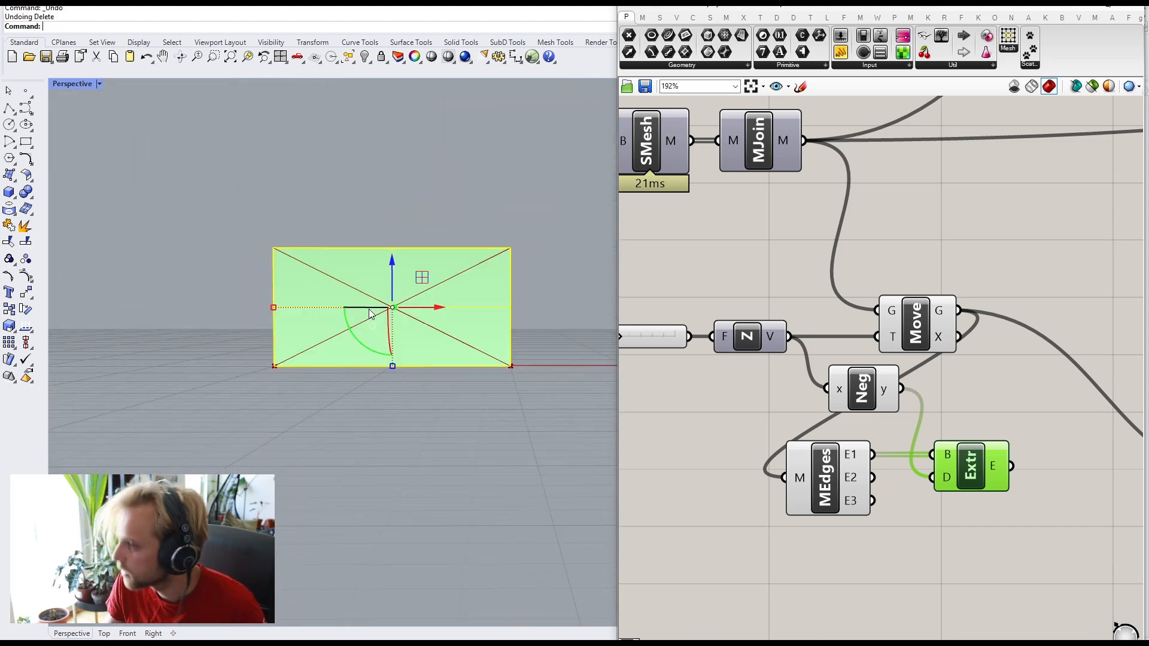
key(ctrl+z)
right_drag(221, 306, 318, 339)
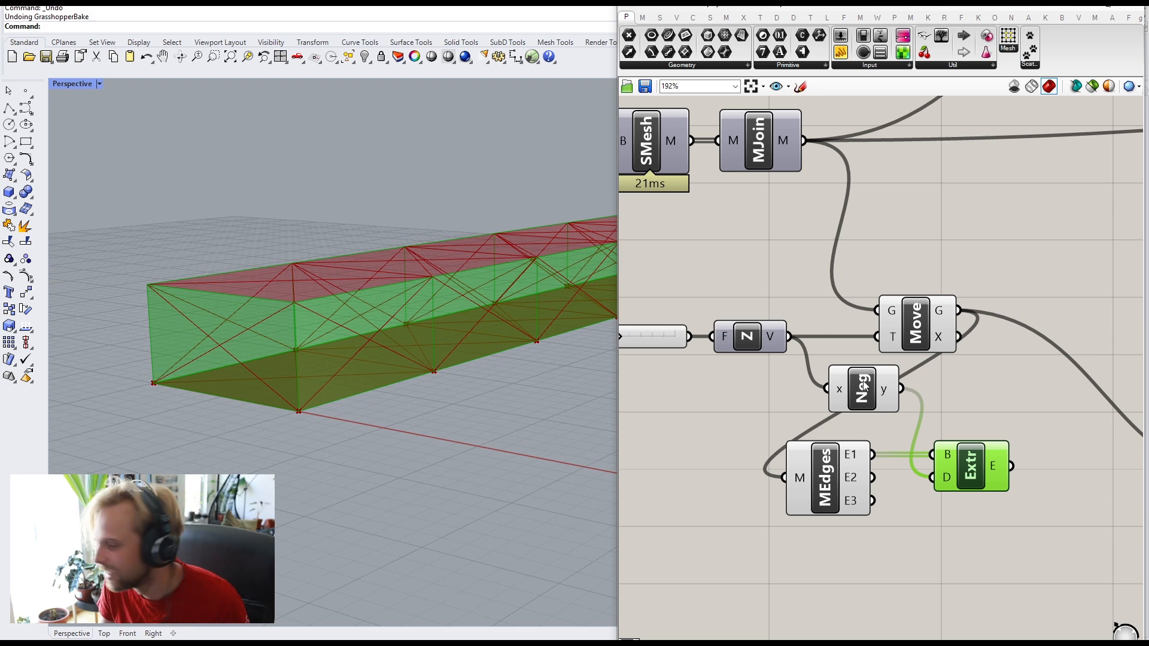
Step: Tidy the side-surface components, placing Negative below Mesh Edges and Extrude close beside Mesh Edges
right_drag(996, 509, 905, 458)
scroll(906, 459, down, 1)
drag(917, 474, 843, 408)
click(842, 354)
drag(788, 362, 860, 475)
drag(985, 505, 643, 280)
right_drag(758, 298, 850, 298)
scroll(854, 297, down, 2)
drag(993, 462, 689, 264)
drag(1000, 387, 905, 386)
Step: Add a Simple Mesh component beside Extrude and wire Extrude's E output into its B input
click(995, 418)
double_click(995, 418)
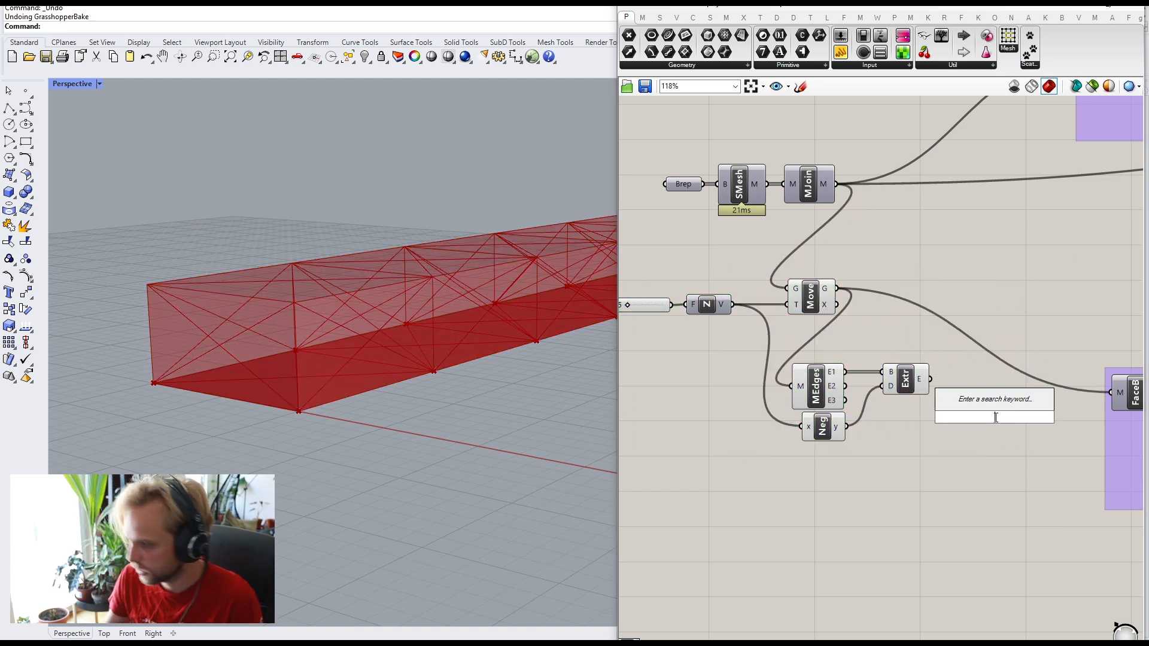
text(con)
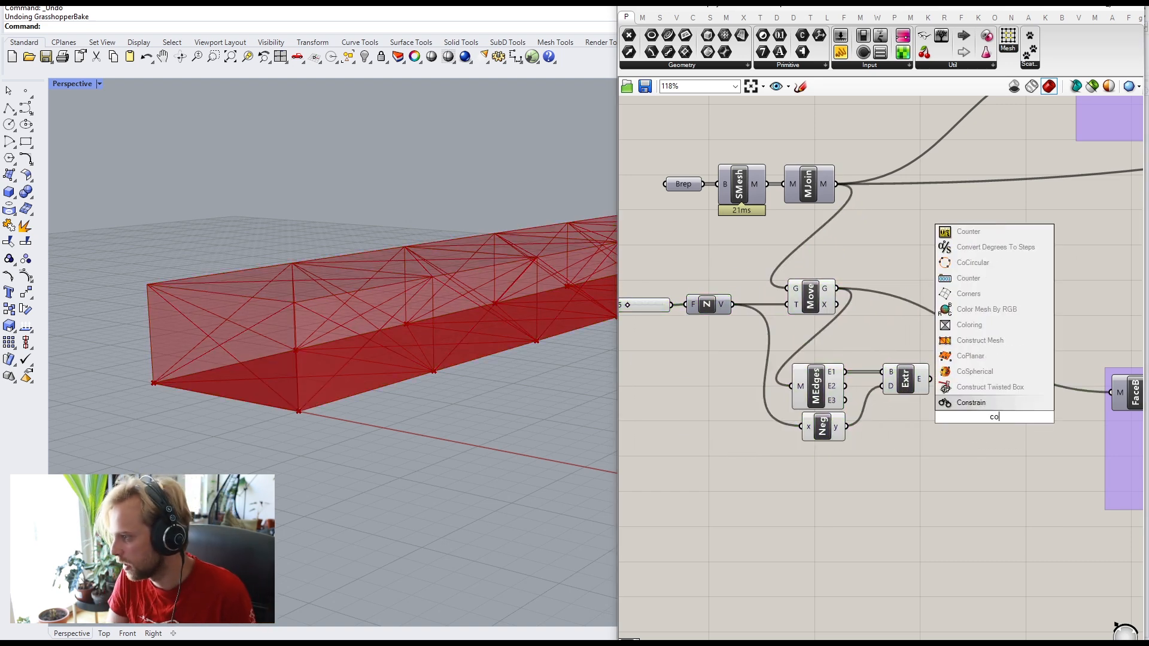
key(BackSpace)
key(BackSpace)
key(BackSpace)
text(simb)
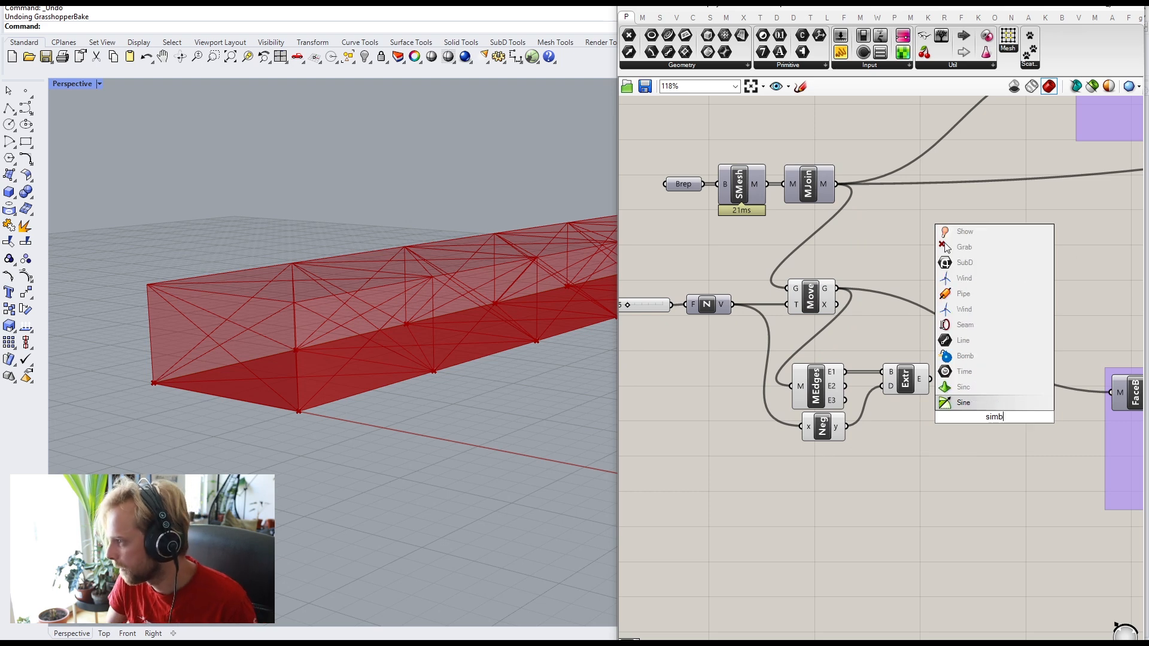
key(BackSpace)
key(BackSpace)
text(mple)
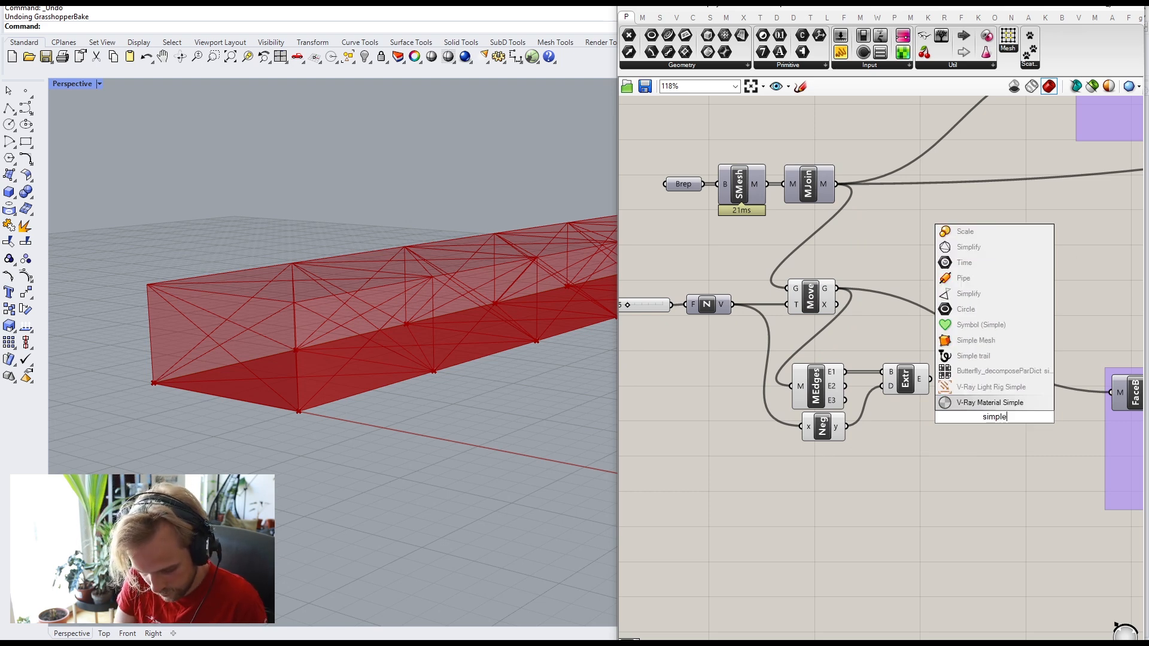
text( mesh)
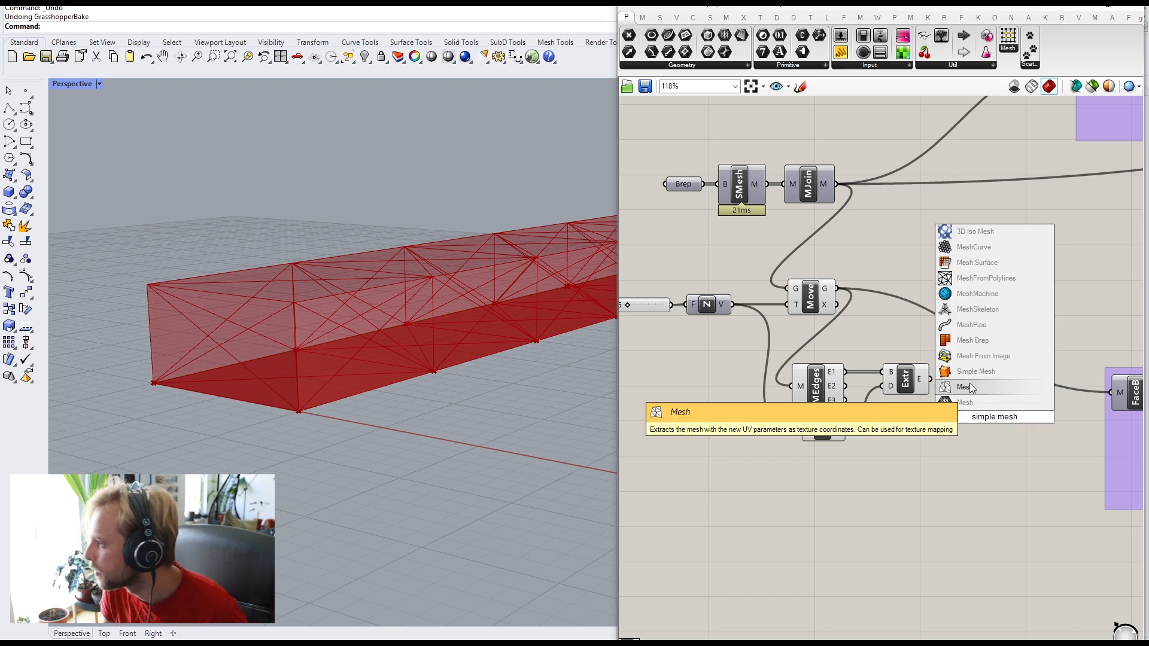
click(966, 372)
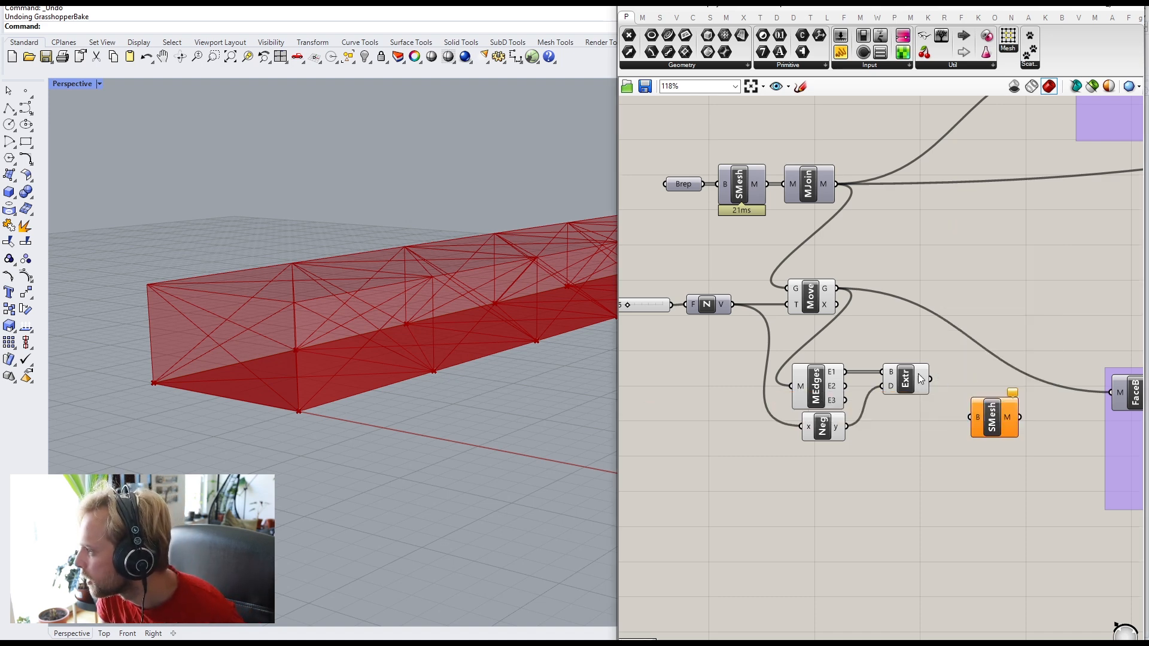
drag(927, 380, 971, 399)
click(999, 304)
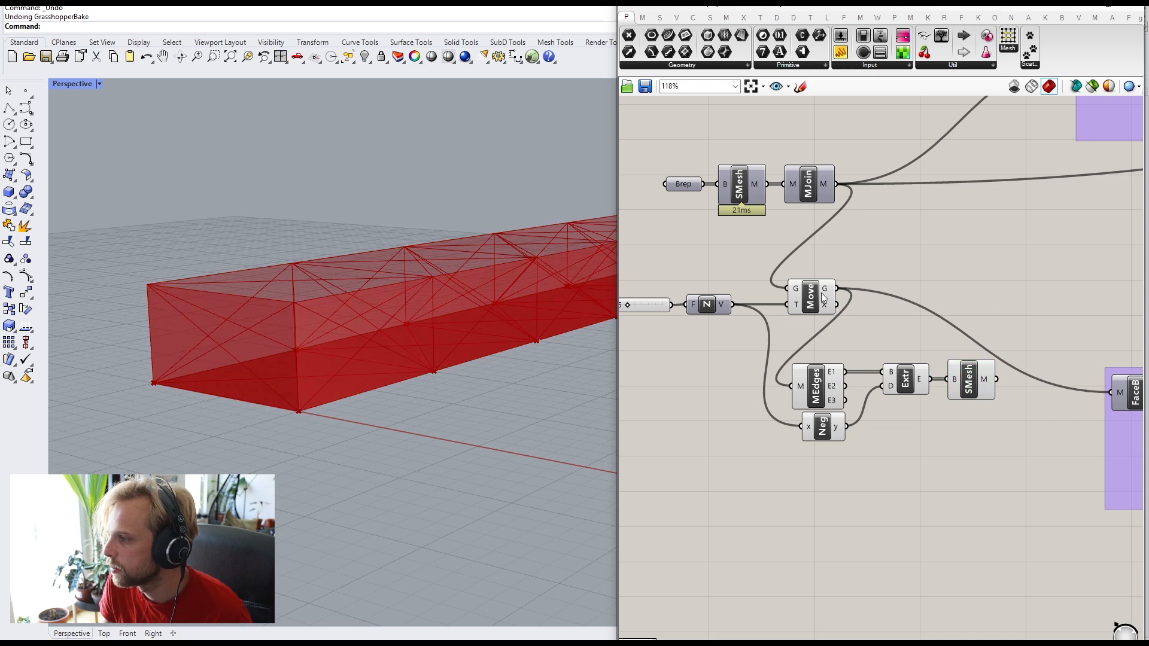
Step: Add a Mesh Join component in the free space above the new Simple Mesh
double_click(970, 287)
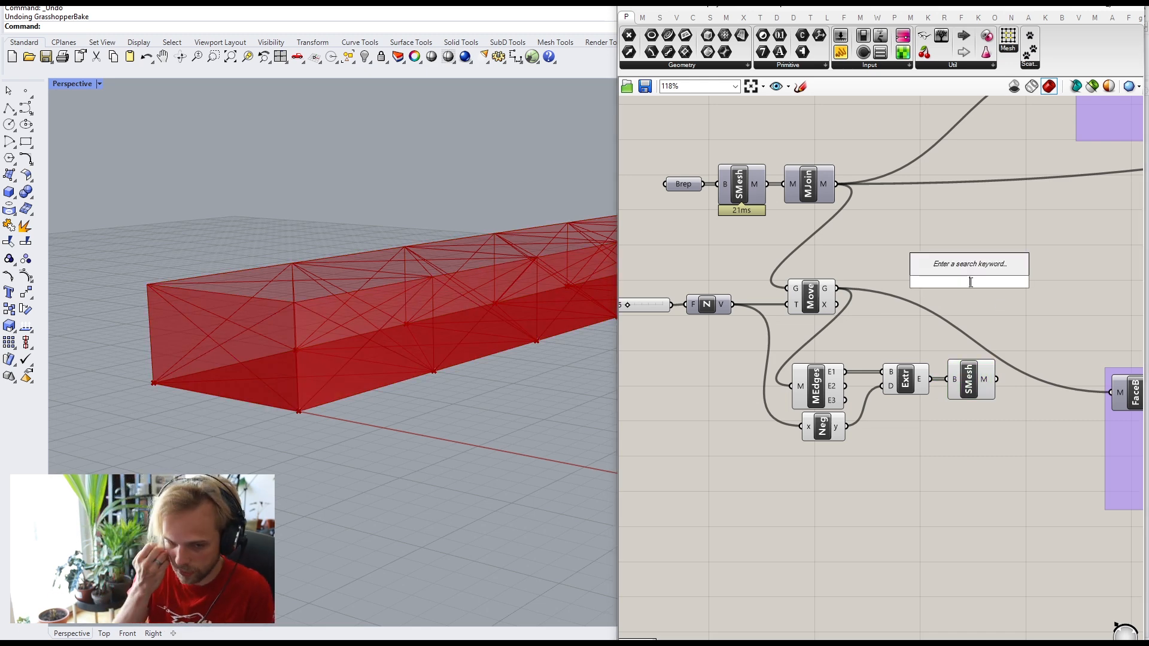
text(jo)
key(BackSpace)
key(BackSpace)
text(mesh)
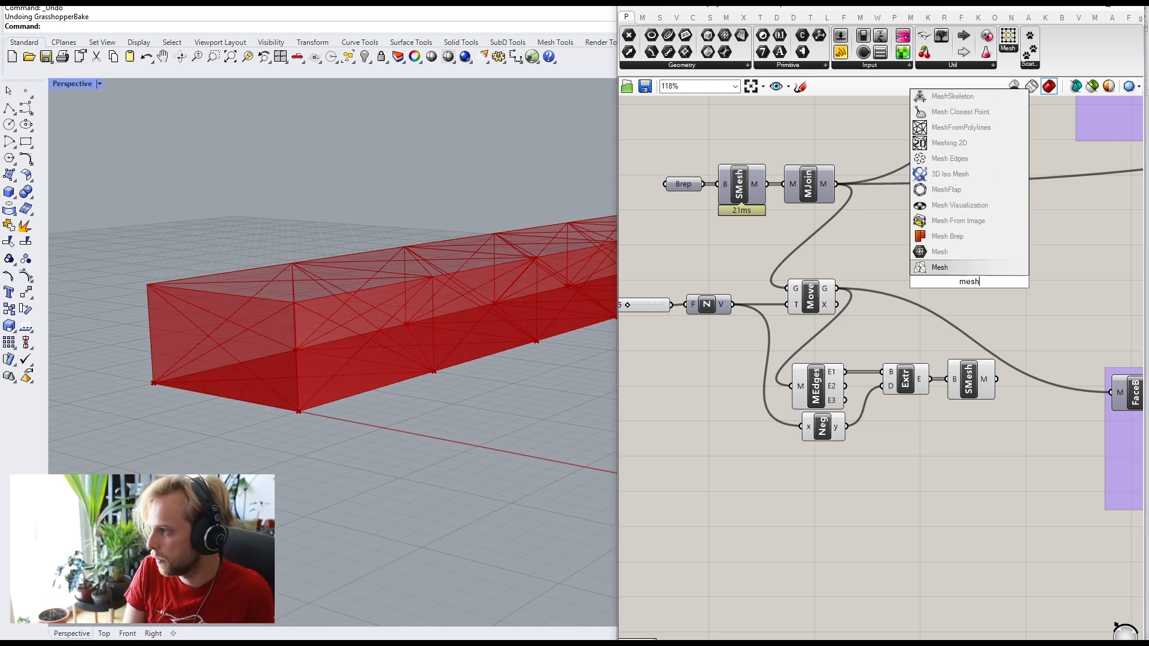
text( join)
key(Return)
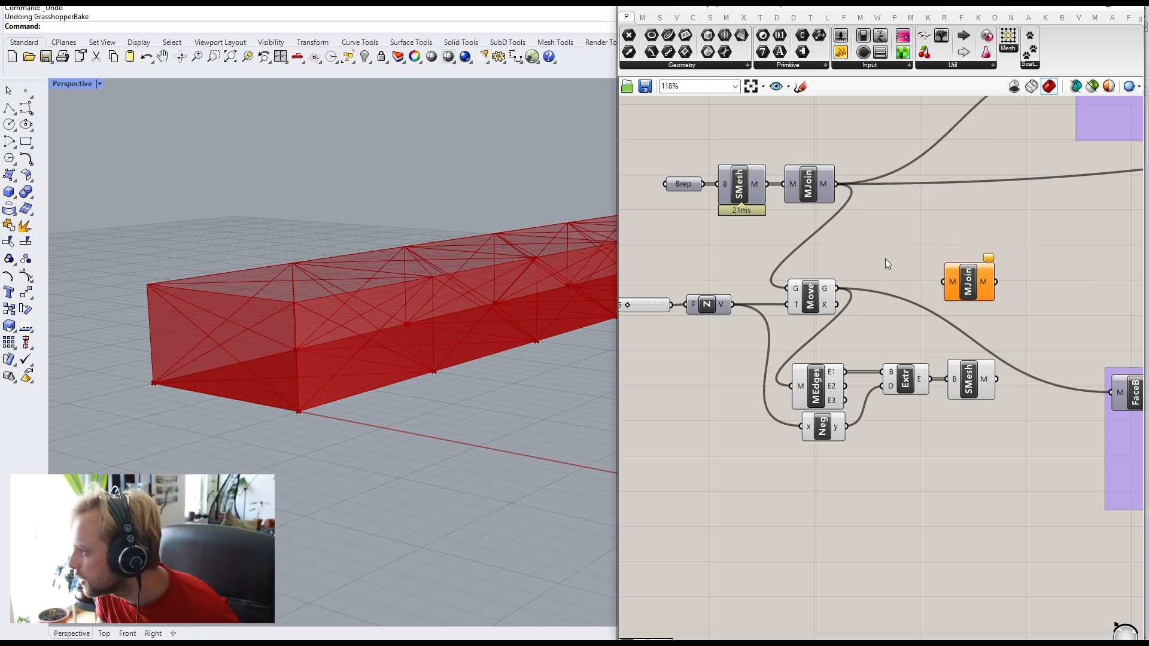
Step: Wire both Move's G output and the new Simple Mesh's M output into the new Mesh Join's M input
click(806, 301)
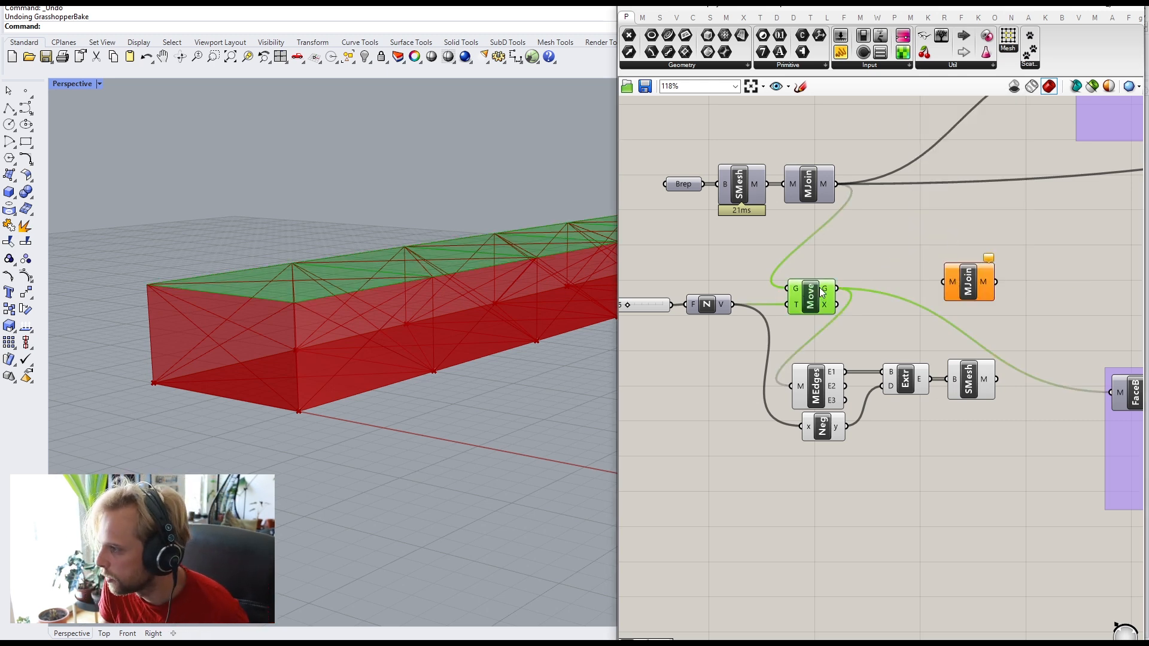
drag(842, 294, 1030, 301)
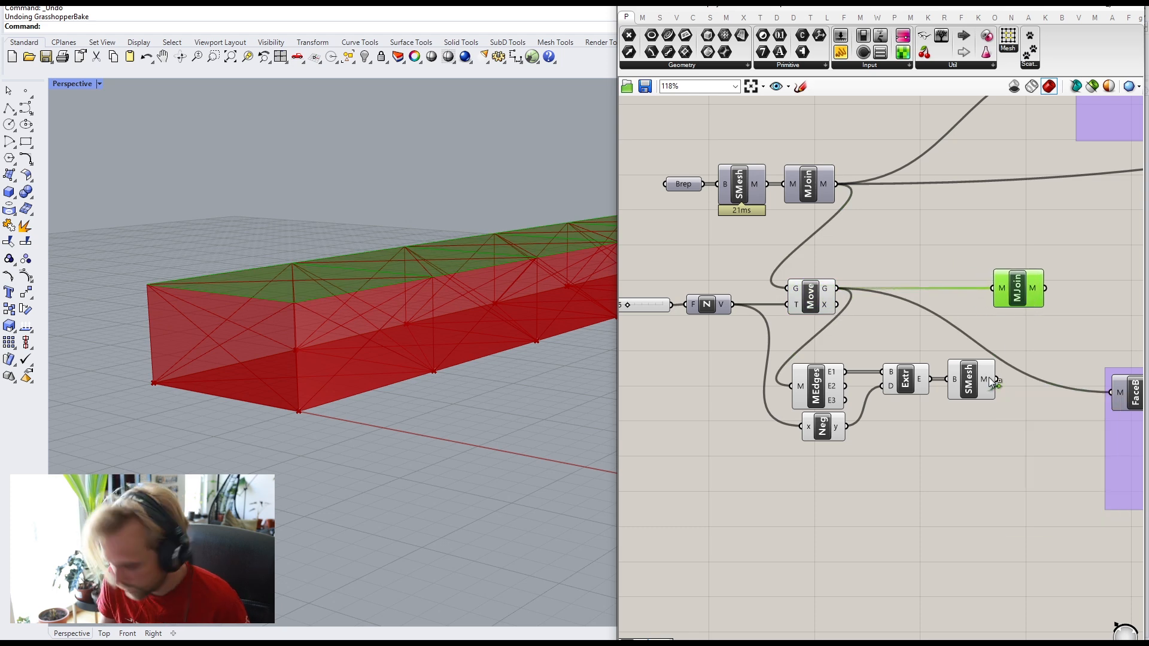
drag(989, 377, 990, 290)
drag(1022, 294, 1030, 300)
click(1039, 324)
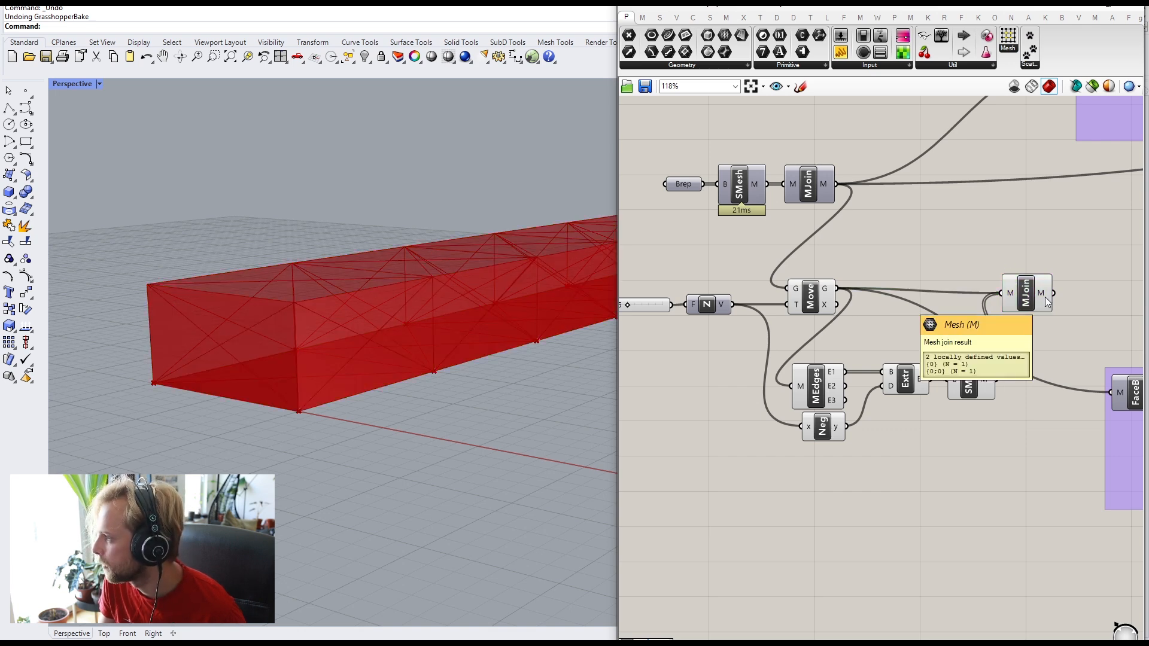
Step: Flatten the M input of the new Mesh Join component and nudge the component into place
right_click(1009, 296)
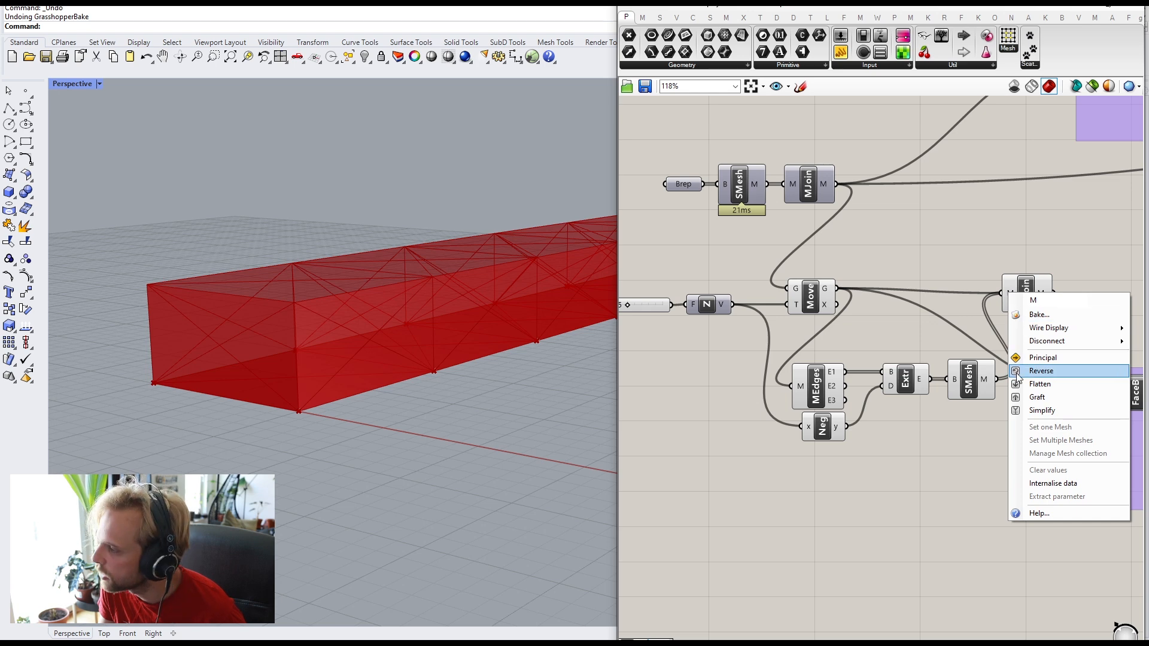
click(1036, 384)
click(1037, 282)
click(982, 446)
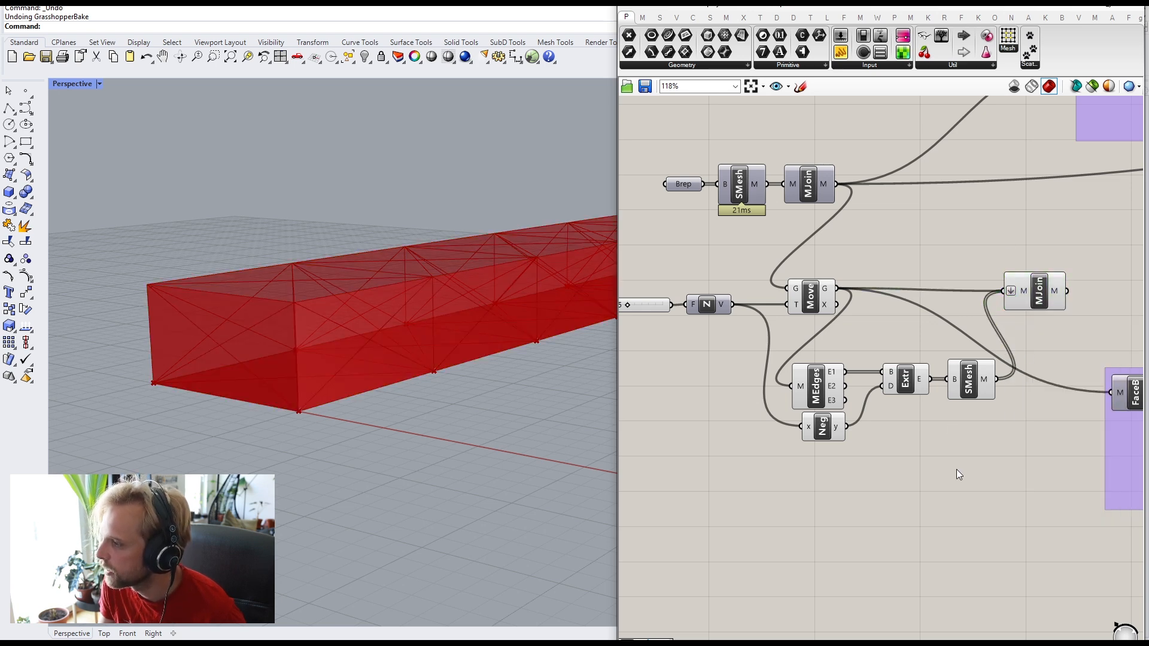
Step: Turn off the preview of Move, Mesh Edges, Negative, Extrude and the side-surface Simple Mesh
drag(975, 513, 784, 289)
middle_click(784, 290)
click(828, 246)
click(933, 233)
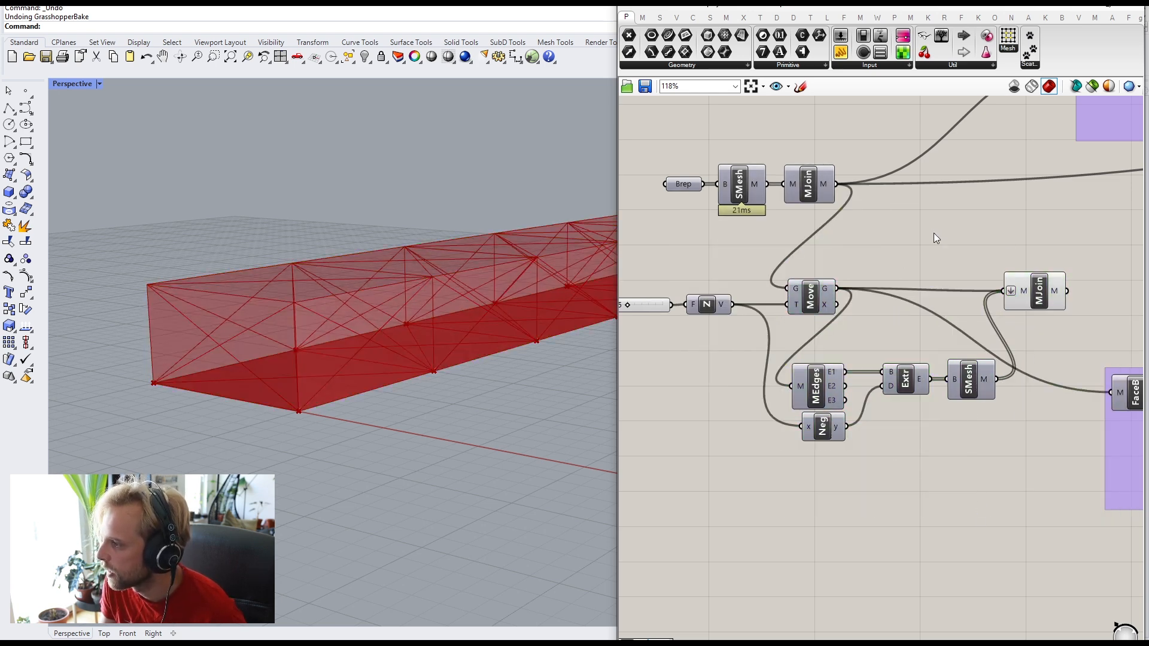
Step: Wire the new Mesh Join's M output into the Show component as an additional input
scroll(952, 311, down, 2)
scroll(1025, 295, up, 4)
right_drag(1020, 284, 855, 328)
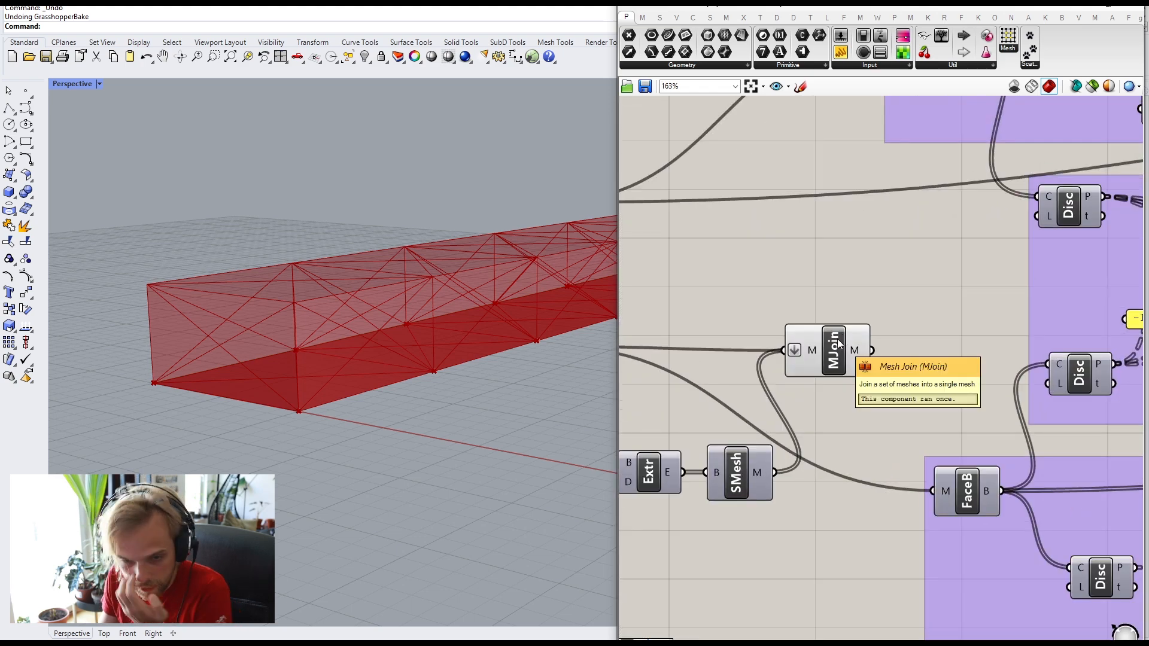
scroll(779, 368, down, 6)
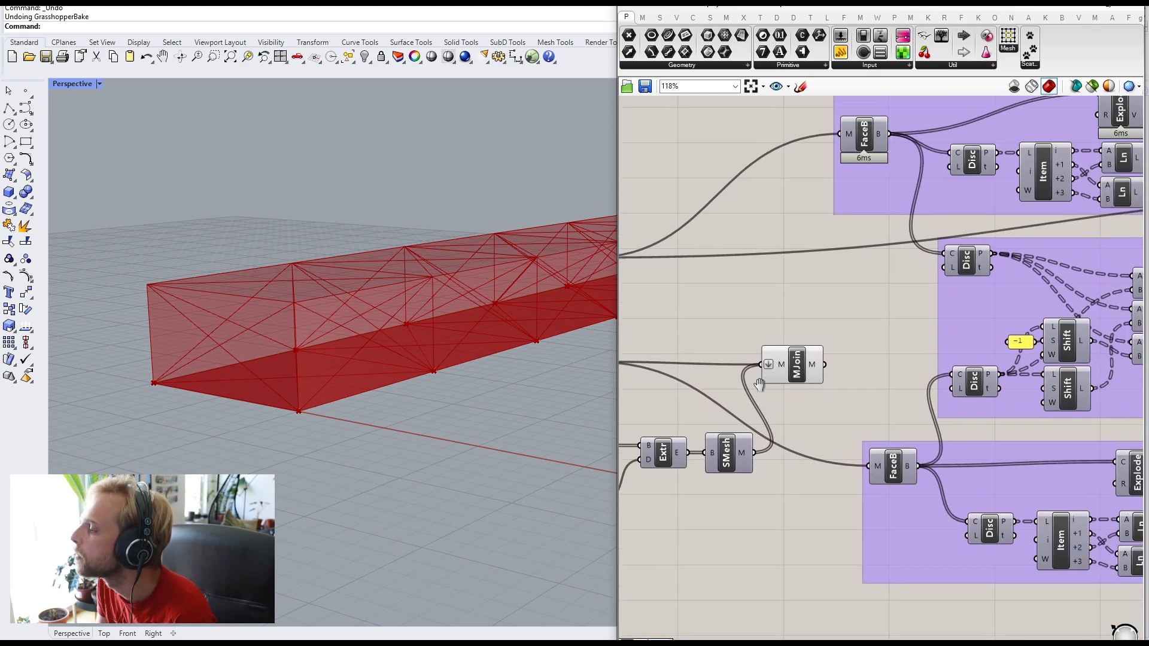
scroll(1018, 317, up, 1)
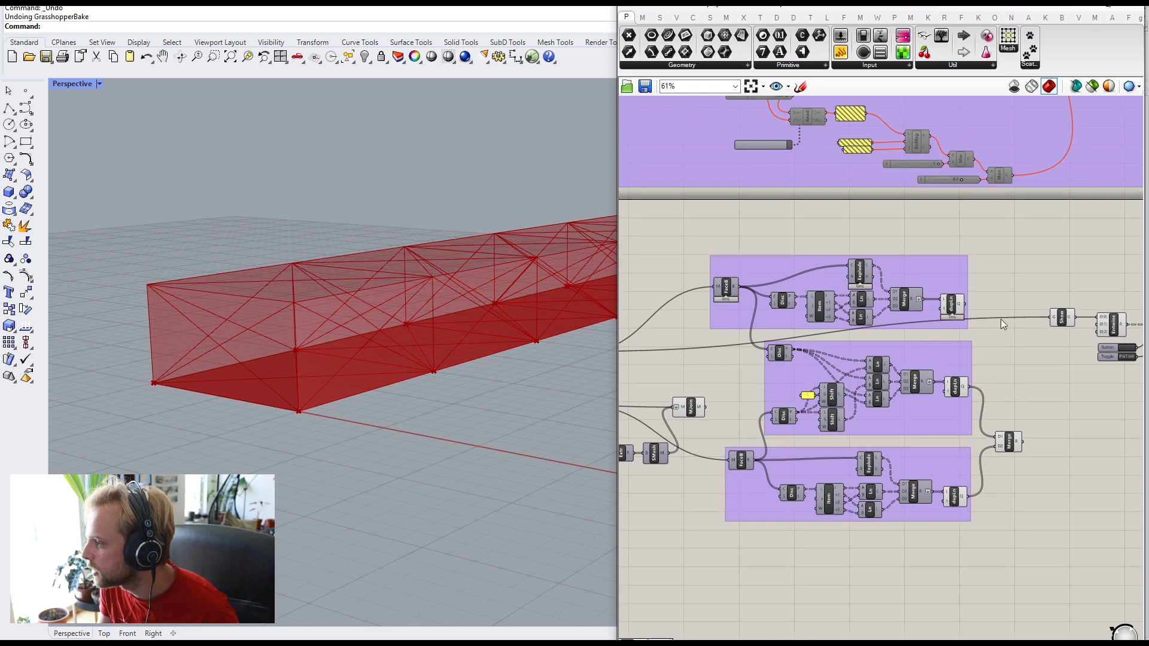
scroll(1068, 321, up, 4)
scroll(1041, 322, down, 3)
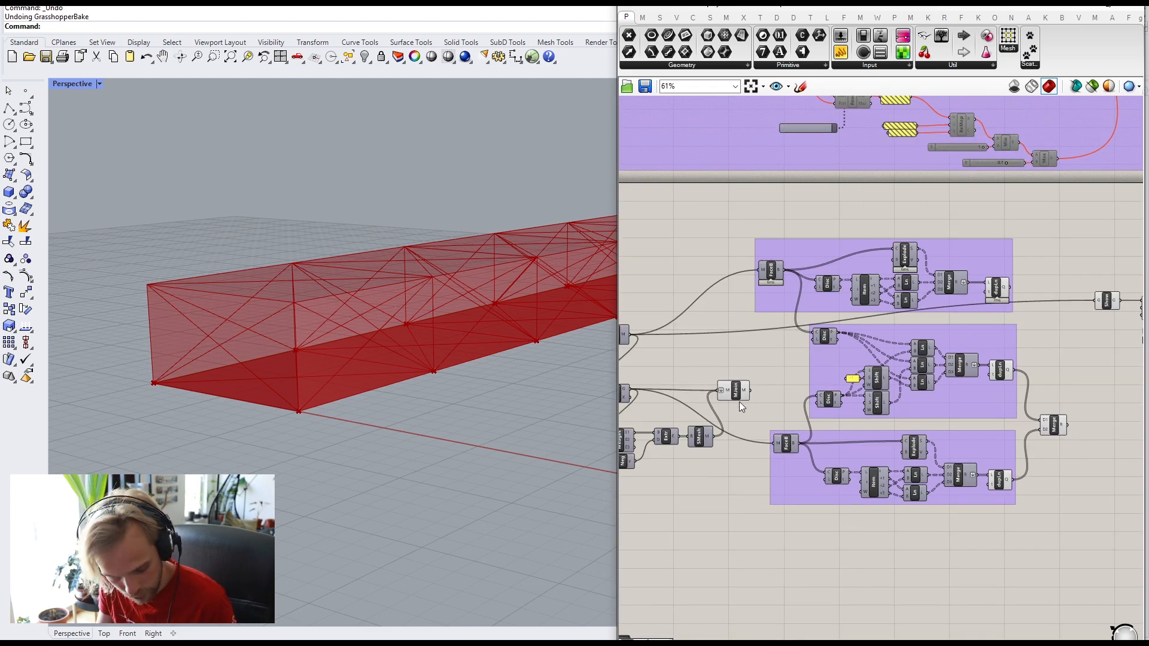
drag(750, 391, 1098, 301)
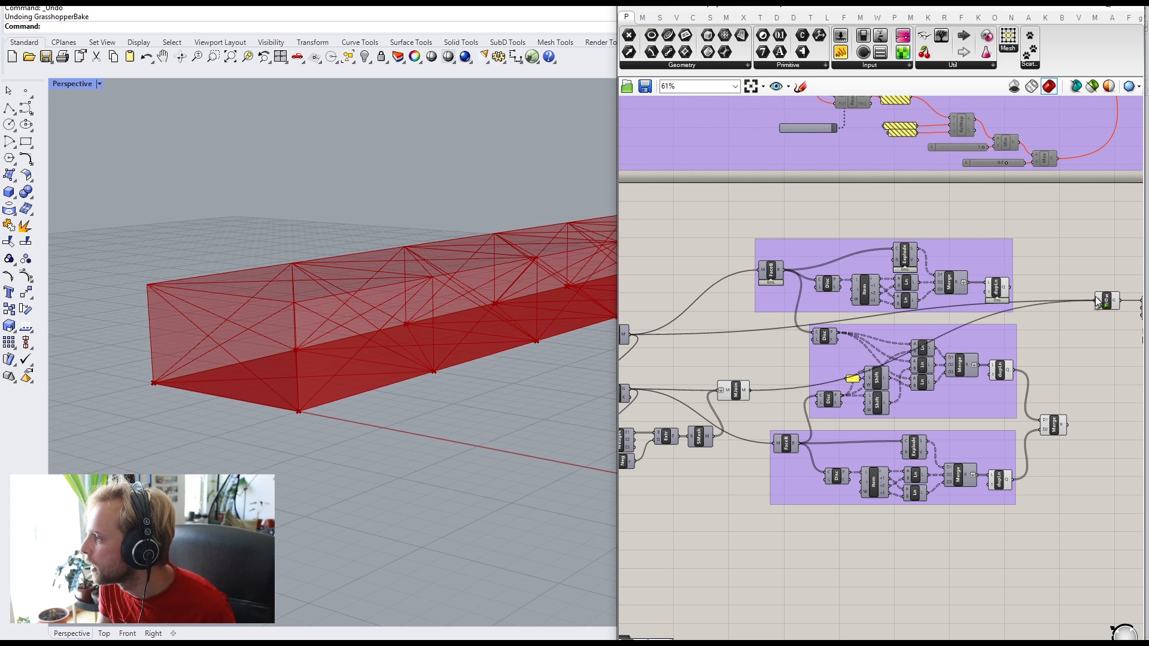
scroll(958, 345, down, 2)
scroll(801, 449, up, 2)
Step: Turn off the preview of the new Mesh Join together with the connected height, move and side-surface components
right_drag(801, 450, 871, 451)
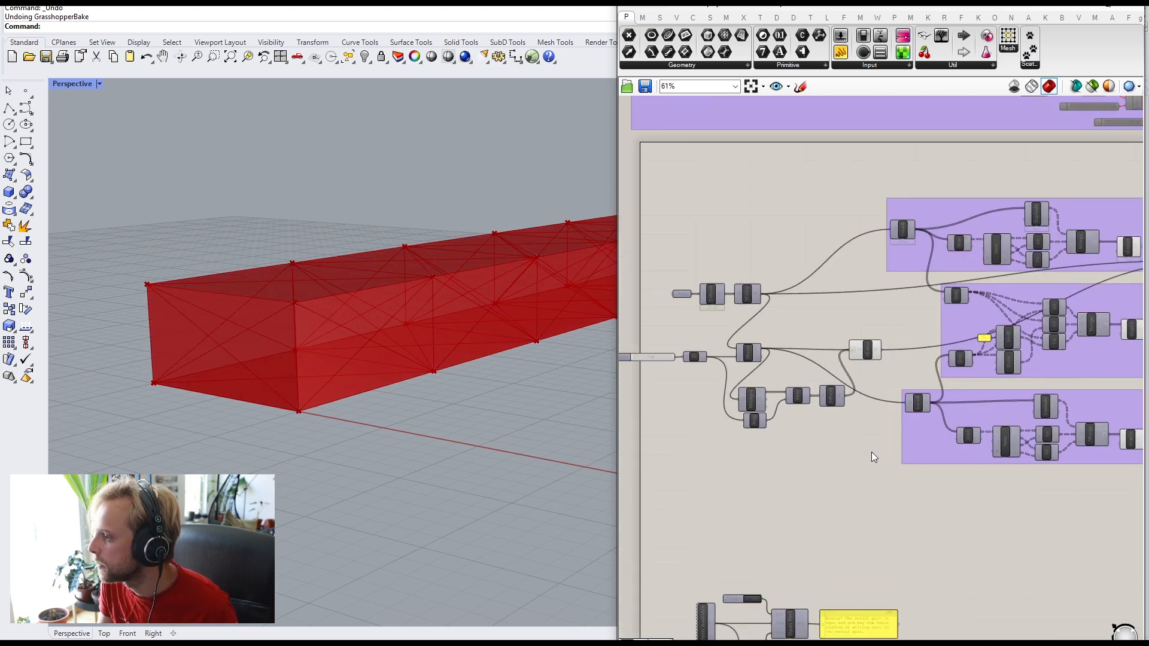
drag(883, 462, 630, 318)
middle_click(726, 336)
click(764, 301)
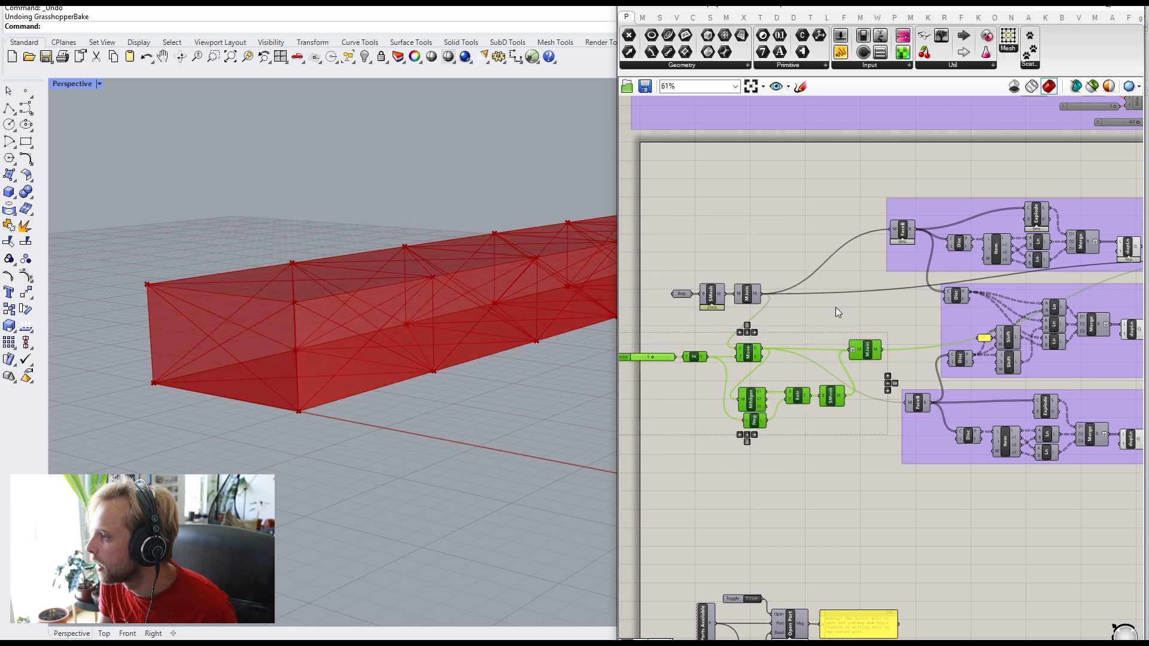
click(836, 309)
Step: Move the side-surface component group up and right, and shift the Brep, Simple Mesh and Mesh Join source components left
drag(873, 459, 648, 345)
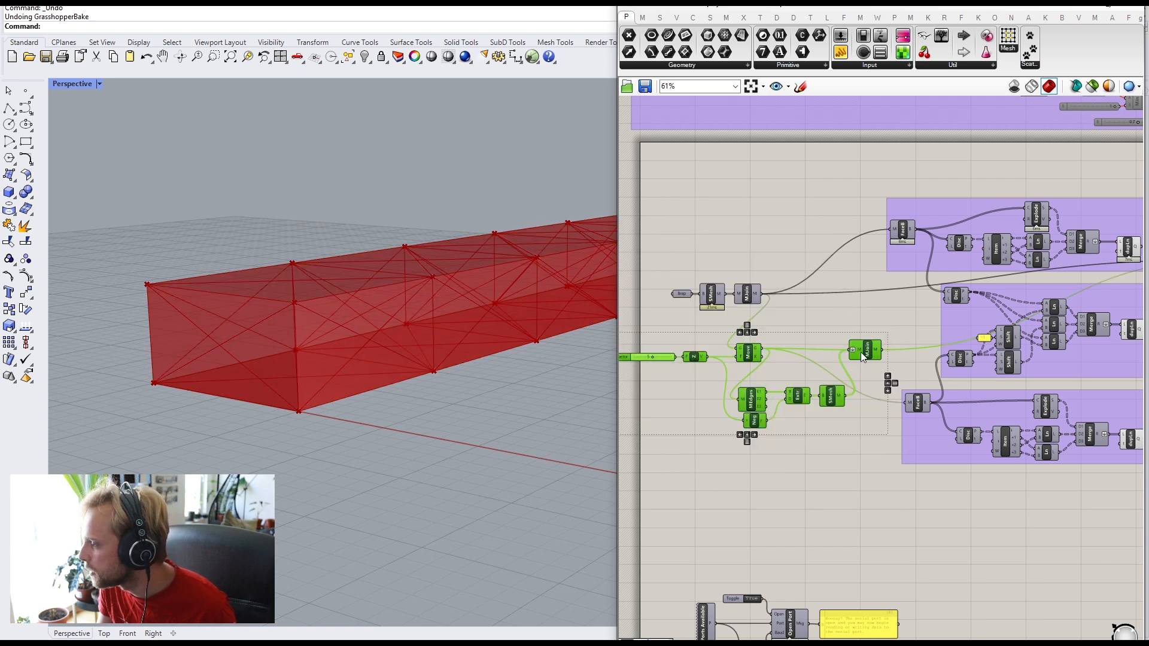
drag(861, 352, 875, 327)
click(791, 249)
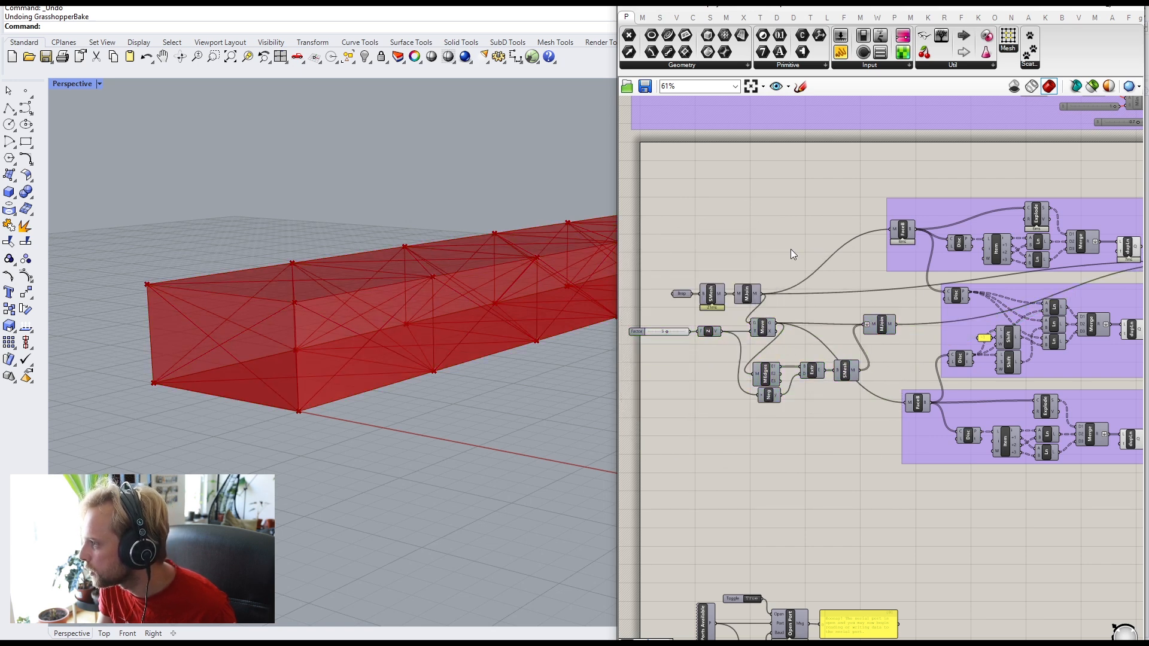
drag(746, 305, 674, 241)
drag(748, 294, 698, 290)
click(739, 243)
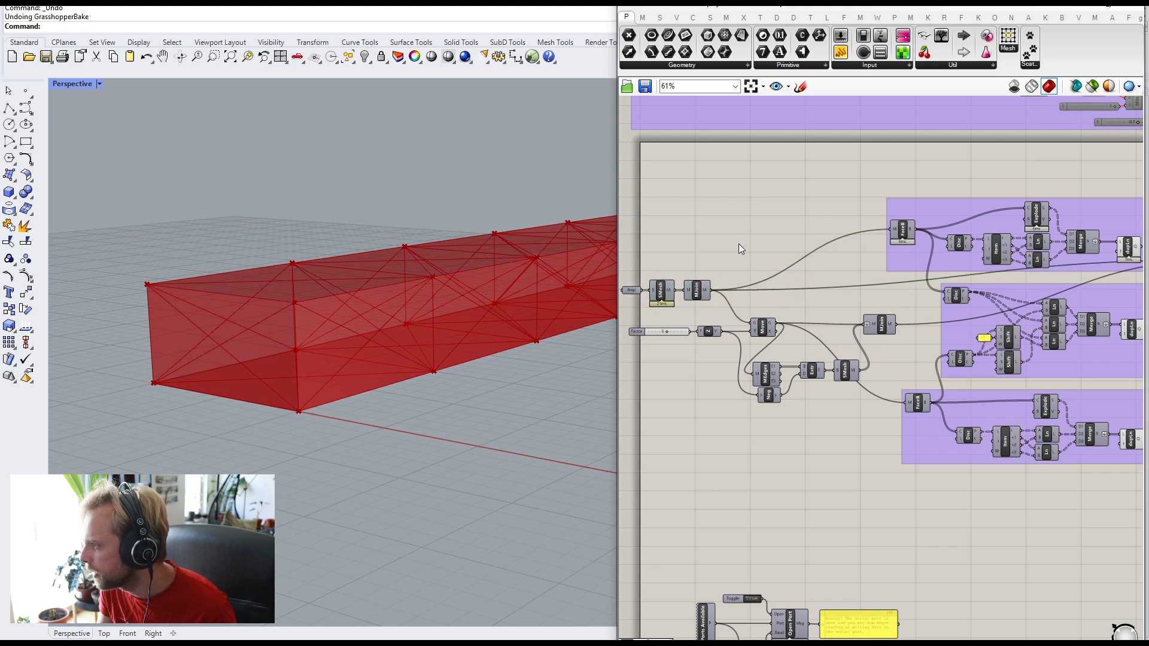
Step: Nudge Show closer to Entwine and turn off the preview of Show, Entwine and the Solver
scroll(739, 243, down, 3)
right_drag(989, 259, 848, 294)
scroll(849, 293, up, 5)
mouse_move(837, 313)
mouse_down()
mouse_move(856, 308)
mouse_move(850, 318)
mouse_up()
right_drag(957, 355, 857, 344)
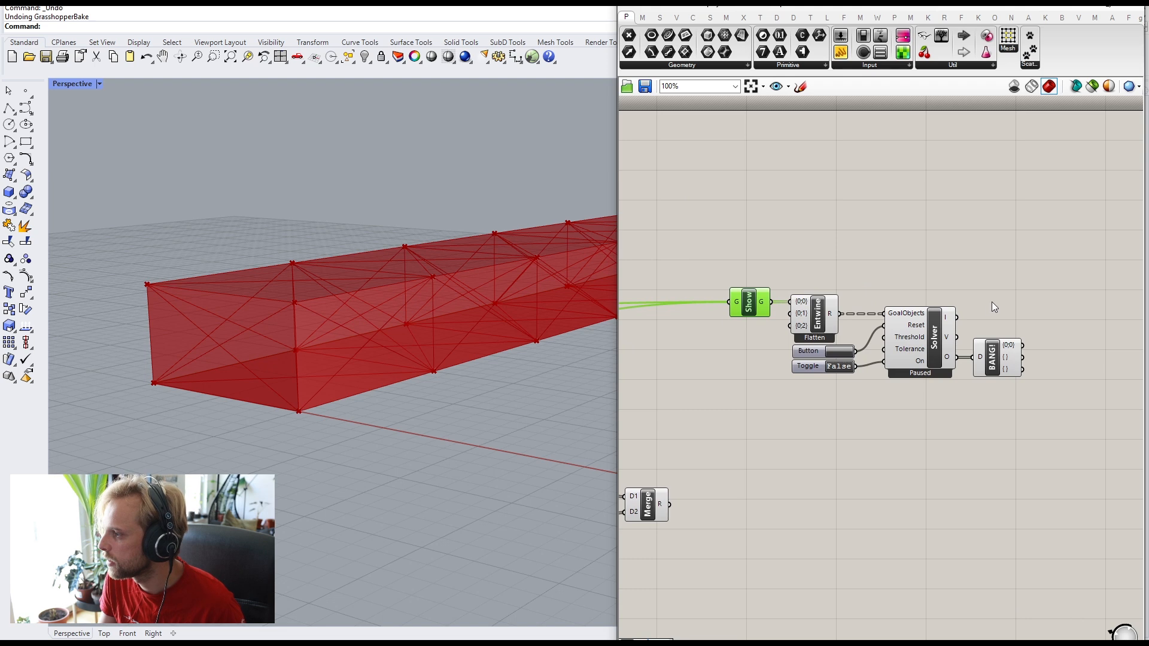
drag(923, 415, 721, 248)
middle_click(722, 250)
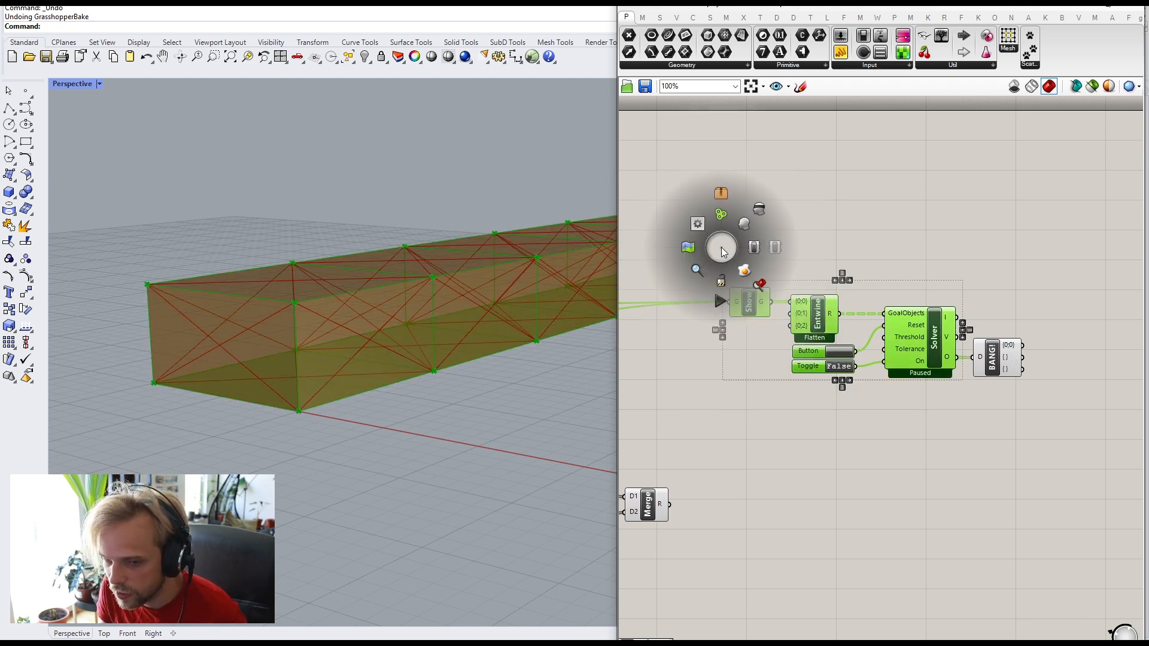
drag(842, 191, 847, 193)
scroll(985, 382, up, 4)
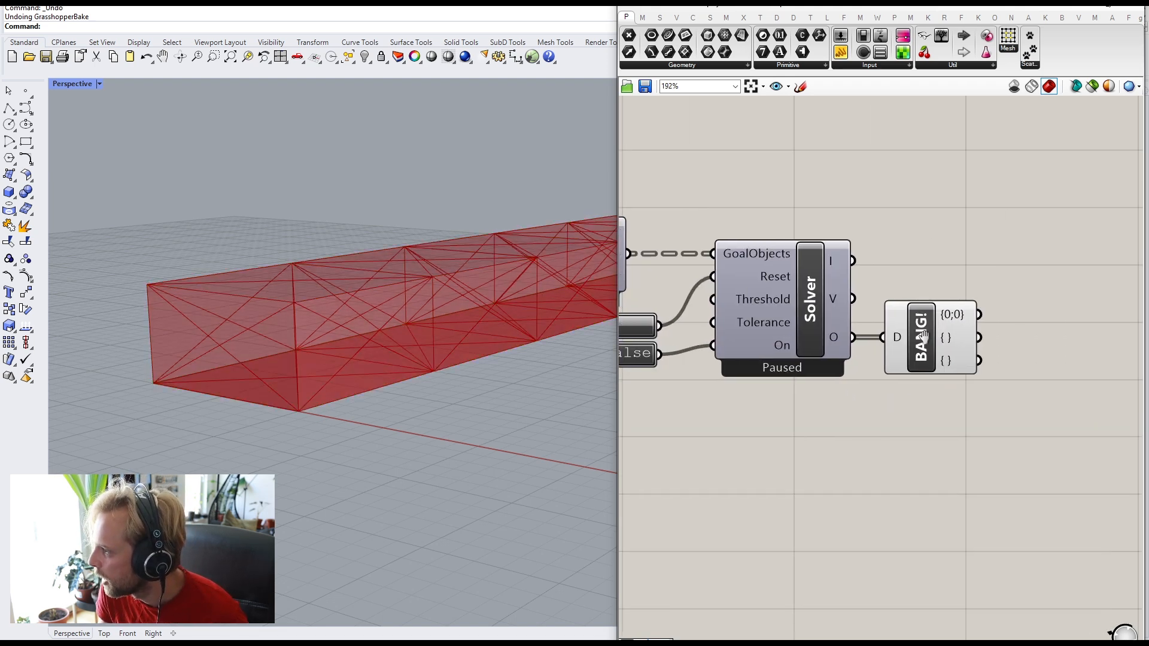
mouse_move(891, 326)
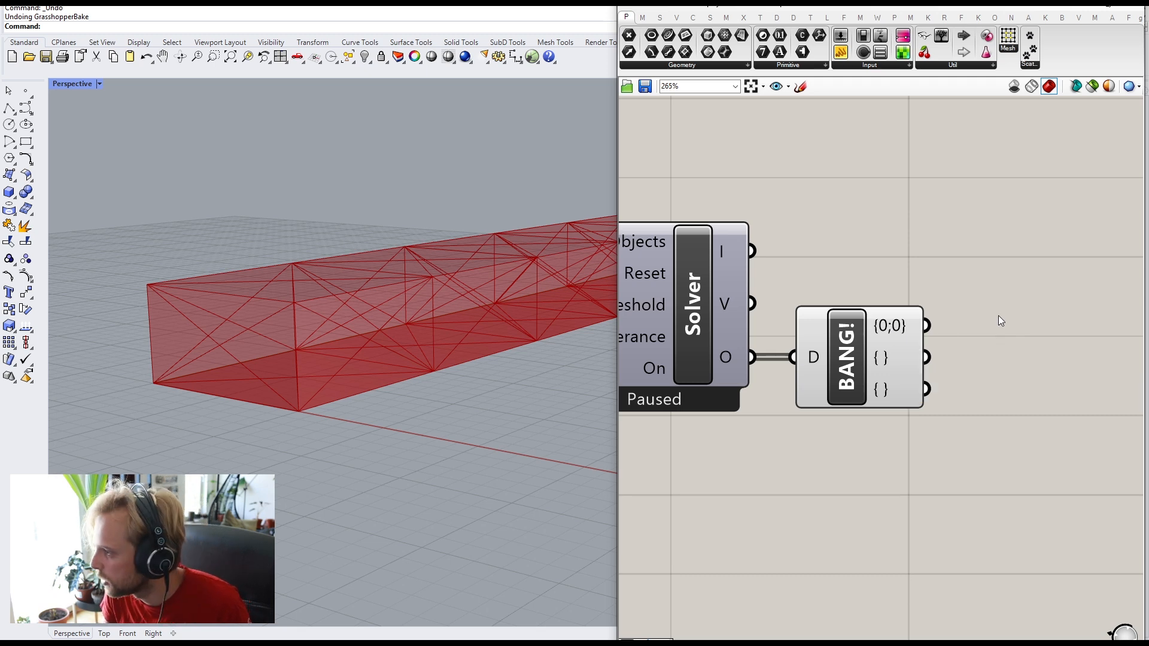
Step: Add a List Item component fed by the BANG! component's {0;0} output and give it a second output, +1
right_drag(999, 314, 894, 311)
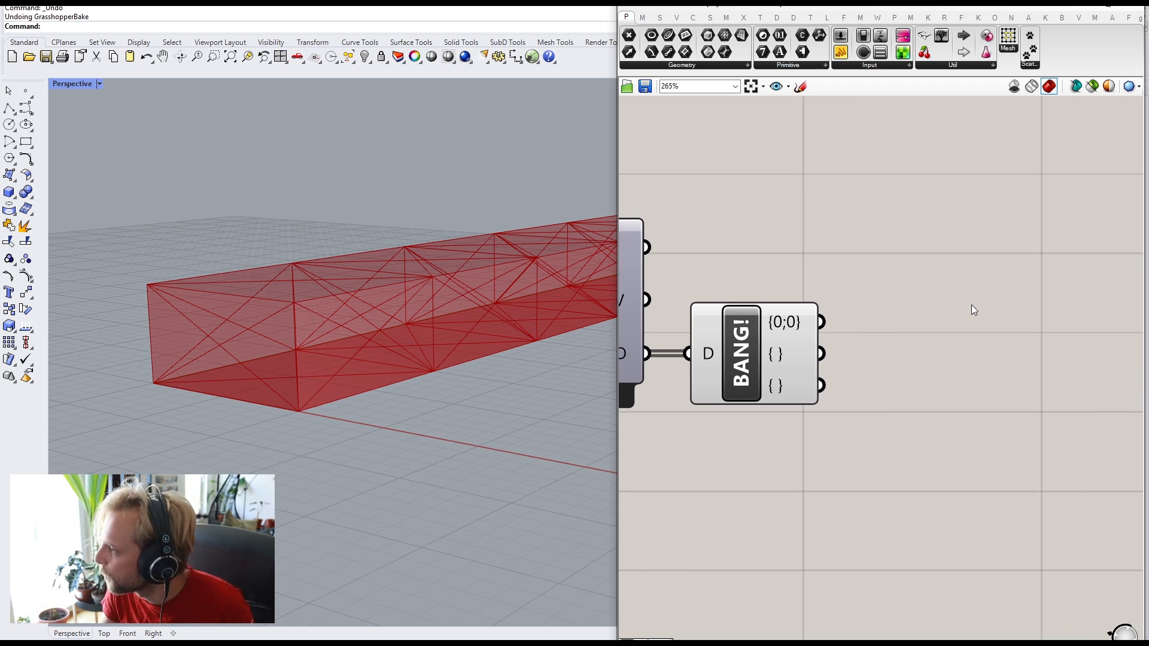
double_click(972, 305)
text(list item)
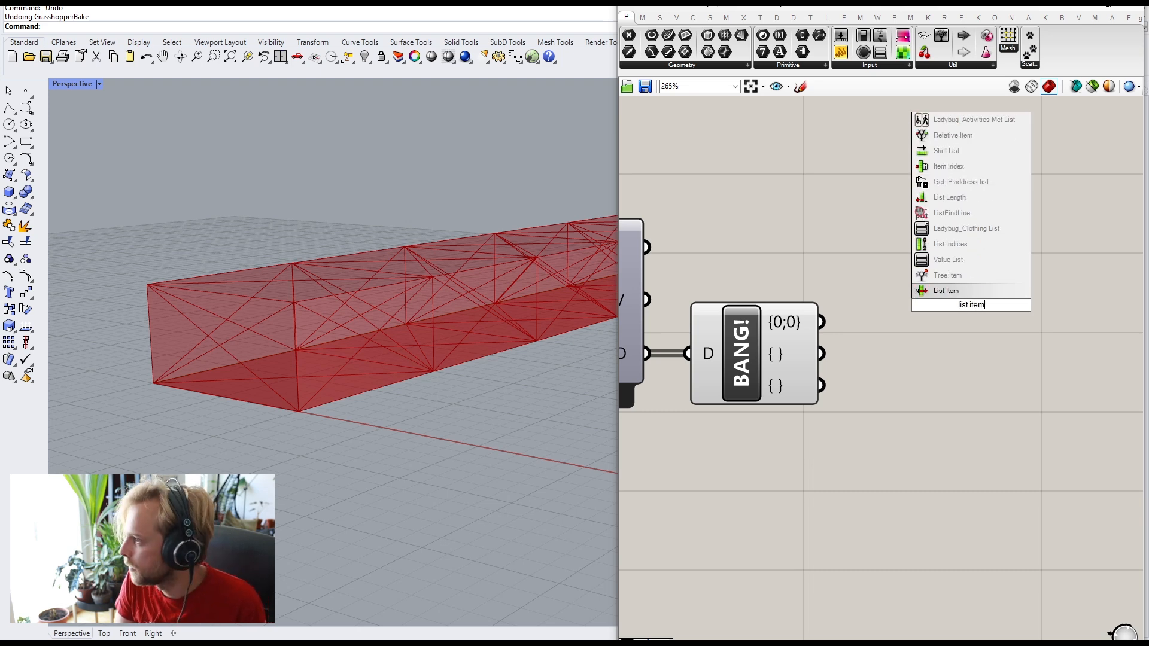
key(Return)
drag(821, 321, 916, 272)
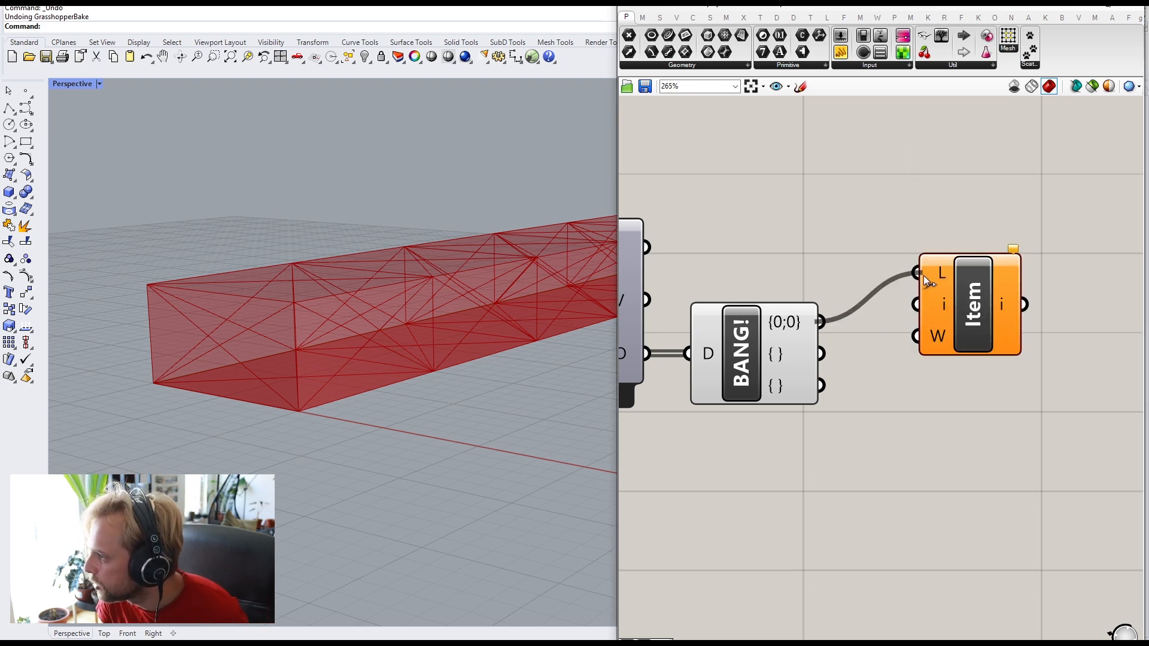
scroll(988, 311, up, 3)
click(987, 315)
scroll(957, 327, down, 3)
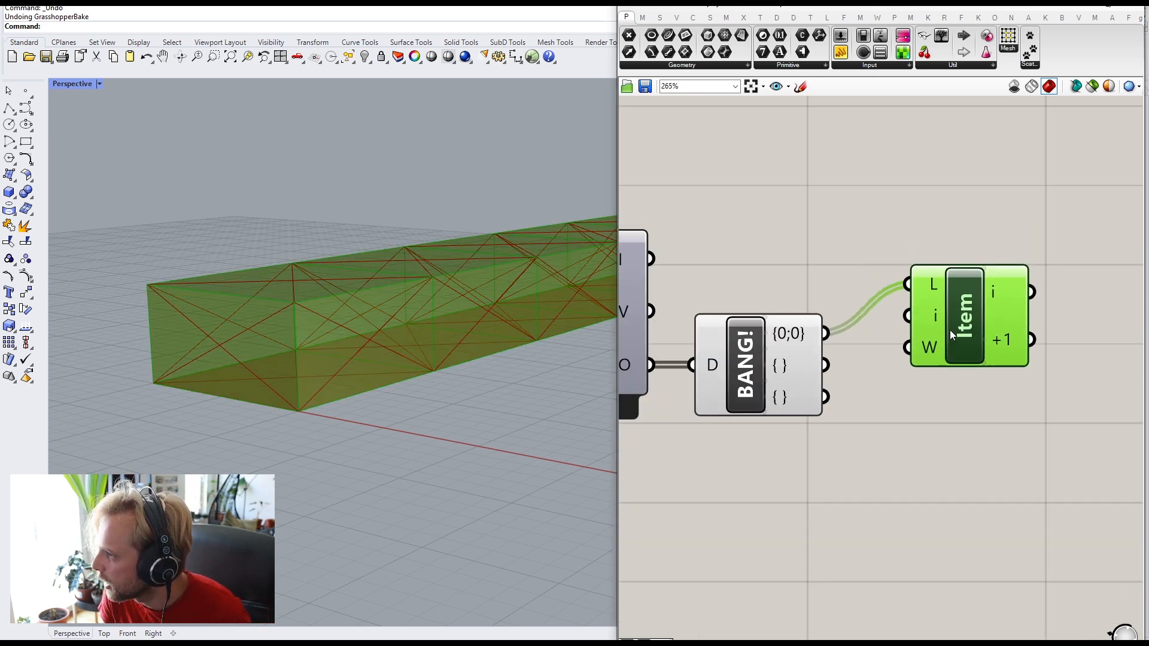
Step: Add a Custom Preview component and wire List Item's i output into its G input
right_drag(908, 291, 708, 259)
double_click(967, 274)
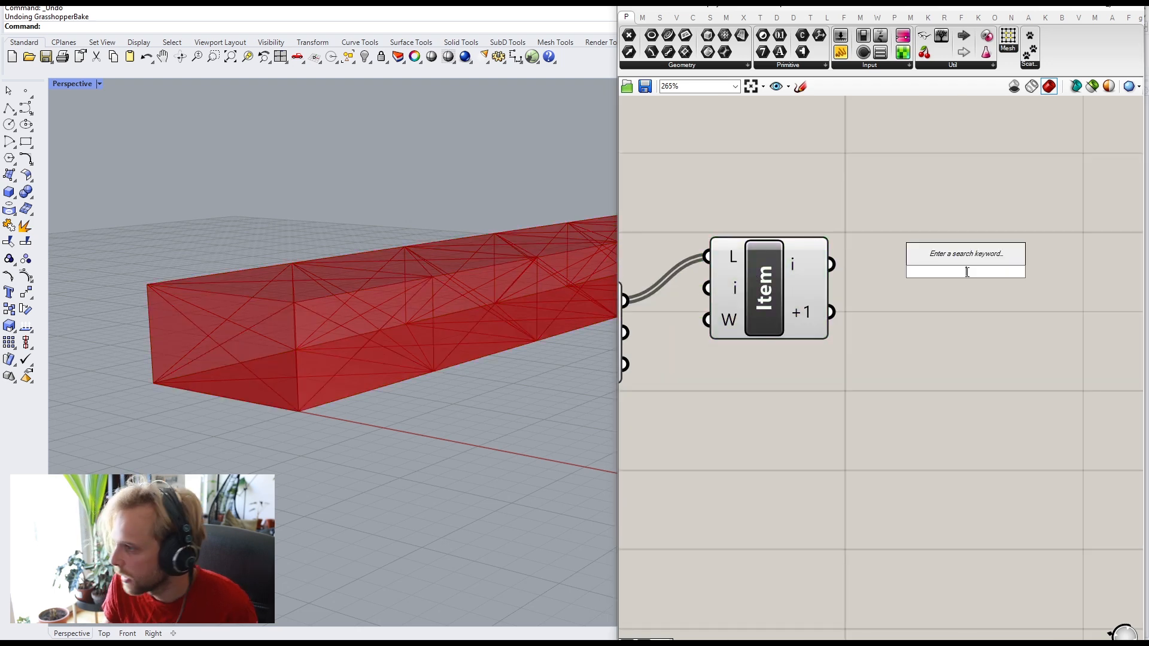
text(custom pre)
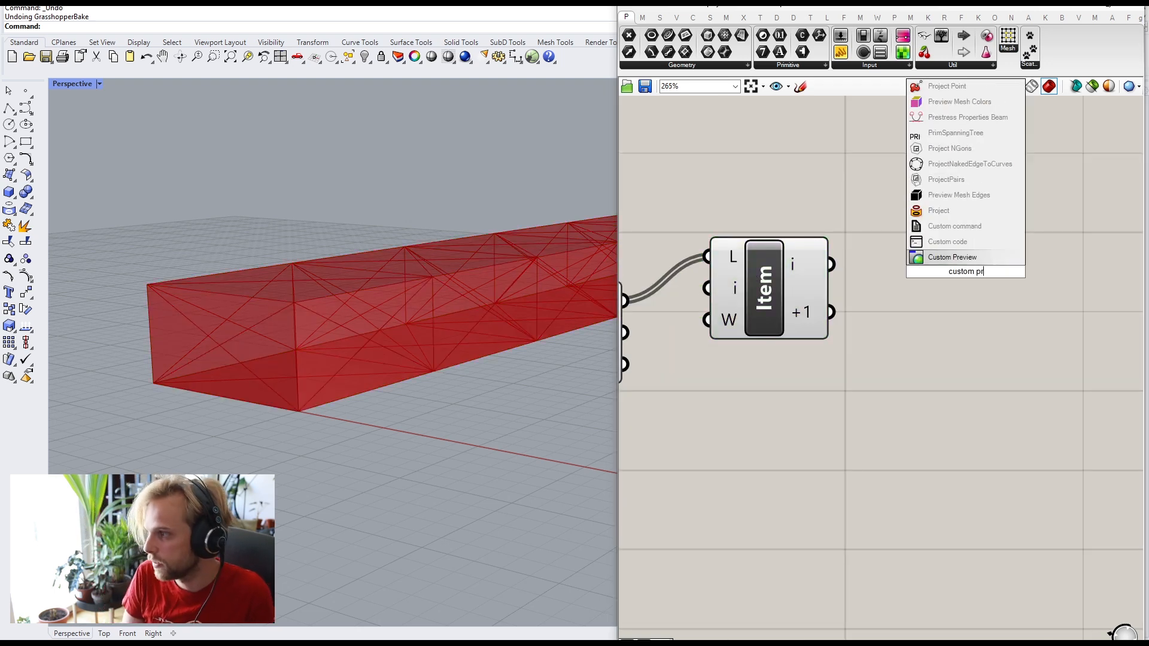
click(944, 258)
drag(832, 264, 930, 226)
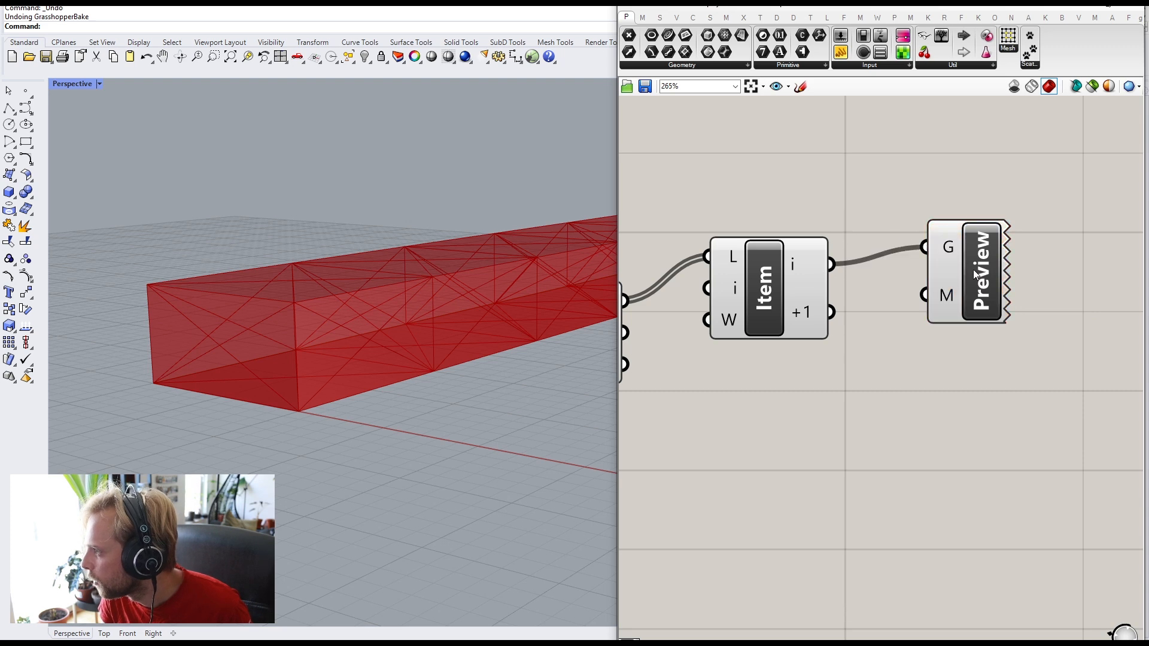
Step: Duplicate the Custom Preview, wire List Item's +1 output into the copy's G input, and stack both previews in line
drag(974, 259, 1088, 364)
drag(832, 312, 1093, 336)
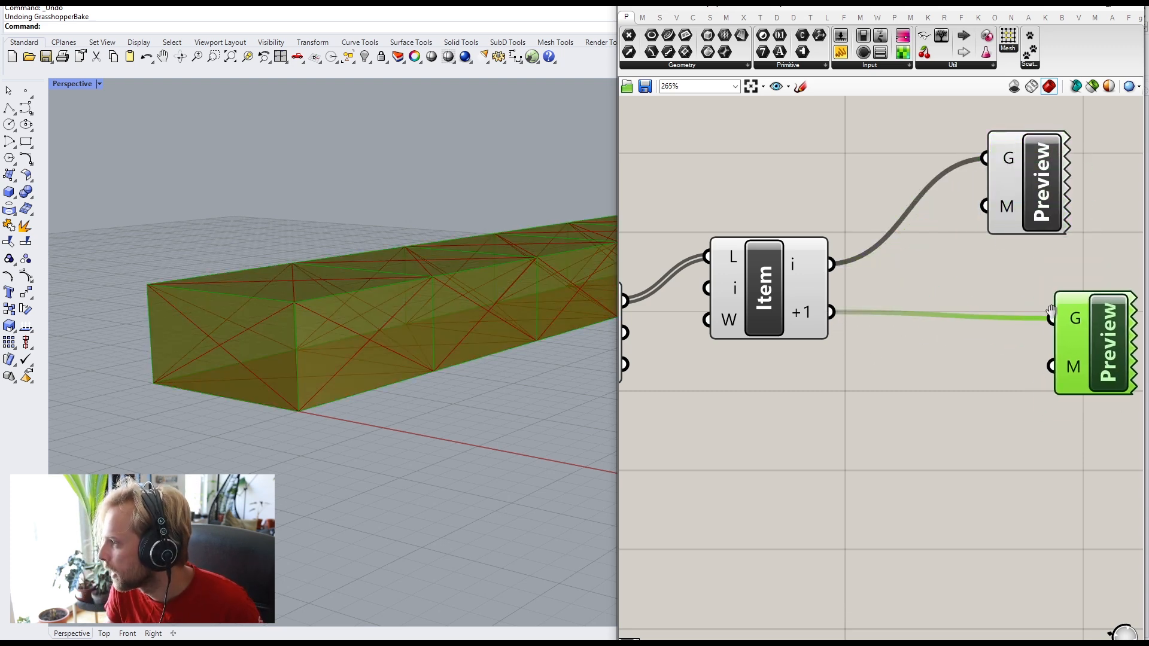
right_drag(1051, 308, 942, 305)
drag(926, 202, 990, 230)
click(778, 213)
right_drag(773, 214, 837, 209)
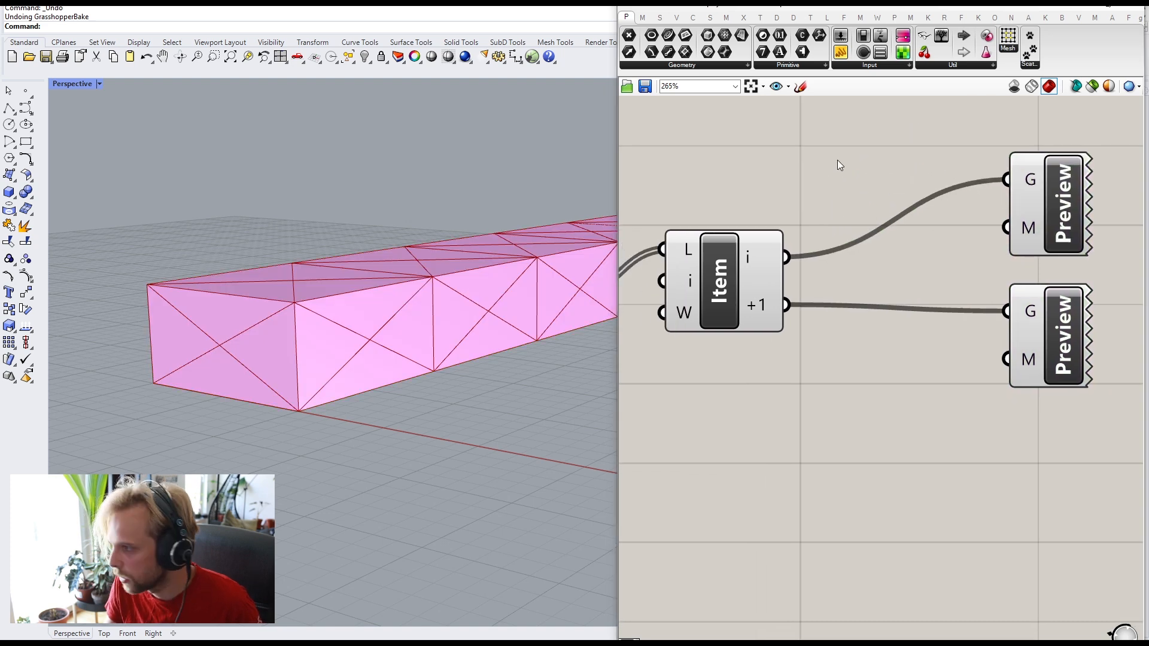
Step: Add a Colour Swatch for the upper Preview's M input and a duplicate swatch for the lower Preview's M input
double_click(838, 160)
text(swa)
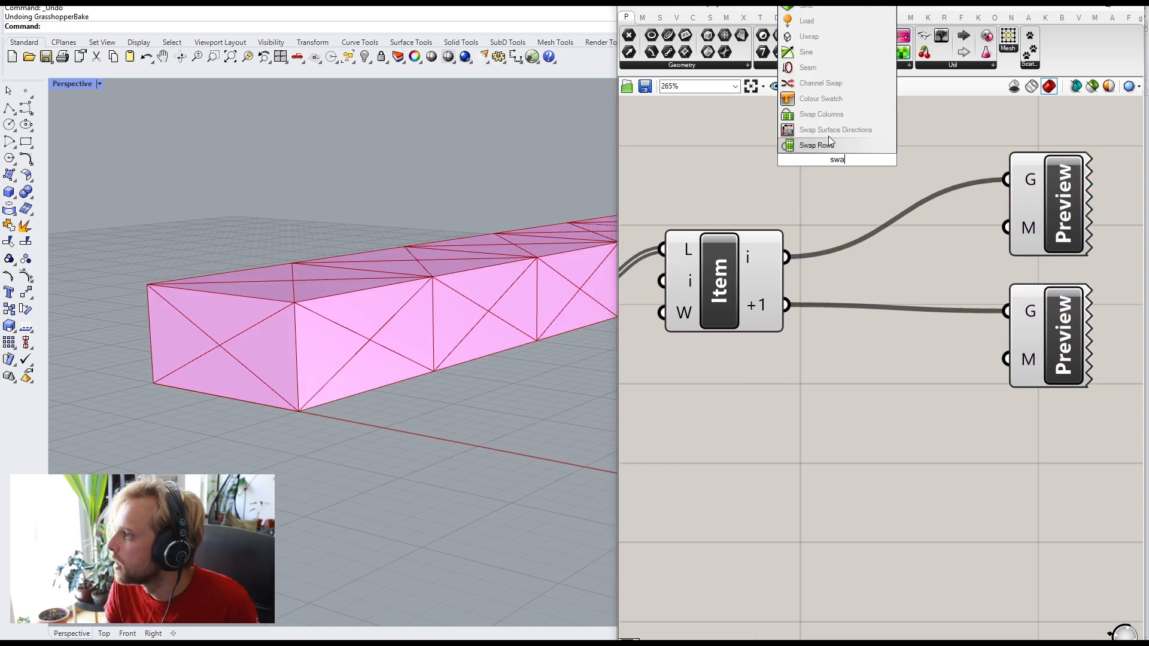
click(817, 102)
drag(911, 159, 1008, 227)
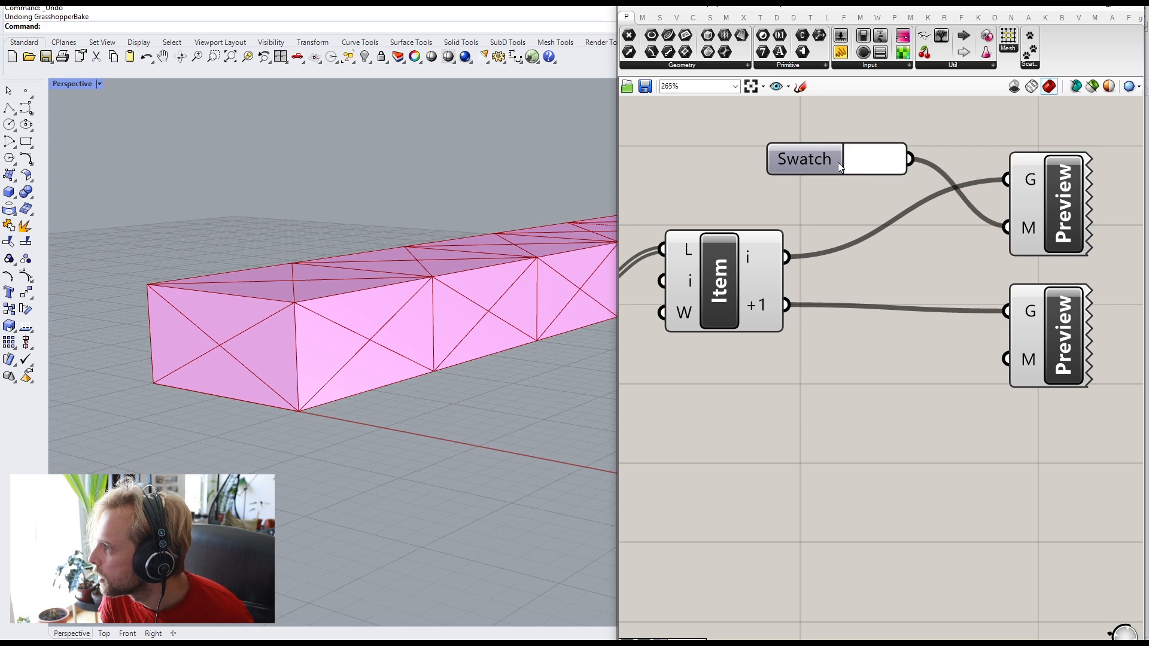
drag(838, 162, 875, 385)
drag(971, 375, 1008, 360)
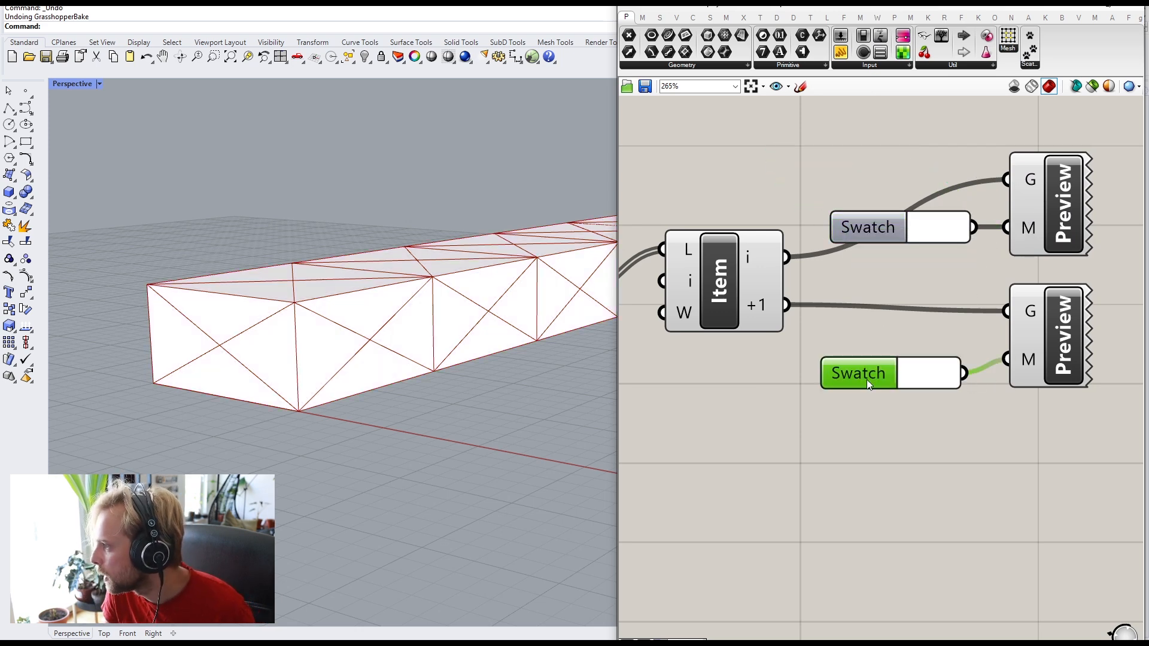
drag(867, 378, 867, 364)
Step: Turn off the preview of the List Item component
click(735, 287)
middle_click(734, 287)
click(774, 246)
click(781, 228)
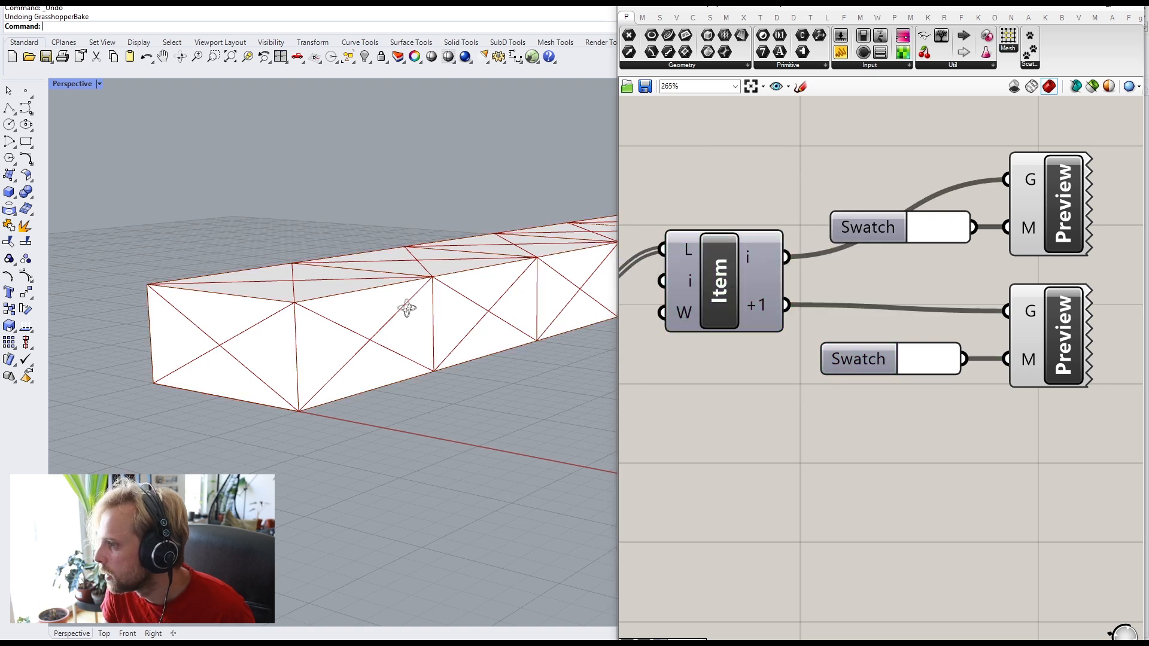
Step: Set the upper swatch to blue with hue 200°, saturation 72 and value 77
right_drag(403, 305, 407, 271)
click(944, 235)
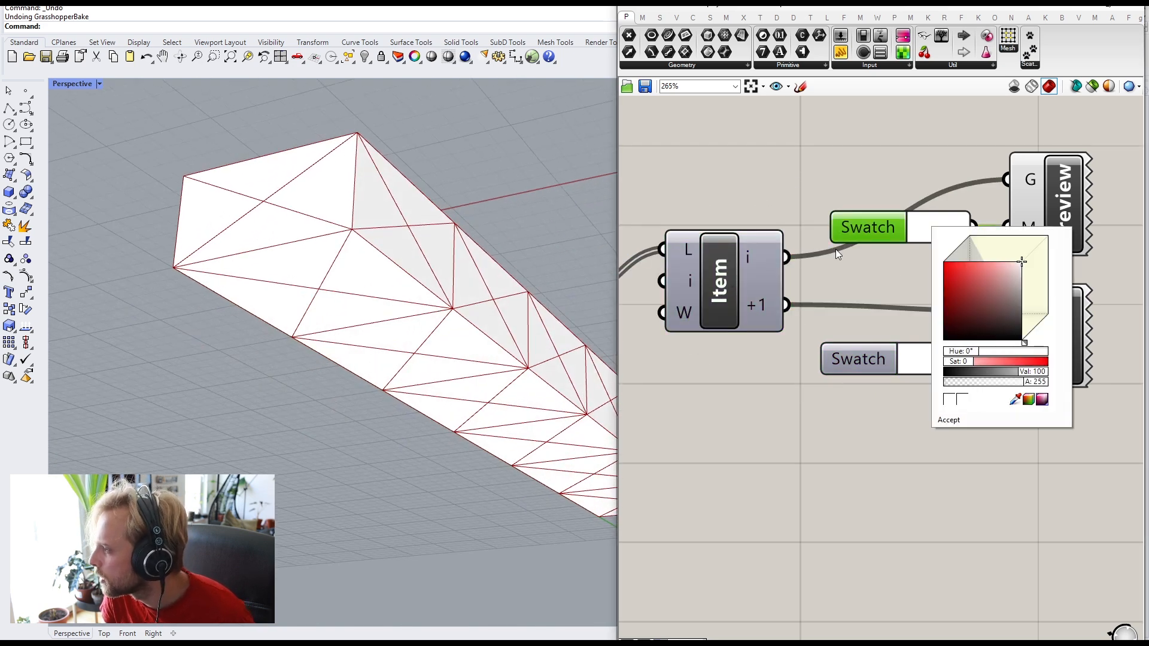
drag(1029, 347, 1049, 338)
click(979, 264)
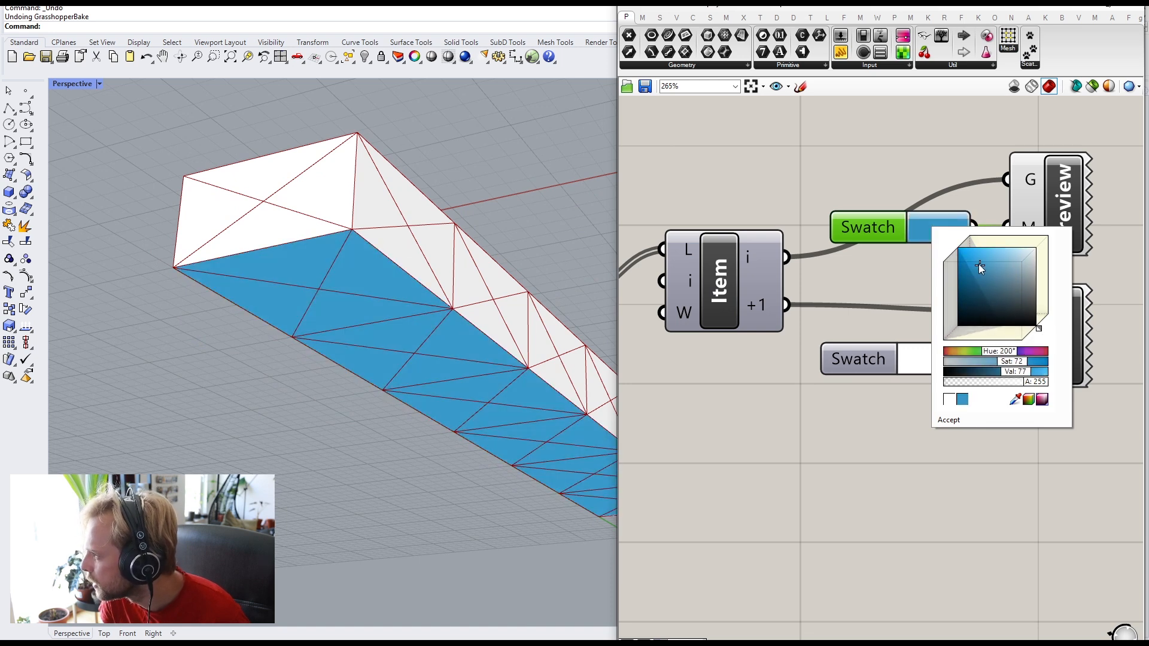
click(926, 341)
Step: Set the lower swatch, which colours the top and side mesh, to a crimson pink
click(929, 372)
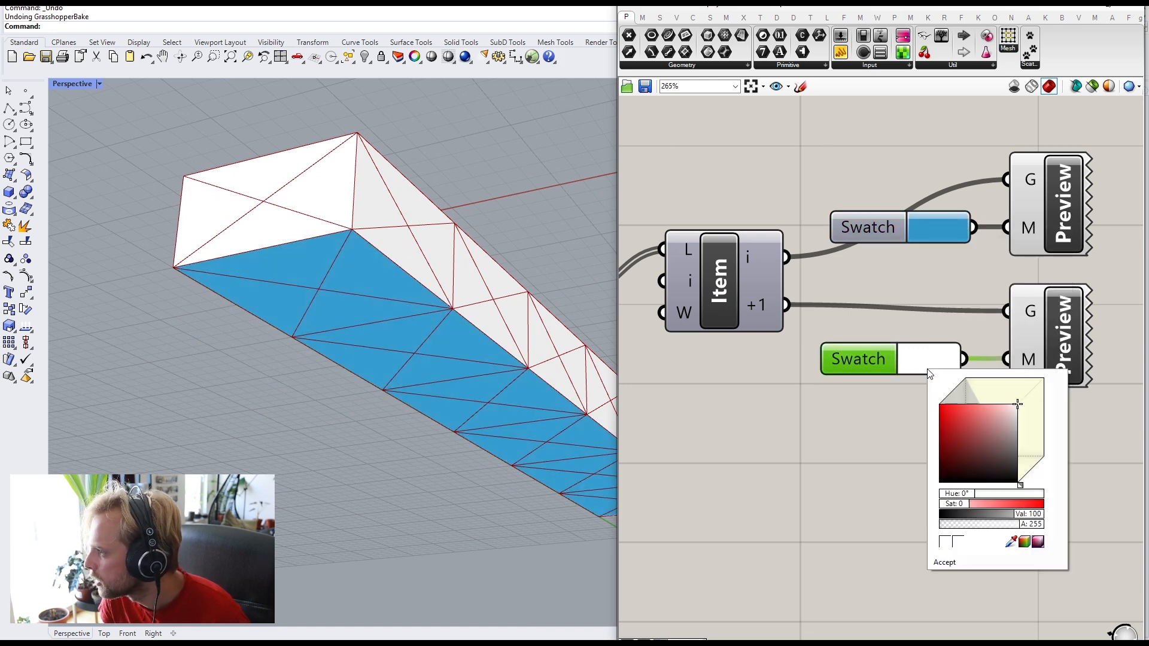
drag(1025, 491, 1043, 464)
mouse_move(976, 392)
mouse_down()
mouse_move(989, 411)
mouse_move(976, 403)
mouse_up()
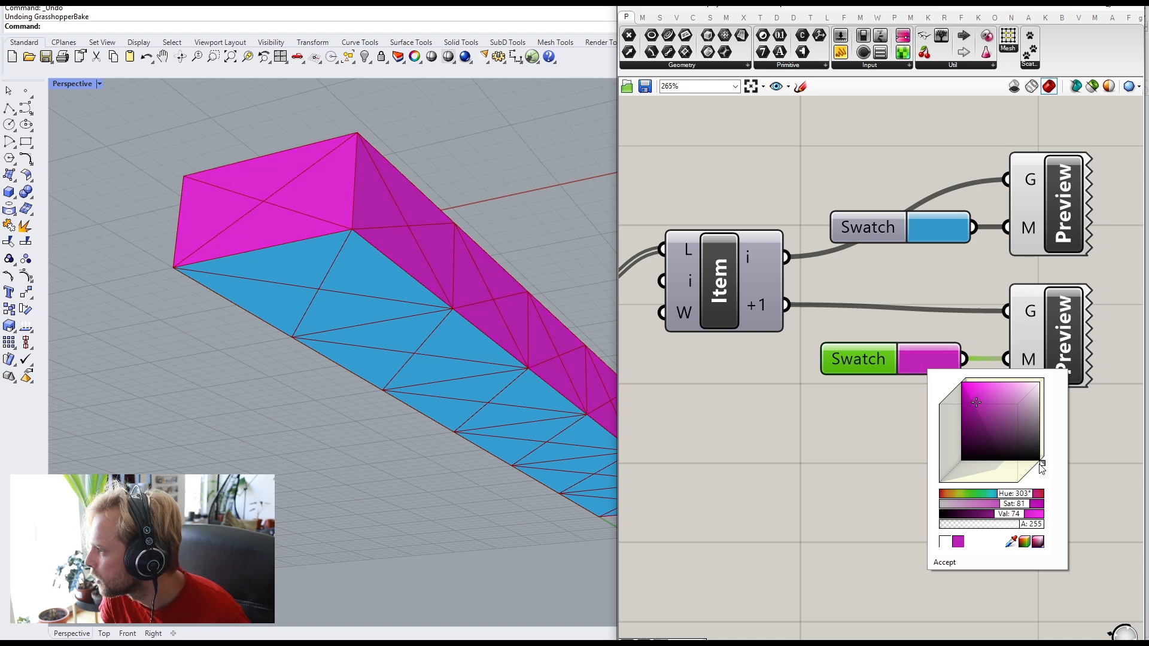
drag(1043, 471, 1046, 465)
click(715, 143)
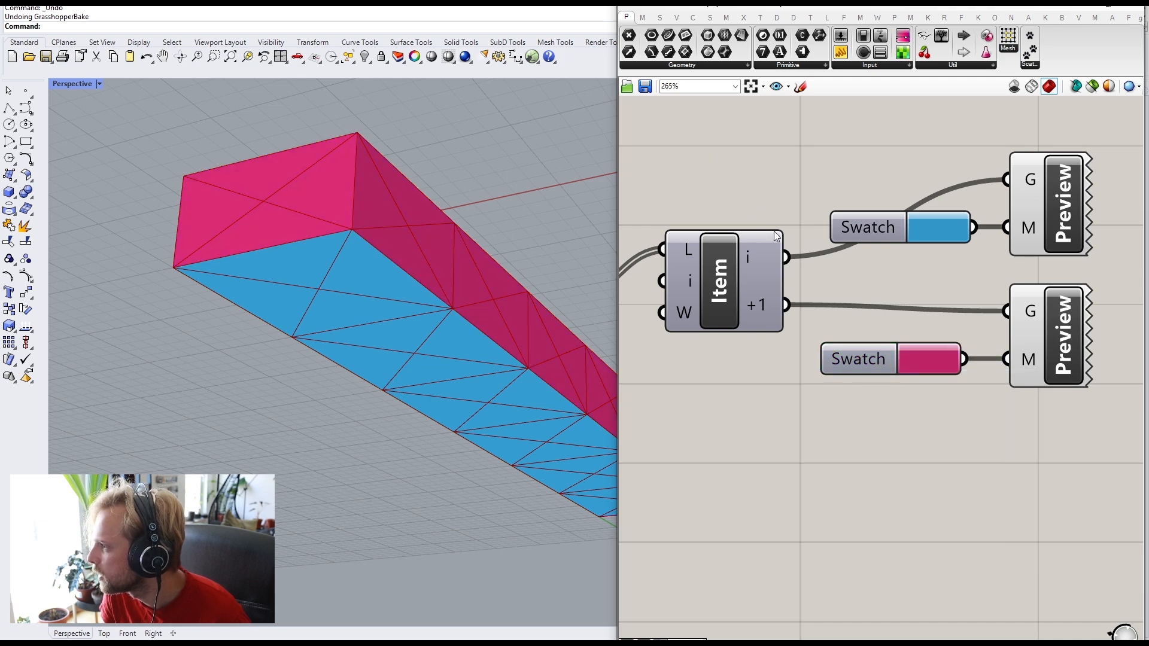
Step: Turn off the preview of the BANG! component so only the coloured previews display the truss
right_drag(543, 168, 346, 303)
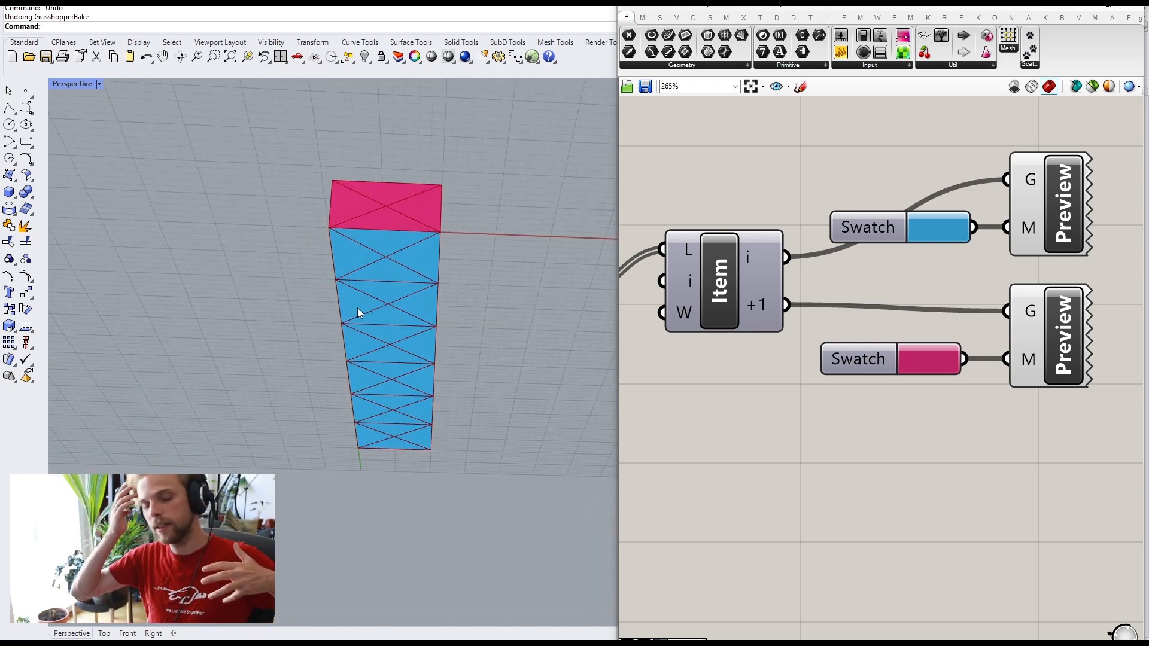
right_drag(375, 236, 303, 307)
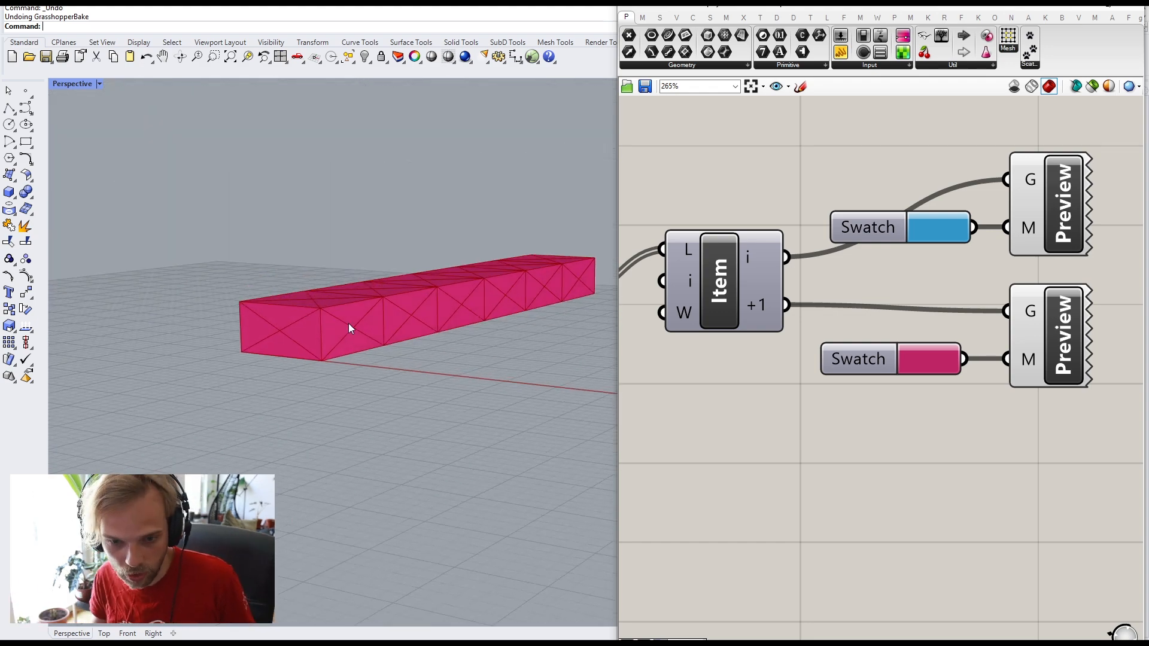
mouse_move(566, 372)
right_down()
mouse_move(637, 323)
mouse_move(574, 363)
right_up()
scroll(839, 334, down, 4)
click(696, 331)
middle_click(696, 331)
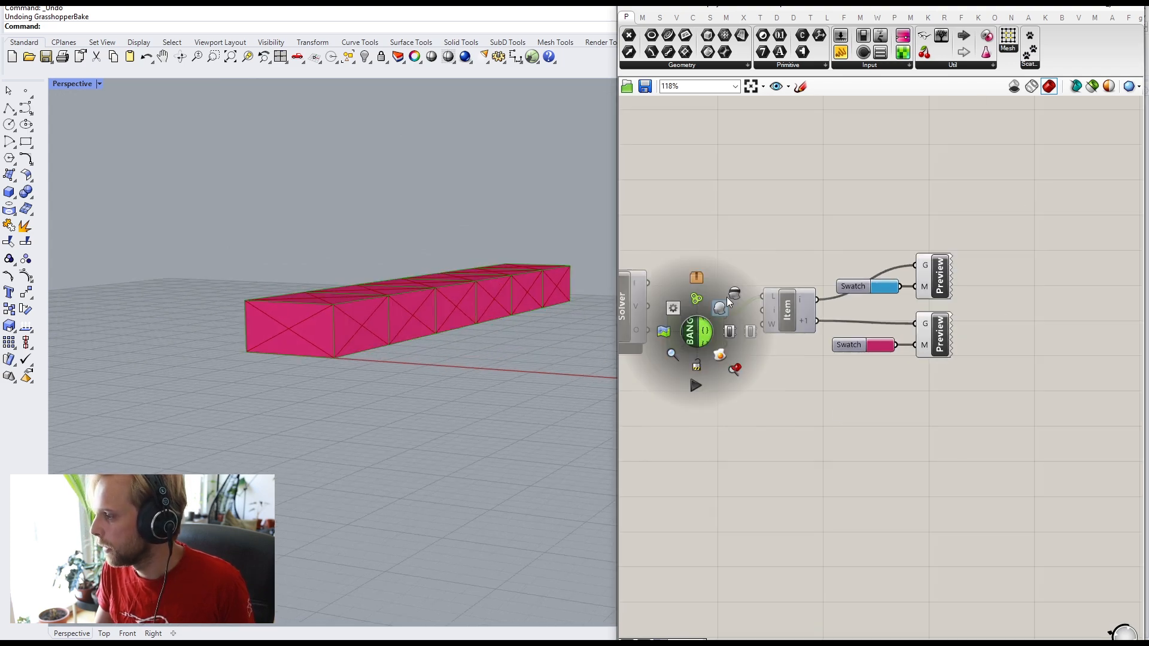
click(728, 291)
click(738, 256)
Step: Reduce the truss height by lowering the Factor slider that drives the Unit Z vector
scroll(704, 258, down, 2)
right_drag(378, 324, 418, 294)
right_drag(769, 305, 864, 300)
scroll(863, 300, down, 7)
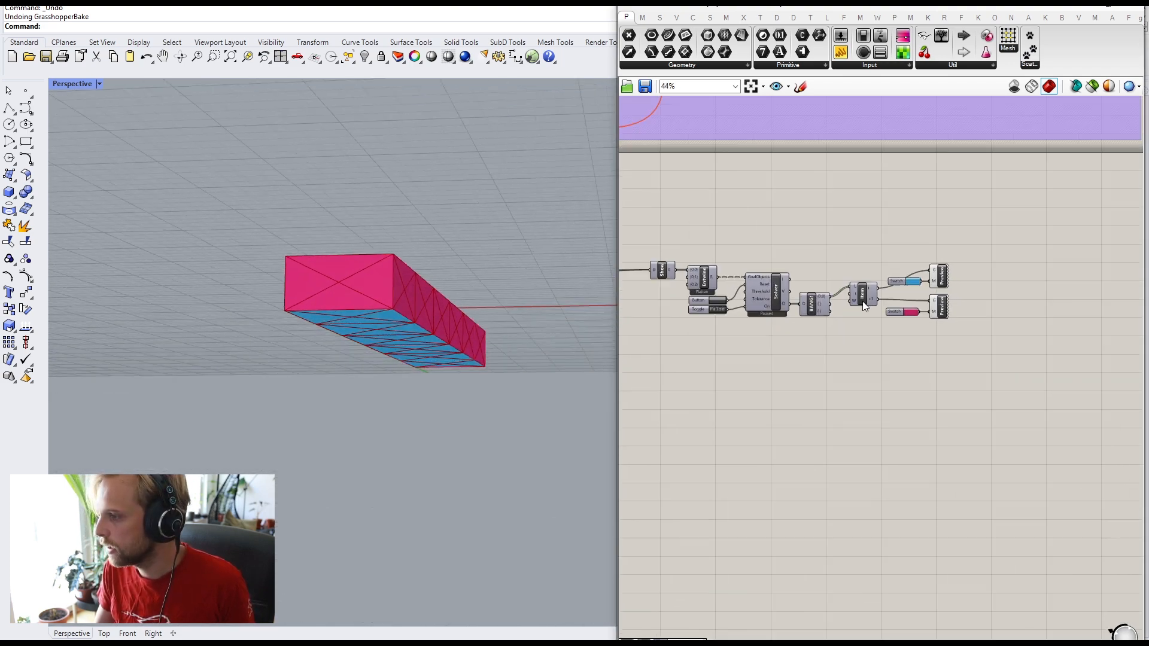
right_drag(665, 326, 813, 330)
scroll(729, 341, up, 4)
scroll(645, 279, up, 10)
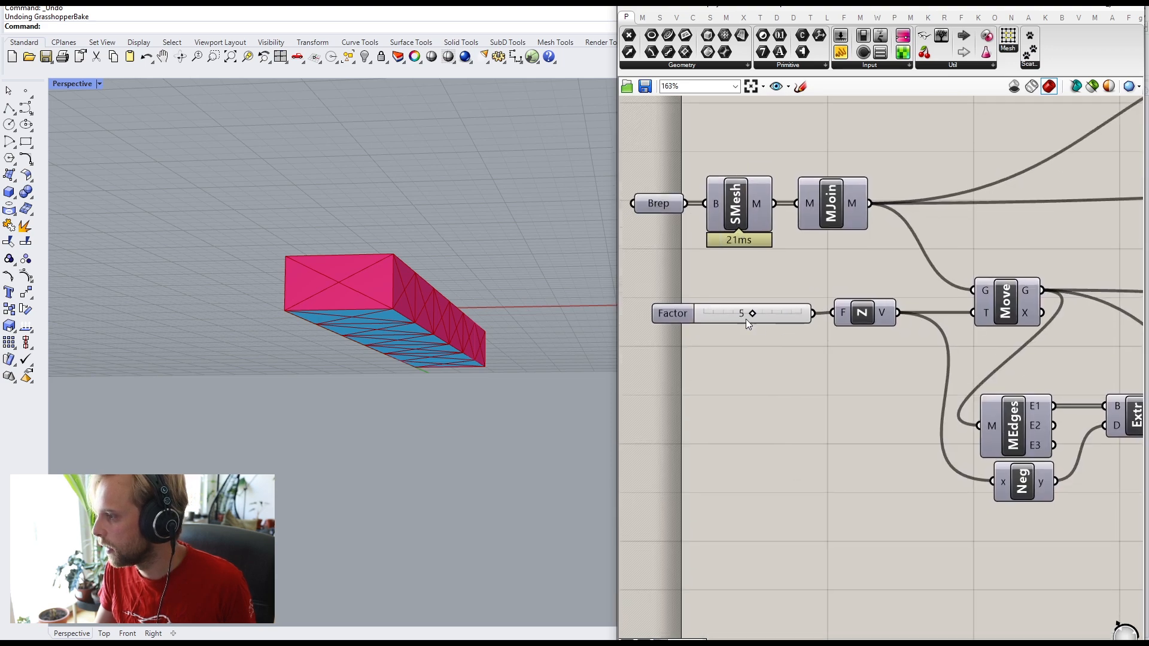
drag(759, 308, 712, 314)
right_drag(282, 257, 245, 283)
Step: Shift Entwine, the Solver and all connected preview components to the right, away from Show
scroll(807, 270, down, 10)
right_drag(1099, 270, 852, 308)
scroll(916, 274, up, 3)
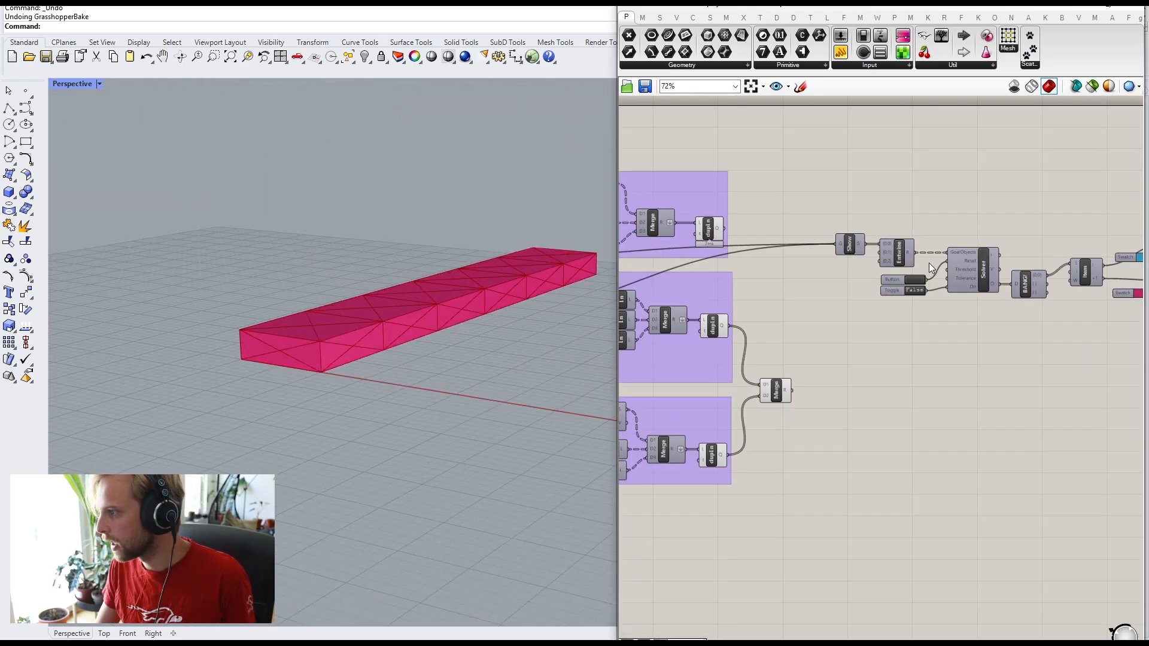
right_drag(929, 264, 798, 253)
drag(1076, 346, 746, 179)
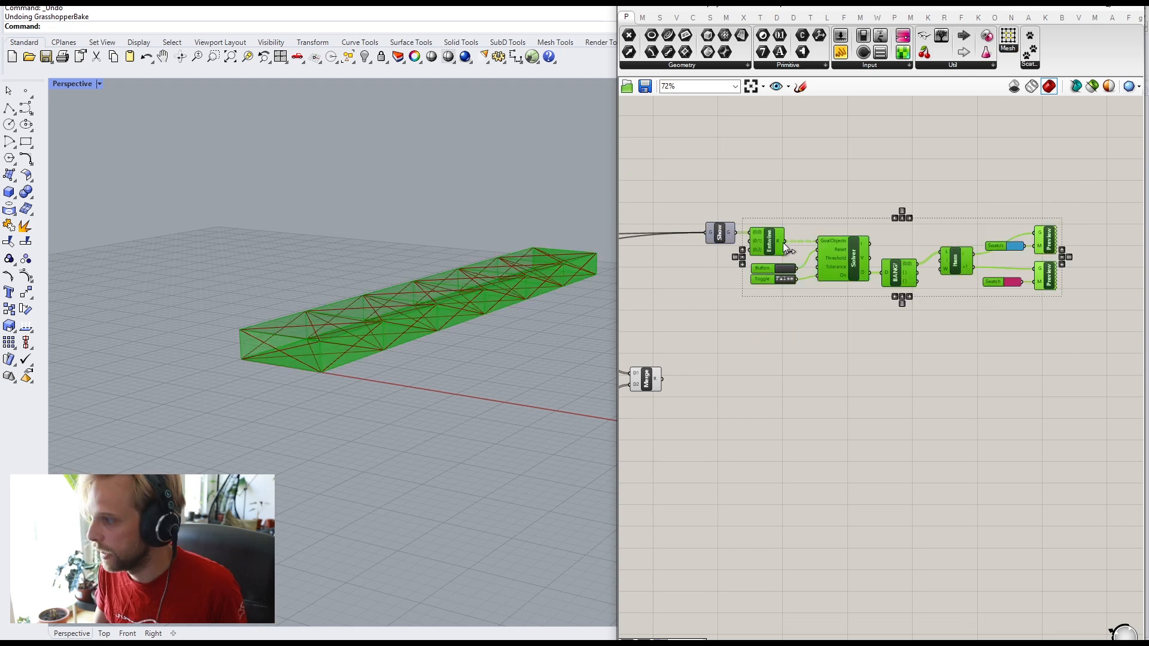
drag(767, 244, 832, 246)
click(741, 260)
scroll(737, 275, up, 1)
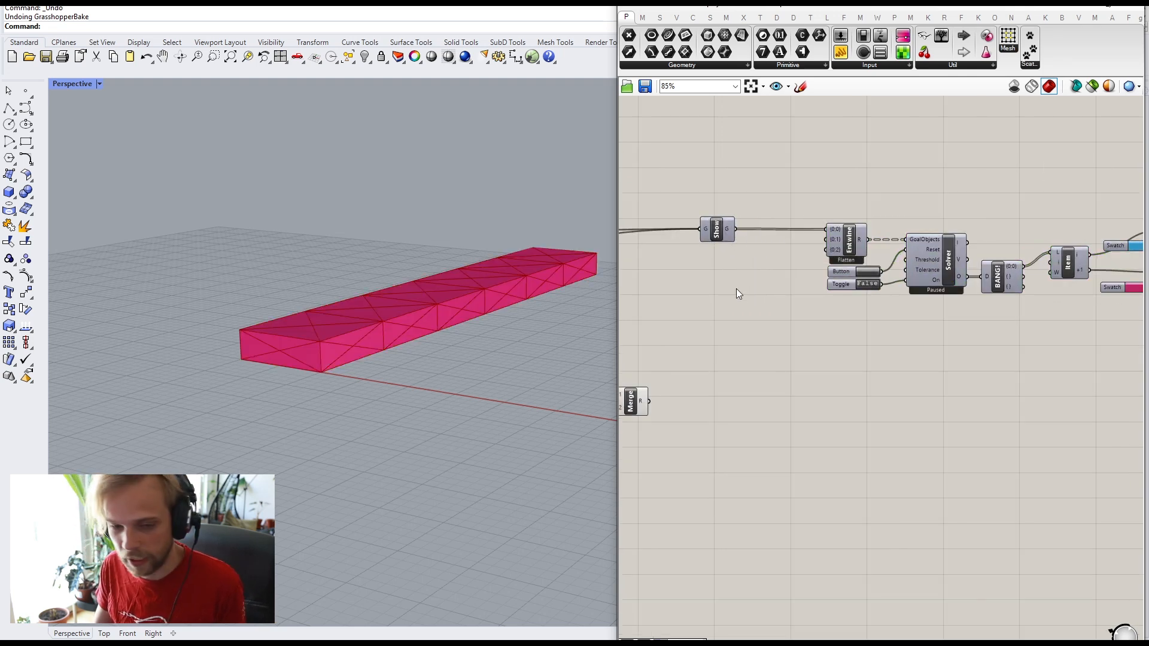
Step: Add a Kangaroo Length(Line) goal and place it below Show, beside the duplicate-line groups
click(928, 17)
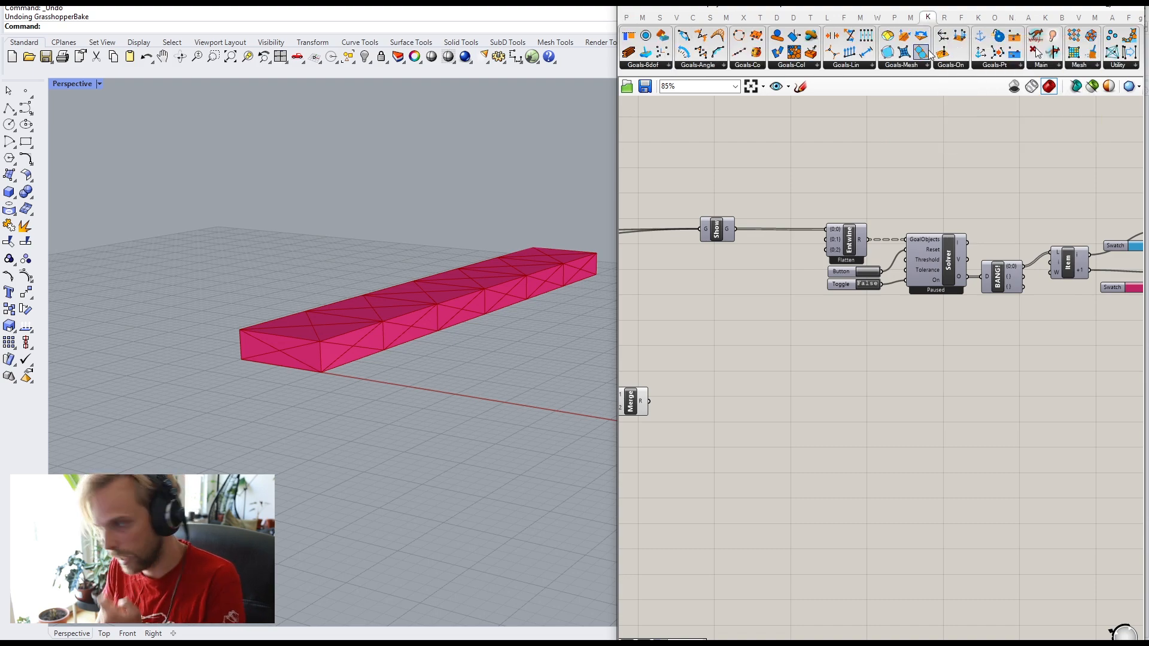
click(863, 65)
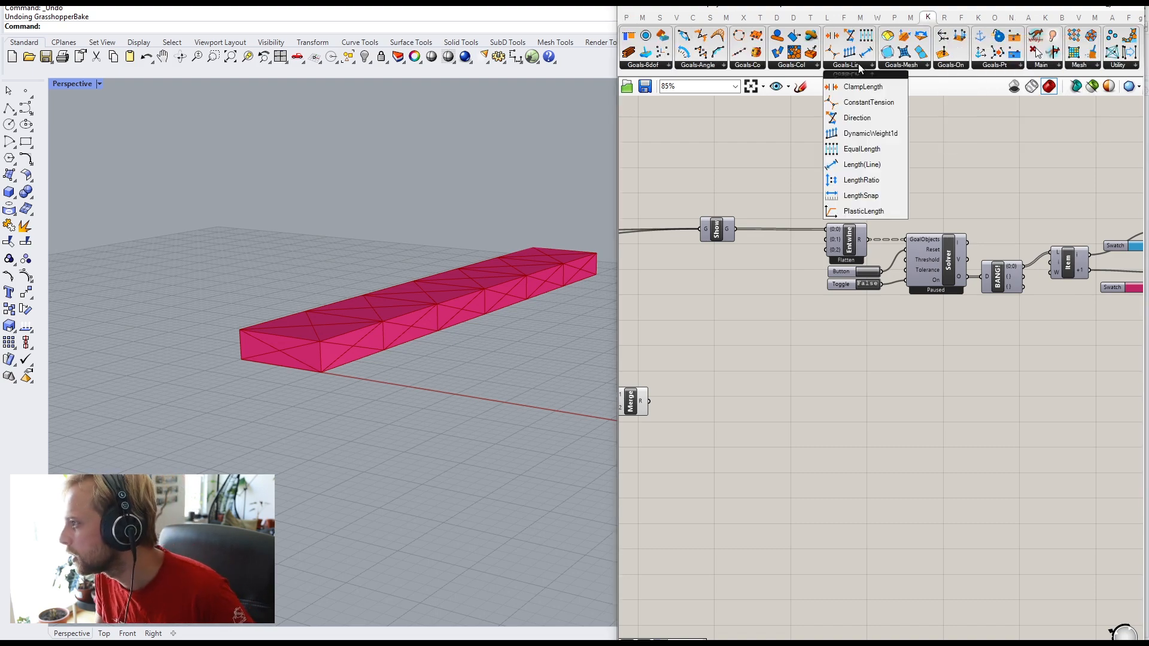
click(864, 167)
click(716, 275)
scroll(716, 275, up, 3)
drag(747, 289, 753, 292)
right_drag(753, 292, 929, 262)
click(730, 294)
right_drag(758, 256, 773, 308)
drag(903, 312, 886, 318)
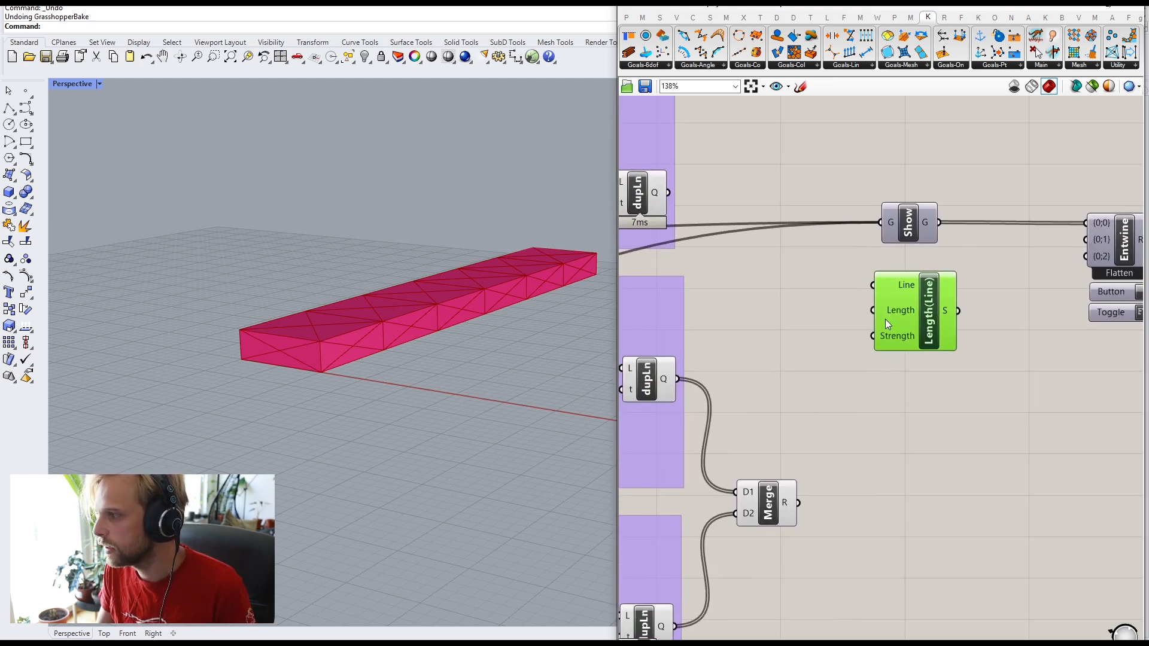
Step: Wire the bottom mesh's dupLn Q output into the Line input of Length(Line) and align the goal beneath Show
click(638, 200)
right_drag(323, 431, 359, 321)
scroll(359, 320, up, 6)
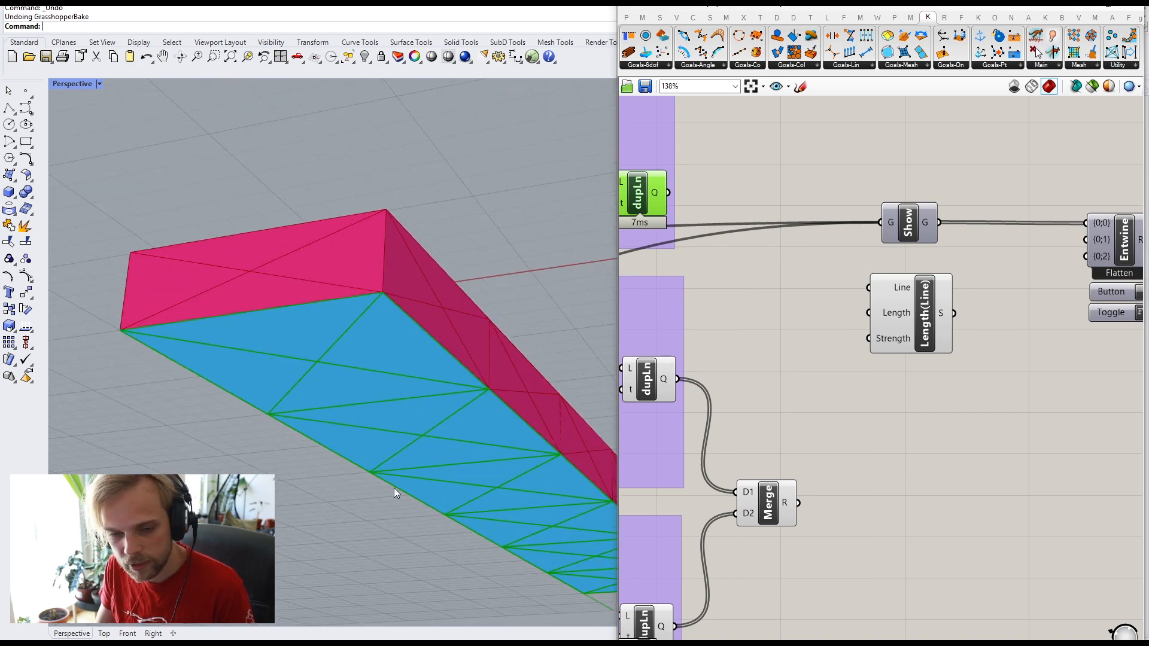
drag(666, 193, 869, 288)
drag(919, 326, 924, 313)
mouse_move(895, 299)
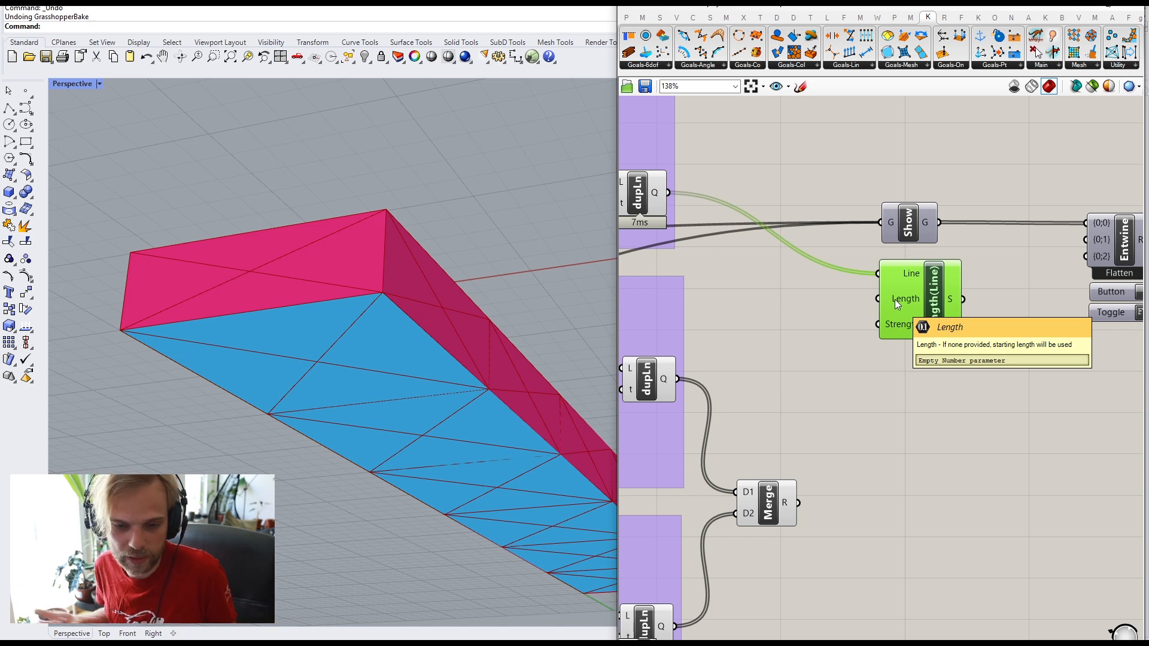
click(765, 282)
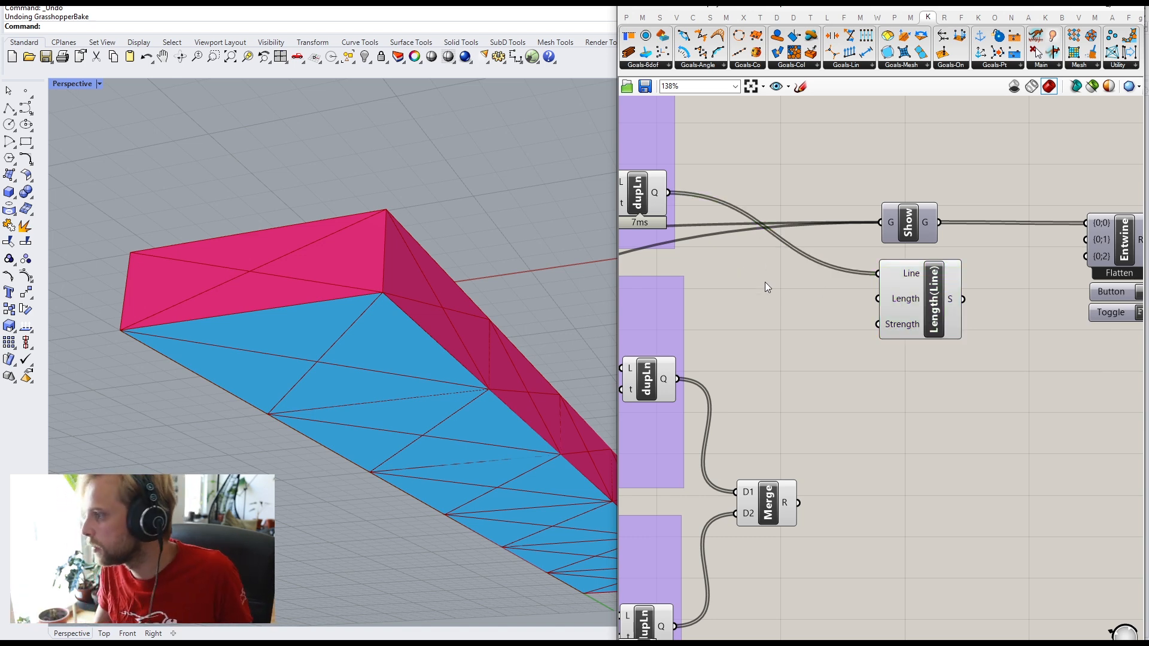
Step: Add a curve Length component left of Length(Line) and wire the bottom mesh's dupLn Q output into its C input
double_click(765, 281)
text(leng)
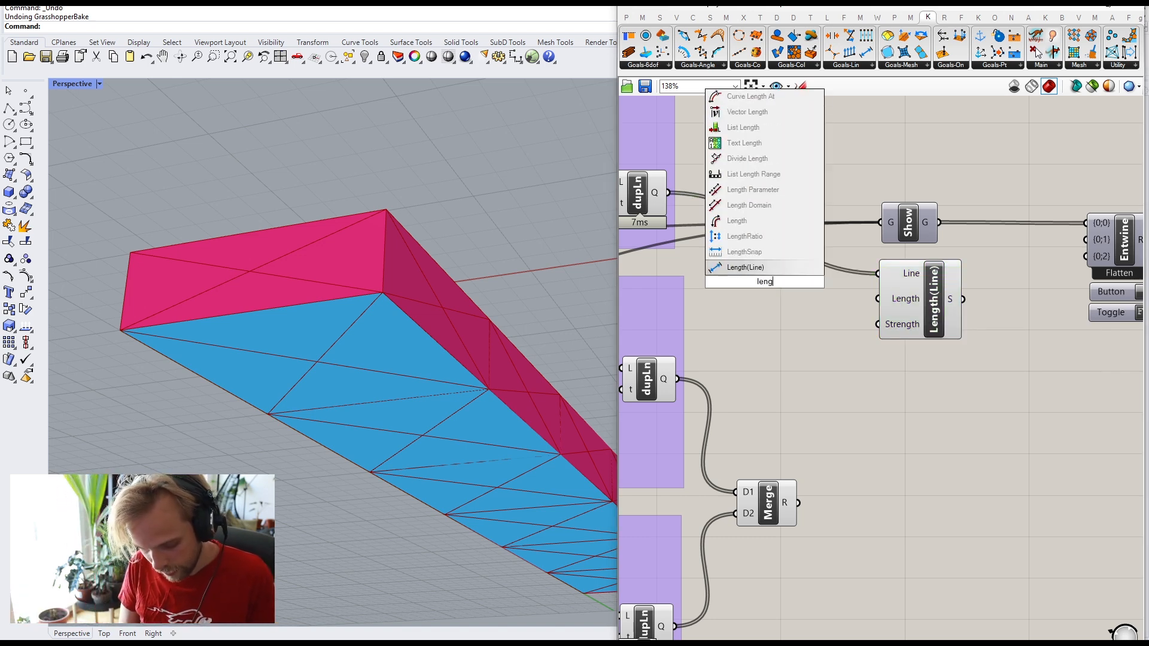
click(732, 221)
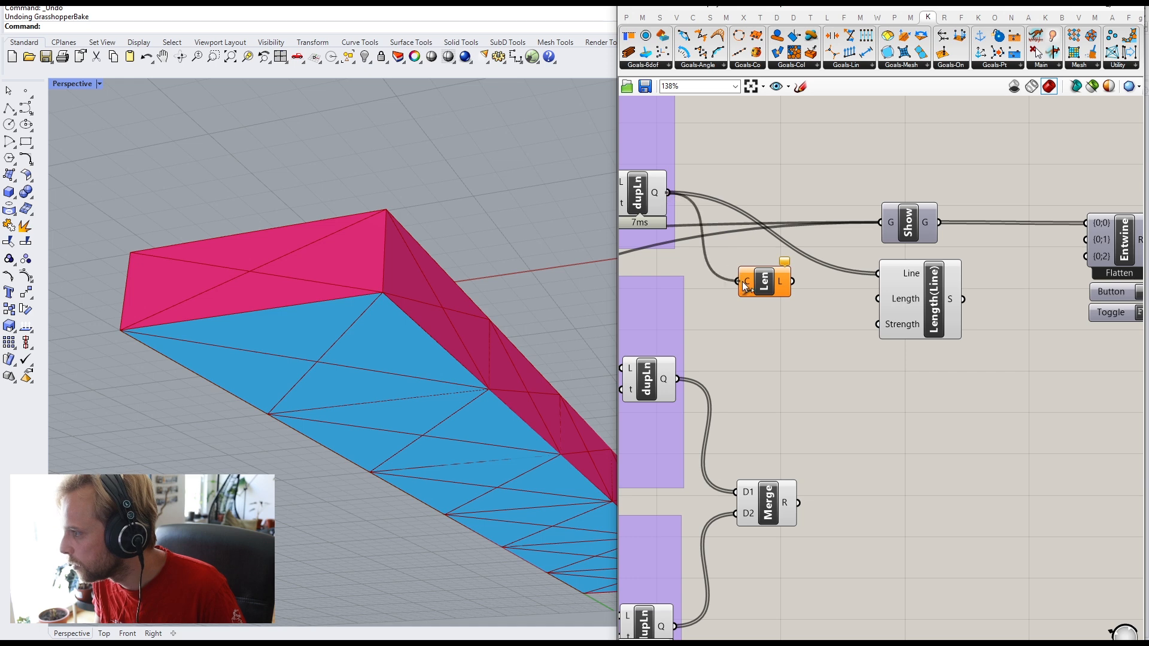
drag(744, 285, 758, 290)
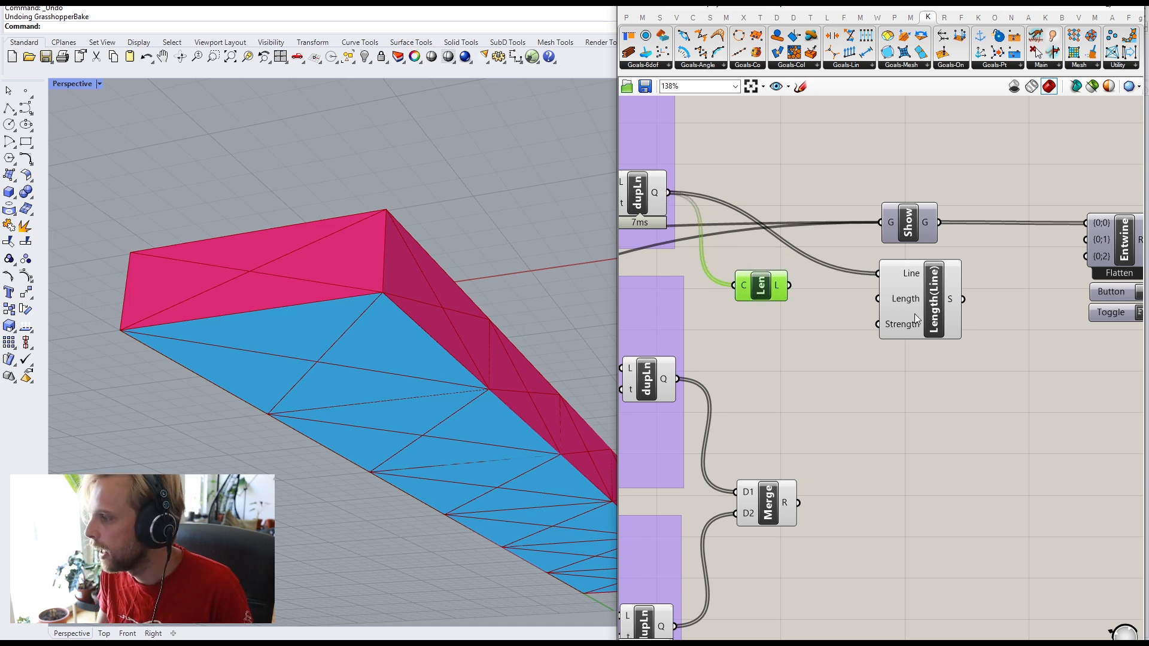
Step: Shift Length(Line) right and add a Multiplication component beside the curve Length component, wiring Length's L output into input A
drag(934, 299, 980, 297)
double_click(835, 322)
text(mul)
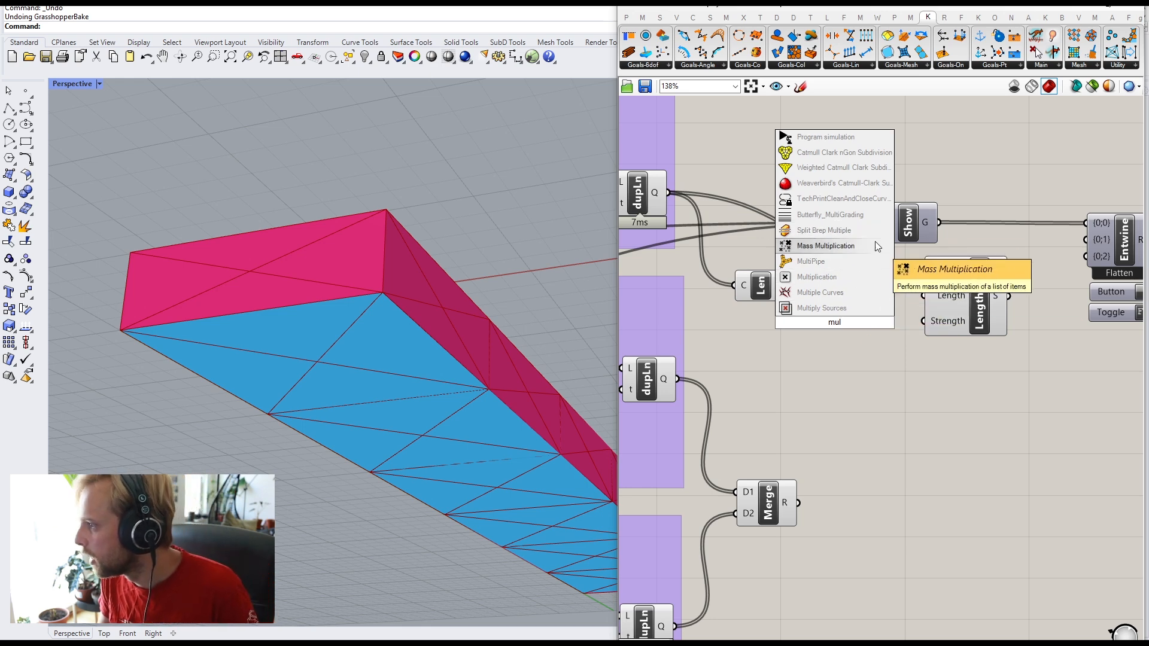
click(841, 277)
drag(805, 315, 828, 300)
Step: Create a number slider ranging from 1 to 2.000 below Multiplication and wire it into input B
double_click(781, 354)
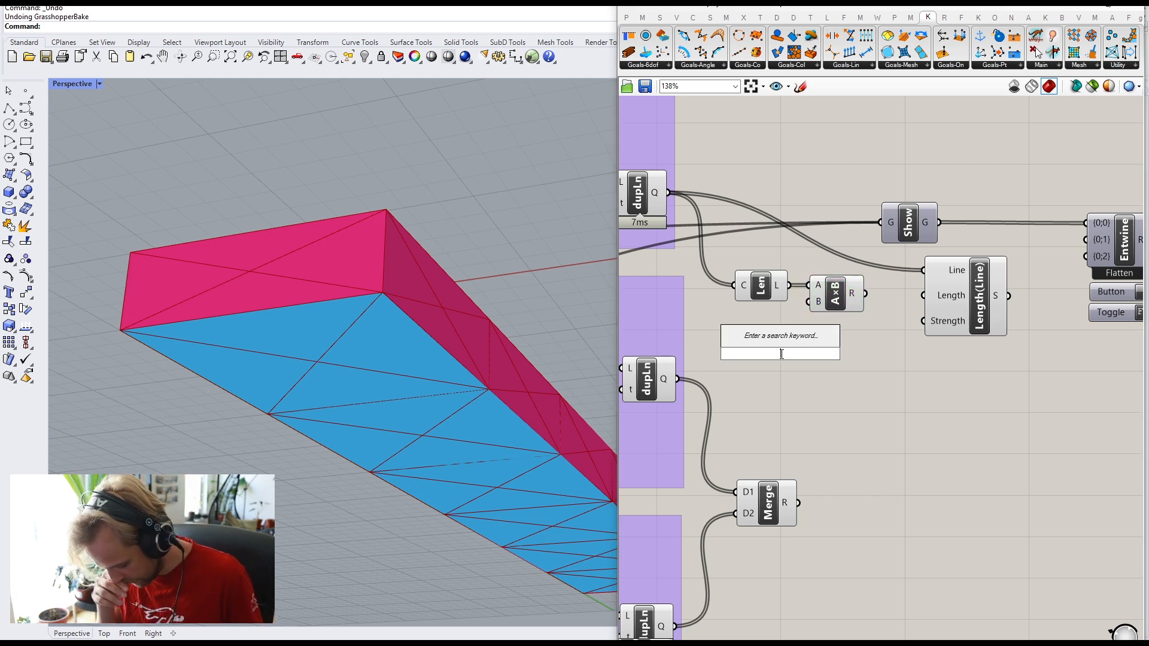
text(1)
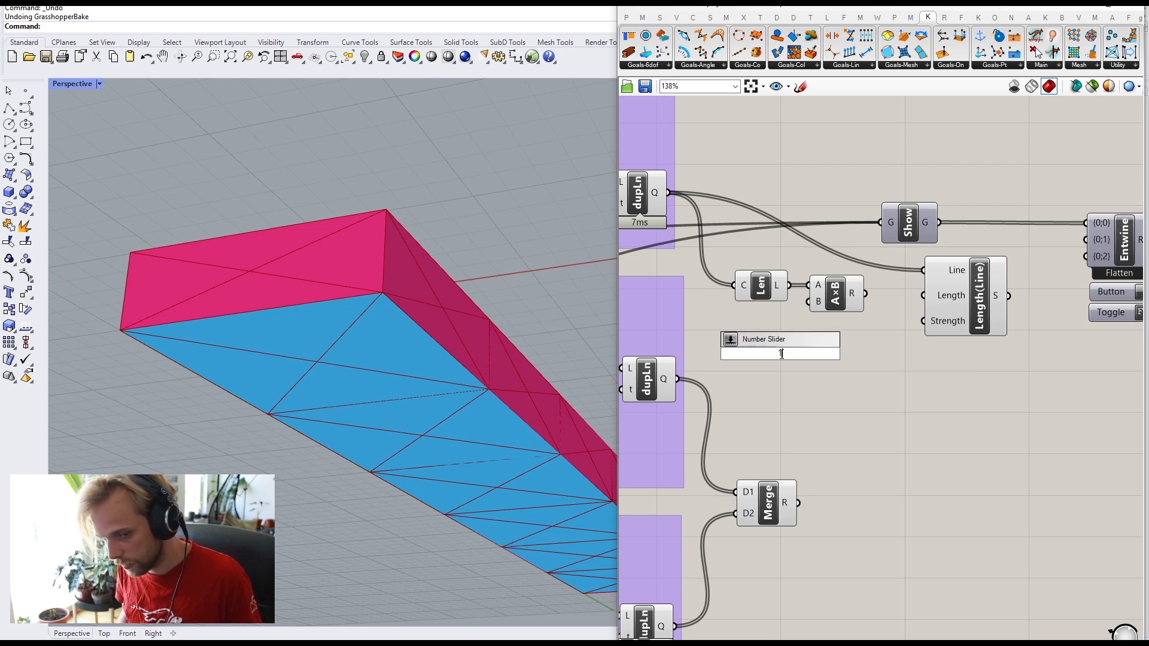
text(/)
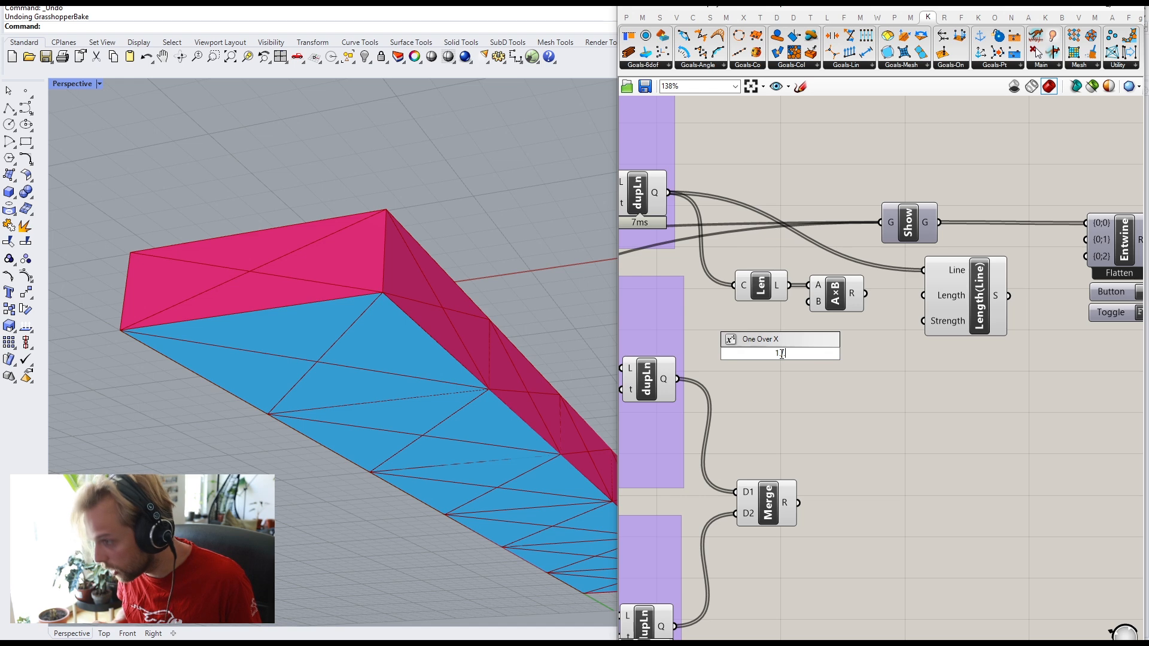
key(BackSpace)
text(..)
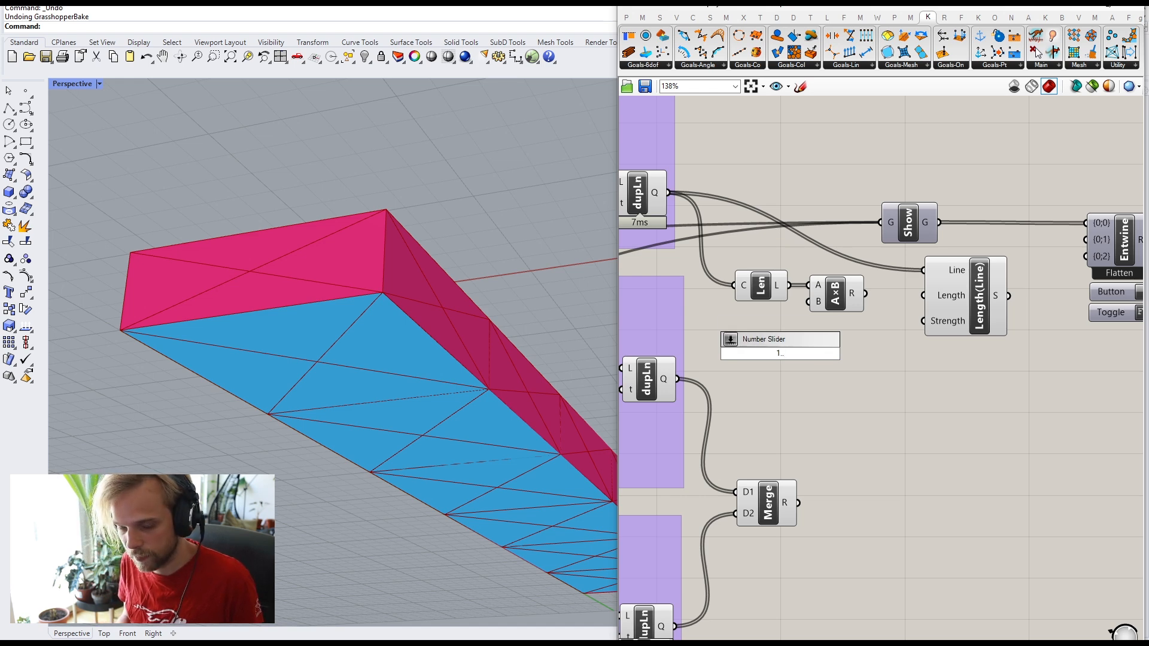
text(2)
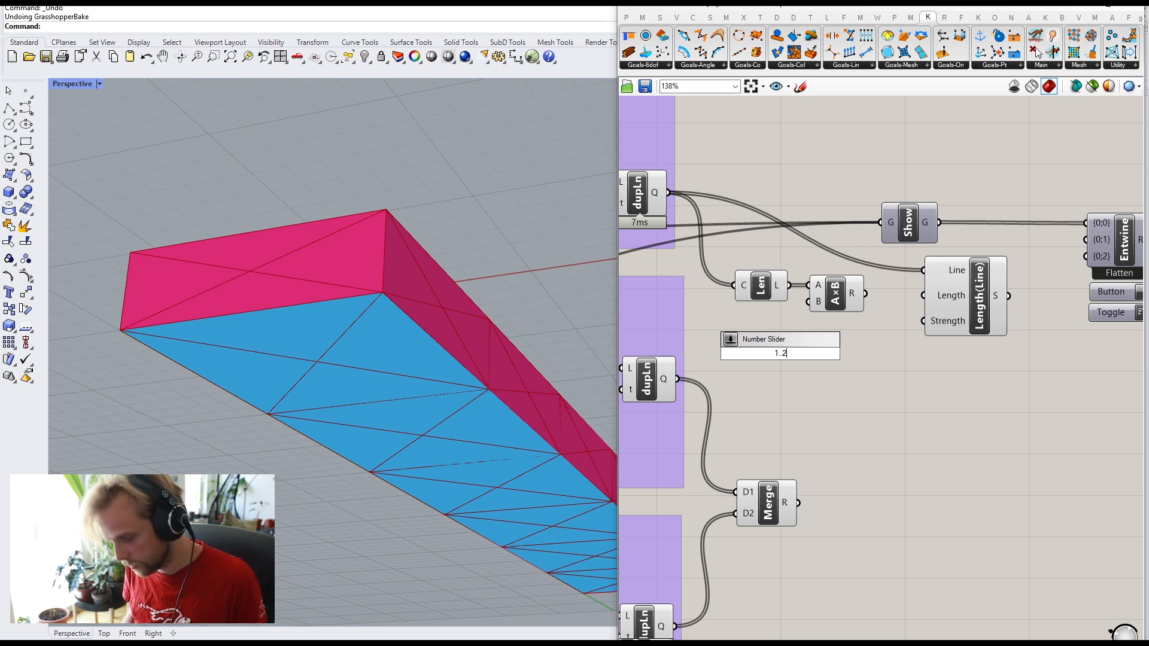
text(.0)
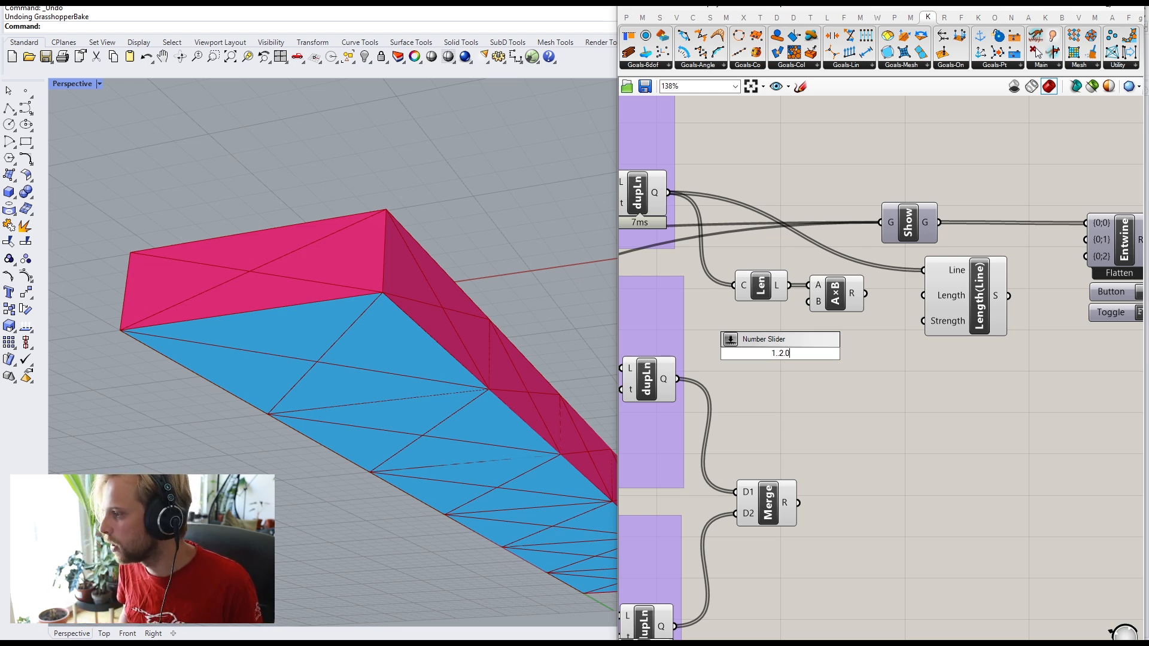
text(00)
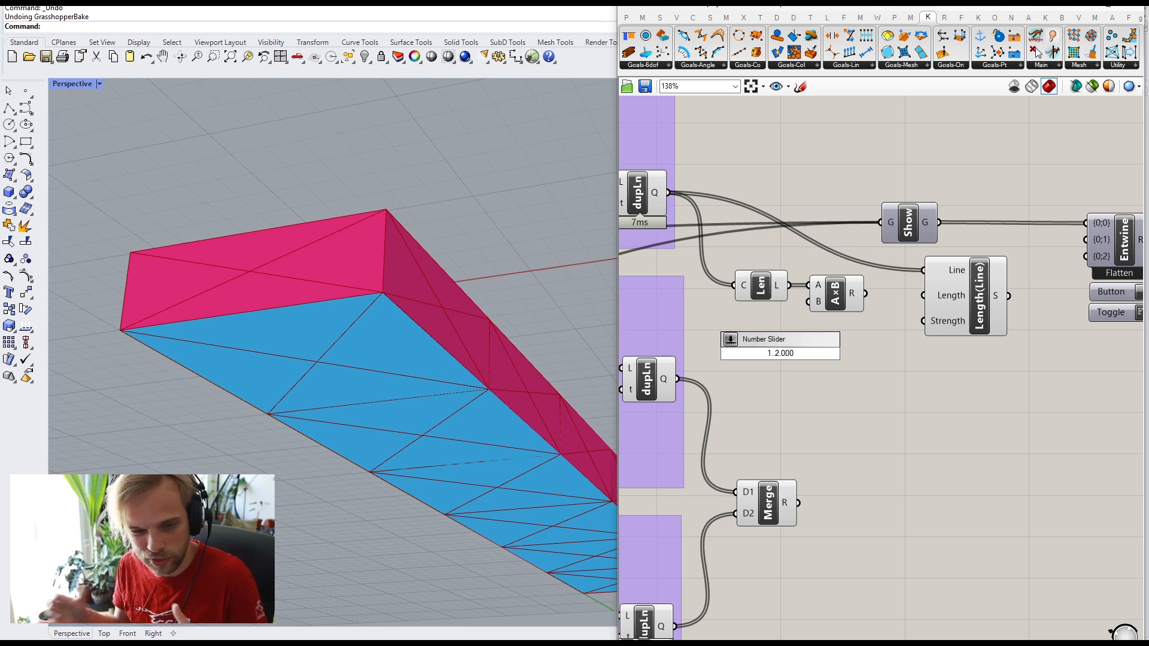
key(Return)
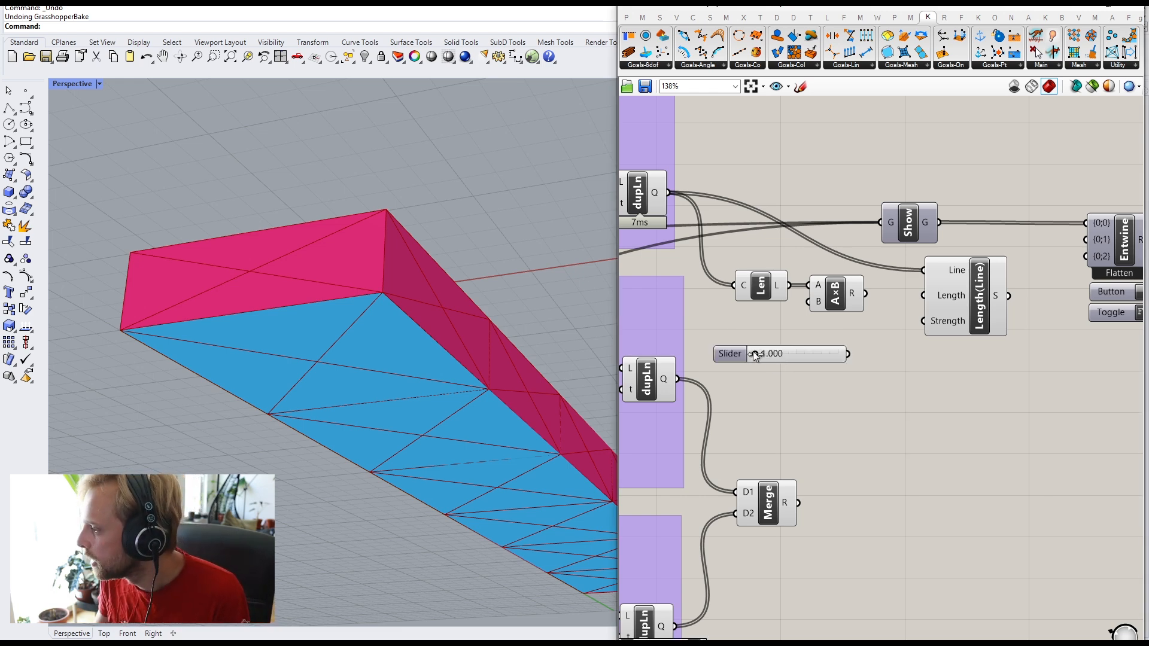
scroll(752, 354, up, 1)
mouse_move(753, 355)
mouse_down()
mouse_move(872, 364)
mouse_move(751, 358)
mouse_up()
drag(864, 355, 829, 295)
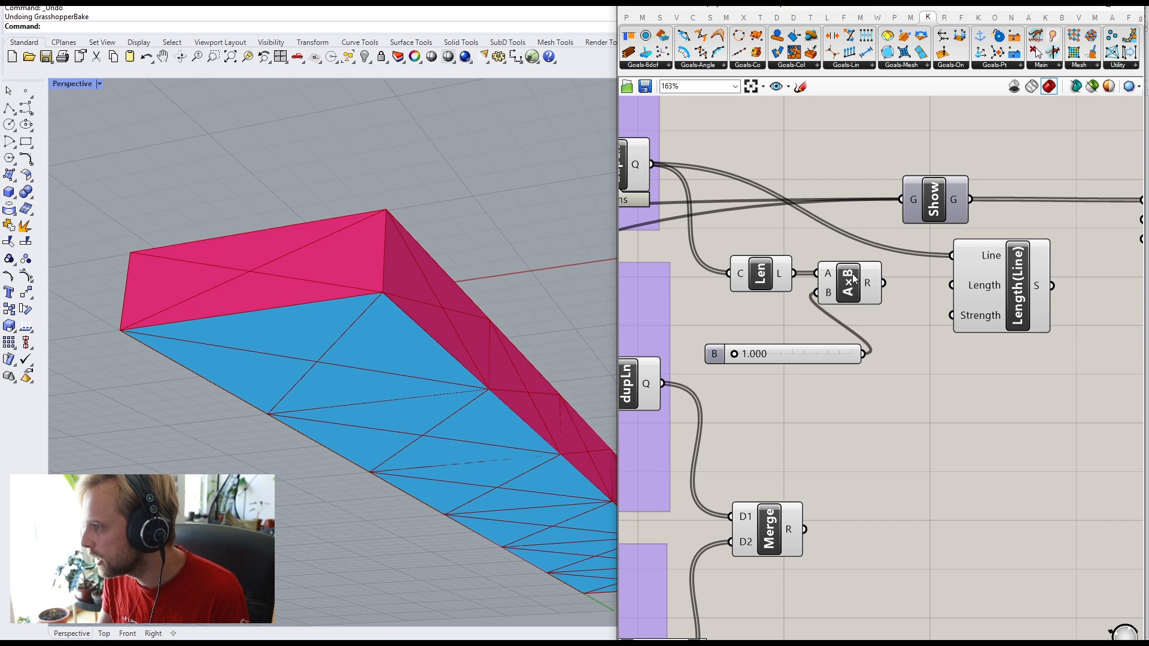
Step: Test the multiplier slider by raising it to 2.000 and bringing it back to 1.007
right_drag(743, 253, 805, 276)
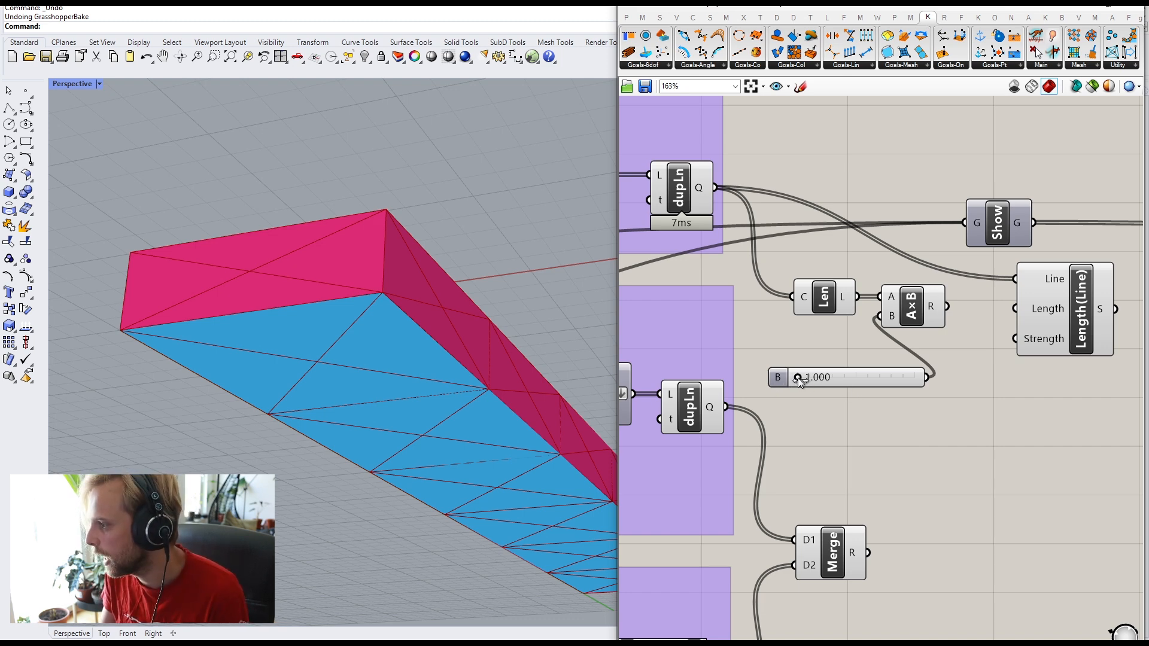
drag(798, 379, 951, 386)
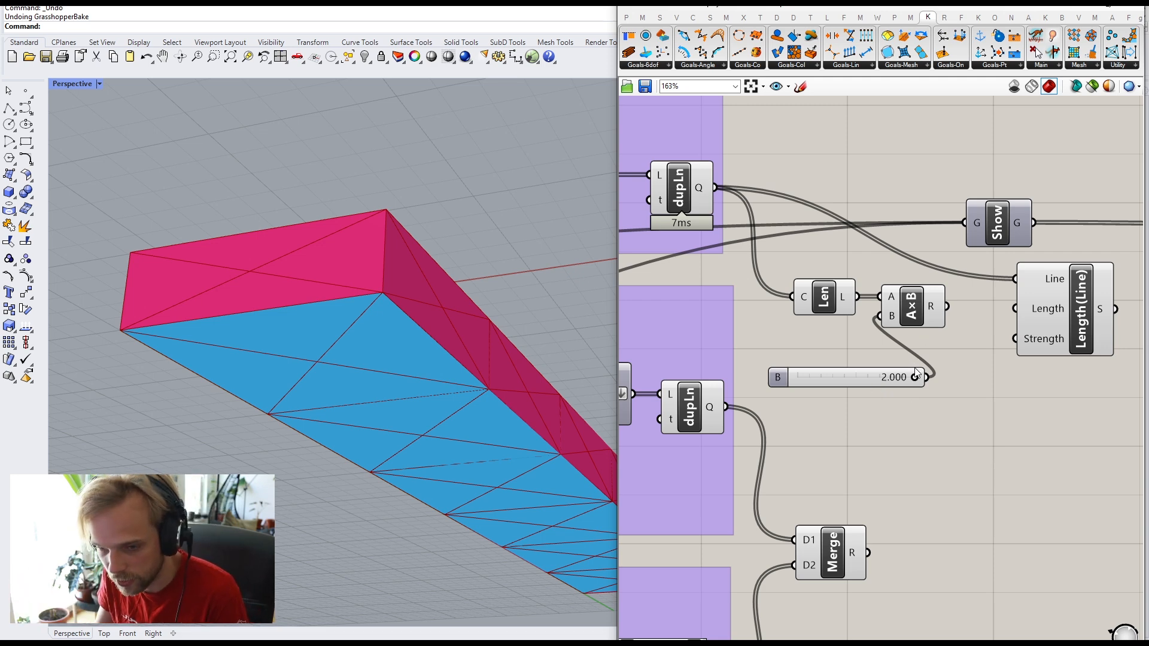
drag(914, 377, 800, 377)
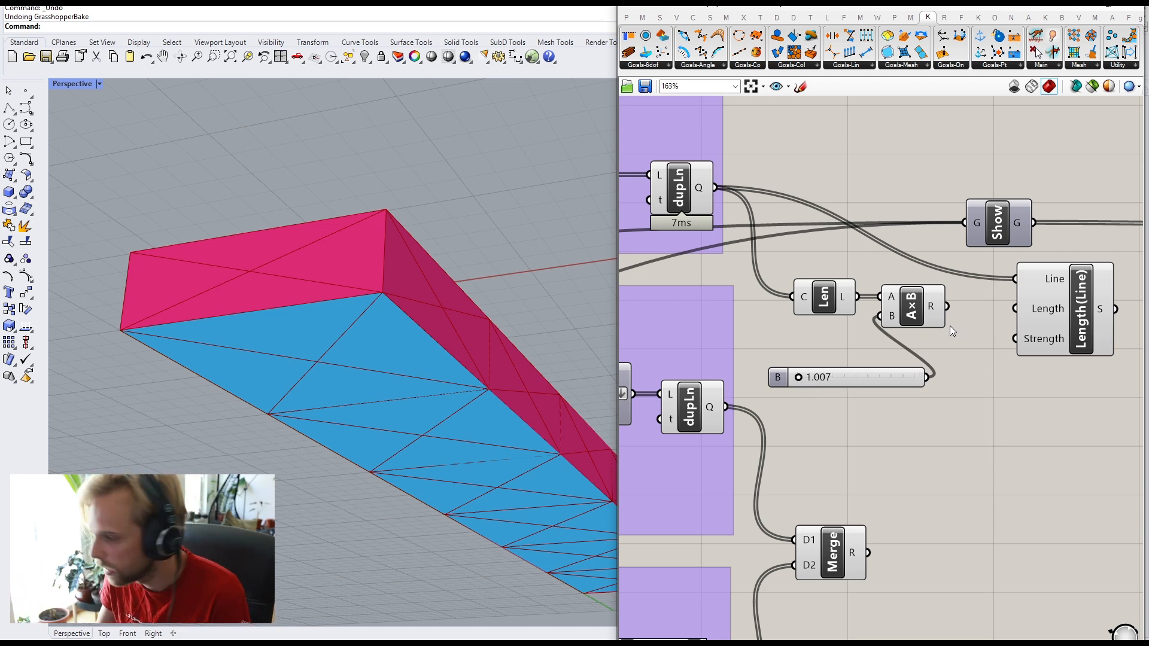
Step: Wire Multiplication's R output into the Length input of Length(Line), and the goal's S output into Entwine's {0;1} input
mouse_move(947, 307)
mouse_down()
mouse_move(1016, 308)
mouse_move(929, 318)
mouse_move(958, 318)
mouse_up()
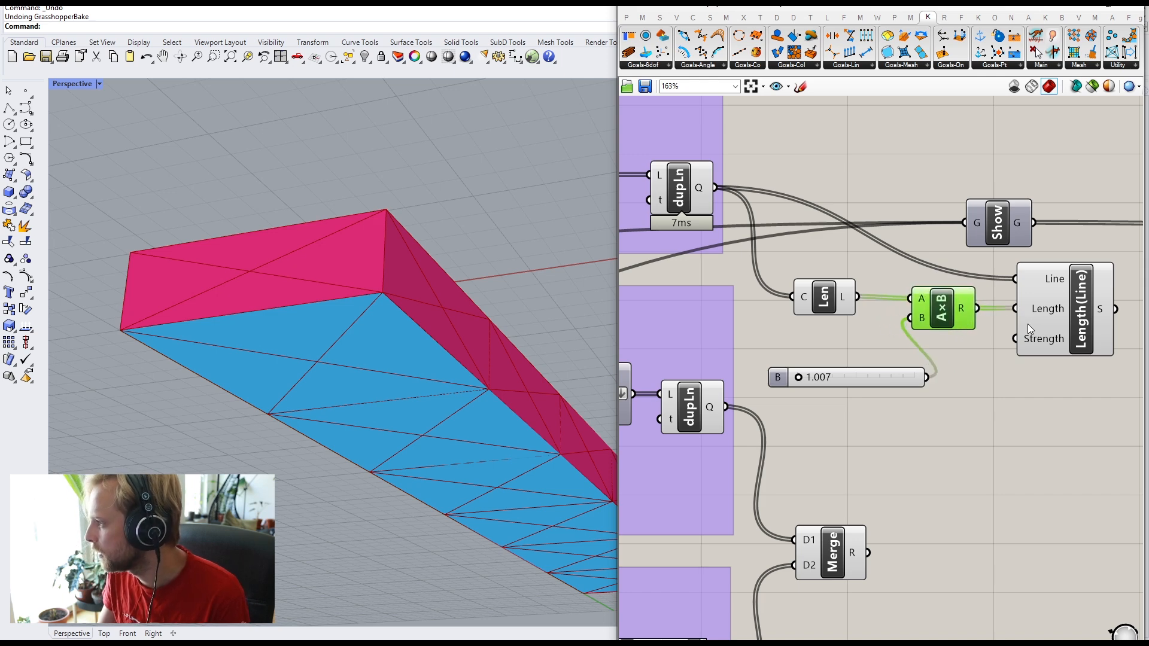
right_drag(1028, 325, 746, 351)
mouse_move(822, 339)
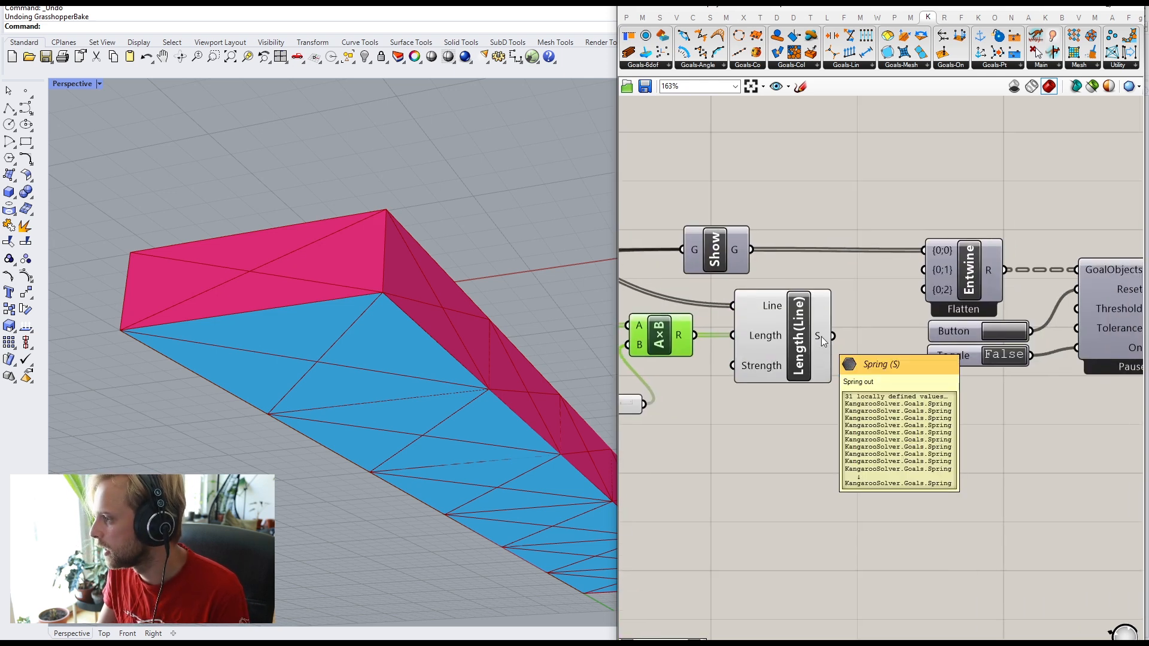
drag(920, 299, 953, 268)
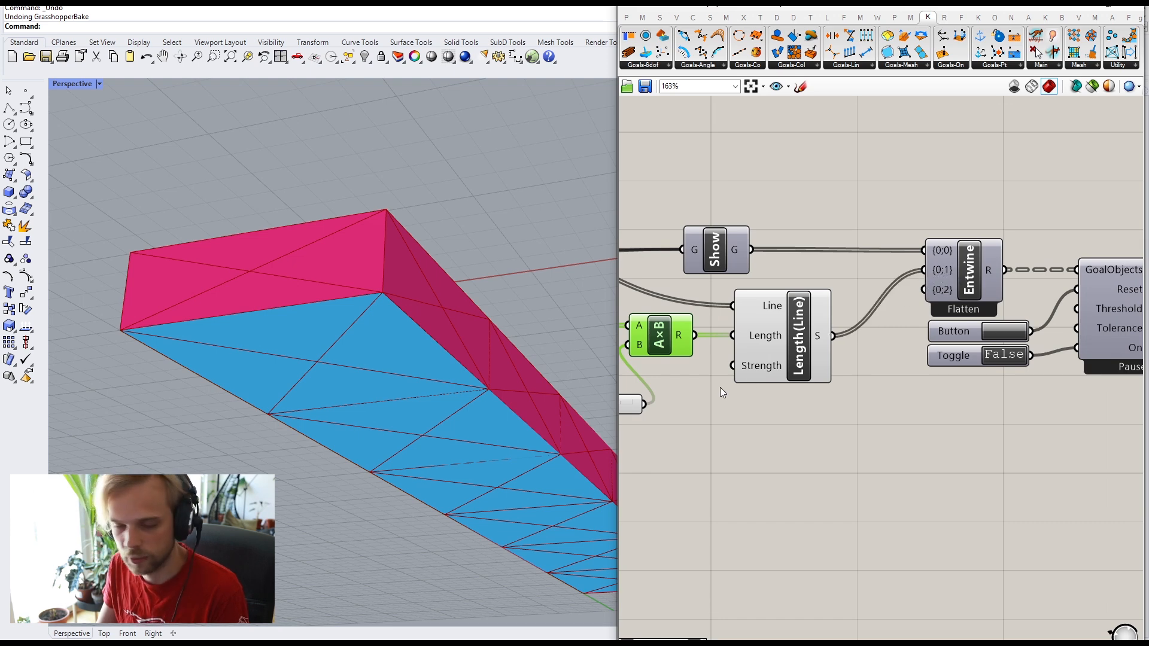
Step: Move the curve Length component and the multiplier slider close to Multiplication and set the slider to 1.000
right_drag(720, 386, 850, 347)
drag(662, 291, 693, 292)
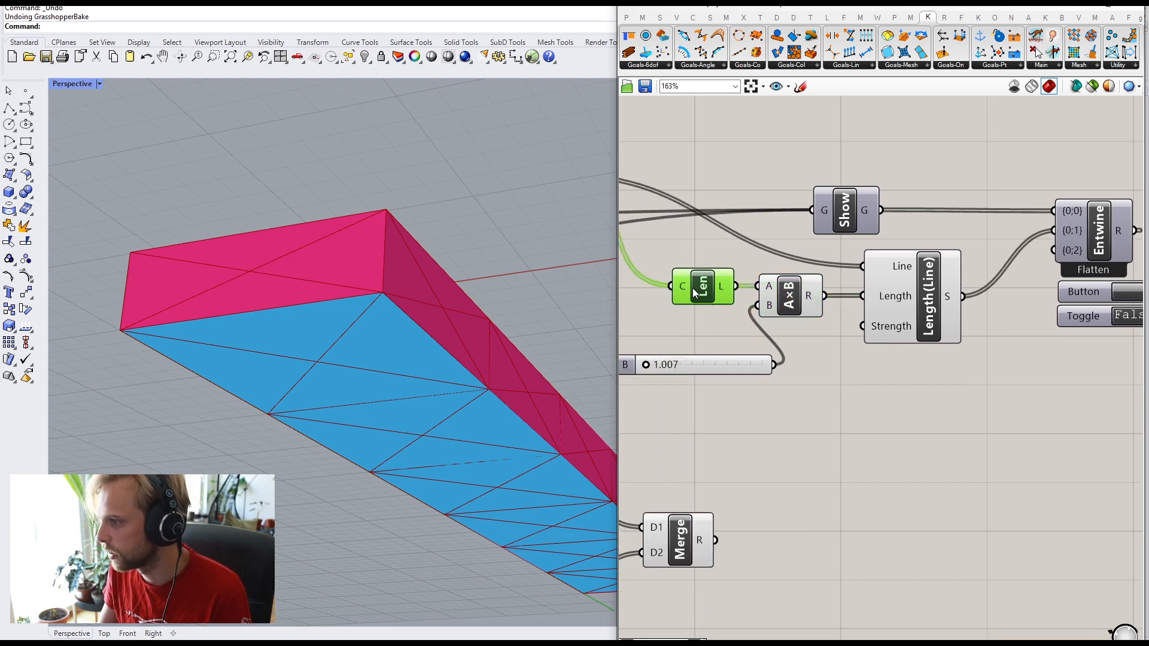
drag(735, 374, 719, 337)
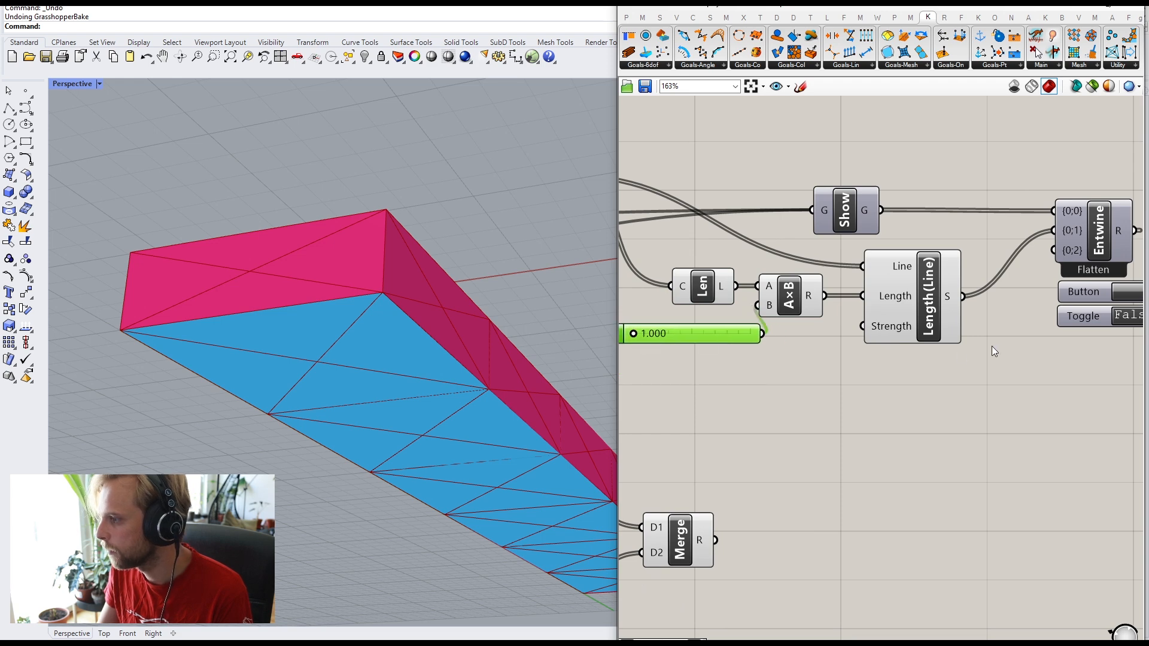
Step: Set the solver's On toggle to True and raise the length multiplier slider to 1.287
right_drag(1135, 314, 966, 331)
double_click(966, 331)
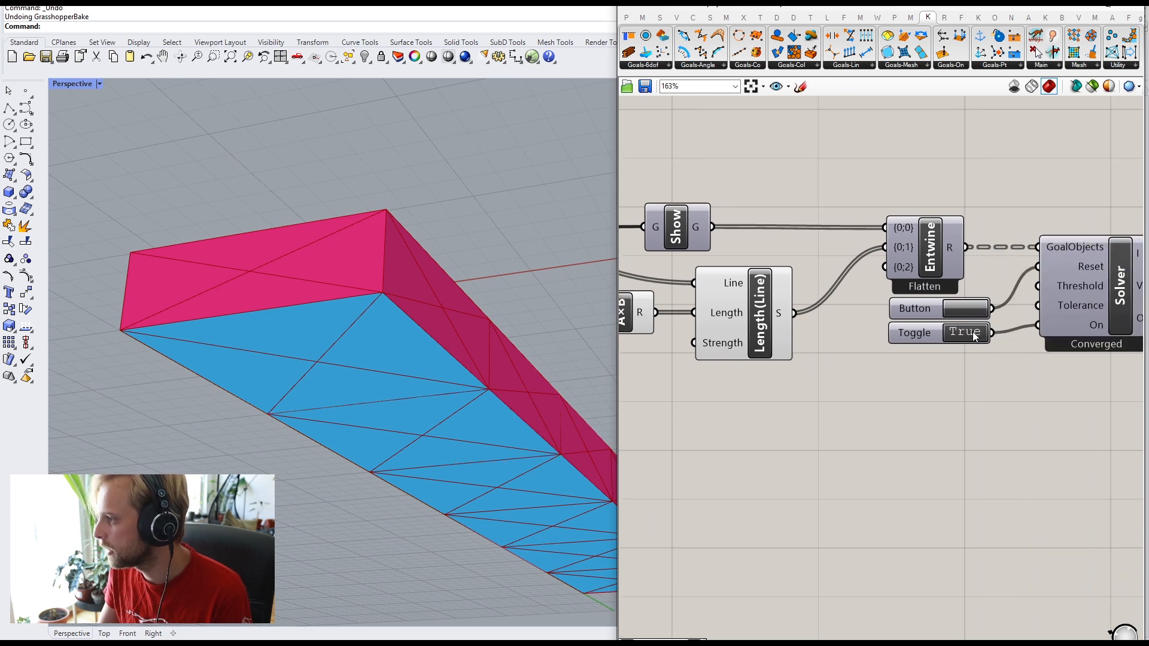
right_drag(760, 347, 973, 338)
scroll(678, 345, up, 1)
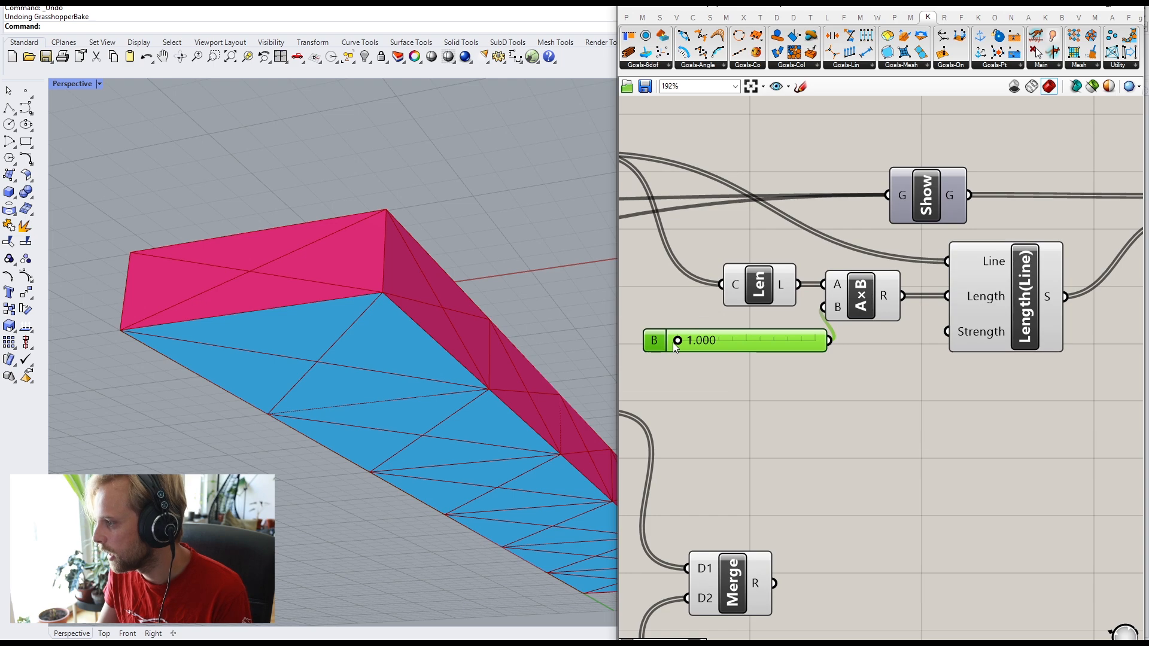
drag(677, 345, 717, 344)
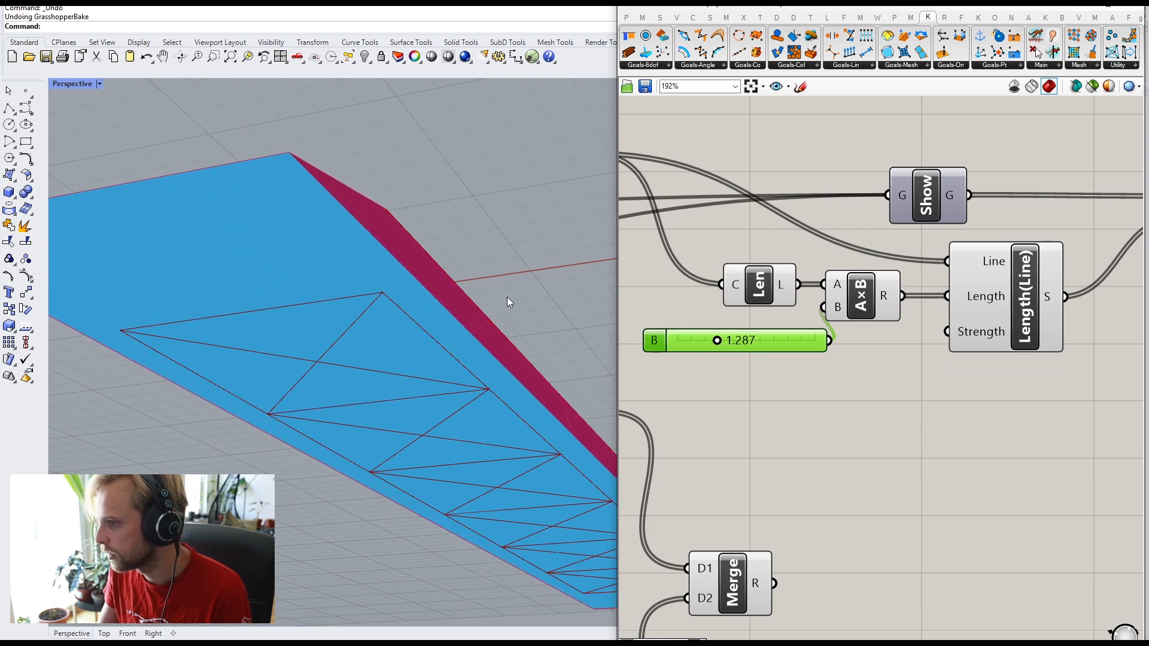
Step: Test the truss deformation with the length multiplier at its maximum and reset the slider to 1.000
right_drag(508, 297, 420, 413)
right_drag(440, 372, 419, 335)
drag(721, 342, 842, 355)
right_drag(445, 437, 431, 419)
drag(814, 340, 622, 364)
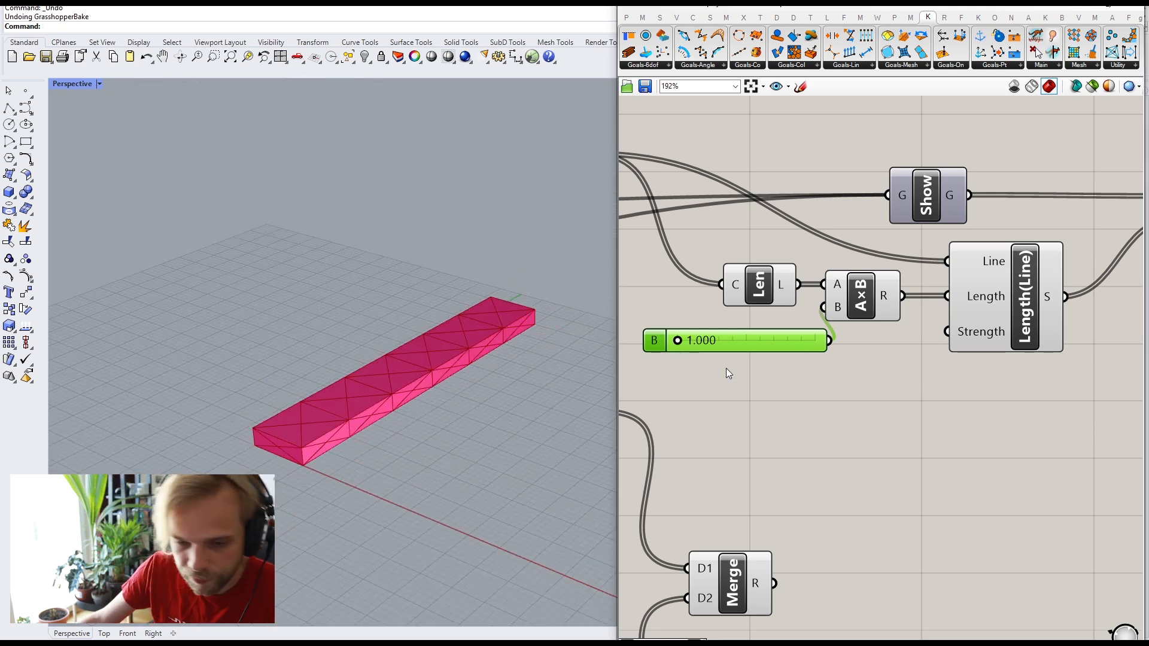
Step: Set the solver's On toggle to False
drag(1042, 426, 637, 258)
scroll(838, 252, down, 2)
right_drag(1143, 294, 939, 340)
click(913, 349)
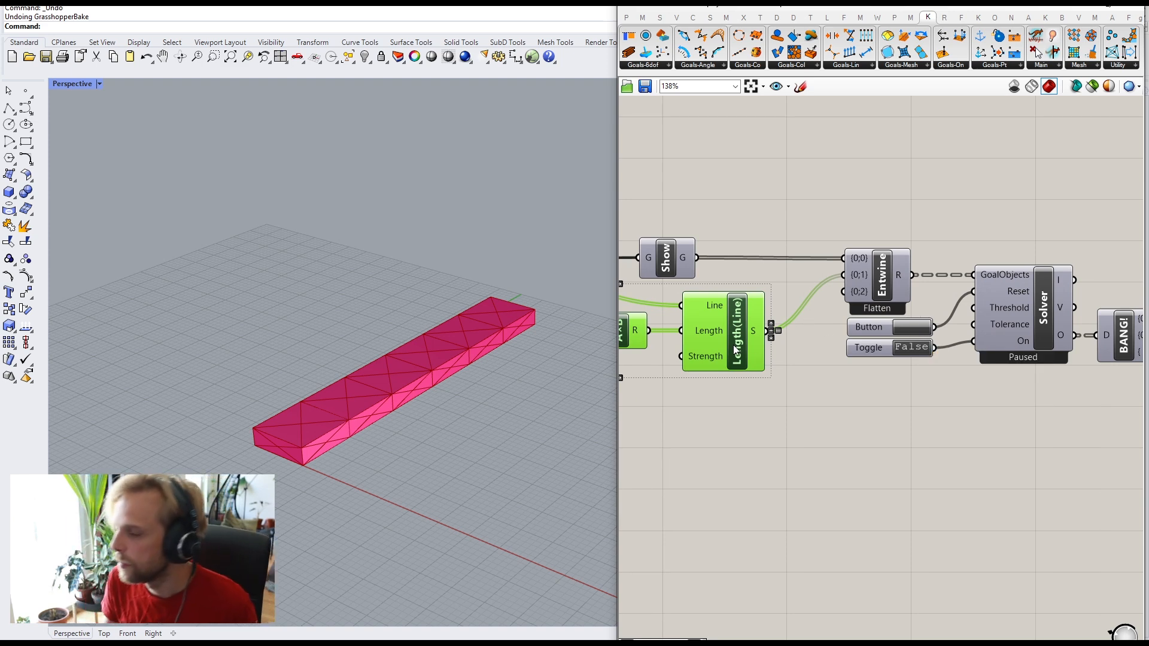
right_drag(698, 369, 804, 328)
double_click(807, 363)
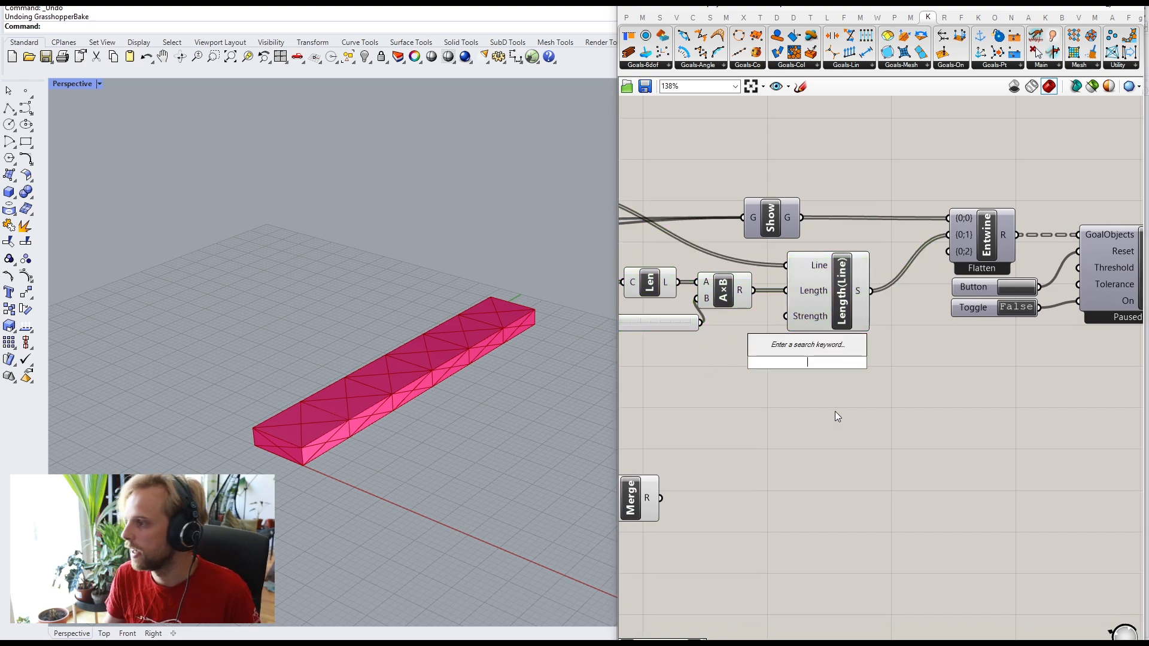
right_drag(526, 503, 801, 434)
right_drag(509, 312, 449, 407)
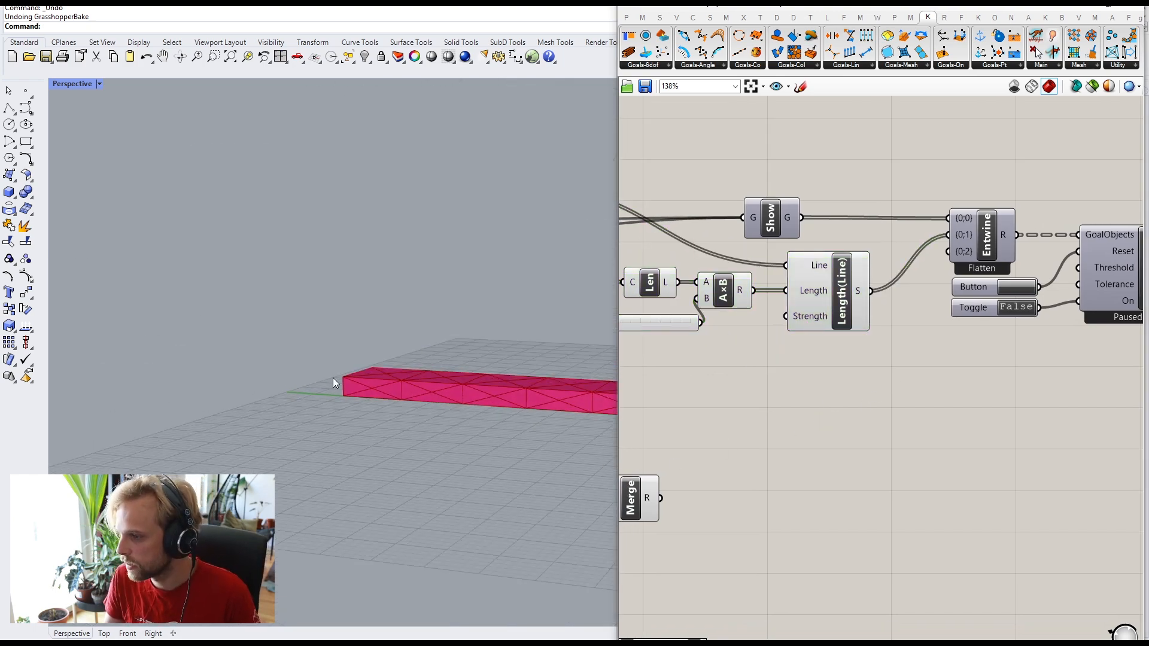
scroll(333, 379, up, 3)
right_drag(715, 452, 870, 366)
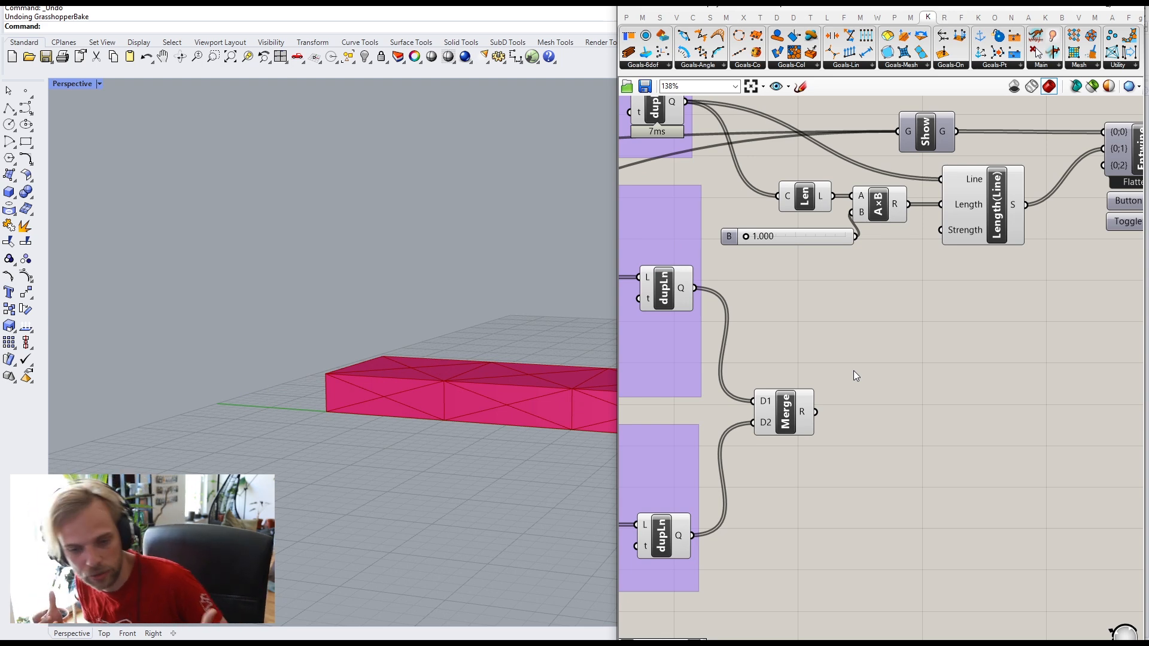
double_click(1031, 389)
text(lengh)
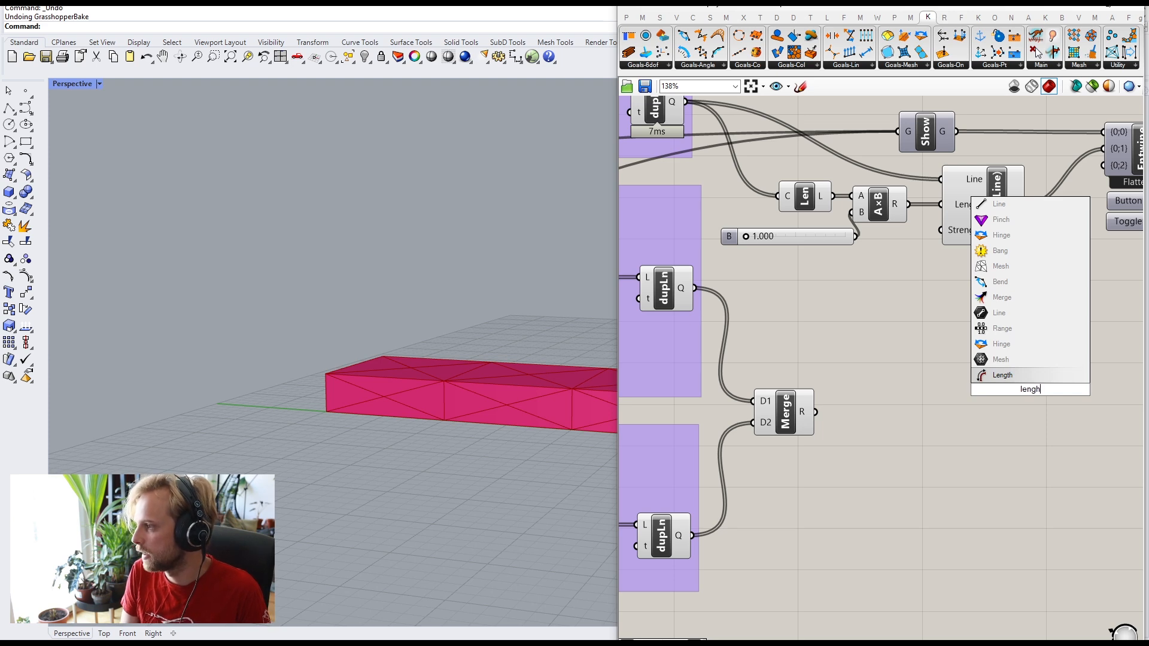
text( line)
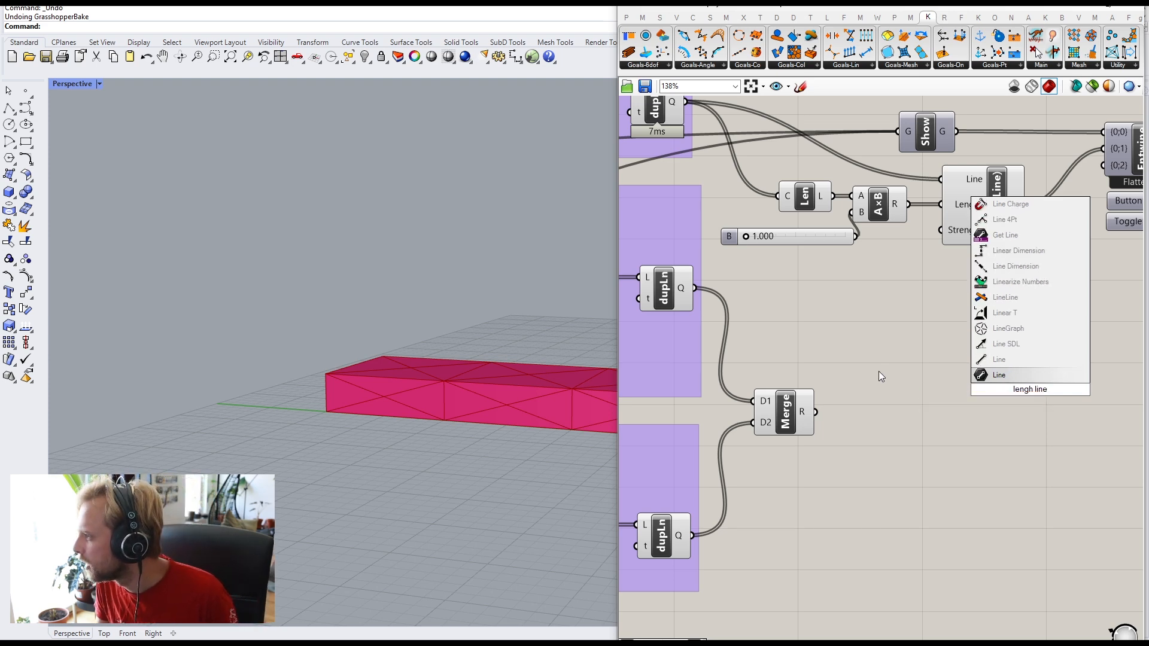
click(879, 371)
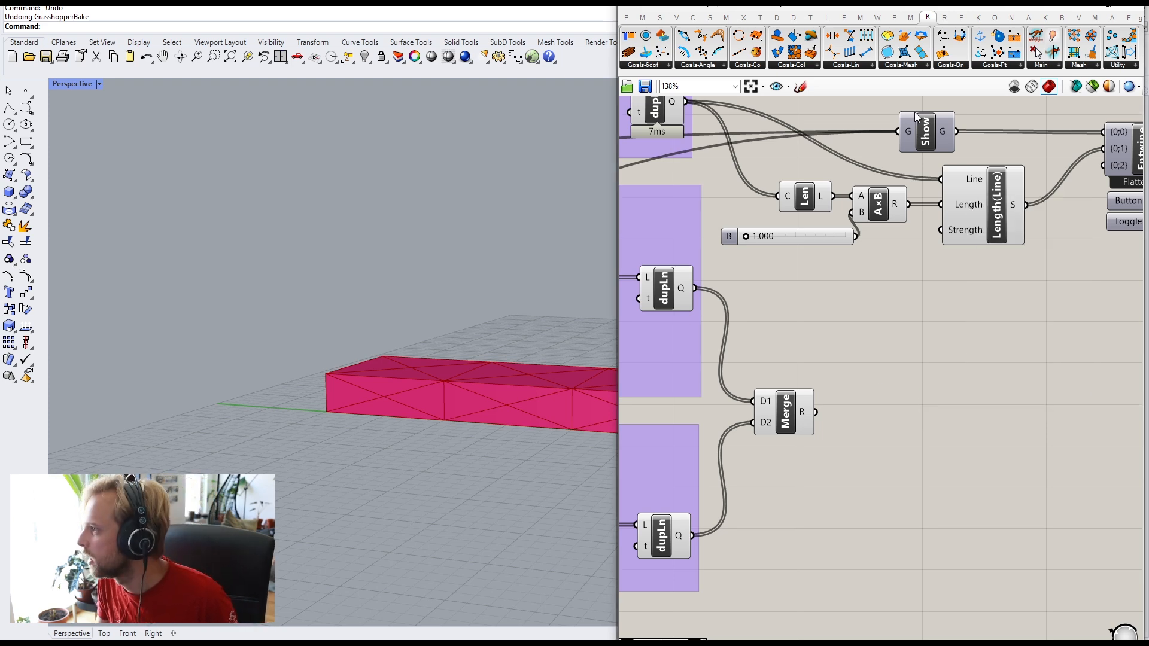
Step: Add a second Kangaroo Length(Line) goal to the right of Merge and wire Merge's R output into its Line input
click(845, 65)
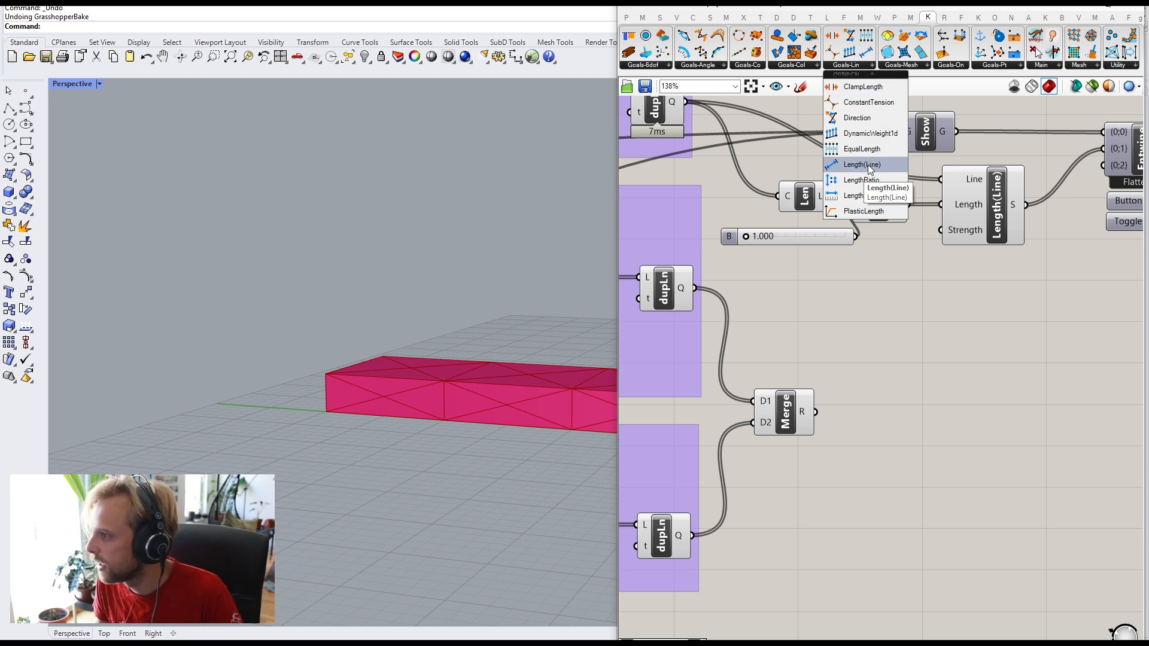
drag(862, 164, 1013, 361)
drag(788, 418, 1041, 411)
Step: Try feeding the merged lines through a curve Length component into the second Length(Line) goal's Length input, and delete that component
double_click(868, 465)
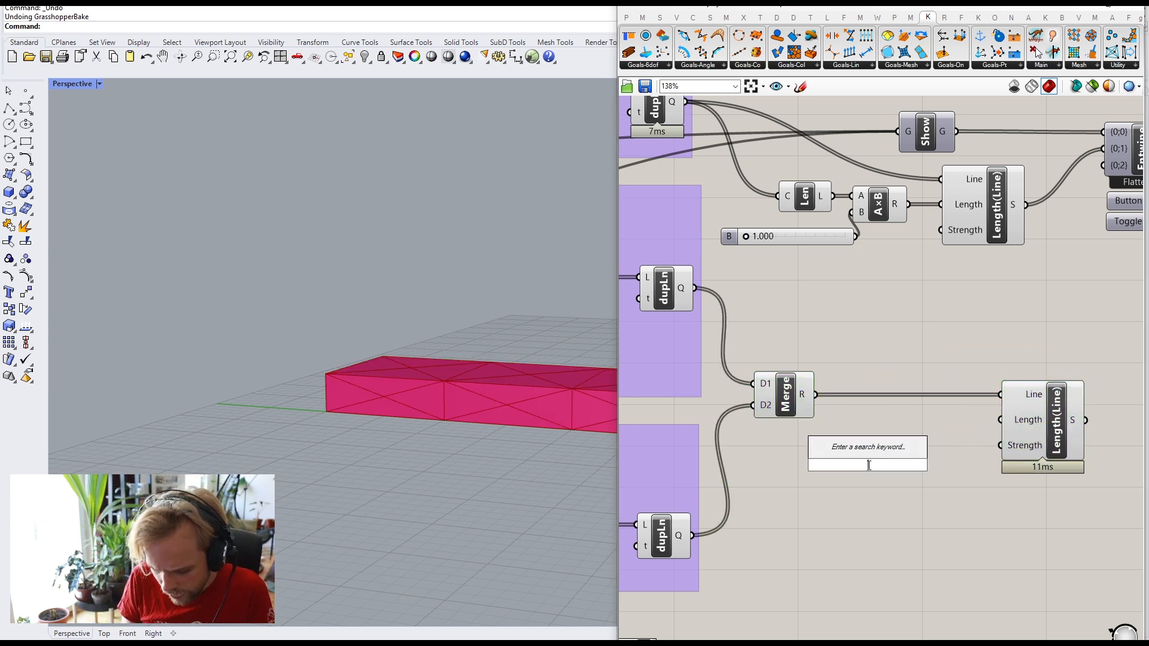
text(lenght)
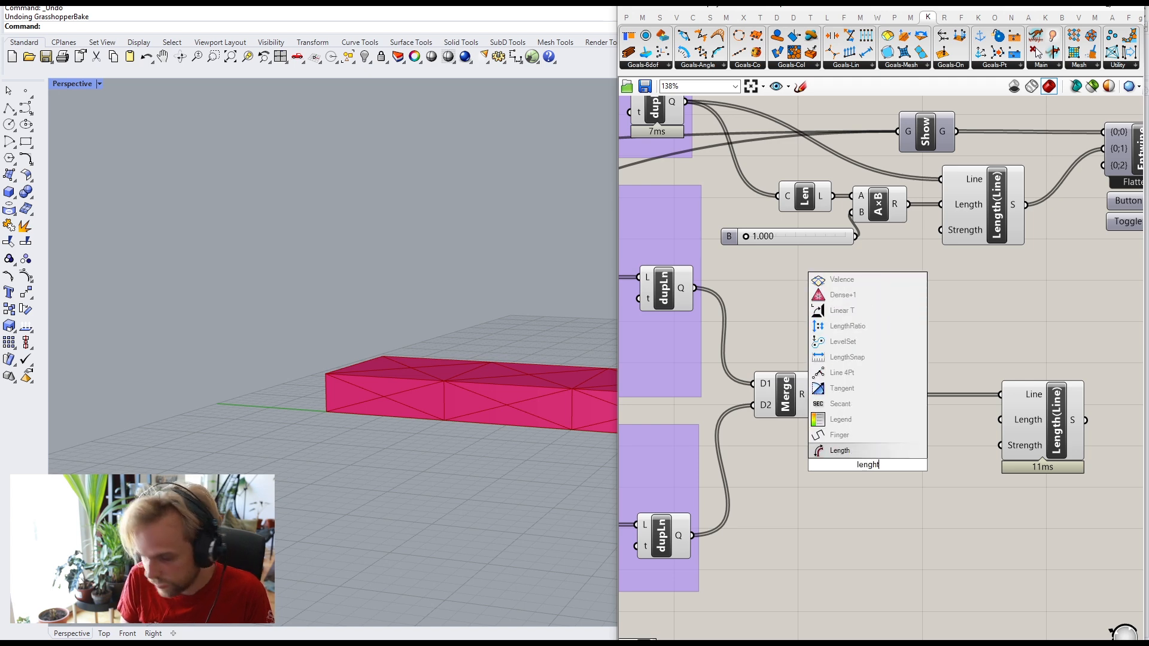
click(840, 450)
drag(815, 395, 958, 428)
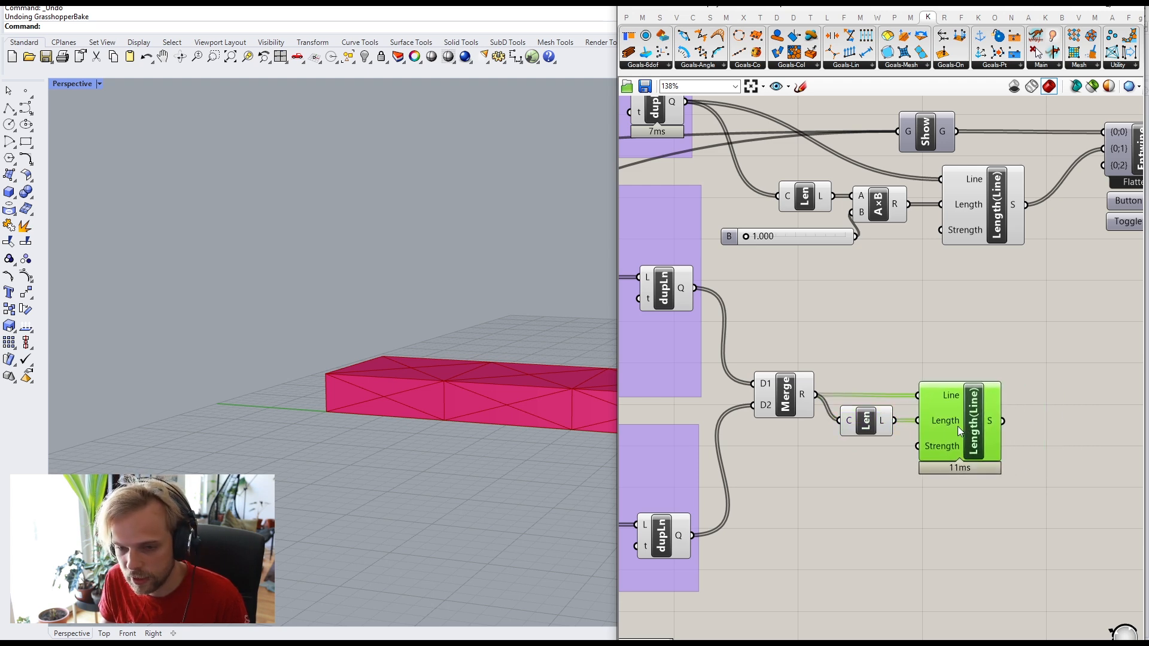
click(853, 428)
key(Delete)
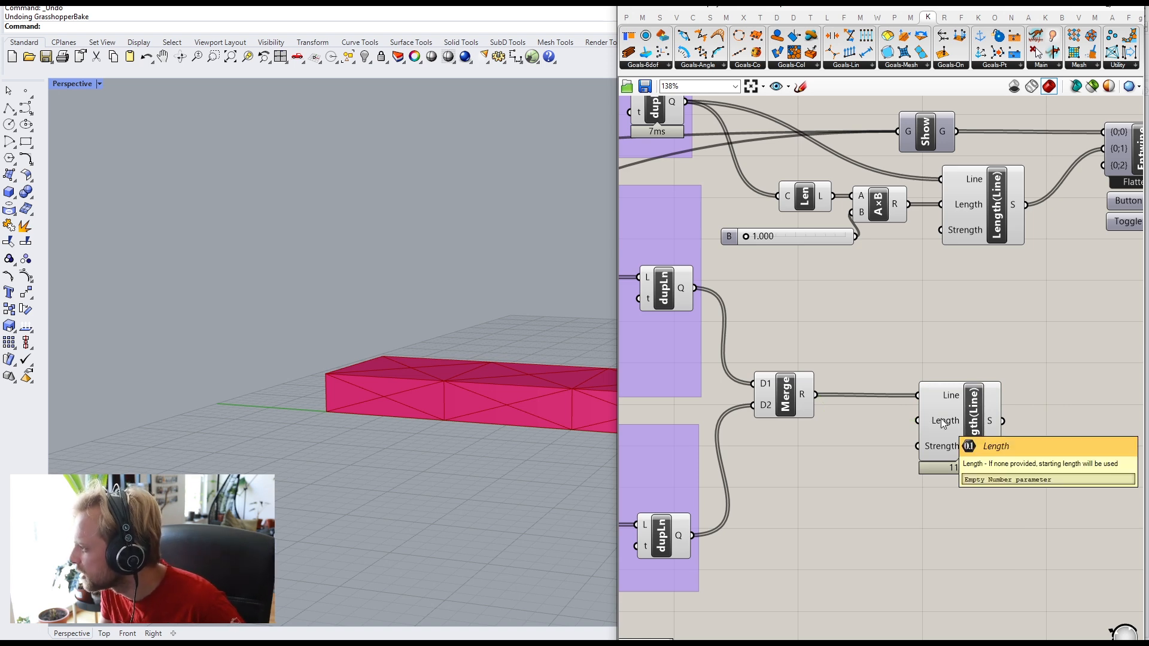
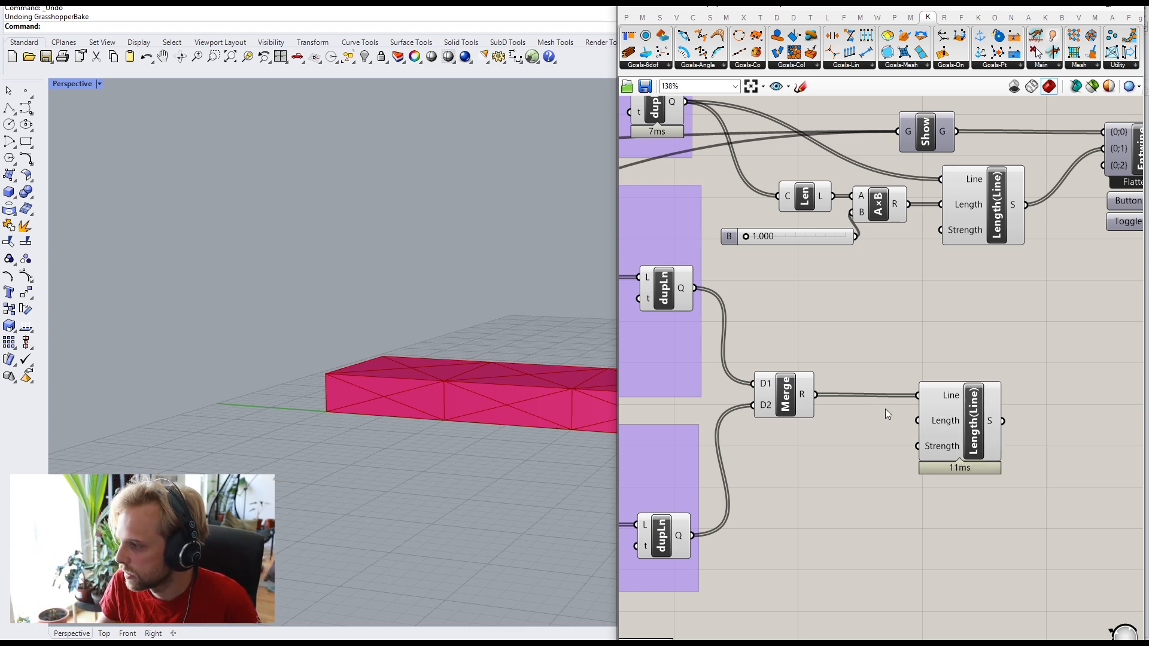
Step: Wire the second Length(Line) goal's S output into Entwine's {0;2} input
right_drag(1008, 430, 727, 514)
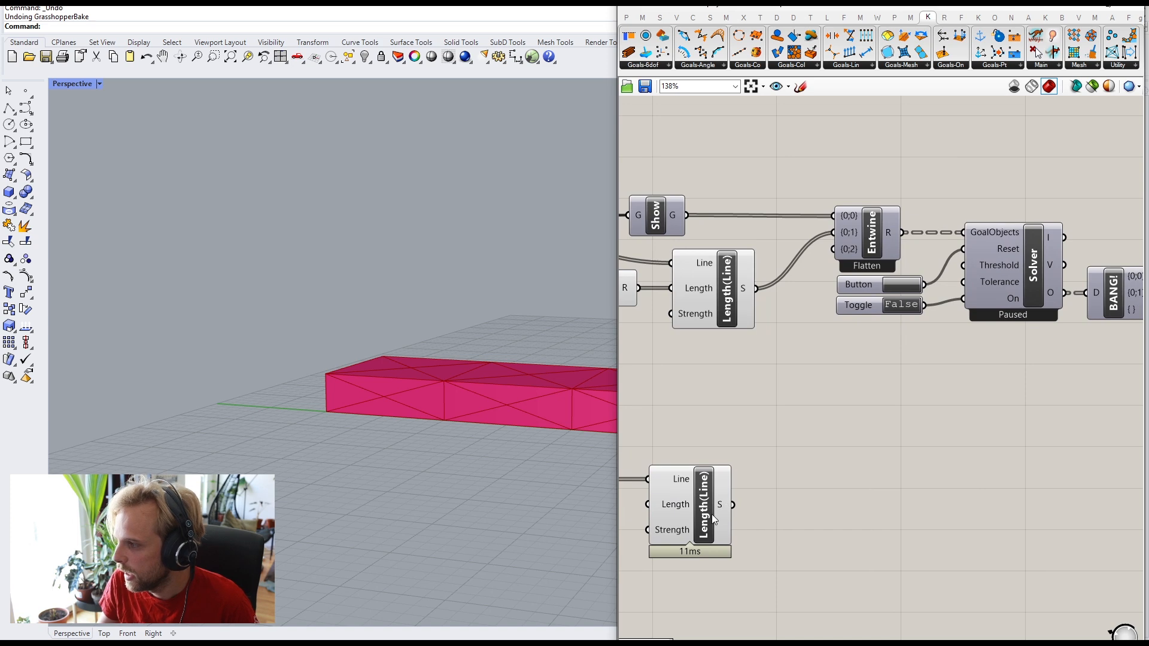
drag(733, 504, 849, 247)
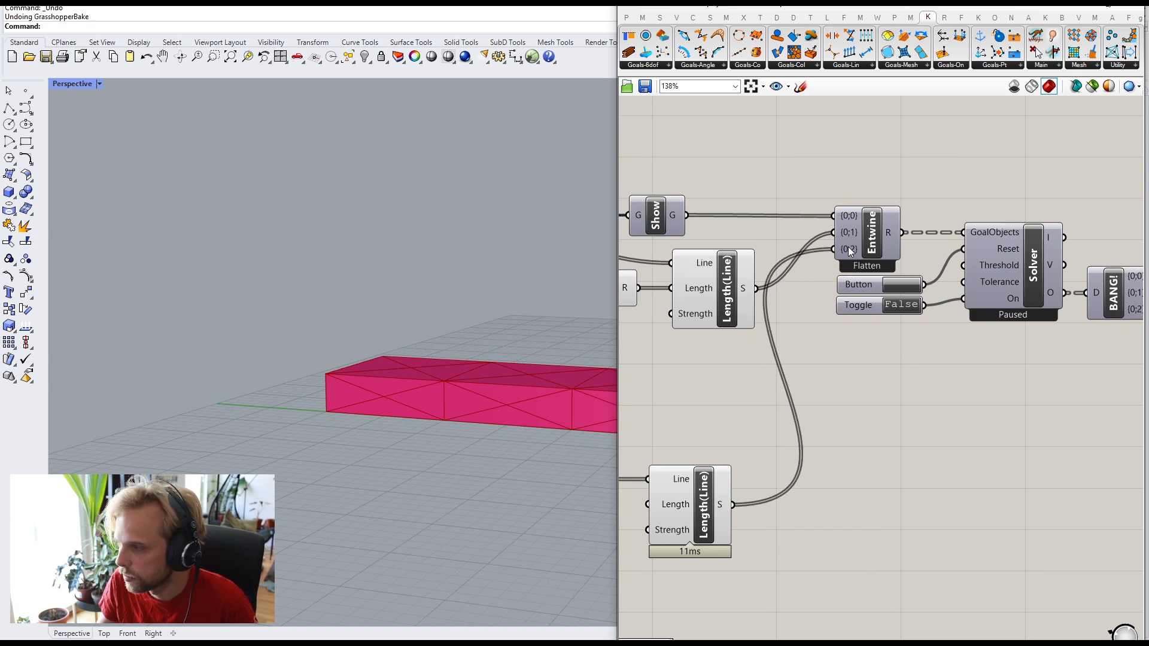
Step: Turn off the preview of the truss line, merge and length-goal components to hide their geometry in the viewport
scroll(751, 295, down, 5)
drag(916, 501, 670, 150)
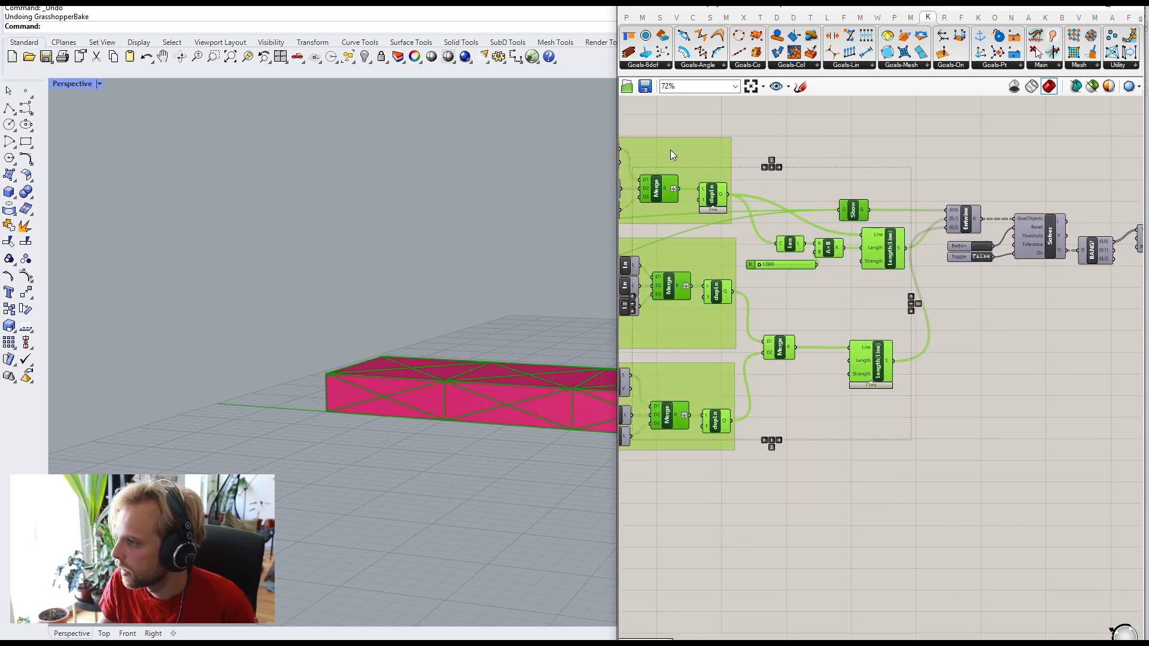
middle_click(682, 150)
click(710, 127)
click(756, 112)
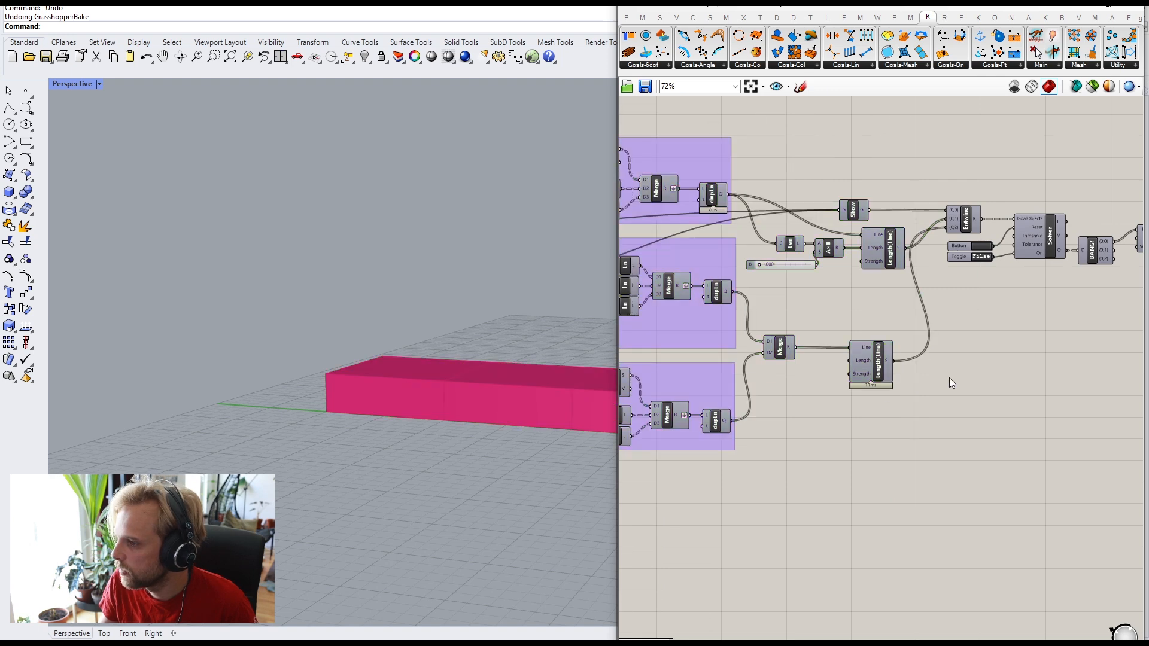
Step: Set the solver's On toggle to True with the whole truss in view
right_drag(423, 348, 494, 349)
scroll(988, 239, up, 3)
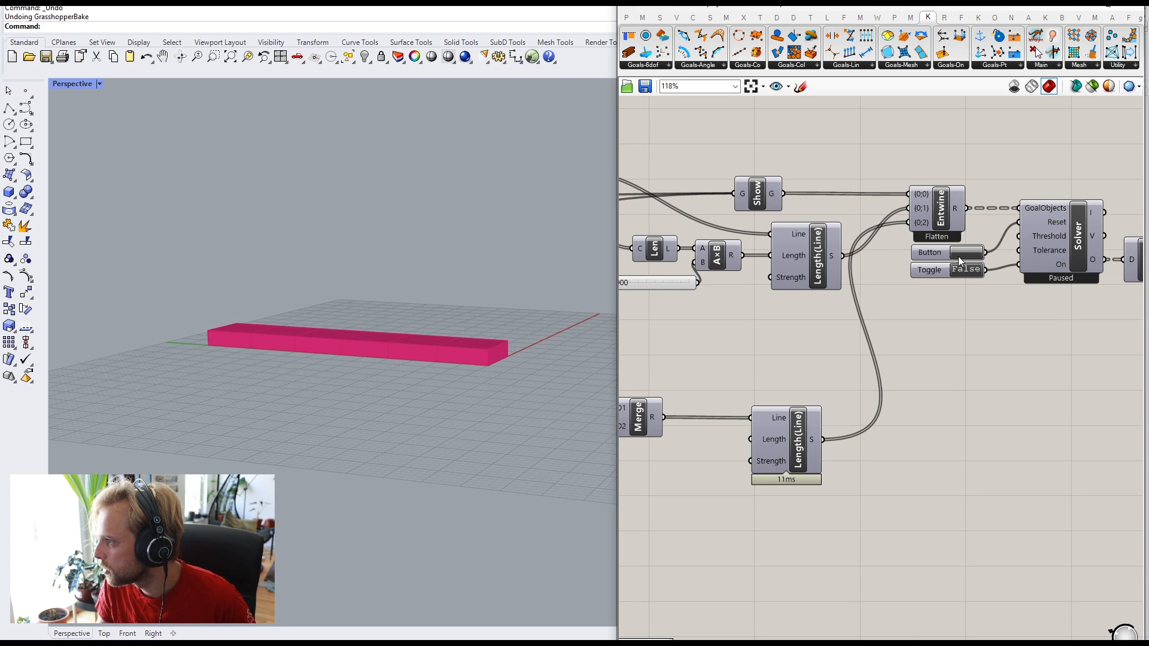
click(970, 269)
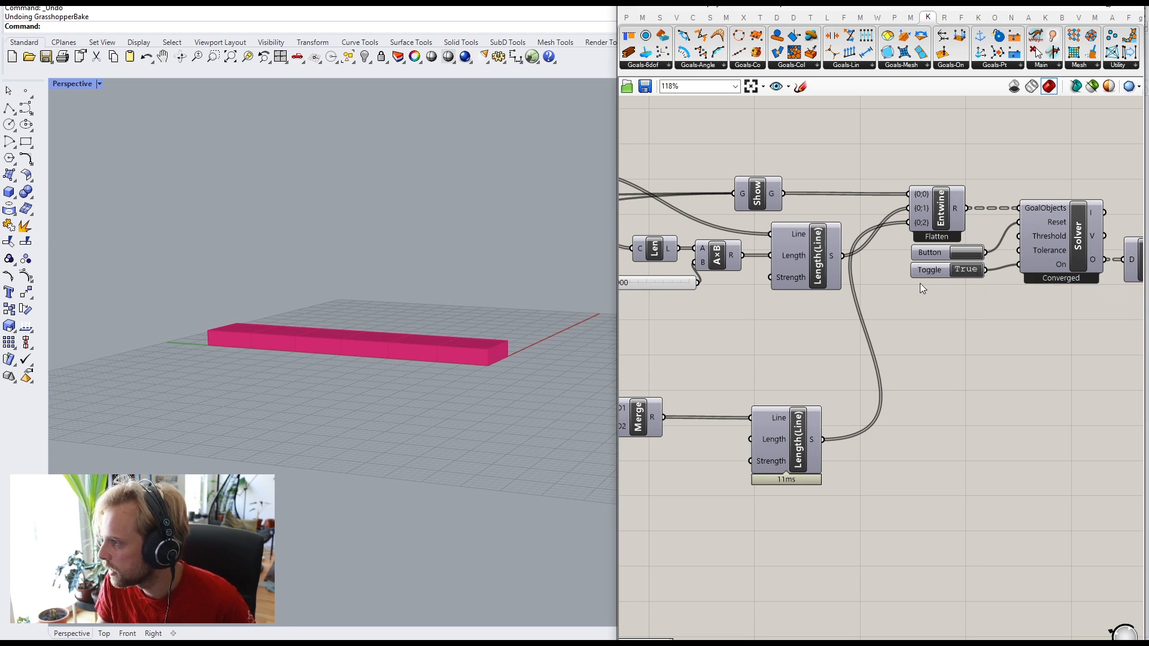
Step: Test the truss deformation with the length multiplier at 1.163, return the slider to 1.000 and reset the solver
right_drag(716, 347, 889, 351)
right_drag(383, 347, 335, 368)
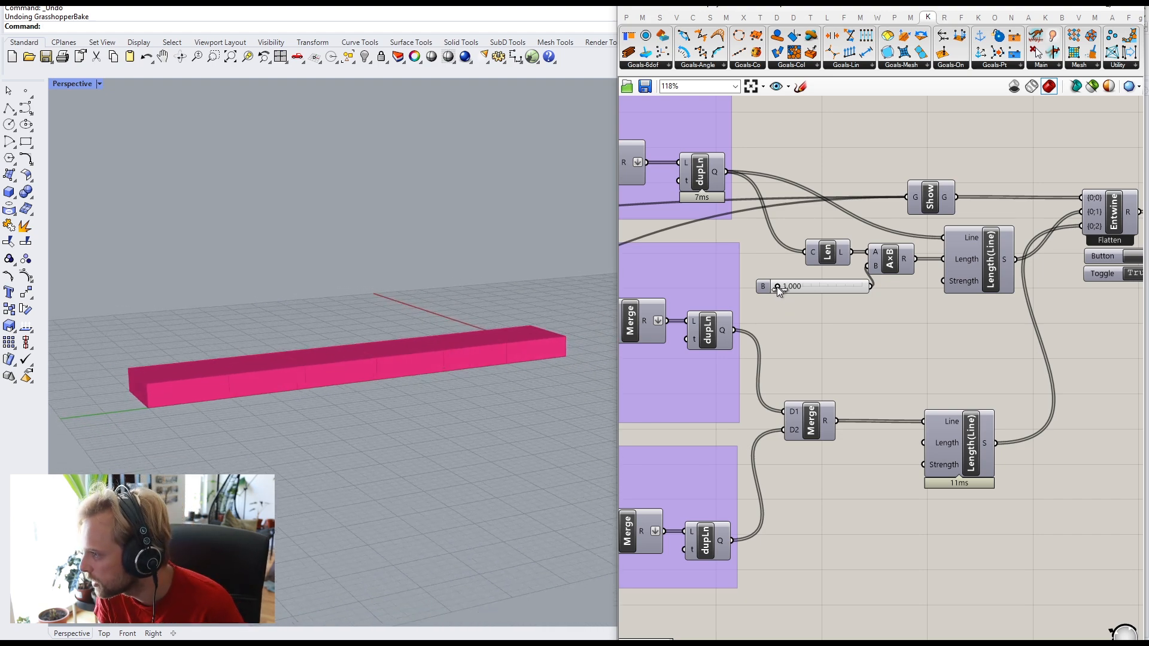
drag(777, 286, 792, 287)
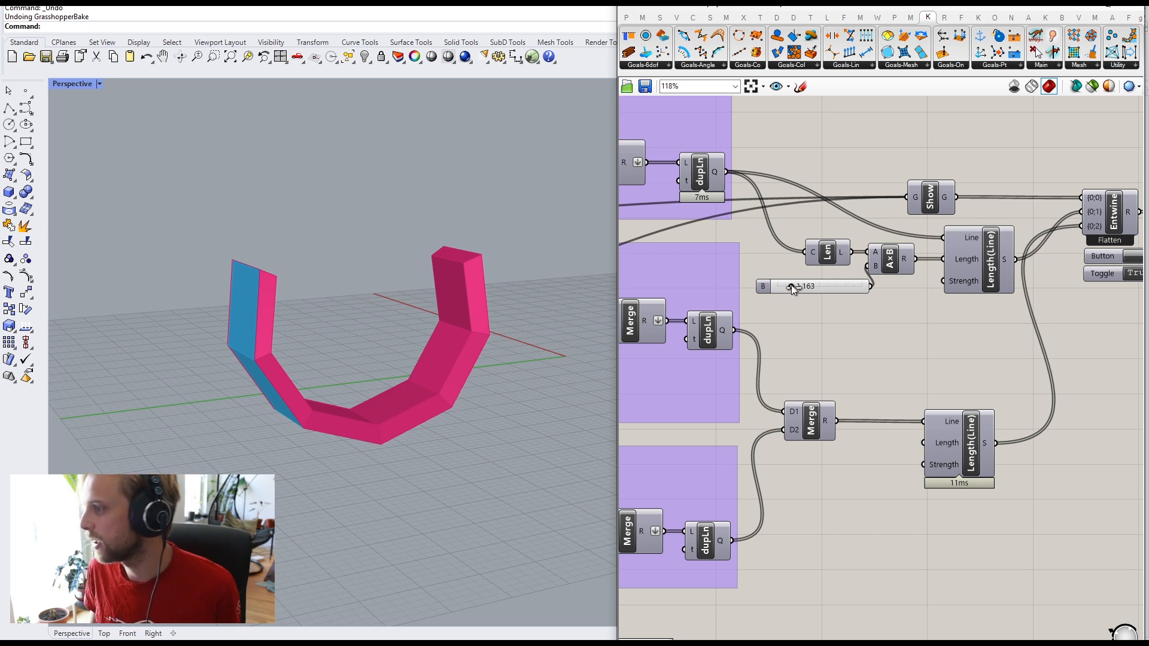
drag(791, 285, 735, 302)
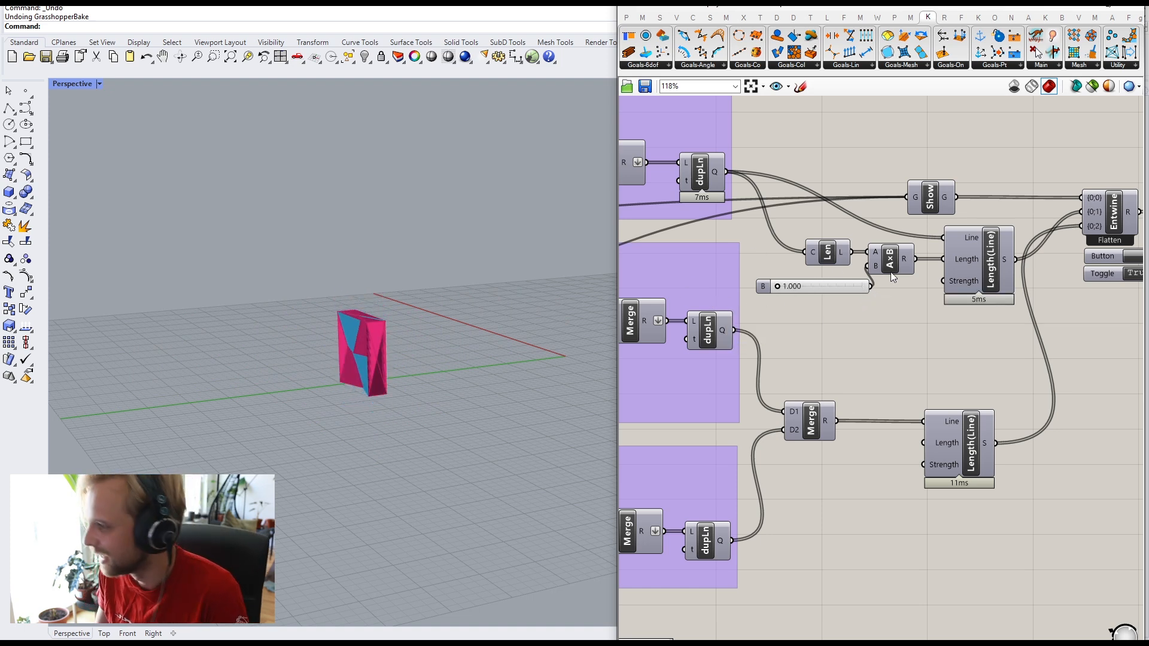
click(1132, 256)
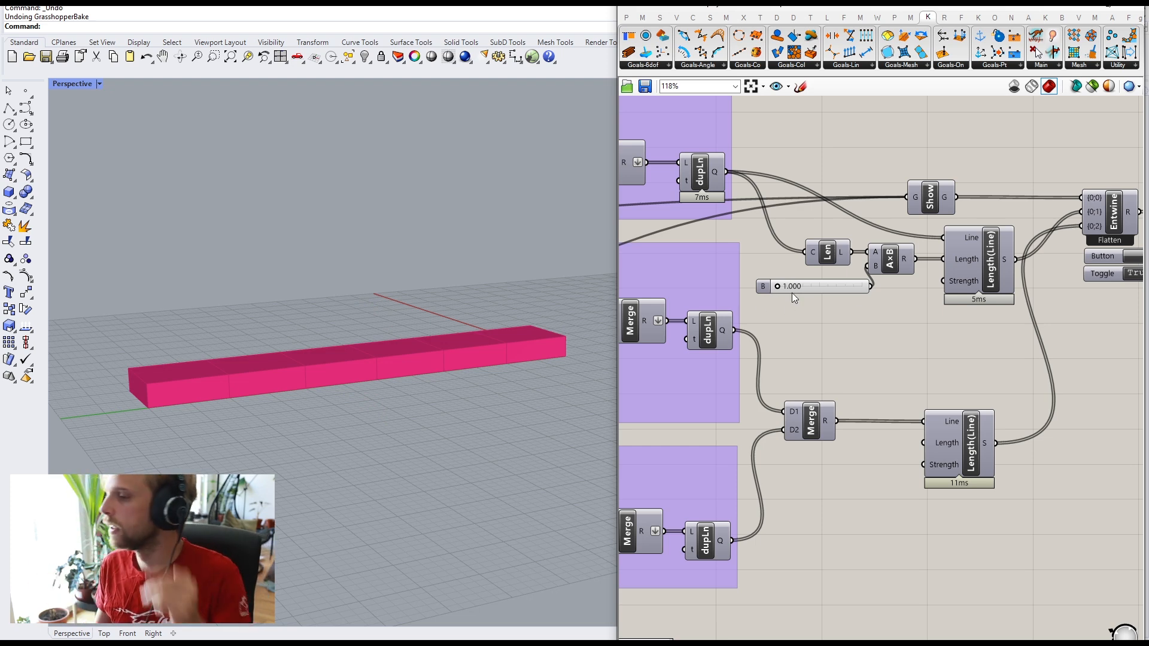
Step: Move the serial port components, including their panels and timer, directly below the lowest purple group of the truss definition
scroll(795, 294, down, 5)
right_drag(825, 299, 991, 253)
scroll(783, 338, up, 5)
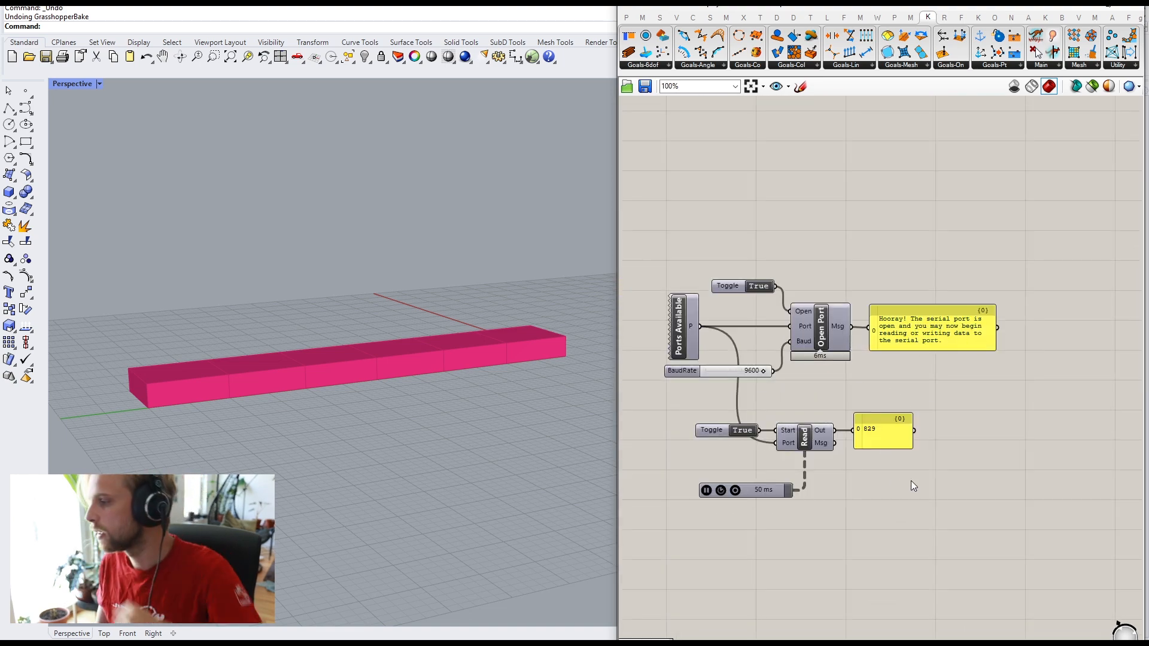
drag(1012, 522, 658, 267)
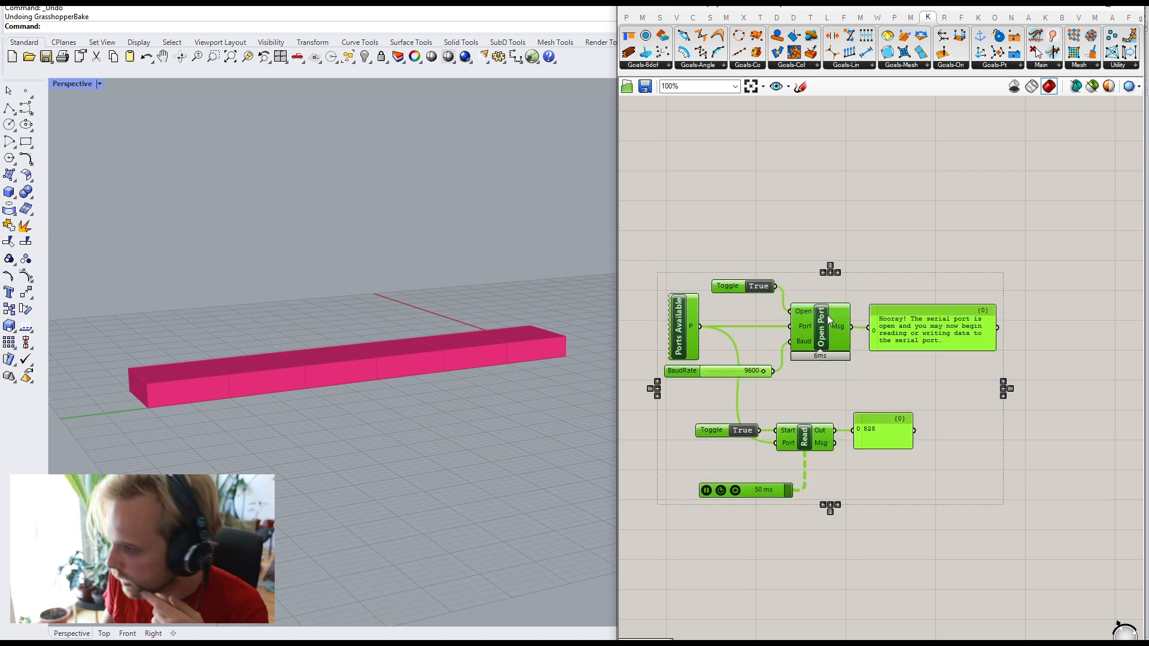
click(818, 252)
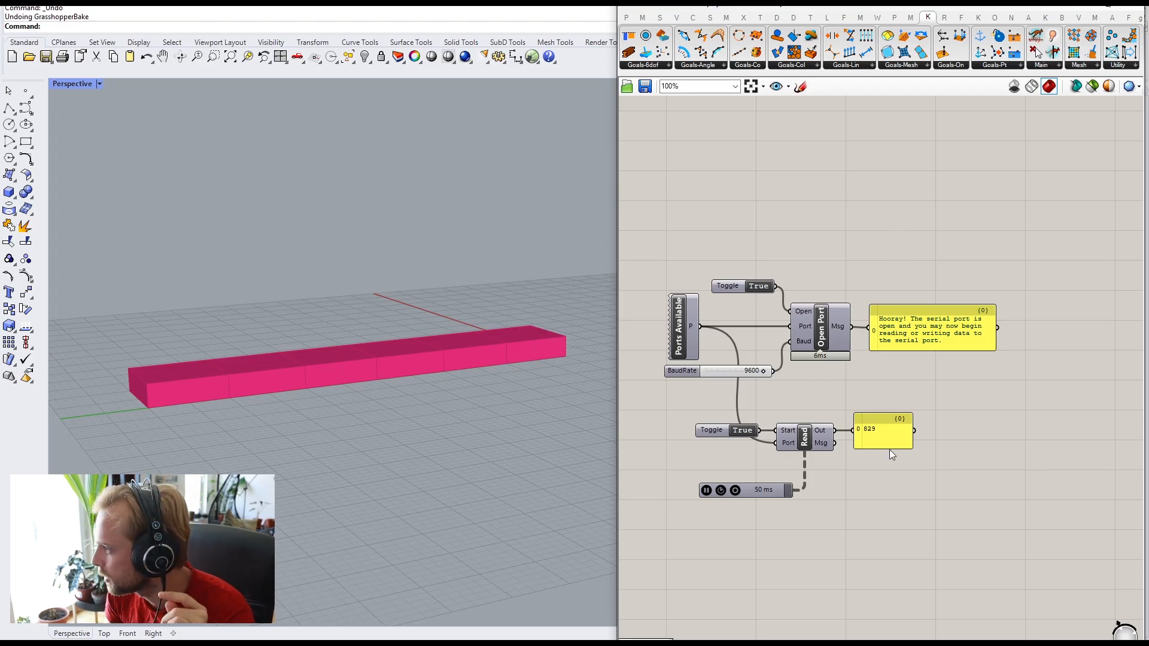
drag(1000, 528, 673, 258)
scroll(712, 261, down, 2)
scroll(722, 264, down, 1)
right_drag(878, 280, 788, 400)
drag(690, 427, 931, 311)
right_drag(982, 289, 918, 387)
Step: Enclose the selected serial port components in a group
middle_click(784, 372)
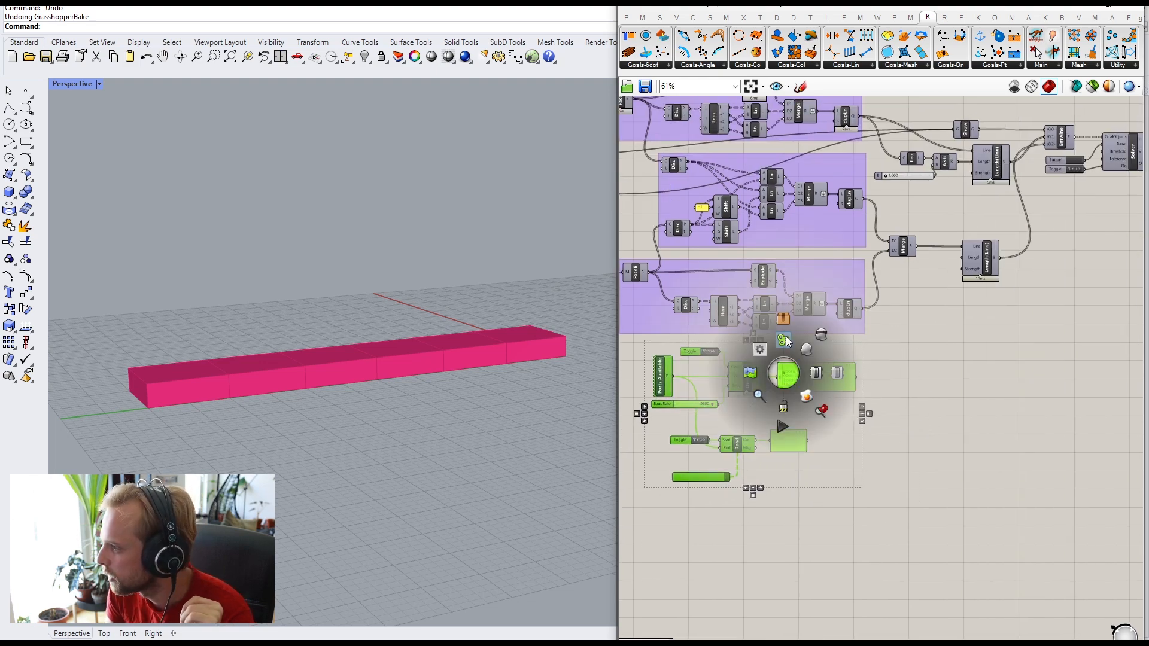
click(785, 323)
drag(898, 446, 874, 446)
Step: Change the serial port group's colour from the default purple to white
right_click(834, 422)
click(816, 414)
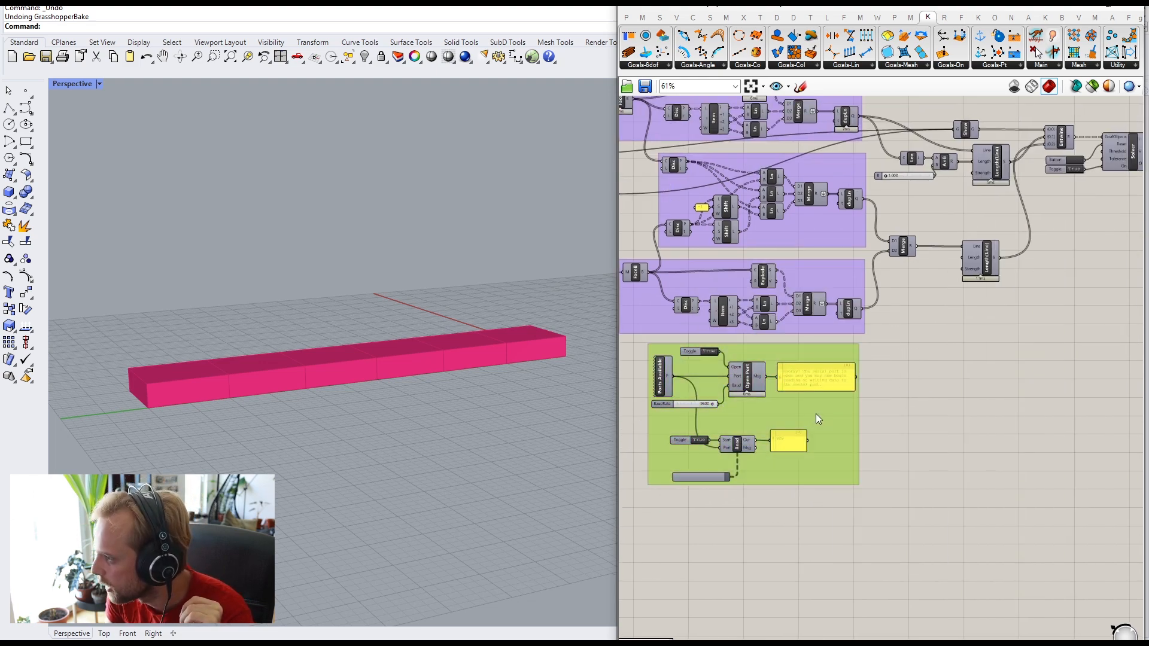
right_click(816, 414)
mouse_move(850, 542)
click(1049, 498)
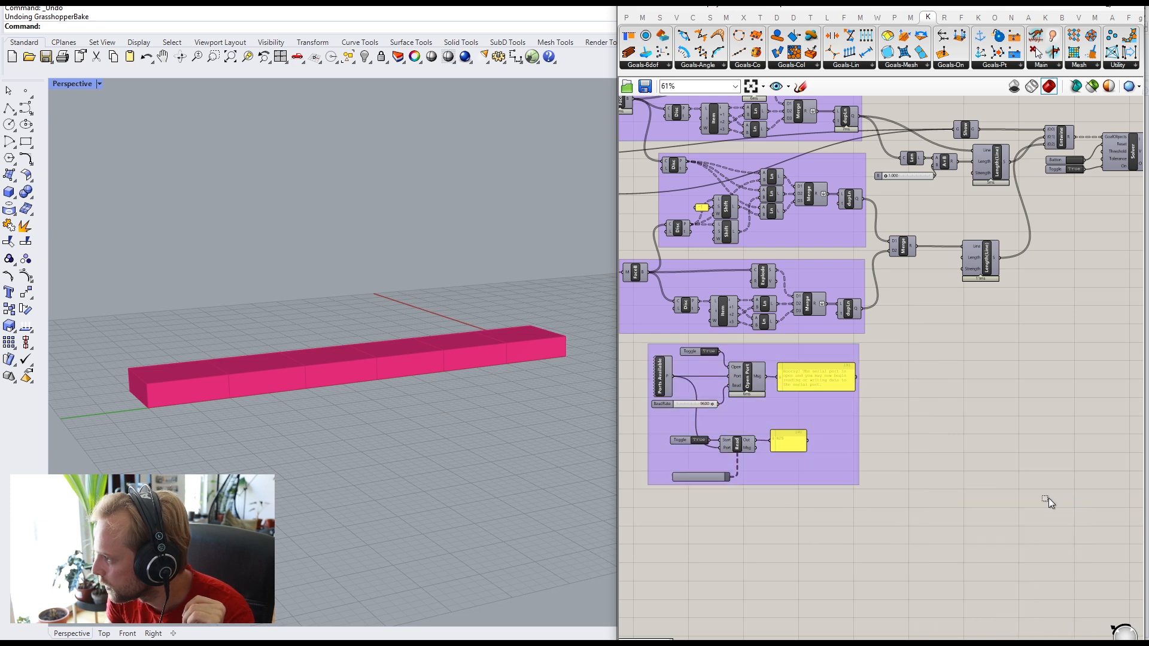
click(820, 433)
right_click(830, 421)
mouse_move(887, 548)
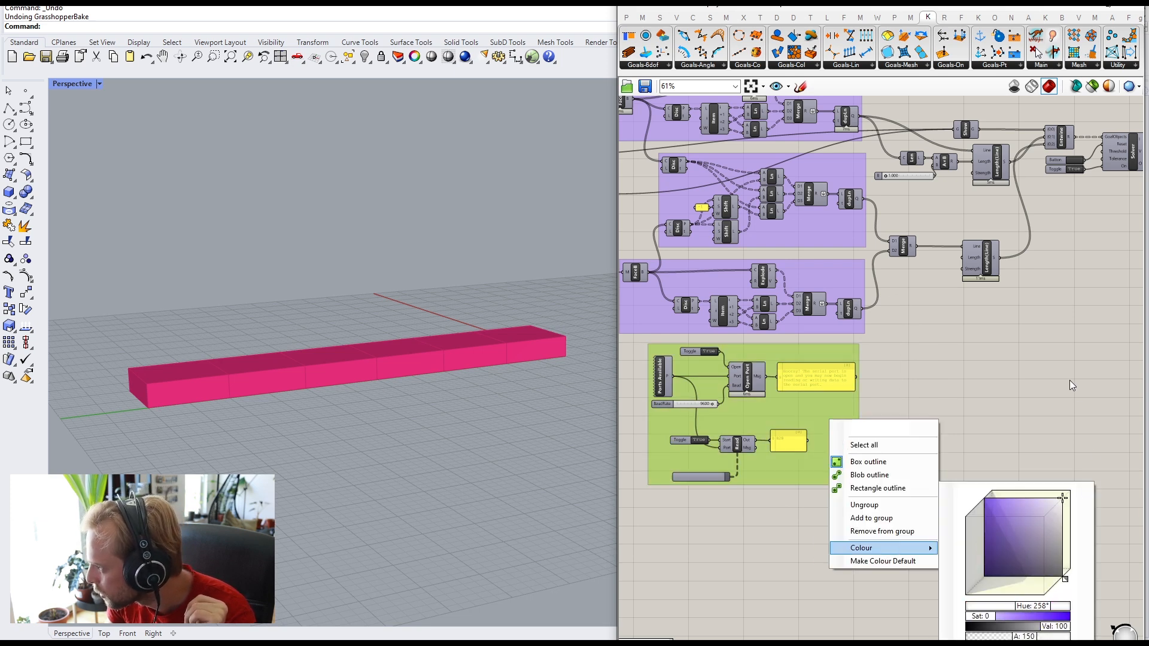
click(1069, 379)
Step: Add a Number parameter beside the white serial port group and wire the Read output panel into it
scroll(907, 347, up, 5)
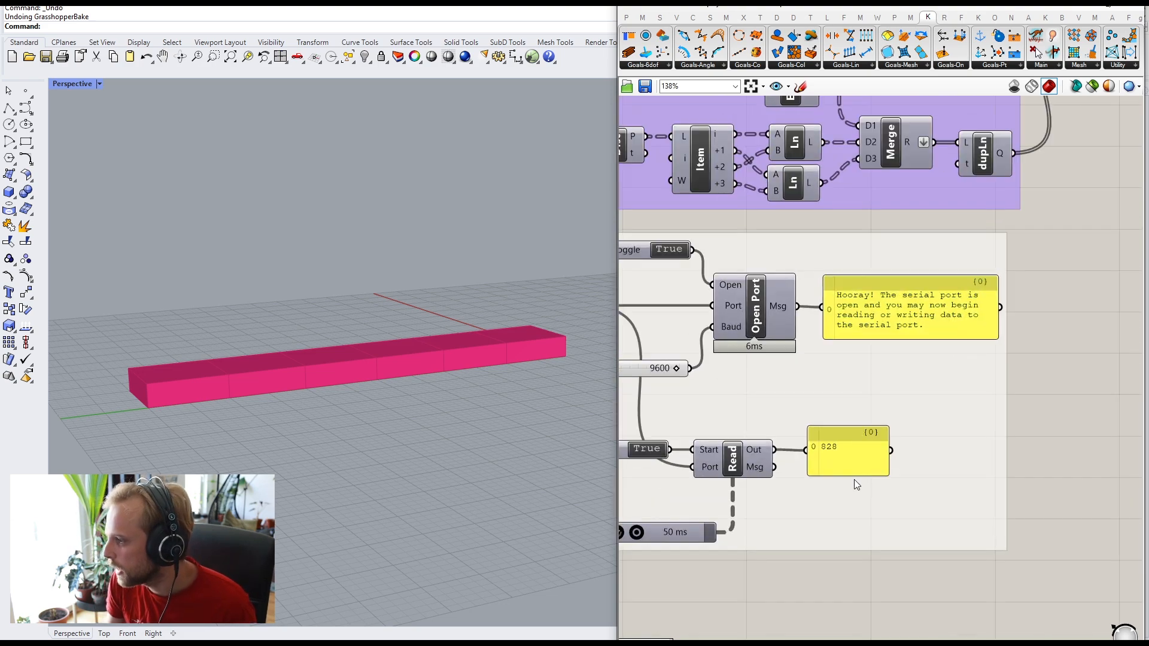
right_drag(1083, 386, 968, 397)
double_click(969, 398)
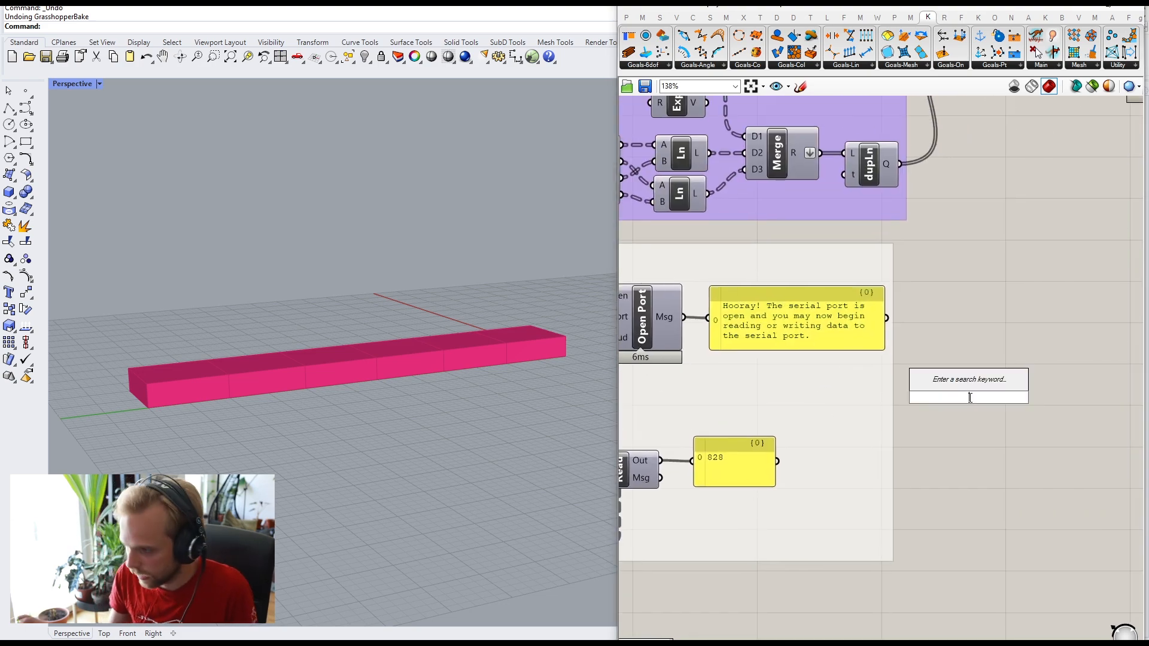
text(num)
key(Return)
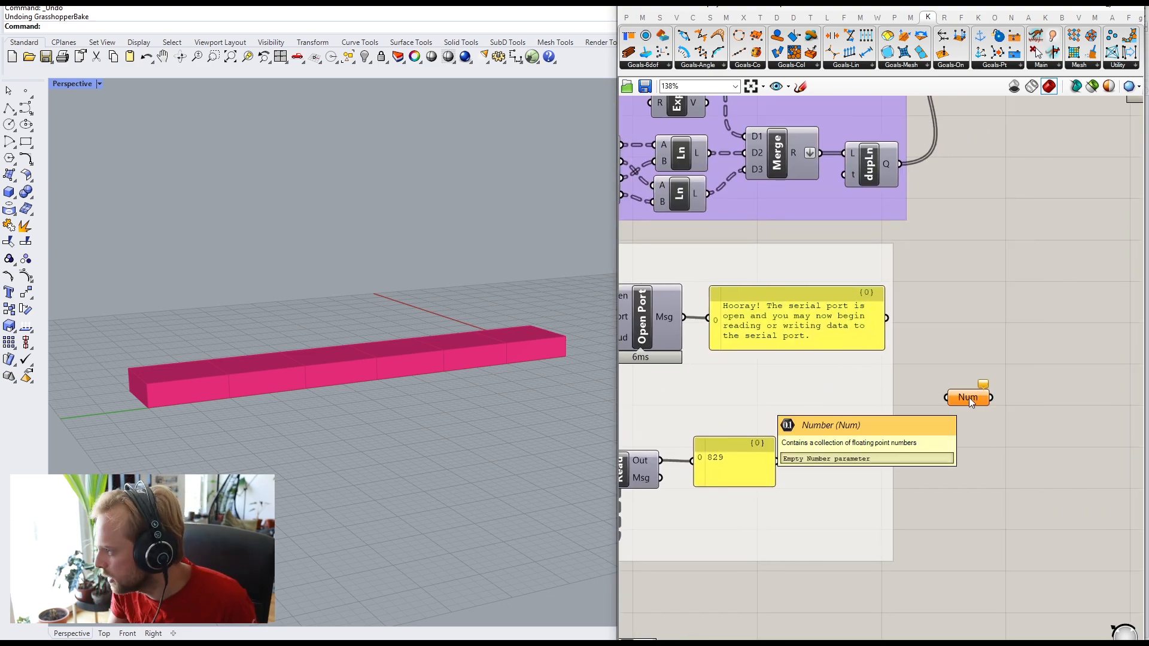
drag(778, 461, 946, 398)
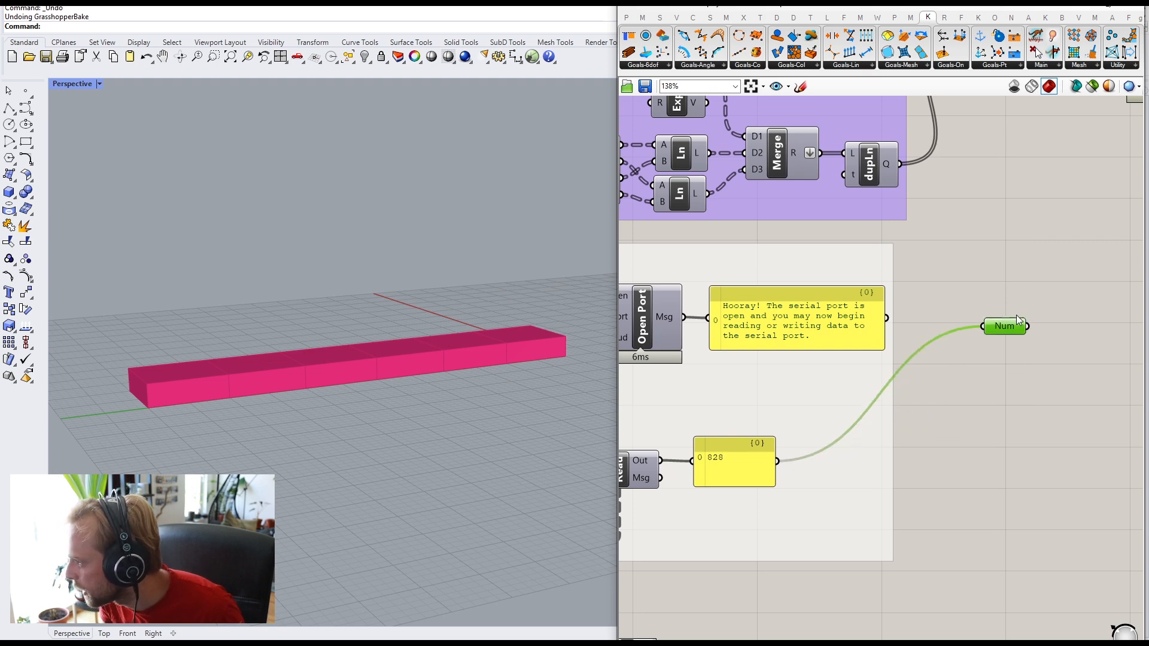
scroll(1048, 266, down, 3)
right_drag(1047, 267, 781, 365)
right_drag(812, 254, 758, 384)
scroll(754, 335, up, 2)
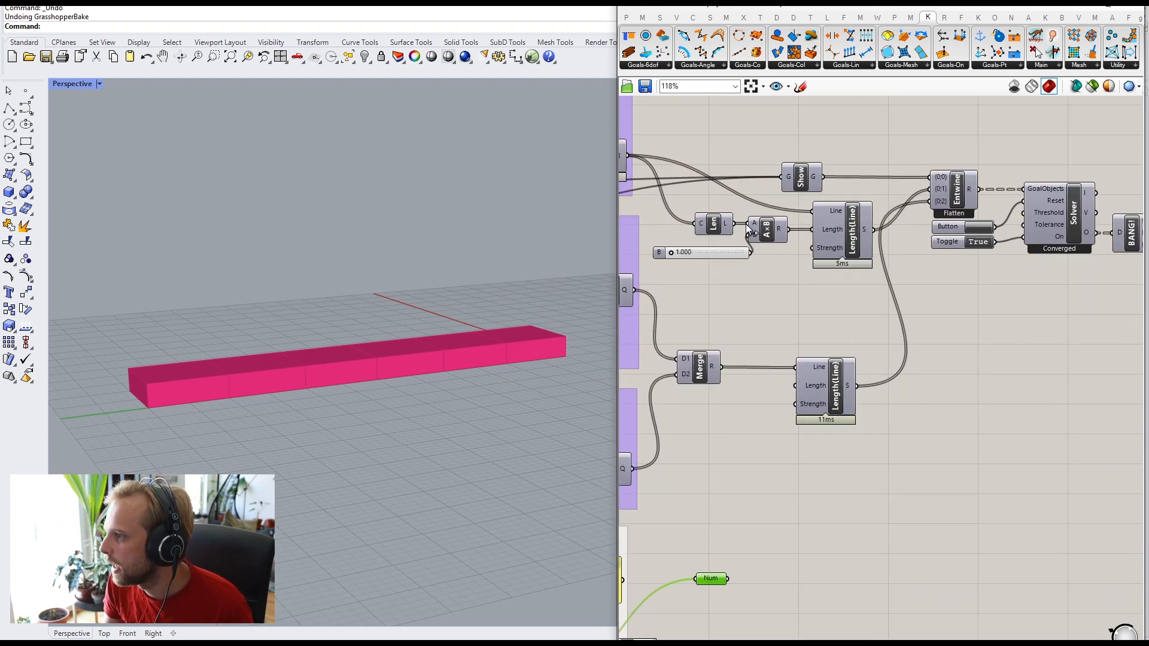
right_drag(752, 319, 814, 240)
mouse_move(770, 537)
mouse_down()
mouse_move(799, 519)
mouse_move(782, 523)
mouse_up()
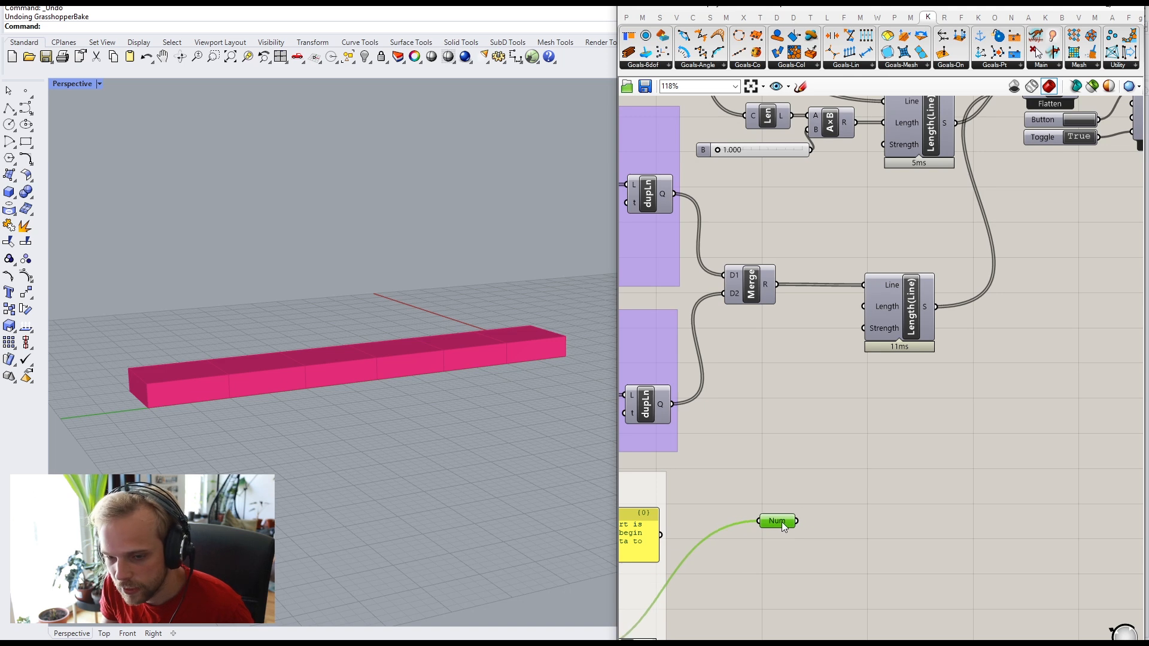
Step: Set the solver's On toggle to False and delete the length multiplier slider feeding the A×B component
right_drag(768, 249, 758, 362)
drag(742, 266, 752, 282)
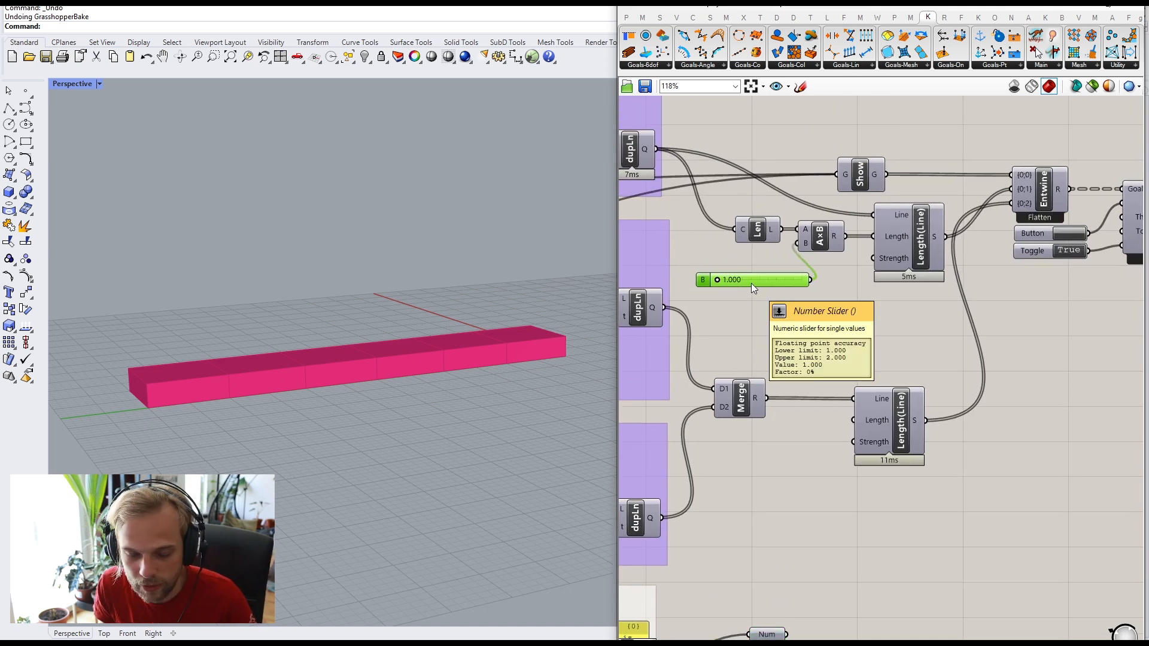
right_drag(950, 195, 908, 181)
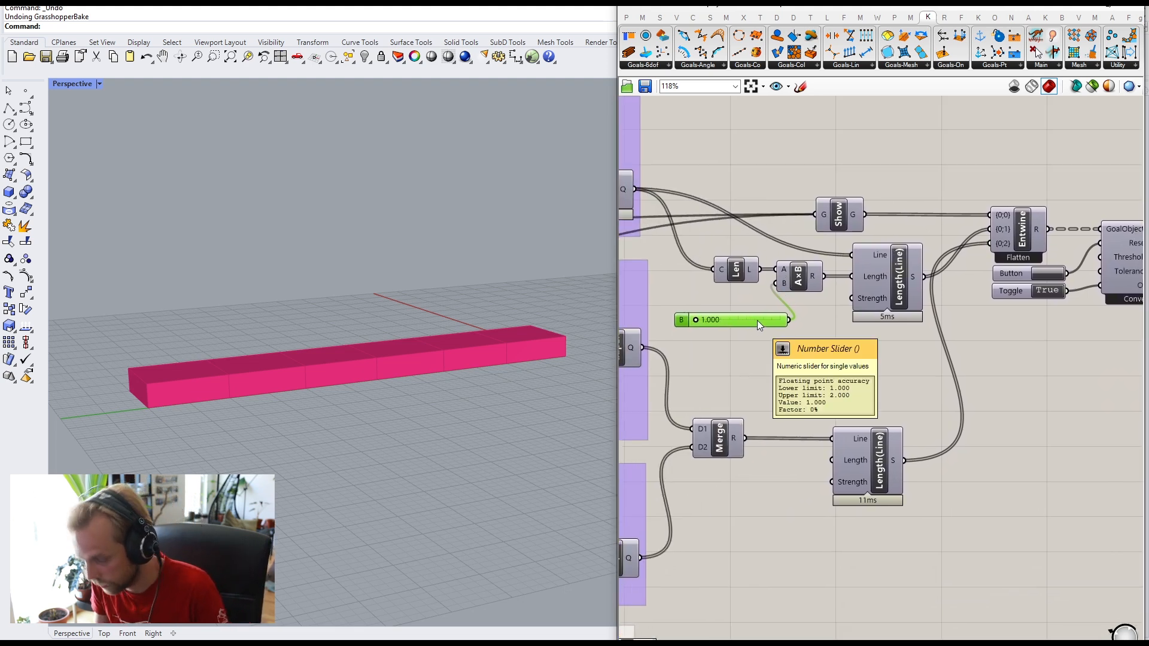
click(1053, 290)
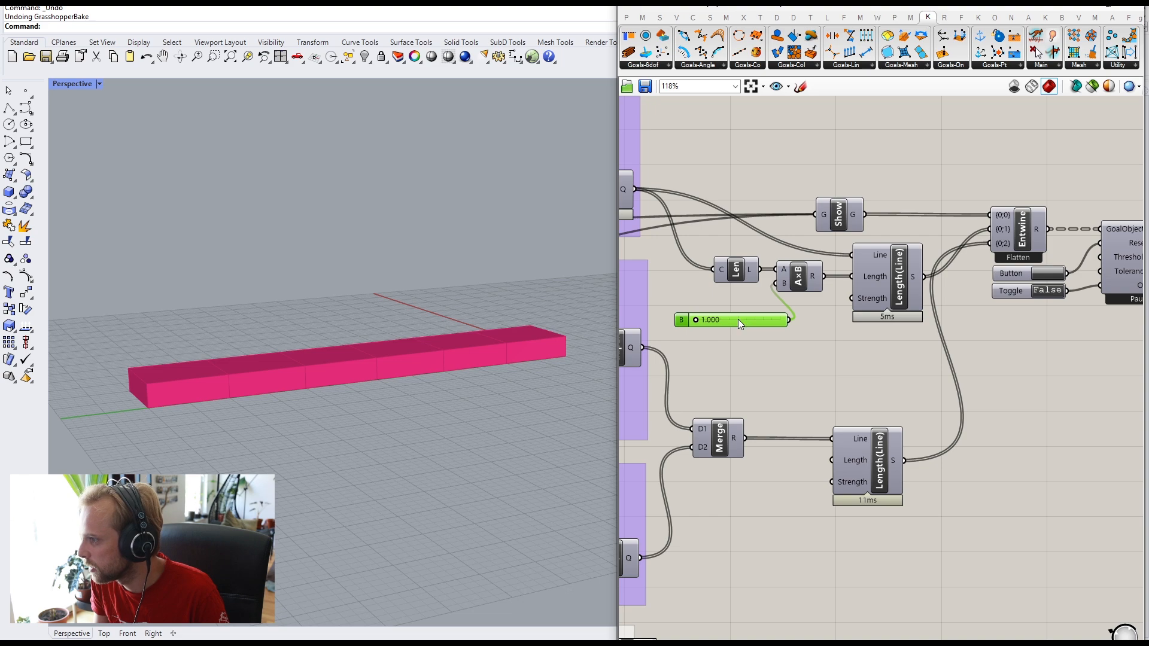
key(Delete)
Step: Examine the live serial reading in the panel connected to the Read component
right_drag(738, 319, 814, 268)
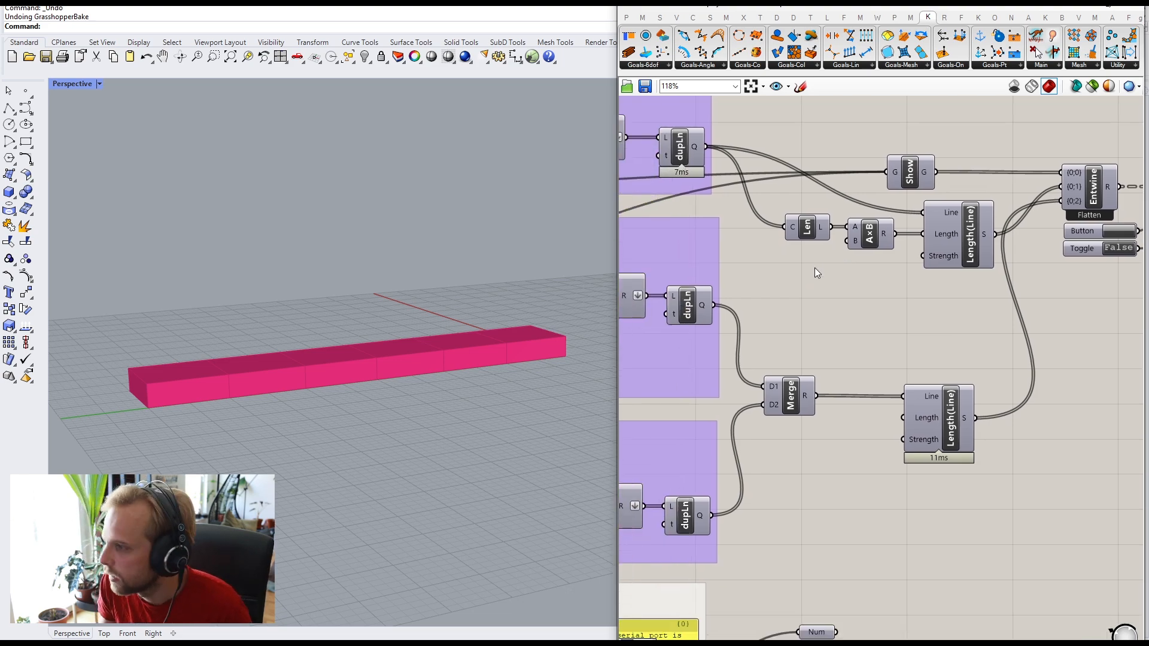
right_drag(828, 324, 859, 198)
right_drag(819, 468, 966, 318)
scroll(964, 320, down, 4)
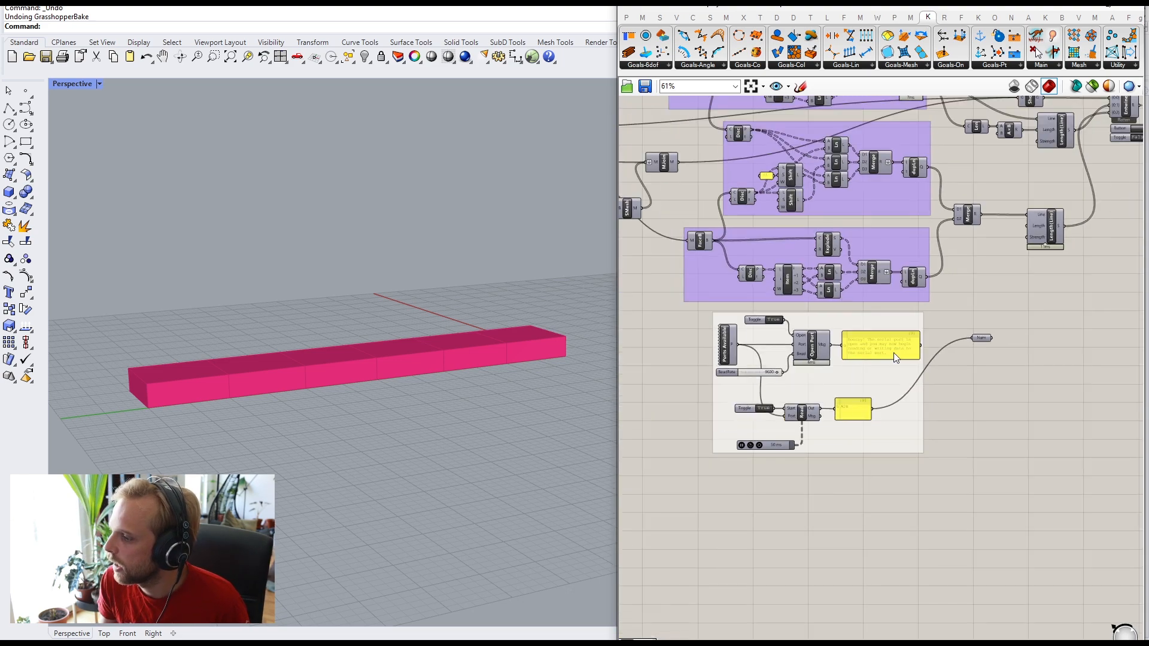
scroll(847, 419, up, 6)
scroll(877, 419, up, 2)
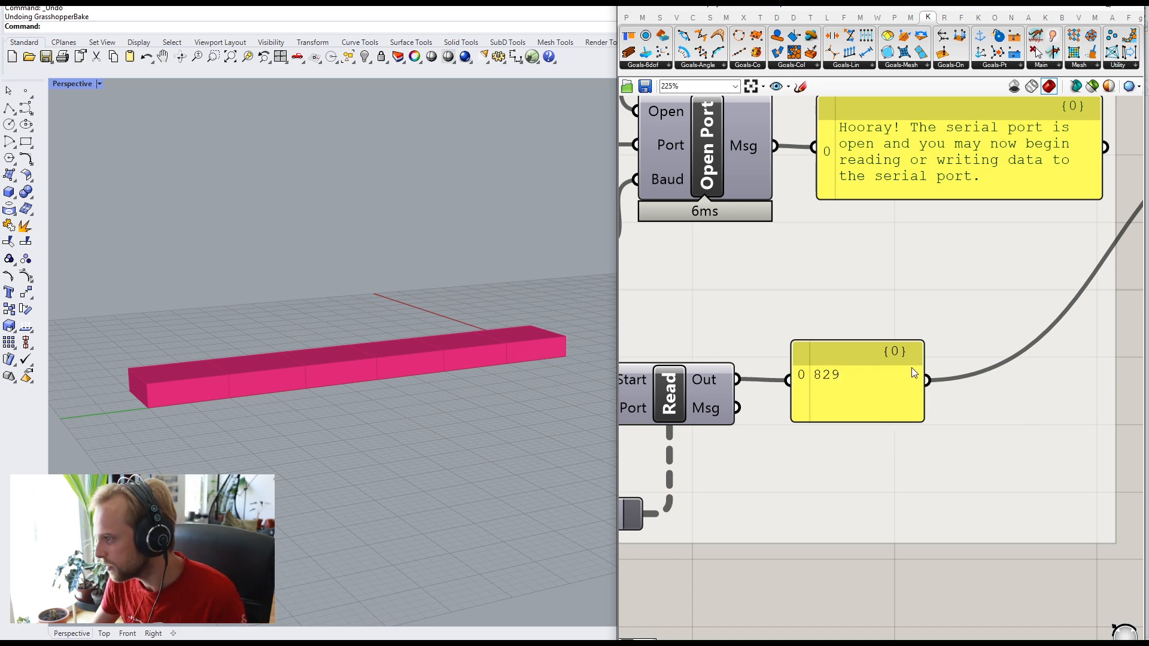
scroll(958, 347, down, 5)
scroll(987, 287, up, 3)
Step: Add a Remap Numbers component to the right of the Number parameter and wire Num into its V input
double_click(945, 276)
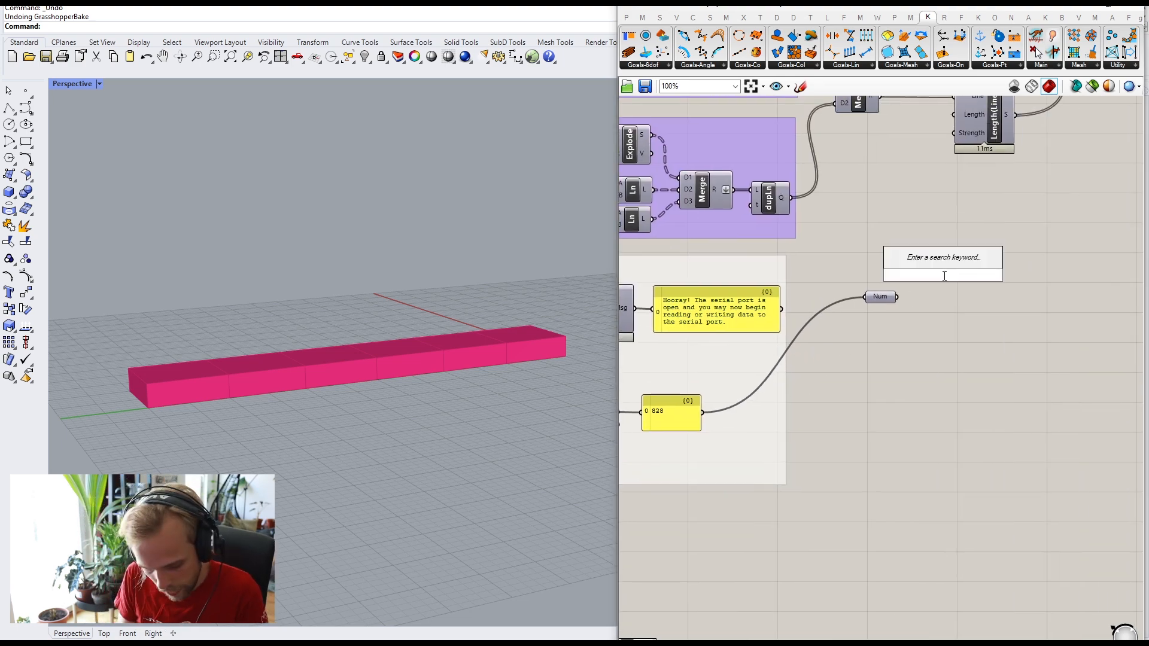
text(remap n)
key(Return)
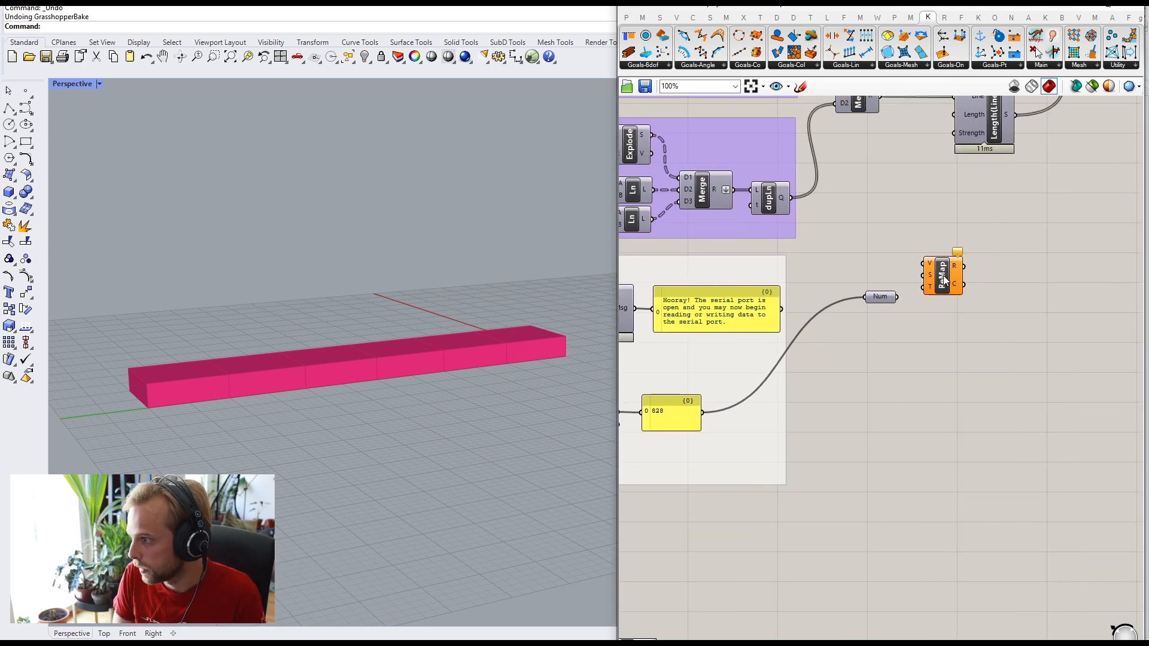
scroll(957, 271, up, 2)
drag(896, 306, 954, 326)
click(882, 346)
scroll(927, 325, up, 2)
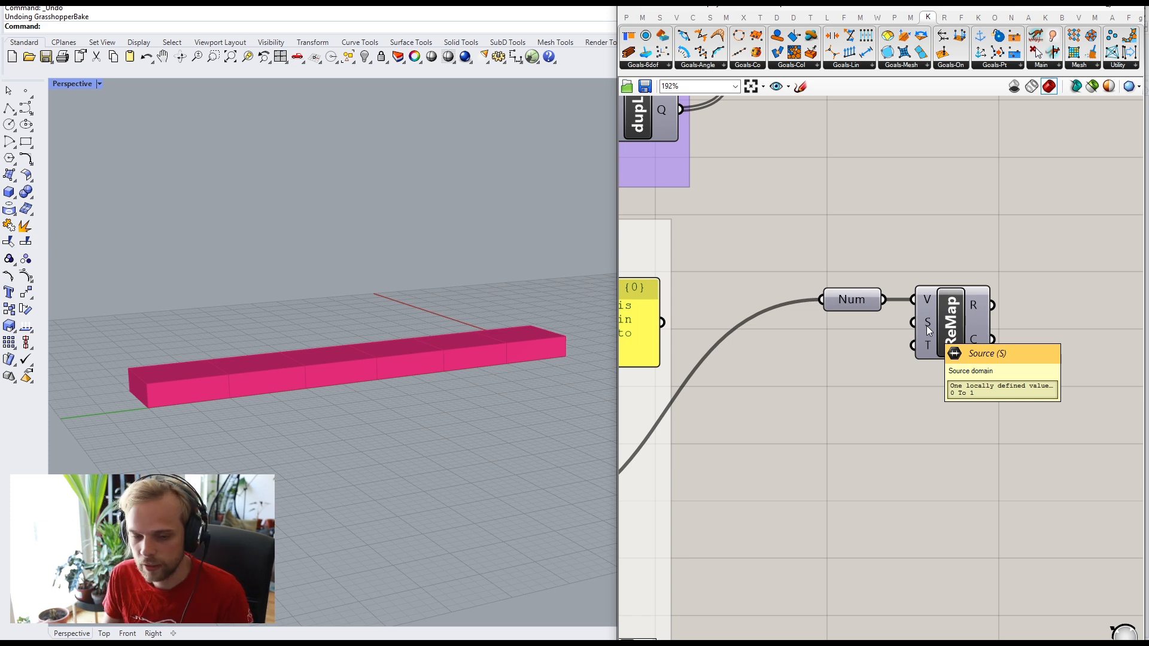
drag(947, 329, 994, 329)
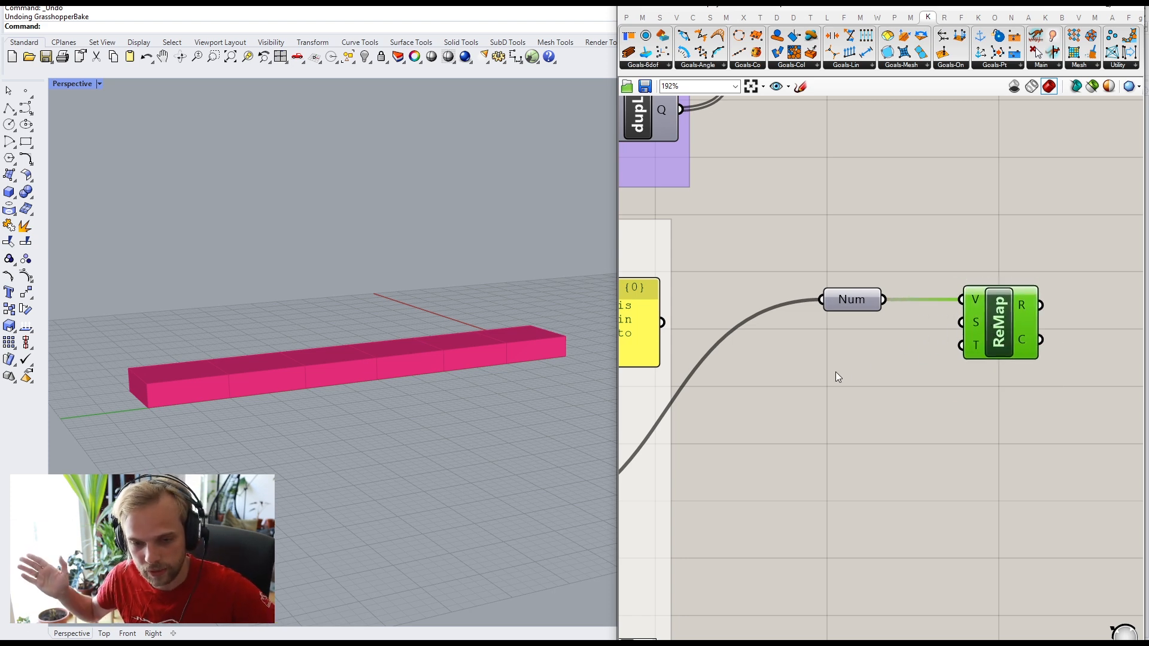
Step: Add a panel containing "400 to 800" to the canvas below the Number parameter
right_drag(758, 378, 995, 251)
right_drag(722, 370, 838, 335)
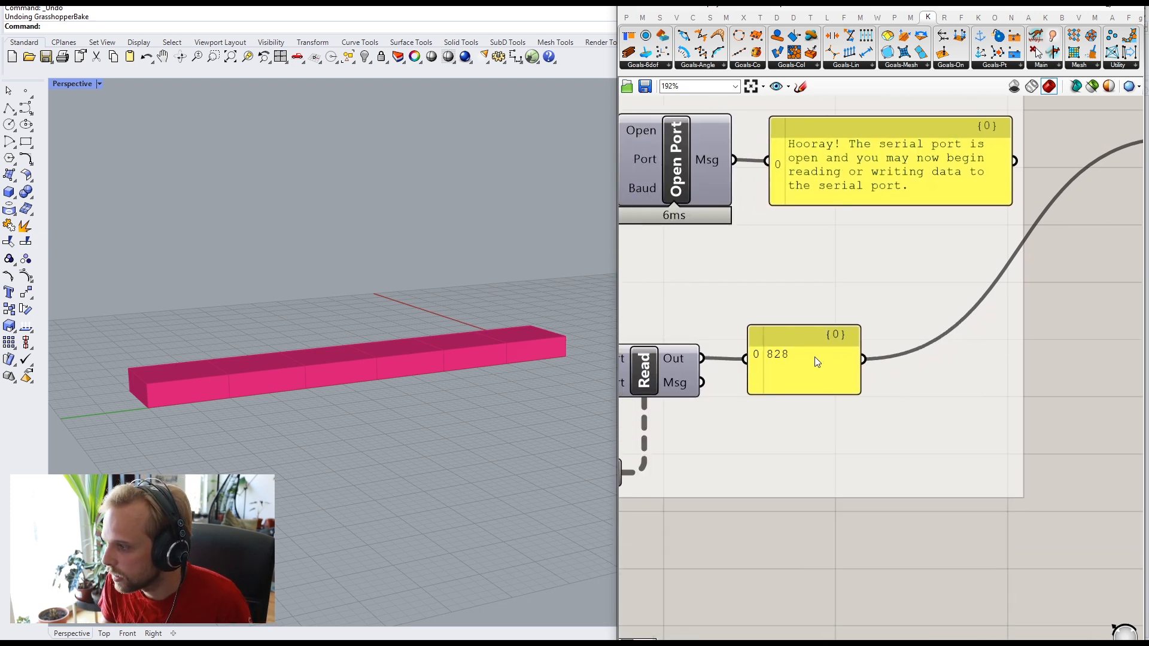
right_drag(910, 360, 662, 401)
right_drag(843, 297, 1135, 221)
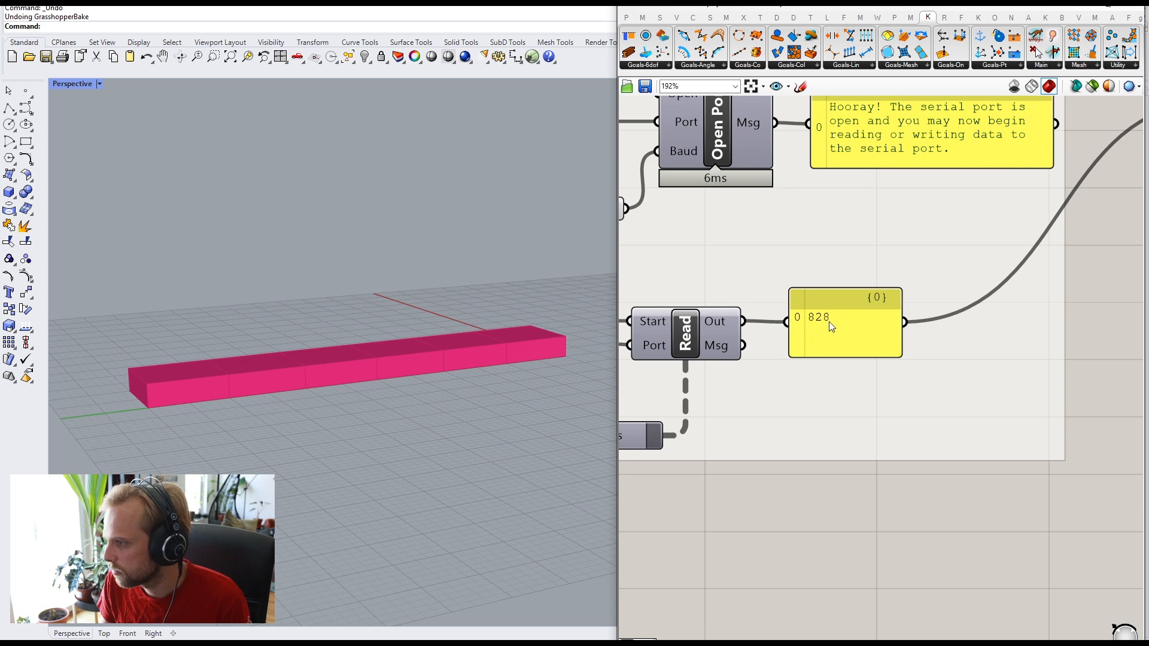
right_drag(1037, 244, 854, 355)
double_click(987, 311)
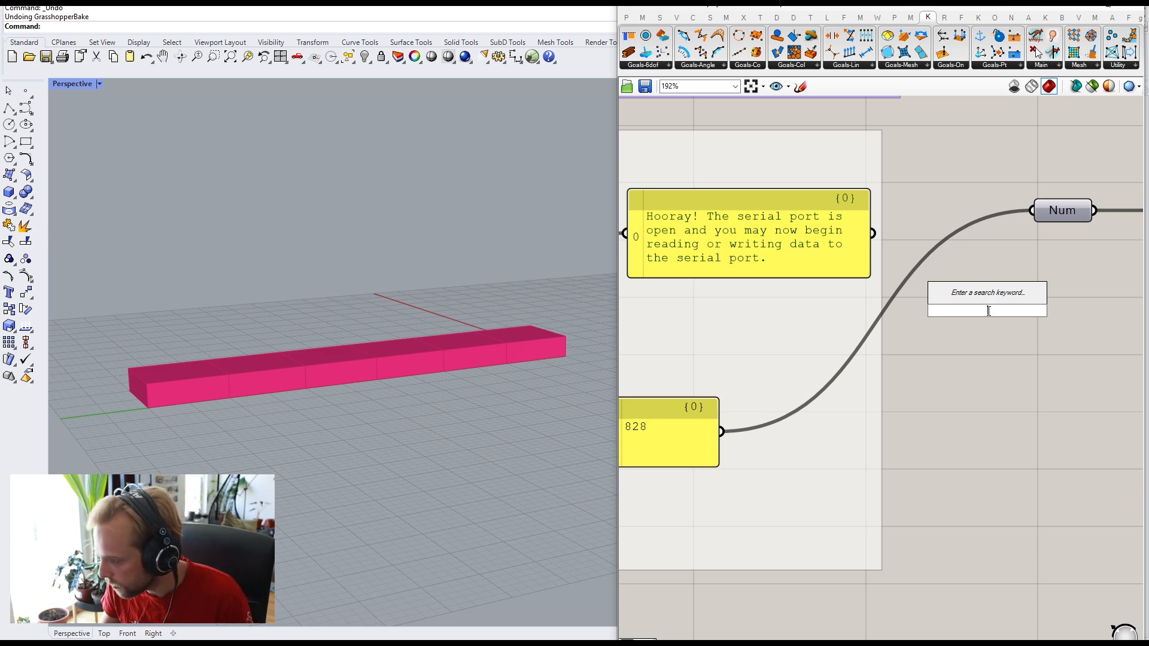
text(//)
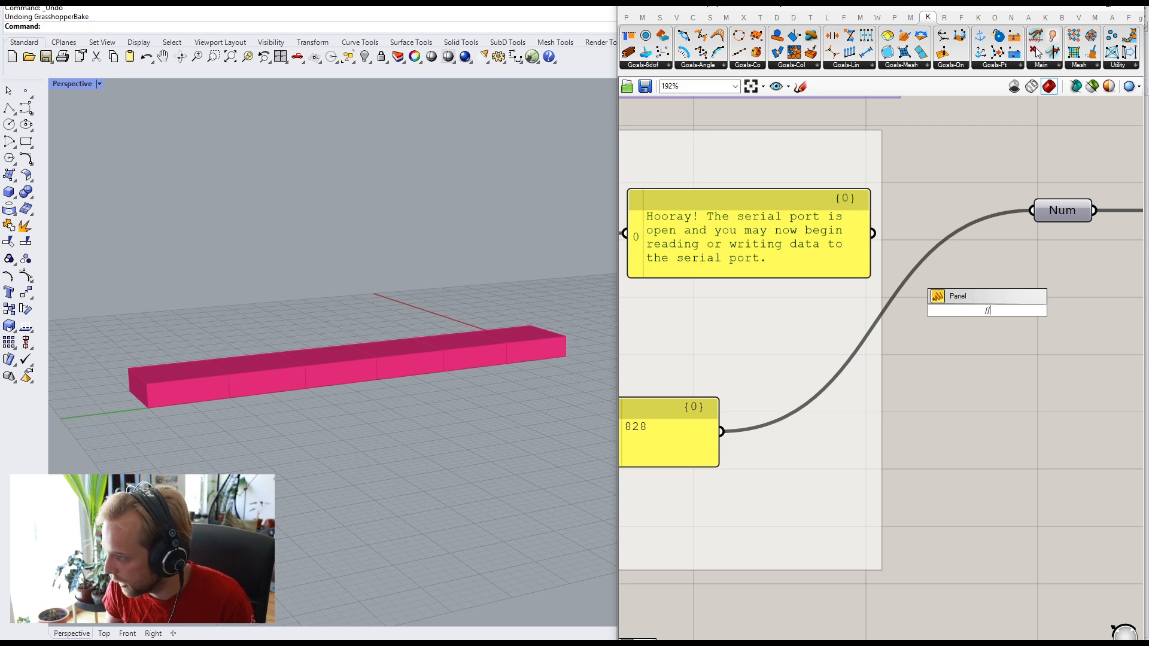
text(400)
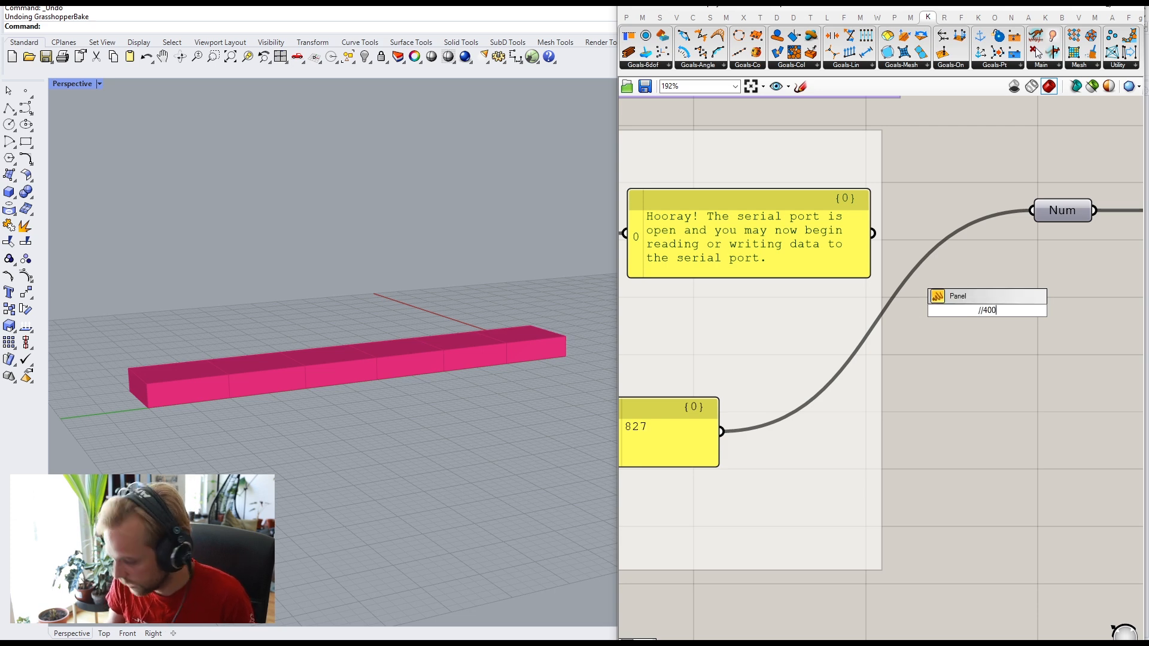
text( to 800)
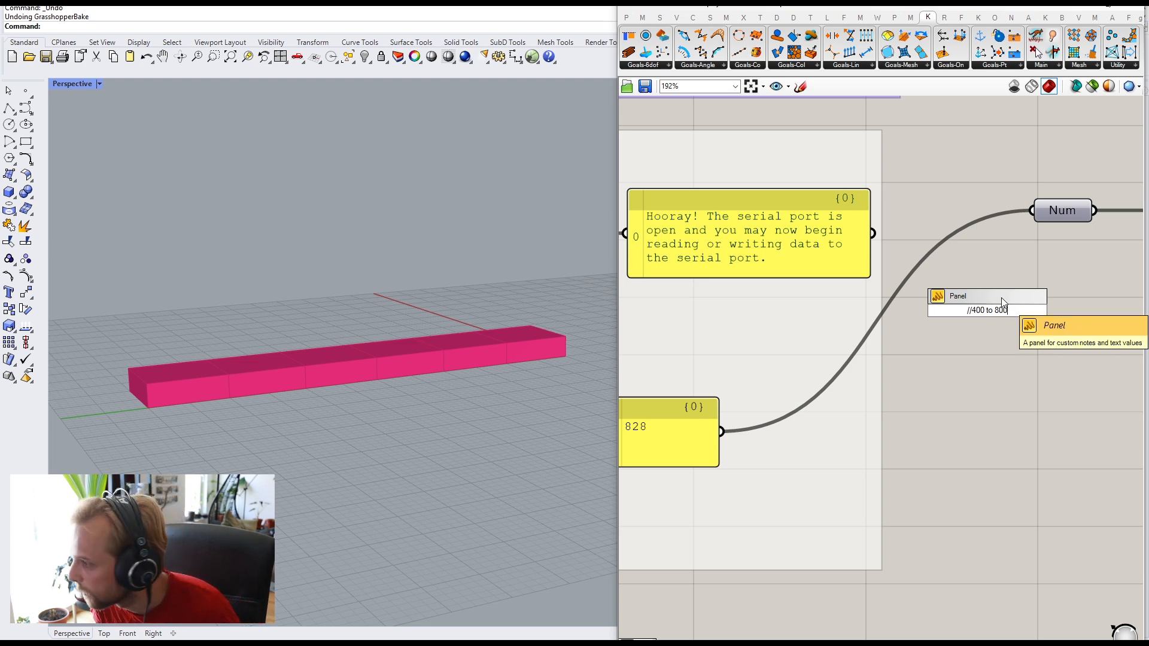
key(Return)
Step: Wire the "400 to 800" panel into the Remap component's S input and place it directly beneath Num
right_drag(1088, 277, 929, 359)
drag(882, 392, 1016, 315)
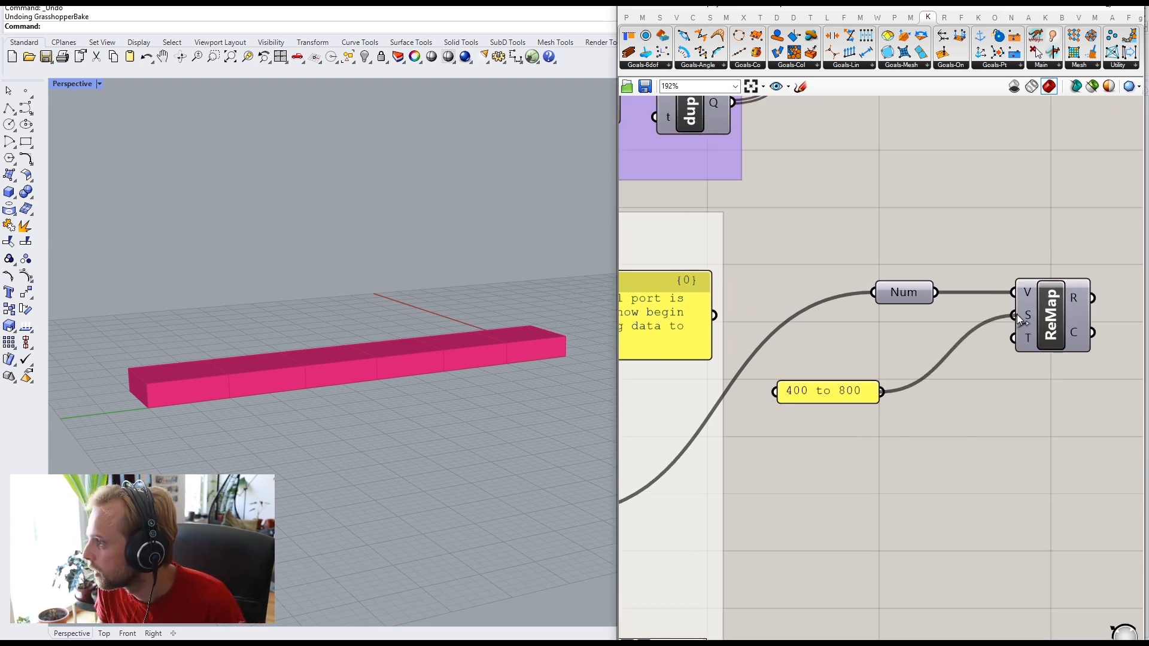
drag(827, 396, 914, 321)
click(896, 389)
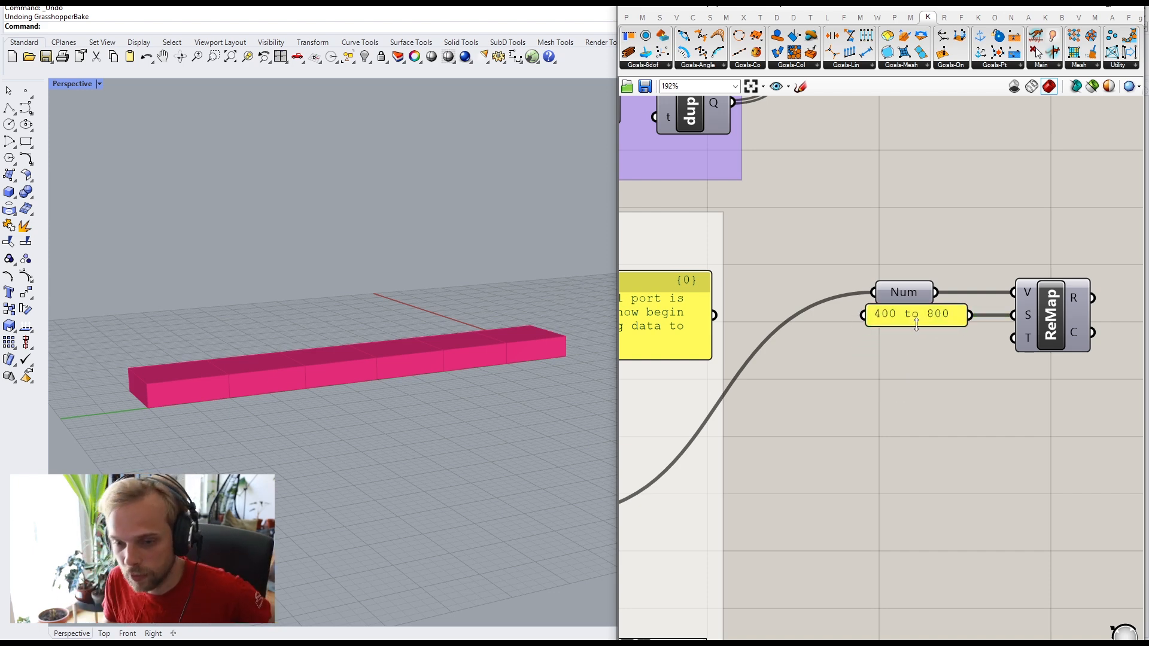
Step: Add a panel containing "1 to 1.4" below the source domain panel
scroll(917, 325, up, 3)
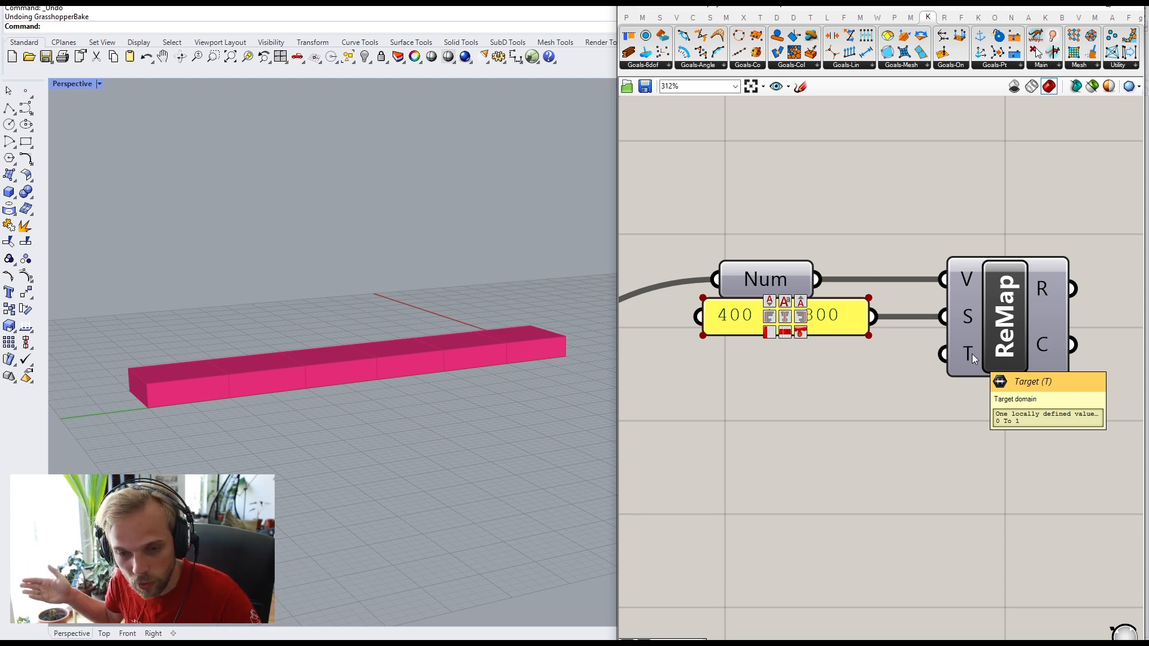
double_click(801, 438)
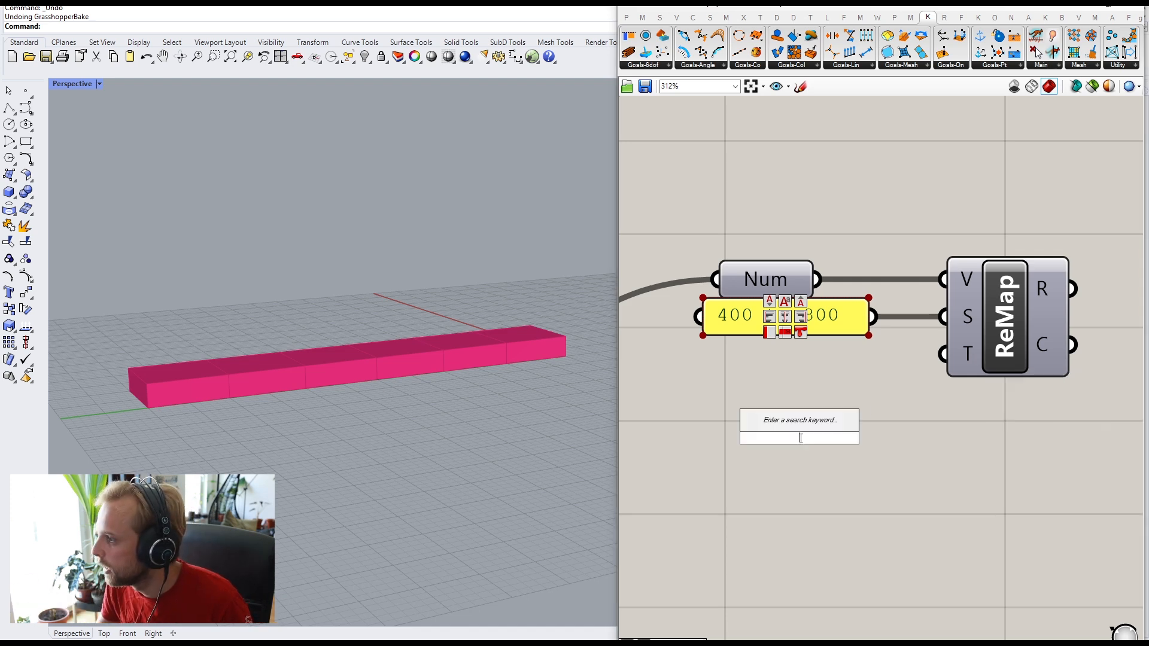
text(//)
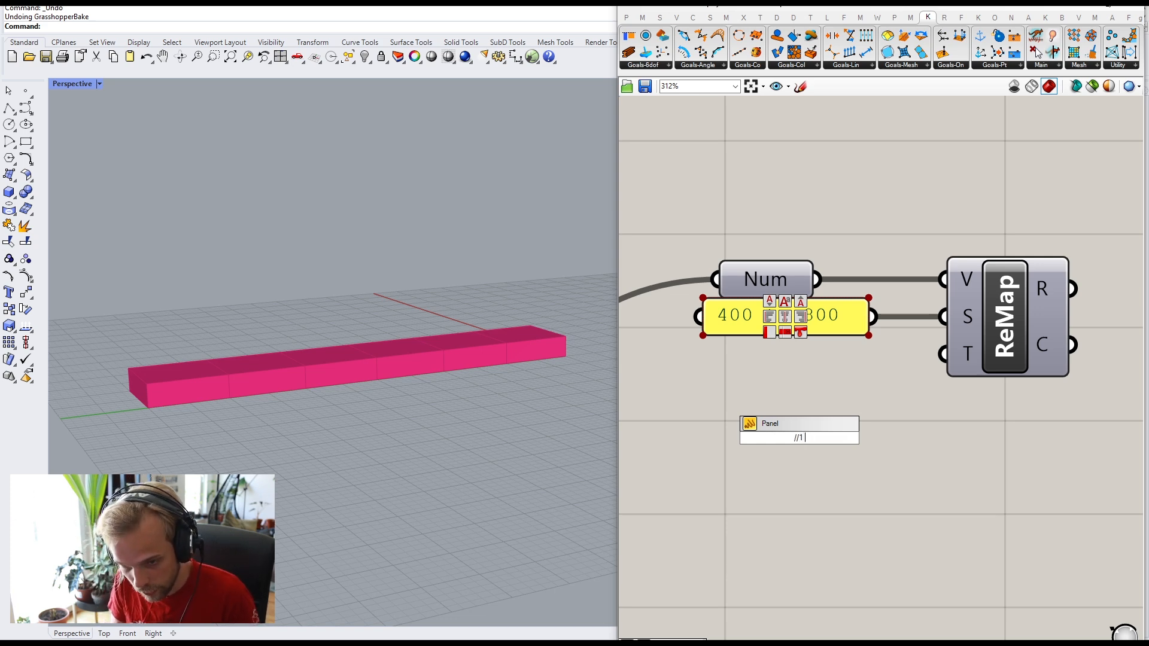
text(1 to)
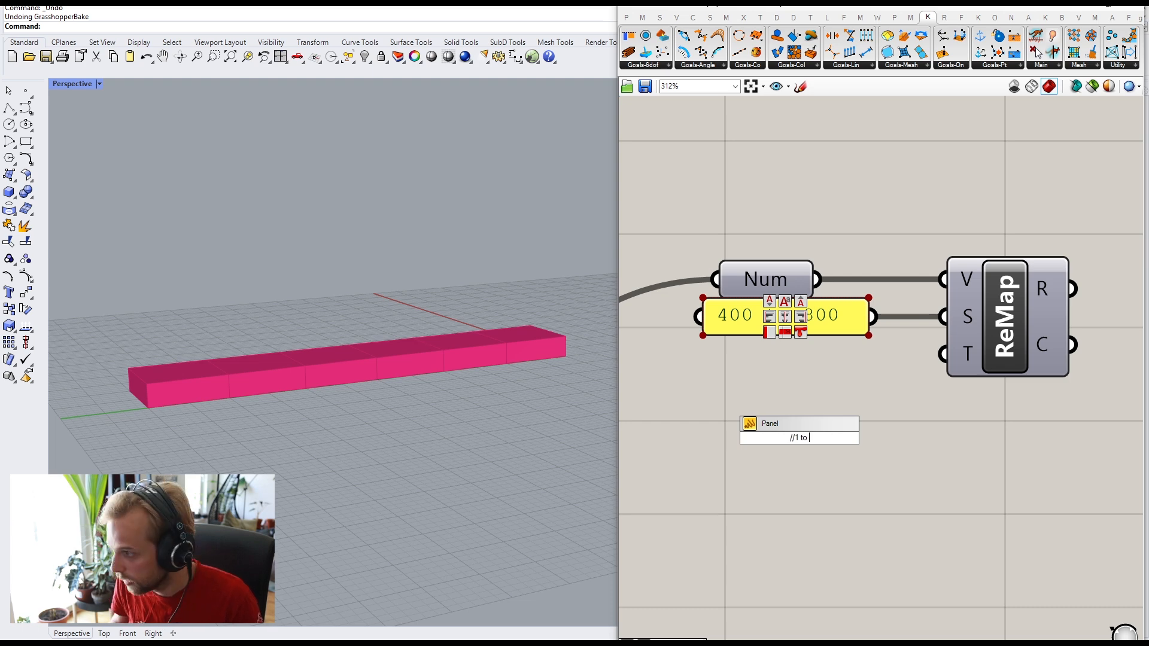
text( 1.)
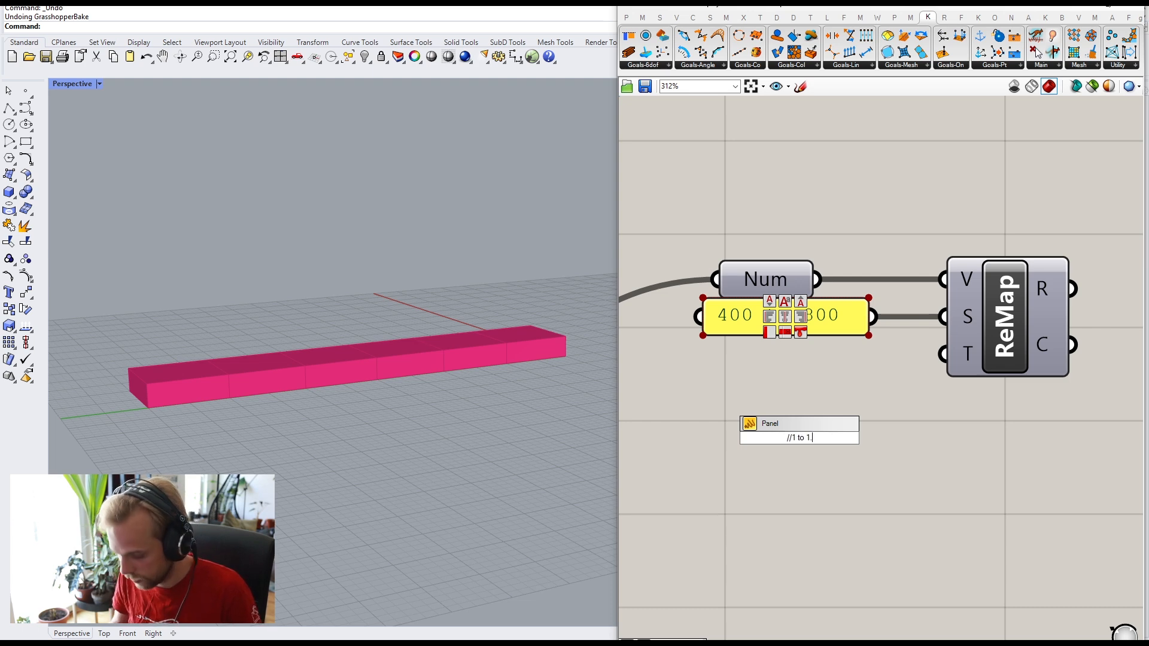
text(3)
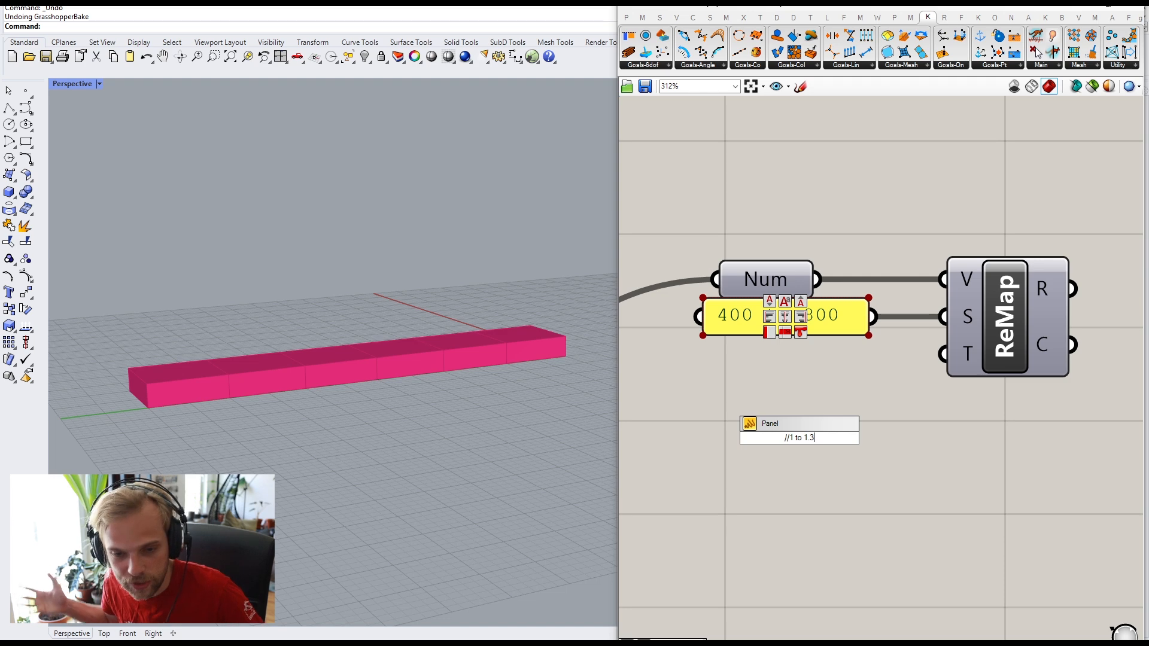
key(BackSpace)
text(4)
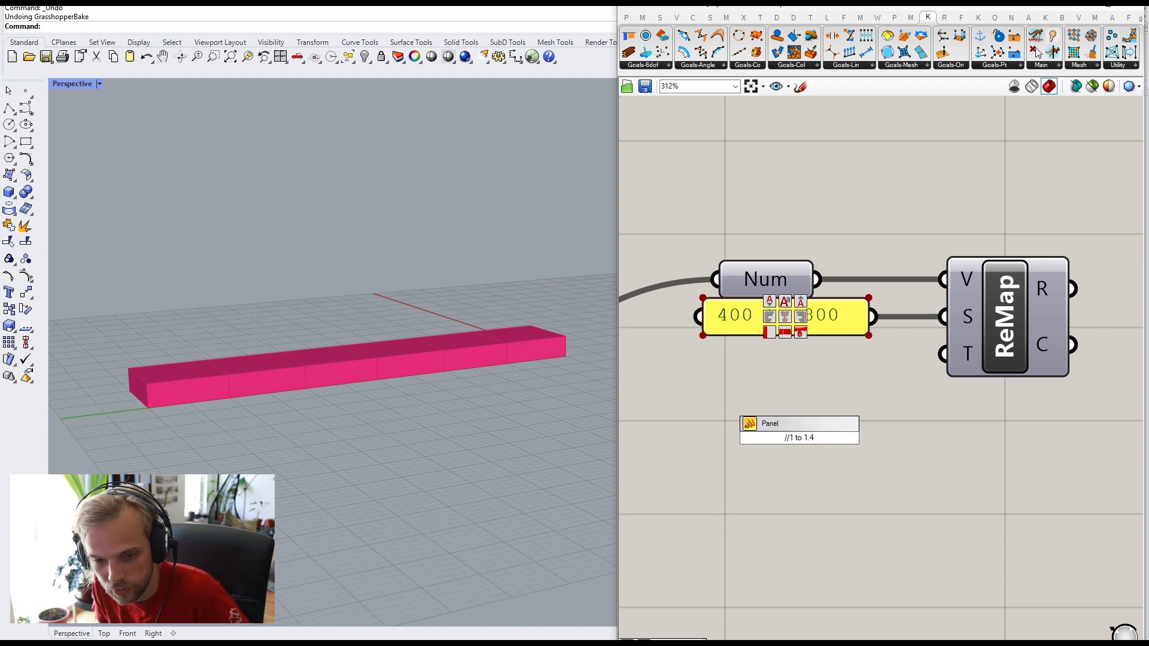
key(Return)
click(779, 429)
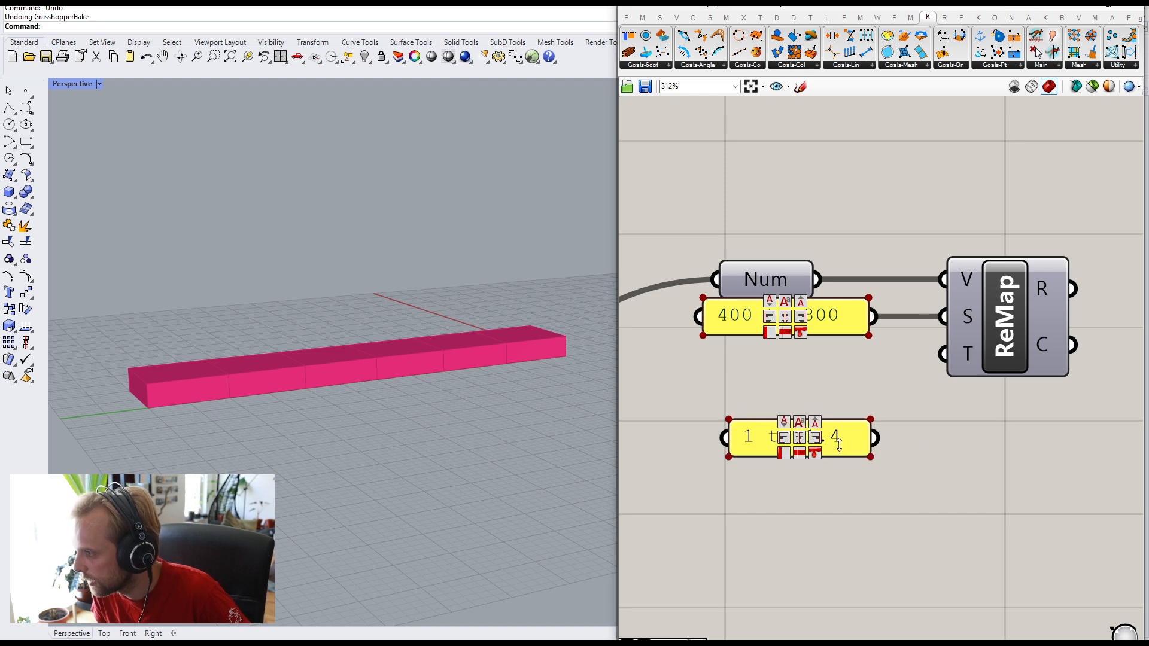
Step: Wire the "1 to 1.4" panel into the Remap component's T input and stack it under the "400 to 800" panel
scroll(903, 453, down, 4)
right_drag(904, 454, 777, 435)
scroll(777, 436, up, 3)
drag(775, 430, 826, 359)
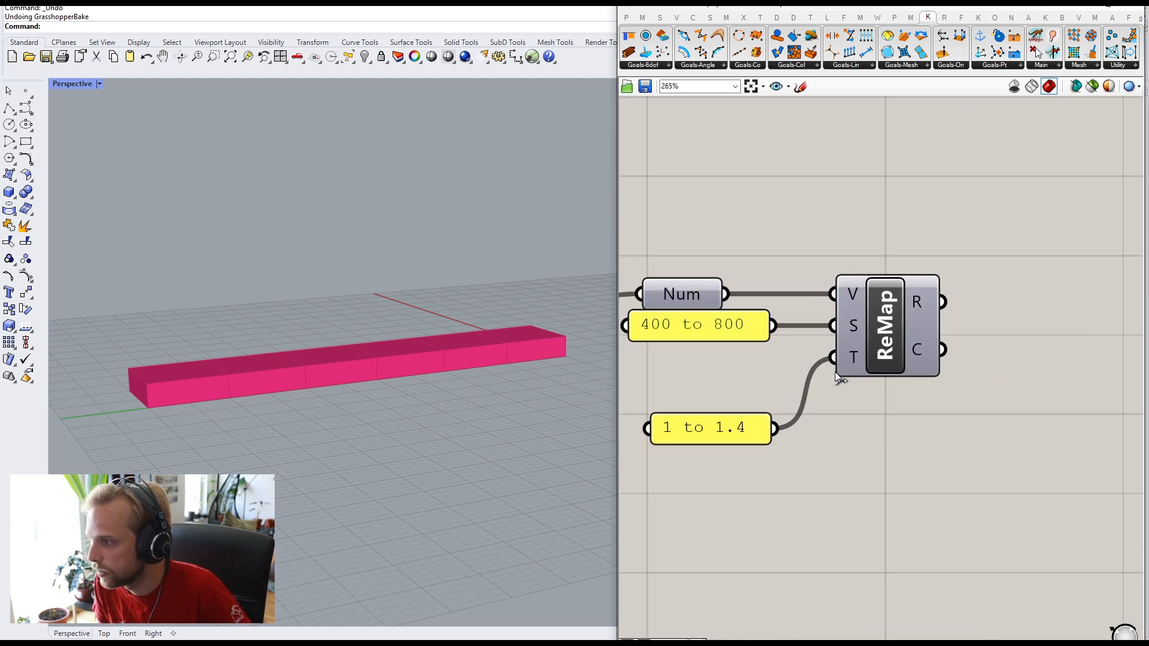
drag(724, 433, 723, 363)
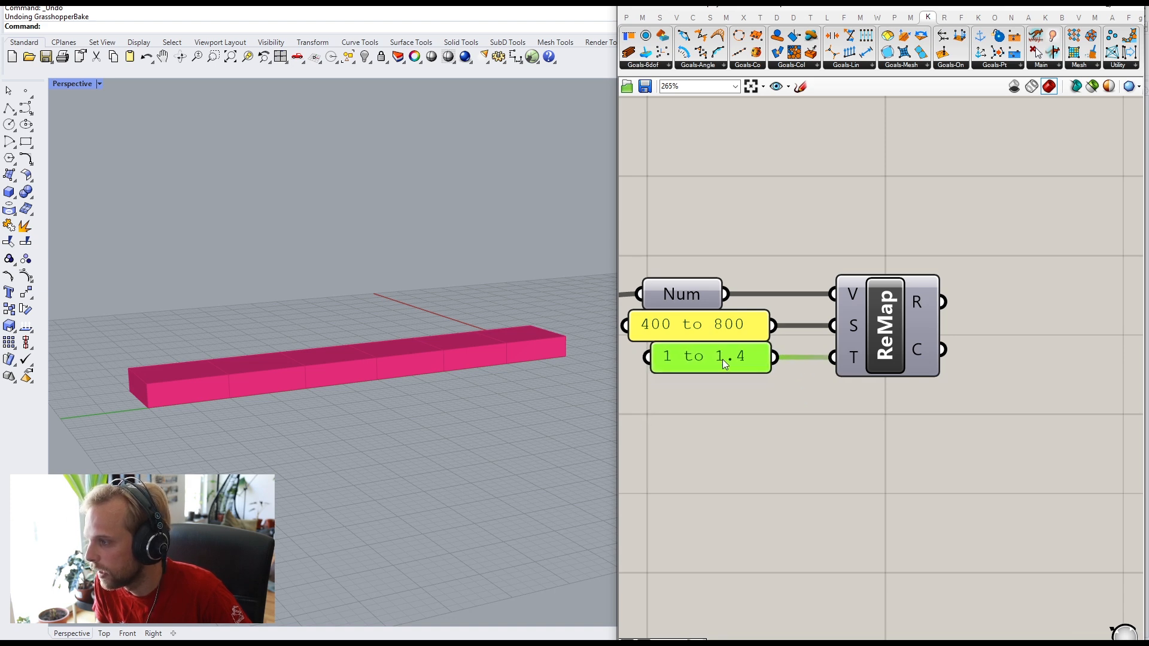
Step: Add an empty panel beside the Remap component and wire the R output into it to read the mapped value
double_click(957, 344)
text(panel)
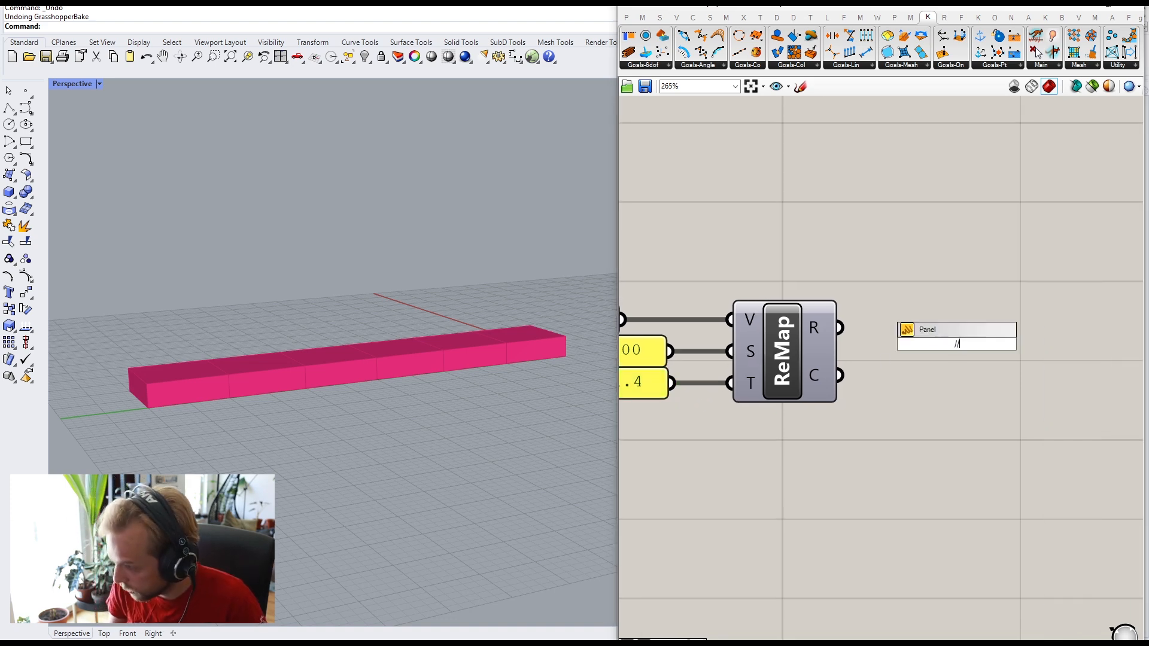
key(Return)
drag(957, 342, 1029, 326)
drag(838, 328, 899, 328)
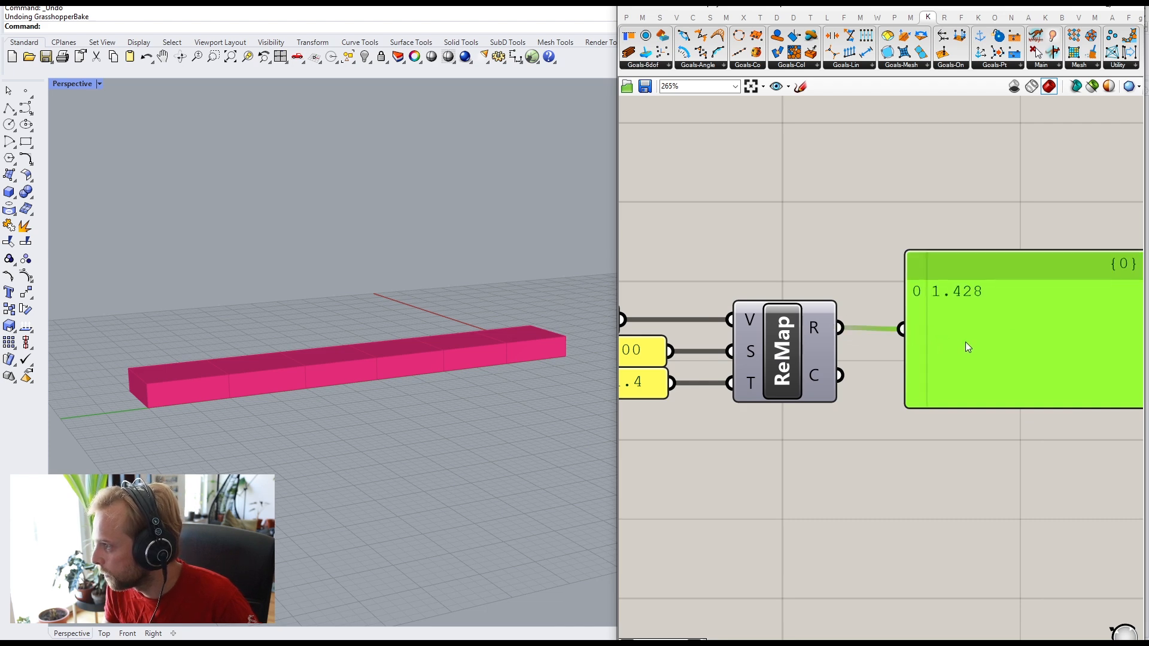
drag(965, 341, 950, 332)
right_drag(947, 310, 889, 329)
right_drag(696, 333, 737, 372)
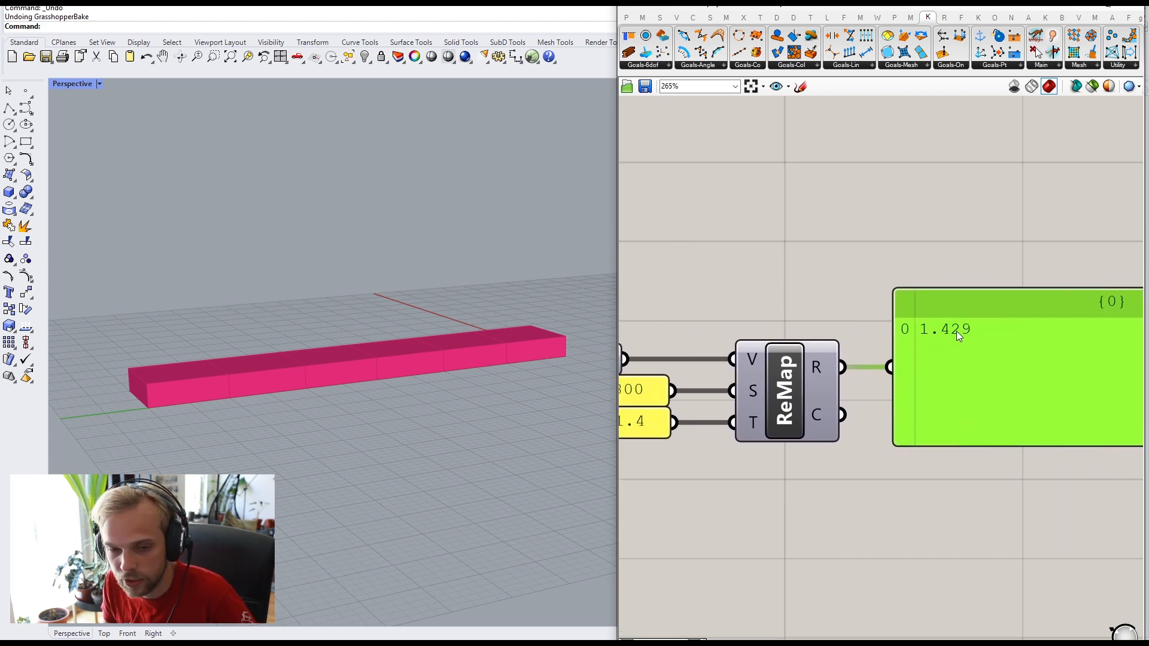
Step: Compare the live serial reading in the Read panel with the source and target domains and the remapped value
scroll(838, 371, down, 3)
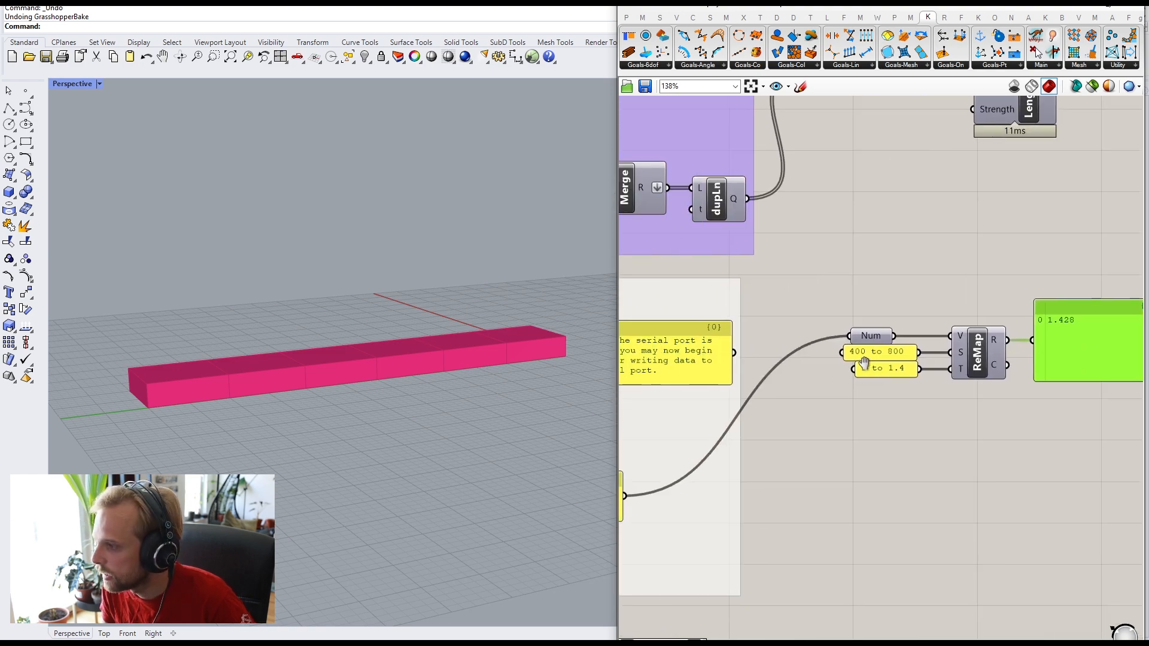
right_drag(635, 488, 795, 417)
scroll(760, 422, up, 3)
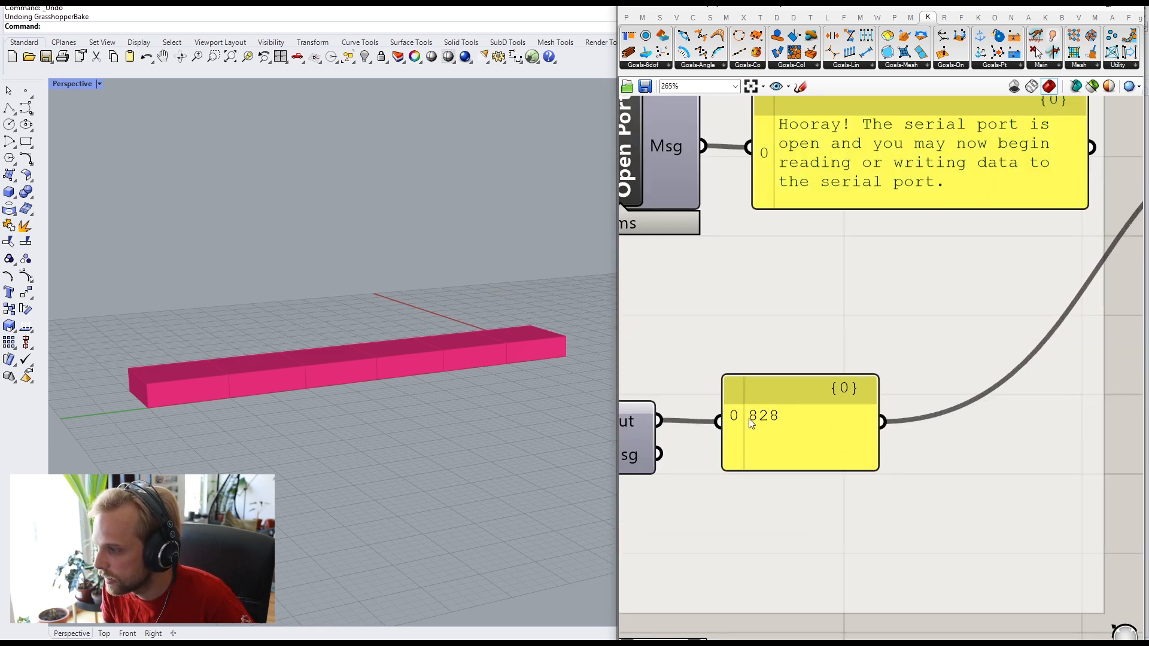
scroll(763, 419, down, 4)
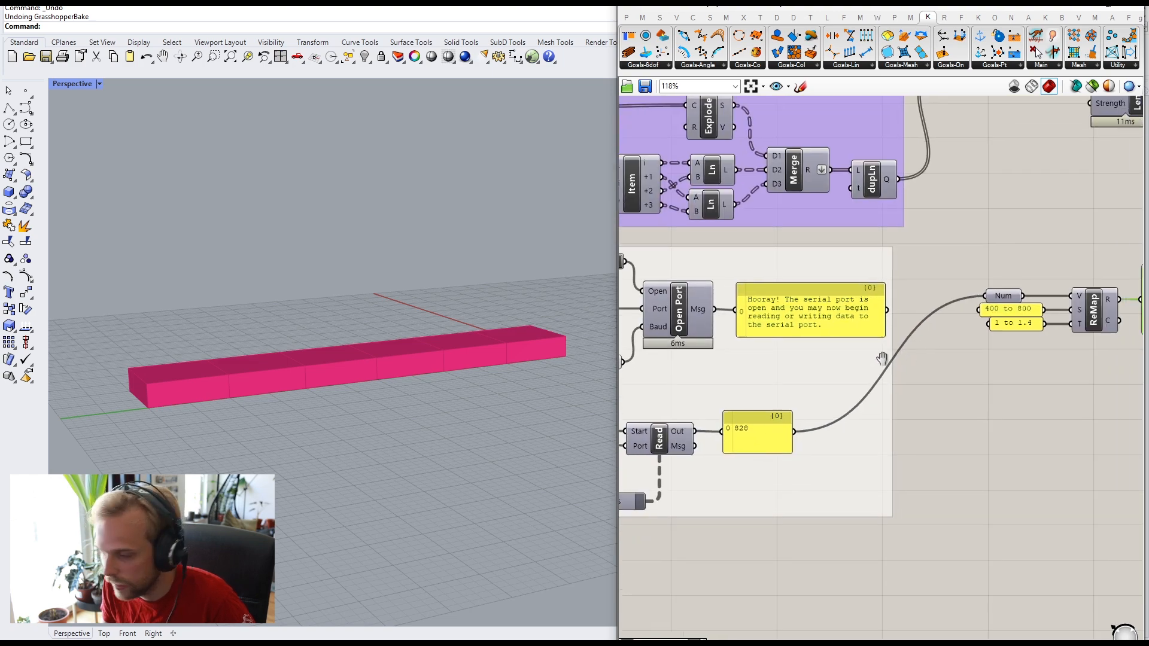
scroll(1018, 312, up, 4)
scroll(678, 486, down, 4)
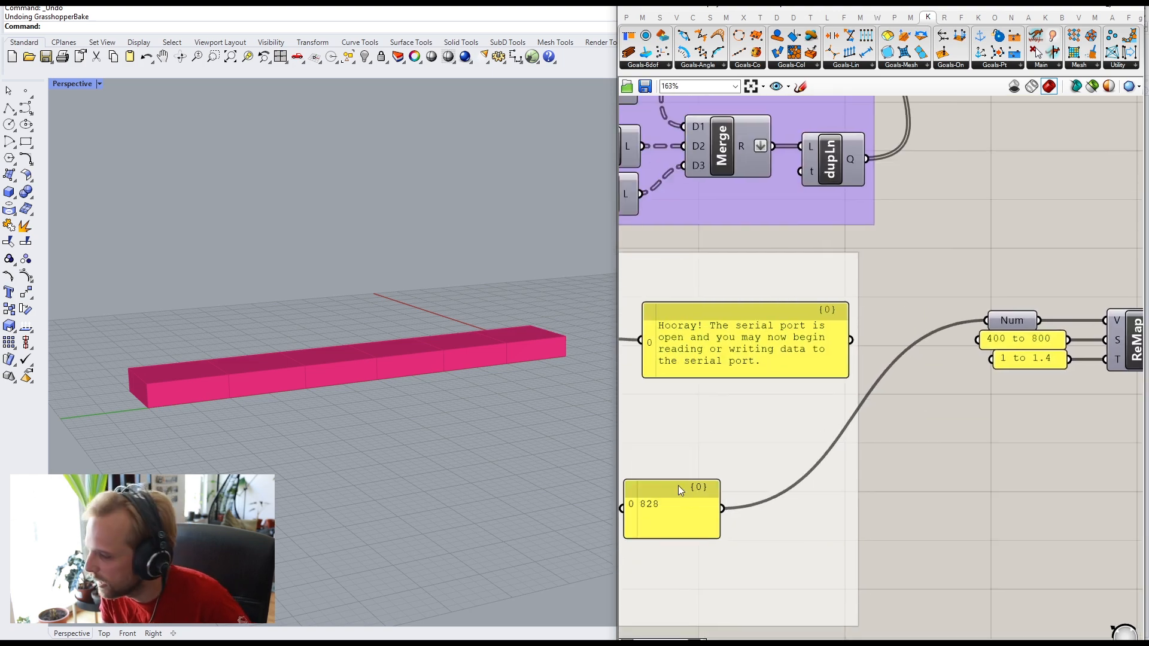
scroll(850, 414, up, 6)
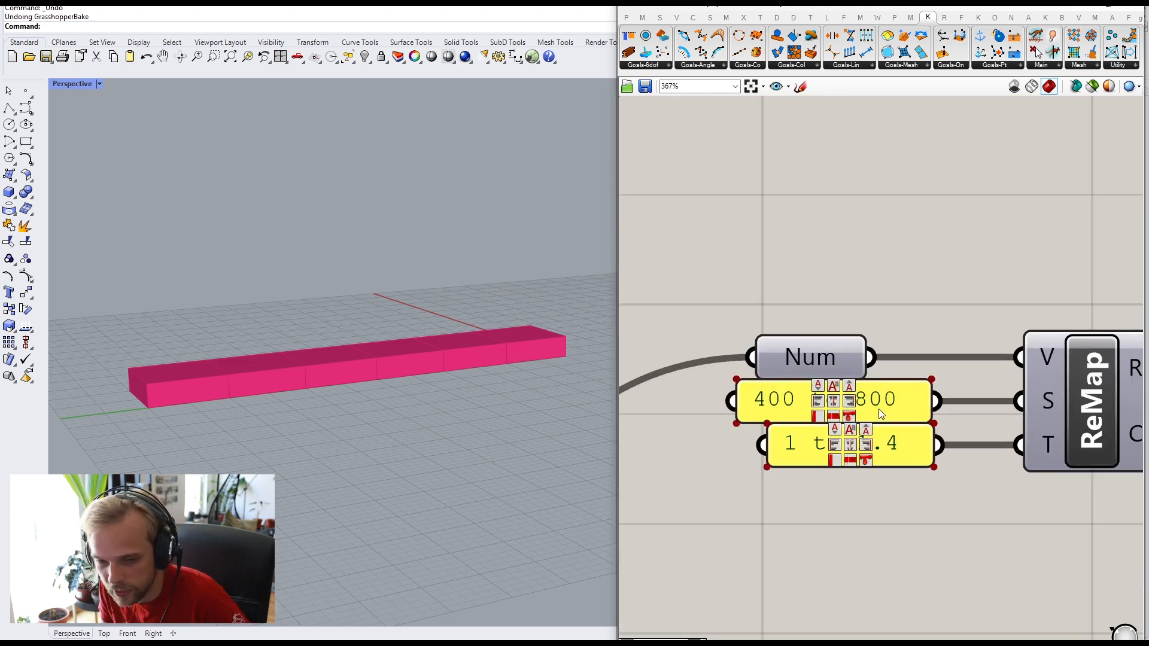
scroll(876, 404, up, 2)
scroll(868, 403, down, 7)
scroll(994, 365, up, 2)
right_drag(1061, 365, 930, 395)
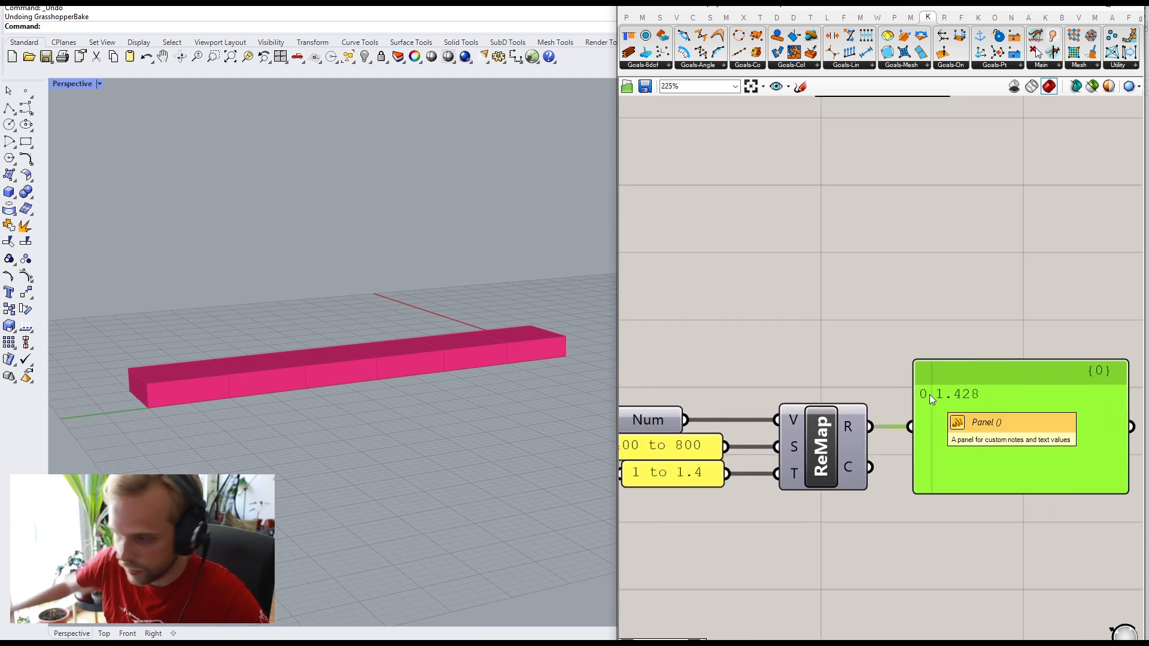
scroll(824, 326, down, 2)
scroll(758, 397, up, 2)
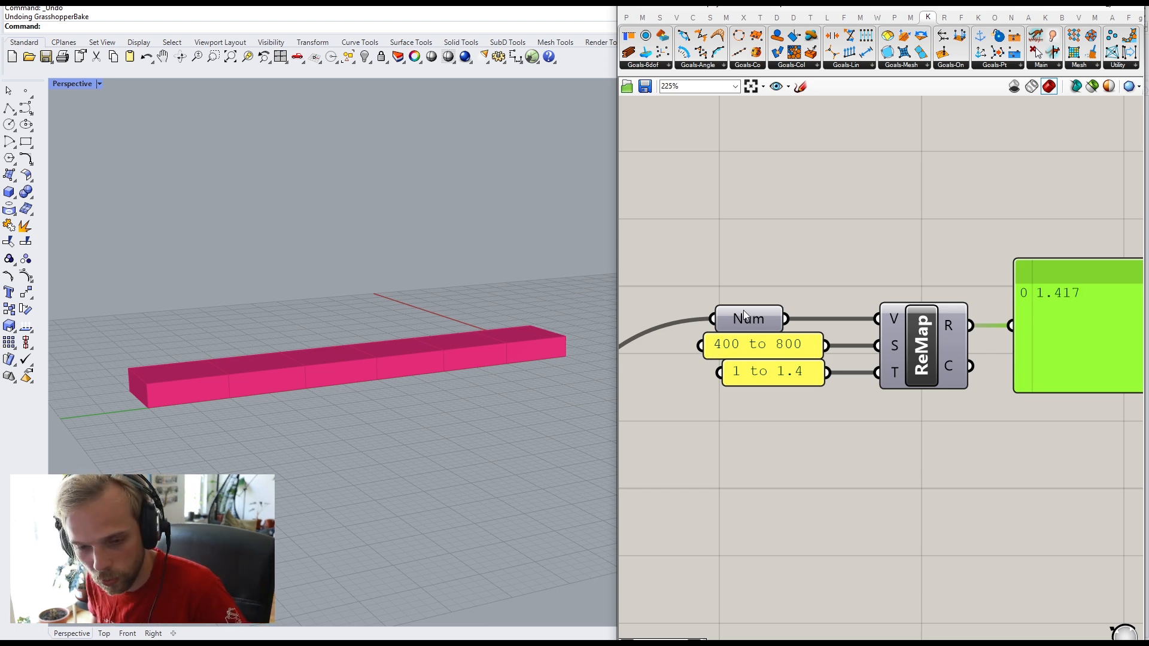
Step: Delete the panel attached to the Remap component's R output
scroll(745, 314, down, 3)
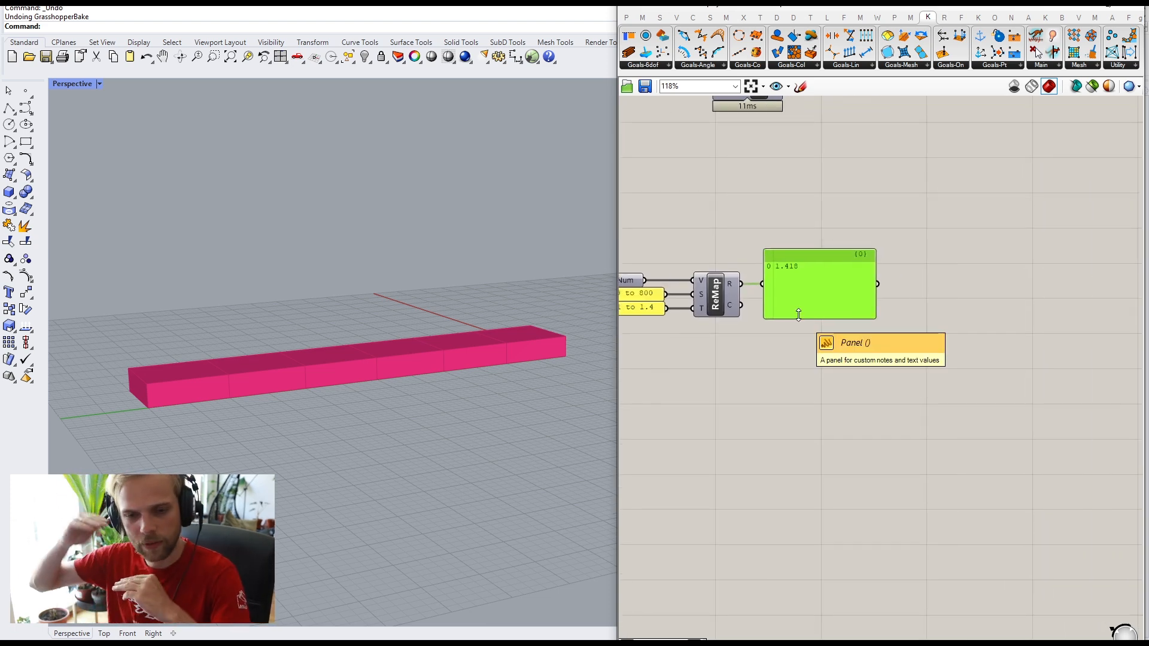
right_drag(779, 298, 858, 288)
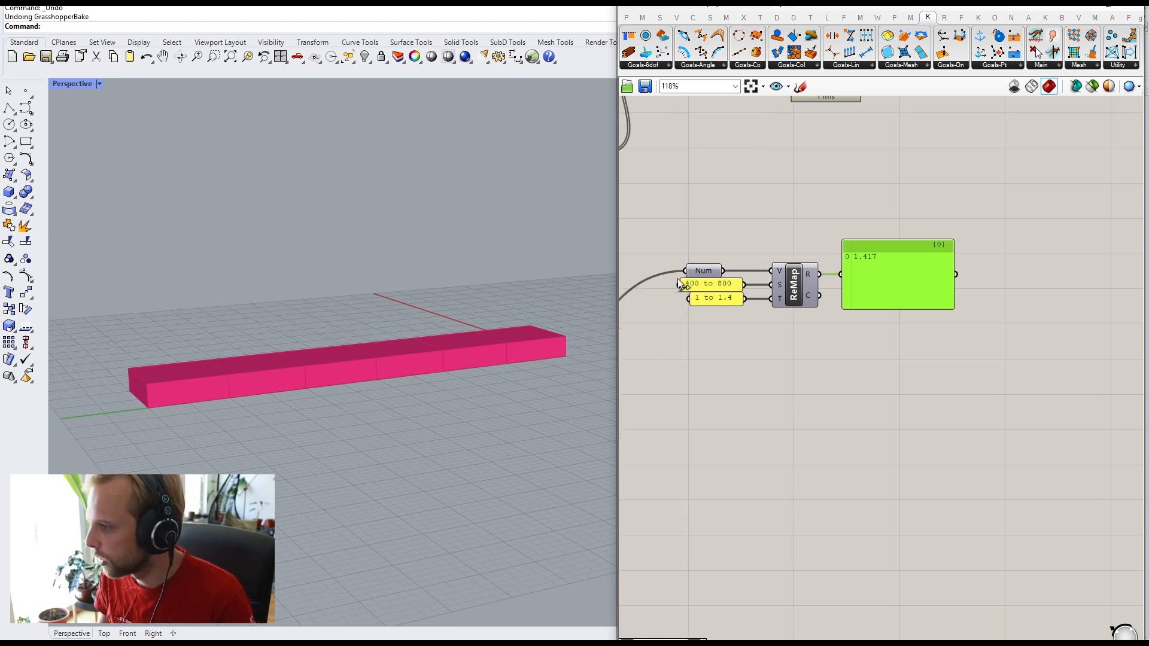
key(Delete)
Step: Add a Minimum component beside the Remap component and a Maximum component below it
double_click(864, 286)
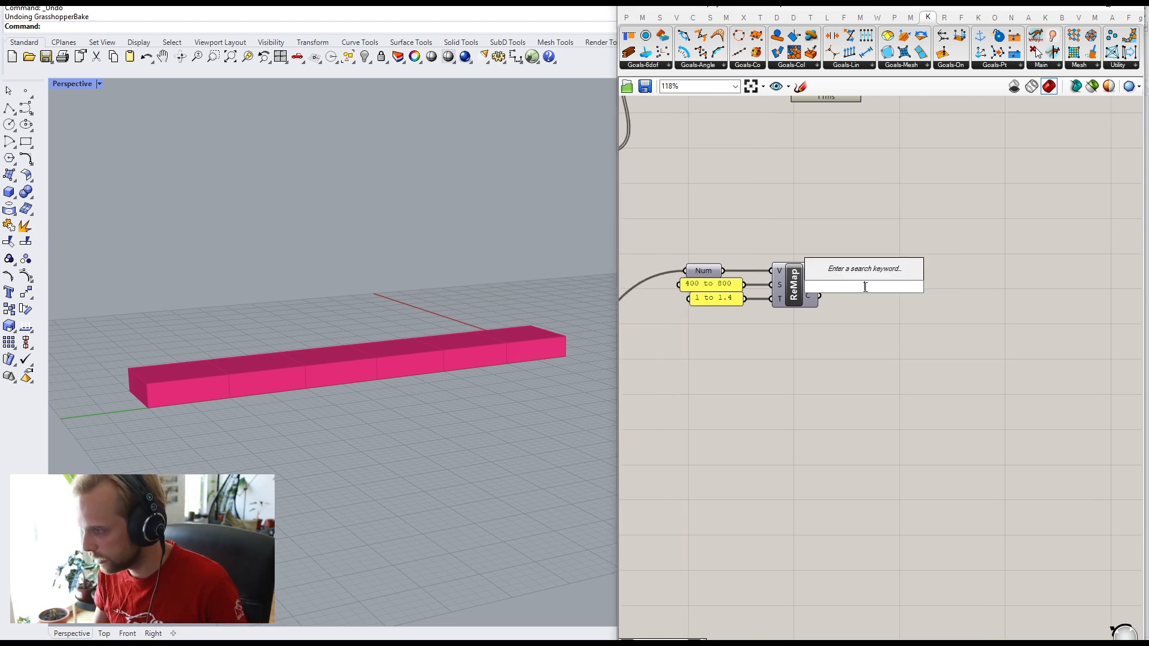
text(min)
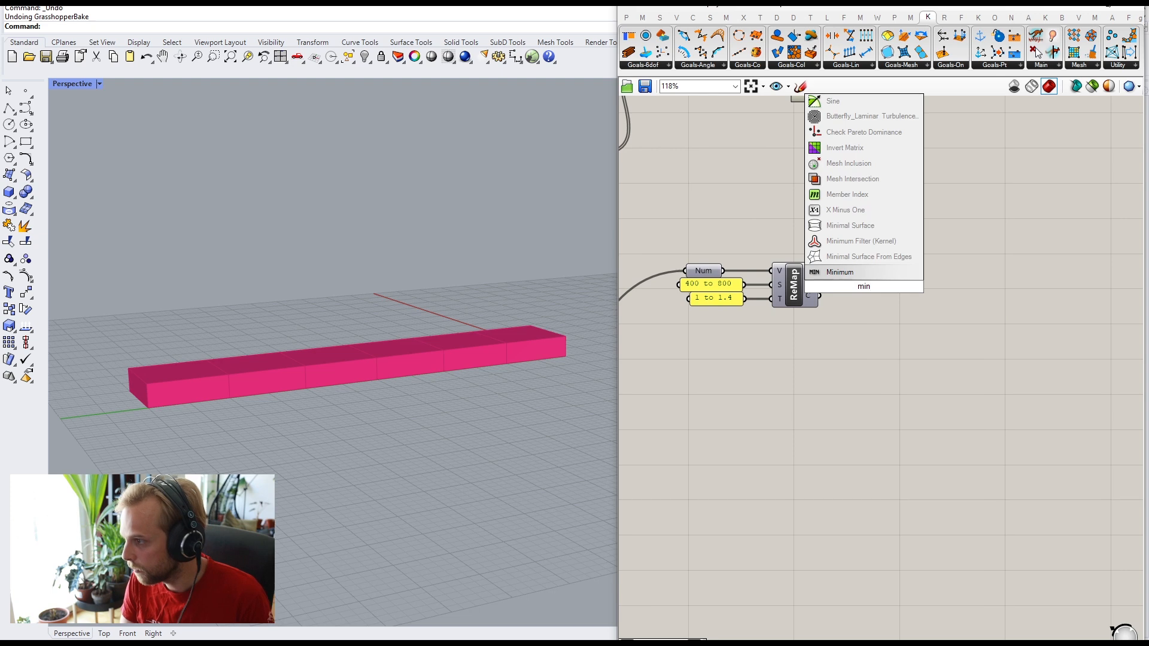
key(Return)
double_click(909, 358)
text(m)
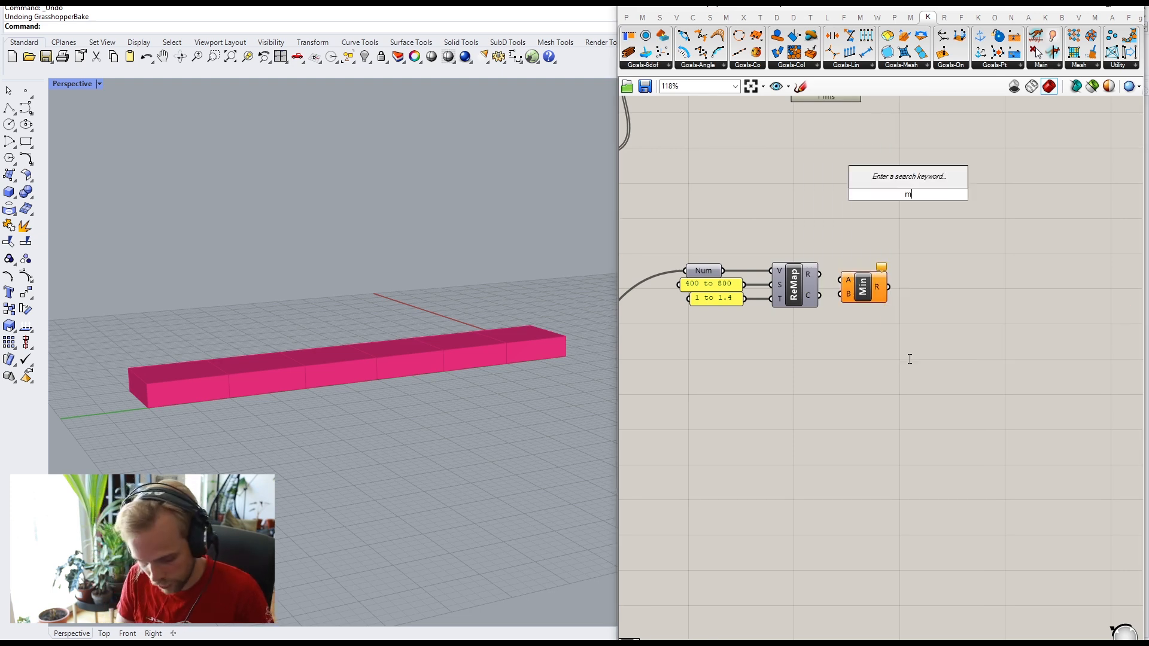
text(ax)
key(Return)
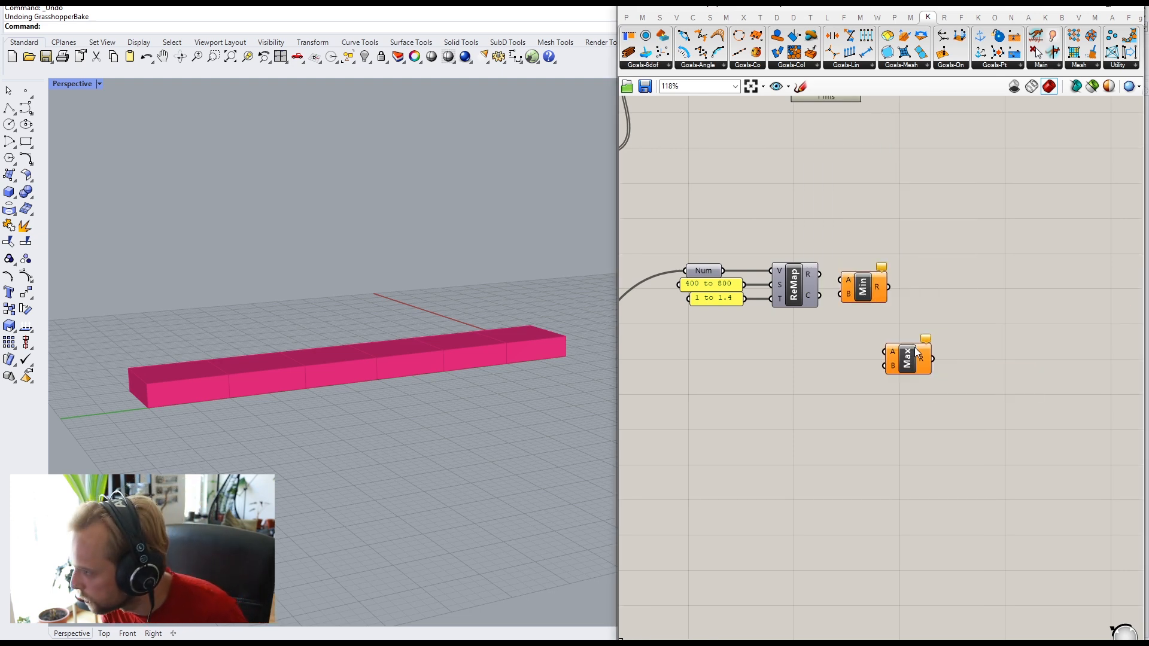
Step: Wire the Remap component's R output into the Minimum component's A input
click(864, 286)
scroll(832, 268, up, 3)
drag(813, 278, 911, 294)
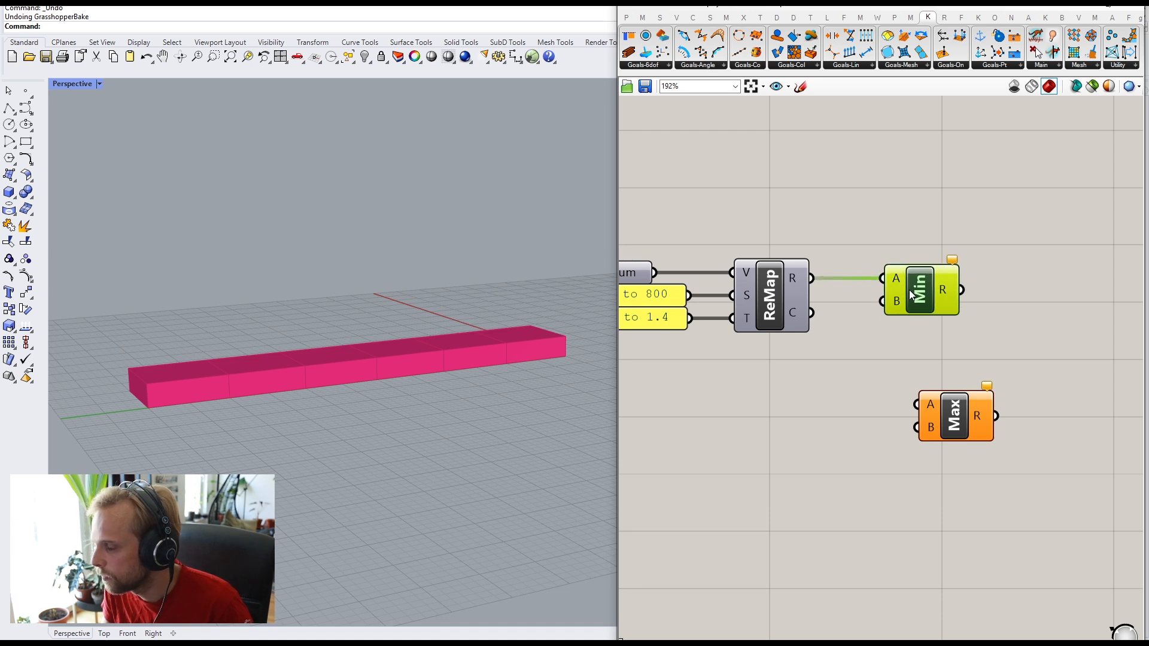
click(819, 286)
right_drag(770, 317, 846, 288)
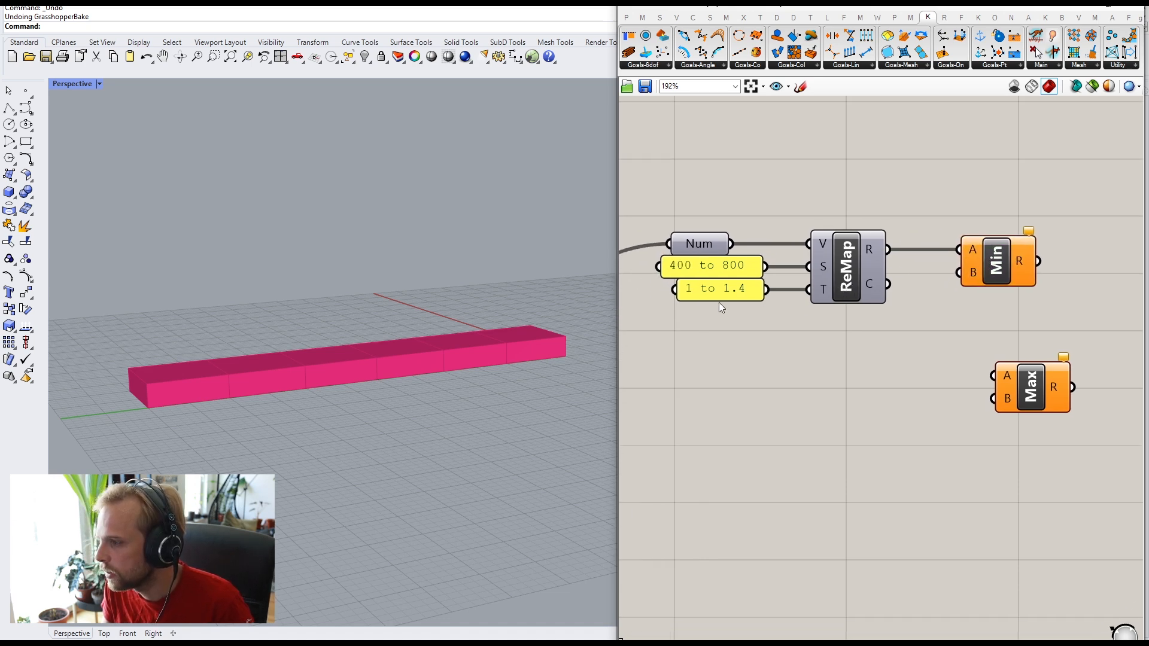
double_click(776, 369)
text(400)
key(Return)
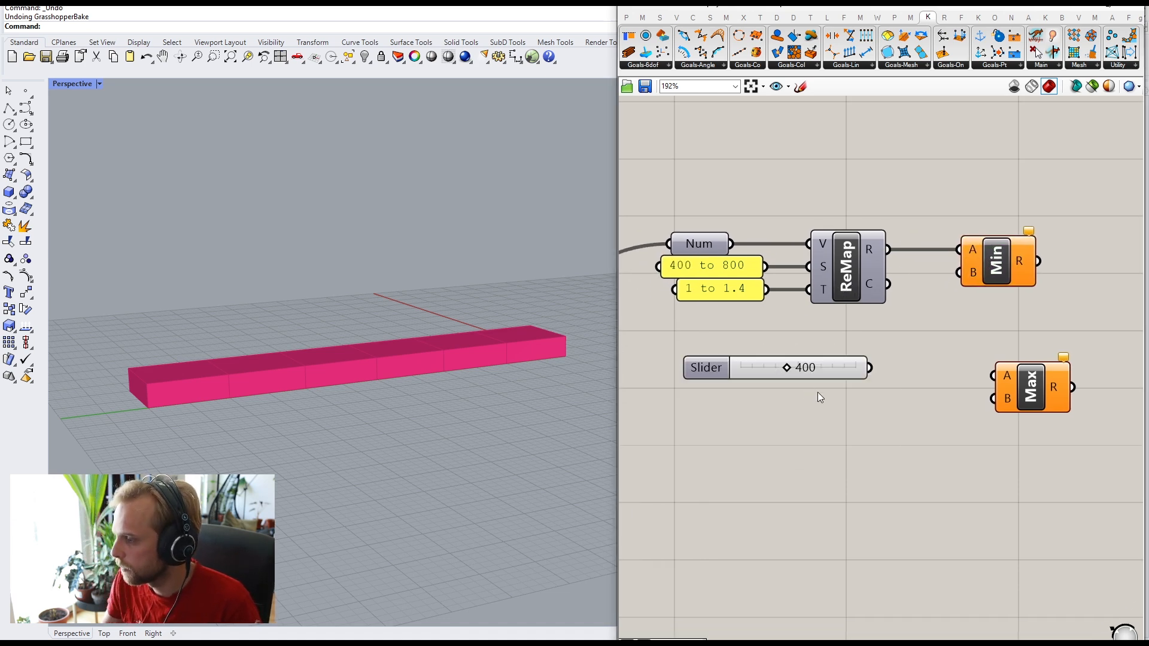
scroll(821, 398, up, 1)
drag(872, 365, 976, 254)
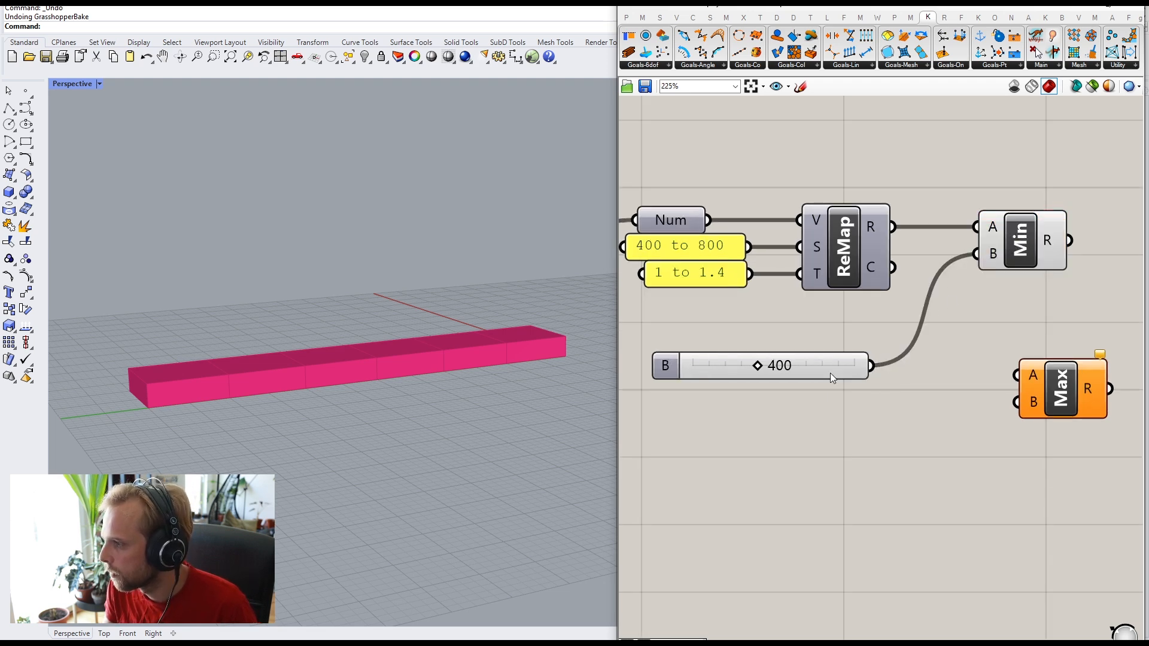
drag(831, 373, 840, 356)
mouse_move(1048, 240)
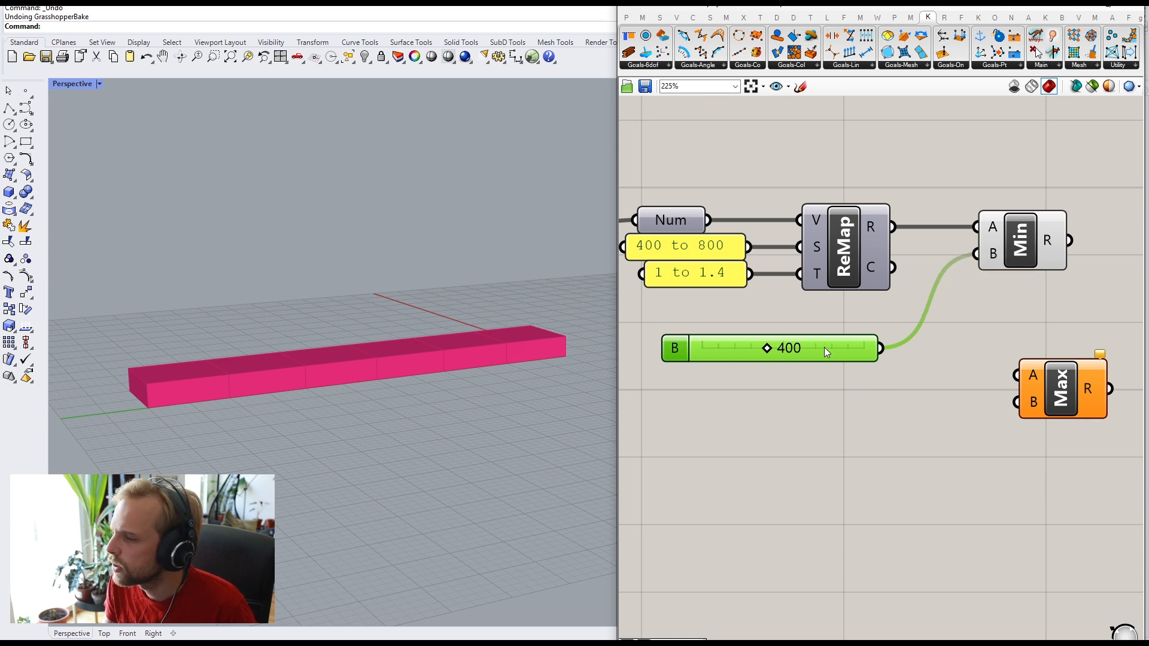
key(Delete)
Step: Add a number slider of 1.4 below the Remap component and wire it into the Minimum component's B input
mouse_move(697, 264)
mouse_down()
mouse_move(701, 283)
mouse_move(697, 263)
mouse_up()
click(811, 361)
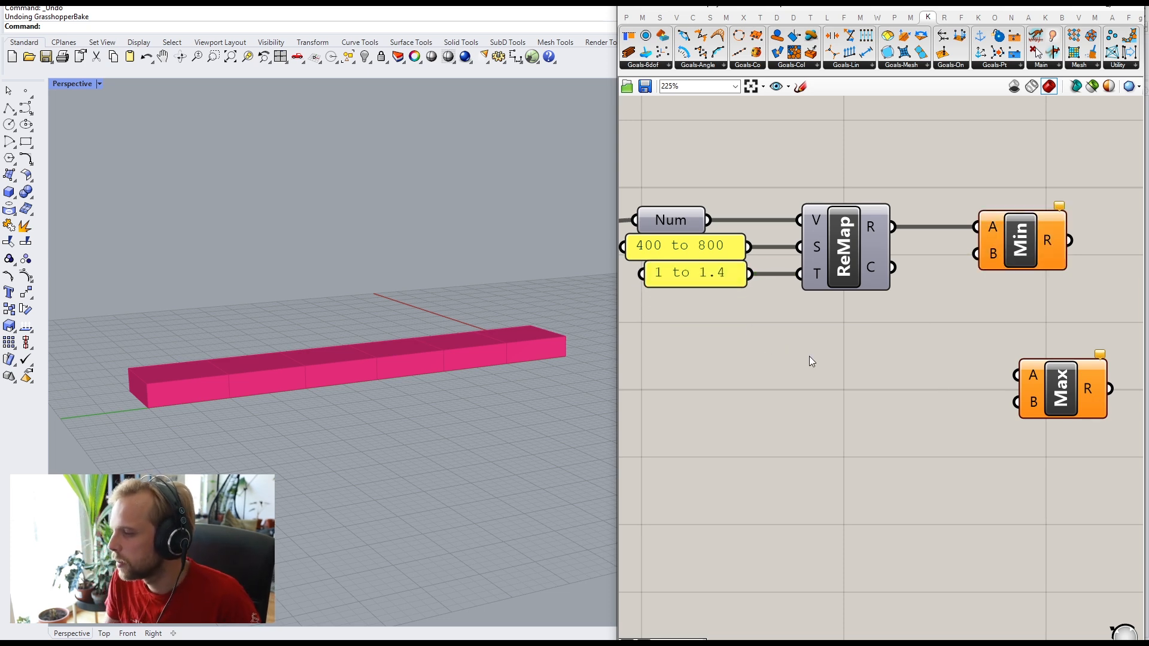
double_click(811, 362)
text(1.4)
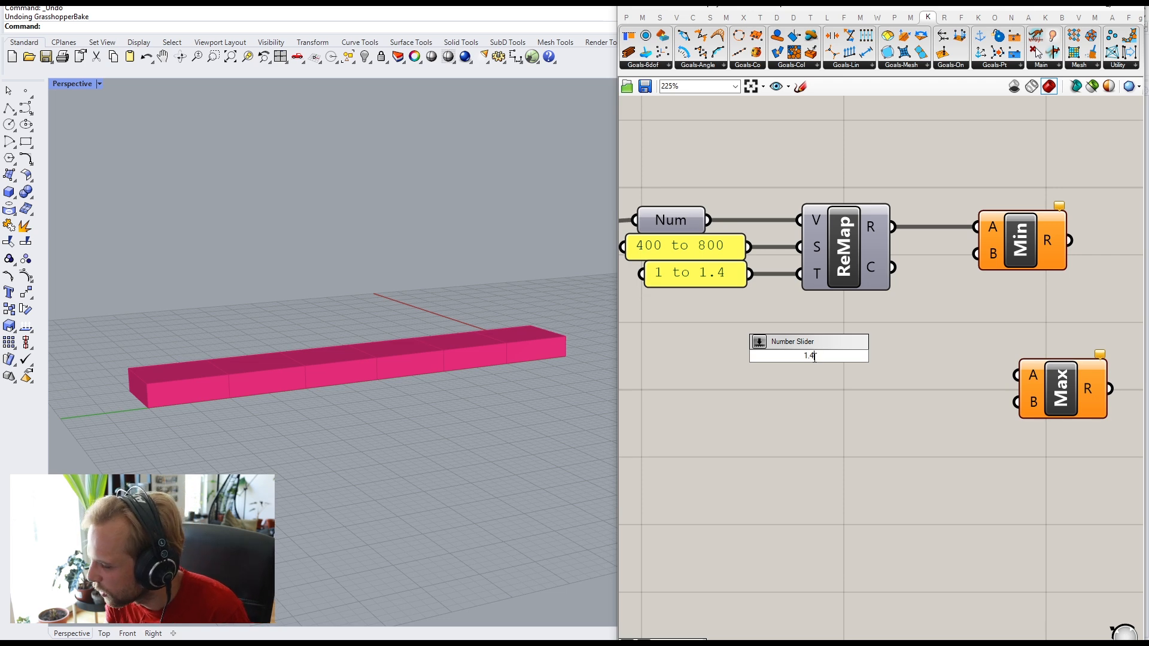
key(Return)
drag(920, 356, 982, 254)
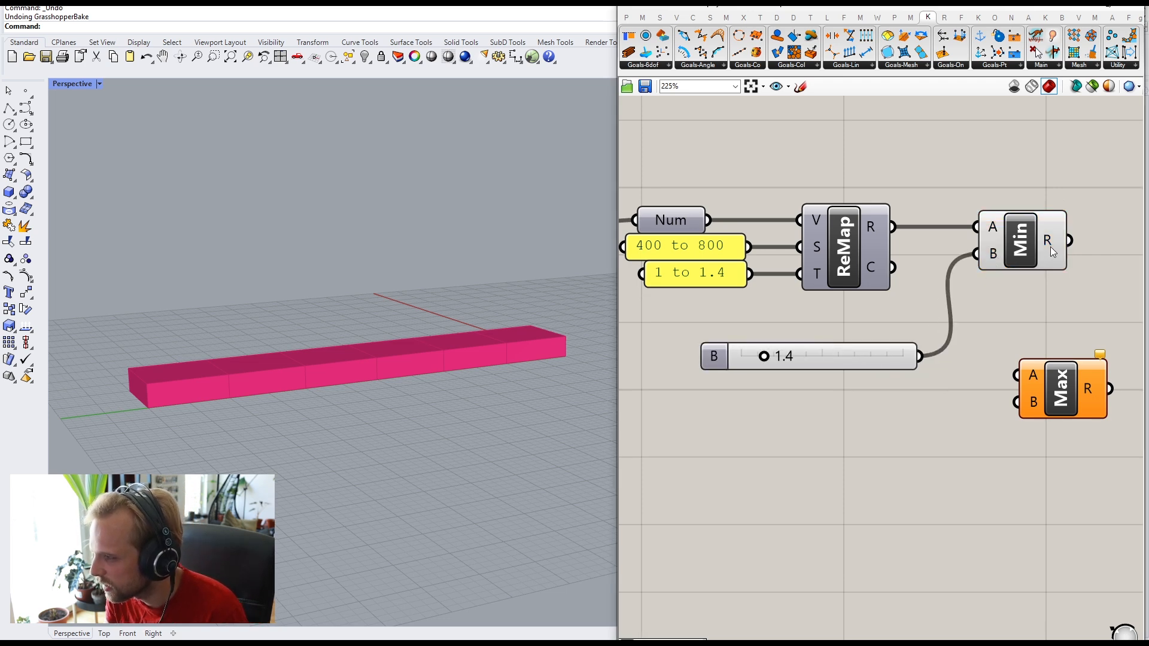
mouse_move(1053, 243)
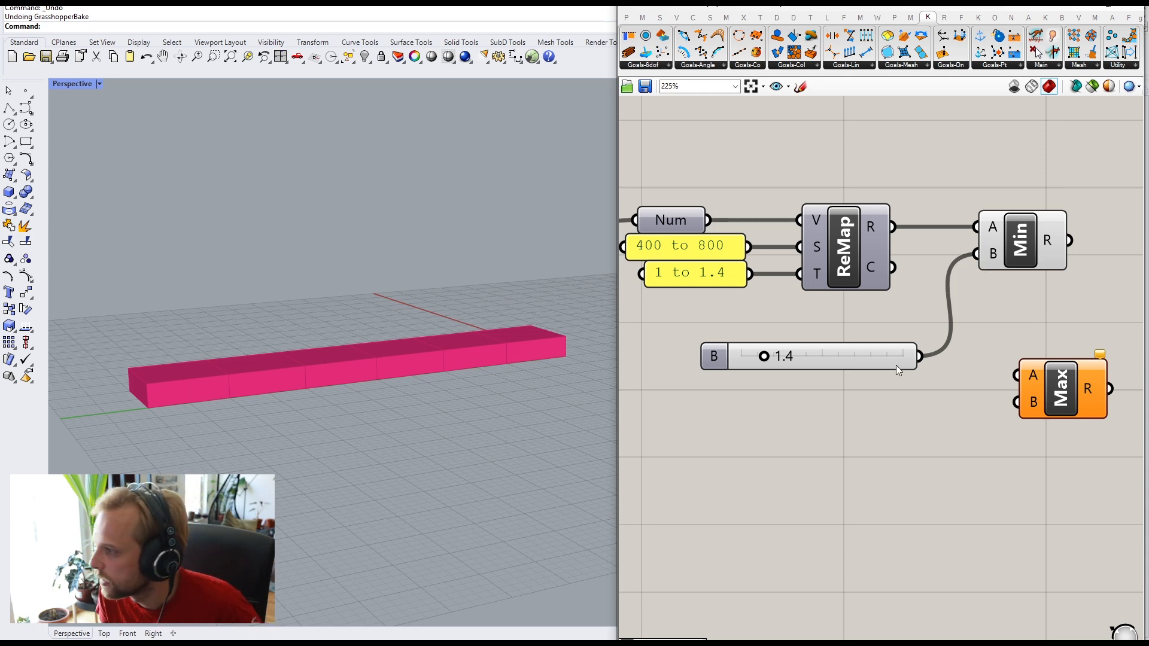
drag(896, 365, 876, 338)
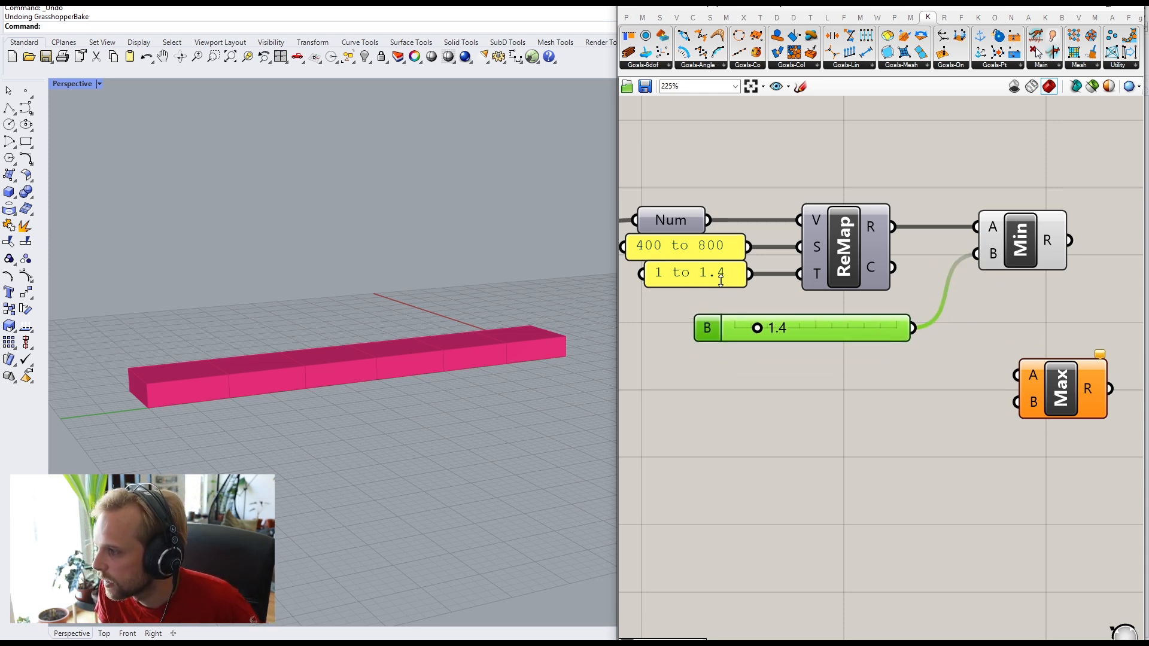
Step: Wire the Minimum component's R output into the Maximum component's A input and move the Maximum component closer
right_drag(938, 261, 844, 267)
drag(962, 378, 1015, 374)
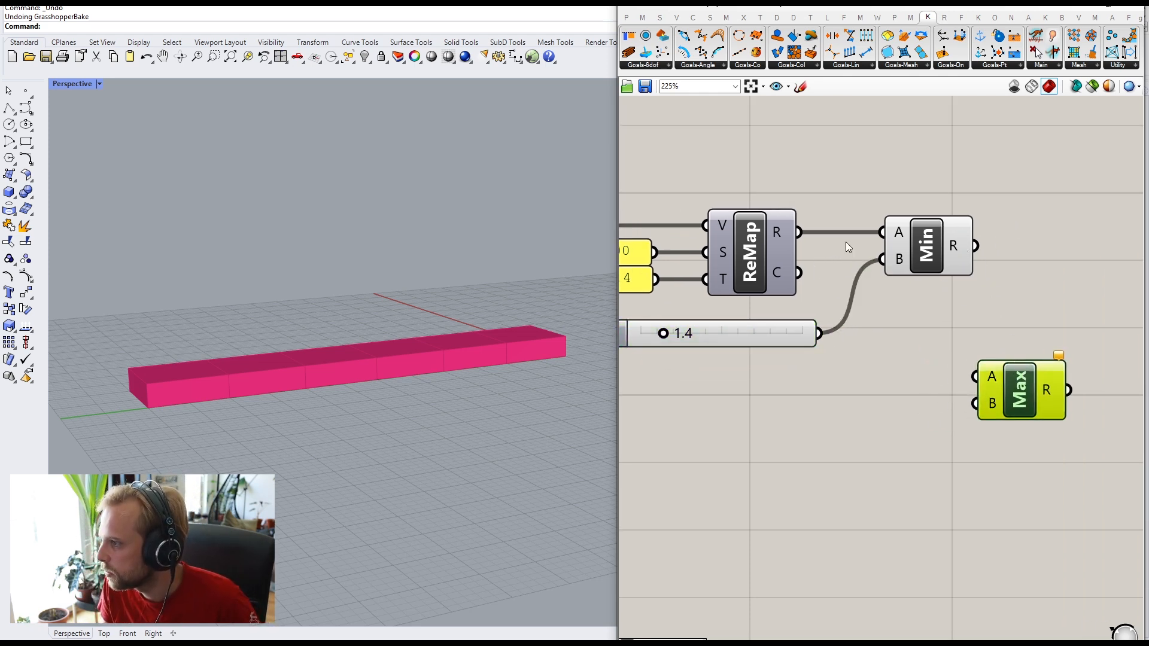
drag(985, 250, 1059, 366)
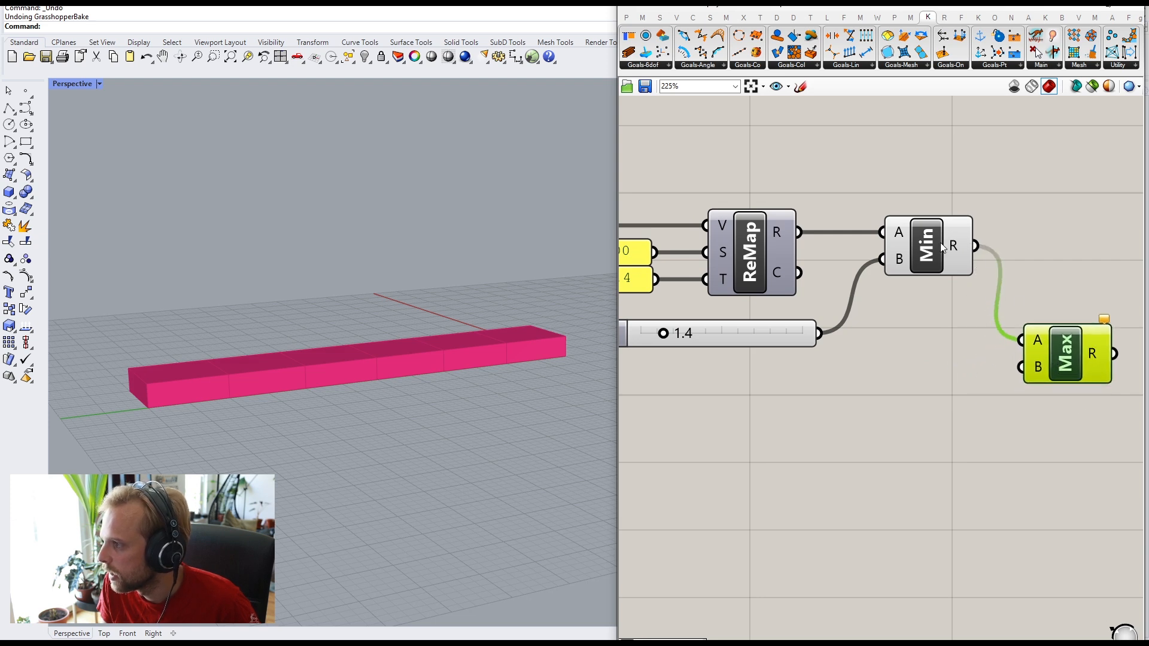
Step: Add a number slider of 1 and wire it into the Maximum component's B input
right_drag(911, 390, 953, 370)
right_drag(638, 263, 703, 264)
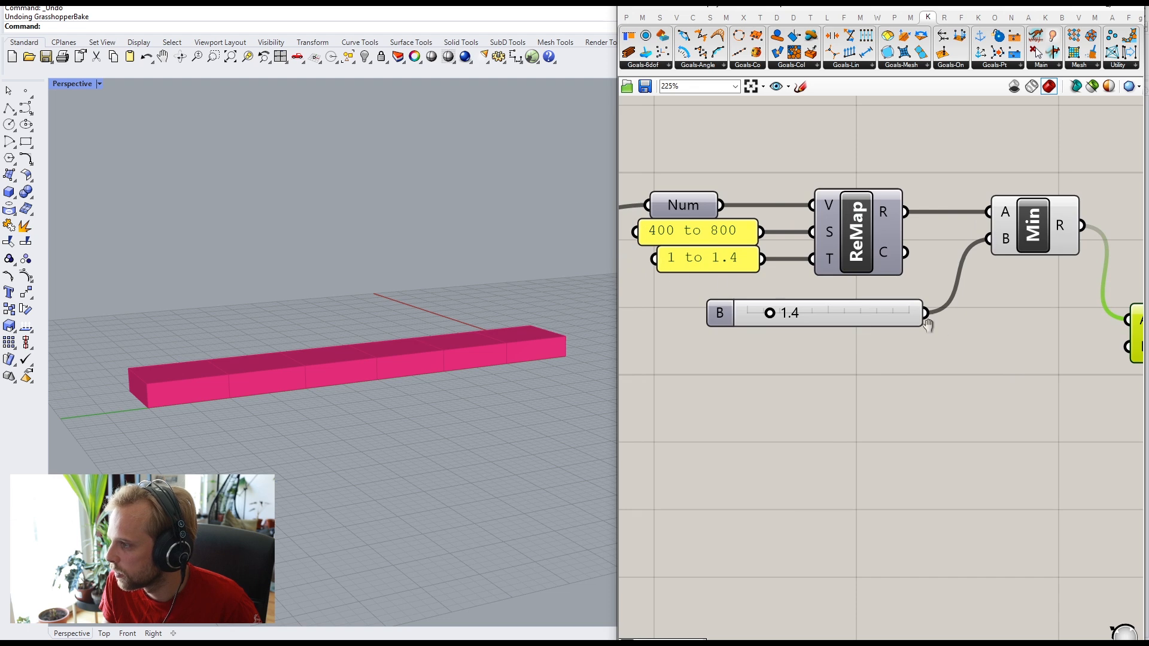
right_drag(980, 360, 795, 352)
double_click(795, 352)
text(1)
key(Return)
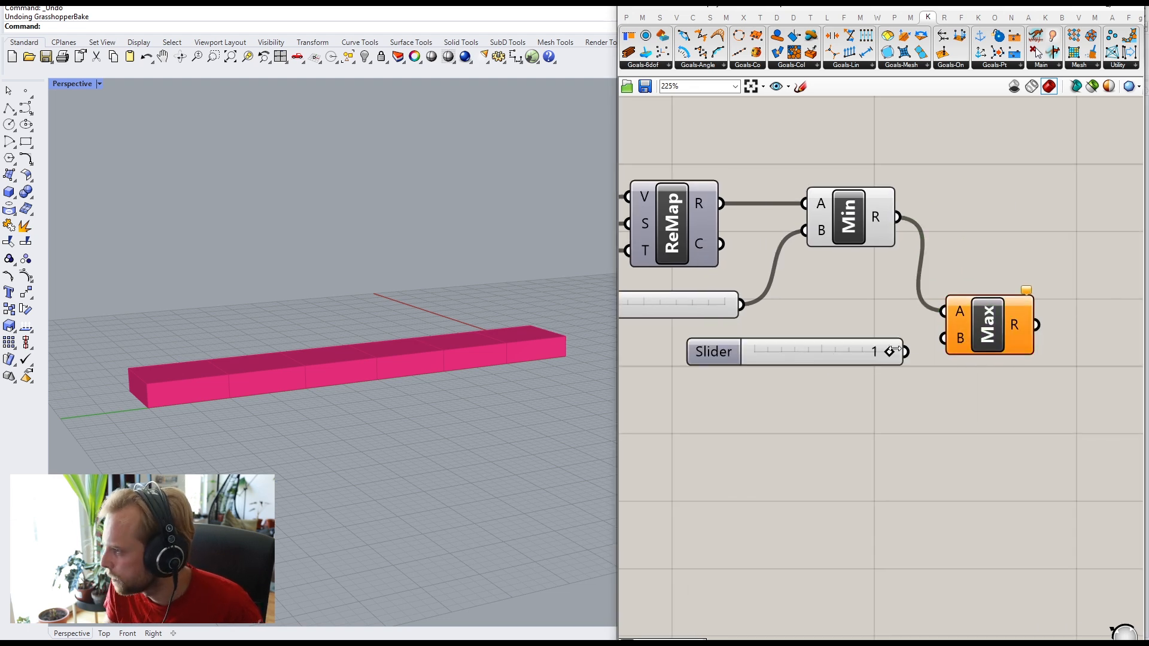
drag(906, 352, 944, 339)
drag(847, 353, 831, 343)
Step: Group the Number, domain panels, Remap, Minimum, Maximum and both limit sliders together
scroll(834, 333, down, 4)
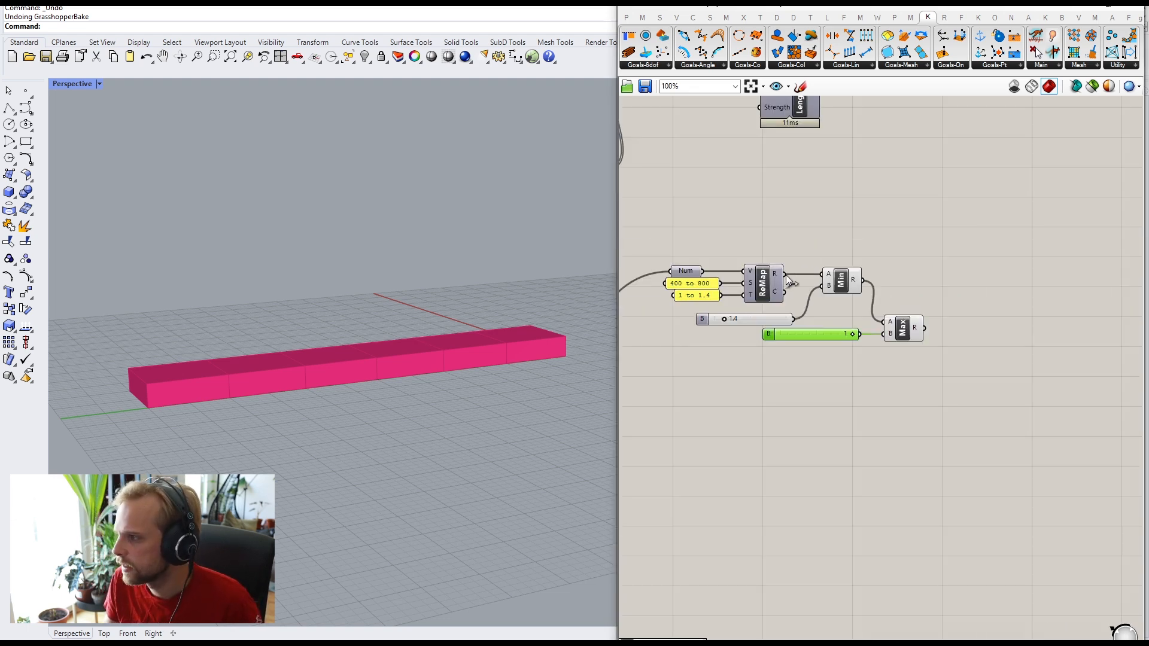
right_drag(787, 280, 886, 341)
drag(752, 272, 1040, 446)
middle_click(1040, 446)
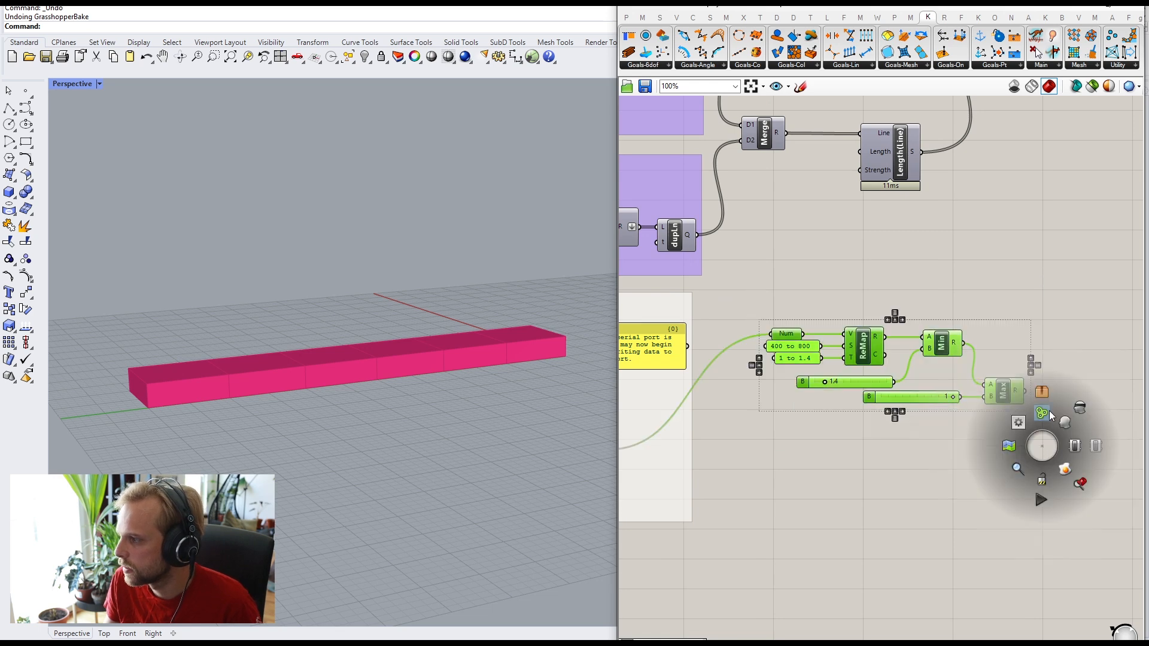
click(1042, 413)
right_drag(980, 247, 922, 443)
mouse_move(969, 540)
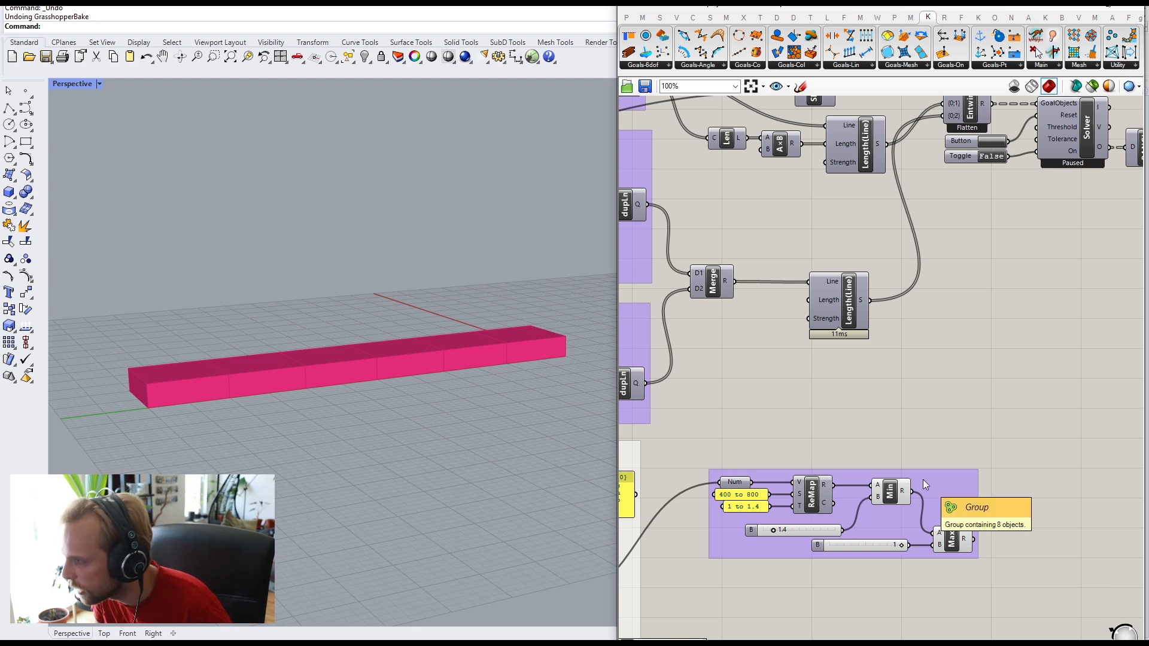
Step: Reverse the target domain in the panel feeding Remap's T input to "1.4 to 1"
right_drag(910, 545, 928, 469)
scroll(766, 419, up, 2)
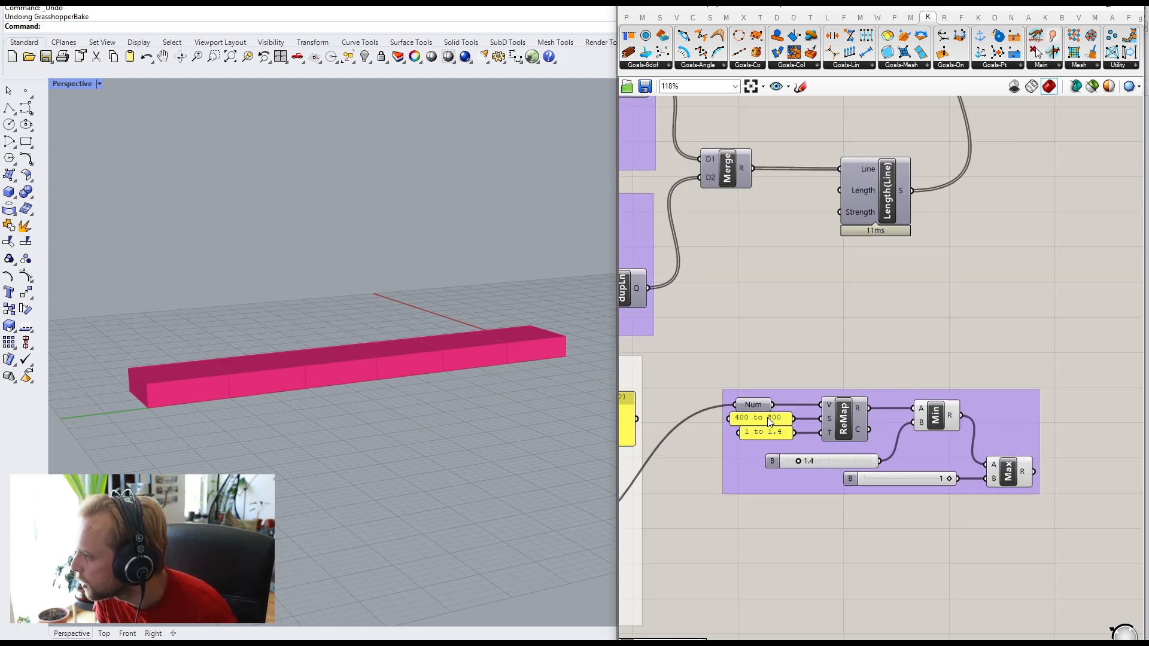
right_drag(971, 383, 876, 351)
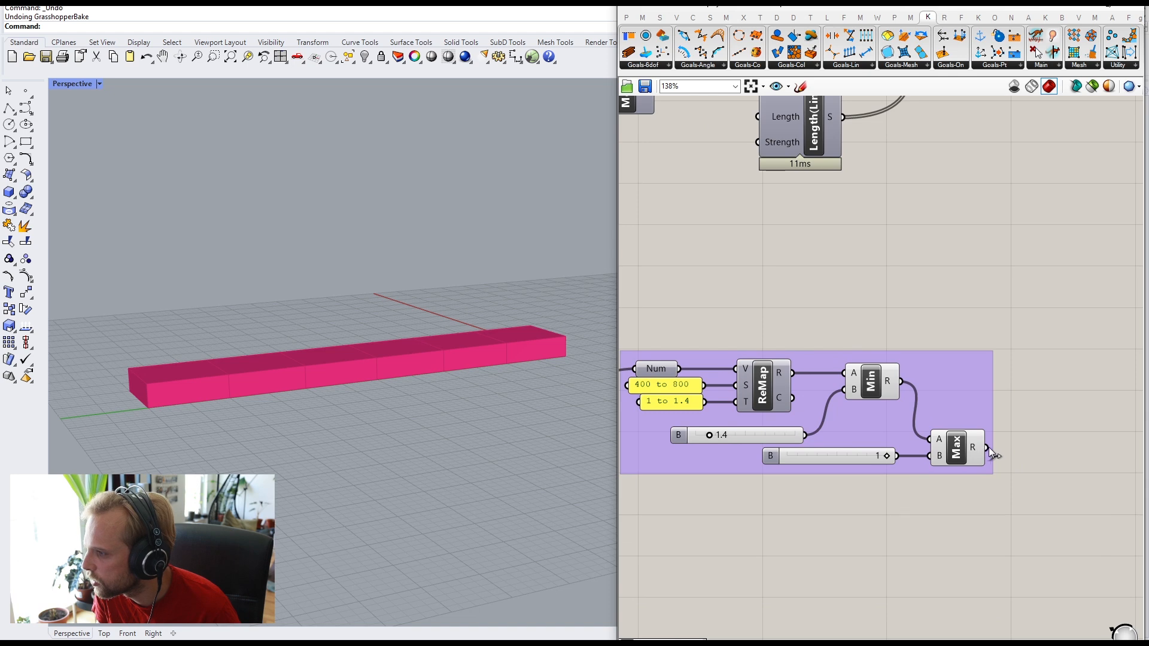
mouse_move(975, 457)
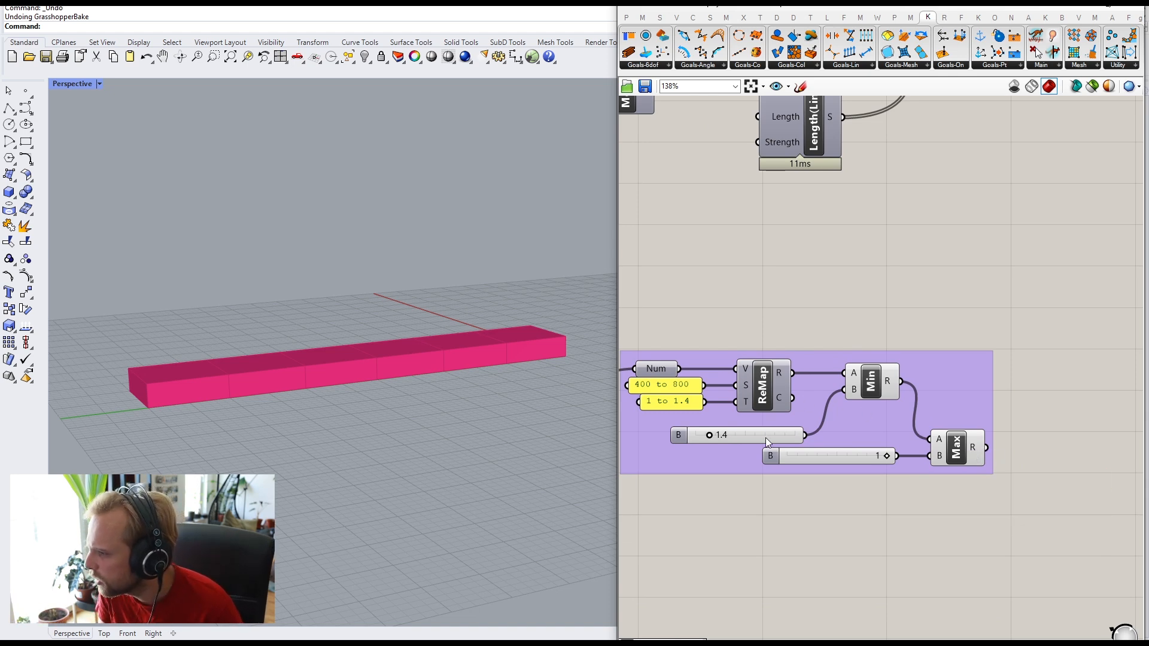
double_click(673, 401)
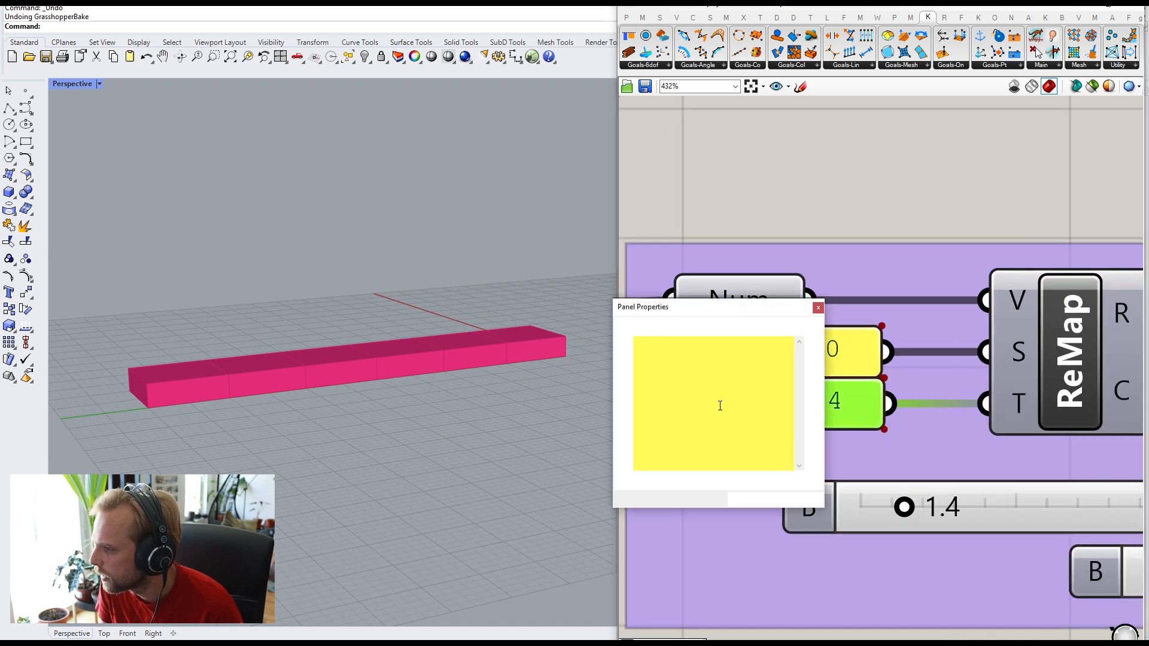
drag(640, 346, 632, 347)
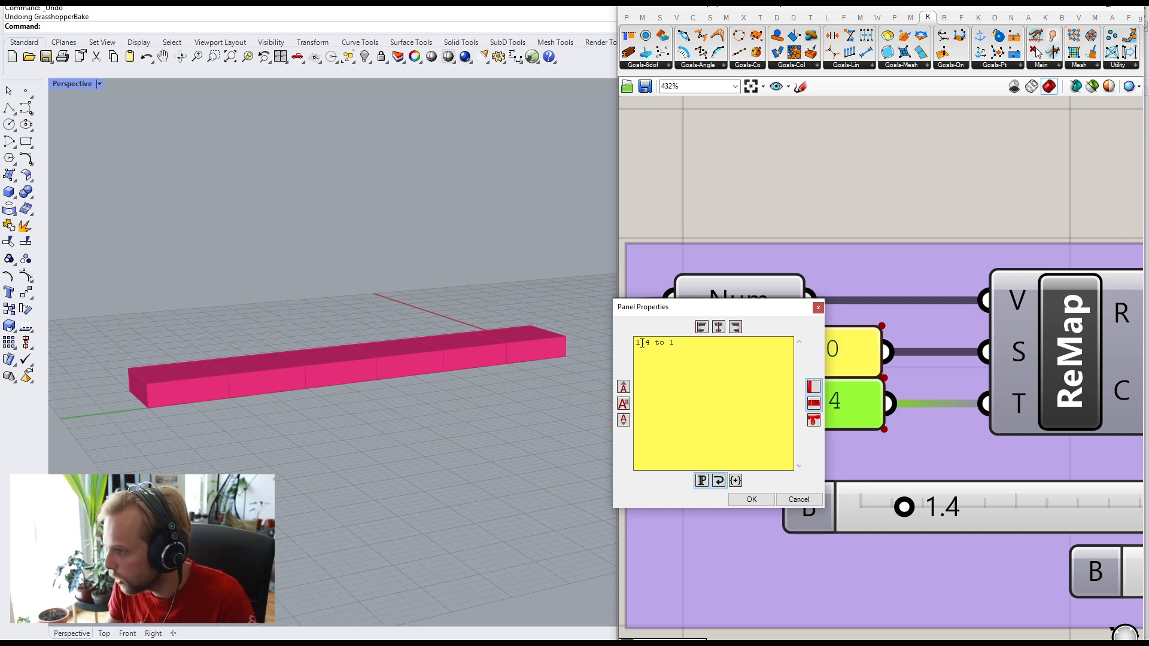
click(752, 500)
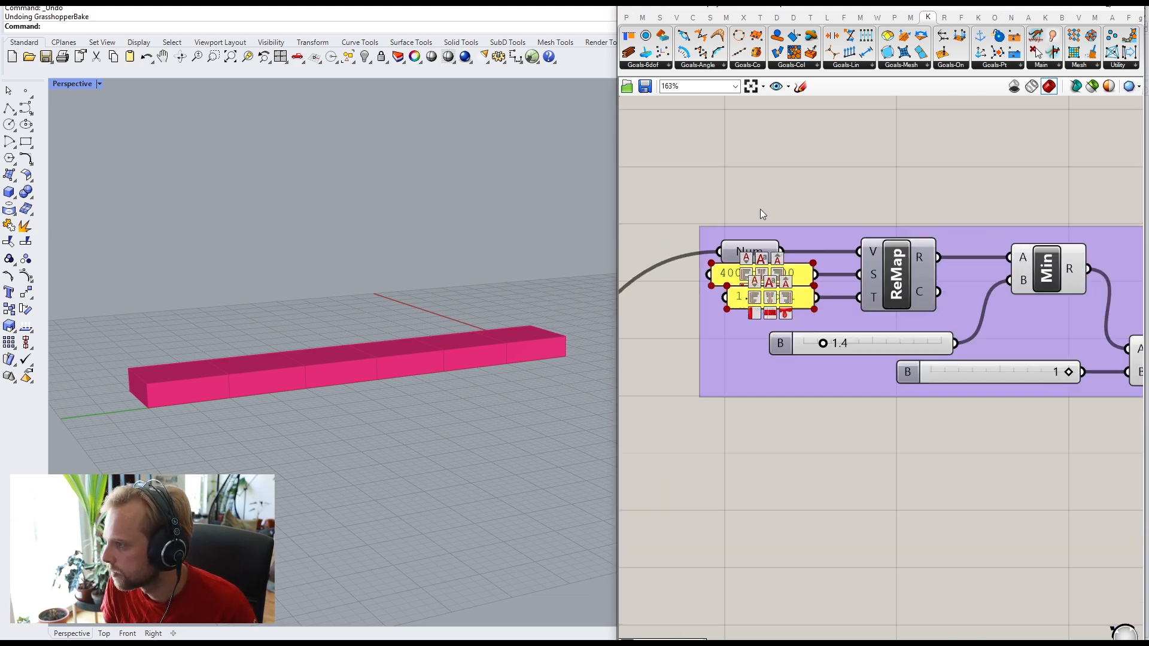
Step: Check the clamped value from the Maximum component's R output in a temporary panel and delete the panel
scroll(708, 374, down, 3)
right_drag(900, 406, 977, 523)
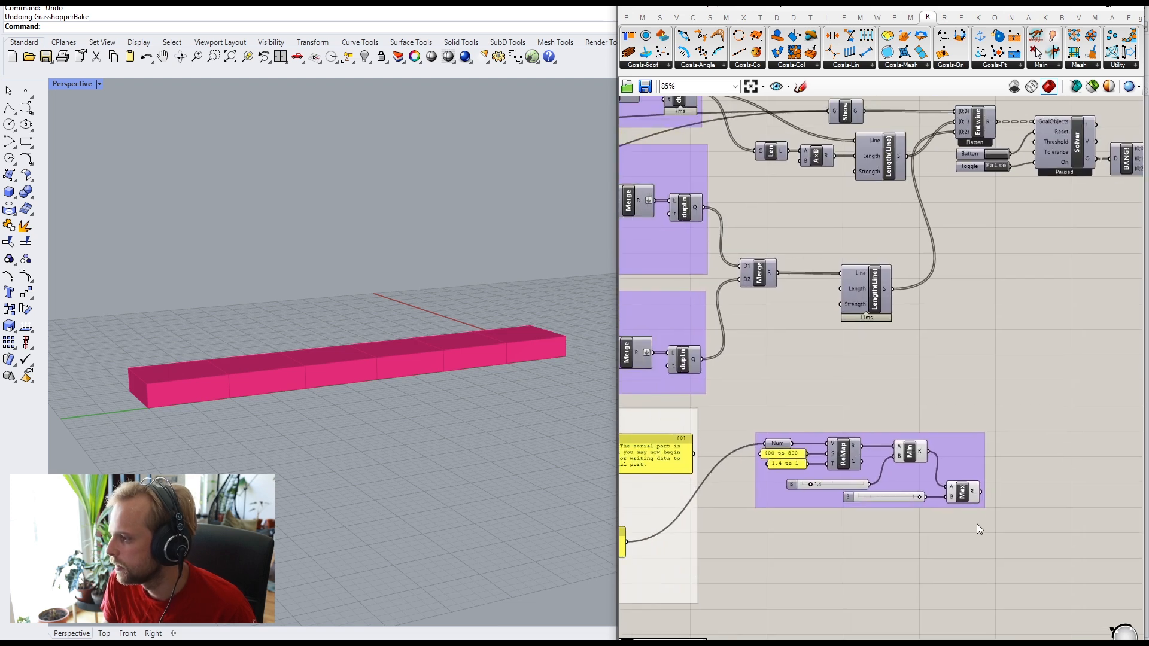
mouse_move(974, 498)
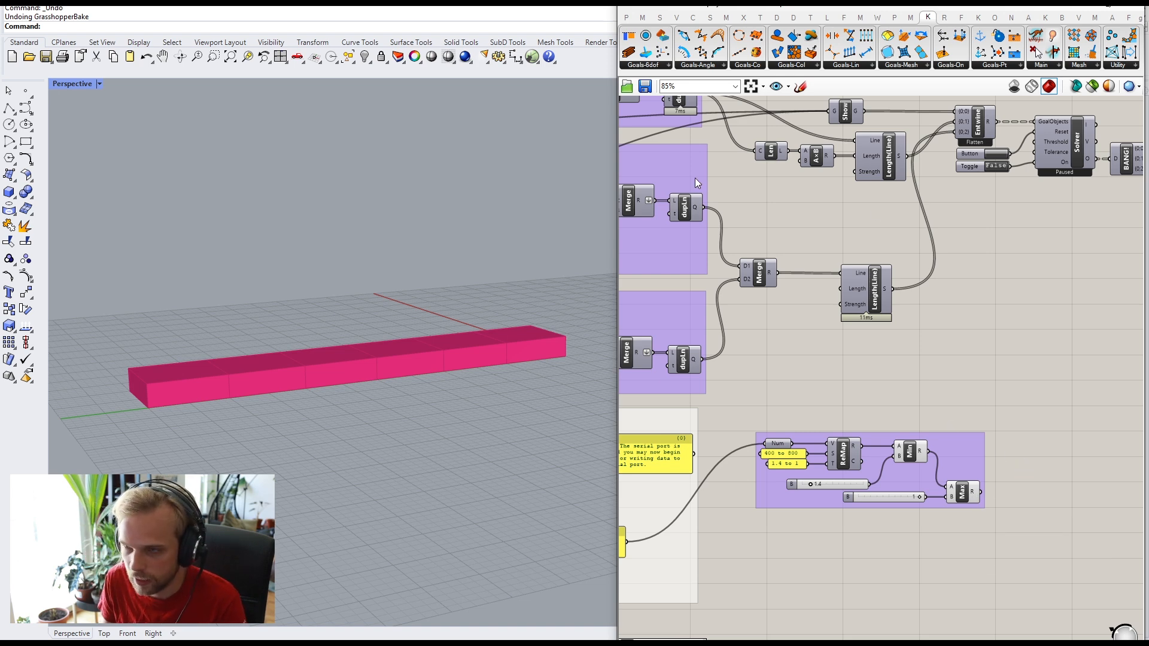
double_click(986, 354)
text(panel)
key(Return)
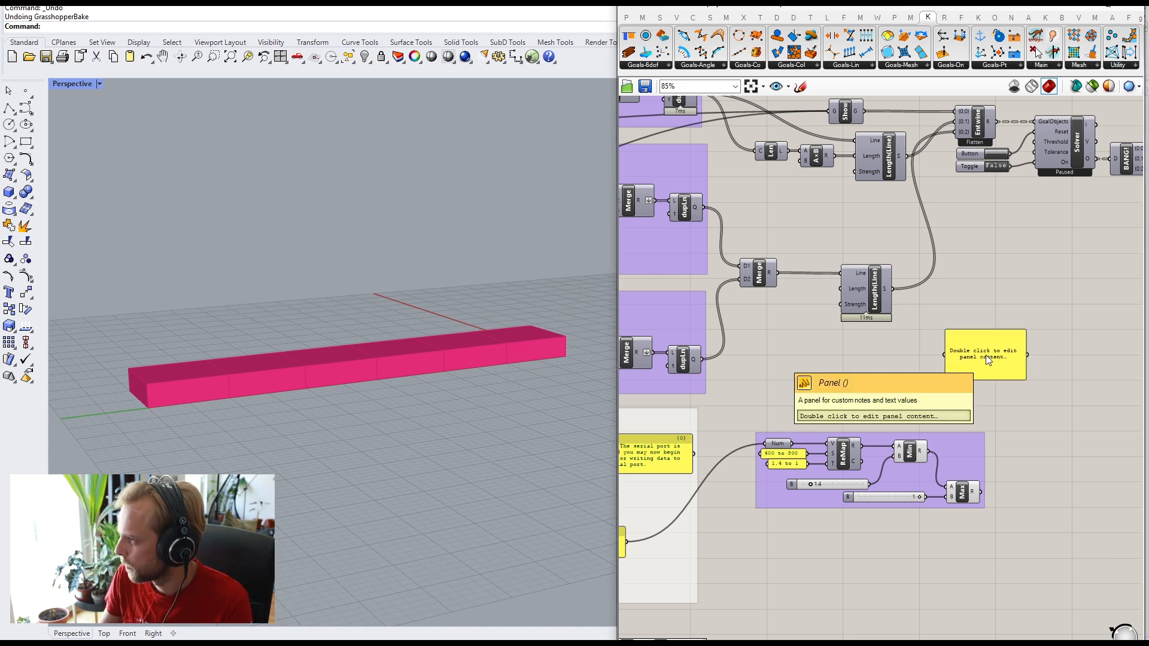
drag(982, 482, 1035, 490)
scroll(1014, 509, up, 5)
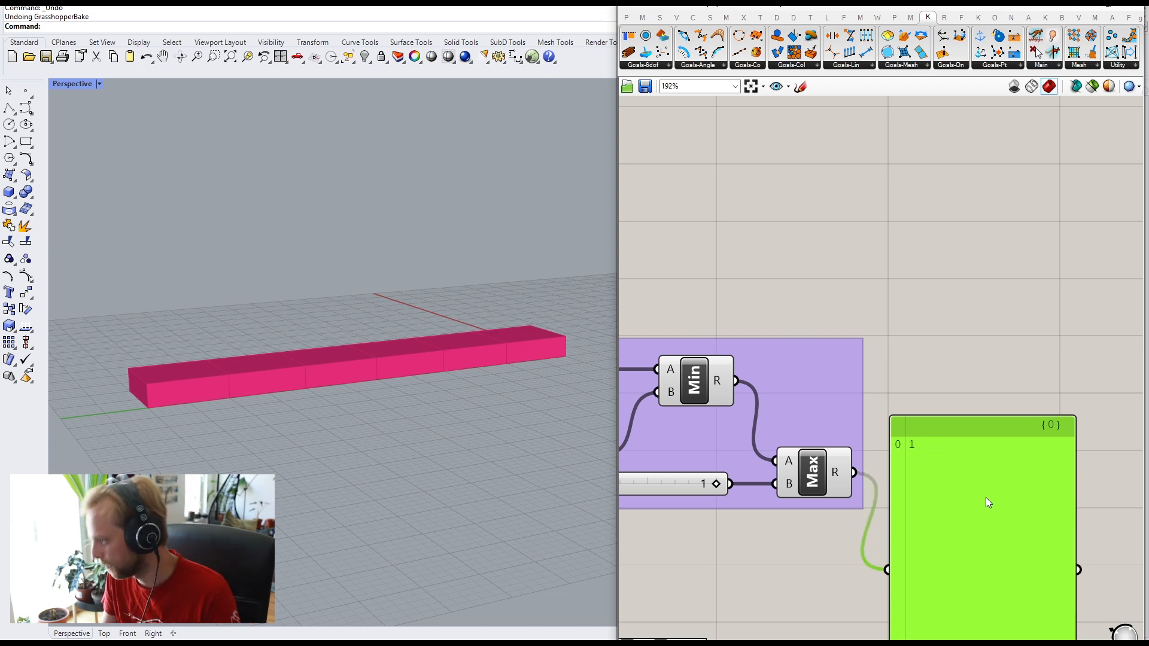
key(Delete)
Step: Wire the Maximum component's R output into the B input of the multiplication that feeds the line-length goal
scroll(909, 395, down, 4)
scroll(1030, 552, up, 1)
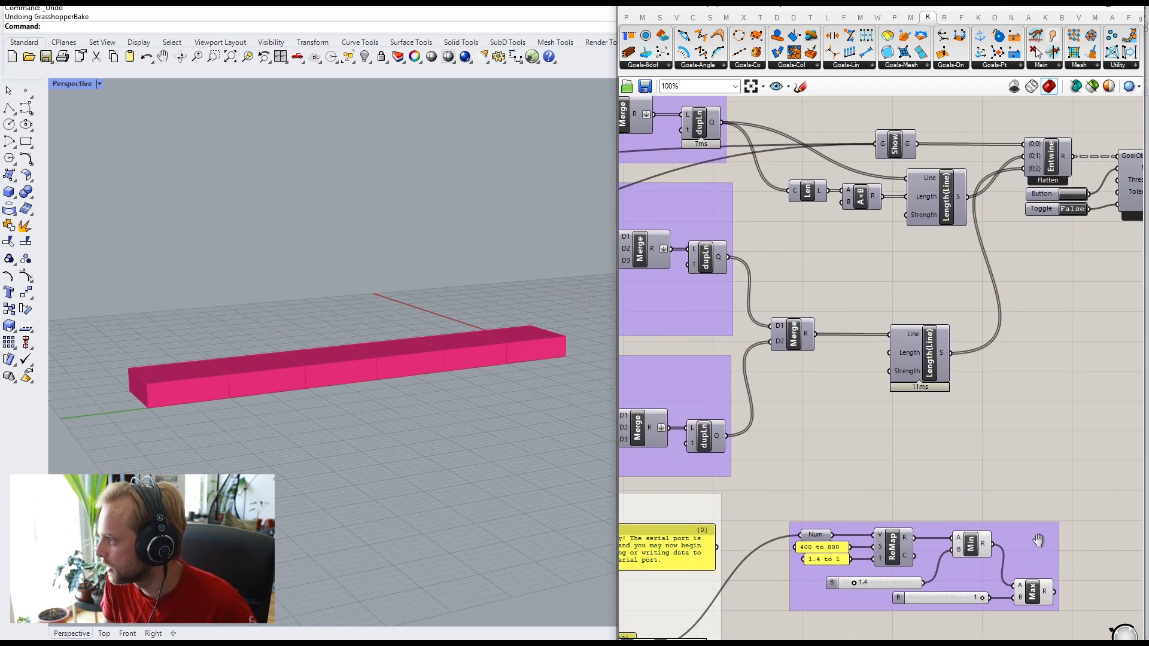
drag(1055, 593, 844, 202)
Step: Set the Kangaroo solver's toggle to True and enlarge the Rhino viewport to watch the truss deform
right_drag(1037, 293, 904, 339)
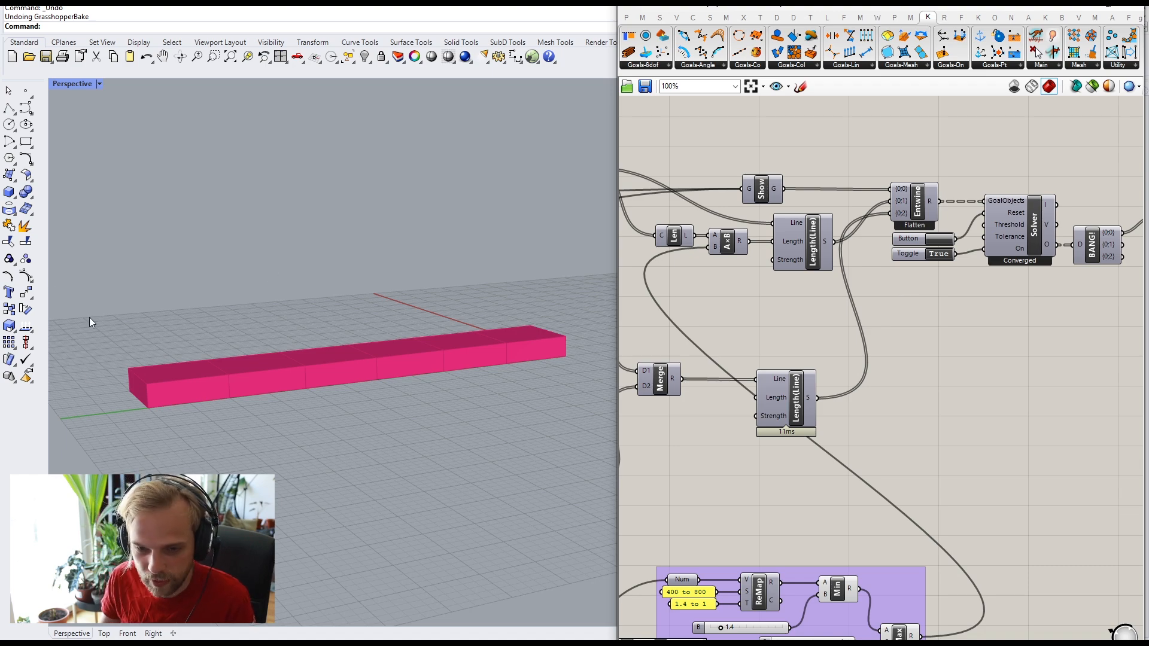
right_drag(422, 417, 413, 285)
drag(616, 251, 1020, 251)
shift+right_drag(515, 275, 752, 265)
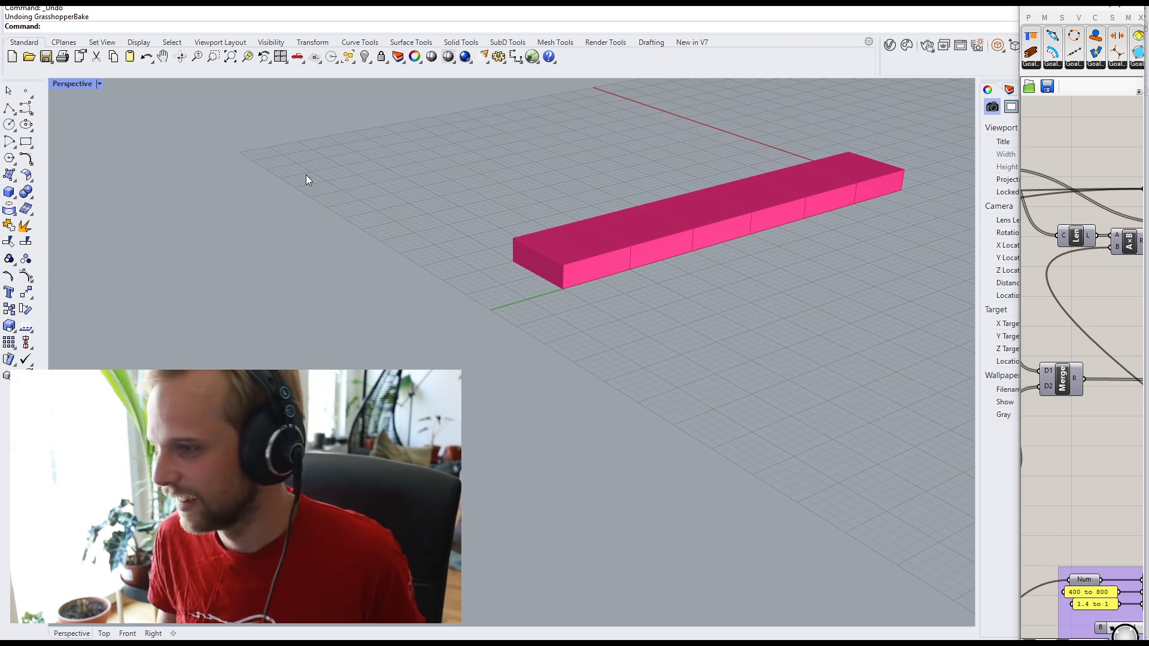
right_drag(467, 295, 623, 310)
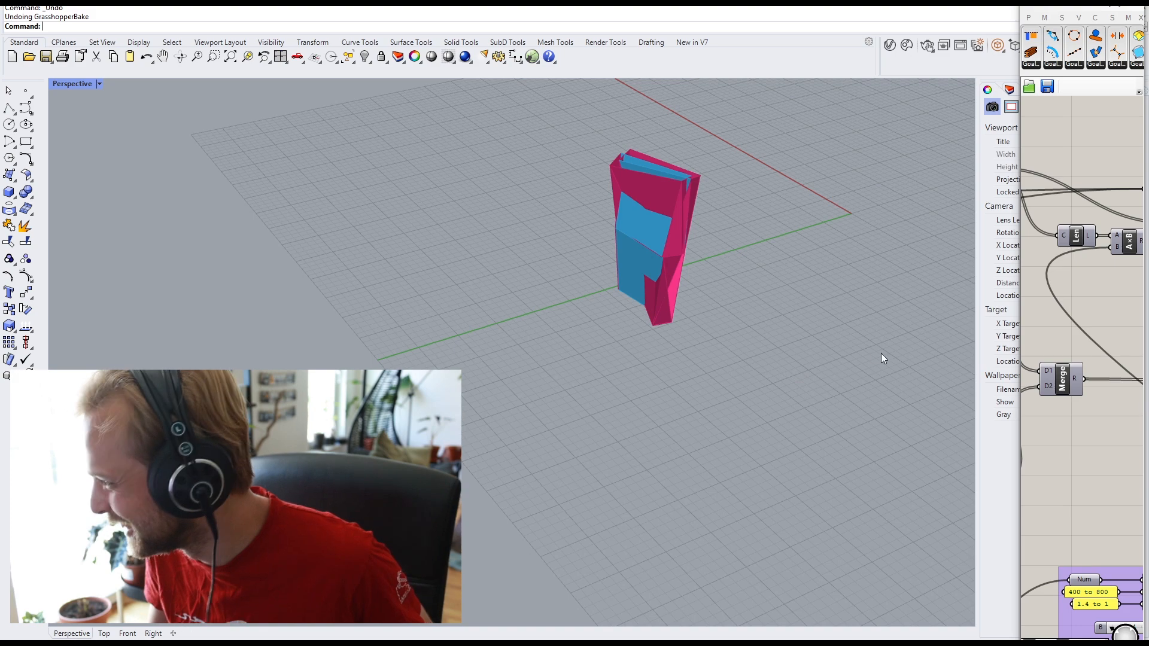
Step: Set the Remap target domain to "1.1 to 1" and the Minimum component's limit slider to 1.1
scroll(1031, 296, down, 4)
drag(1021, 340, 772, 347)
scroll(868, 409, up, 8)
right_drag(881, 411, 1061, 423)
scroll(779, 366, up, 3)
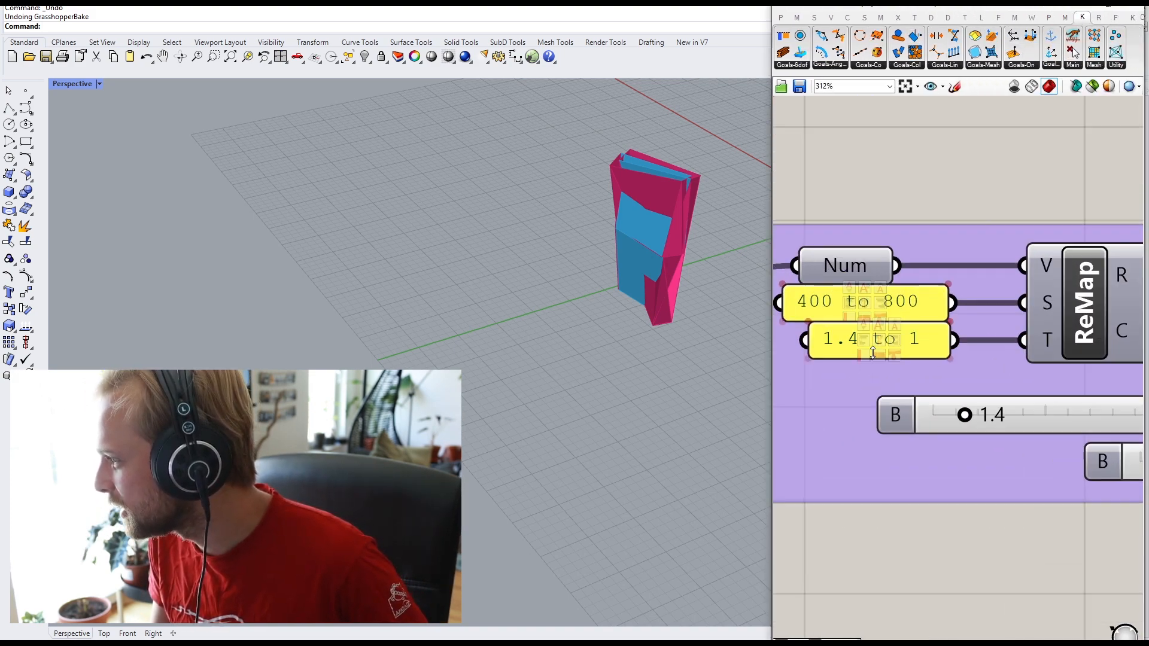
double_click(852, 330)
click(769, 279)
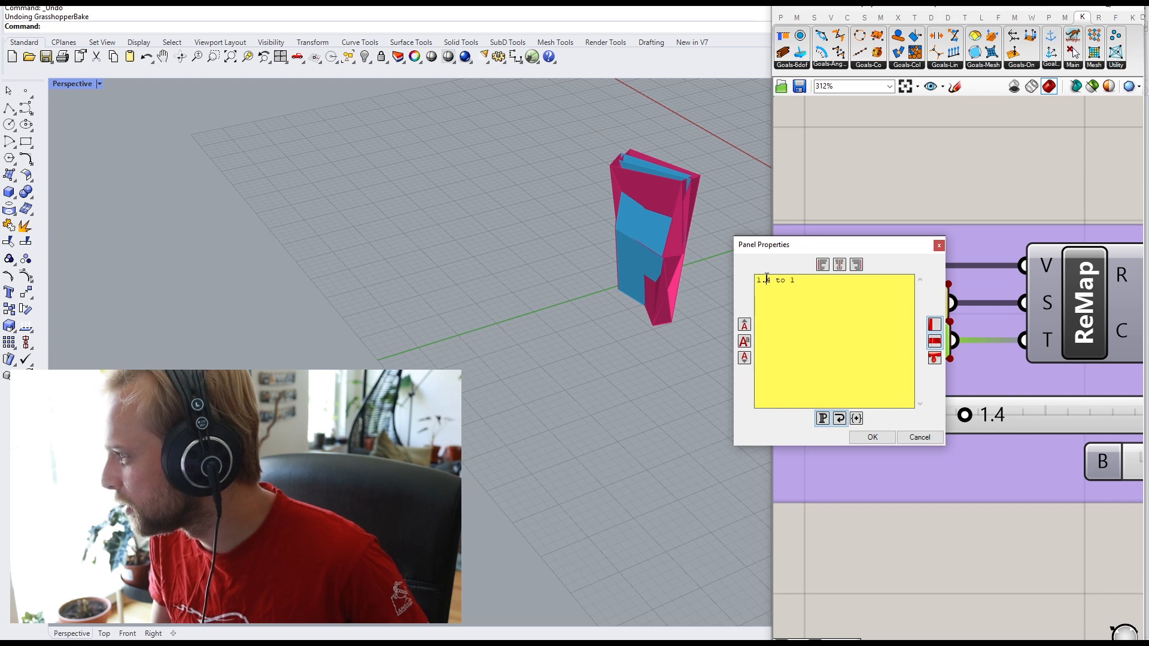
key(BackSpace)
text(1)
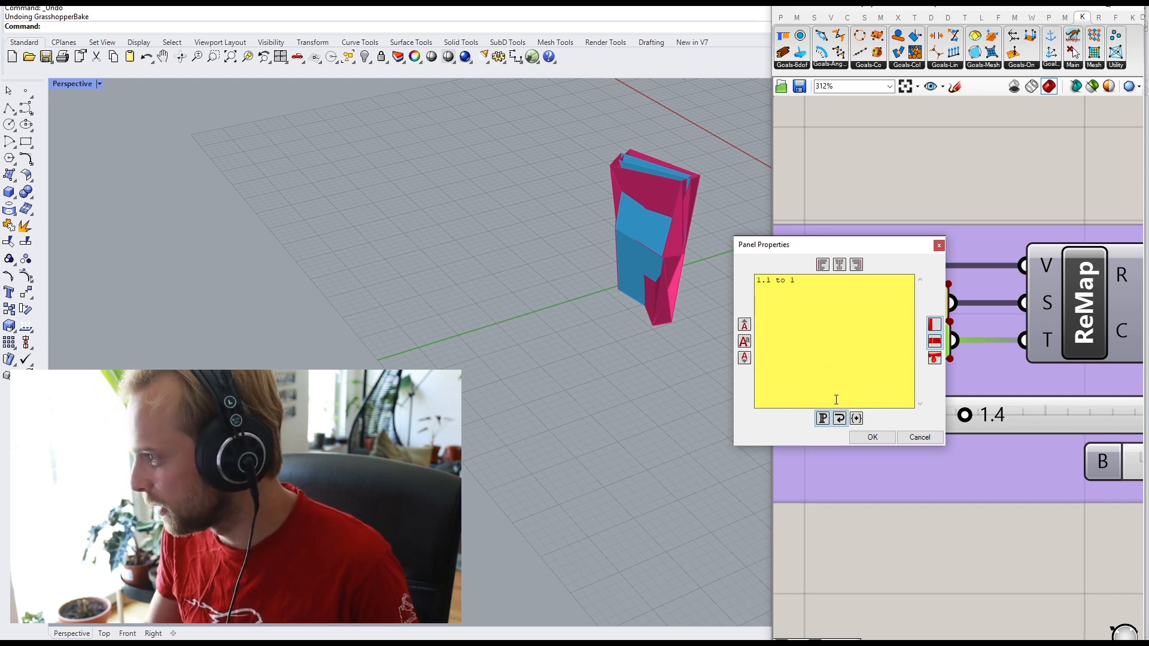
click(873, 437)
drag(965, 416, 961, 417)
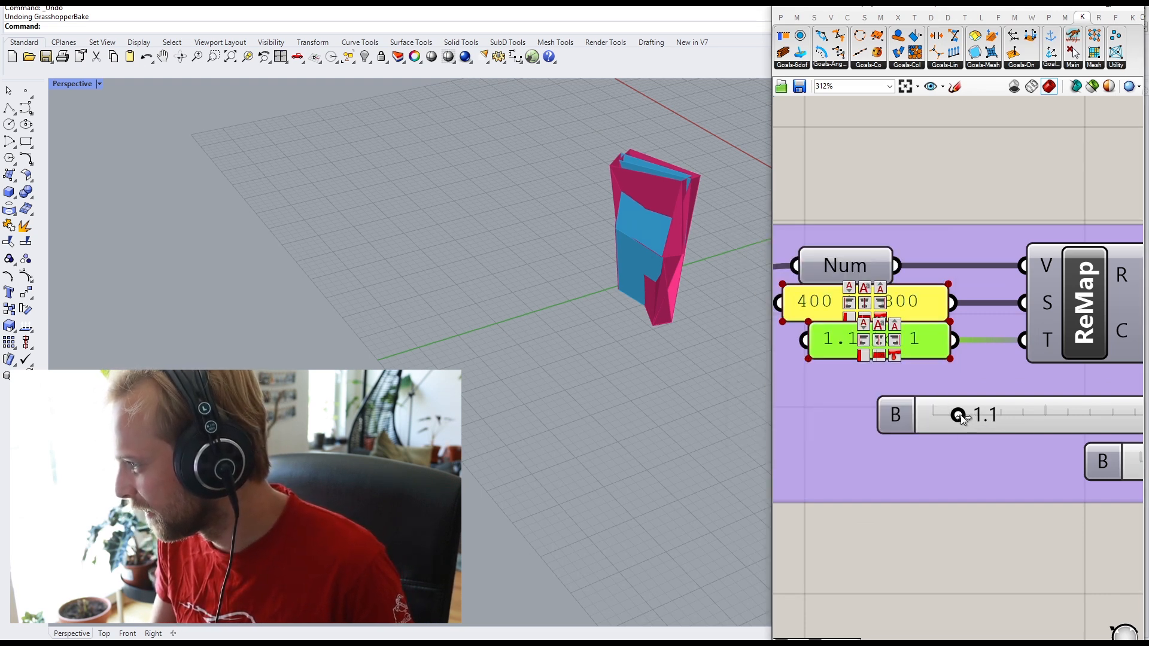
Step: Reset the Kangaroo solver so the truss restarts from its flat starting shape, and view the whole strip in Rhino
scroll(972, 344, down, 5)
click(983, 210)
scroll(985, 209, down, 5)
right_drag(997, 204, 852, 428)
scroll(910, 340, up, 4)
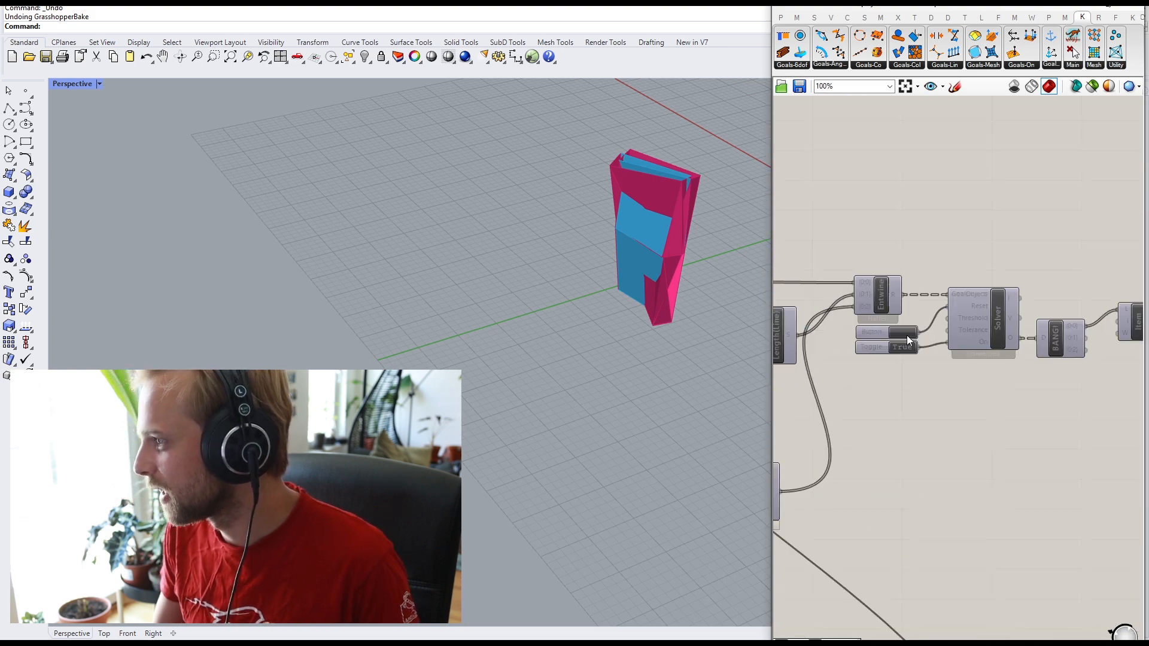
click(908, 337)
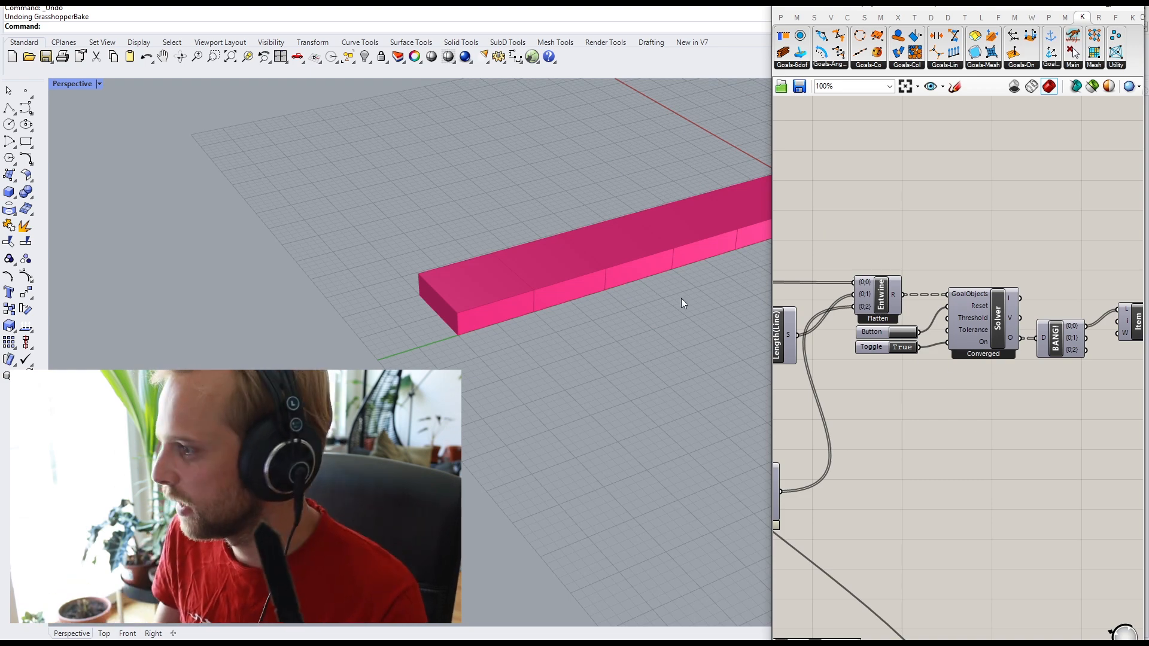
scroll(659, 281, down, 3)
right_drag(644, 251, 602, 242)
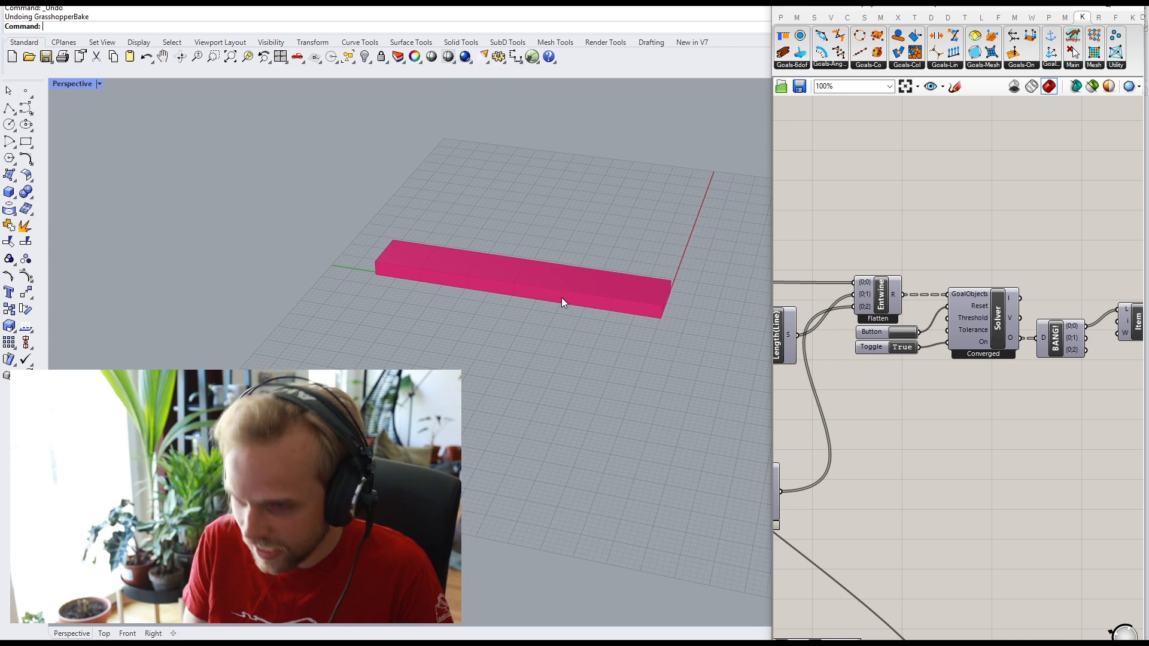
right_drag(561, 297, 492, 292)
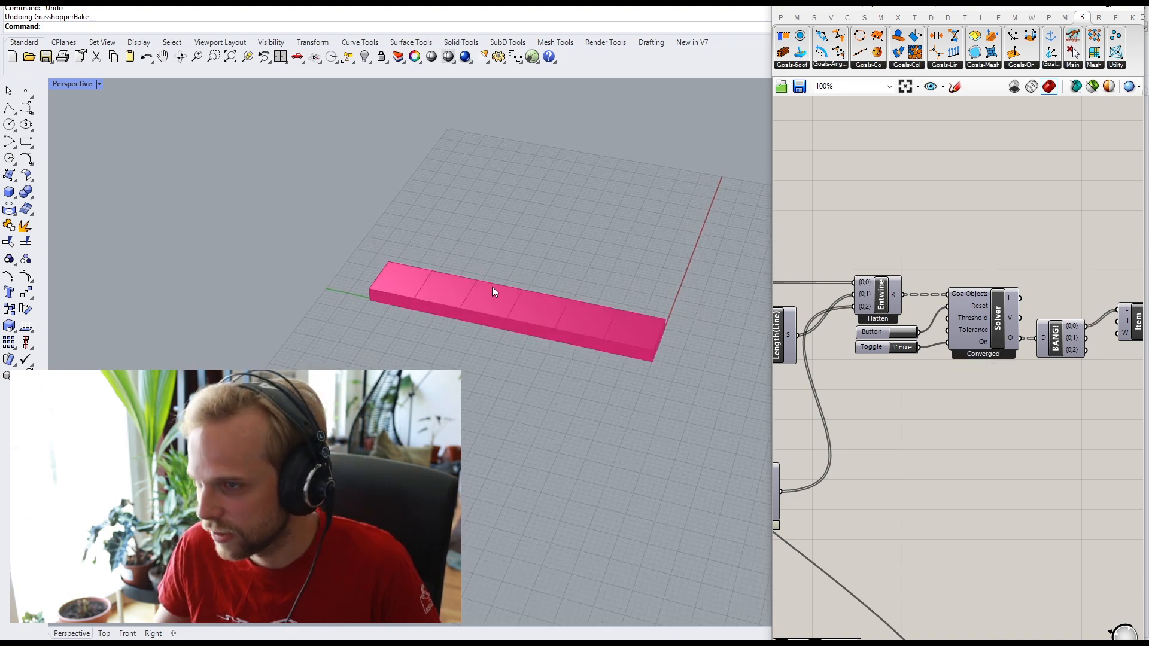
Step: Show the six hidden base surfaces and copy them end to end from corner to corner, doubling the strip's length
key(Return)
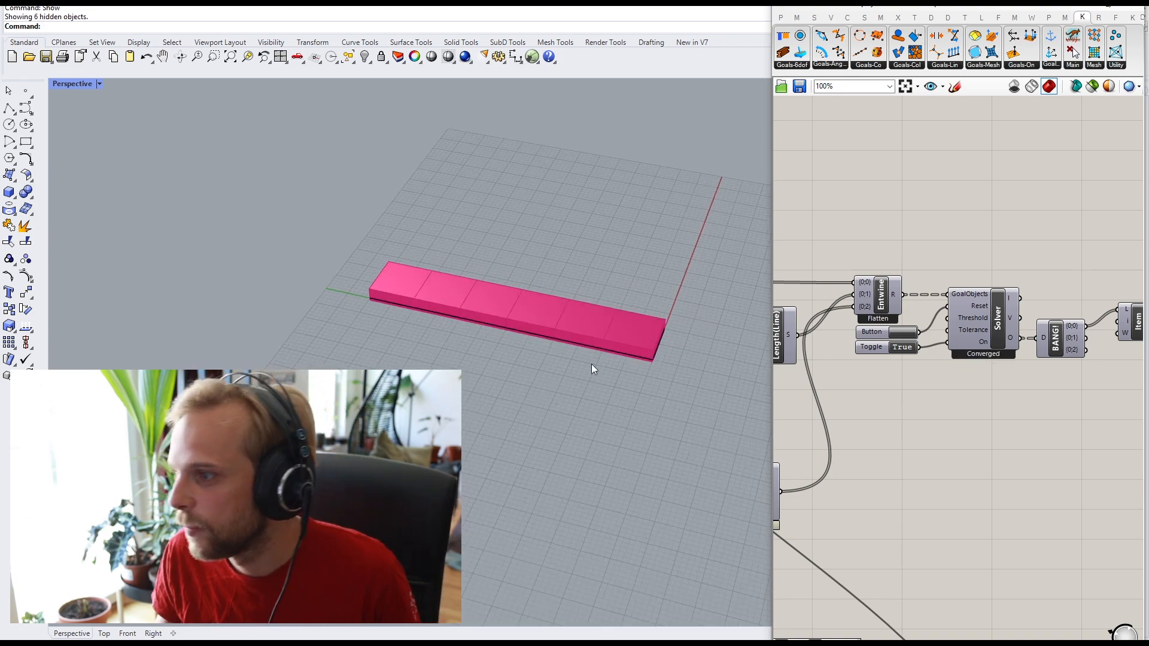
drag(683, 412, 298, 256)
right_drag(312, 260, 496, 305)
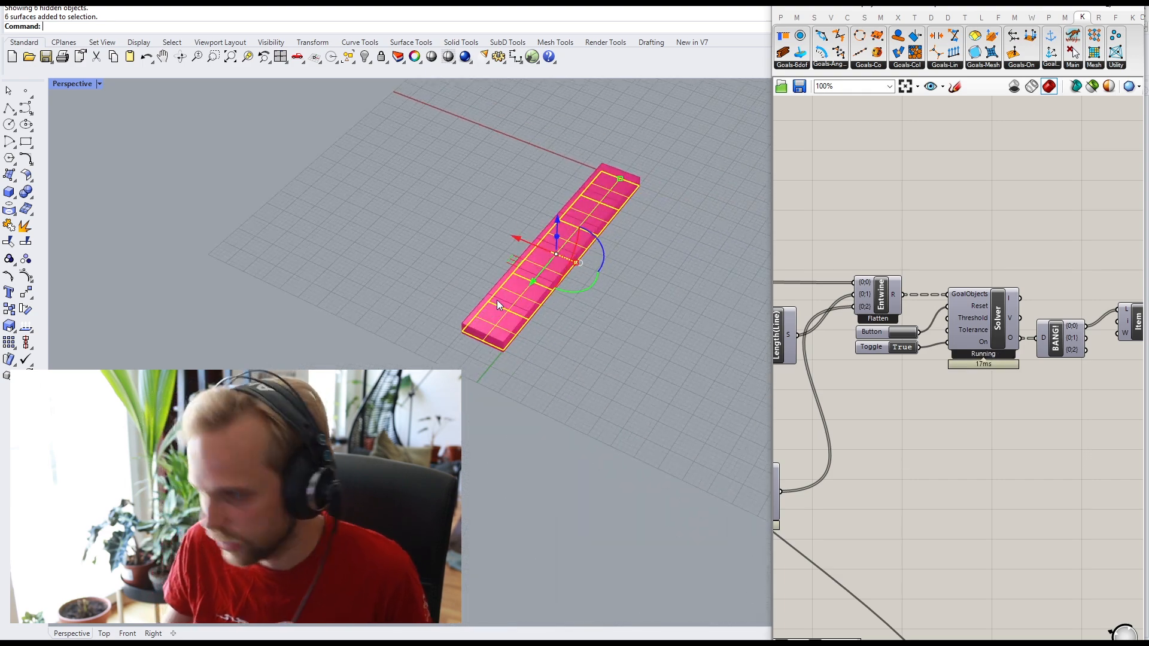
text(Copy)
key(Return)
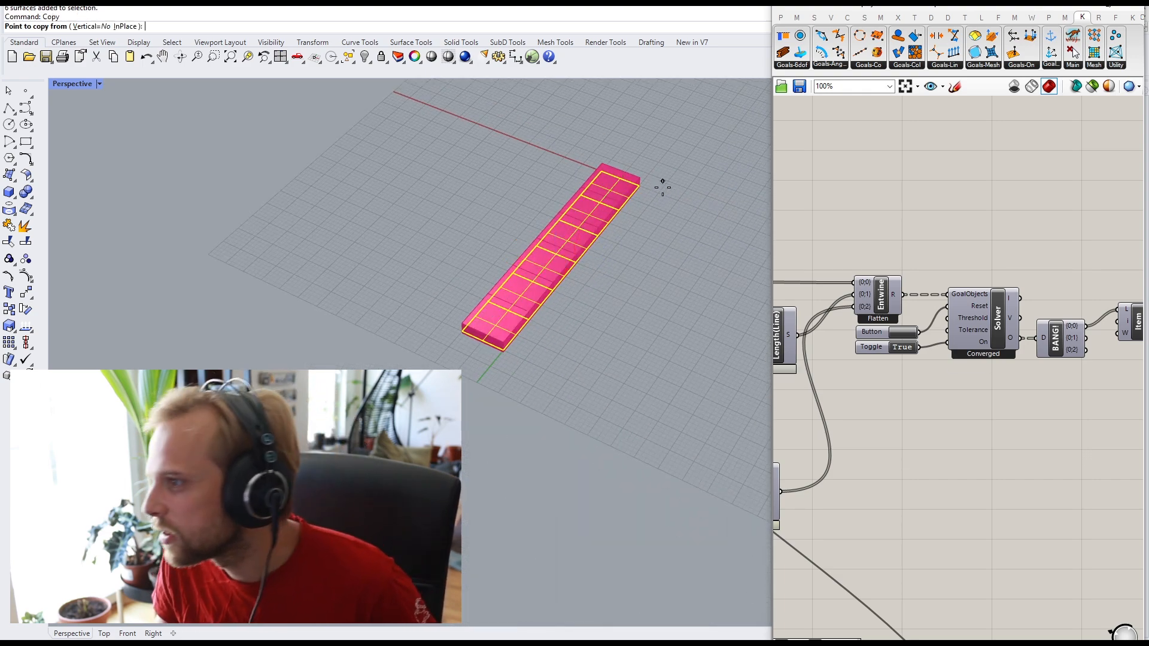
click(639, 185)
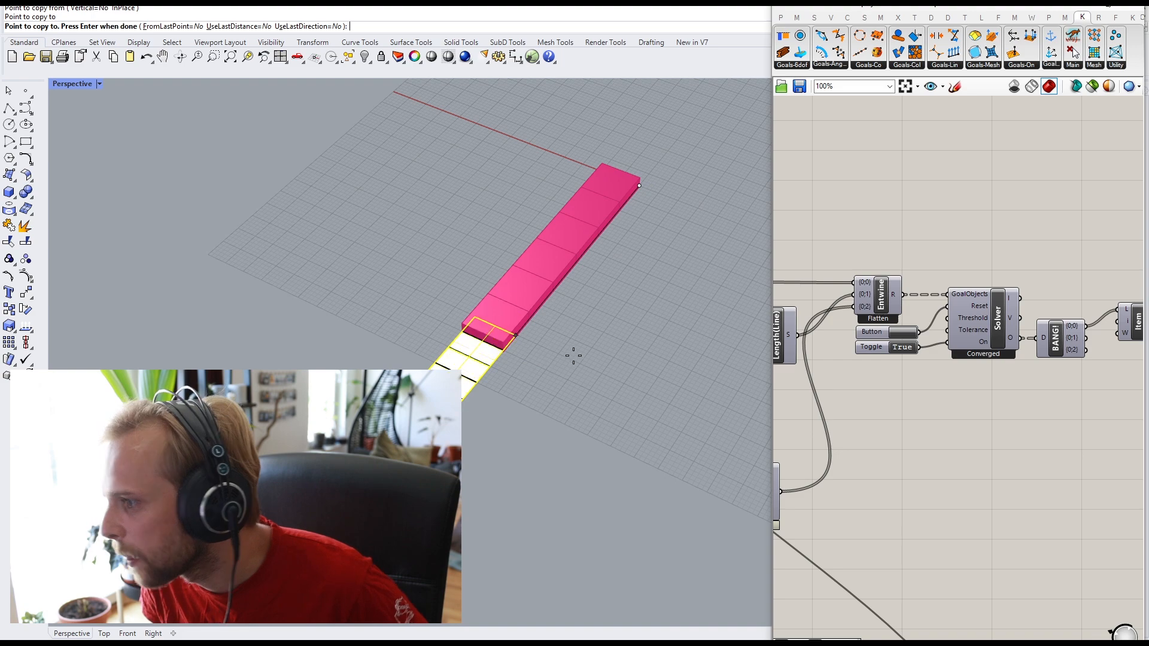
key(Return)
Step: Copy the twelve base surfaces side by side repeatedly, snapping corner to corner, to form a wide rectangular grid
drag(651, 582, 292, 141)
key(Return)
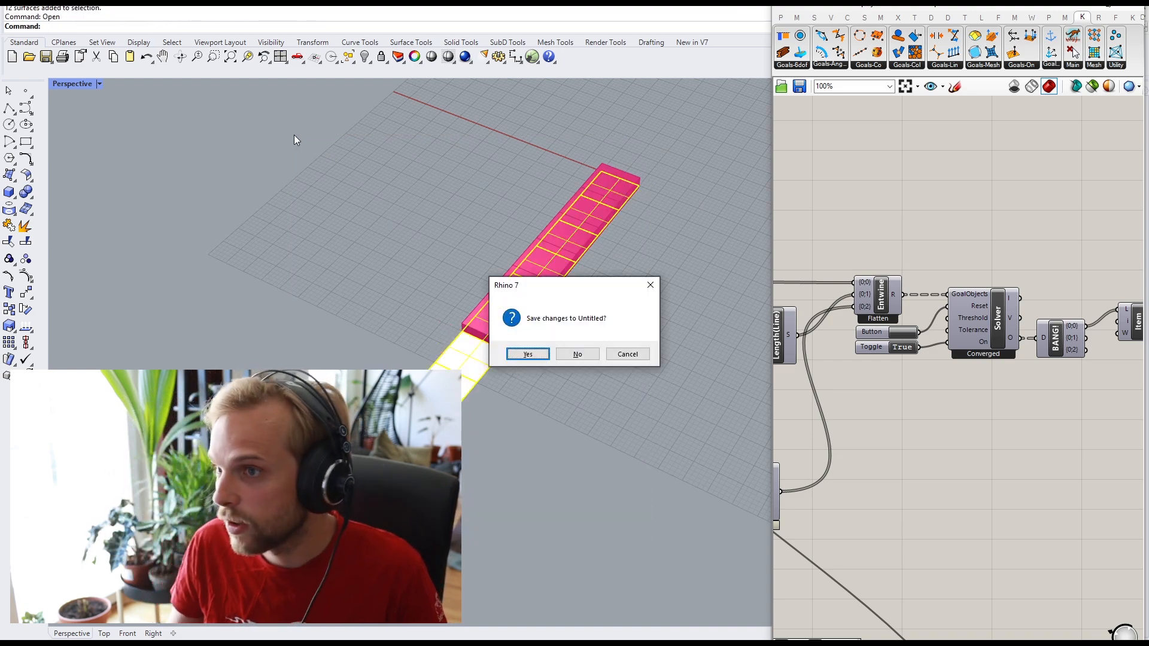
click(629, 355)
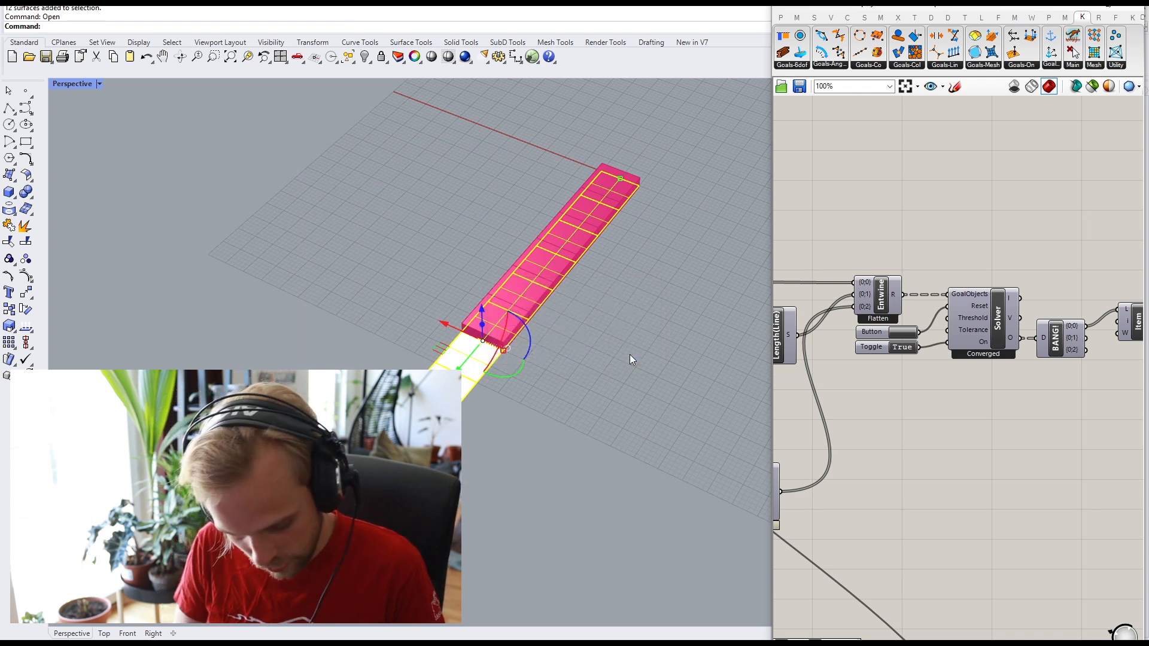
text(copy)
key(Return)
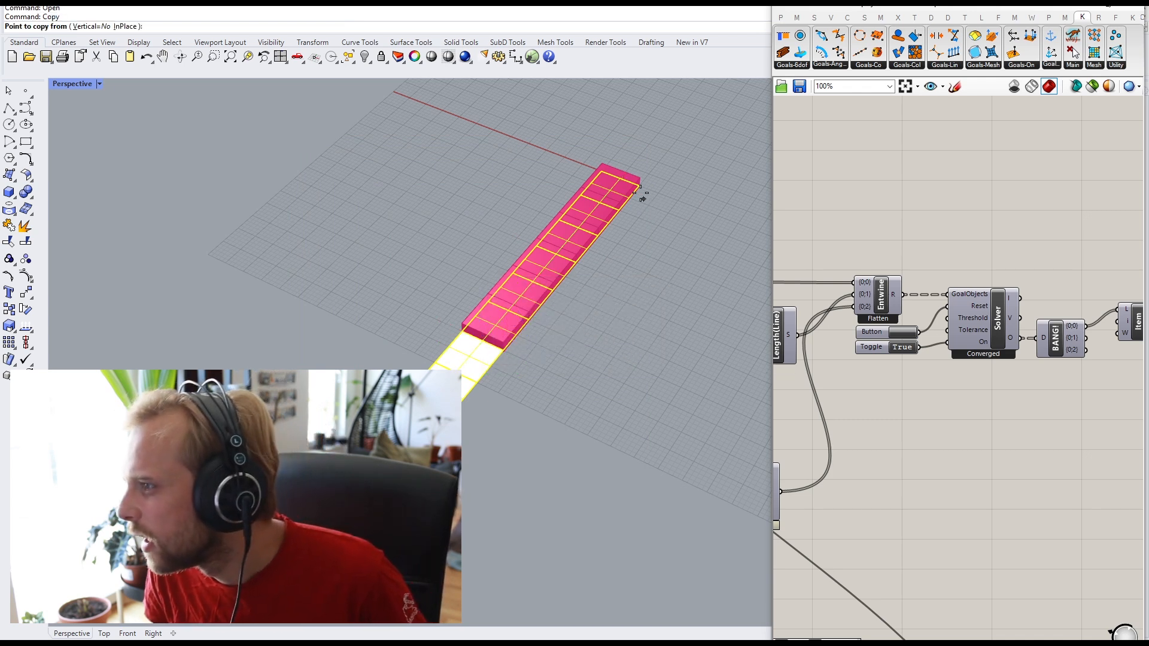
click(640, 189)
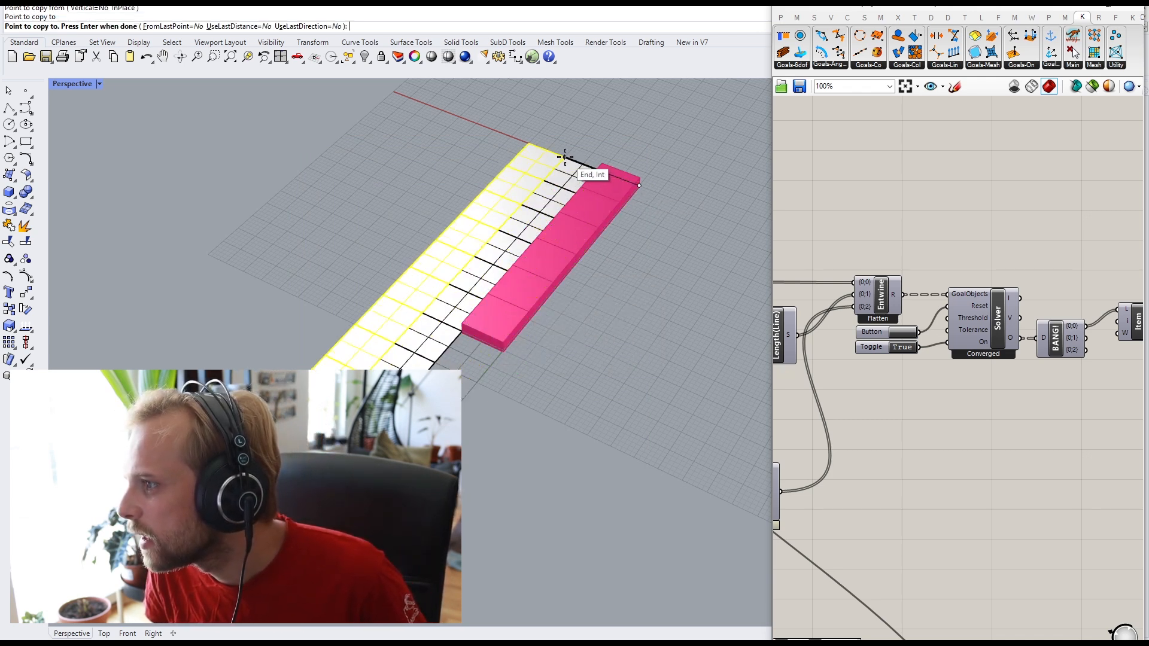
click(565, 157)
click(516, 141)
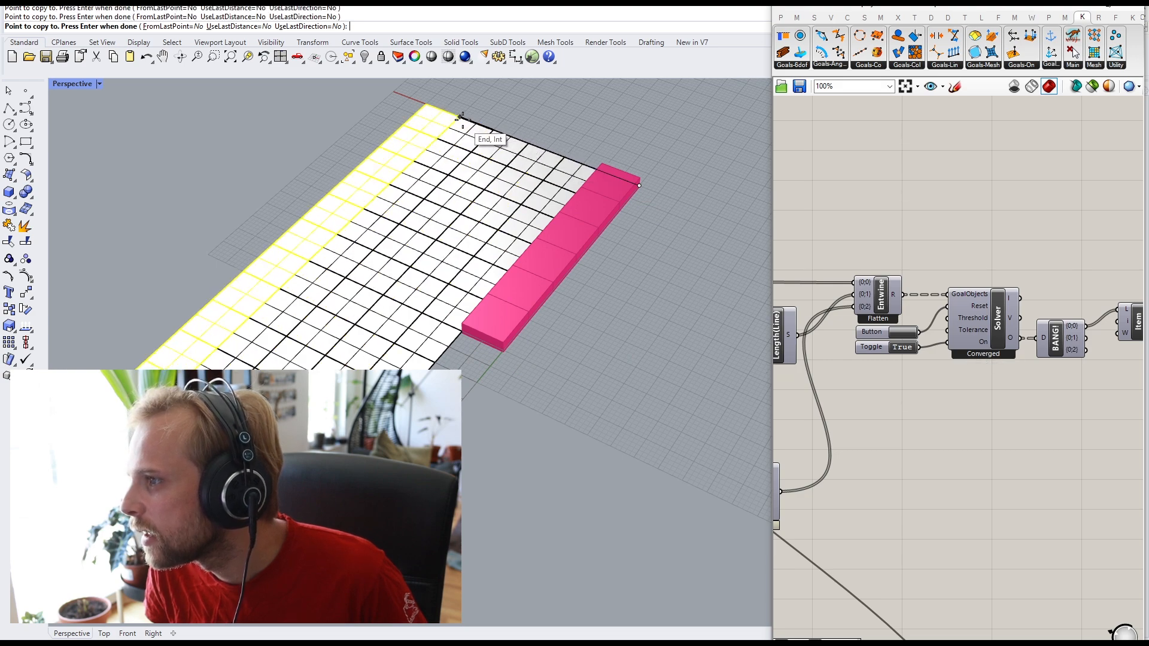
click(460, 115)
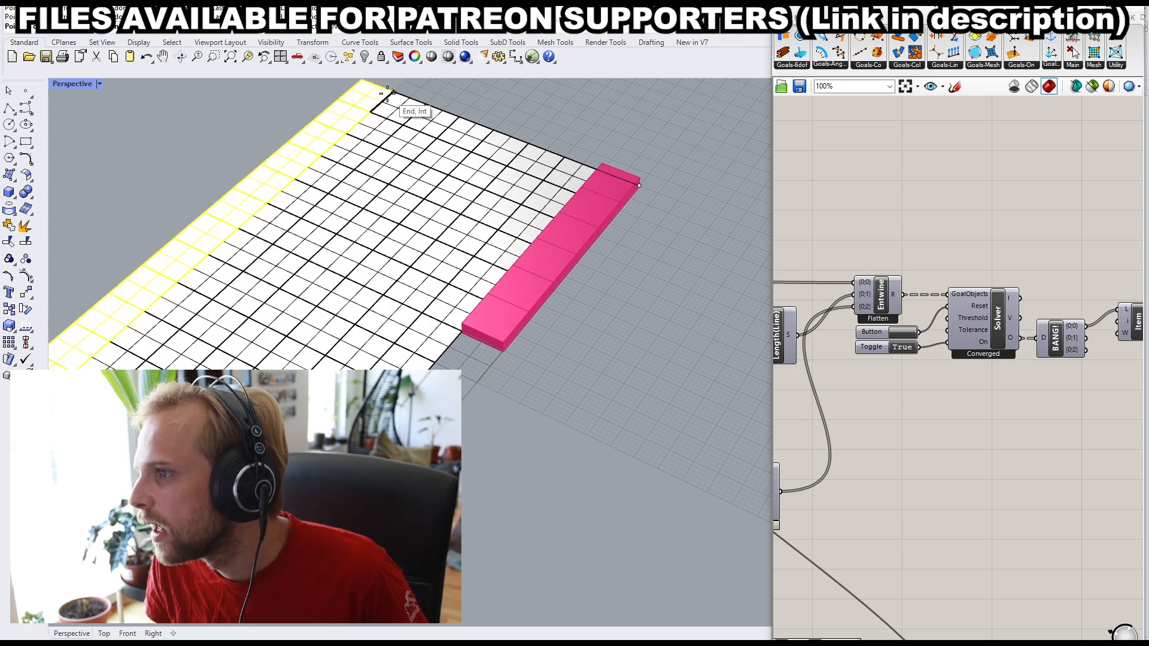
key(Escape)
Step: Select all surfaces of the grid and set them as the multiple inputs of the Brep parameter that feeds the mesh
scroll(520, 184, down, 8)
drag(641, 408, 289, 112)
right_drag(289, 117, 421, 161)
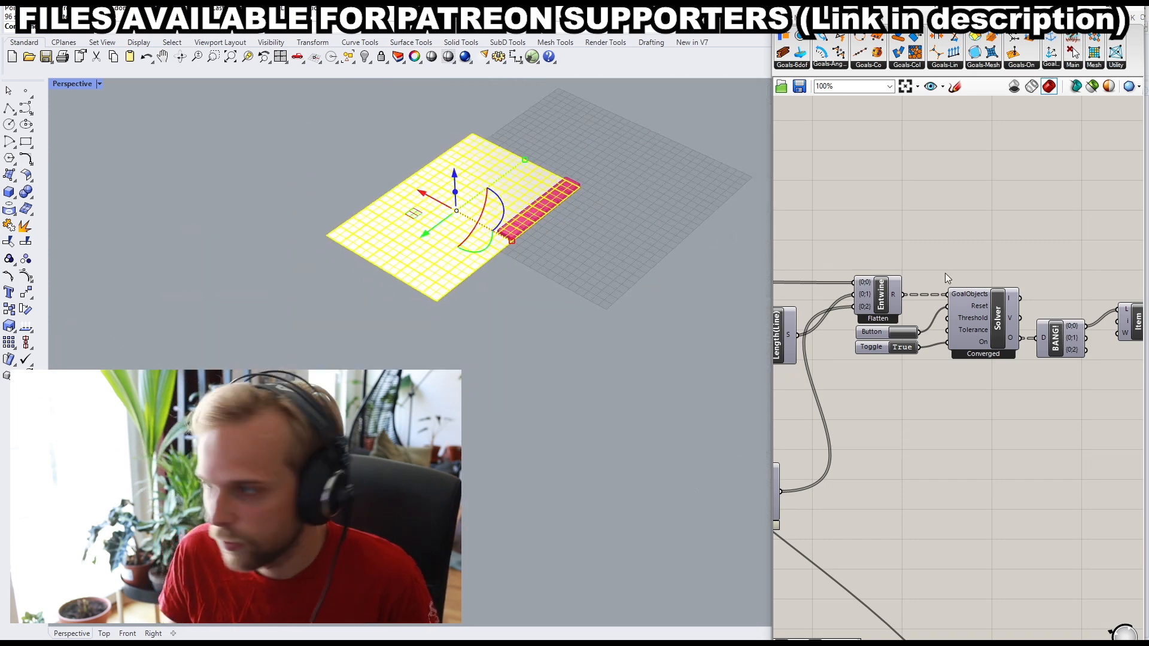
scroll(881, 260, down, 5)
scroll(814, 317, up, 5)
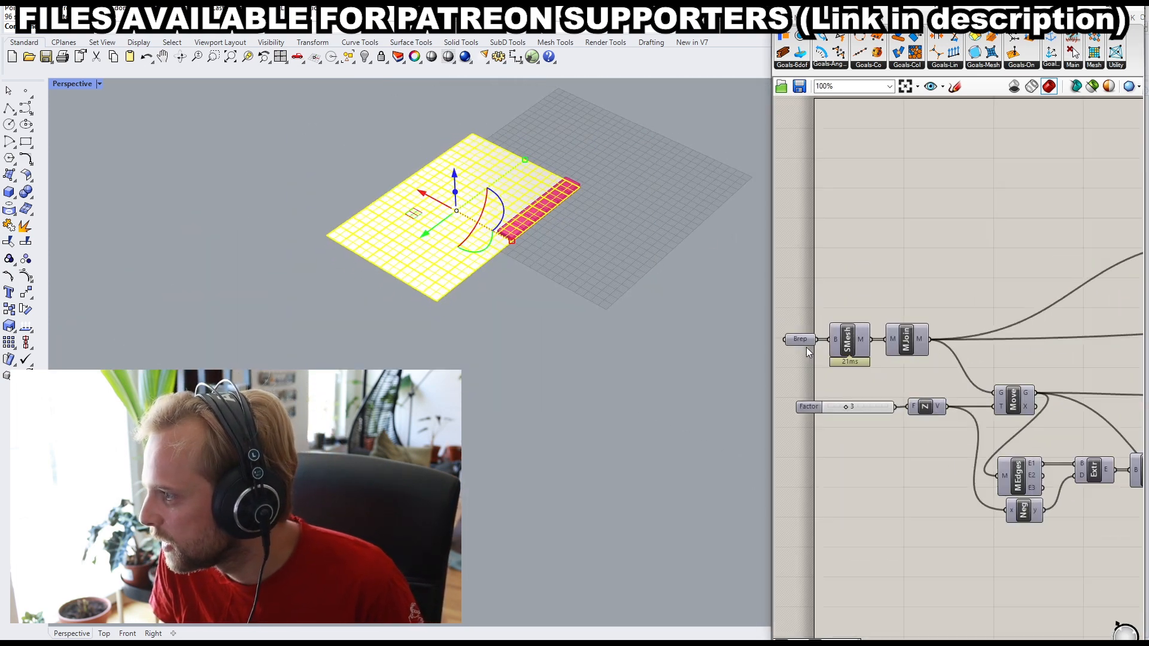
click(801, 340)
right_click(801, 339)
click(864, 503)
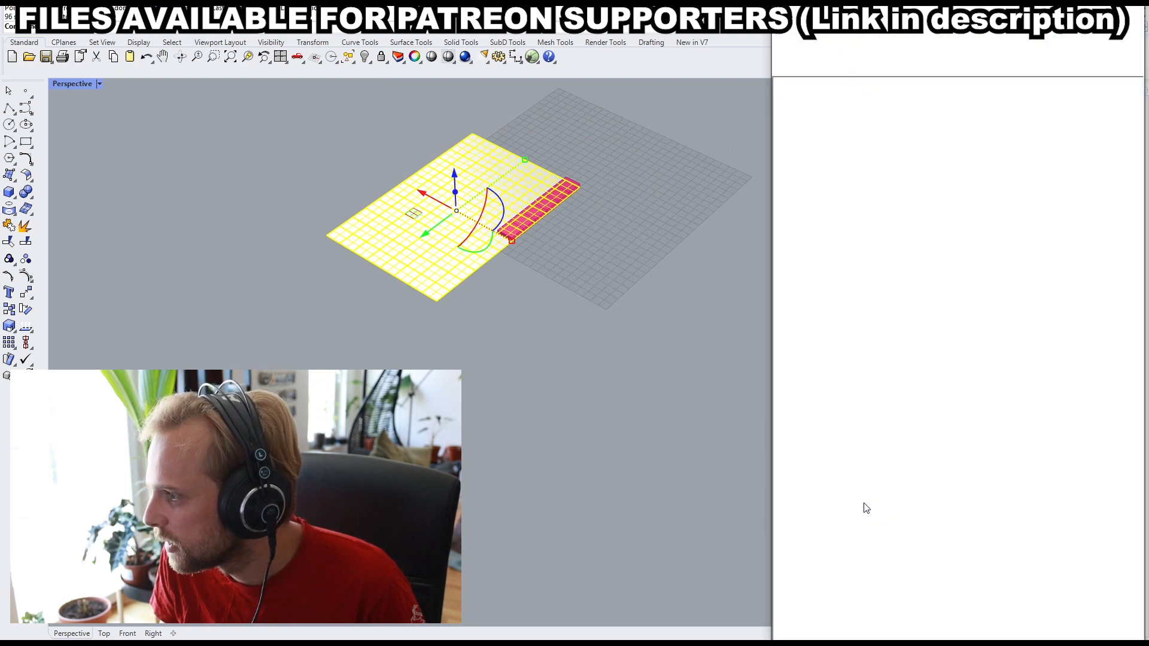
Step: Deselect the surfaces and reset the Kangaroo solver so the truss rebuilds over the enlarged grid
click(588, 318)
scroll(939, 264, down, 5)
scroll(1035, 299, up, 5)
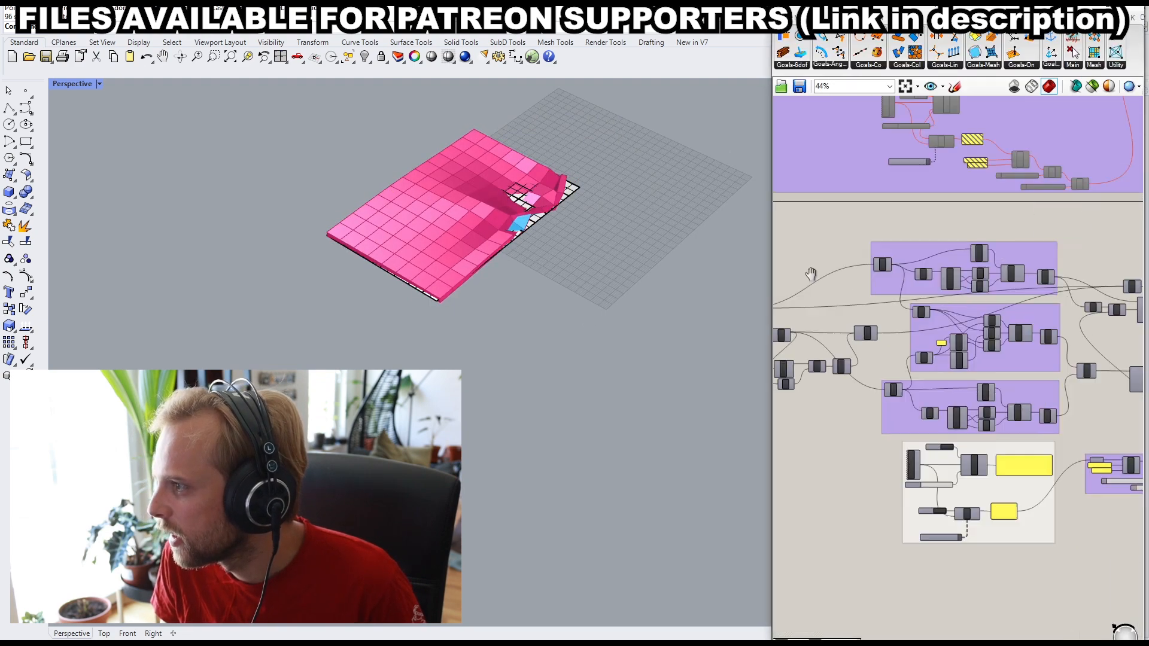
click(1036, 299)
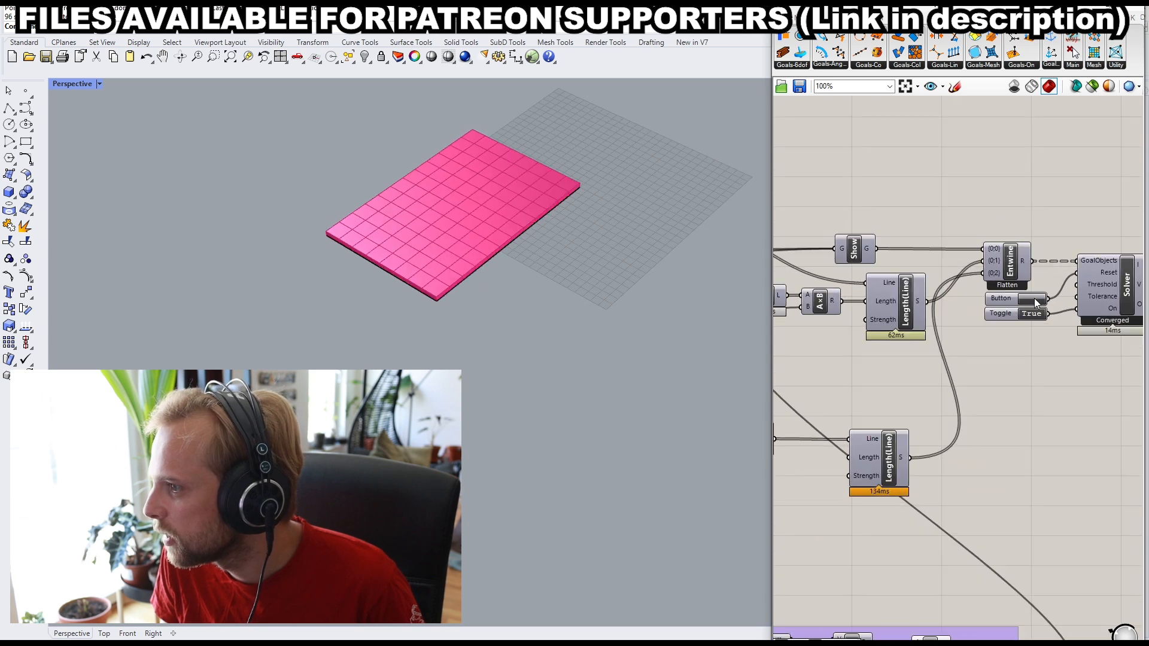
right_drag(547, 290, 454, 217)
scroll(474, 218, up, 5)
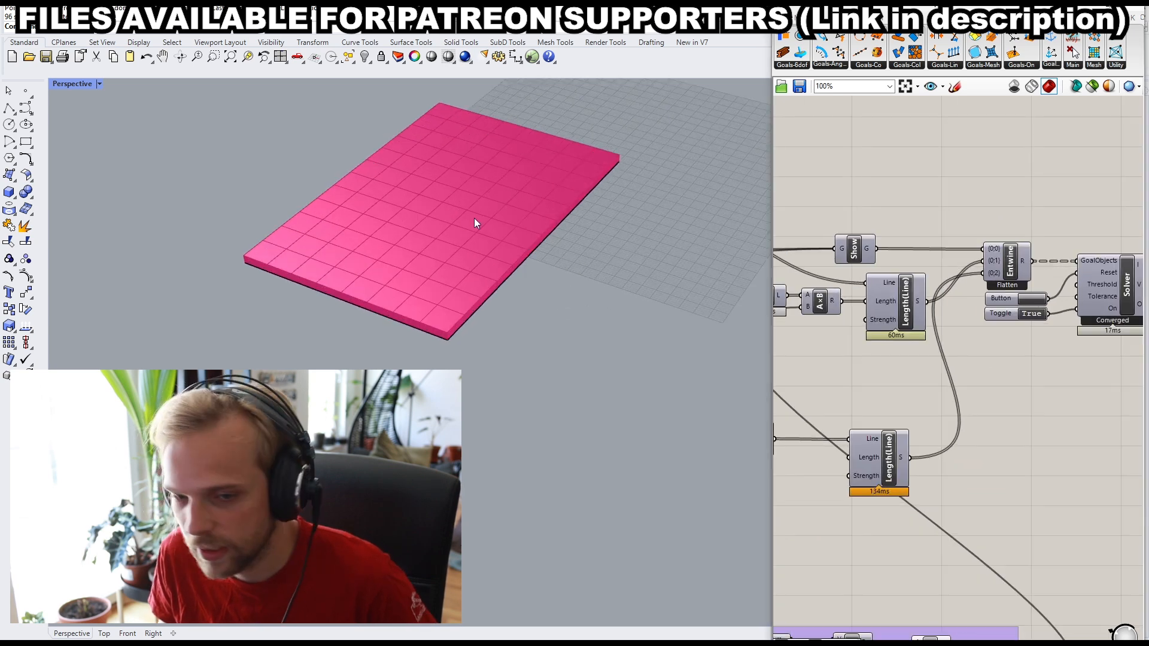
Step: Select all the base surfaces in Rhino and hide them, leaving only the truss preview
drag(704, 530, 184, 110)
key(Escape)
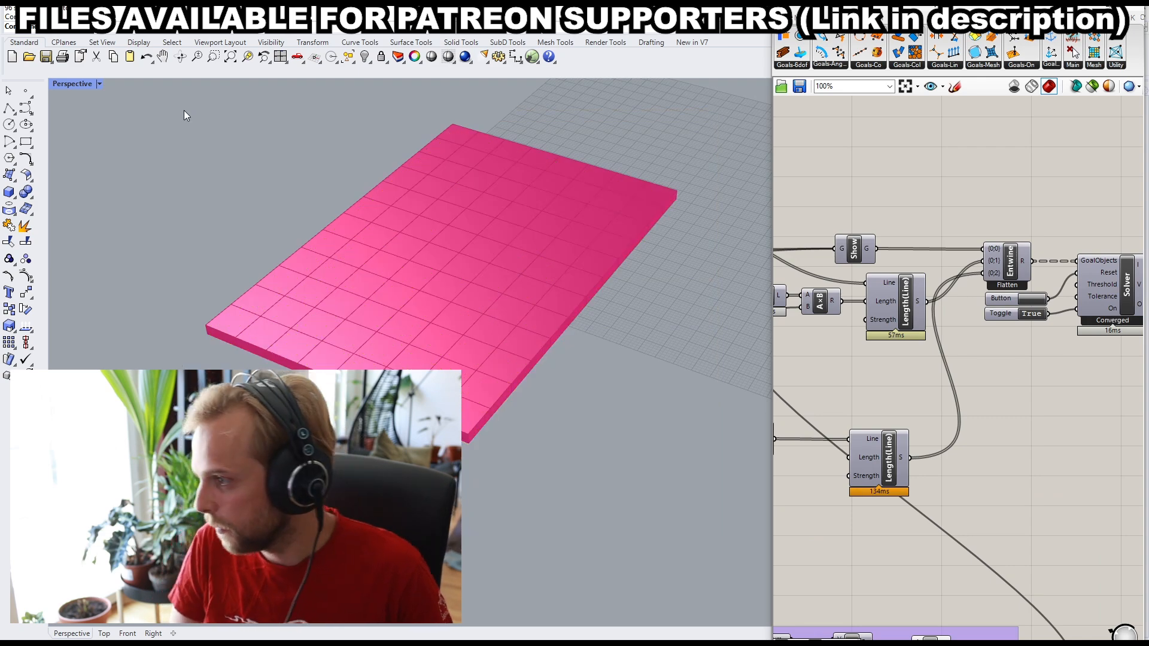
right_drag(1049, 389, 1039, 386)
right_drag(608, 359, 609, 358)
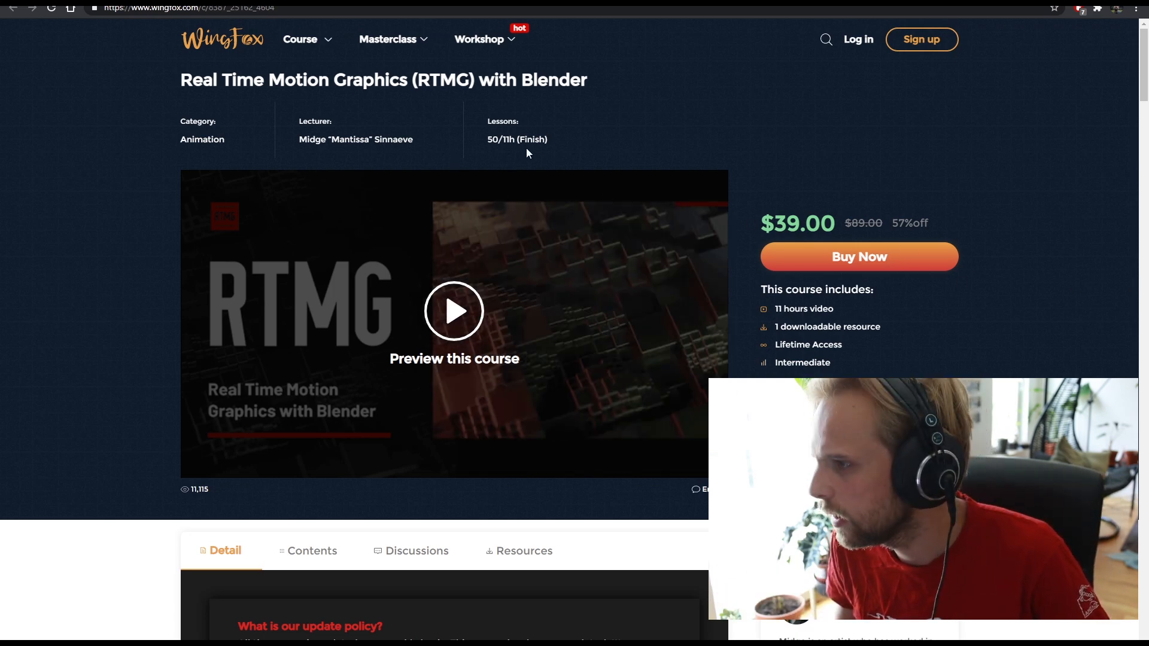
Step: In the browser, look through Wingfox's Real Time Motion Graphics (RTMG) with Blender course page and its full-screen preview video
scroll(554, 223, down, 12)
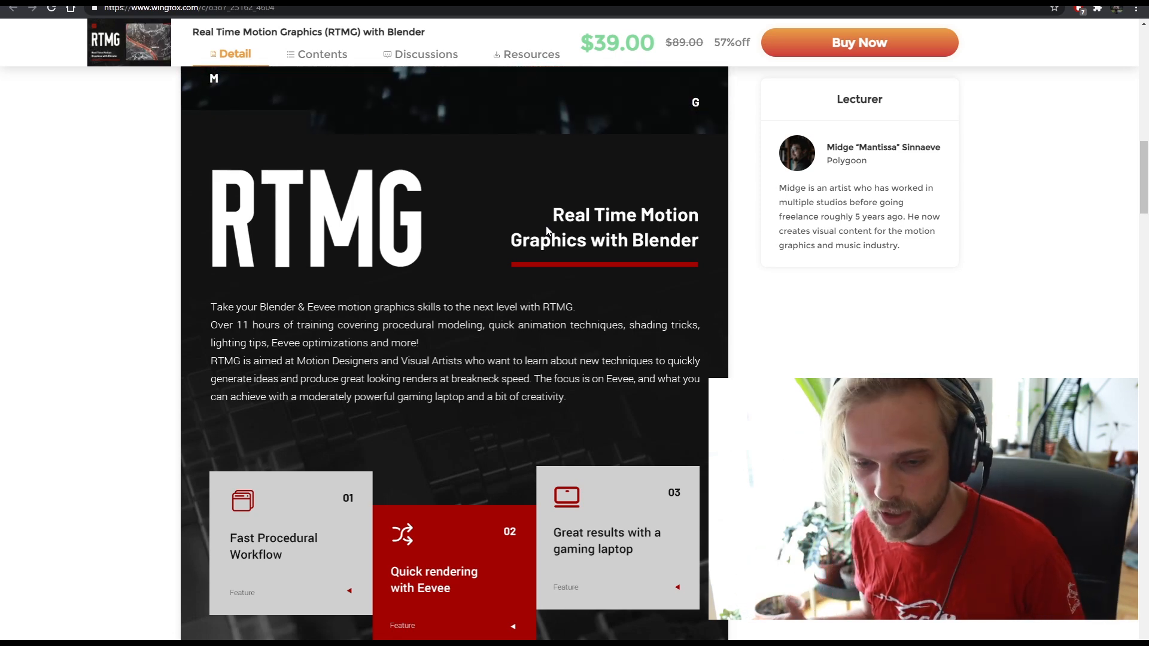
drag(581, 48, 635, 42)
click(586, 39)
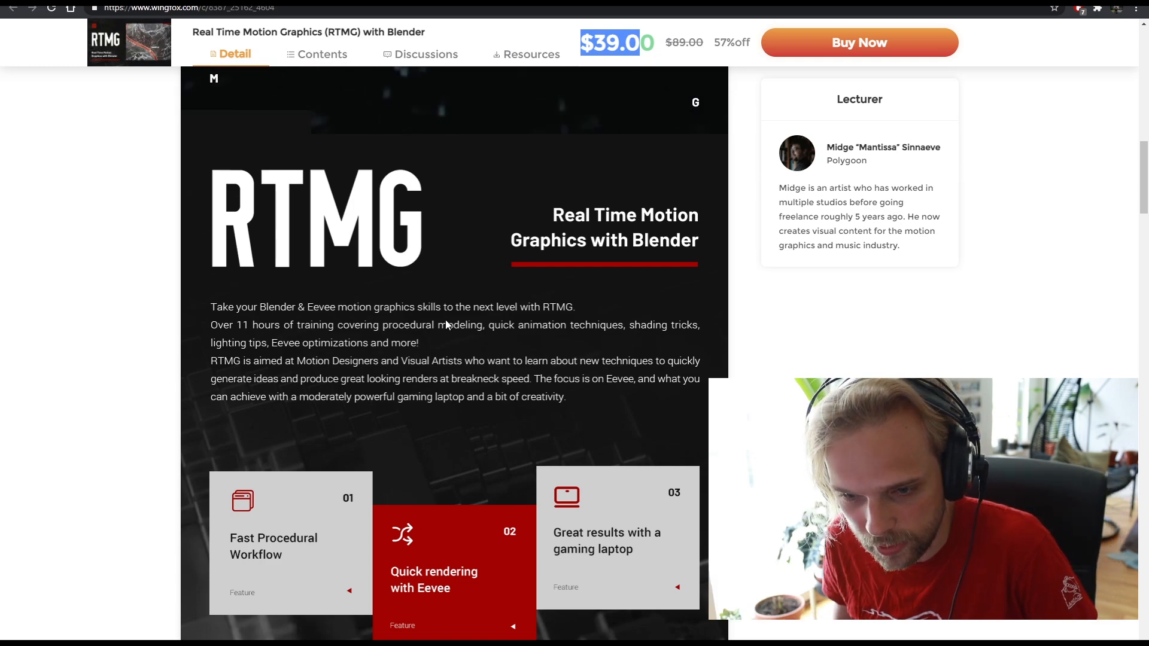
scroll(446, 320, down, 10)
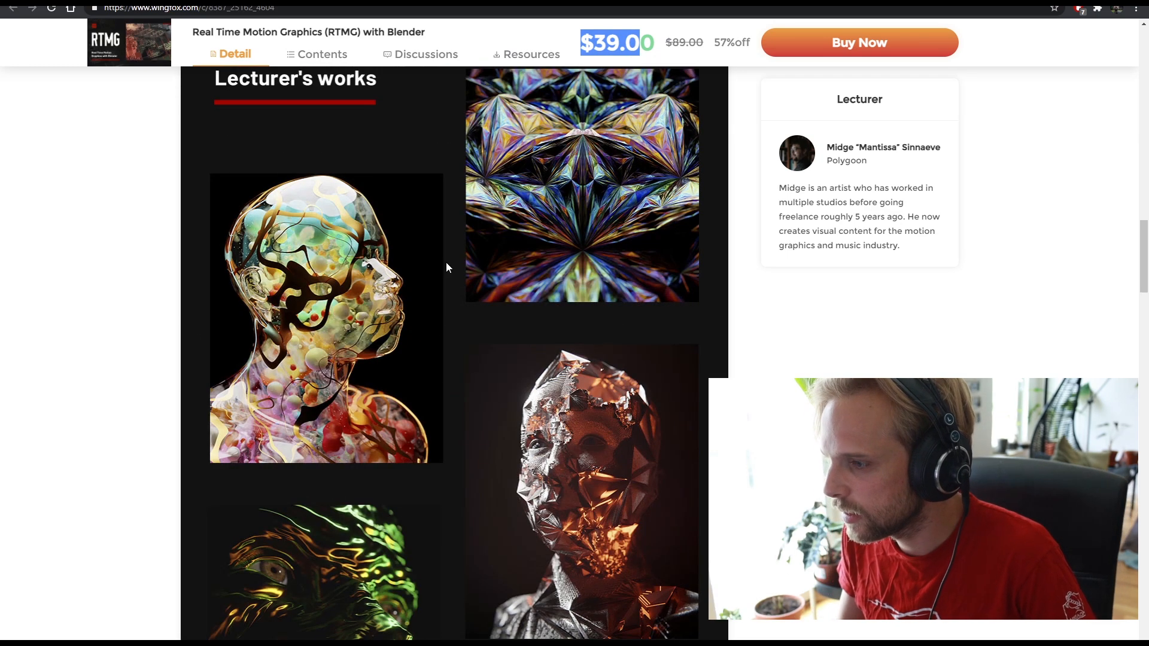
scroll(596, 313, down, 9)
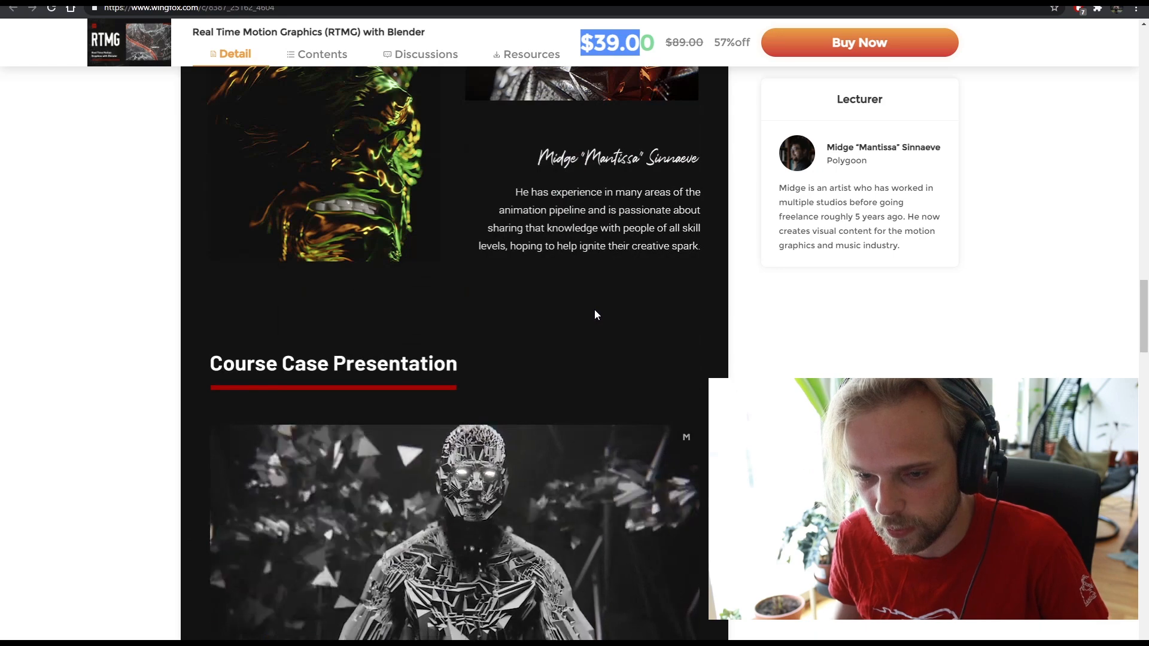
scroll(595, 311, down, 4)
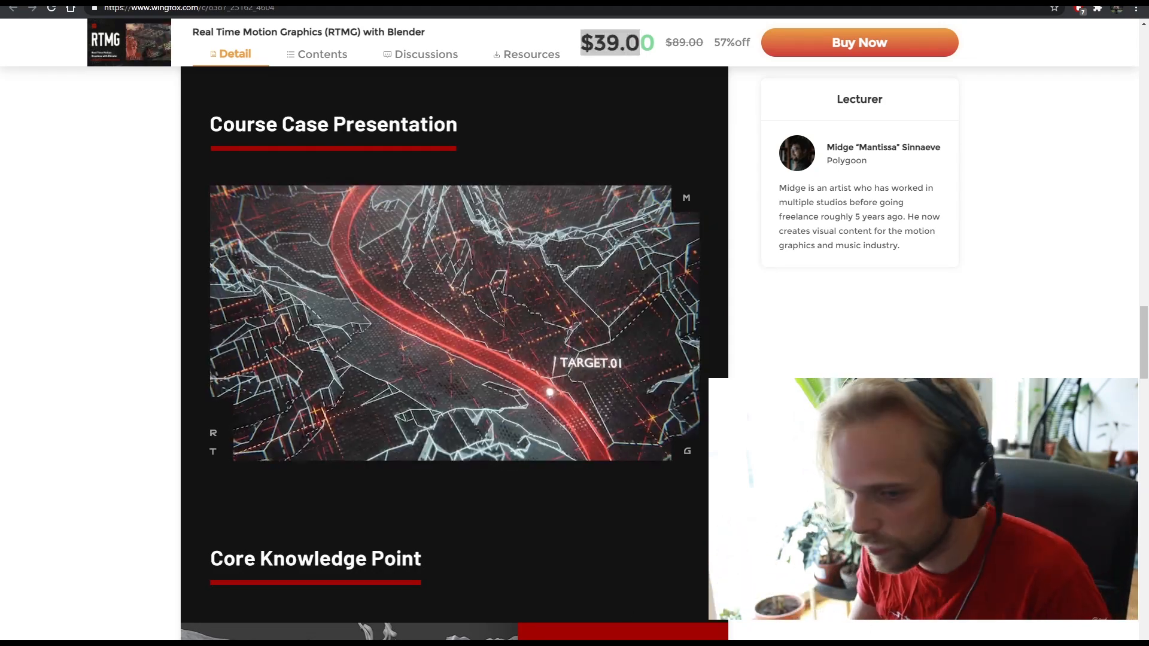
drag(0, 180, 514, 2)
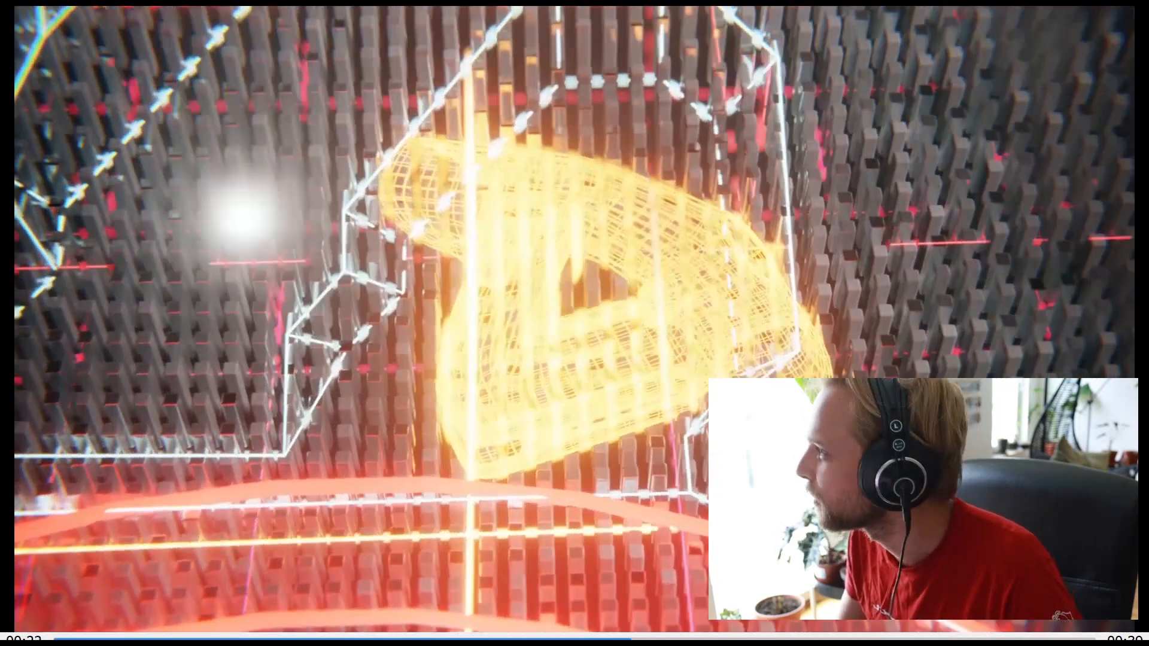
key(Escape)
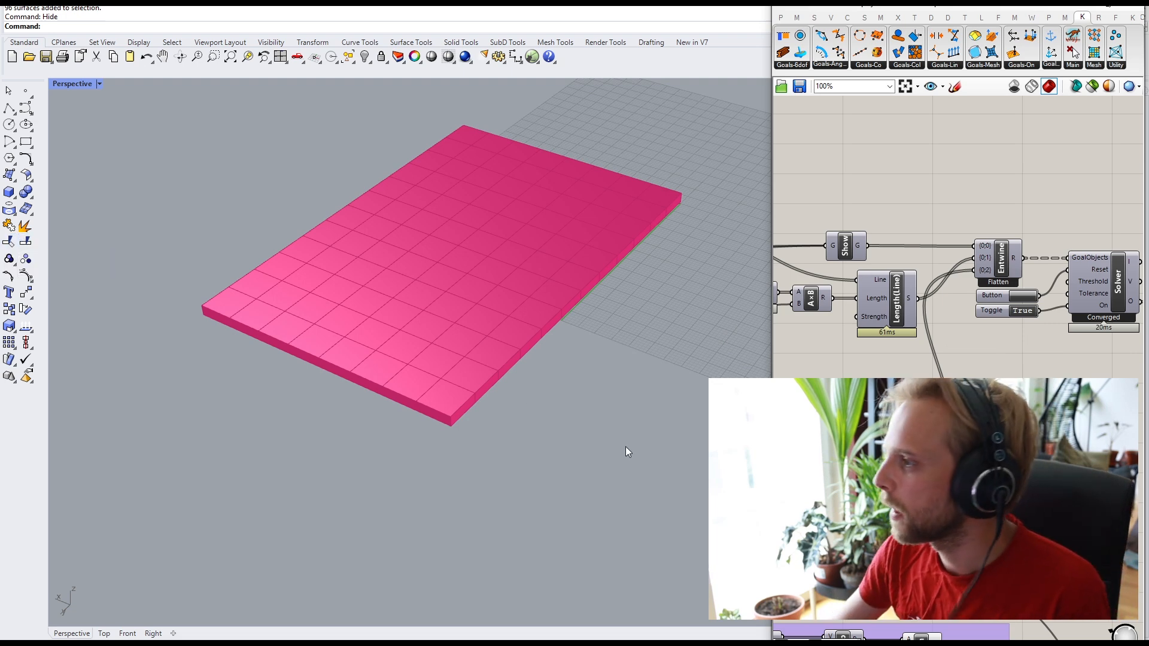
scroll(862, 292, down, 8)
right_click(953, 322)
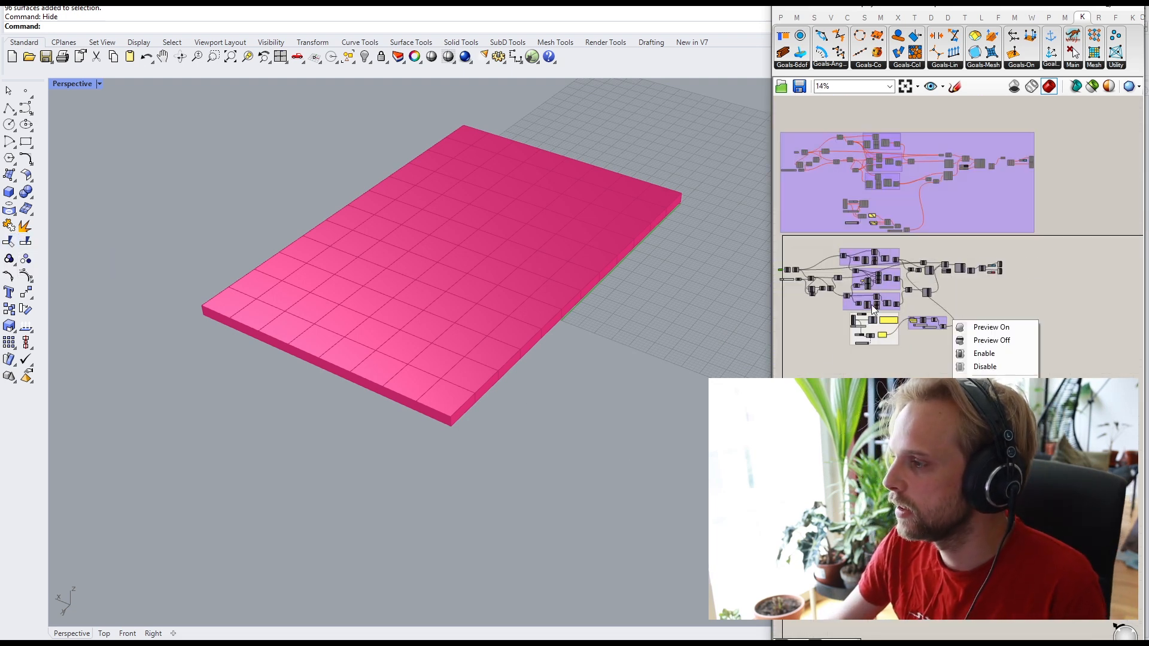
click(887, 350)
right_drag(887, 349, 943, 350)
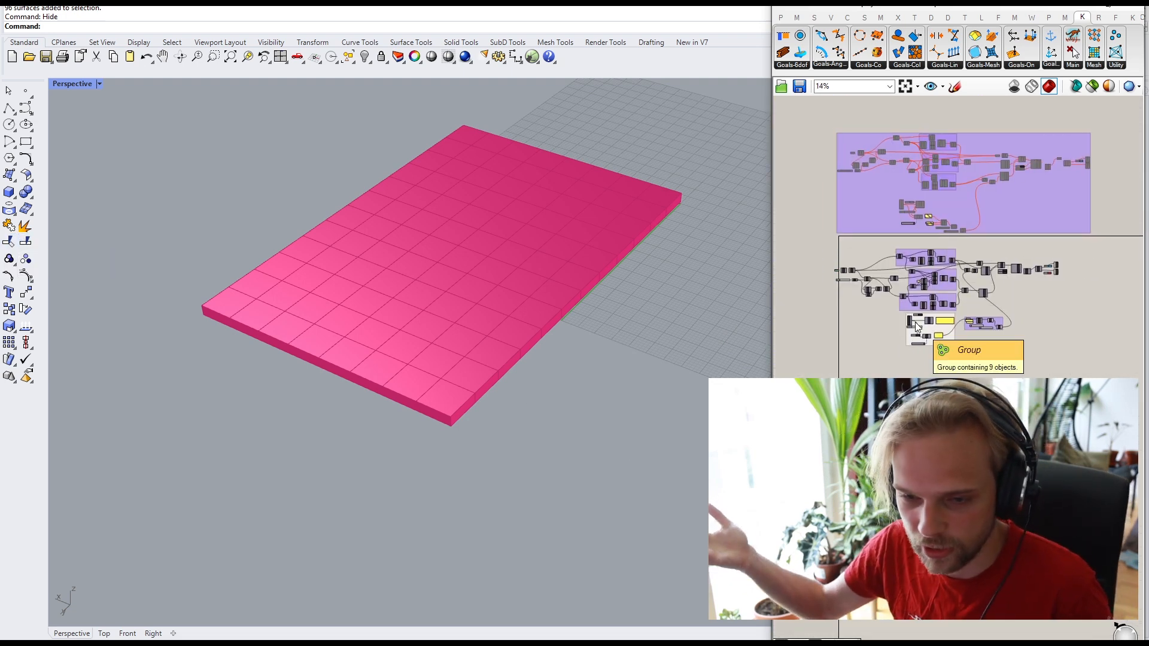